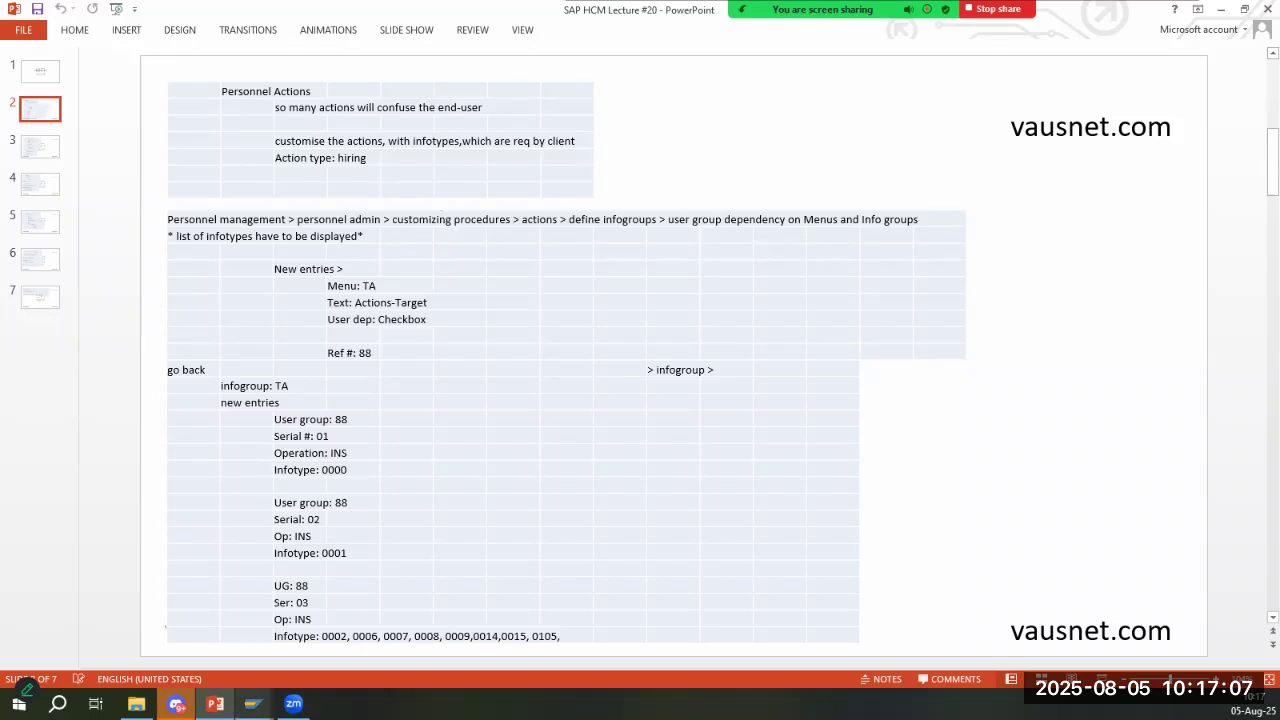
- Switch to the SAP Easy Access window and open the SAP Reference IMG through transaction SPRO
{"action": "mouse_move", "coordinate": [252, 704]}
{"action": "left_click", "coordinate": [310, 610]}
{"action": "type", "text": "MIRO"}
{"action": "key", "text": "Return"}
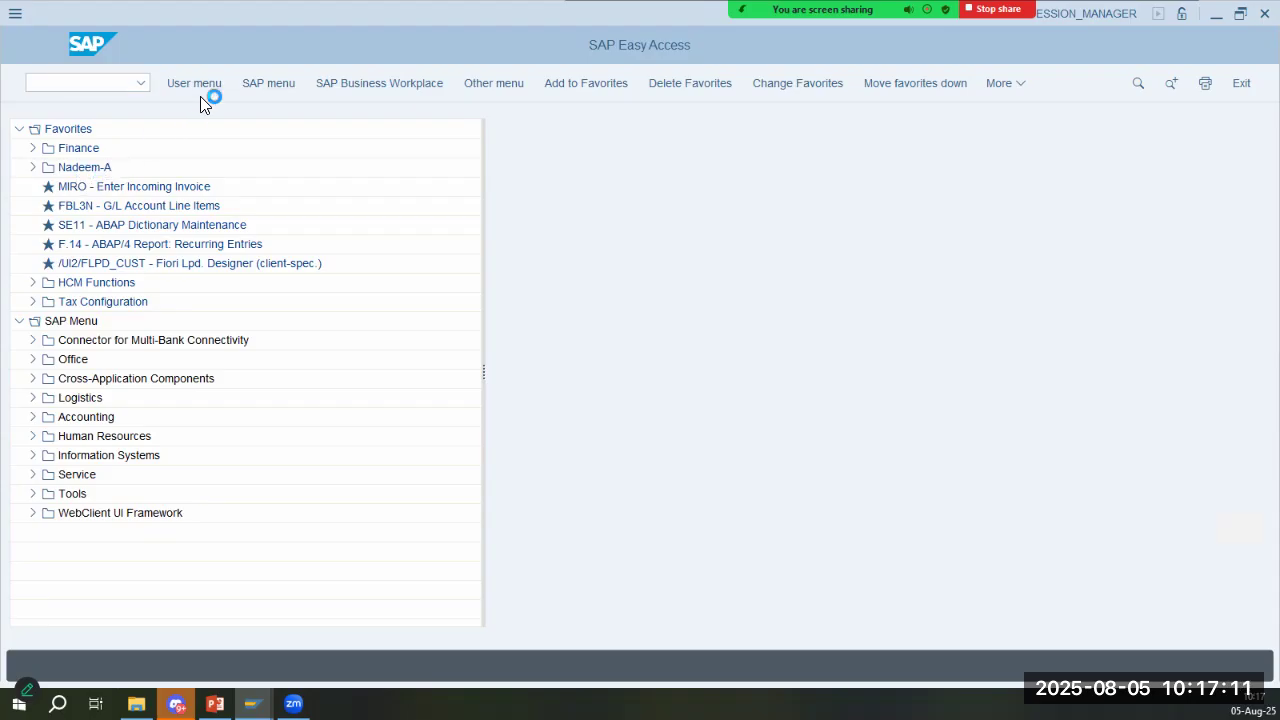
{"action": "left_click", "coordinate": [215, 704]}
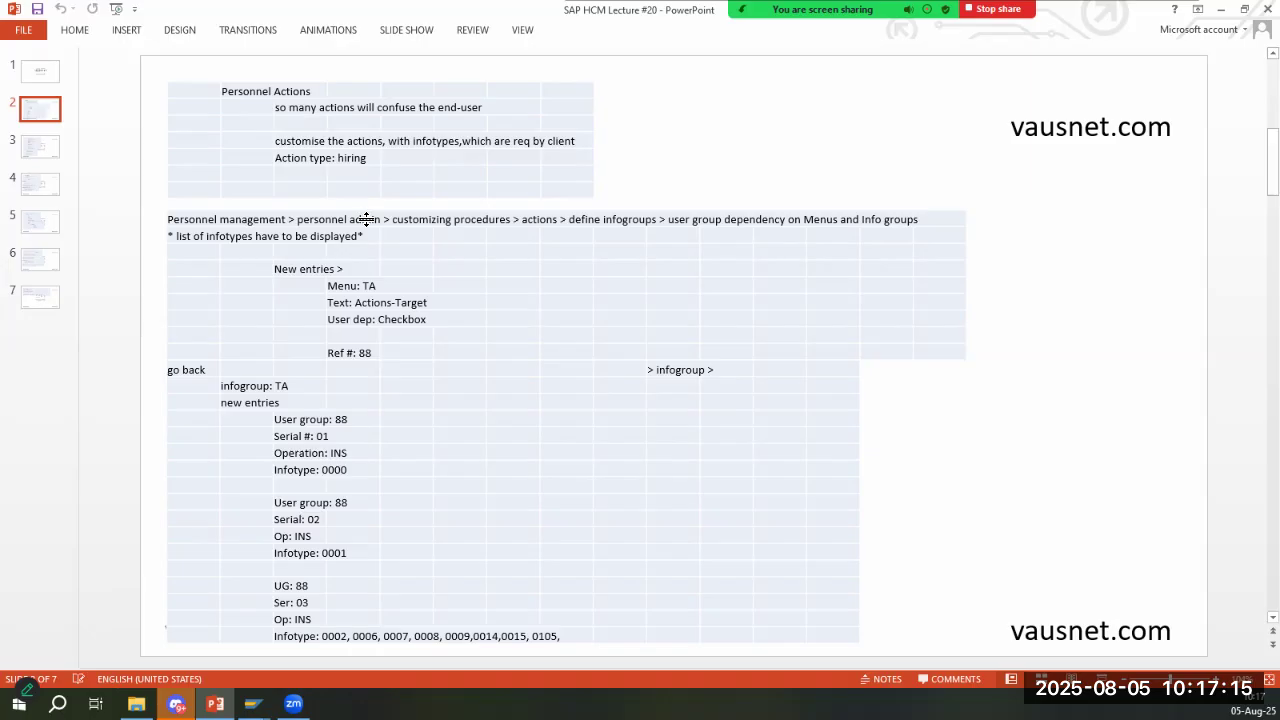
{"action": "key", "text": "alt+Tab"}
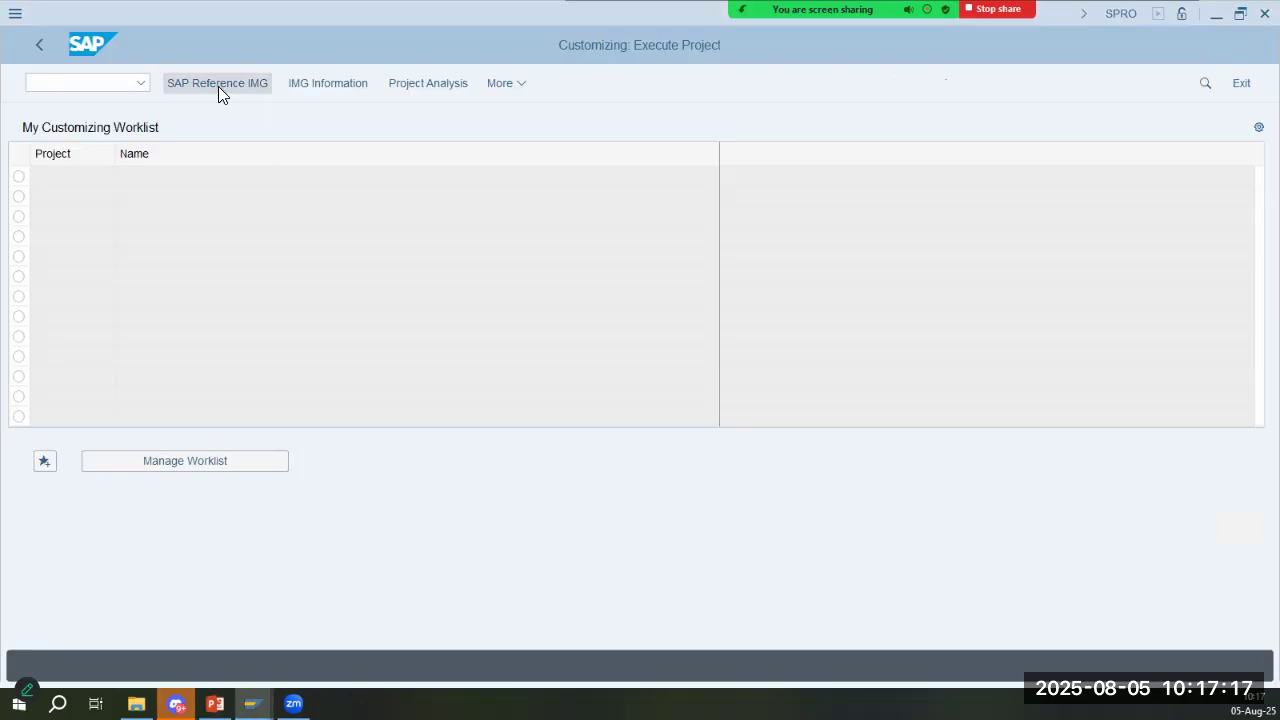
{"action": "left_click", "coordinate": [218, 86]}
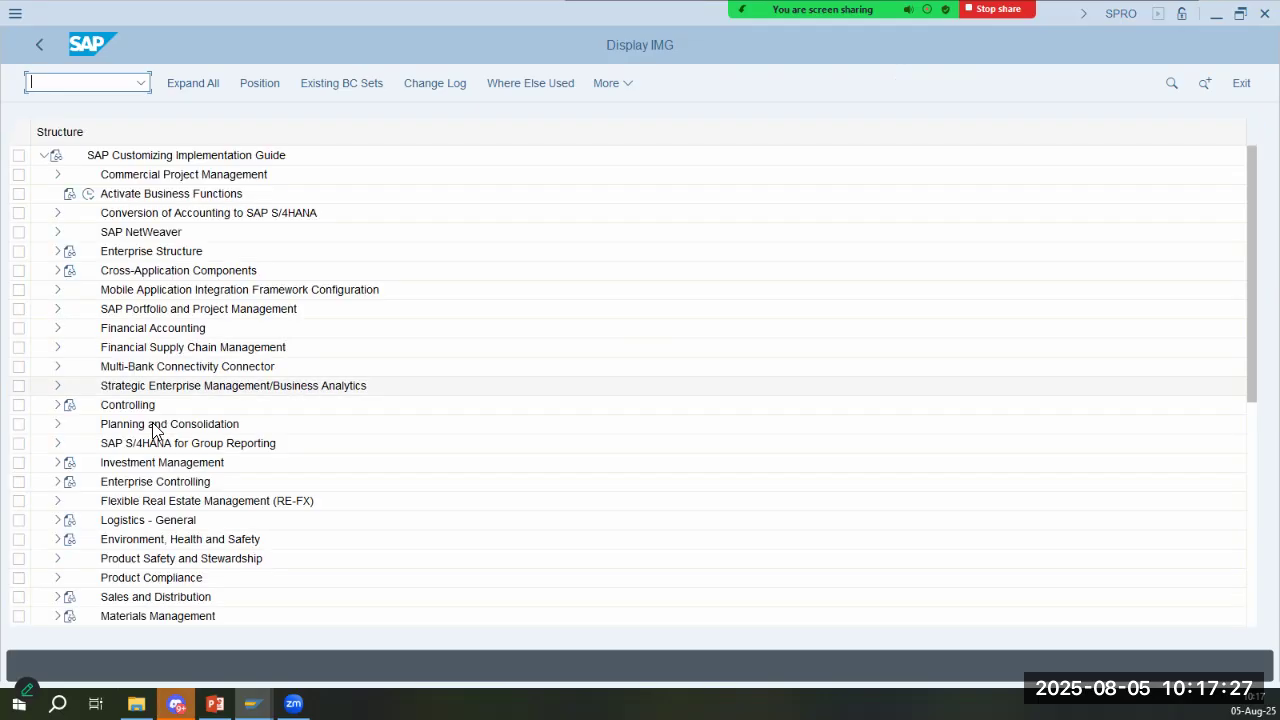
- Expand Personnel Management and its Personnel Administration node in the IMG structure
{"action": "left_click", "coordinate": [143, 443]}
{"action": "scroll", "coordinate": [143, 443], "scroll_direction": "down", "scroll_amount": 5}
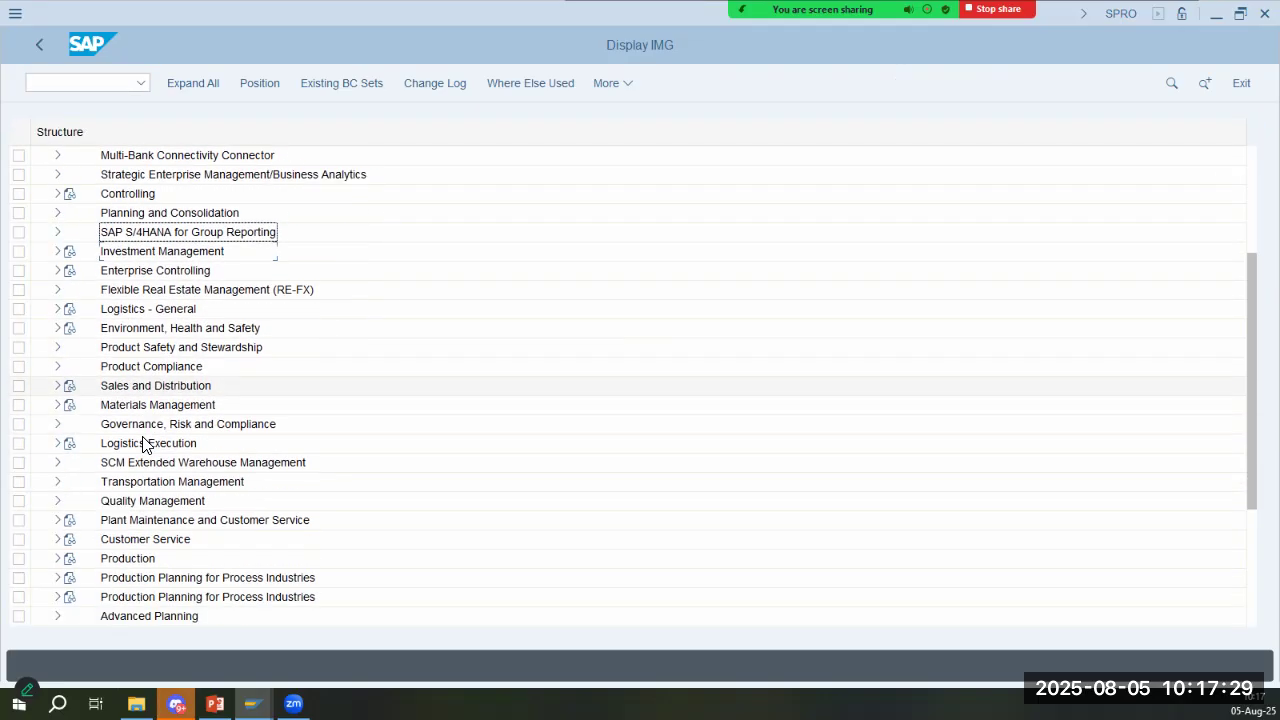
{"action": "scroll", "coordinate": [143, 443], "scroll_direction": "down", "scroll_amount": 3}
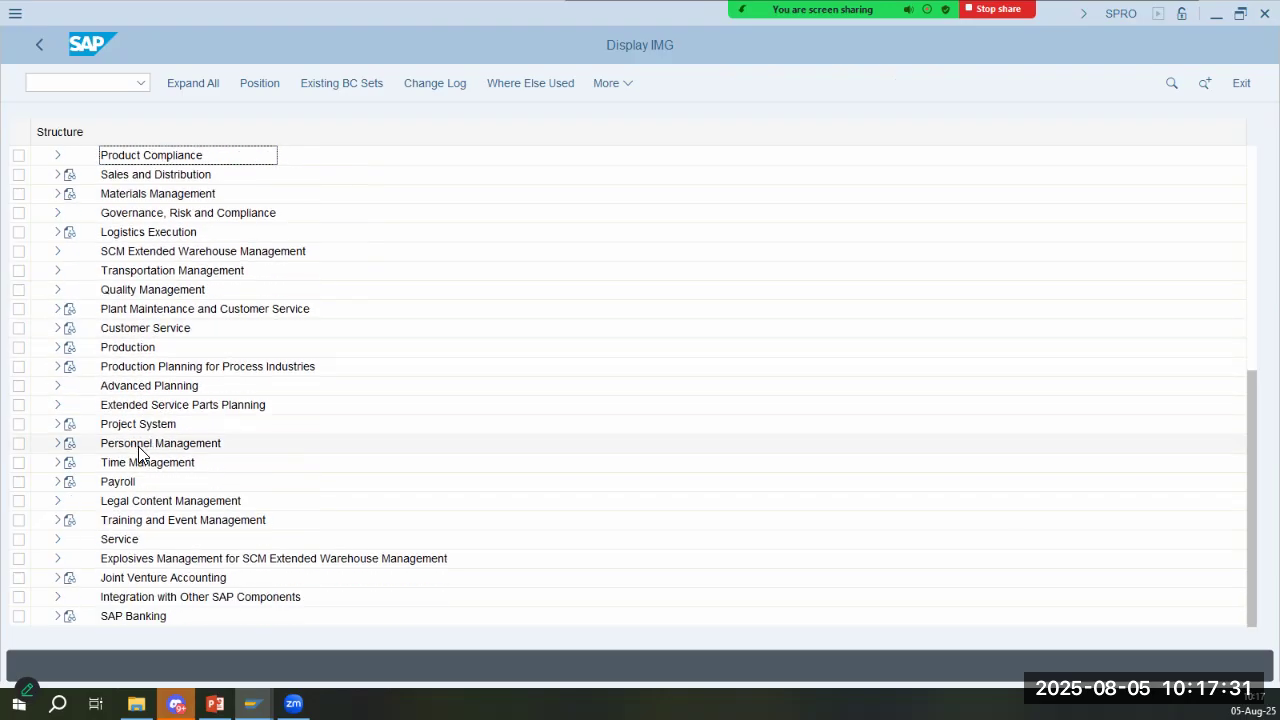
{"action": "left_click", "coordinate": [58, 445]}
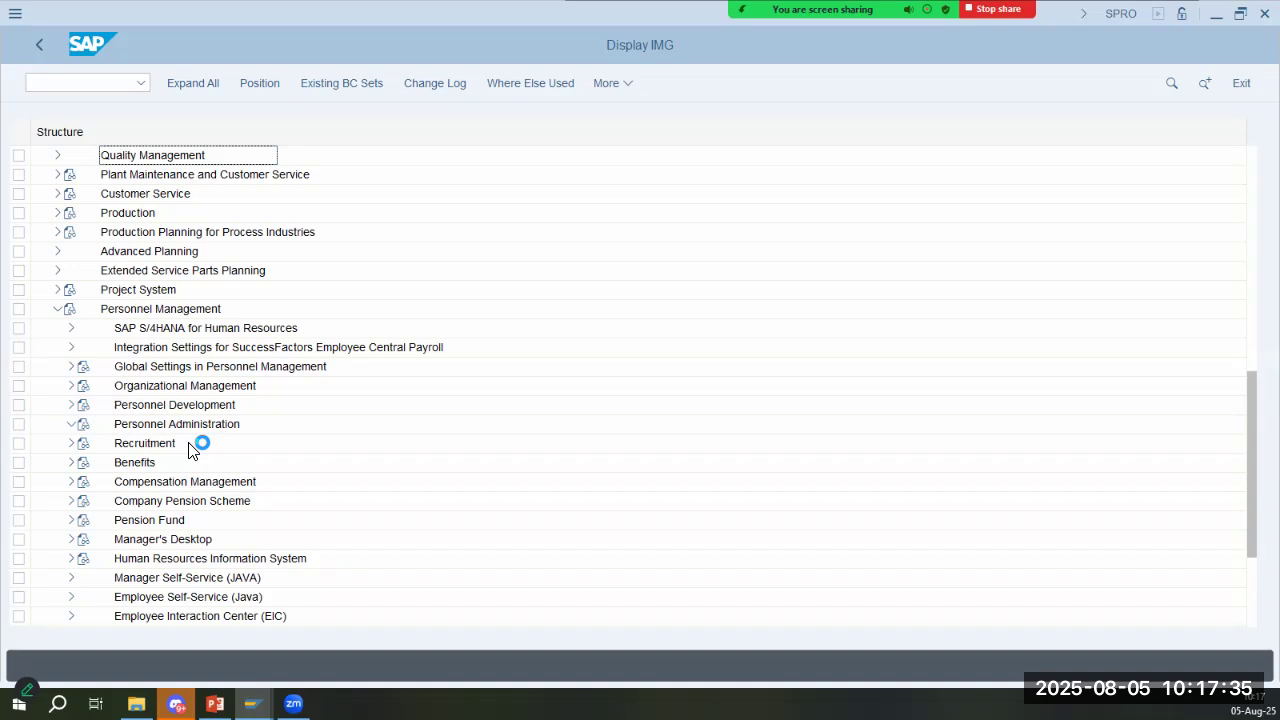
- Following the path on the PowerPoint slide, expand Customizing Procedures and its Actions node under Personnel Administration in SAP
{"action": "key", "text": "alt+Tab"}
{"action": "key", "text": "alt+Tab"}
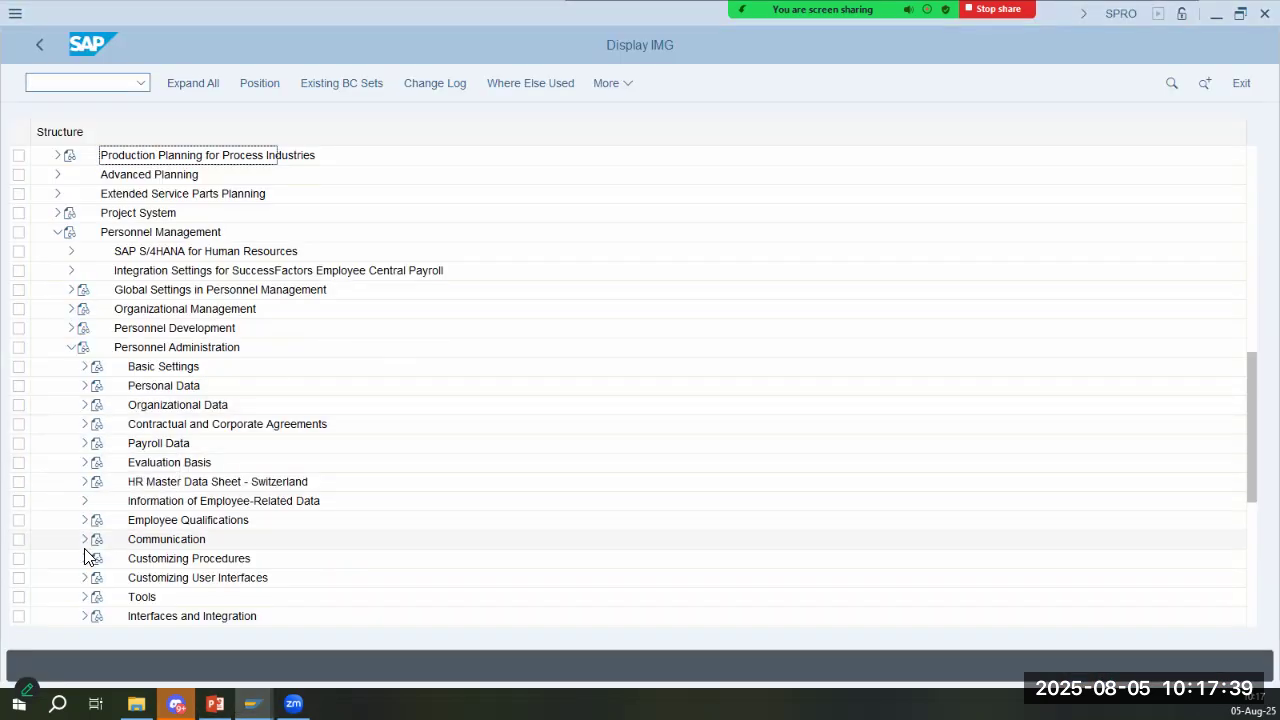
{"action": "key", "text": "alt+Tab"}
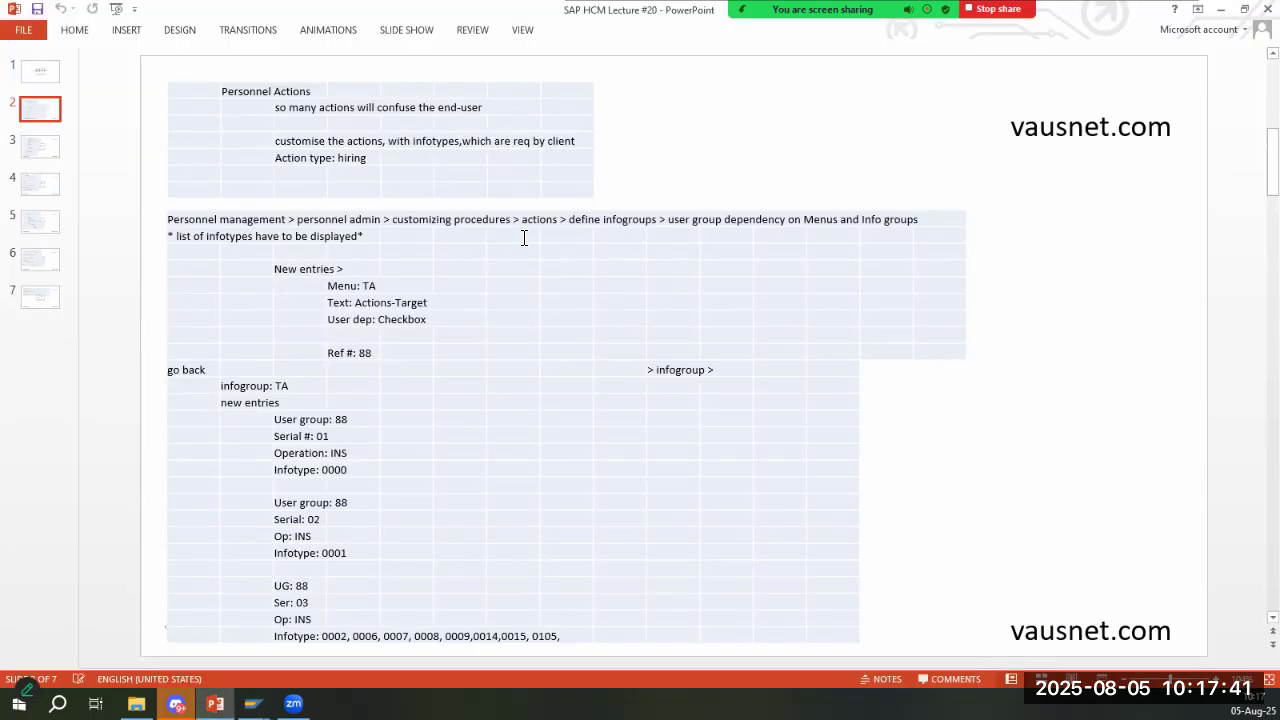
{"action": "key", "text": "alt+Tab"}
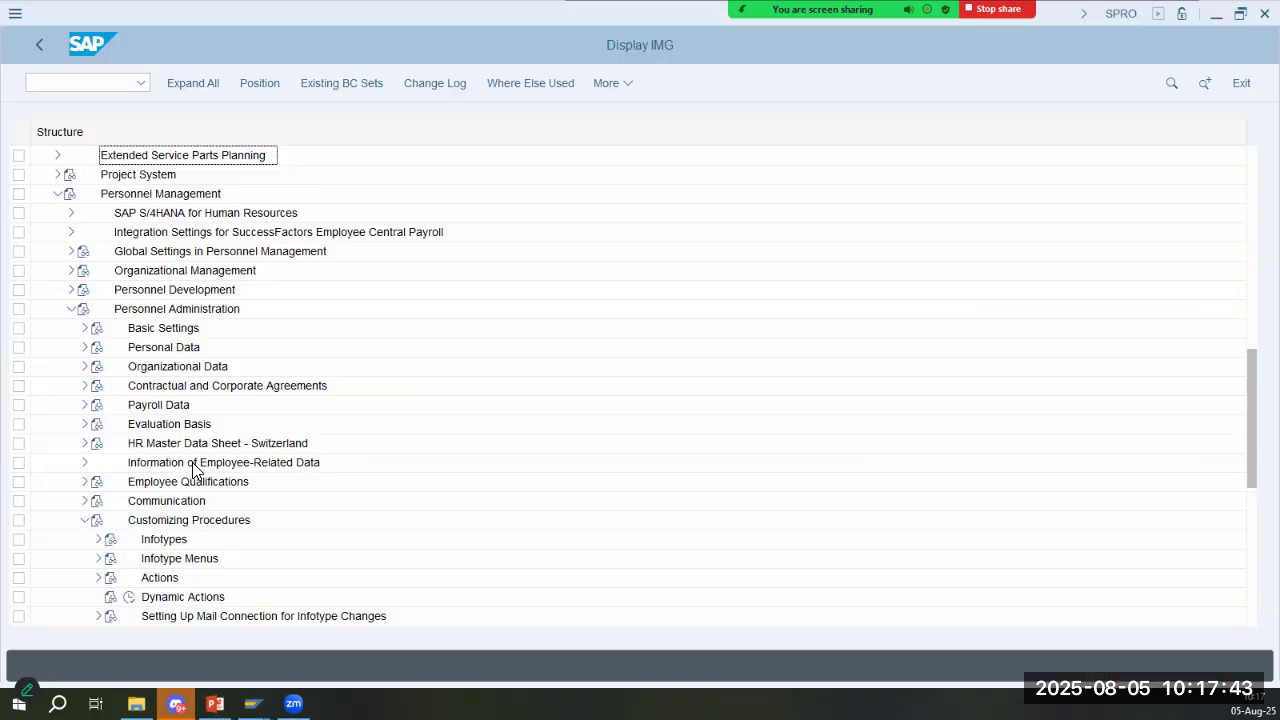
{"action": "scroll", "coordinate": [80, 557], "scroll_direction": "down", "scroll_amount": 1}
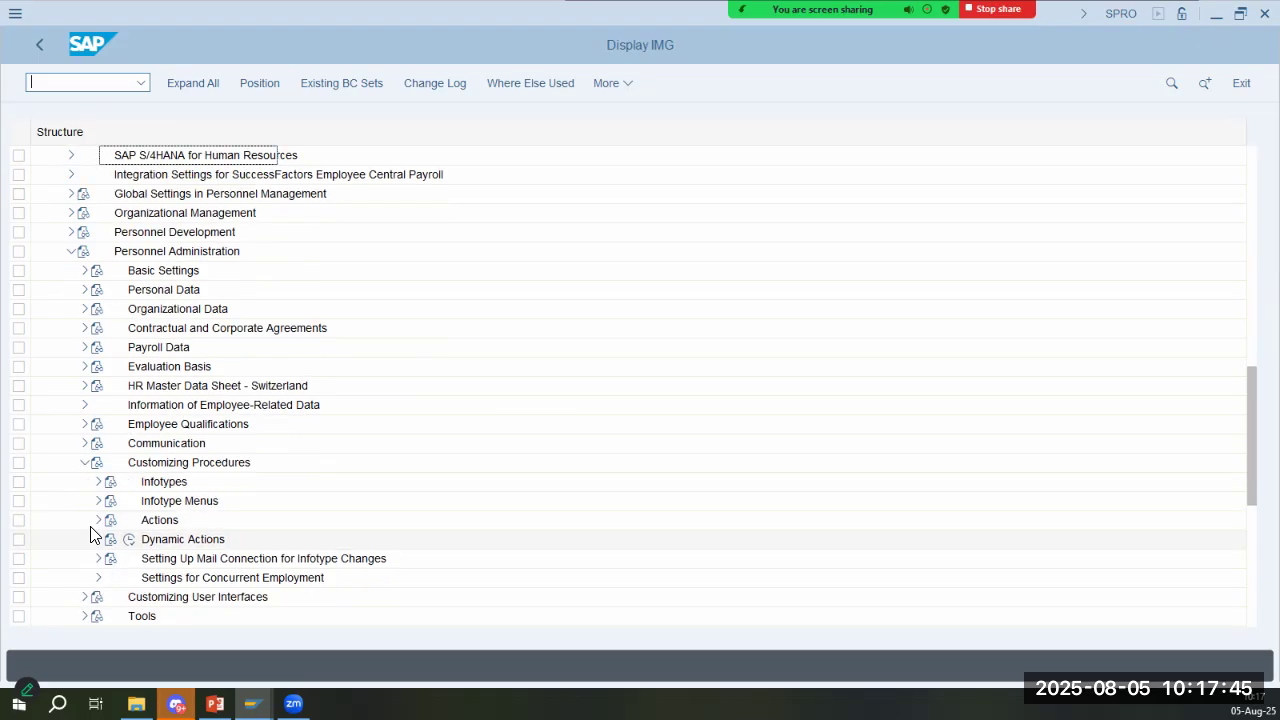
{"action": "left_click", "coordinate": [96, 526]}
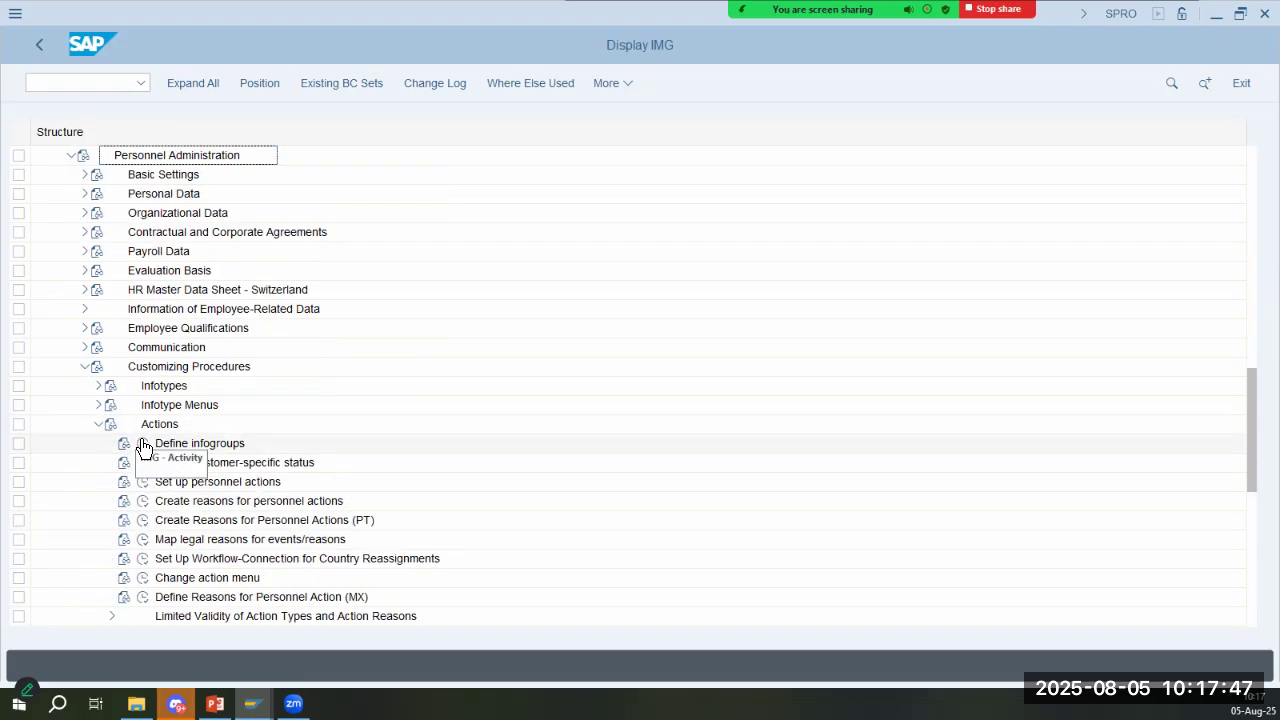
- Execute Define infogroups and open its activity User Group Dependency on Menus and Info Groups, checking the path against the PowerPoint slide
{"action": "key", "text": "alt+Tab"}
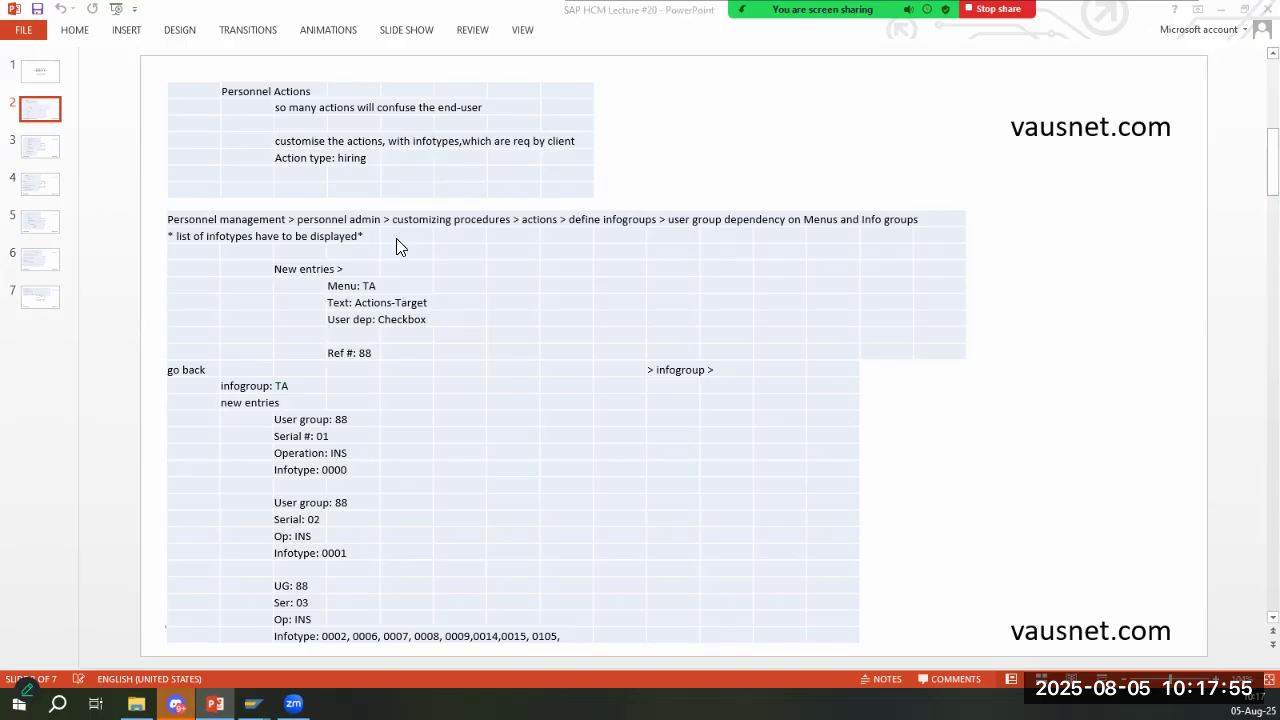
{"action": "key", "text": "alt+Tab"}
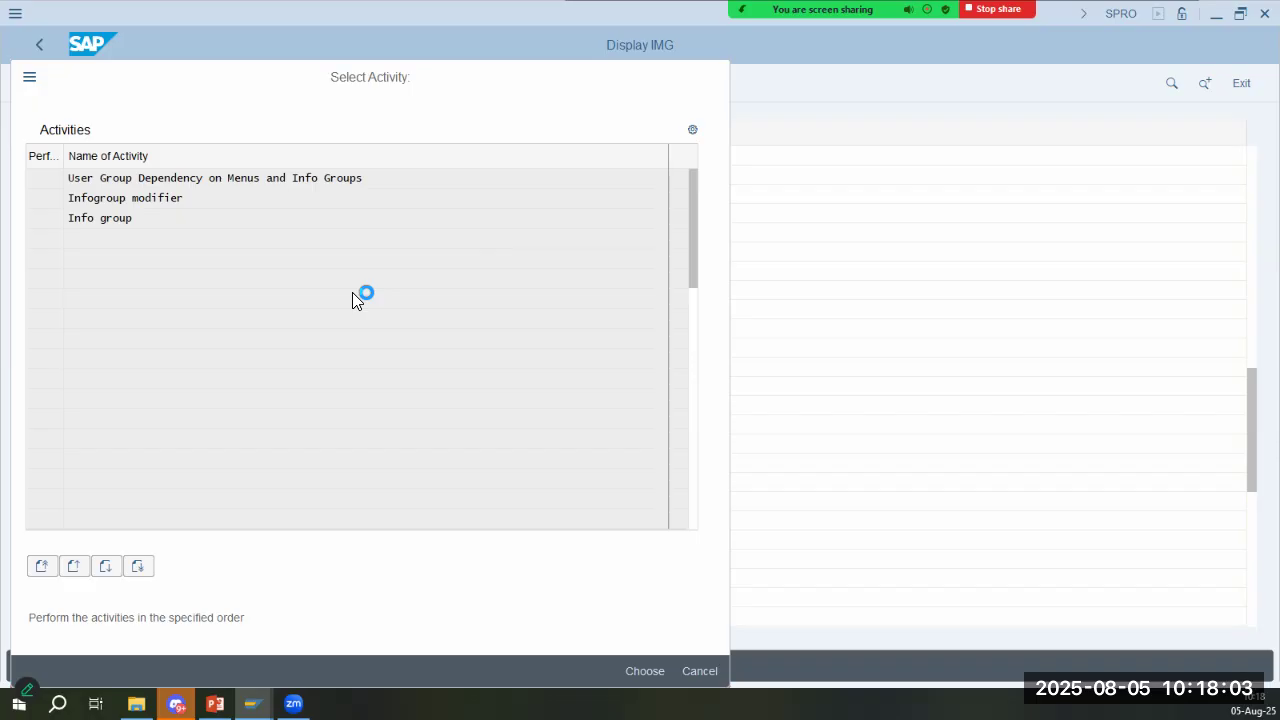
{"action": "key", "text": "alt+Tab"}
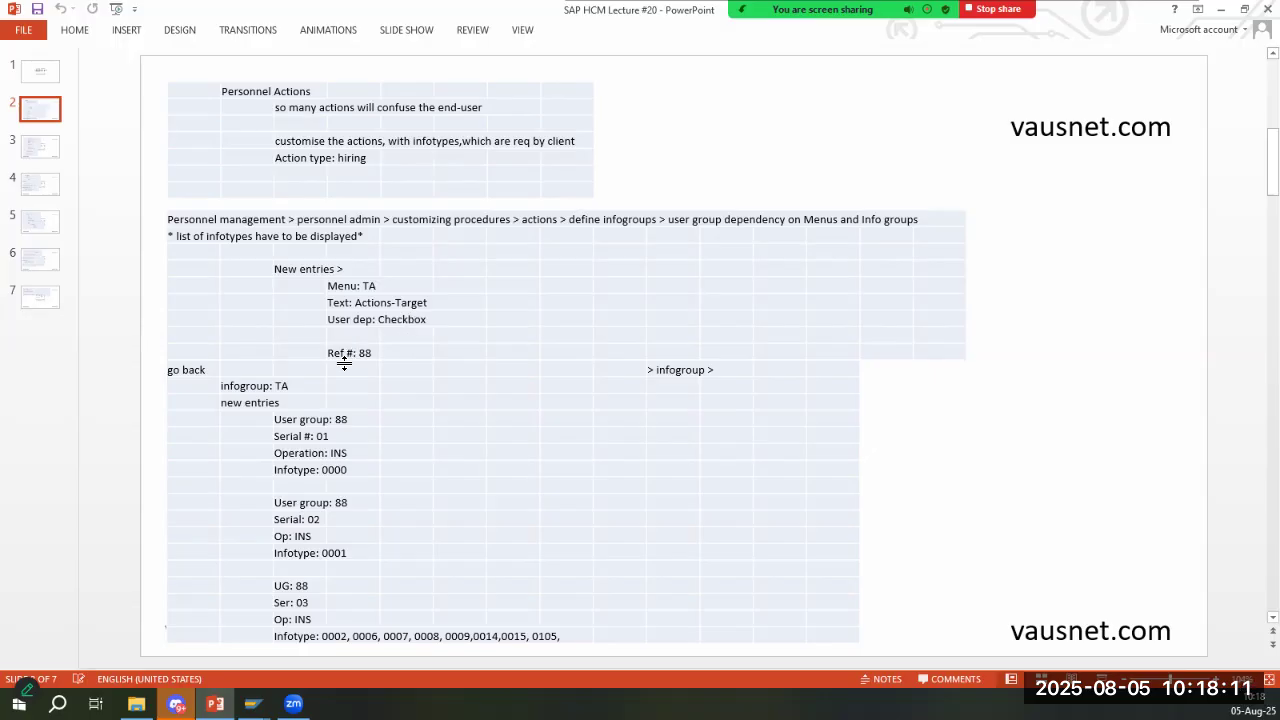
{"action": "key", "text": "alt+Tab"}
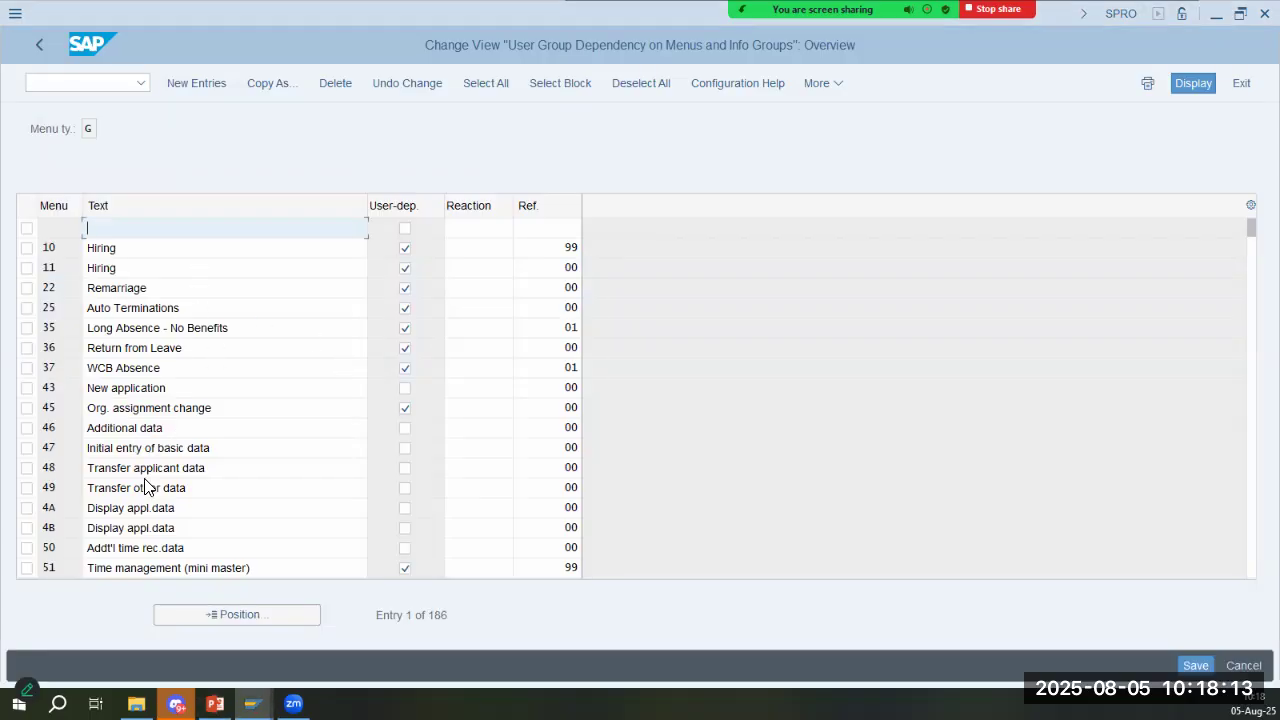
- Examine the existing action menus and their texts, from the Hiring entries through the PbS actions
{"action": "scroll", "coordinate": [217, 552], "scroll_direction": "down", "scroll_amount": 5}
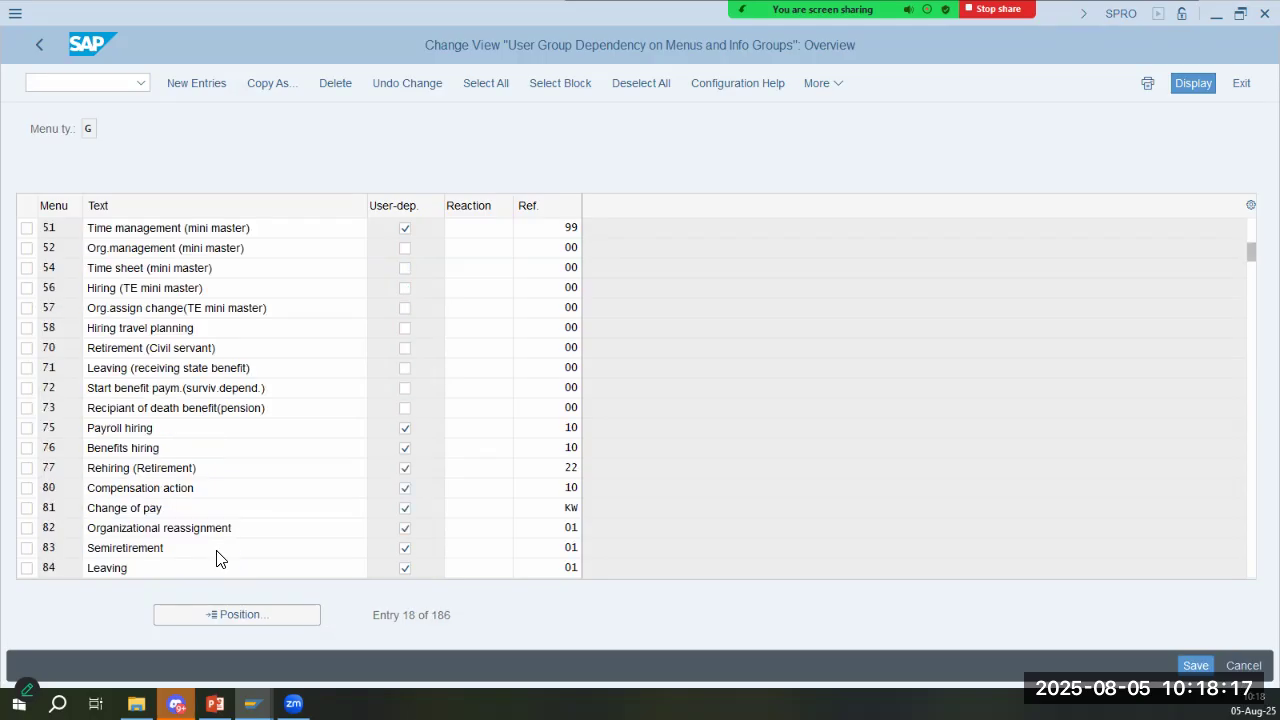
{"action": "scroll", "coordinate": [218, 558], "scroll_direction": "down", "scroll_amount": 5}
{"action": "left_click", "coordinate": [112, 511]}
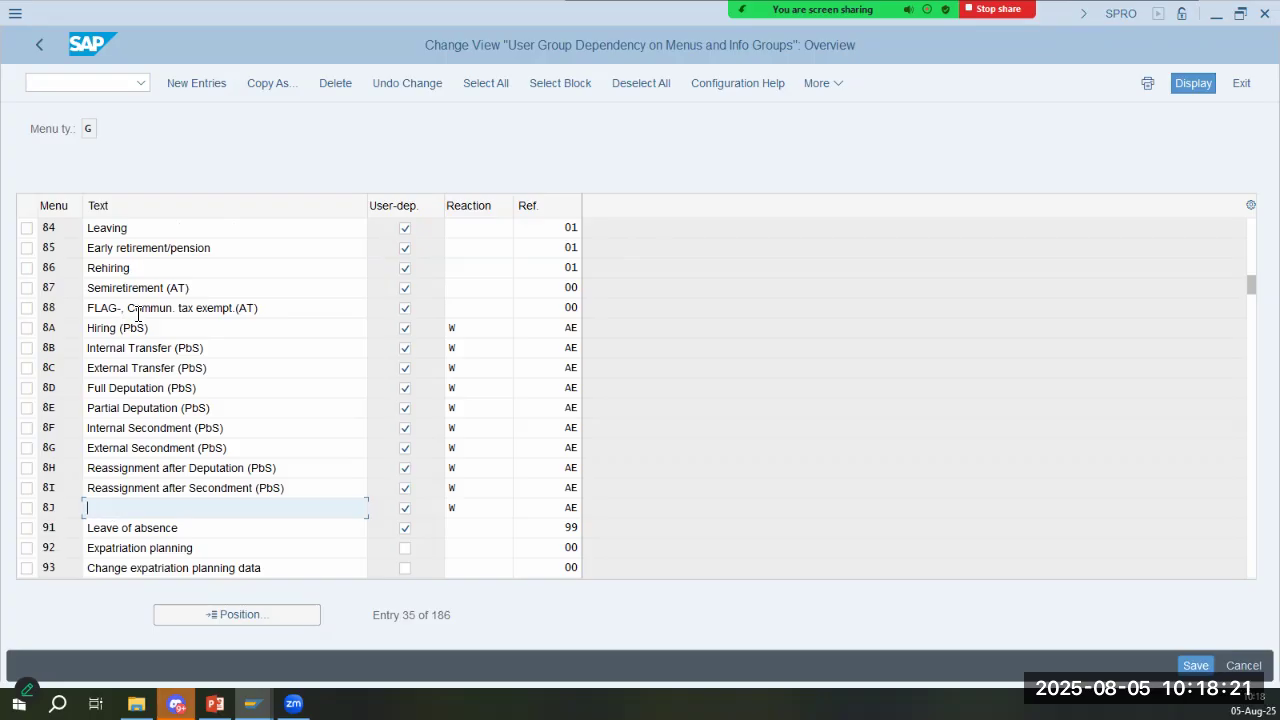
{"action": "left_click", "coordinate": [278, 310]}
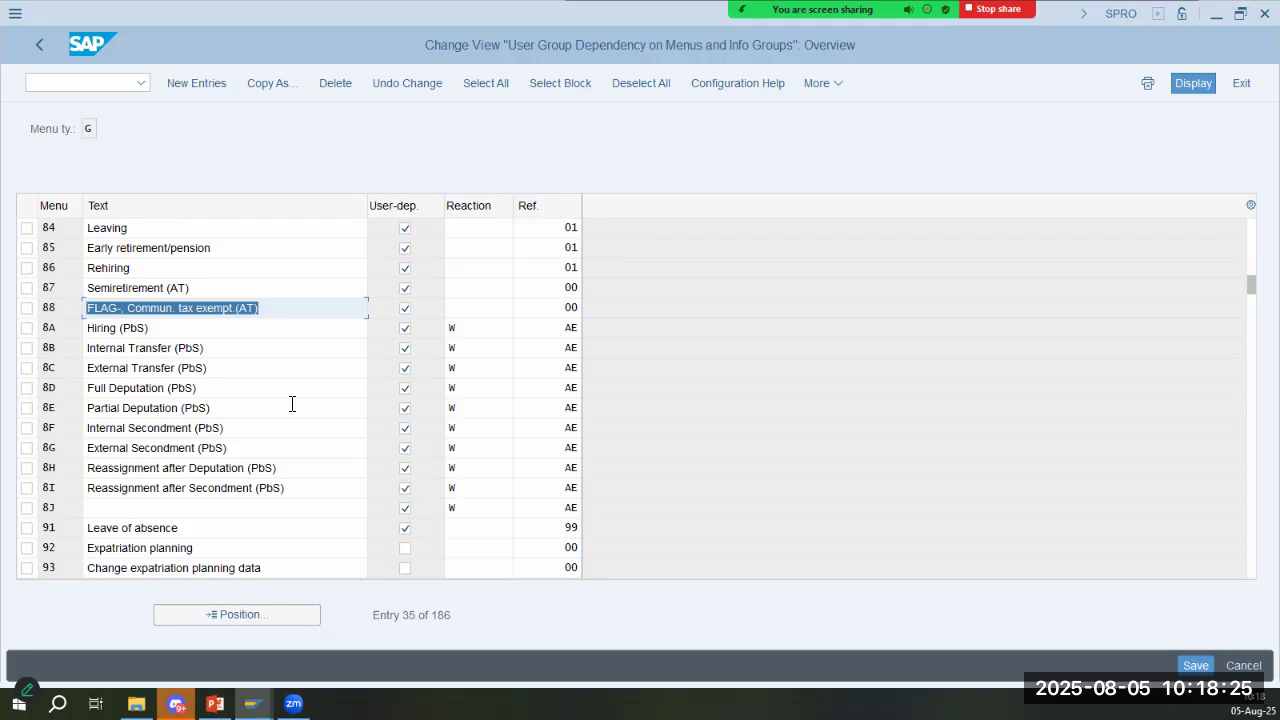
{"action": "scroll", "coordinate": [292, 403], "scroll_direction": "up", "scroll_amount": 1}
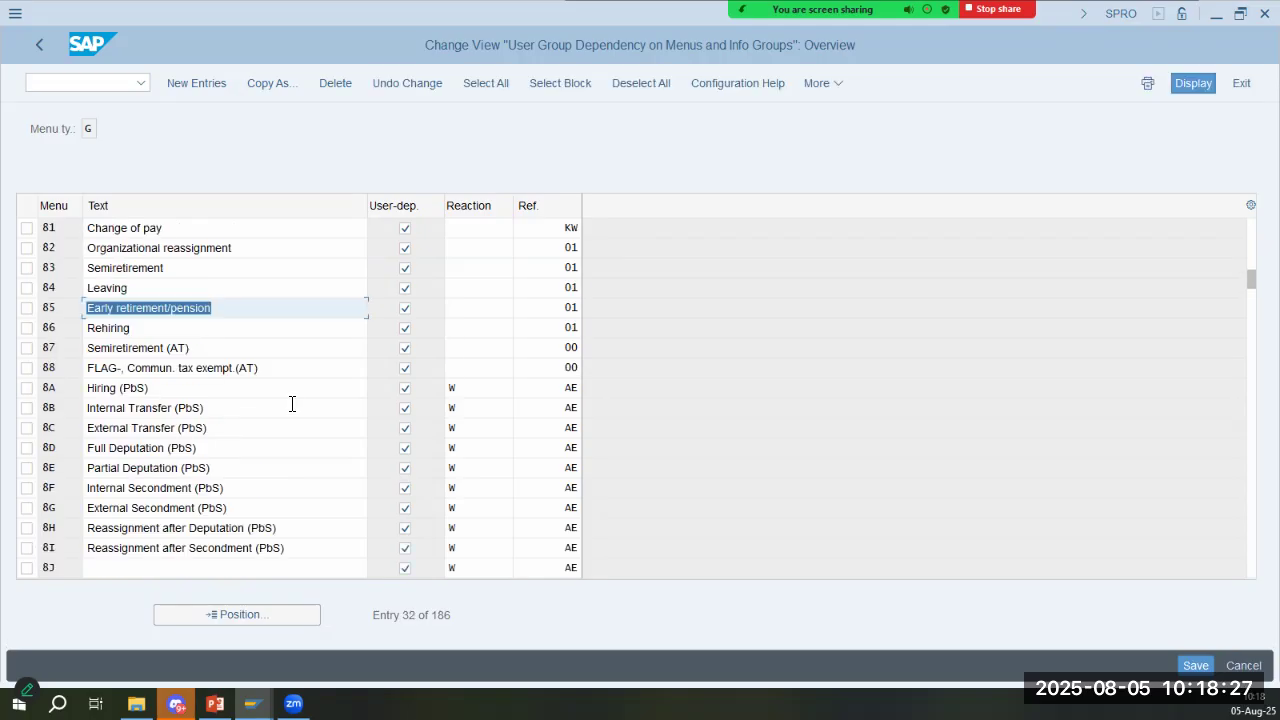
{"action": "scroll", "coordinate": [290, 404], "scroll_direction": "up", "scroll_amount": 1}
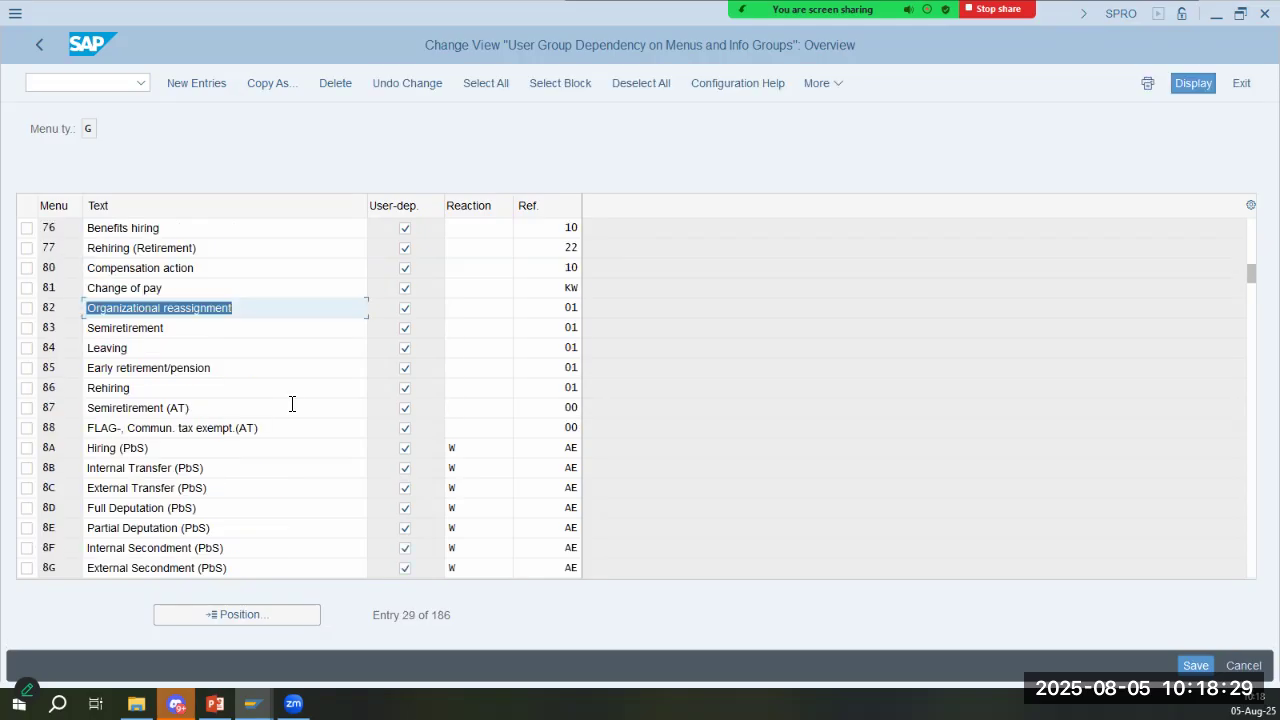
{"action": "scroll", "coordinate": [292, 403], "scroll_direction": "up", "scroll_amount": 2}
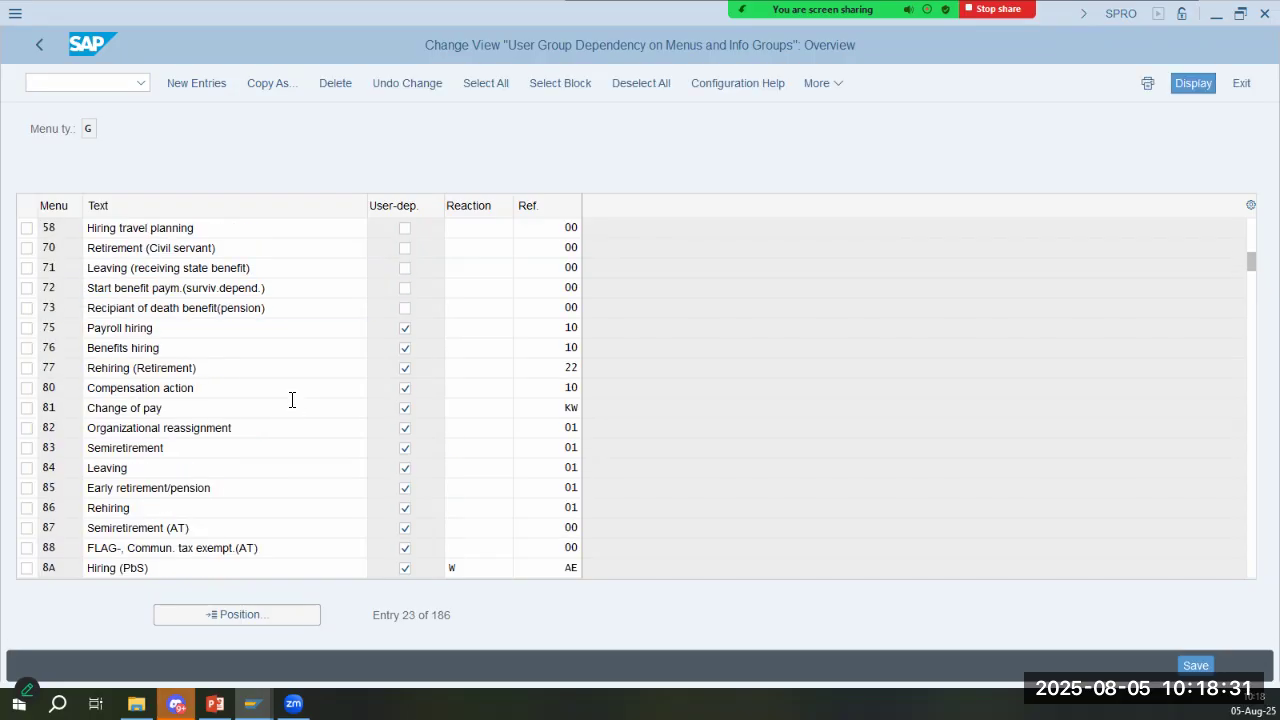
{"action": "scroll", "coordinate": [292, 402], "scroll_direction": "up", "scroll_amount": 4}
{"action": "scroll", "coordinate": [290, 404], "scroll_direction": "up", "scroll_amount": 4}
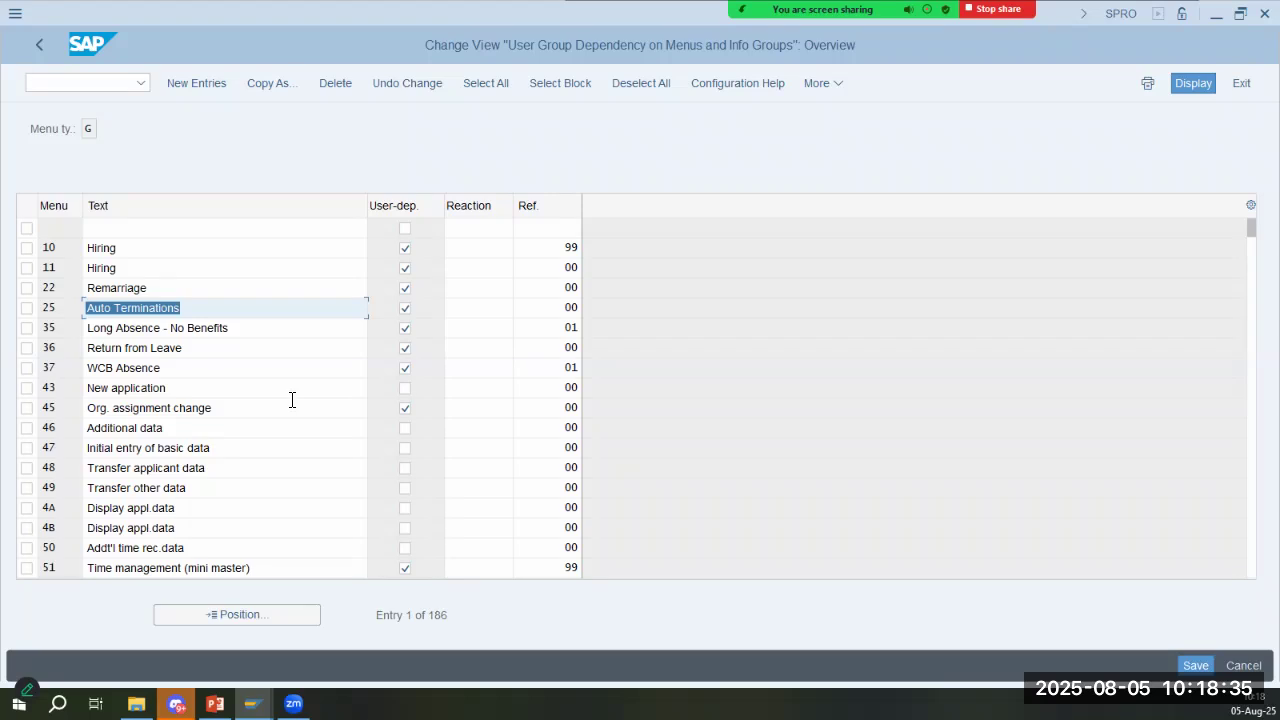
{"action": "left_click", "coordinate": [154, 289]}
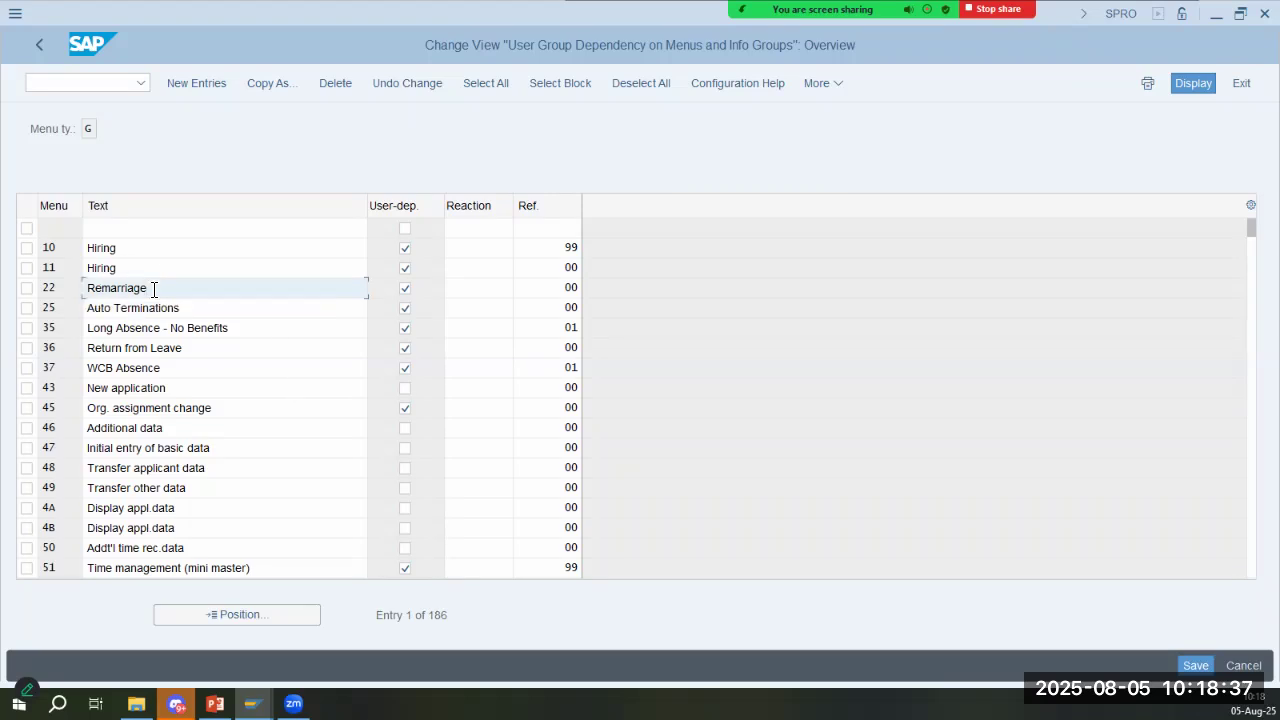
{"action": "left_click", "coordinate": [150, 249]}
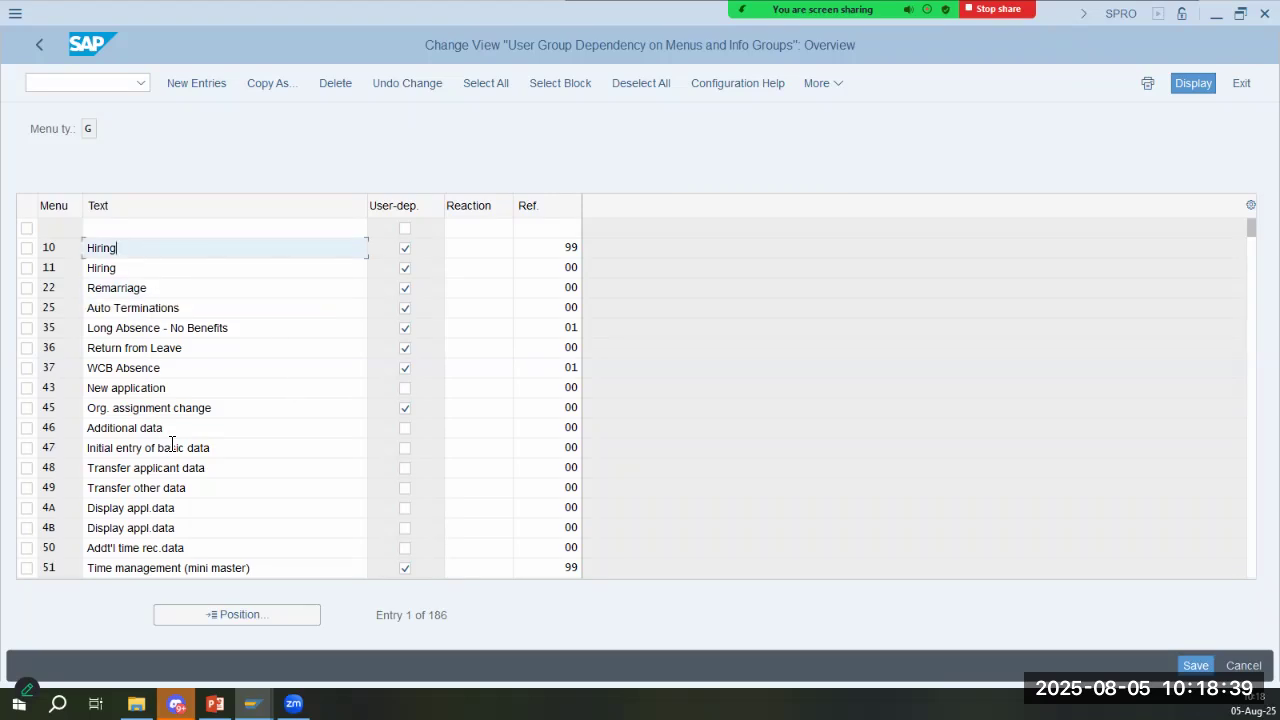
- Compare the slide's menu settings with the existing entries' user-dependency flags and reference user groups, down to the Caltex entries
{"action": "key", "text": "alt+Tab"}
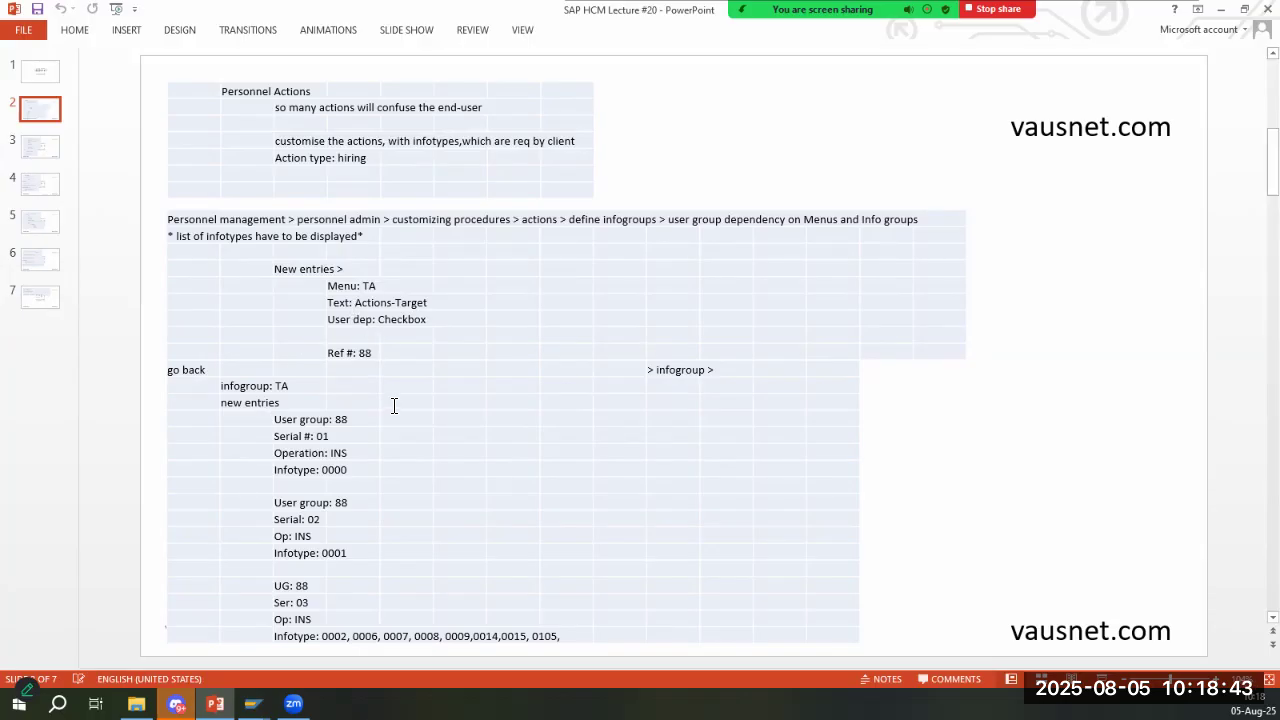
{"action": "key", "text": "alt+Tab"}
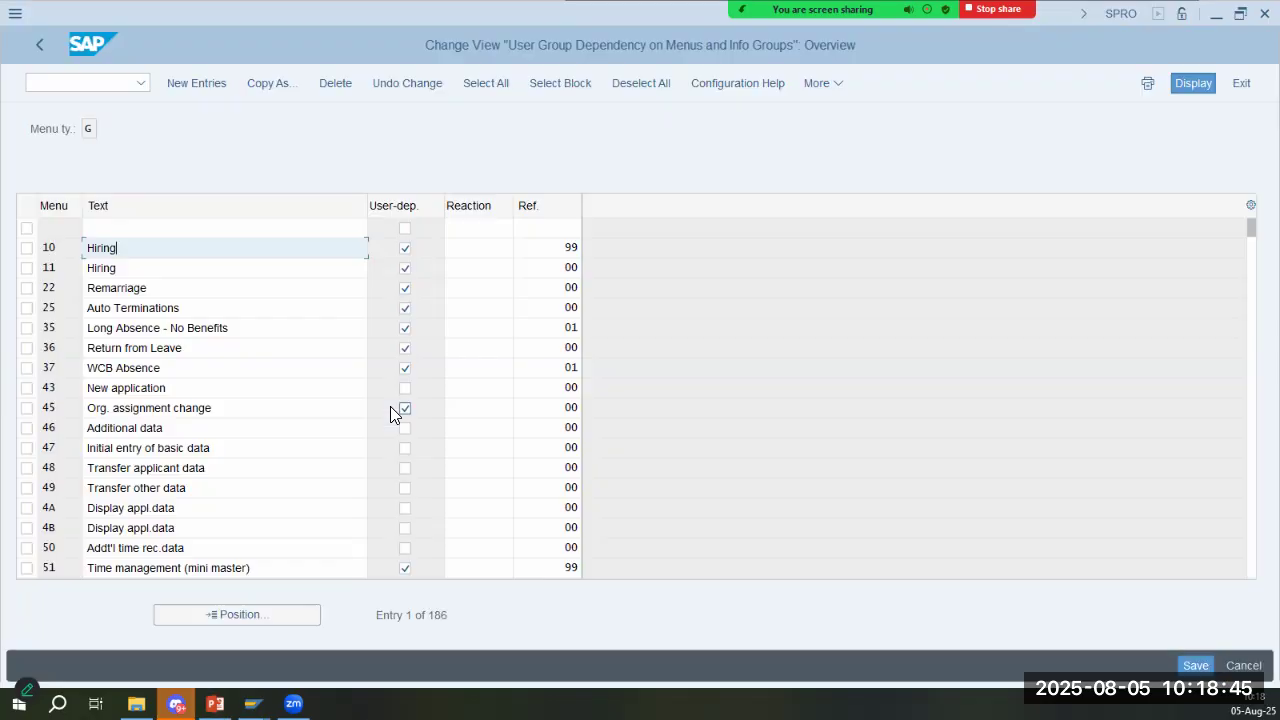
{"action": "left_click", "coordinate": [548, 248]}
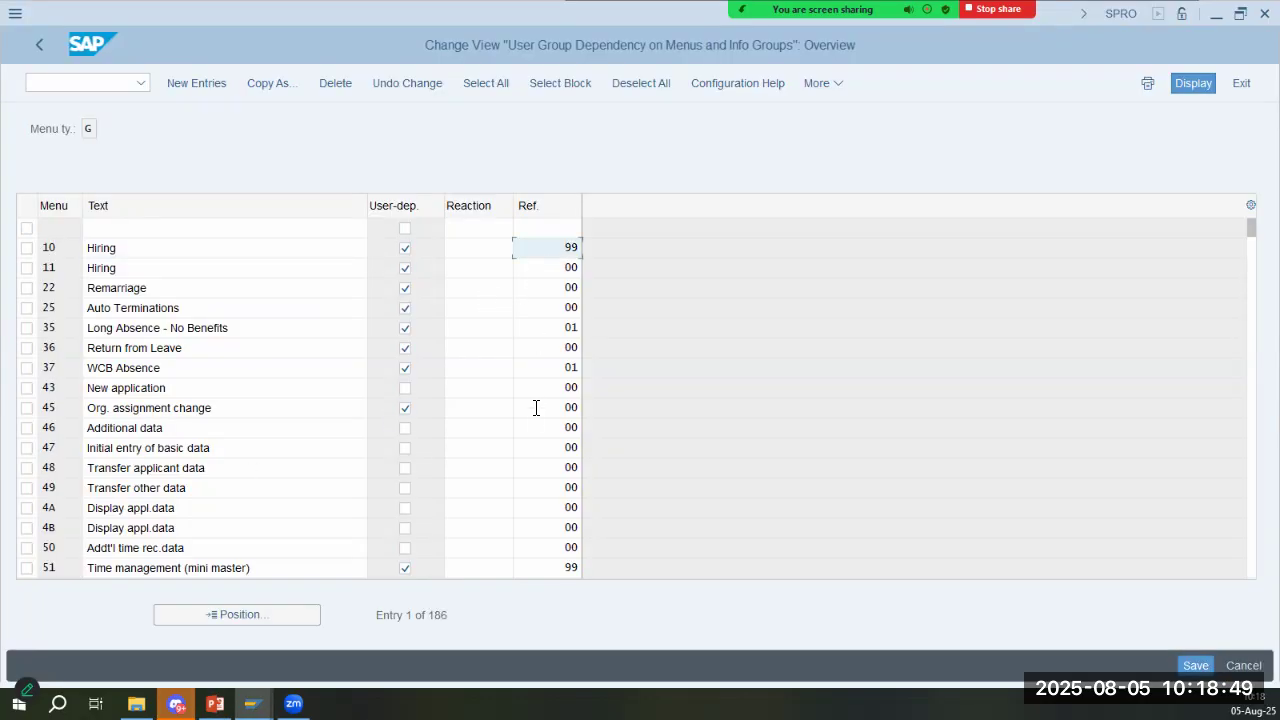
{"action": "scroll", "coordinate": [536, 410], "scroll_direction": "down", "scroll_amount": 2}
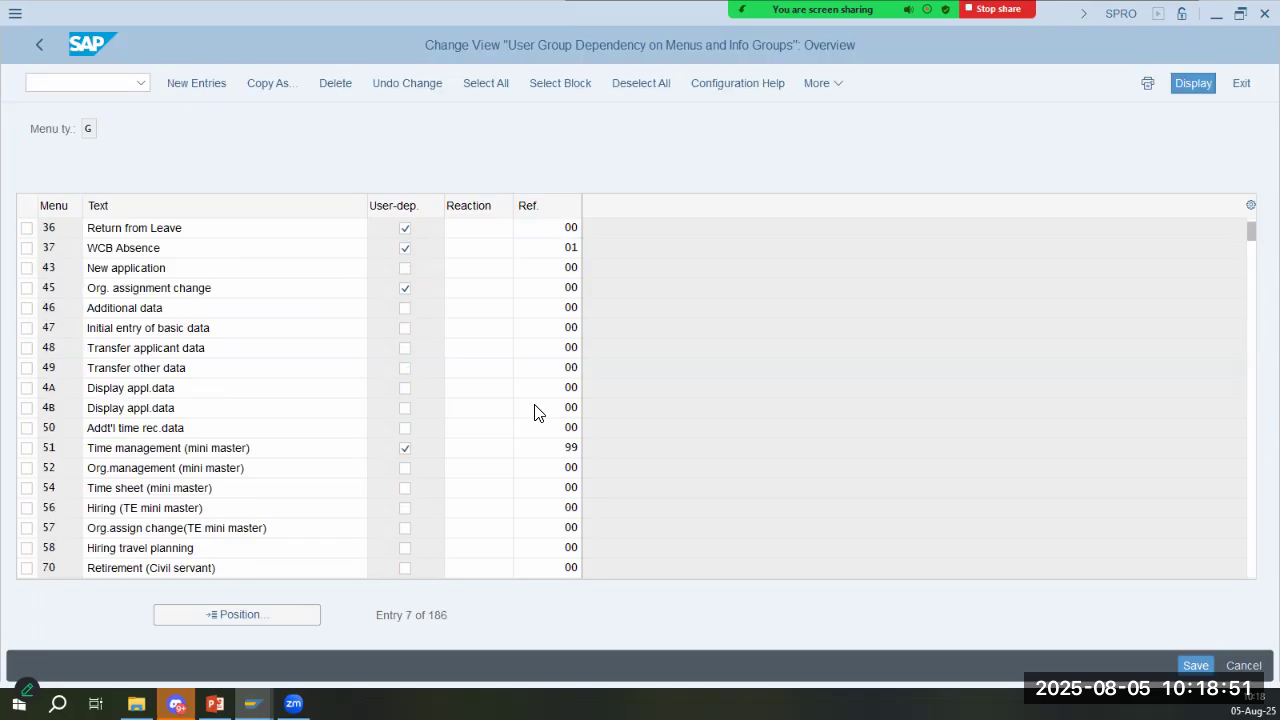
{"action": "scroll", "coordinate": [391, 229], "scroll_direction": "down", "scroll_amount": 2}
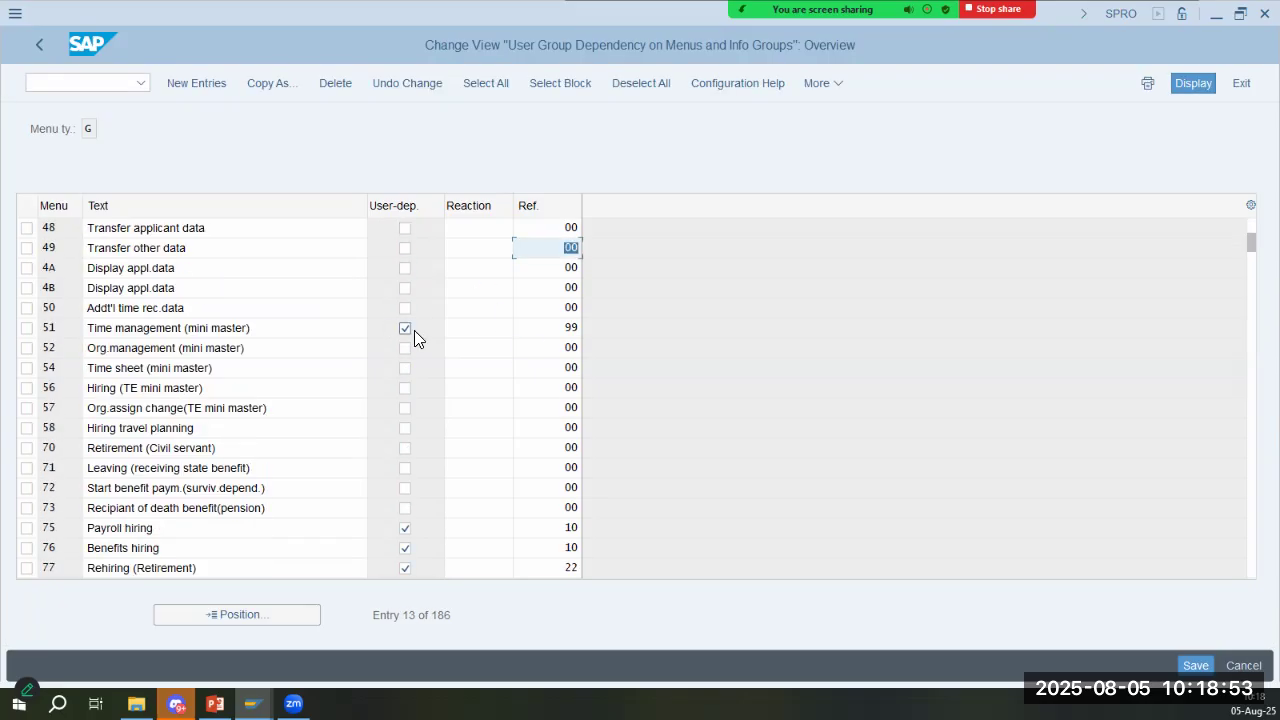
{"action": "scroll", "coordinate": [493, 446], "scroll_direction": "down", "scroll_amount": 1}
{"action": "scroll", "coordinate": [493, 446], "scroll_direction": "down", "scroll_amount": 3}
{"action": "scroll", "coordinate": [493, 453], "scroll_direction": "down", "scroll_amount": 3}
{"action": "scroll", "coordinate": [493, 453], "scroll_direction": "down", "scroll_amount": 4}
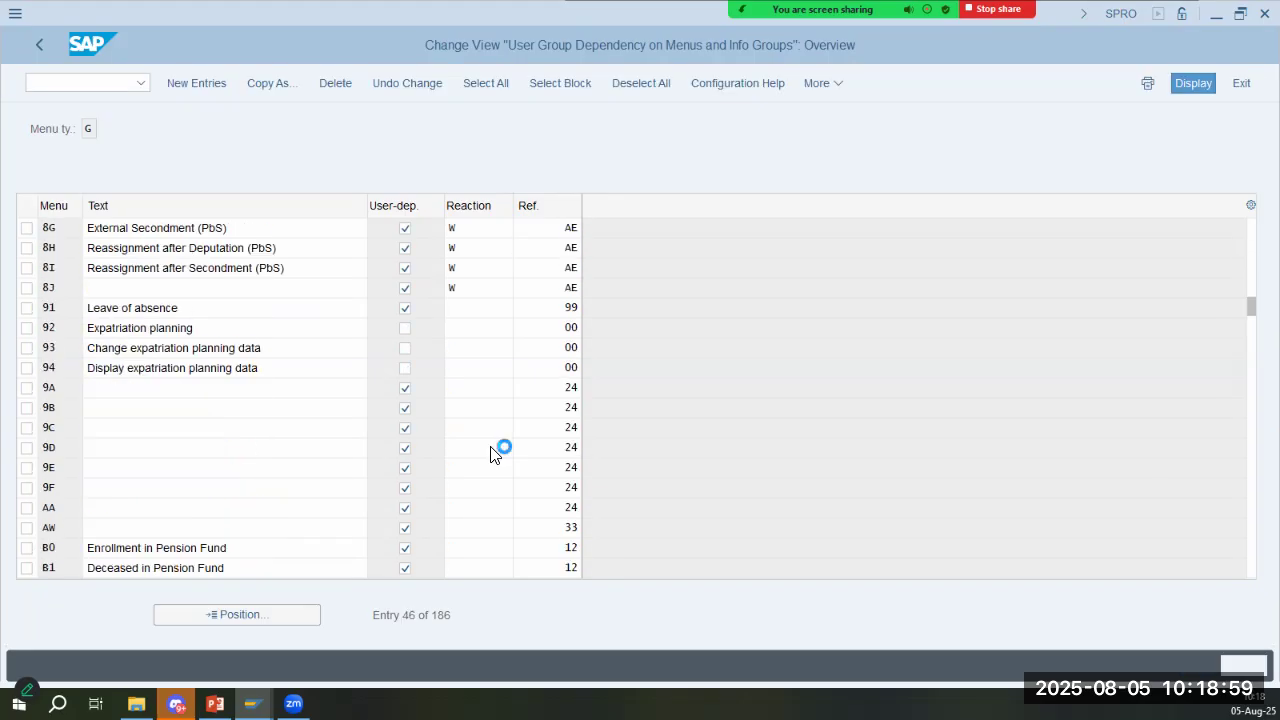
{"action": "scroll", "coordinate": [493, 453], "scroll_direction": "down", "scroll_amount": 2}
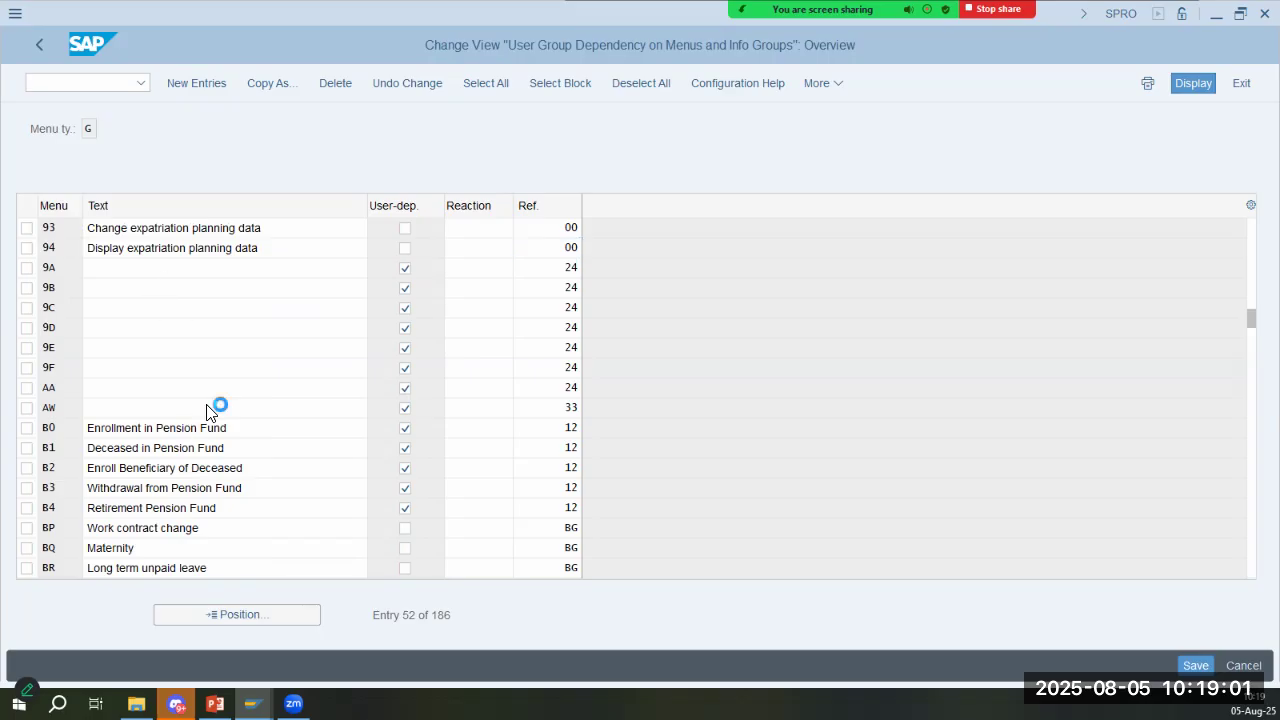
{"action": "scroll", "coordinate": [210, 412], "scroll_direction": "down", "scroll_amount": 1}
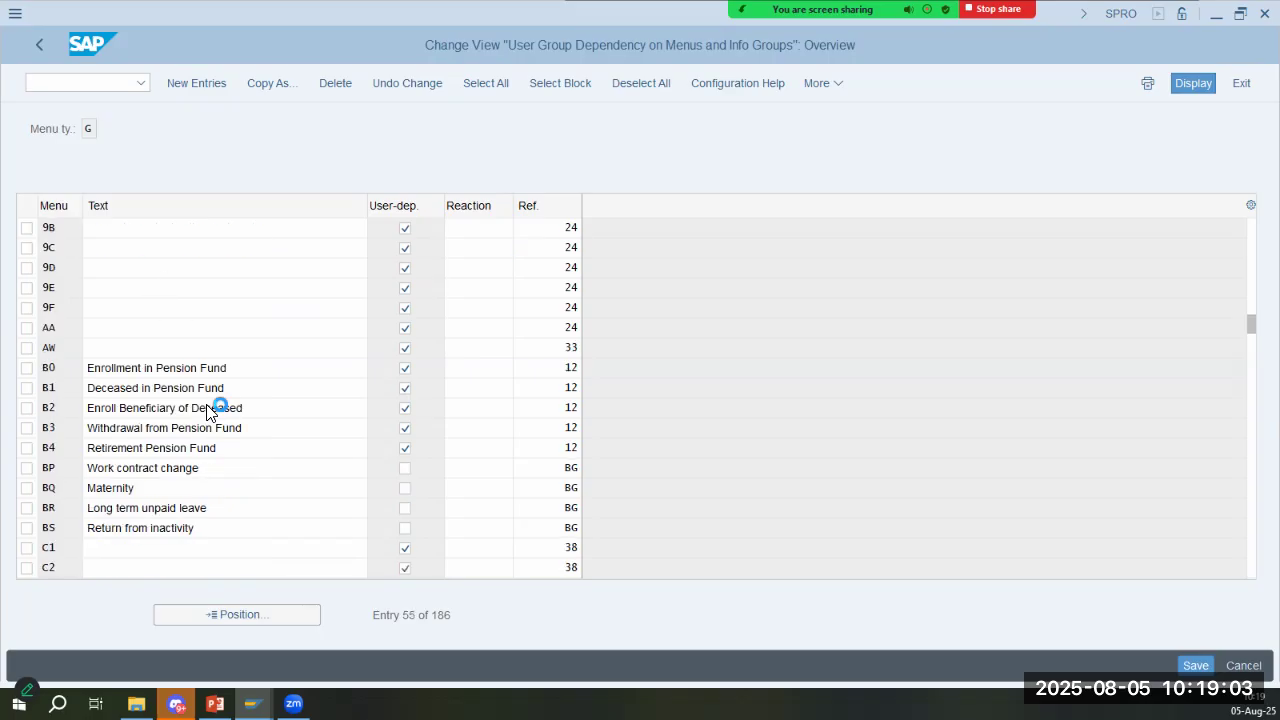
{"action": "scroll", "coordinate": [190, 394], "scroll_direction": "down", "scroll_amount": 3}
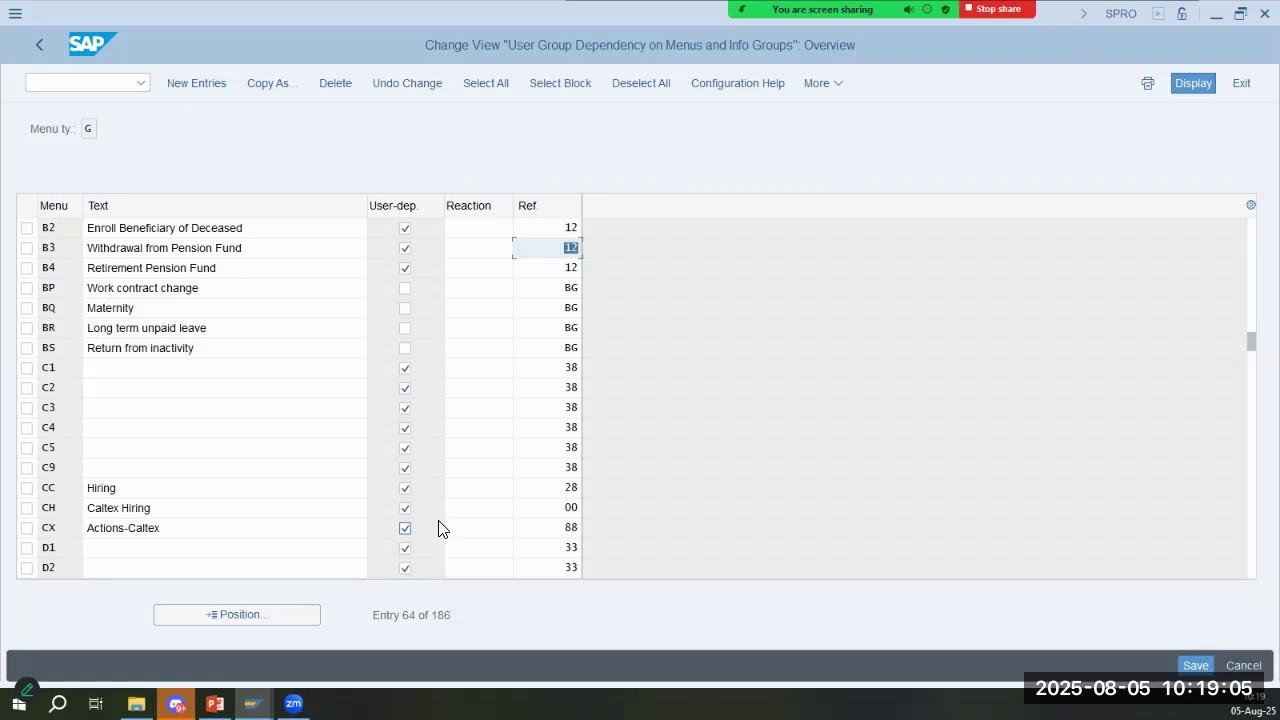
{"action": "scroll", "coordinate": [266, 358], "scroll_direction": "down", "scroll_amount": 1}
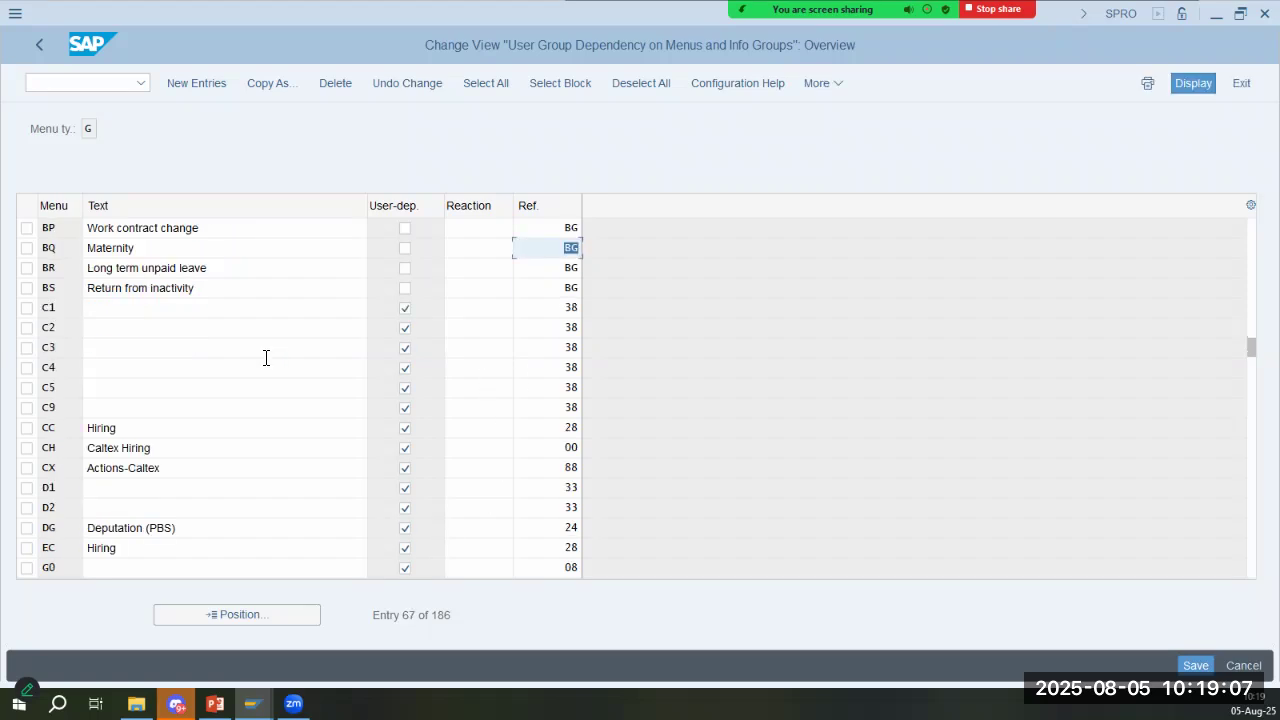
- Check the texts and reference user groups of the Caltex Hiring (CH) and Actions-Caltex (CX) entries
{"action": "left_click", "coordinate": [189, 448]}
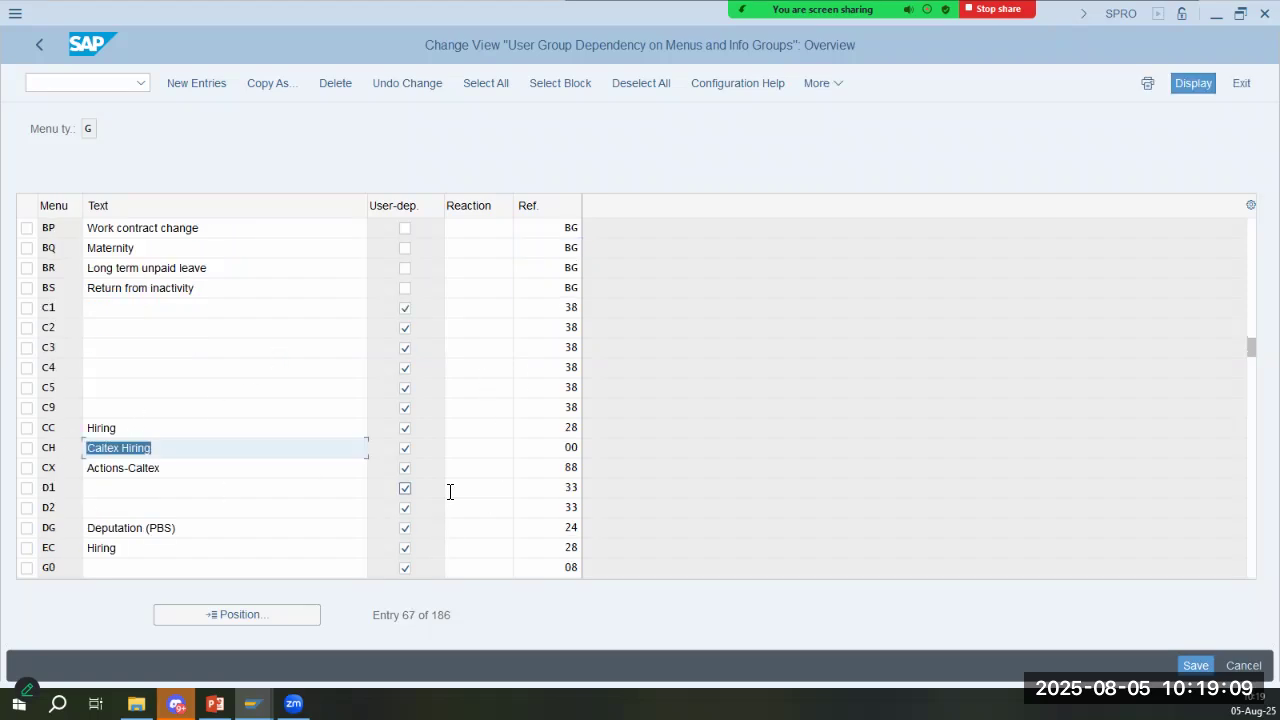
{"action": "left_click", "coordinate": [551, 451]}
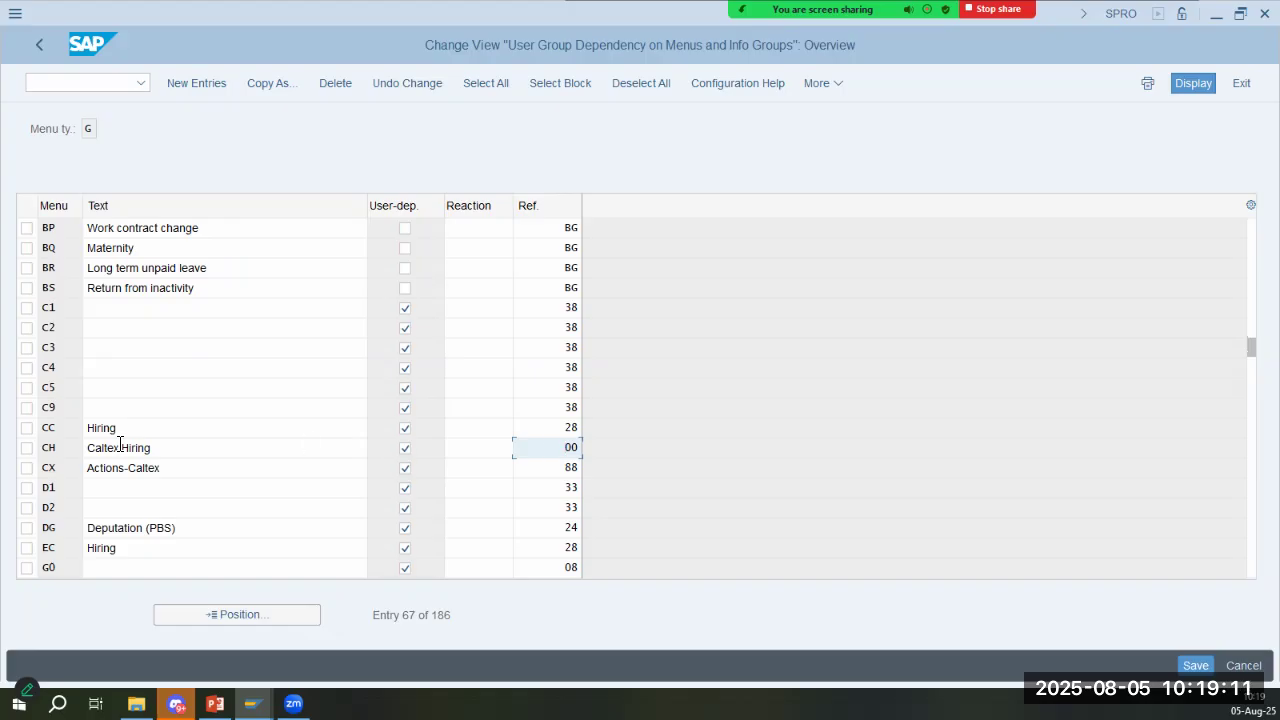
{"action": "left_click", "coordinate": [190, 457]}
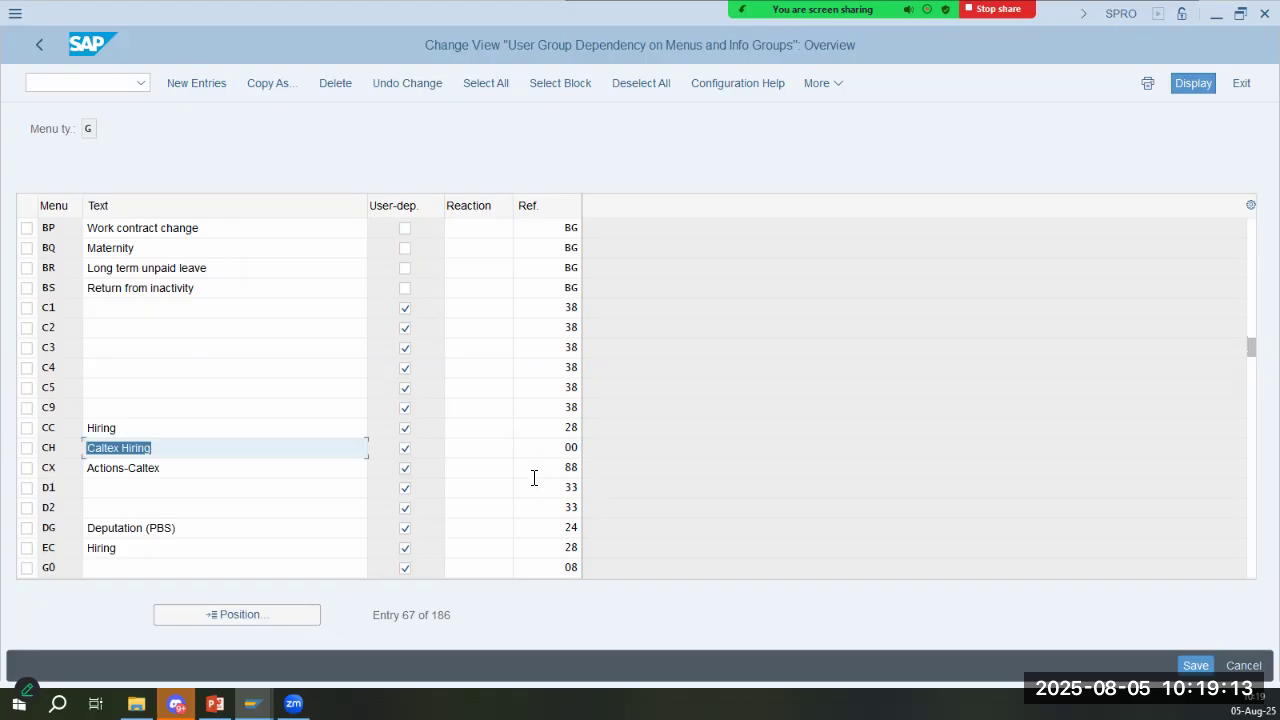
{"action": "left_click", "coordinate": [557, 468]}
{"action": "left_click", "coordinate": [216, 477]}
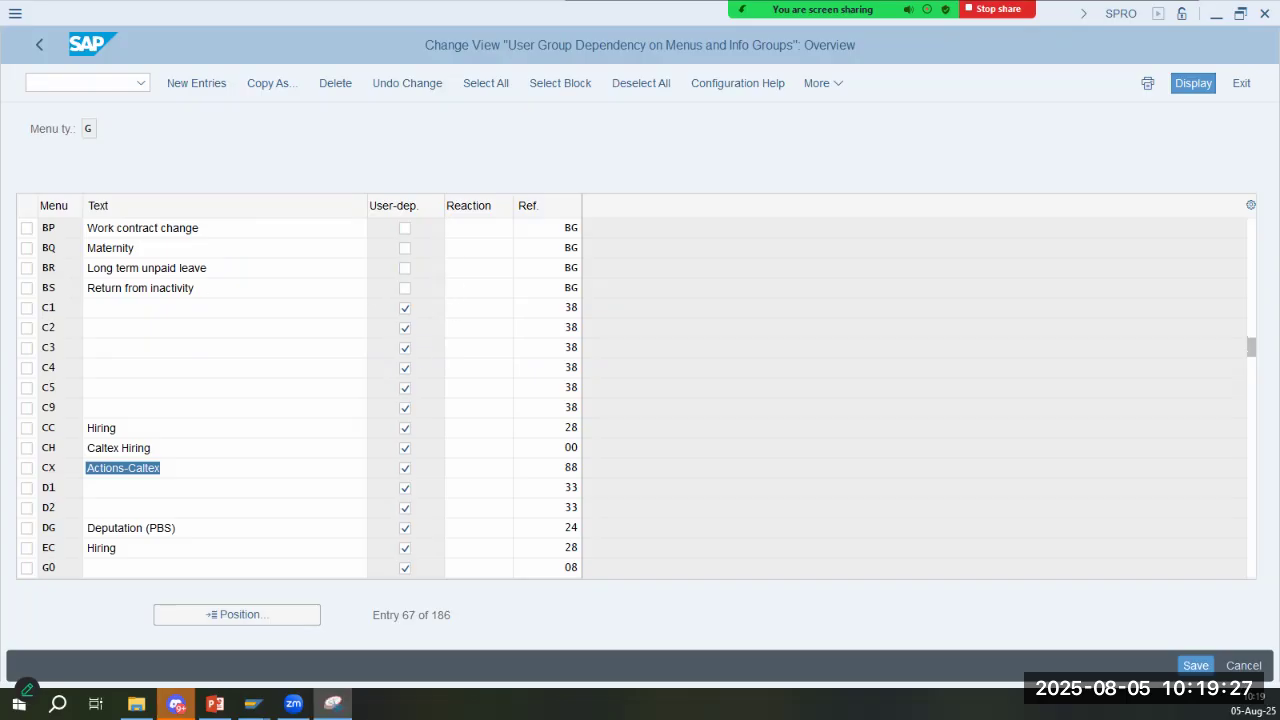
- Capture the menu table from its header to the CX row and paste the screenshot onto slide 2 in PowerPoint
{"action": "key", "text": "super+shift+s"}
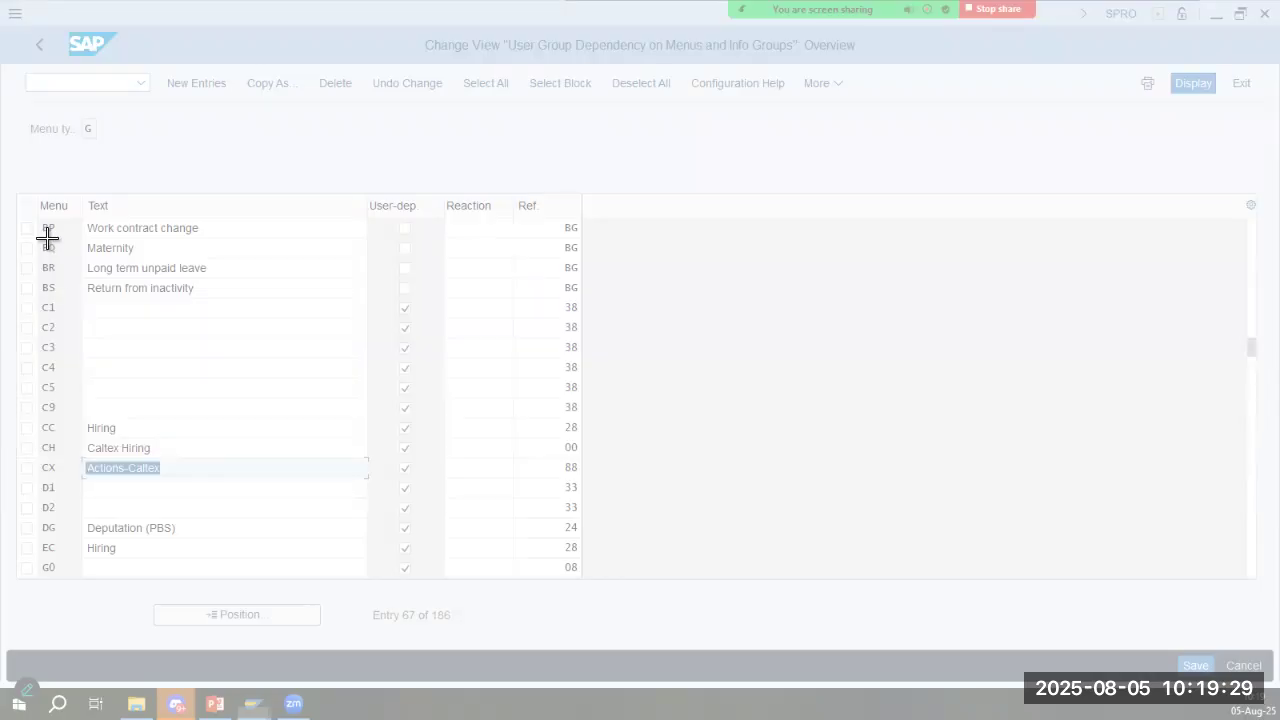
{"action": "left_click_drag", "start_coordinate": [17, 194], "coordinate": [584, 484]}
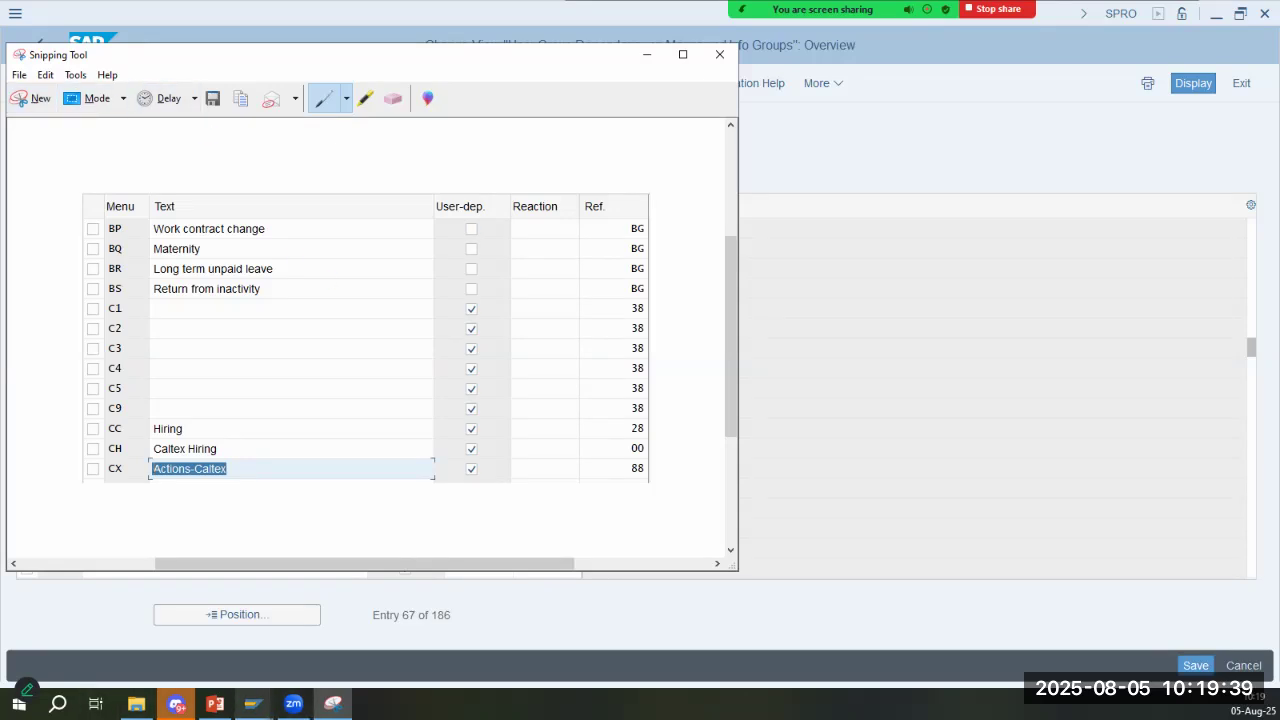
{"action": "left_click", "coordinate": [215, 704]}
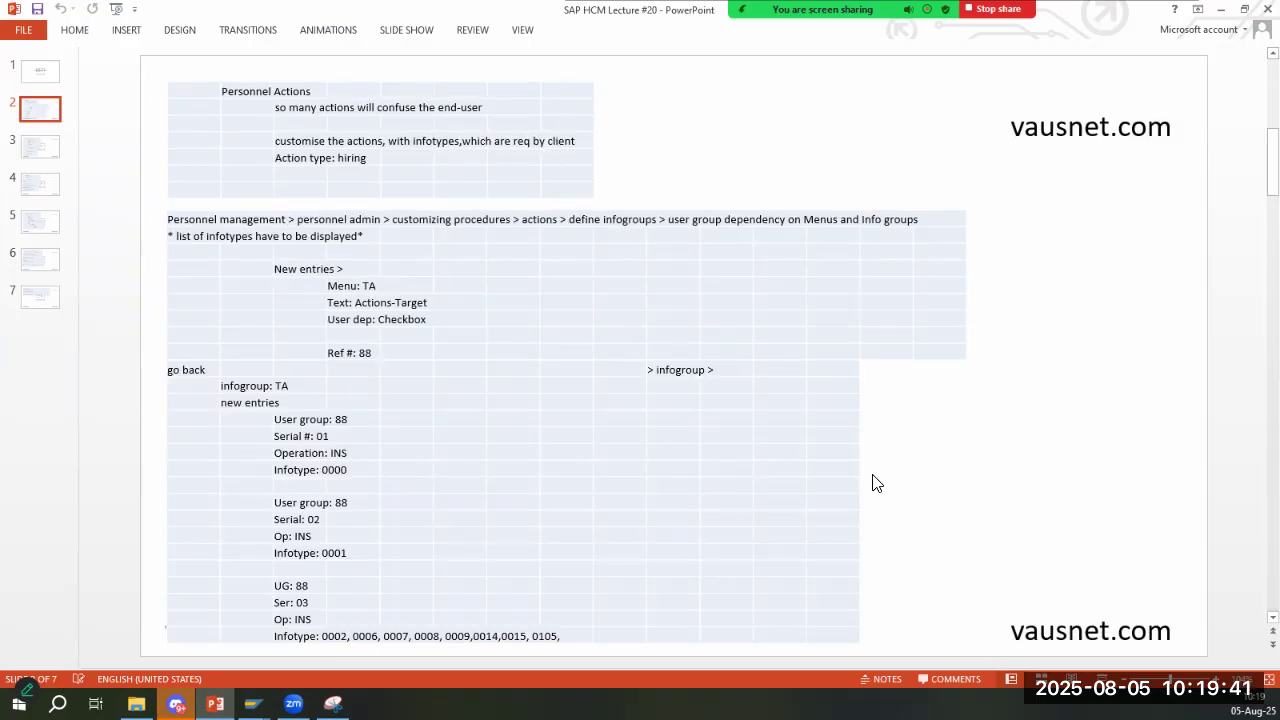
{"action": "key", "text": "ctrl+v"}
- Resize the pasted table screenshot and place it beside the infogroup notes, extending to the slide's edge
{"action": "left_click_drag", "start_coordinate": [970, 504], "coordinate": [651, 345]}
{"action": "left_click_drag", "start_coordinate": [531, 291], "coordinate": [985, 450]}
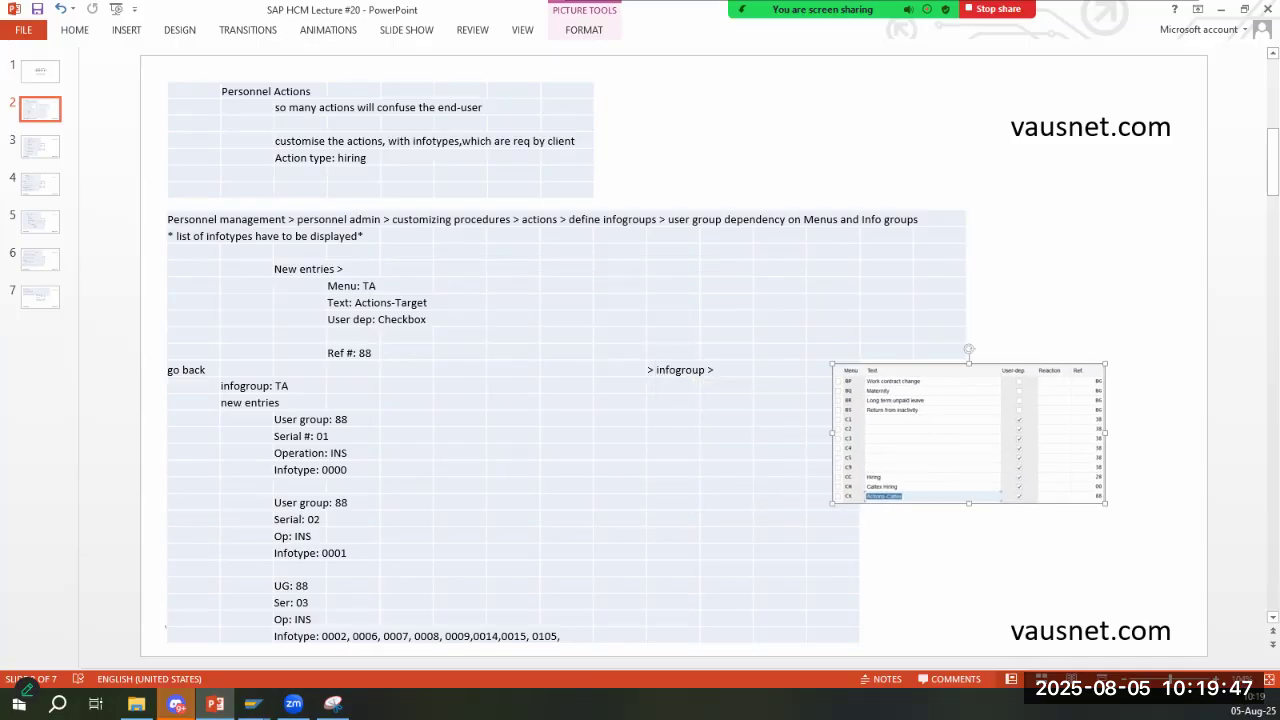
{"action": "left_click_drag", "start_coordinate": [1105, 503], "coordinate": [1204, 553]}
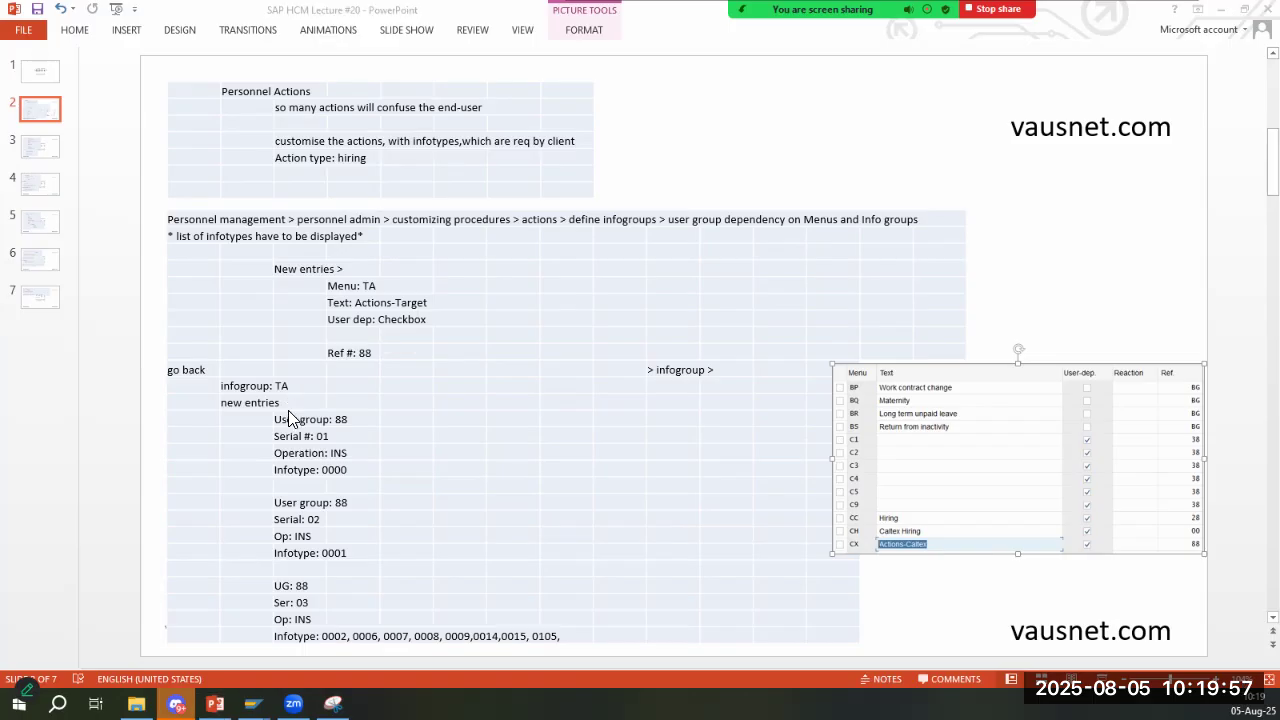
- Back in SAP, compare the CX entry's menu, text, user dependency and reference with the slide's TA Actions-Target settings
{"action": "key", "text": "alt+Tab"}
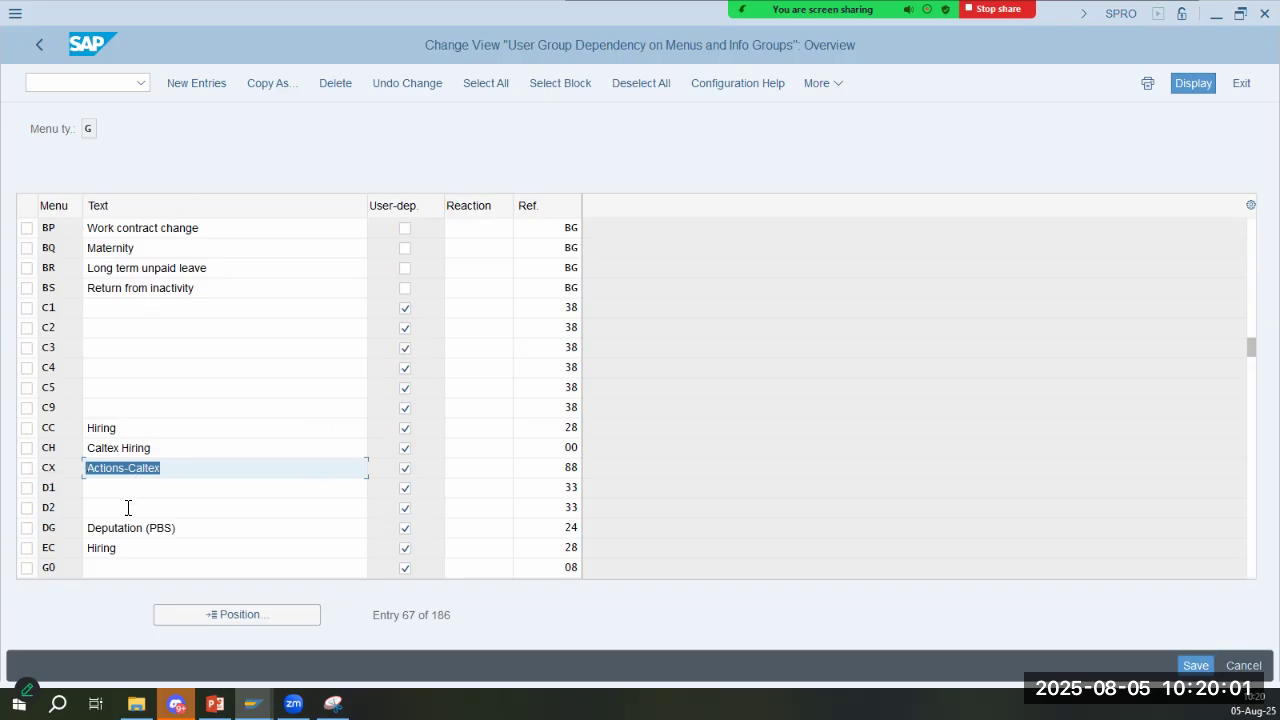
{"action": "left_click", "coordinate": [175, 465]}
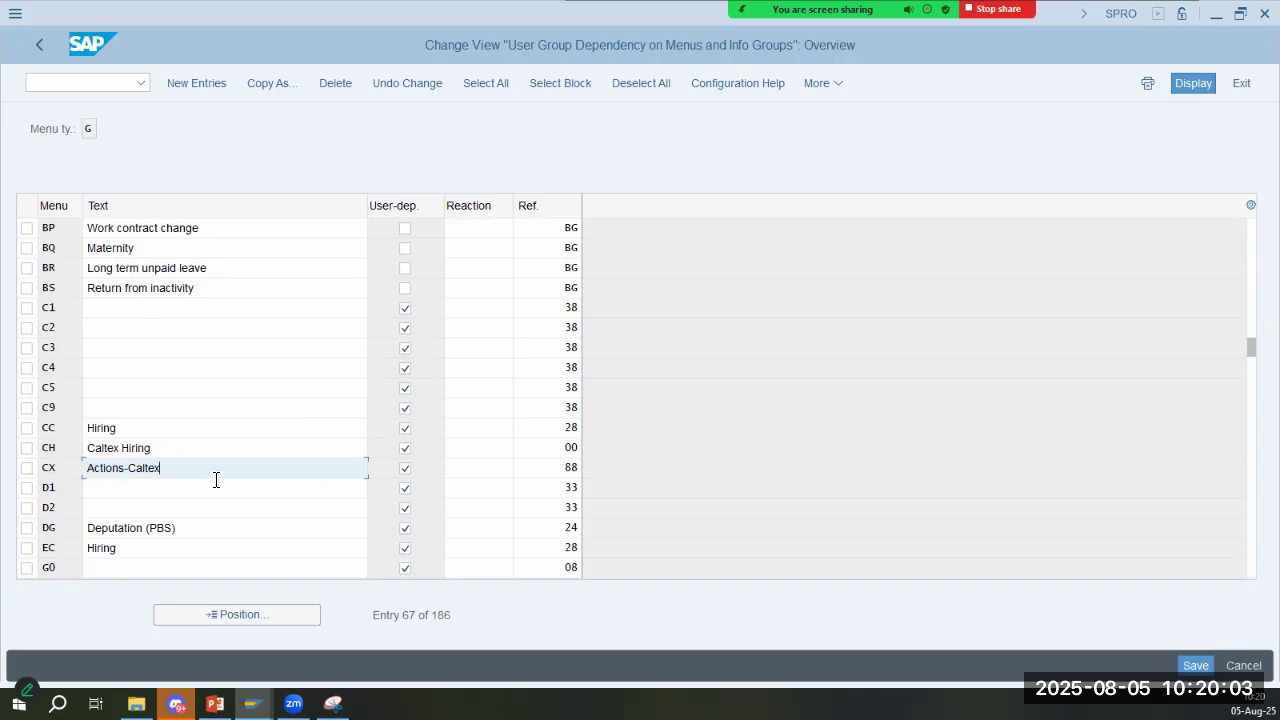
{"action": "key", "text": "alt+Tab"}
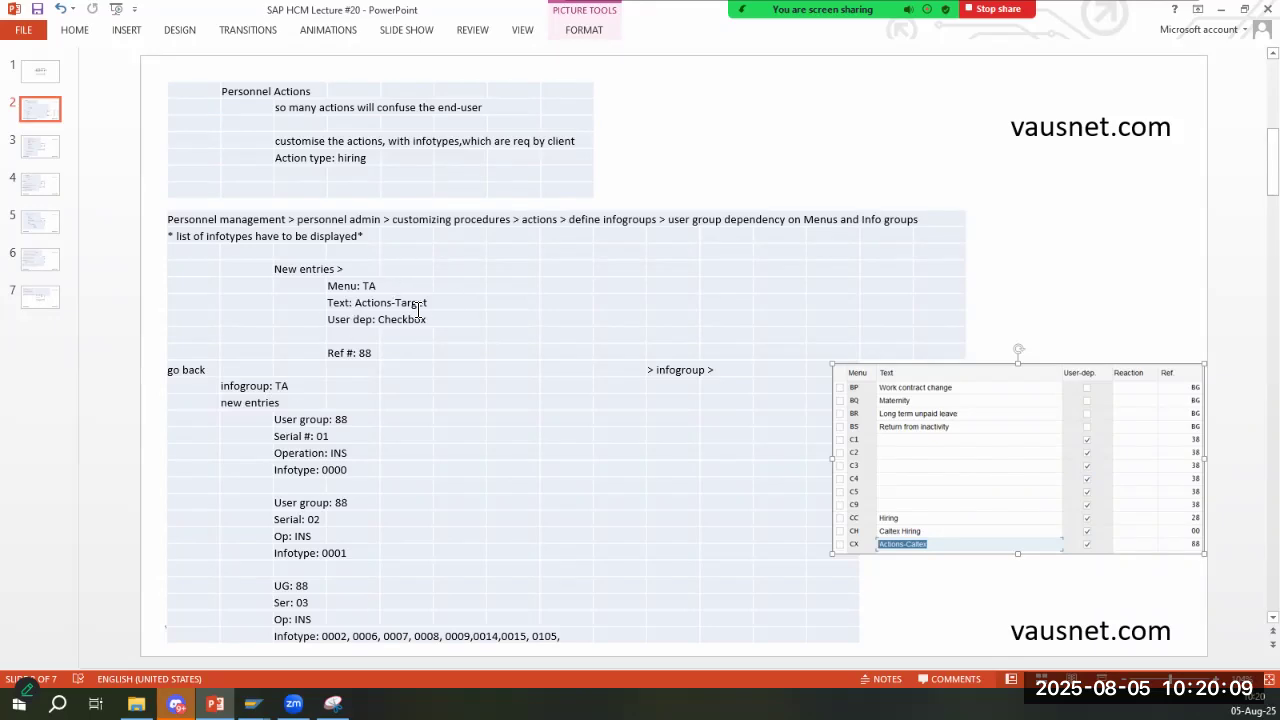
{"action": "key", "text": "alt+Tab"}
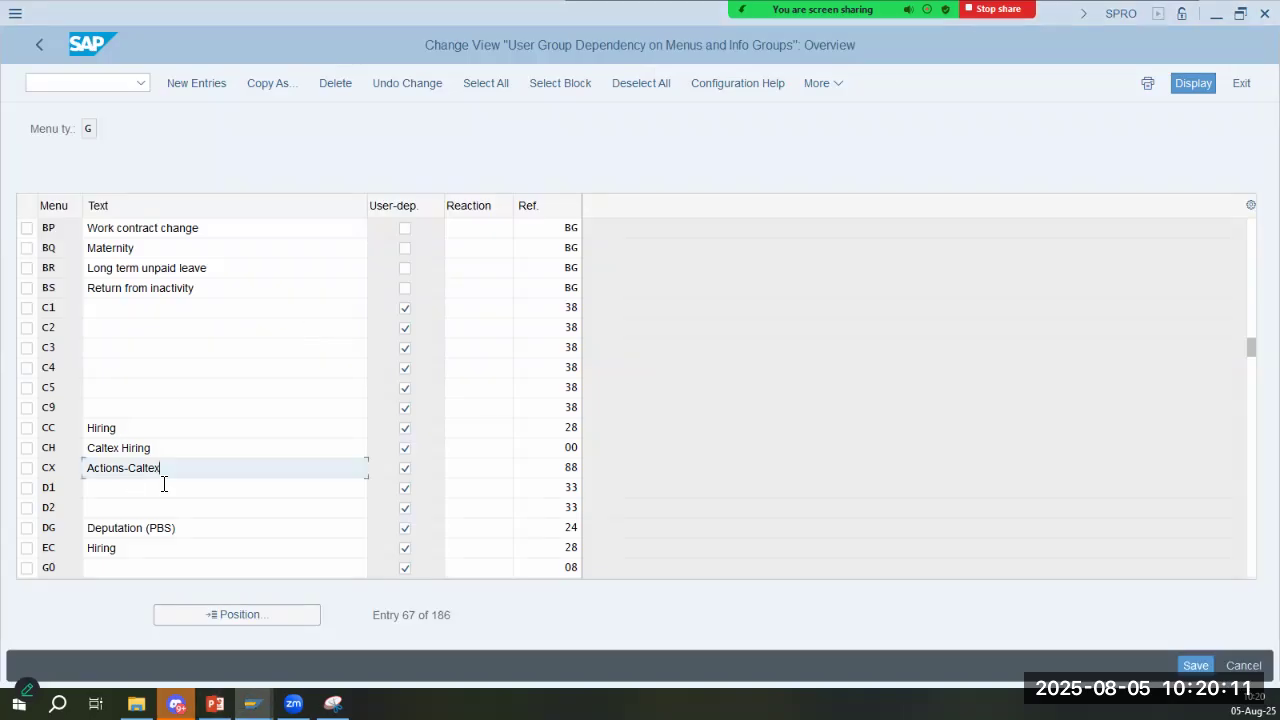
{"action": "double_click", "coordinate": [40, 461]}
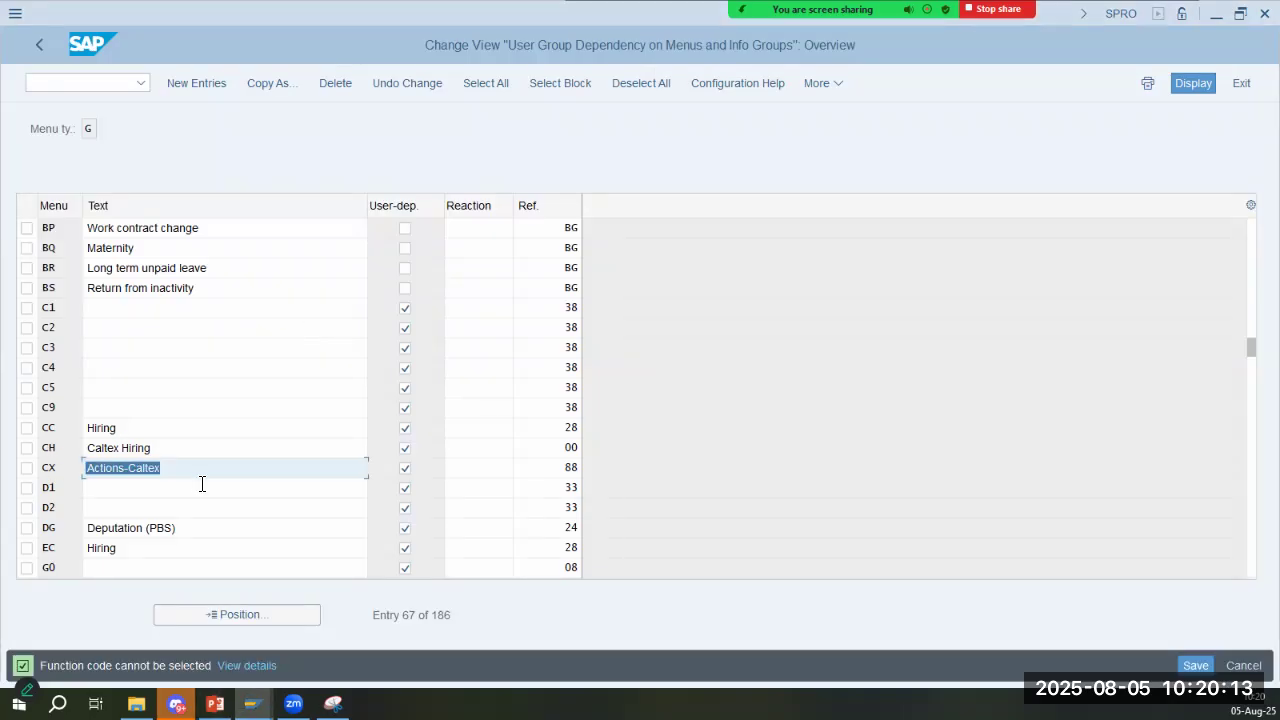
{"action": "key", "text": "alt+Tab"}
{"action": "key", "text": "alt+Tab"}
{"action": "key", "text": "alt+Tab"}
{"action": "key", "text": "alt+Tab"}
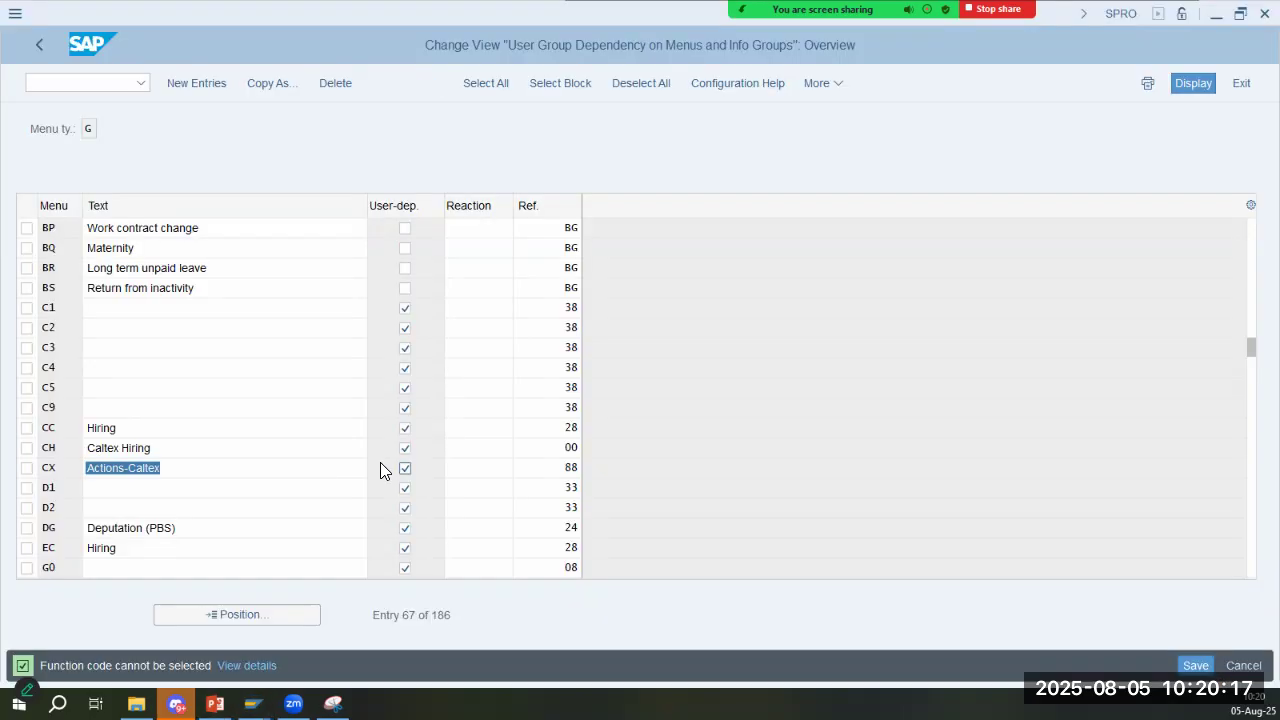
{"action": "left_click", "coordinate": [516, 471]}
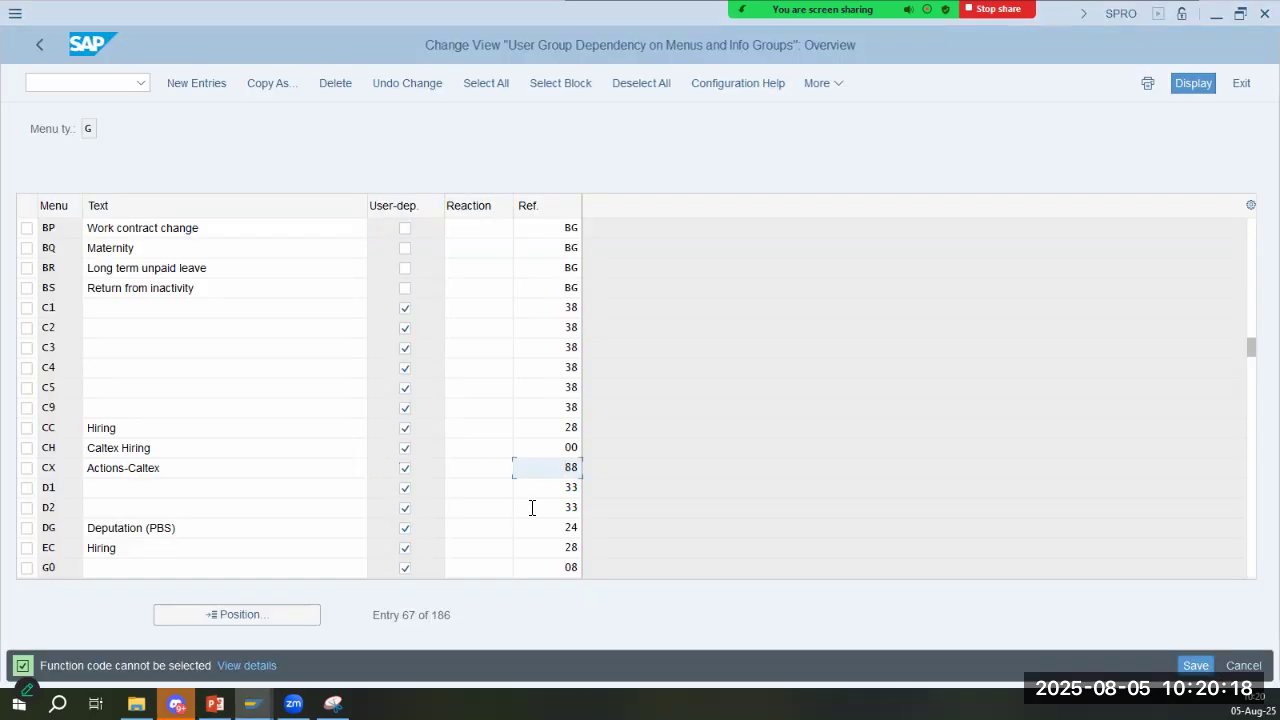
{"action": "left_click", "coordinate": [226, 468]}
{"action": "key", "text": "alt+Tab"}
- Return to the Define infogroups activity list and open the Info group activity, following the slide's infogroup notes
{"action": "key", "text": "alt+Tab"}
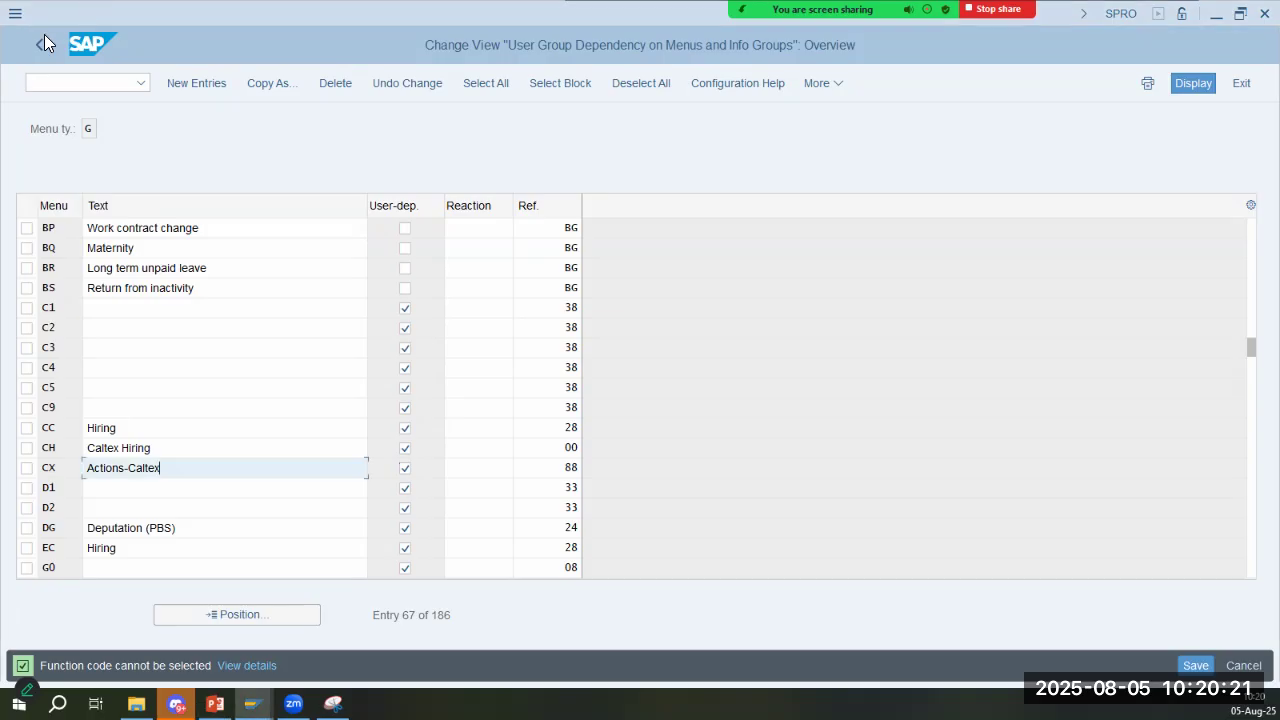
{"action": "key", "text": "alt+Tab"}
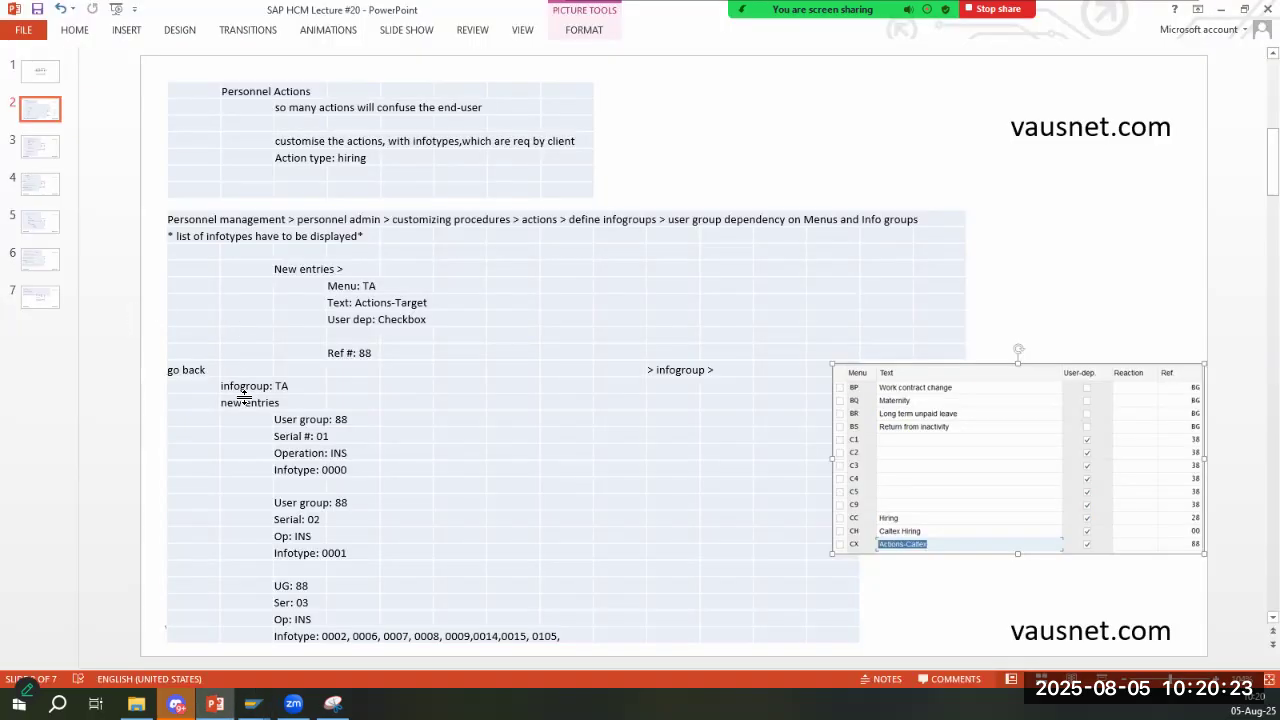
{"action": "key", "text": "alt+Tab"}
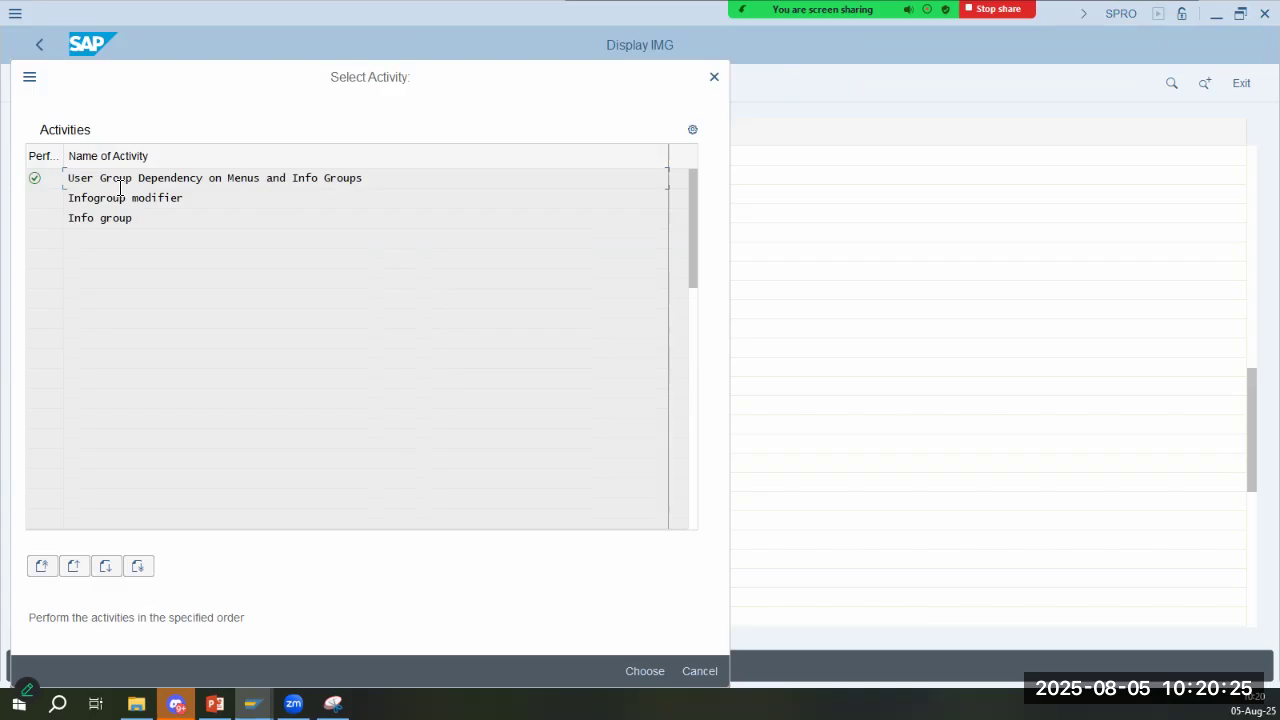
{"action": "key", "text": "alt+Tab"}
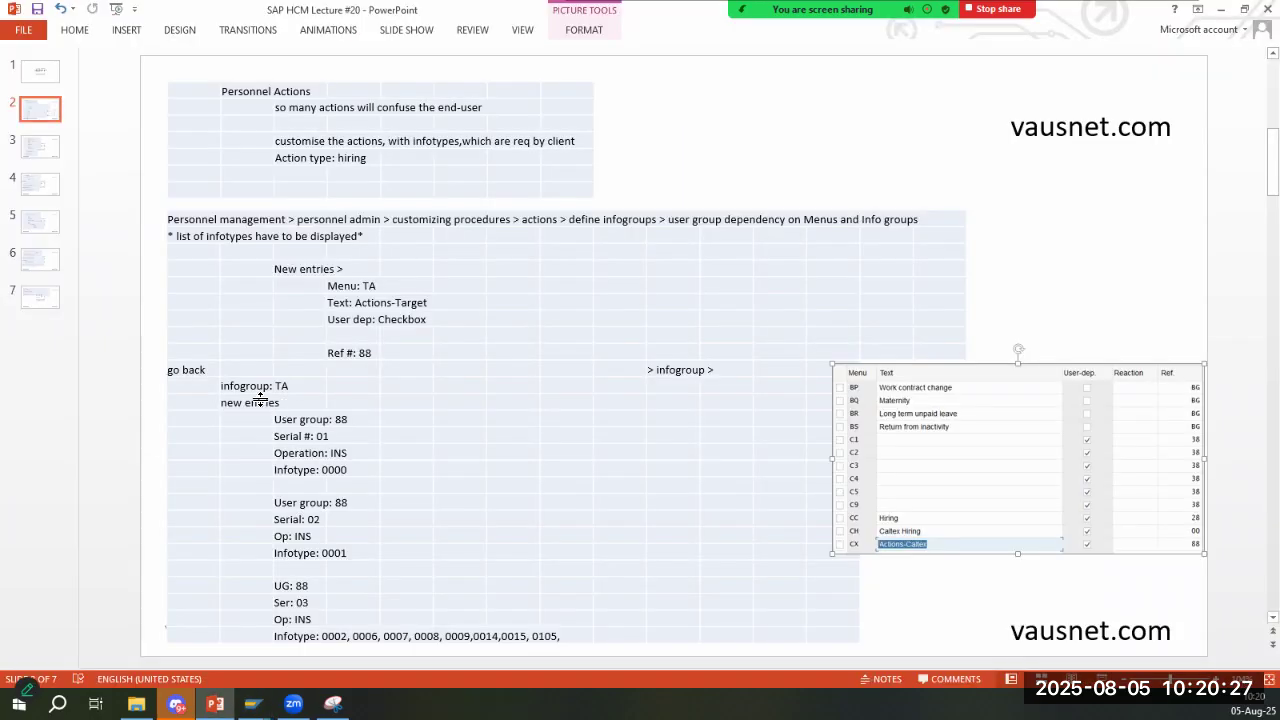
{"action": "key", "text": "alt+Tab"}
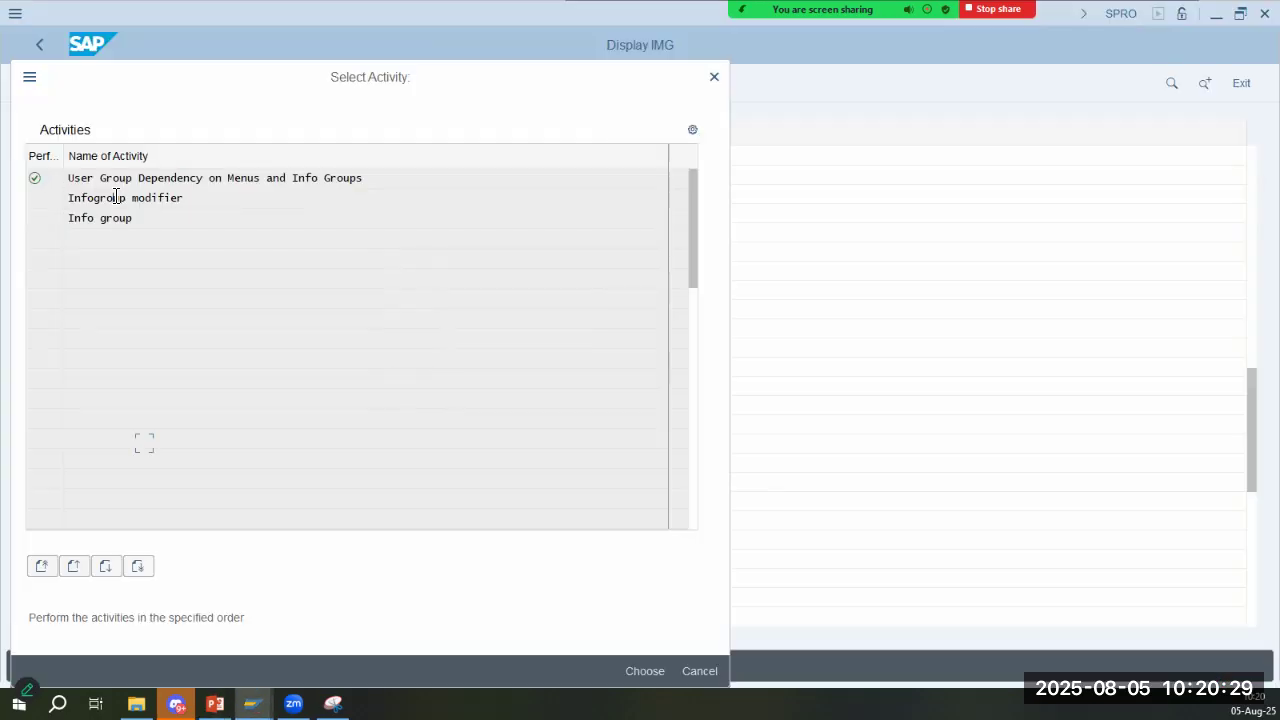
{"action": "double_click", "coordinate": [109, 219]}
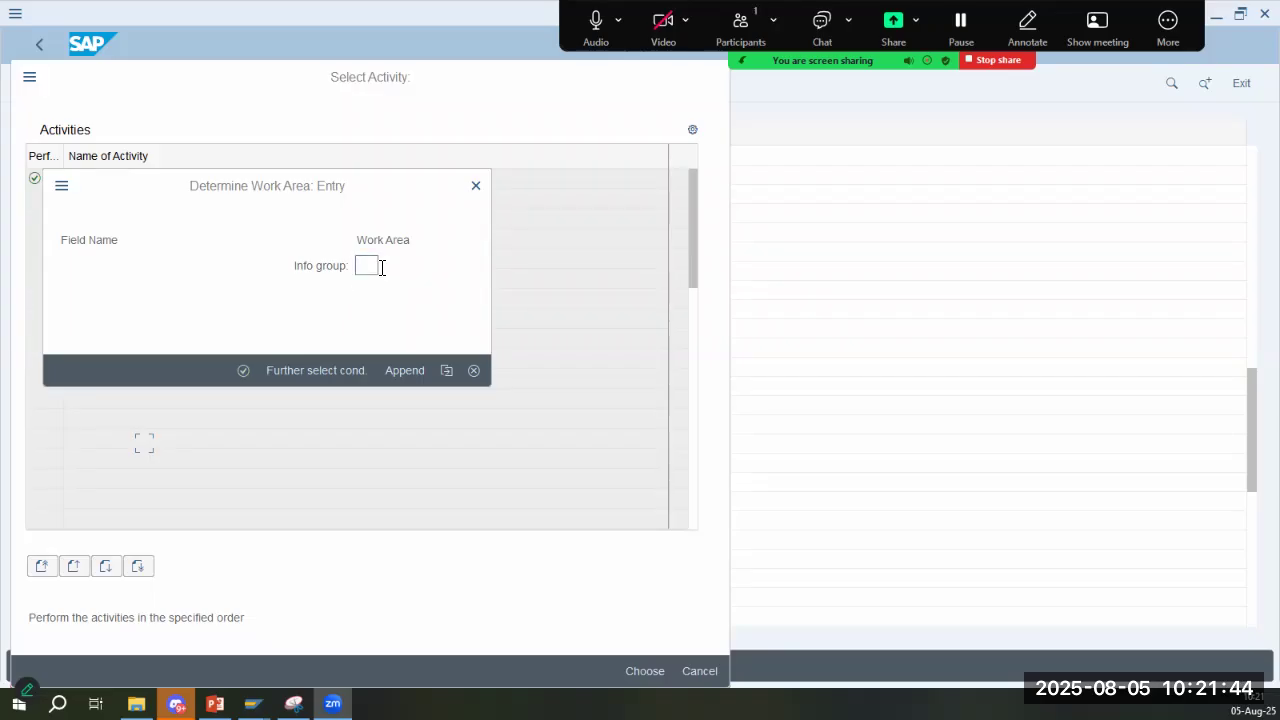
- Open the list of possible values for the info group work area and move it clear of the entry dialog
{"action": "left_click", "coordinate": [375, 267]}
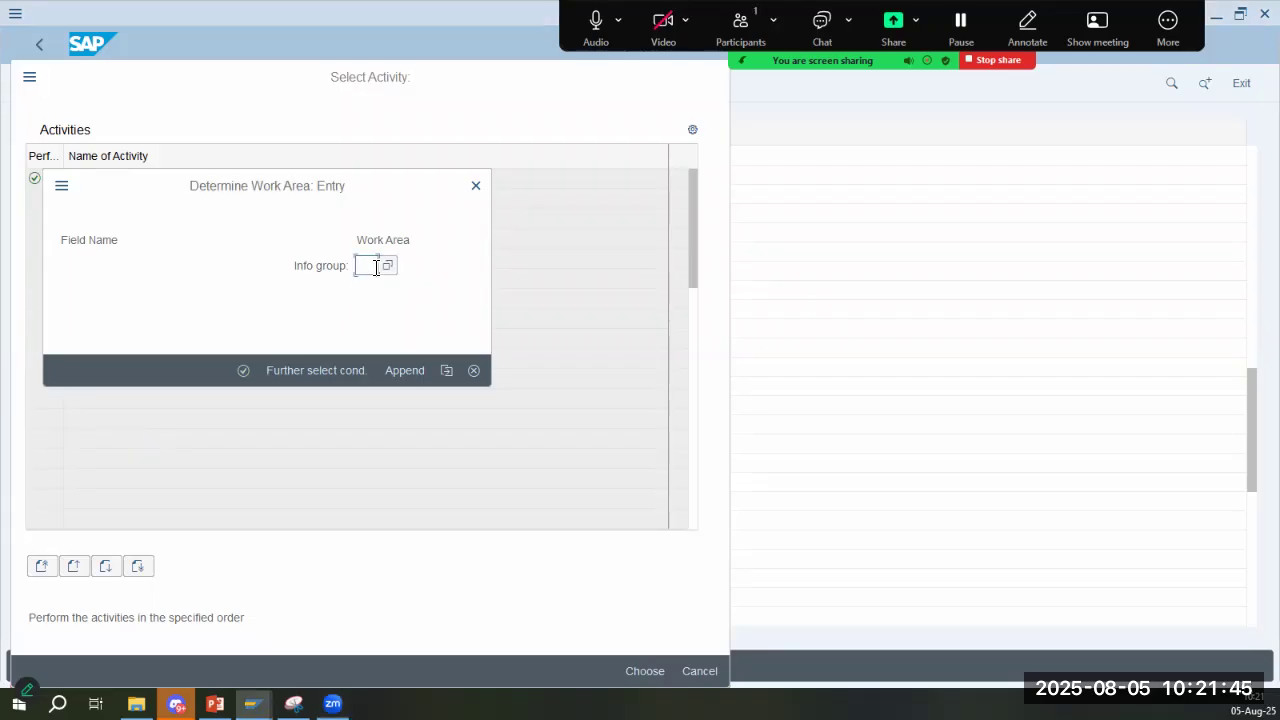
{"action": "left_click", "coordinate": [388, 267]}
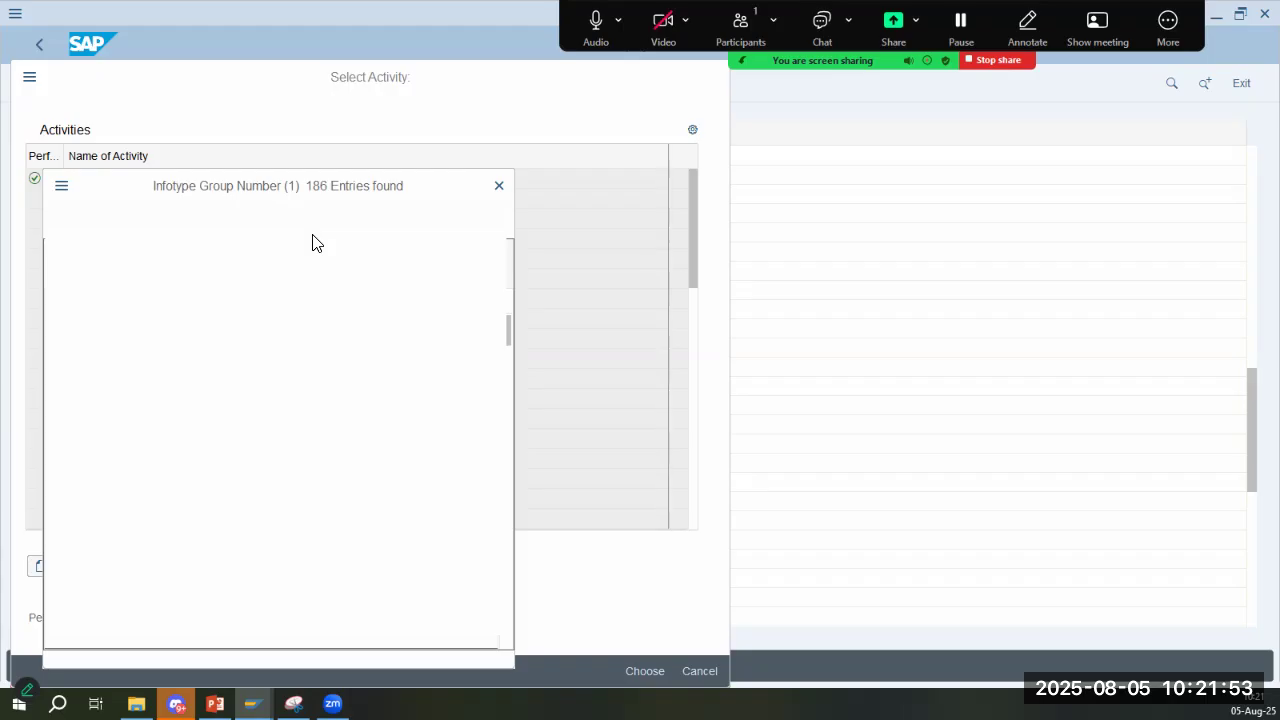
{"action": "left_click_drag", "start_coordinate": [284, 190], "coordinate": [460, 126]}
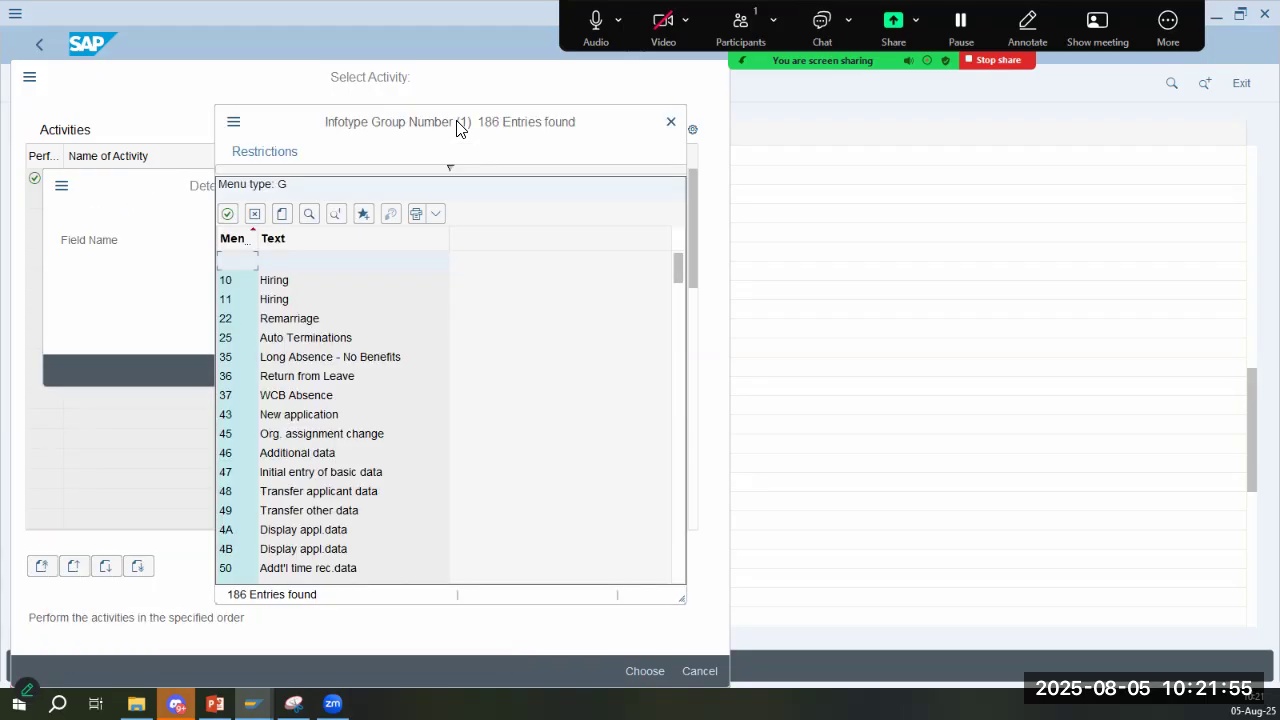
- Look through all infotype group numbers and their texts down to Vacation Start, and return to the beginning of the list
{"action": "left_click", "coordinate": [340, 437]}
{"action": "scroll", "coordinate": [342, 444], "scroll_direction": "down", "scroll_amount": 2}
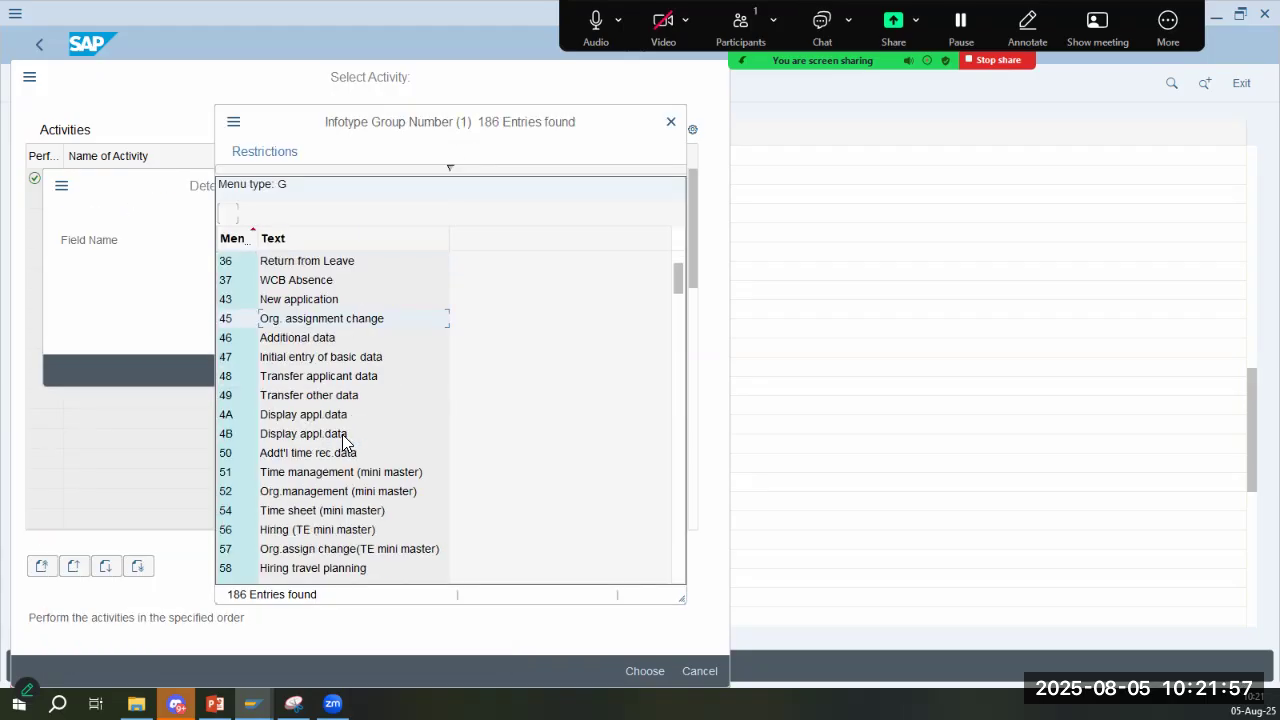
{"action": "scroll", "coordinate": [342, 444], "scroll_direction": "down", "scroll_amount": 6}
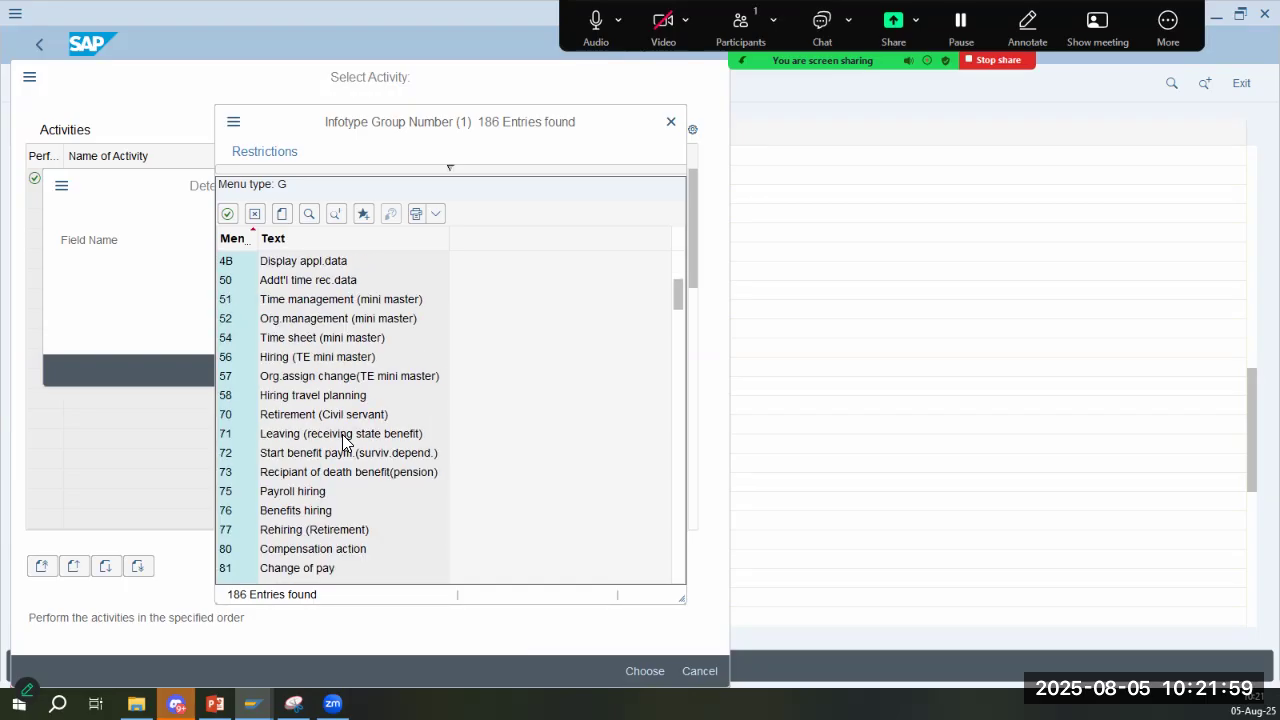
{"action": "scroll", "coordinate": [342, 444], "scroll_direction": "down", "scroll_amount": 6}
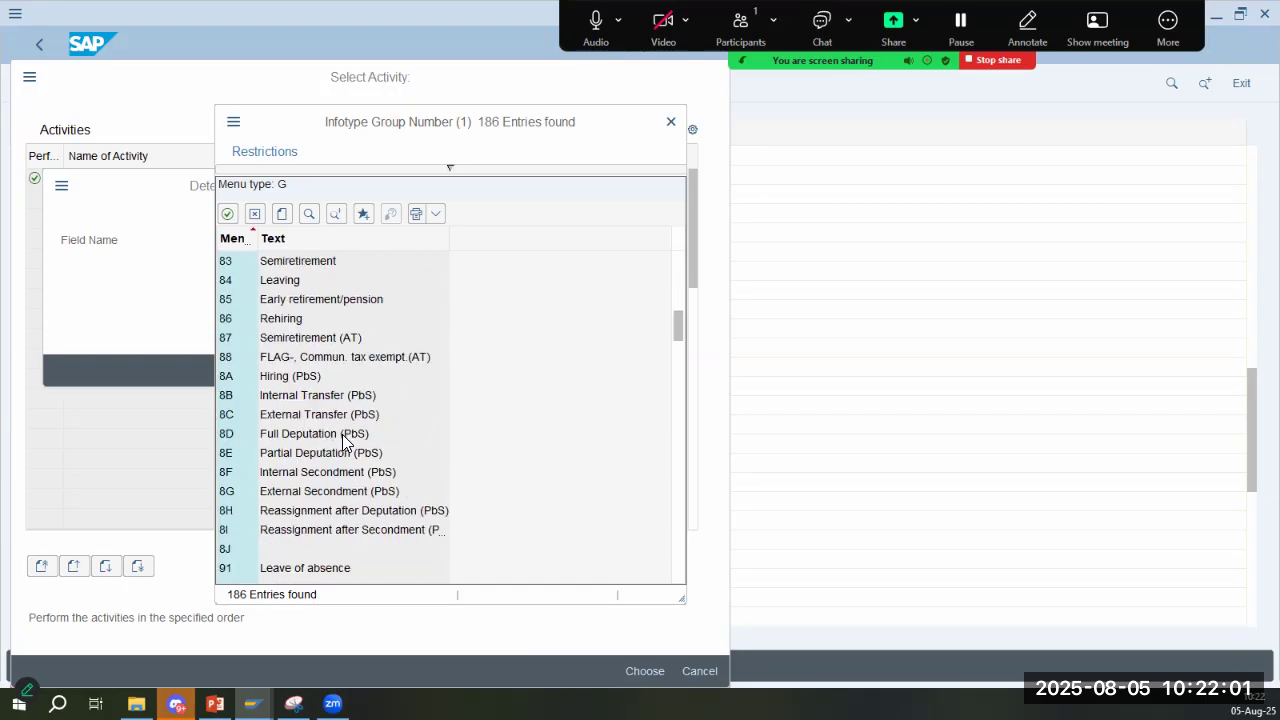
{"action": "scroll", "coordinate": [342, 444], "scroll_direction": "down", "scroll_amount": 8}
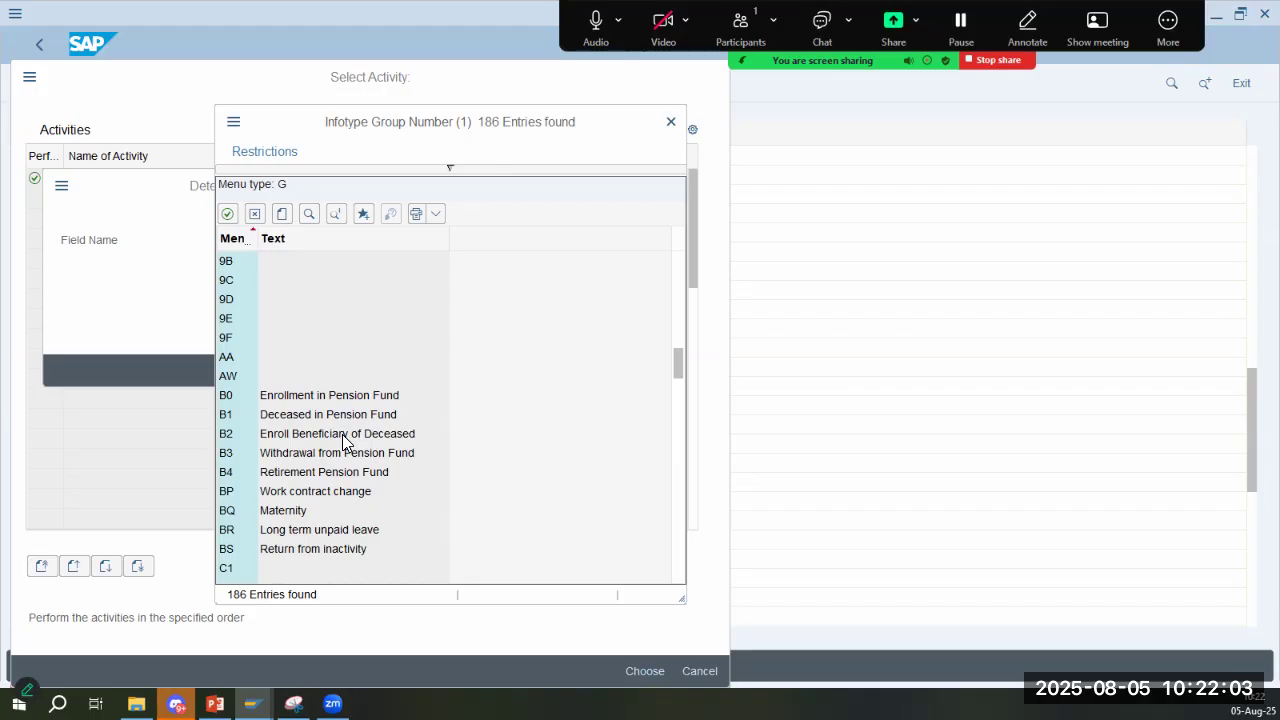
{"action": "scroll", "coordinate": [342, 458], "scroll_direction": "down", "scroll_amount": 6}
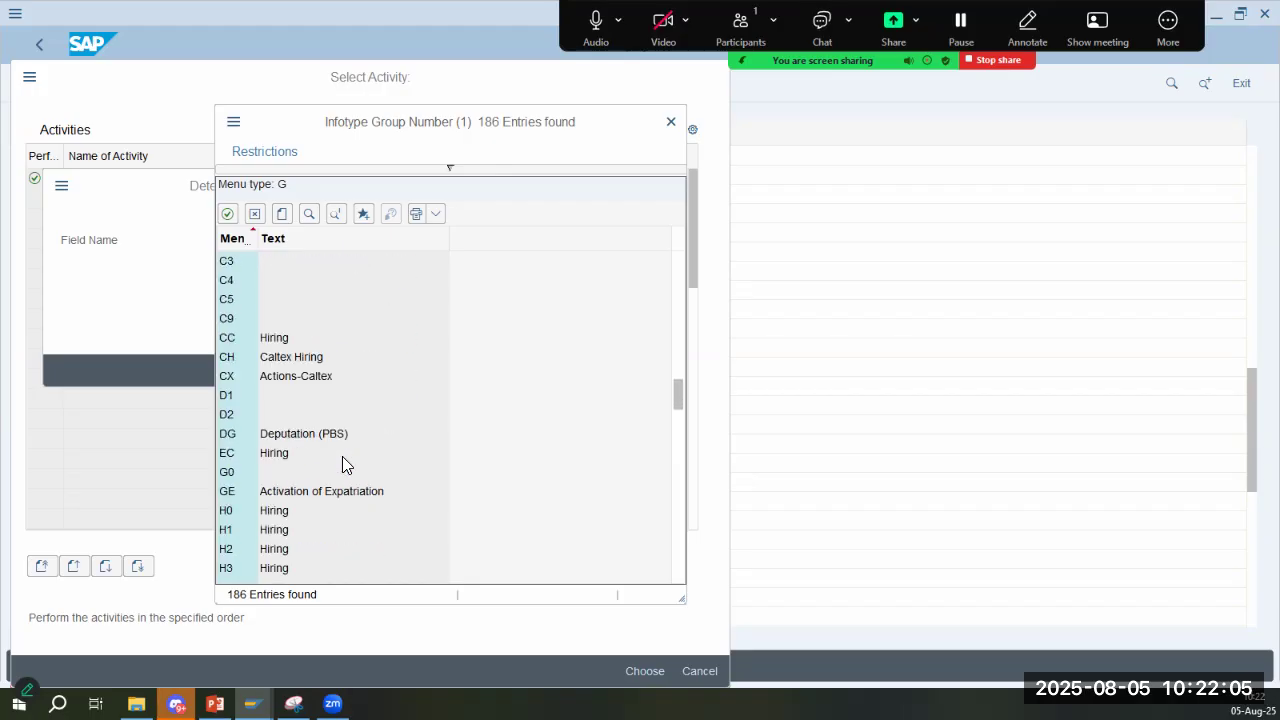
{"action": "scroll", "coordinate": [342, 463], "scroll_direction": "down", "scroll_amount": 4}
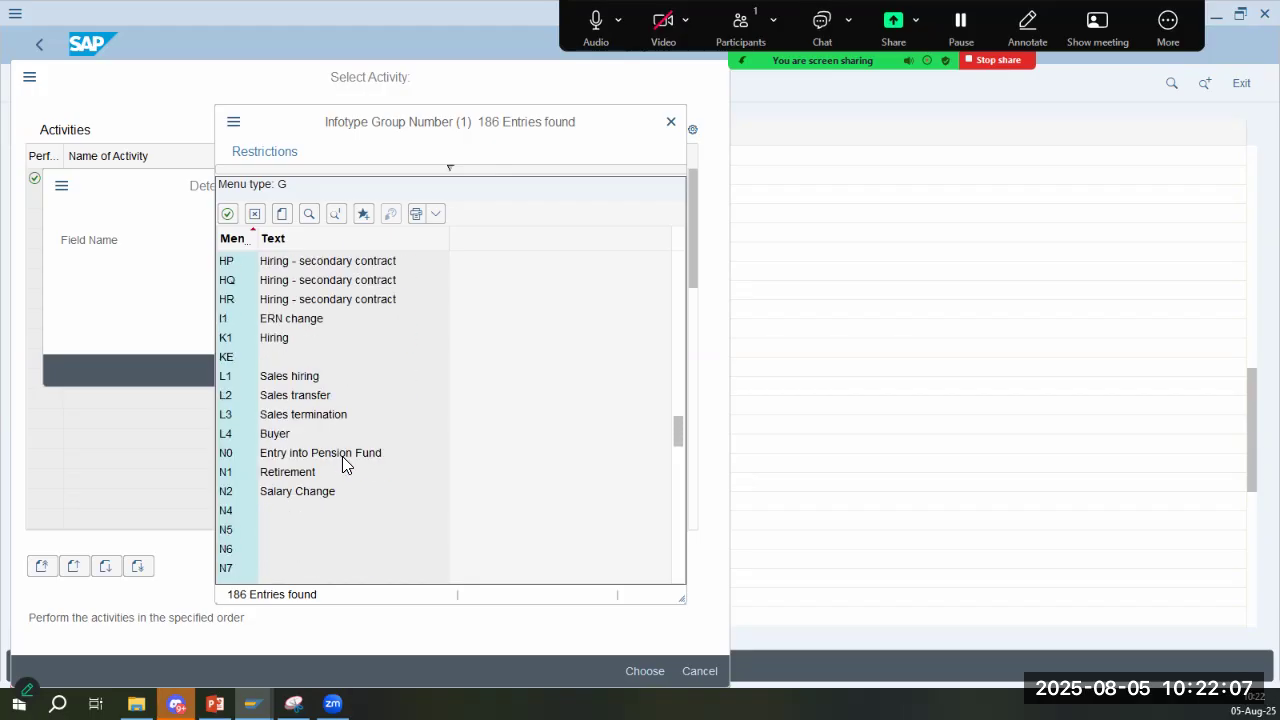
{"action": "scroll", "coordinate": [342, 463], "scroll_direction": "down", "scroll_amount": 6}
{"action": "scroll", "coordinate": [342, 463], "scroll_direction": "down", "scroll_amount": 5}
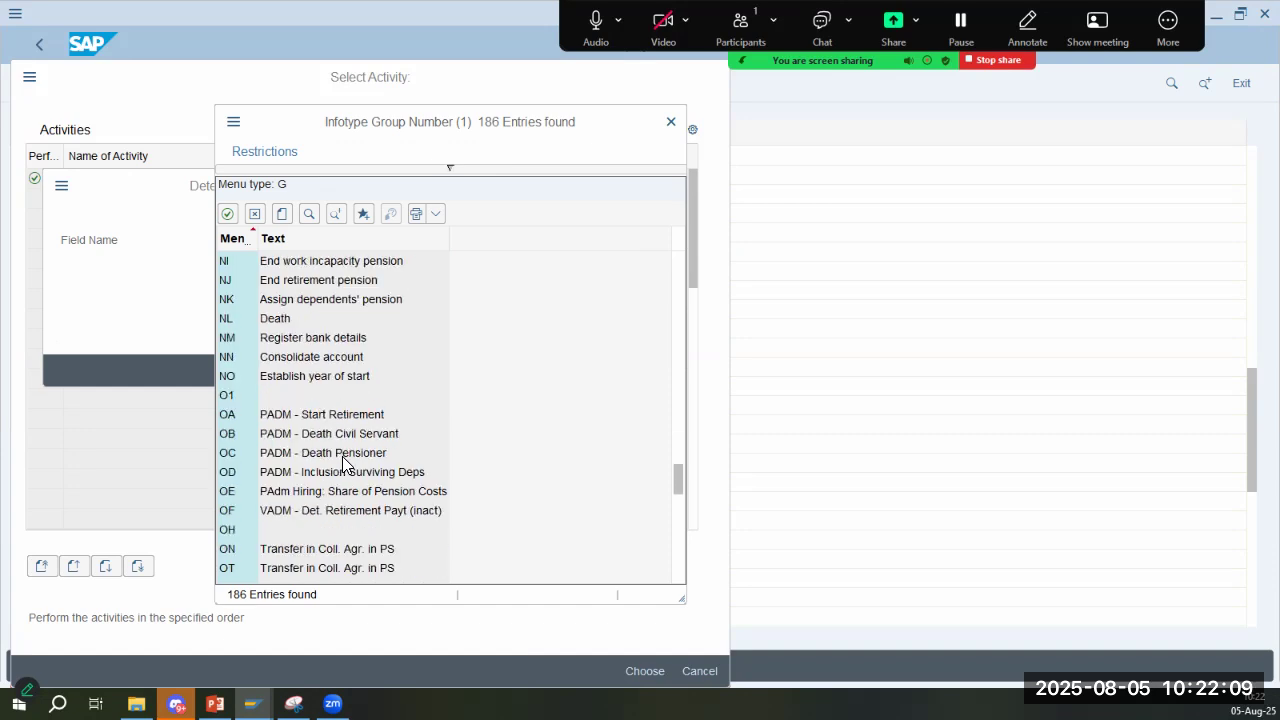
{"action": "scroll", "coordinate": [342, 463], "scroll_direction": "down", "scroll_amount": 4}
{"action": "scroll", "coordinate": [342, 463], "scroll_direction": "down", "scroll_amount": 11}
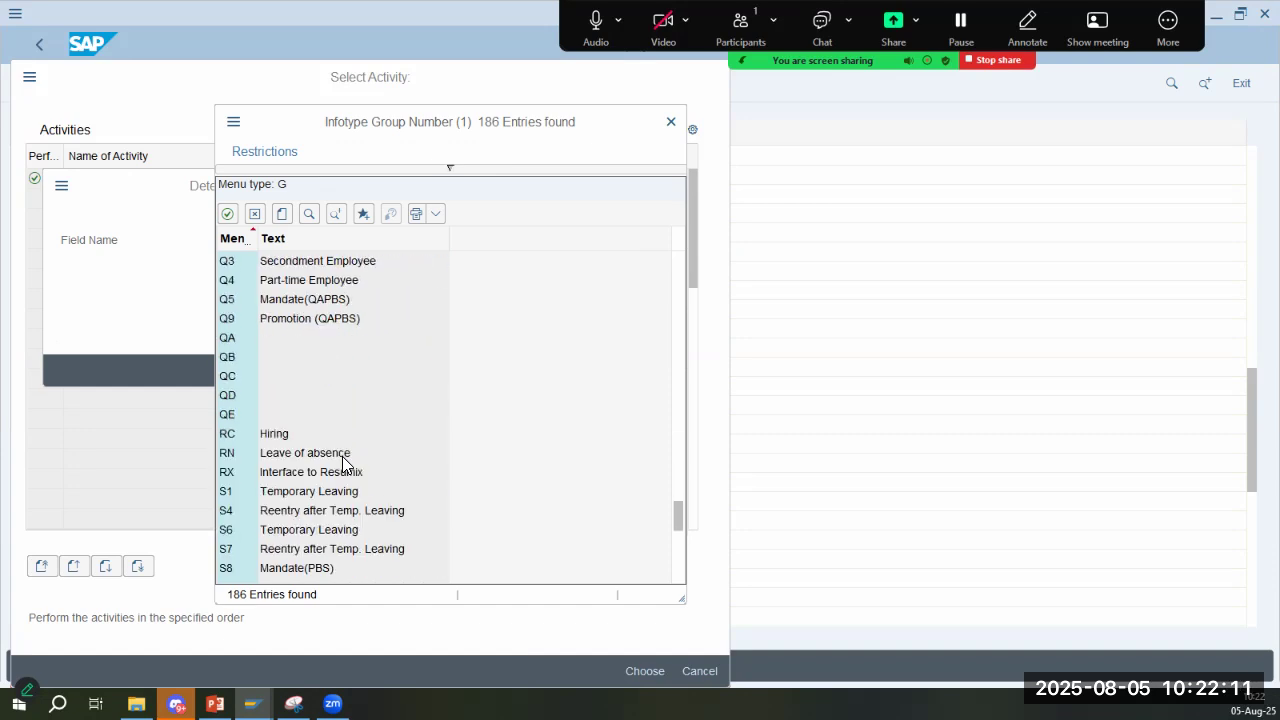
{"action": "scroll", "coordinate": [342, 463], "scroll_direction": "down", "scroll_amount": 1}
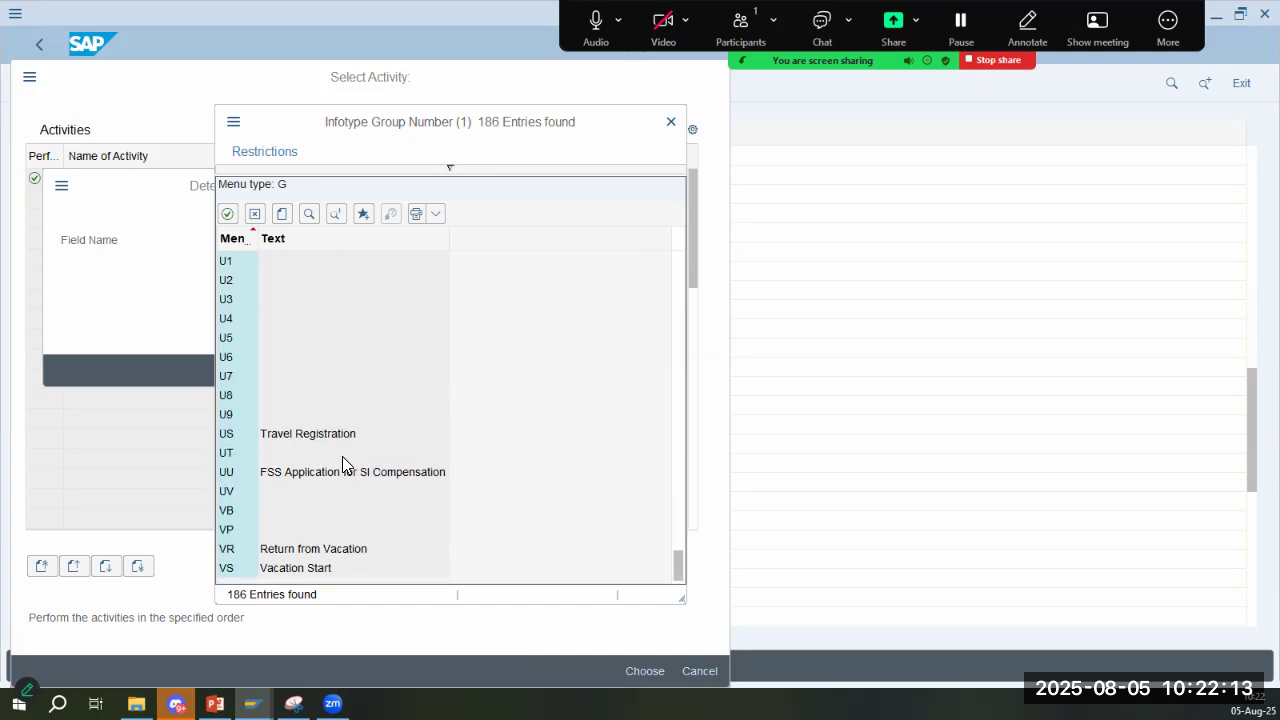
{"action": "left_click_drag", "start_coordinate": [677, 560], "coordinate": [668, 183]}
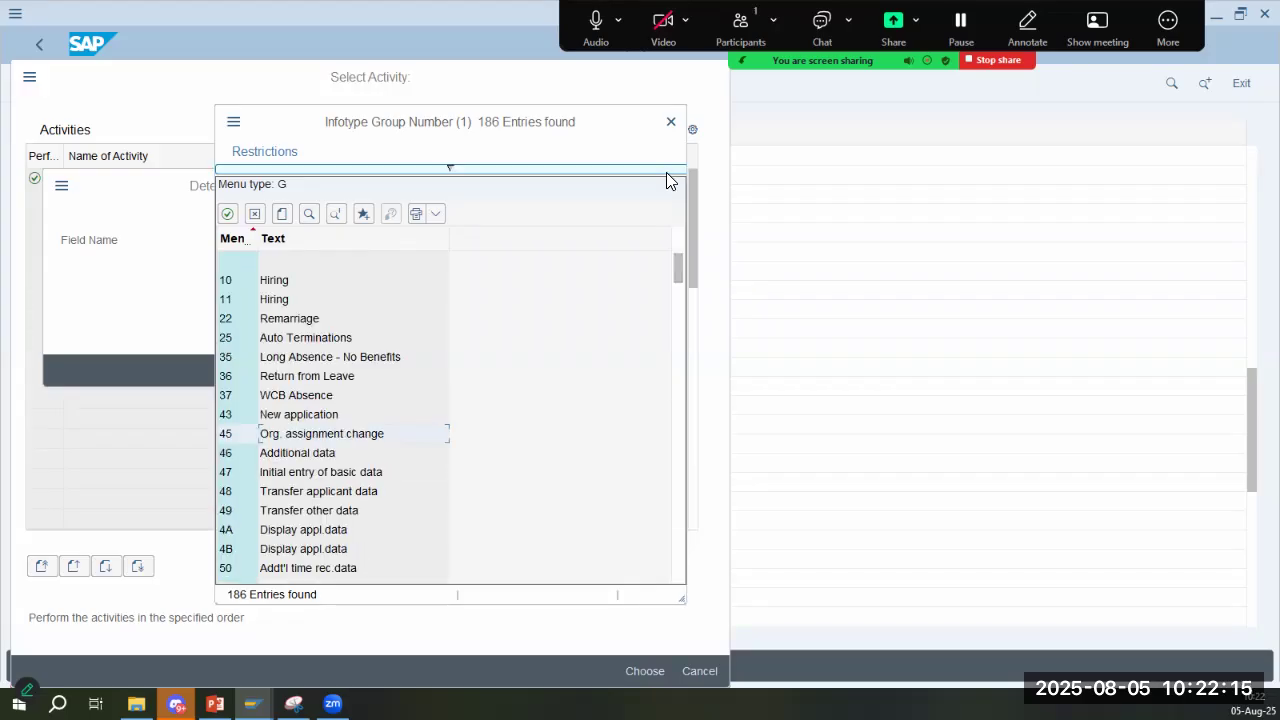
- Search the infotype group list for "cal", choose CX Actions-Caltex as the info group work area, and confirm the entry
{"action": "left_click", "coordinate": [309, 213]}
{"action": "type", "text": "cal"}
{"action": "key", "text": "Return"}
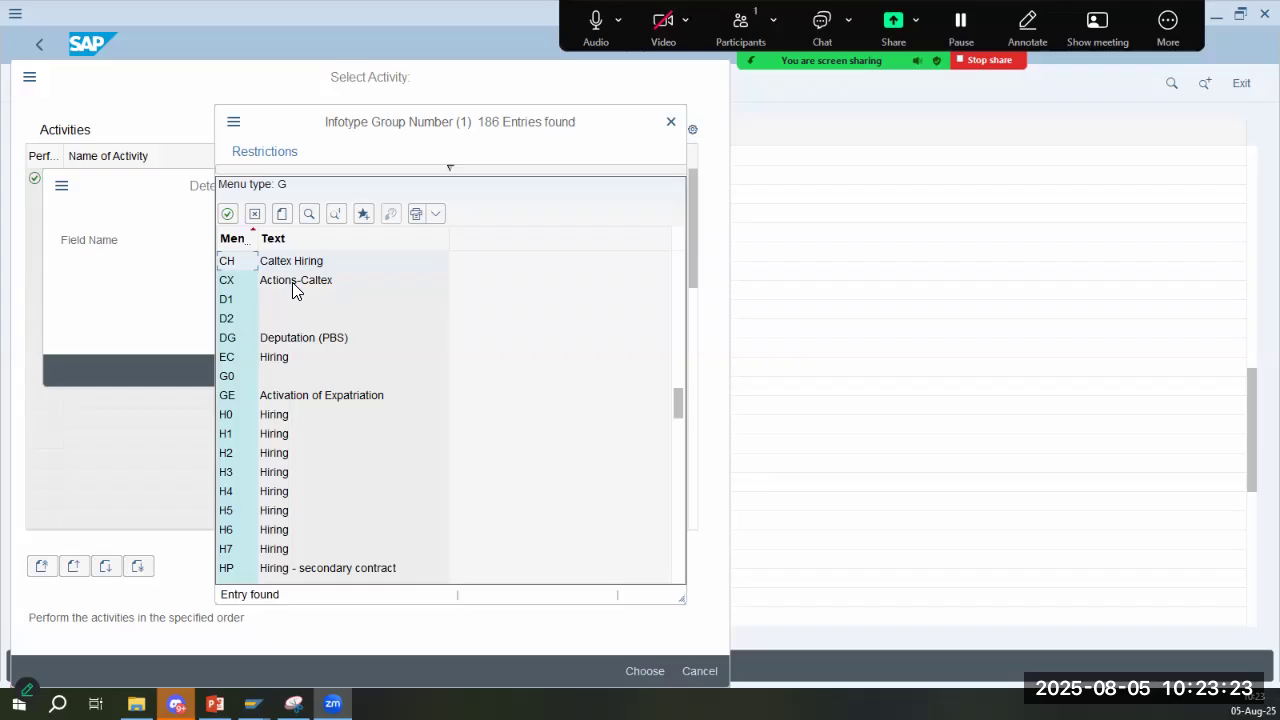
{"action": "double_click", "coordinate": [296, 283]}
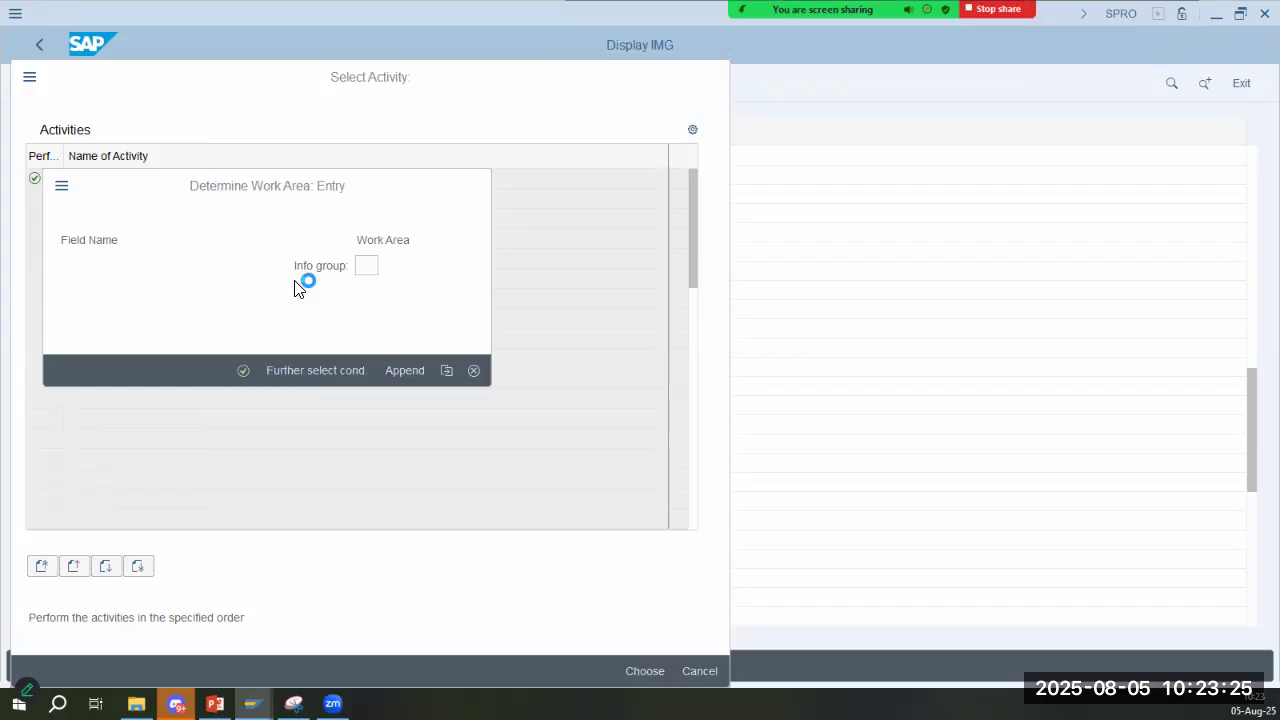
{"action": "left_click", "coordinate": [243, 370]}
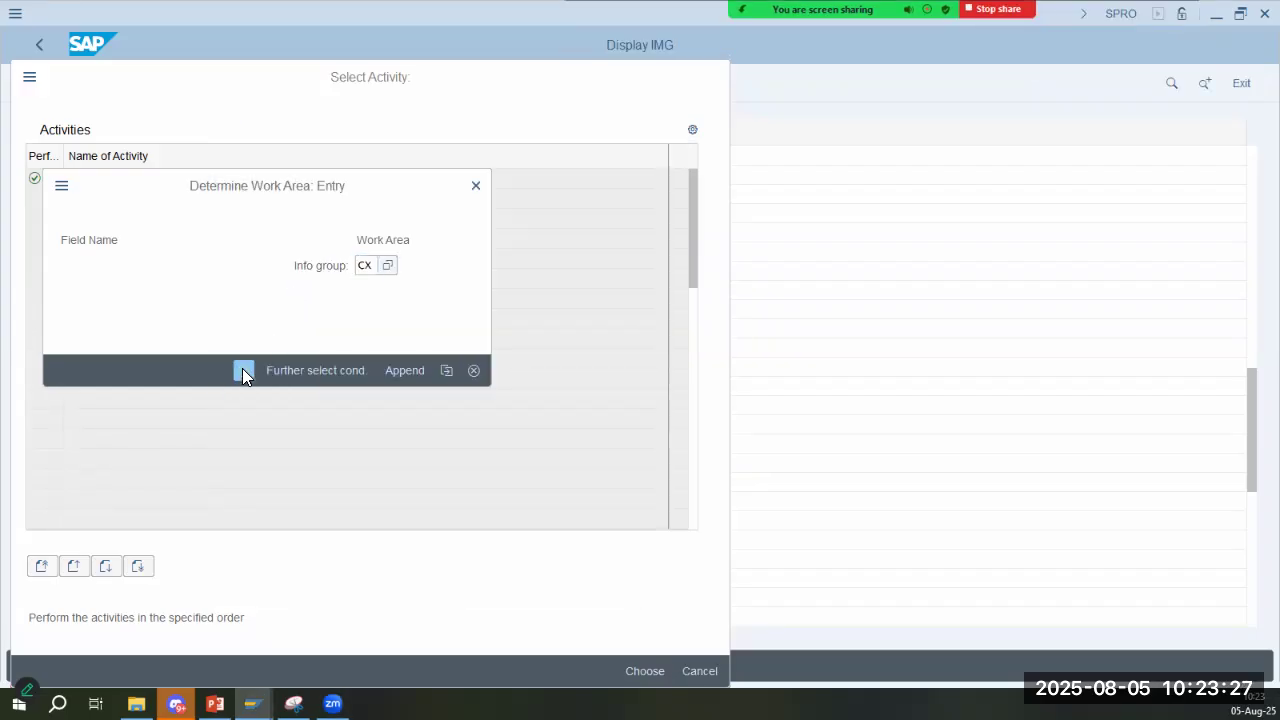
- Compare the CX info group's user group, number, operation and infotype entries with the infogroup notes on the slide
{"action": "left_click", "coordinate": [215, 703]}
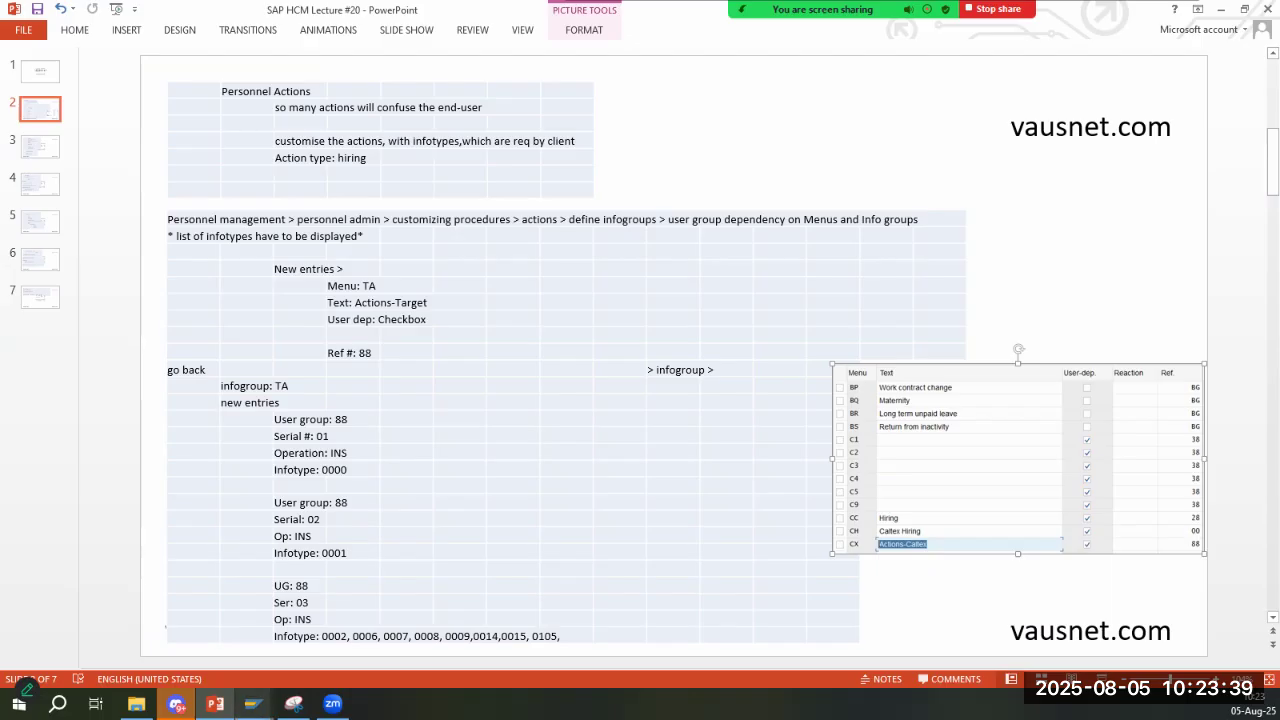
{"action": "mouse_move", "coordinate": [253, 703]}
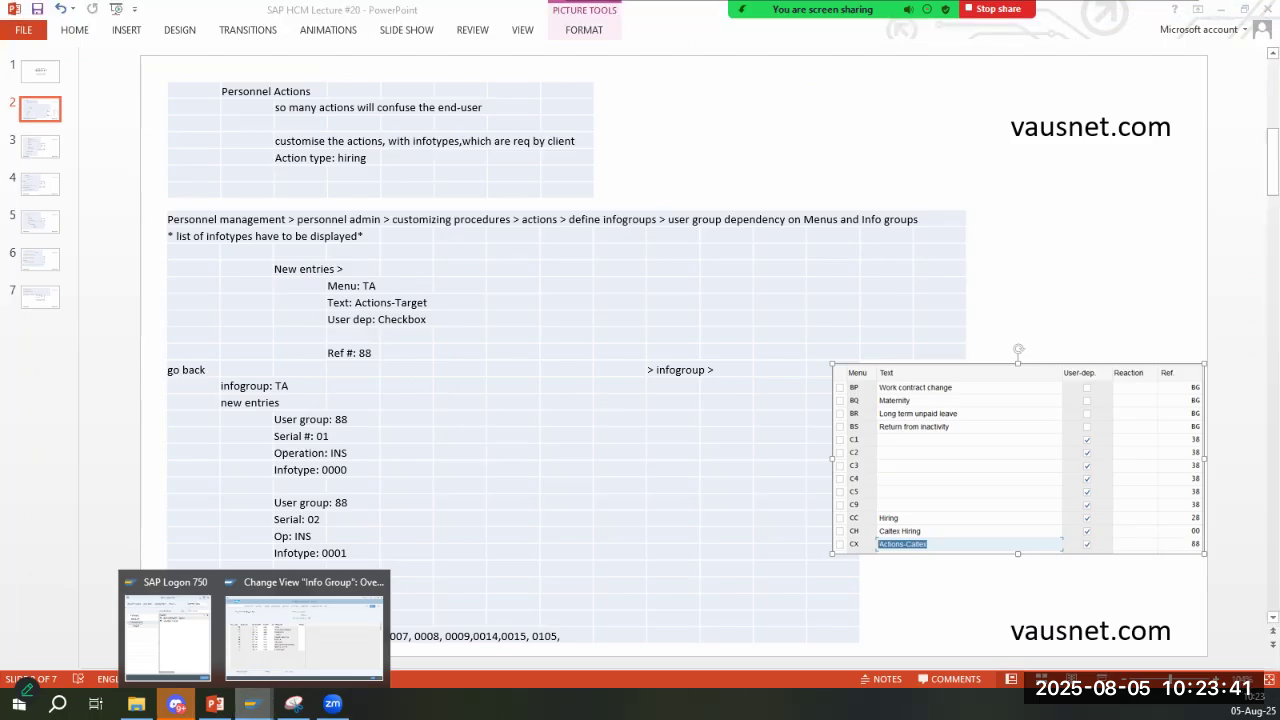
{"action": "left_click_drag", "start_coordinate": [366, 274], "coordinate": [470, 333]}
{"action": "key", "text": "alt+Tab"}
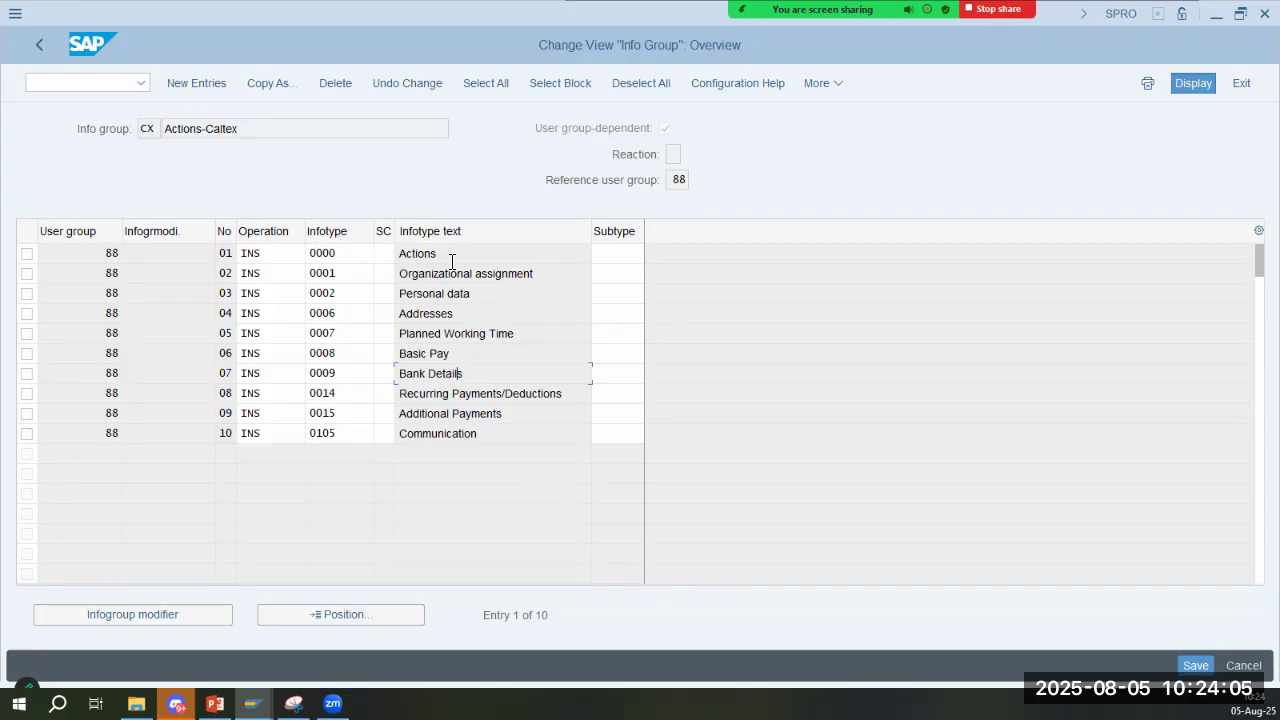
- Examine the infotype texts assigned to the Actions-Caltex info group, including Communication and Planned Working Time
{"action": "left_click", "coordinate": [471, 433]}
{"action": "left_click_drag", "start_coordinate": [530, 334], "coordinate": [385, 336]}
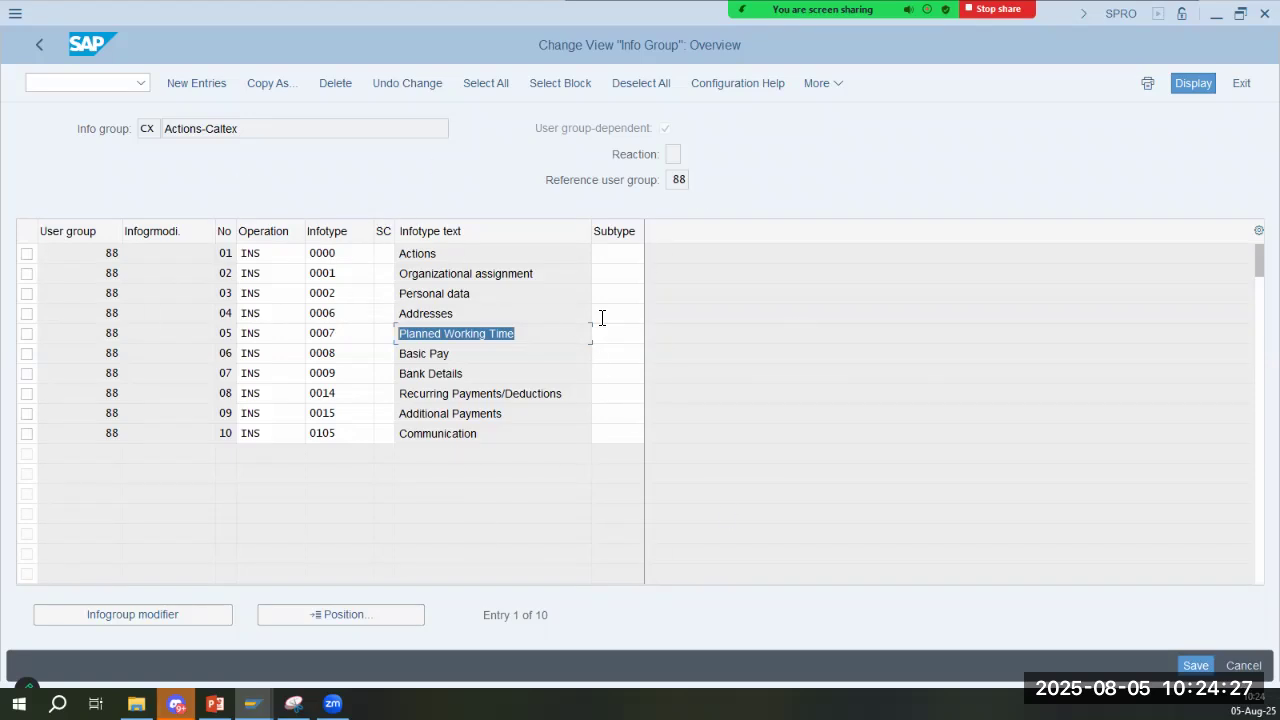
{"action": "key", "text": "Down"}
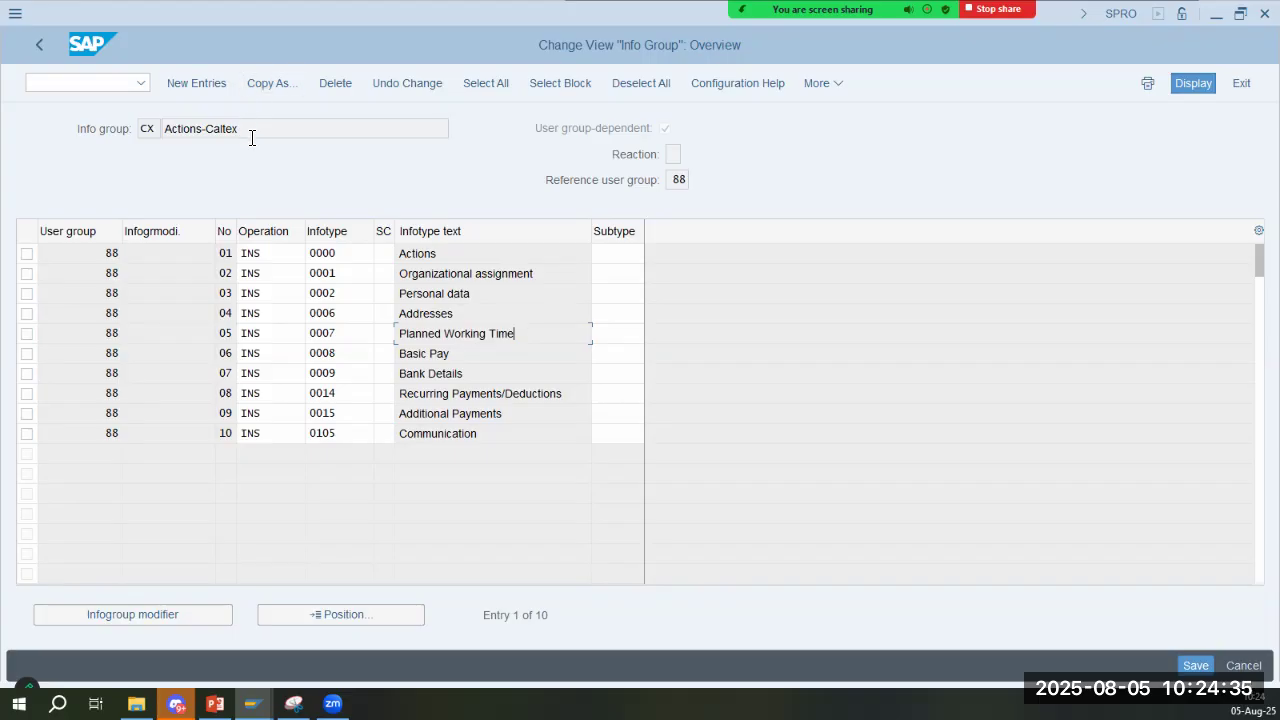
{"action": "left_click_drag", "start_coordinate": [252, 137], "coordinate": [56, 124]}
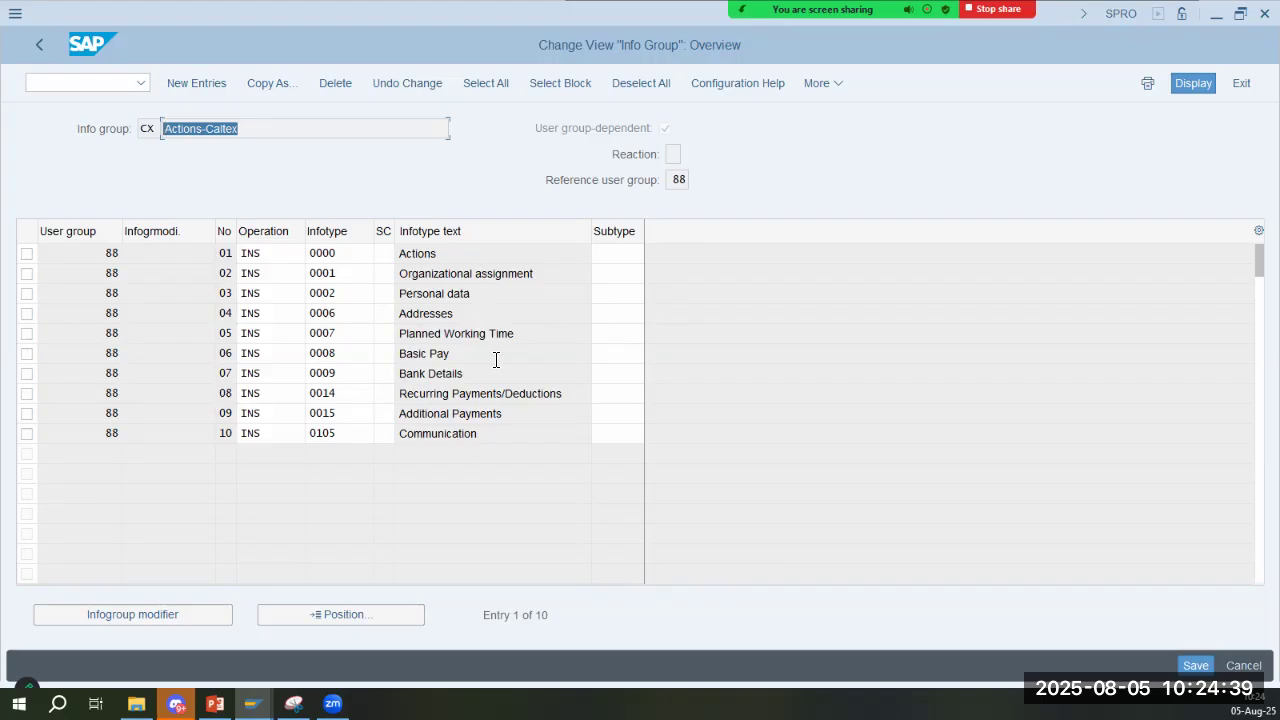
{"action": "left_click_drag", "start_coordinate": [522, 336], "coordinate": [316, 345]}
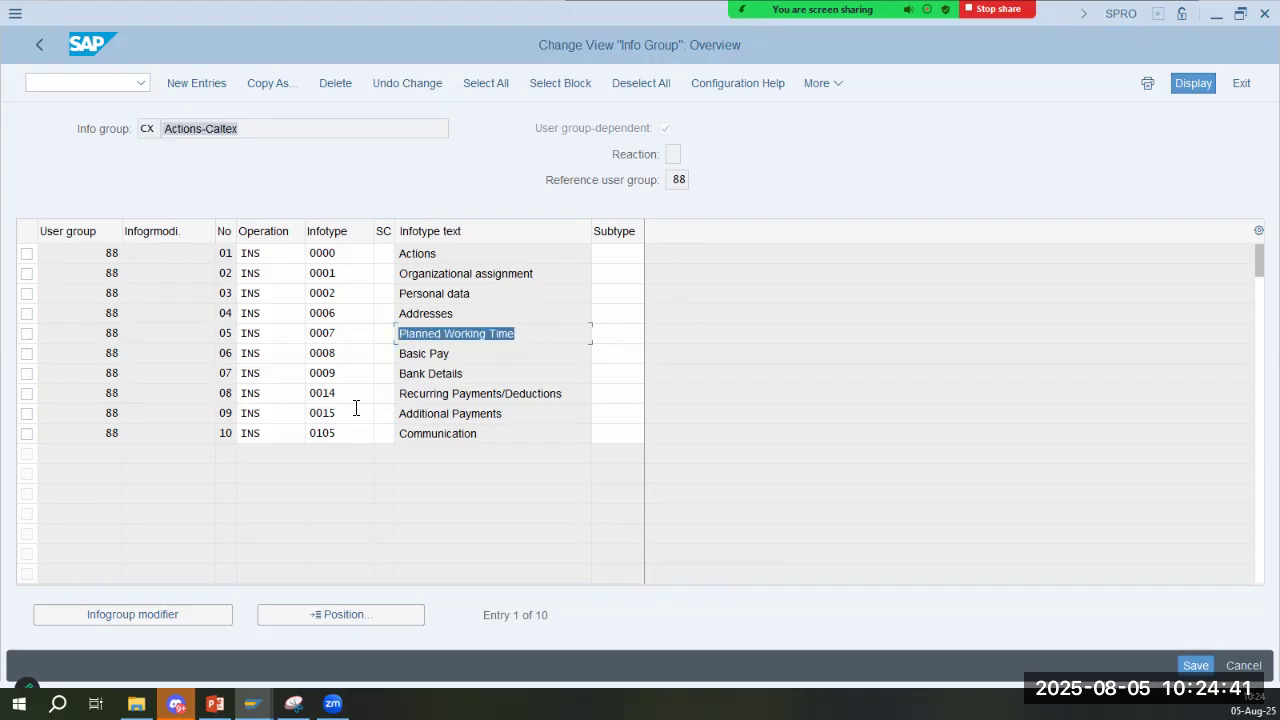
- Return to the activity list, consult slide 3 on setting up personnel actions, and switch back to SAP
{"action": "left_click", "coordinate": [46, 38]}
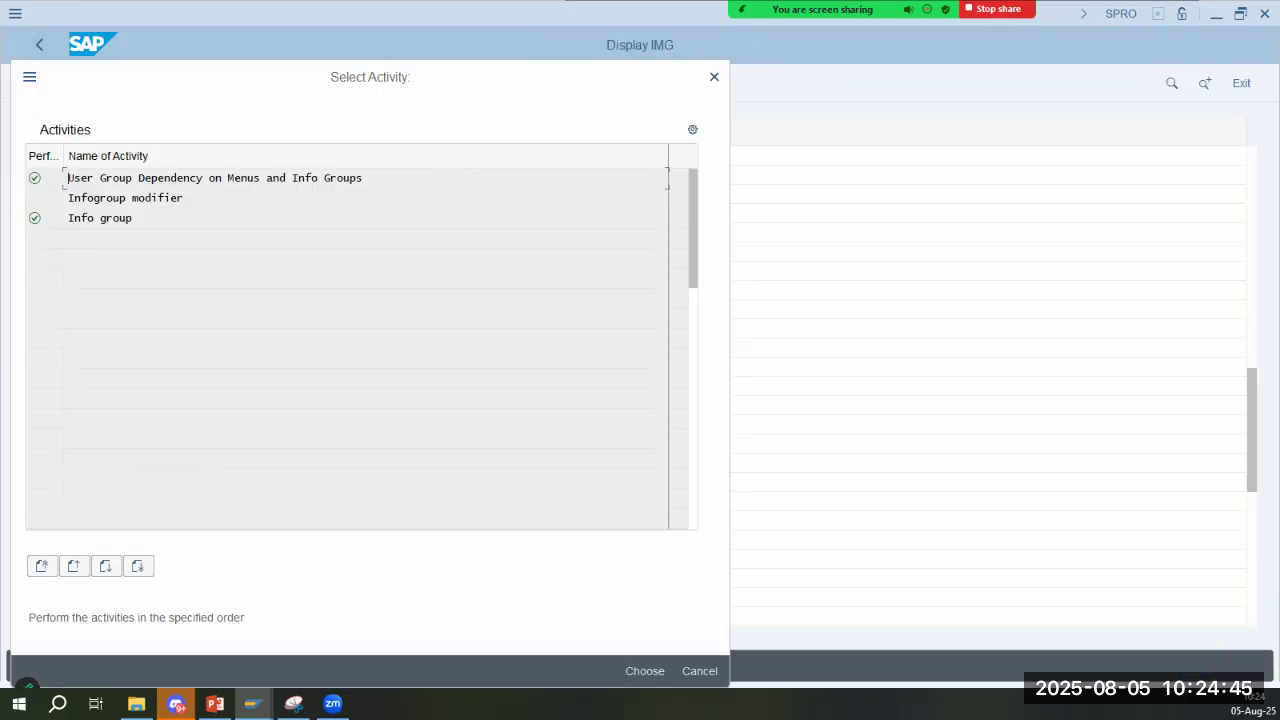
{"action": "left_click", "coordinate": [215, 704]}
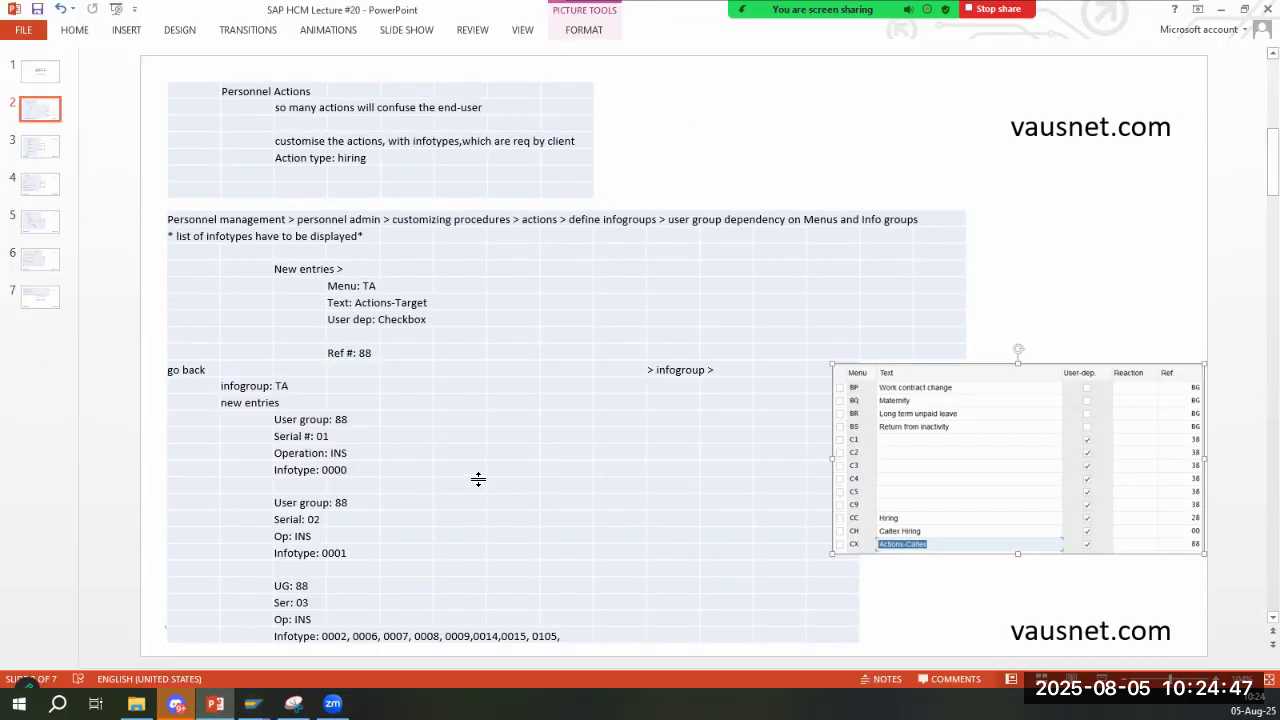
{"action": "left_click", "coordinate": [40, 147]}
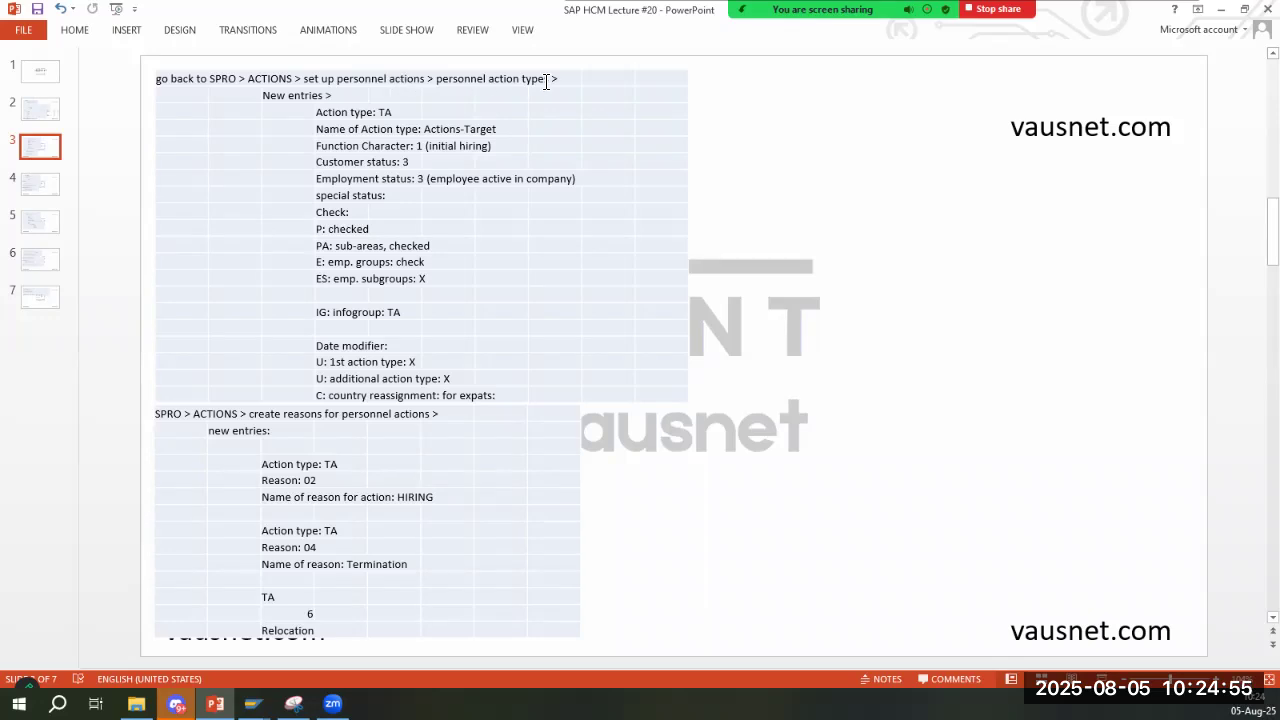
{"action": "left_click", "coordinate": [252, 703]}
{"action": "left_click", "coordinate": [303, 630]}
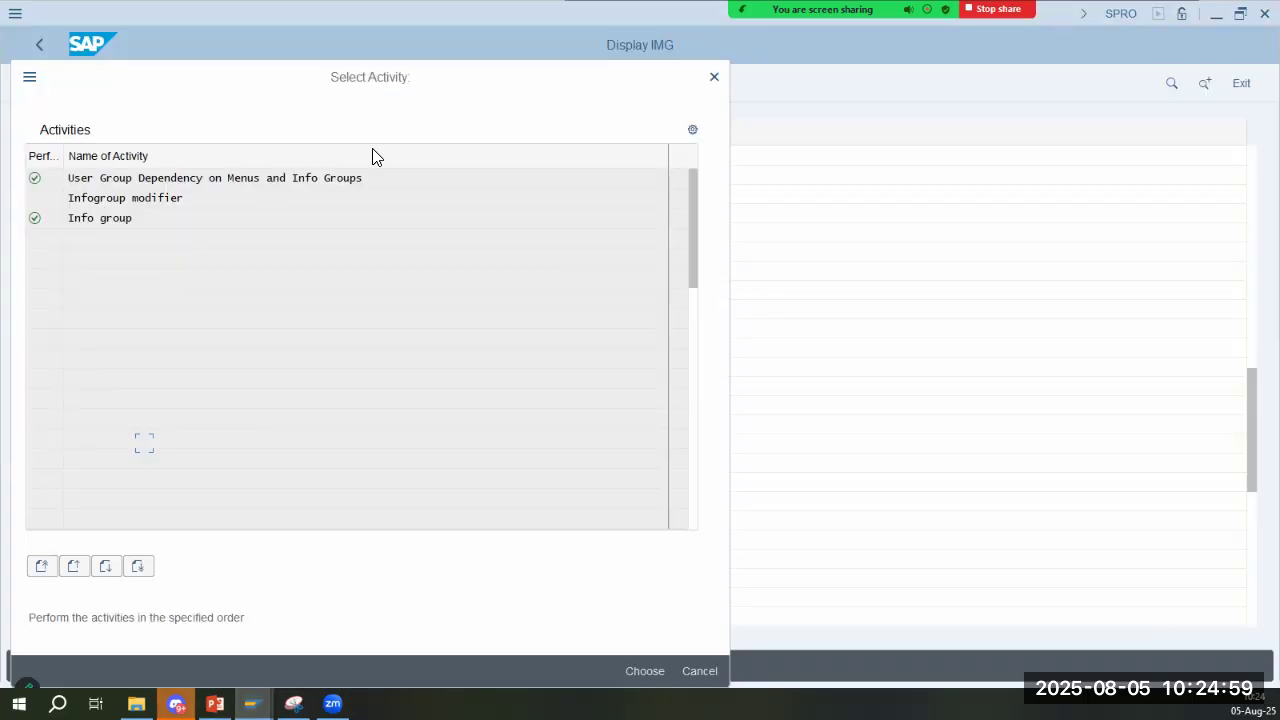
- Close the Define infogroups activity list and open Personnel Action Types under Set up personnel actions, following the slide's path
{"action": "left_click", "coordinate": [714, 77]}
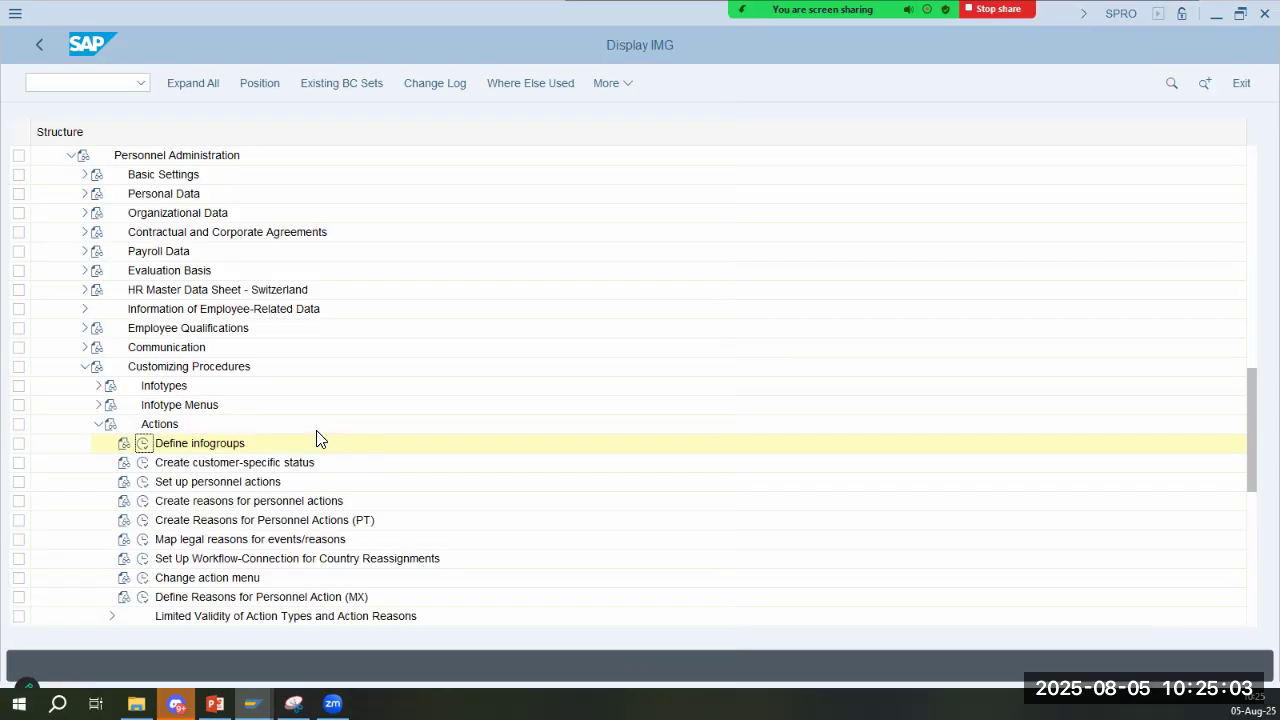
{"action": "left_click", "coordinate": [210, 484]}
{"action": "key", "text": "alt+Tab"}
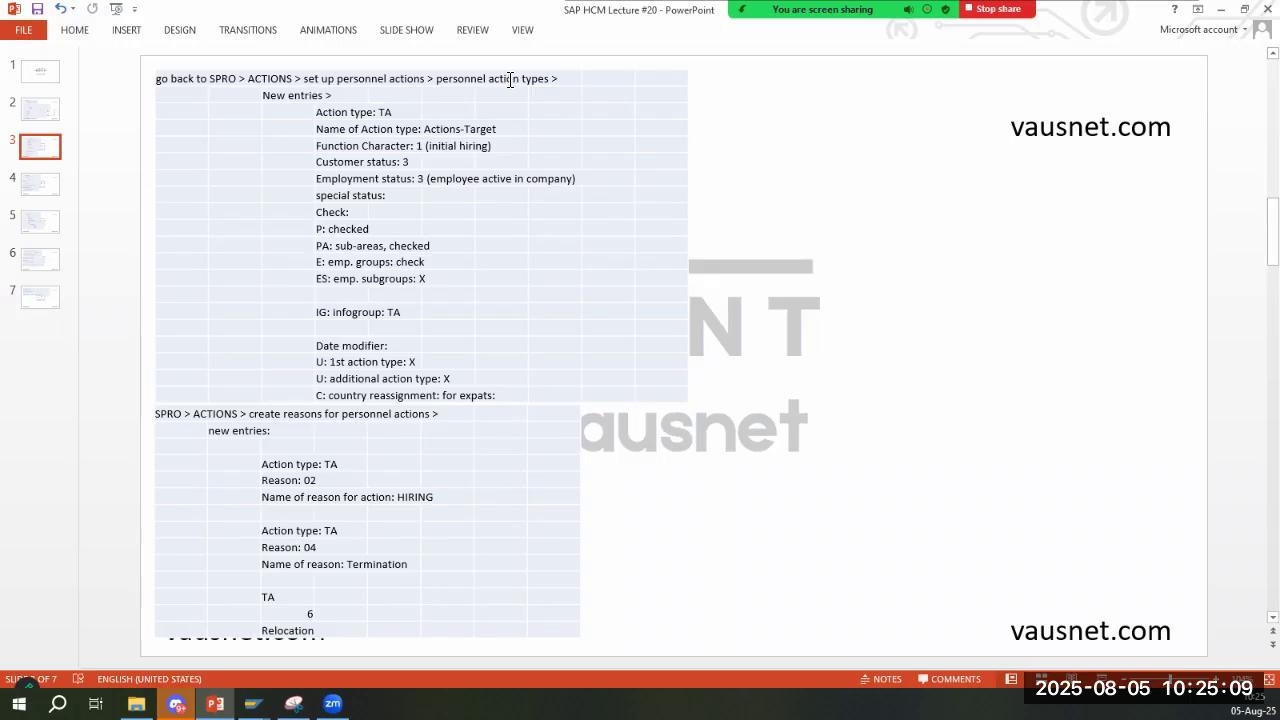
{"action": "key", "text": "alt+Tab"}
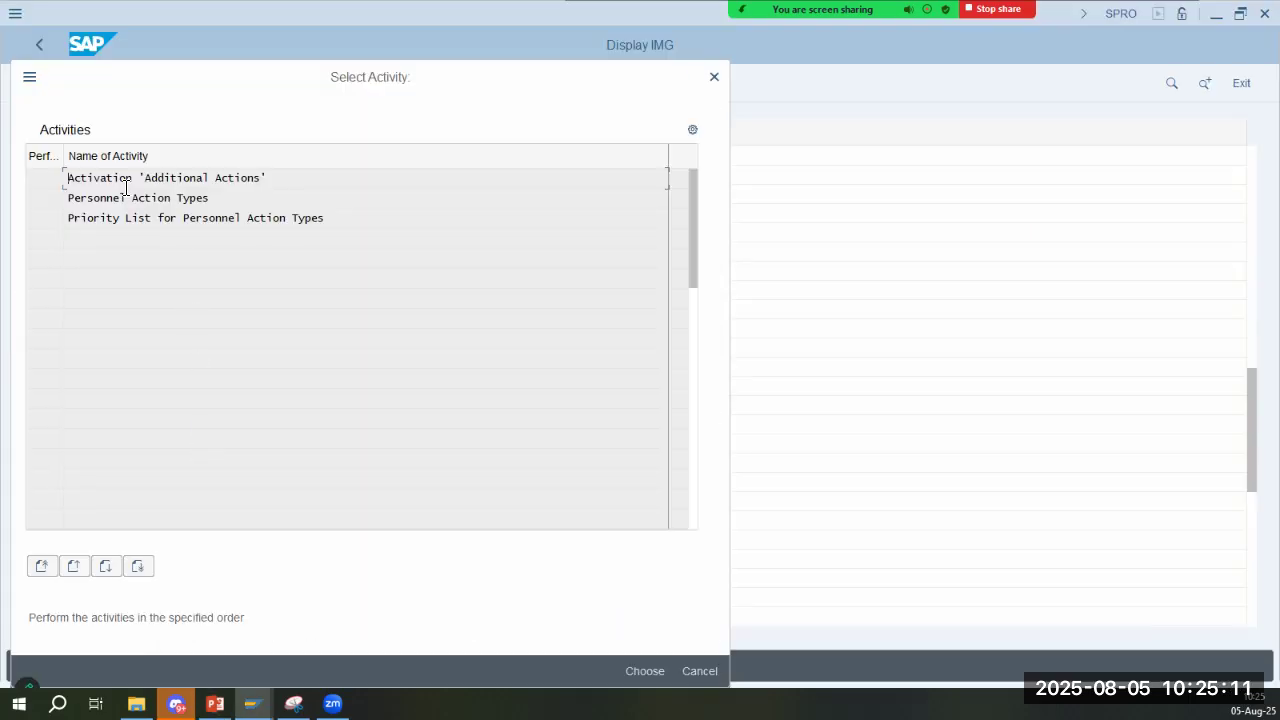
{"action": "key", "text": "alt+Tab"}
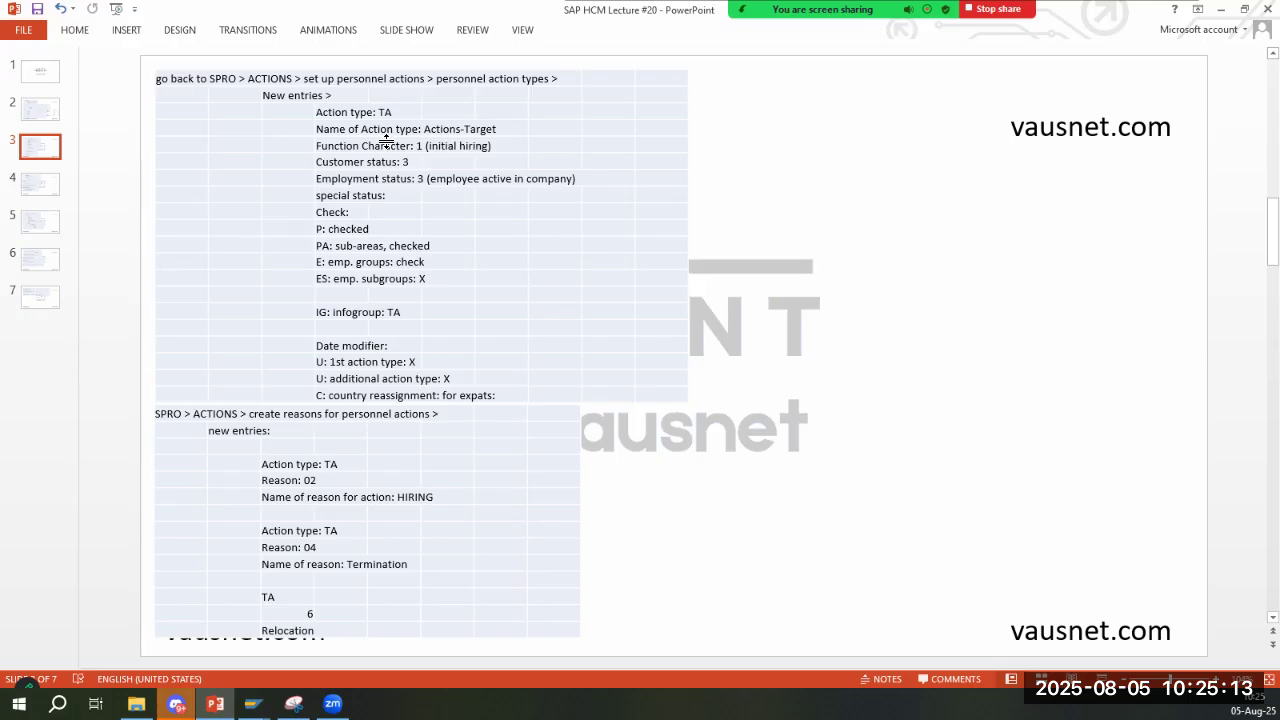
{"action": "key", "text": "alt+Tab"}
{"action": "key", "text": "alt+Tab"}
{"action": "key", "text": "alt+Tab"}
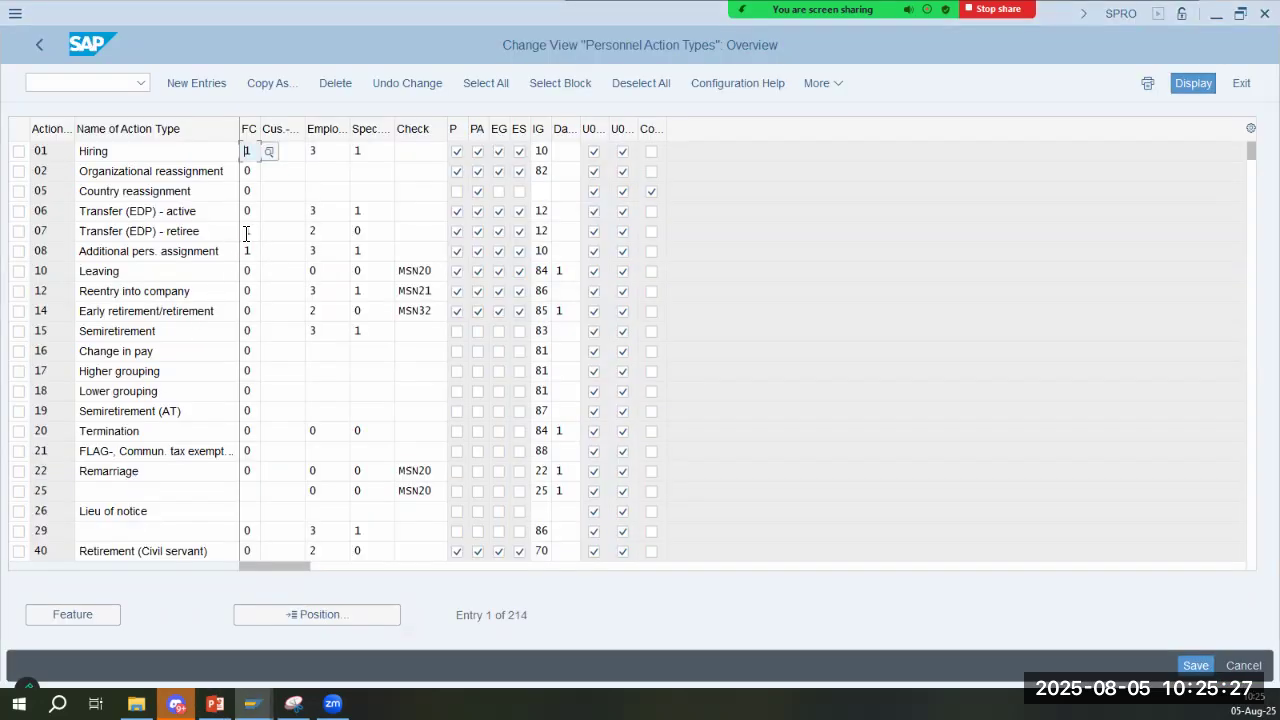
- Position the personnel action types list at action type CX and select the name of its entry
{"action": "left_click", "coordinate": [133, 274]}
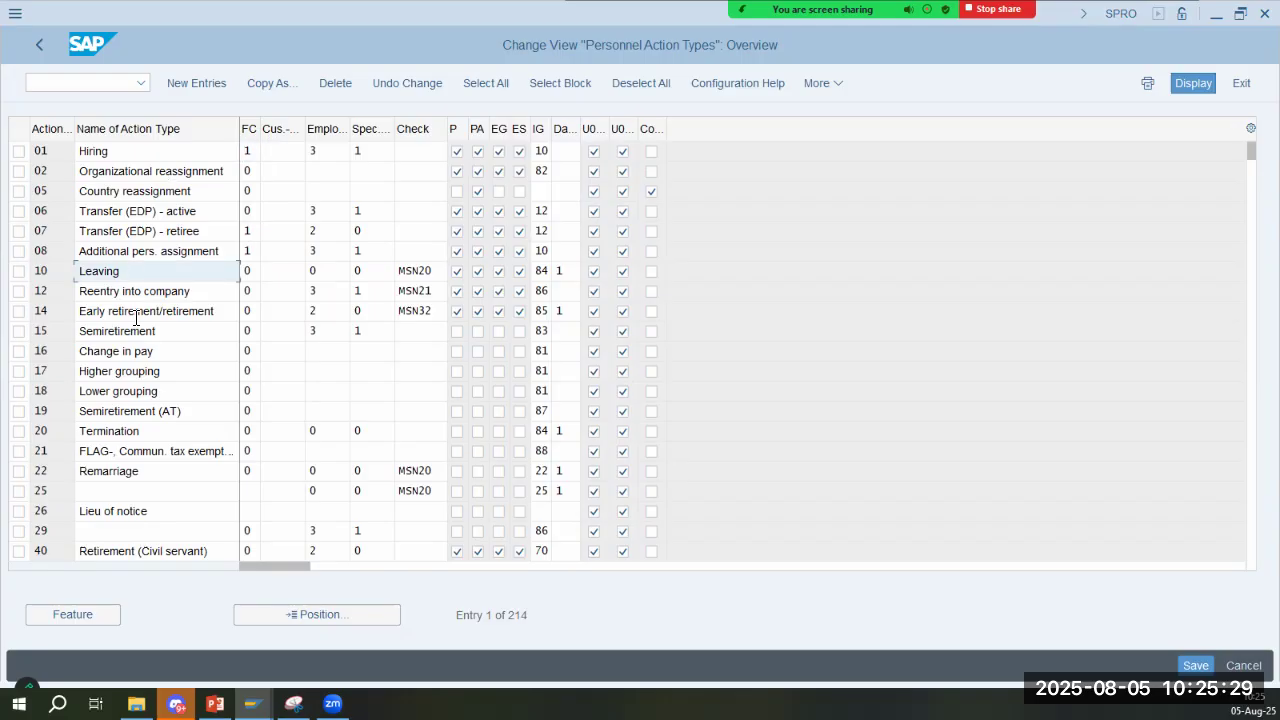
{"action": "left_click", "coordinate": [317, 614]}
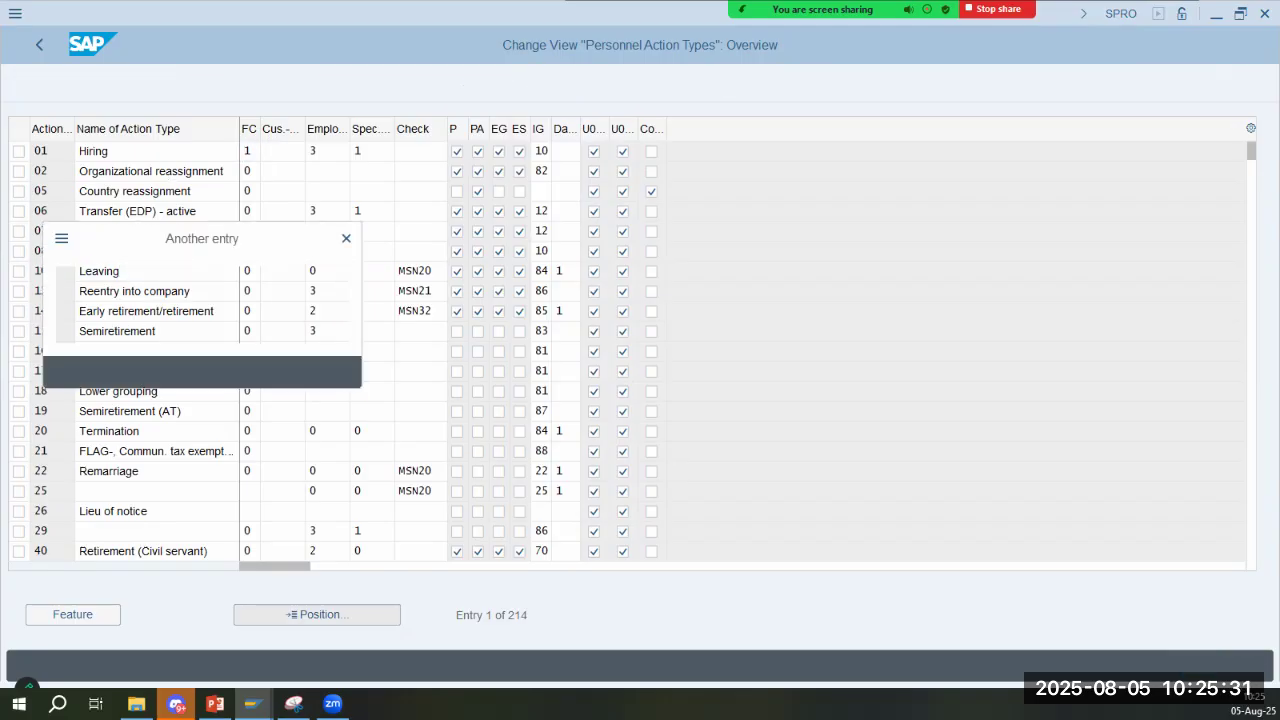
{"action": "type", "text": "cx"}
{"action": "key", "text": "Return"}
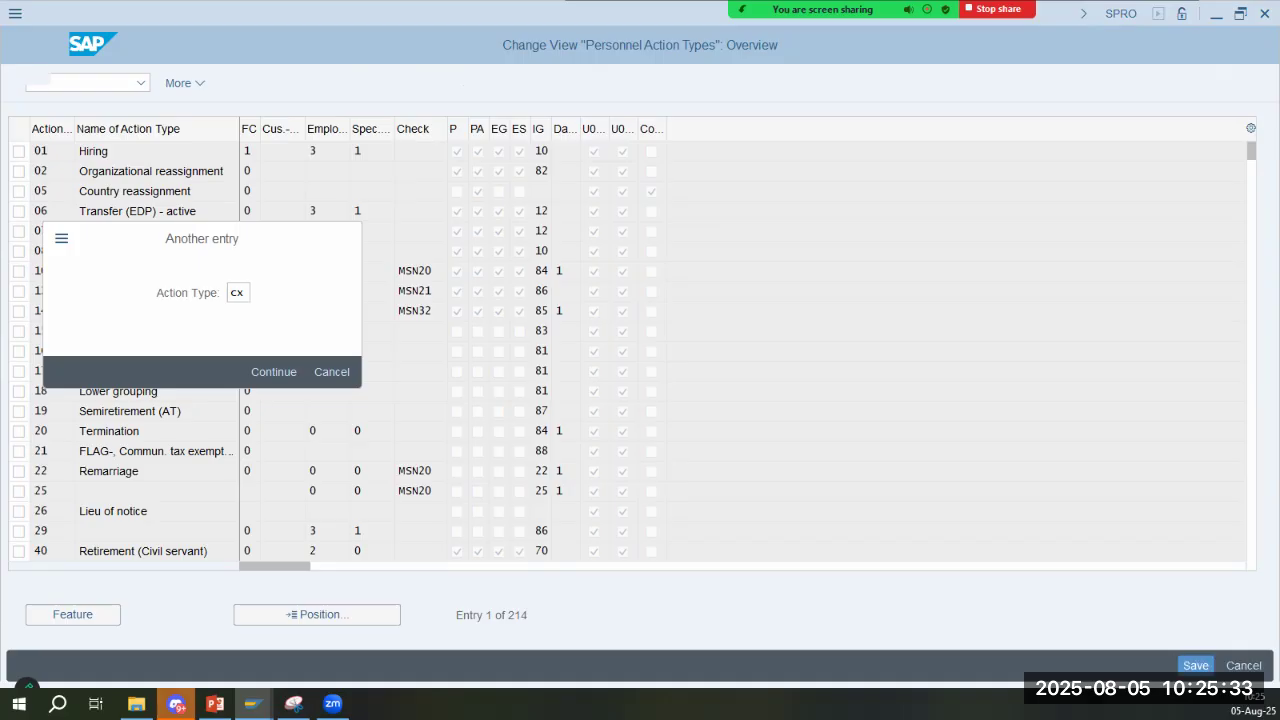
{"action": "left_click", "coordinate": [198, 154]}
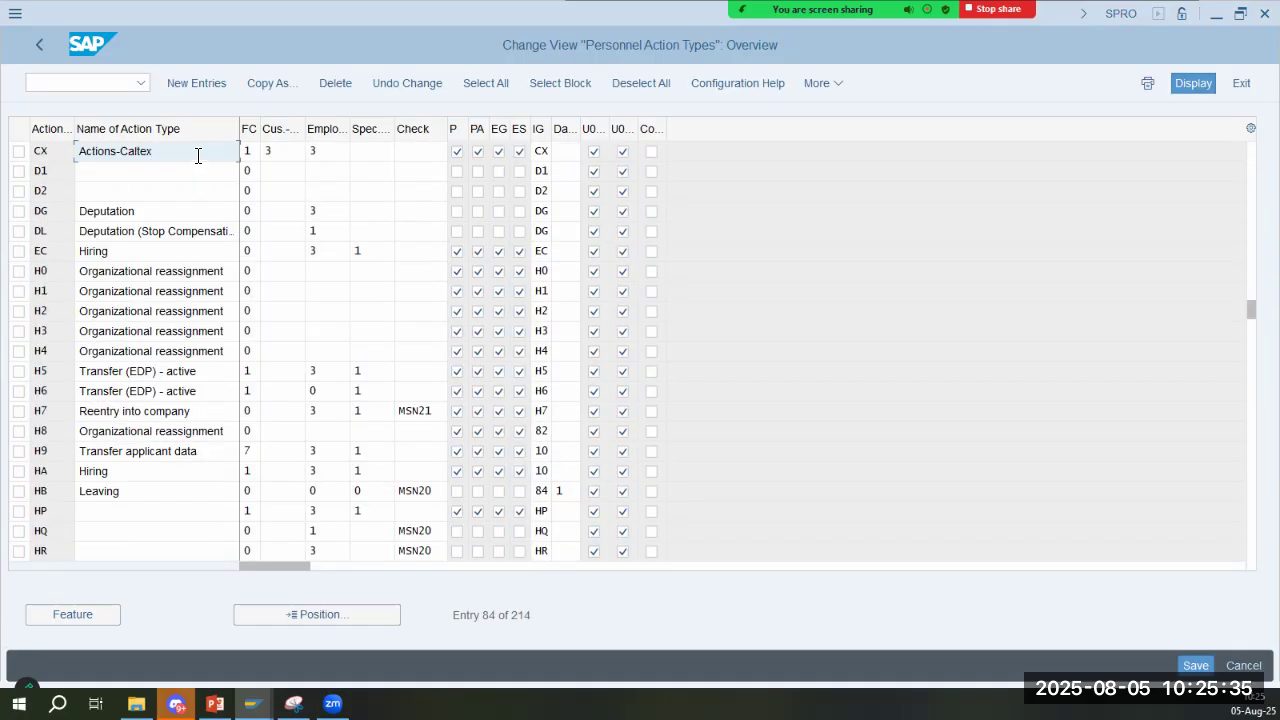
- Compare the CX action type's function character and customer-specific status with the values on the slide
{"action": "key", "text": "alt+Tab"}
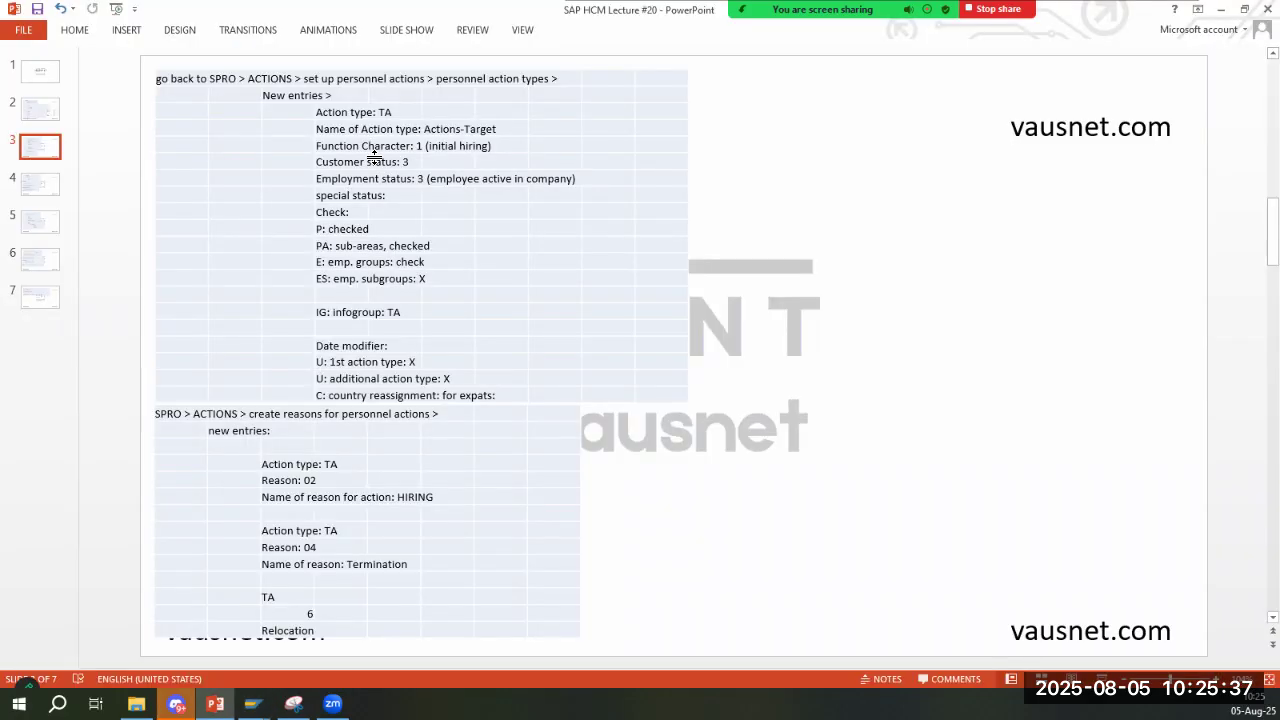
{"action": "left_click", "coordinate": [436, 152]}
{"action": "key", "text": "alt+Tab"}
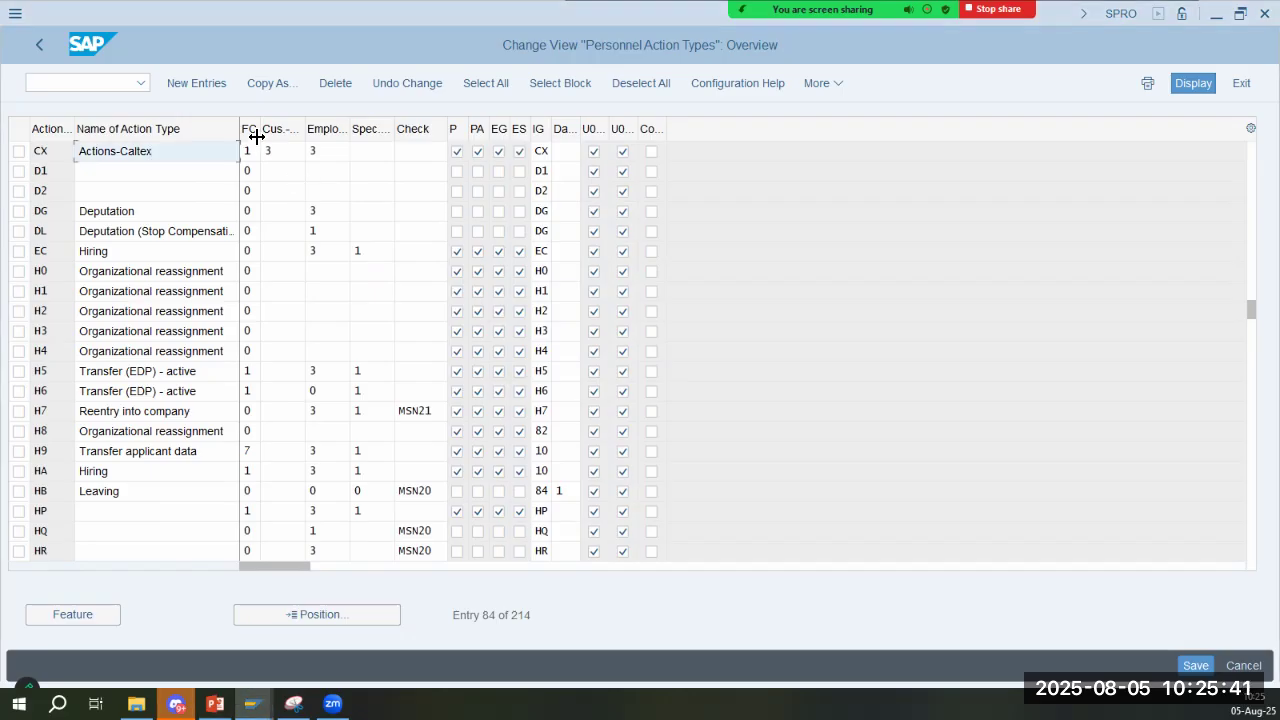
{"action": "left_click", "coordinate": [268, 151]}
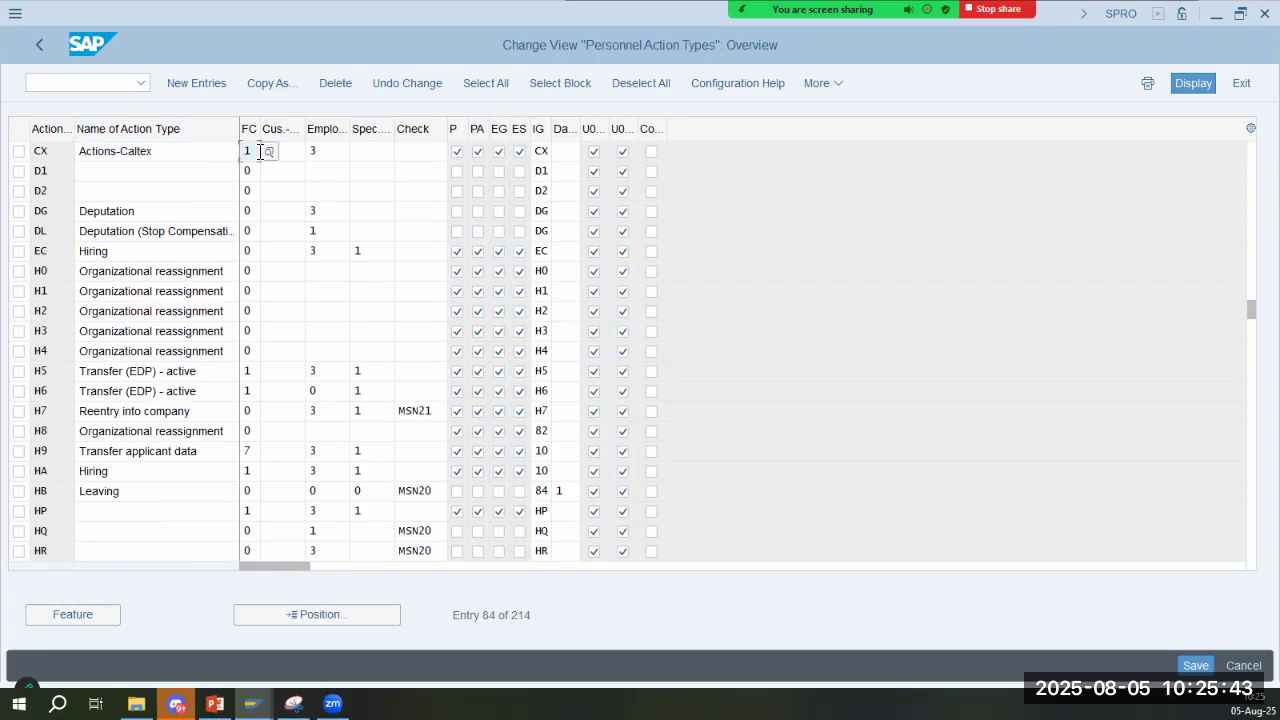
{"action": "type", "text": "3"}
{"action": "key", "text": "alt+Tab"}
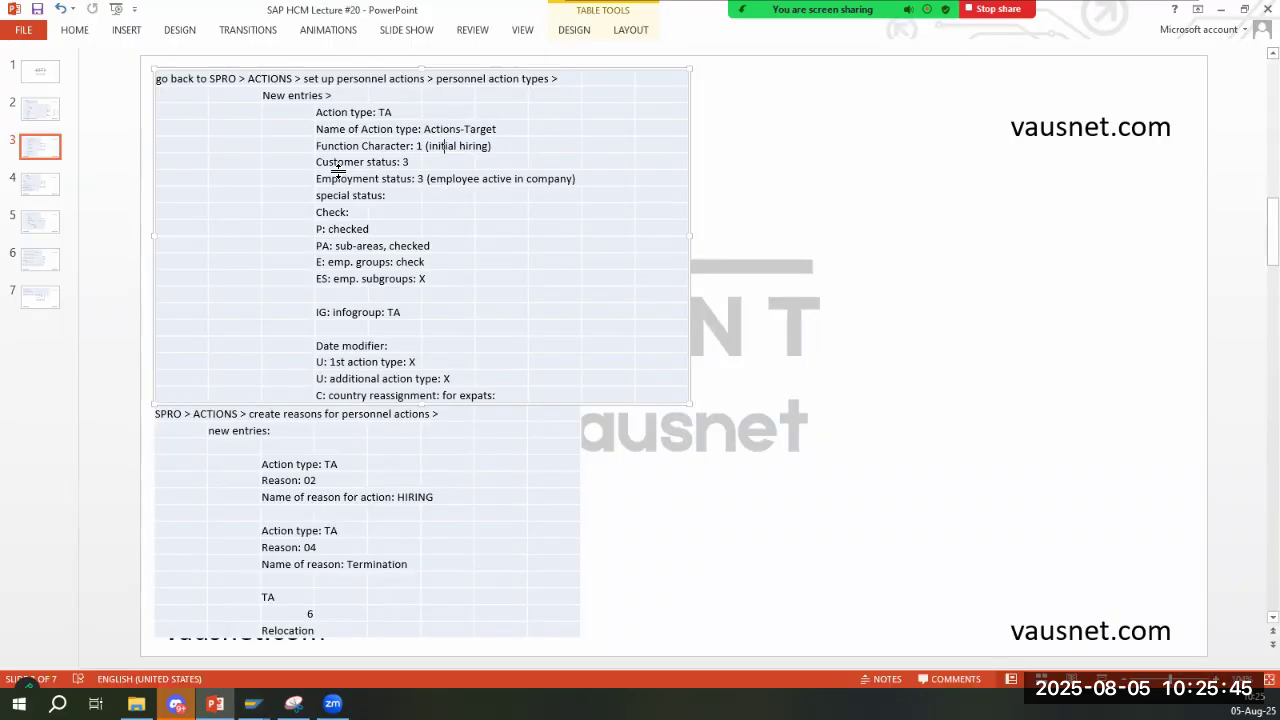
{"action": "key", "text": "alt+Tab"}
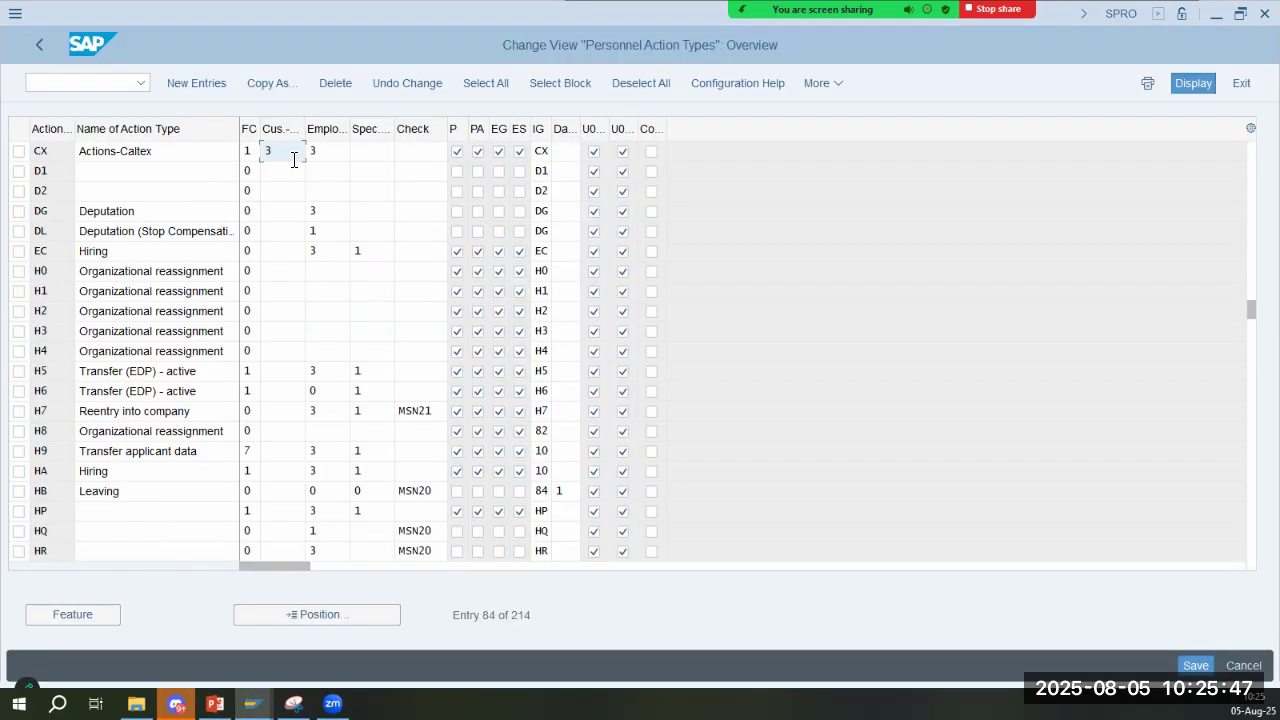
- Read the customer-specific status help on employment and special payment indicators, and return to the CX entry's status field
{"action": "key", "text": "Return"}
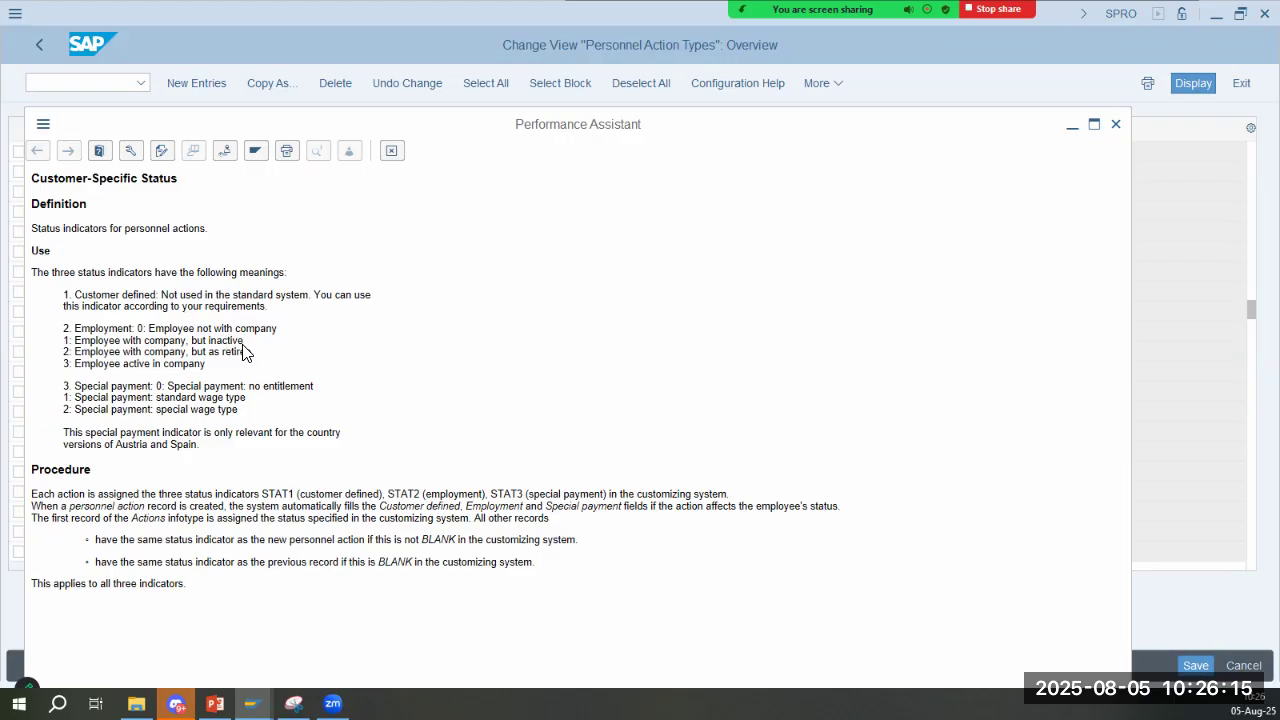
{"action": "left_click_drag", "start_coordinate": [76, 364], "coordinate": [388, 366]}
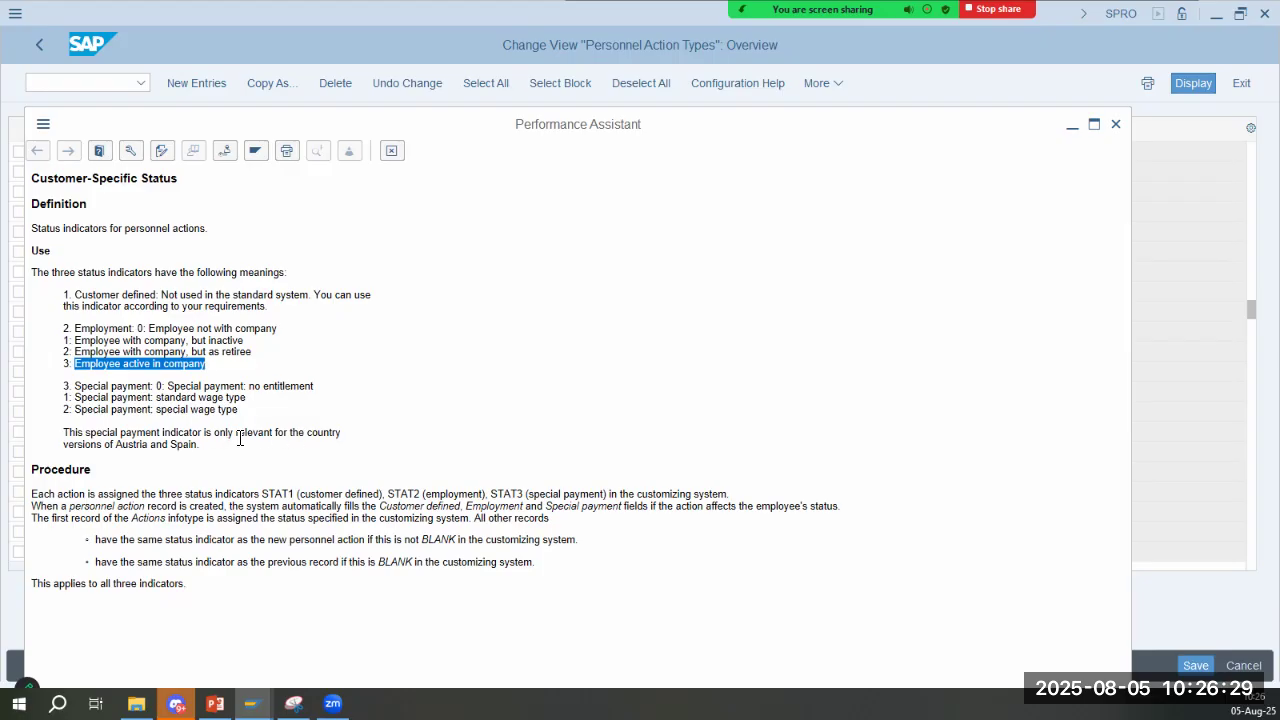
{"action": "left_click_drag", "start_coordinate": [240, 440], "coordinate": [216, 435]}
{"action": "left_click_drag", "start_coordinate": [112, 388], "coordinate": [189, 410]}
{"action": "left_click_drag", "start_coordinate": [63, 445], "coordinate": [199, 446]}
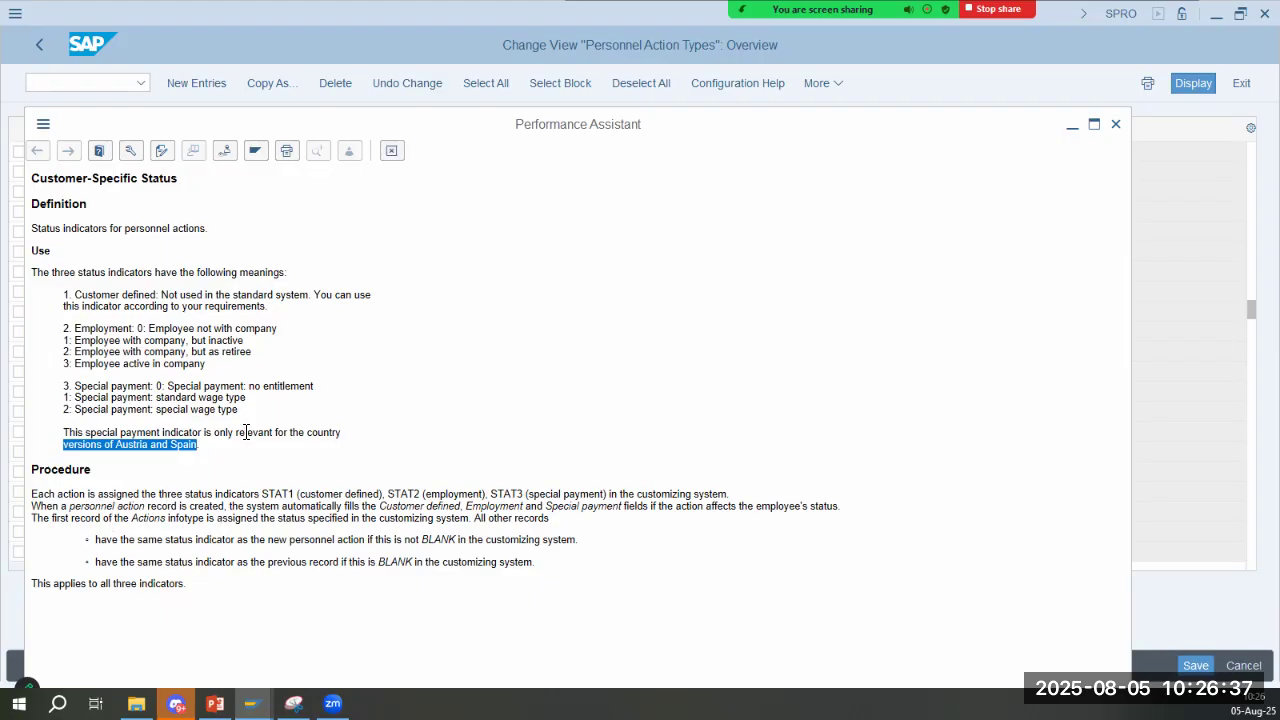
{"action": "key", "text": "Escape"}
{"action": "left_click", "coordinate": [285, 151]}
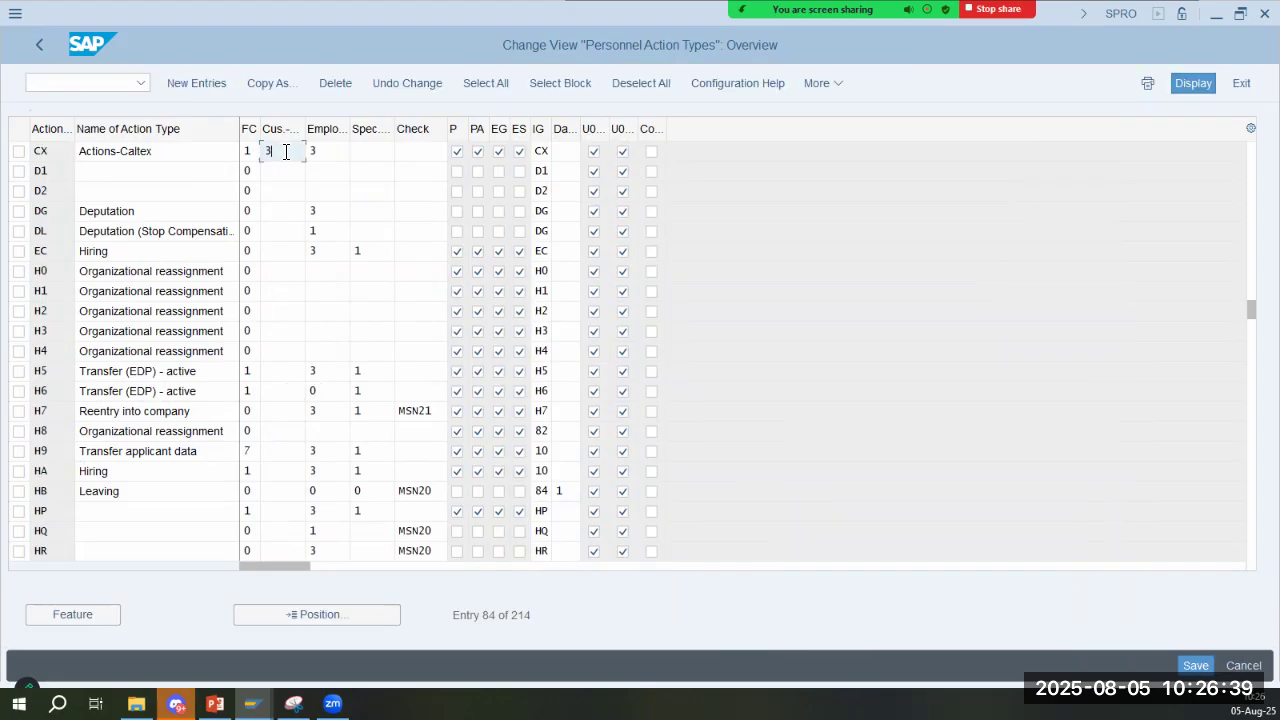
- Check the CX action type's special payment status and Check fields against the slide's notes
{"action": "key", "text": "alt+Tab"}
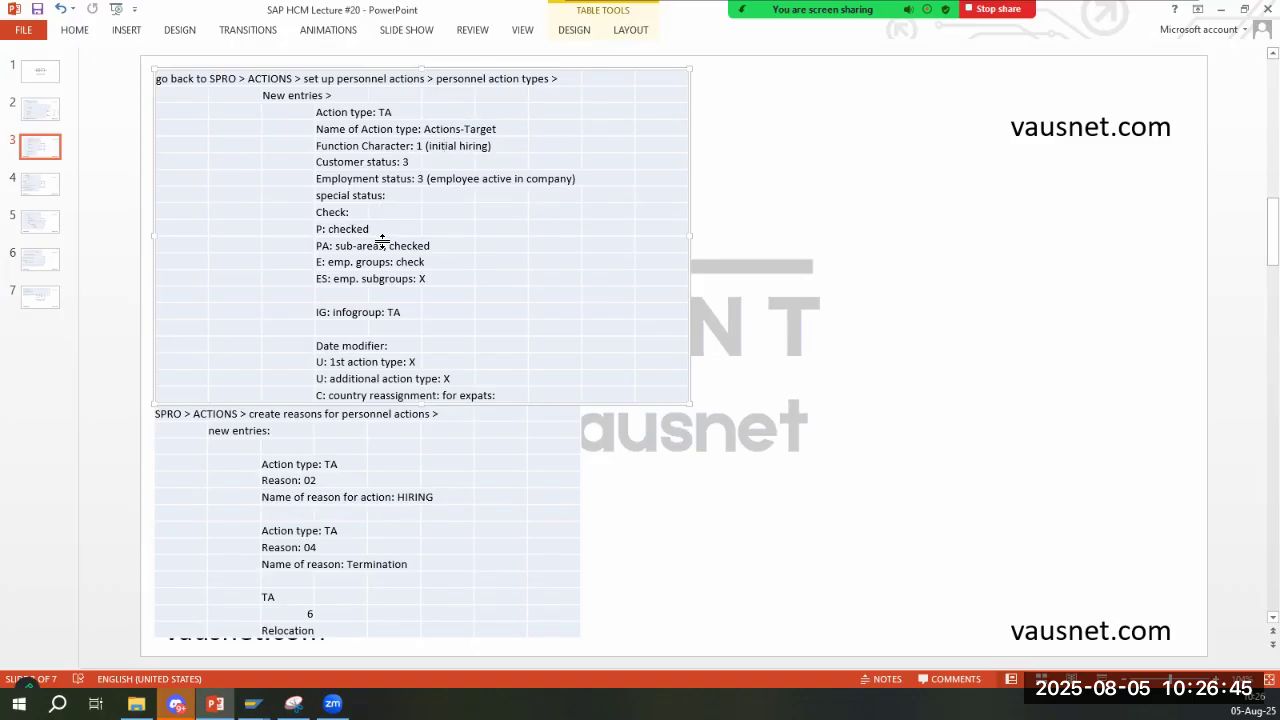
{"action": "key", "text": "alt+Tab"}
{"action": "left_click", "coordinate": [338, 152]}
{"action": "left_click", "coordinate": [406, 152]}
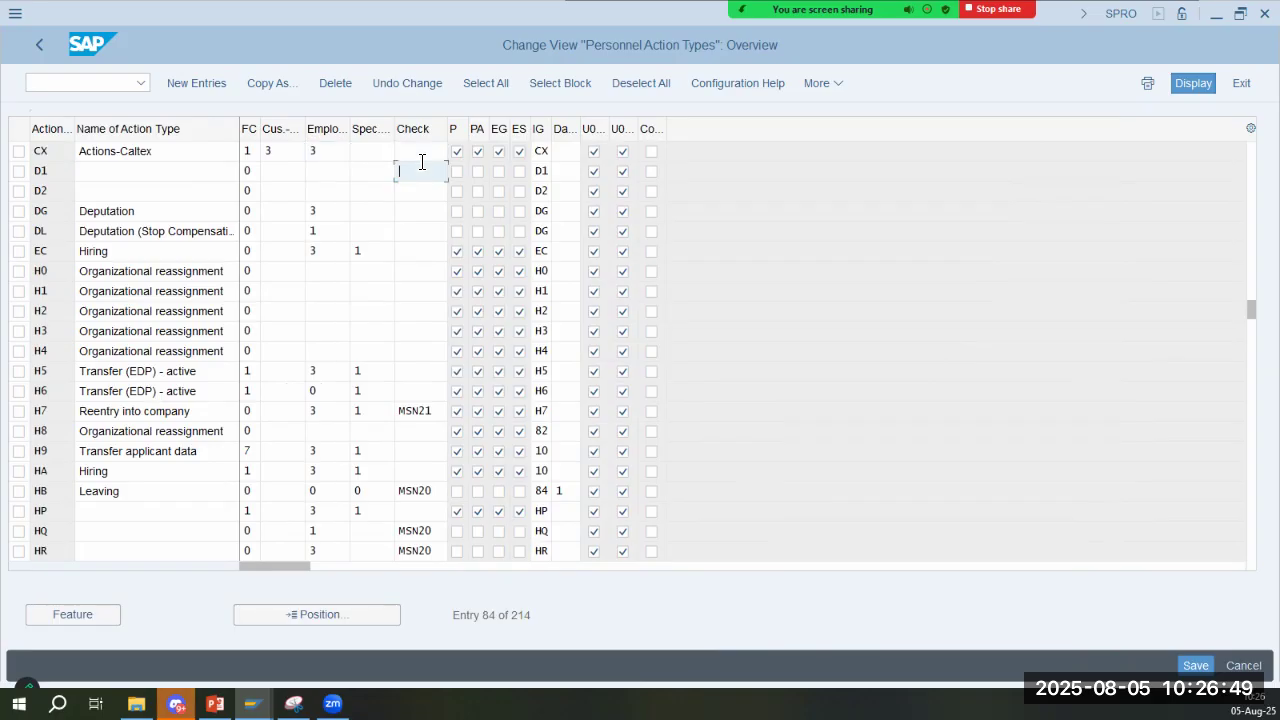
- Compare the CX action type's P, PA, EG and ES checkboxes with the slide's notes on areas and employee groups
{"action": "key", "text": "alt+Tab"}
{"action": "left_click", "coordinate": [355, 231]}
{"action": "left_click", "coordinate": [349, 250]}
{"action": "left_click", "coordinate": [427, 249]}
{"action": "left_click", "coordinate": [343, 263]}
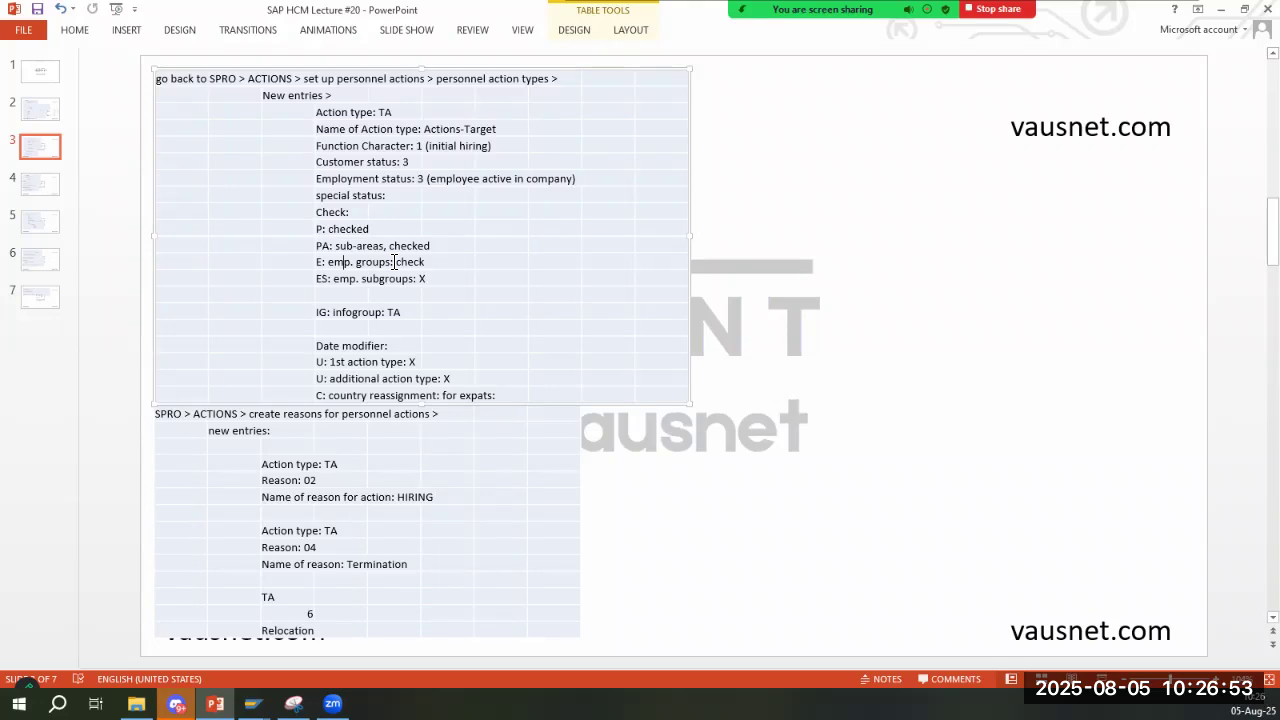
{"action": "left_click", "coordinate": [419, 263]}
{"action": "key", "text": "alt+Tab"}
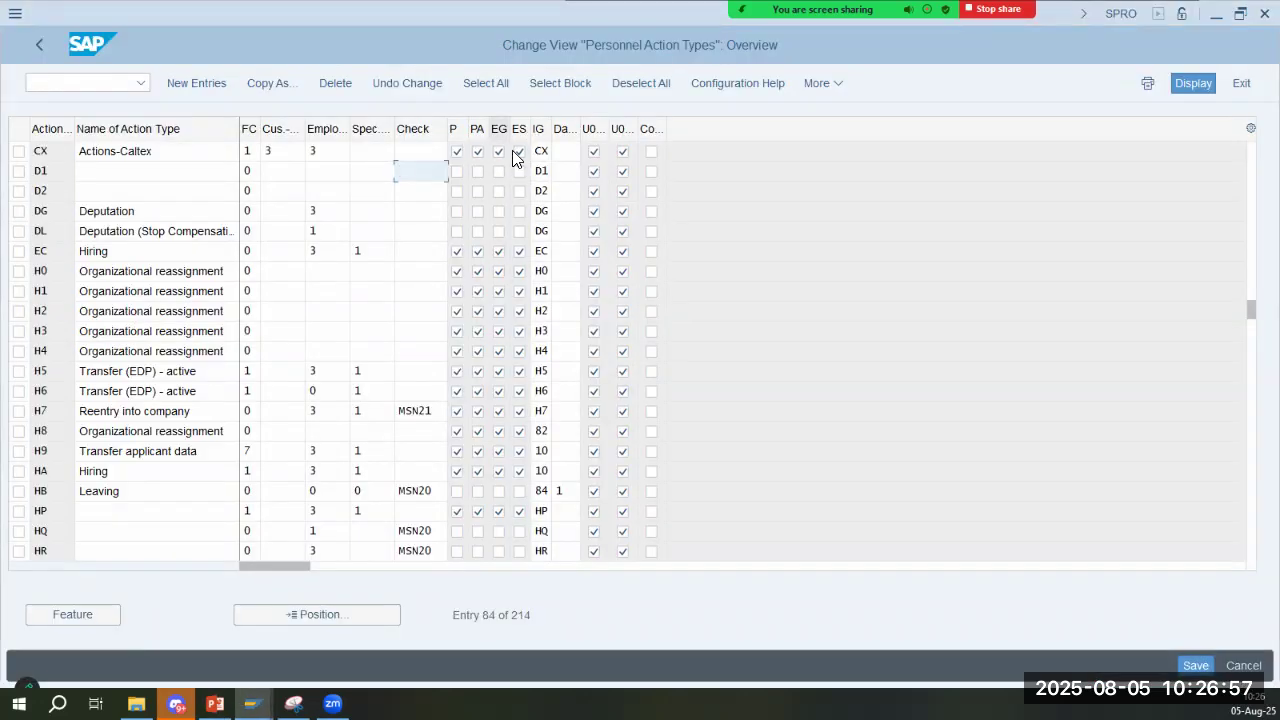
- Check the CX action type's info group, date modifier and infotype update checkboxes against the slide
{"action": "left_click_drag", "start_coordinate": [167, 156], "coordinate": [52, 157]}
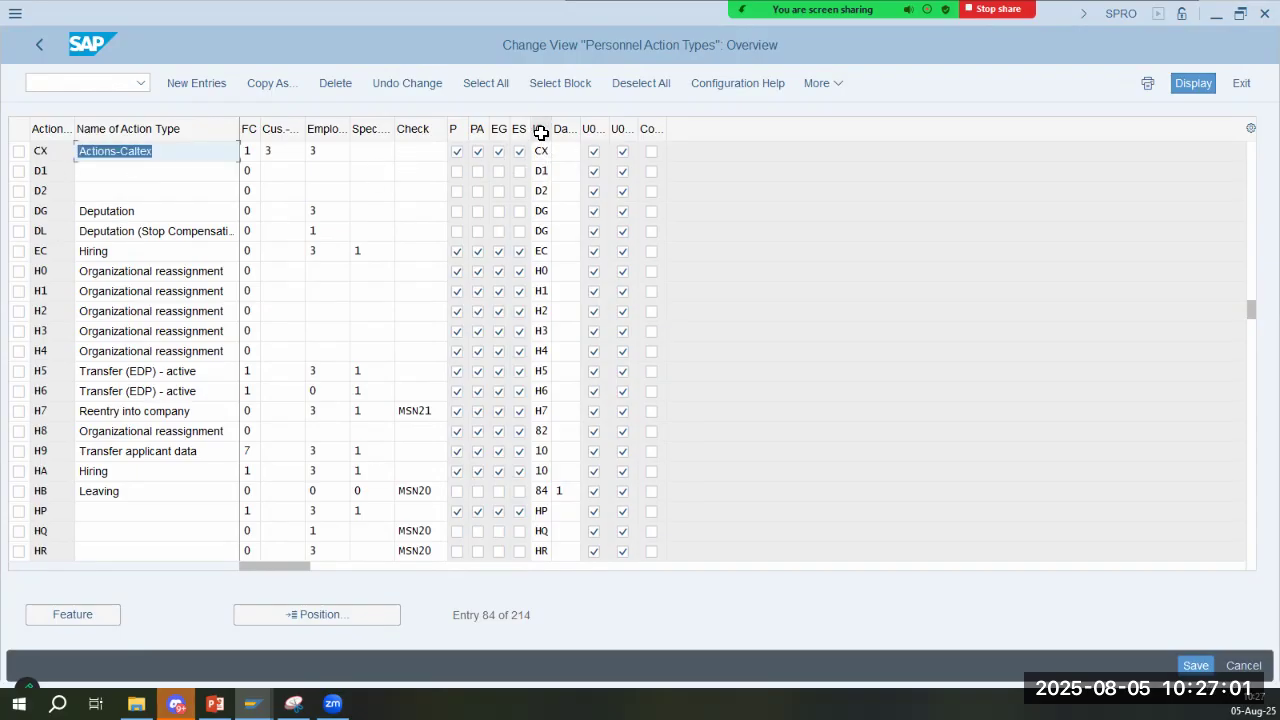
{"action": "left_click", "coordinate": [541, 151]}
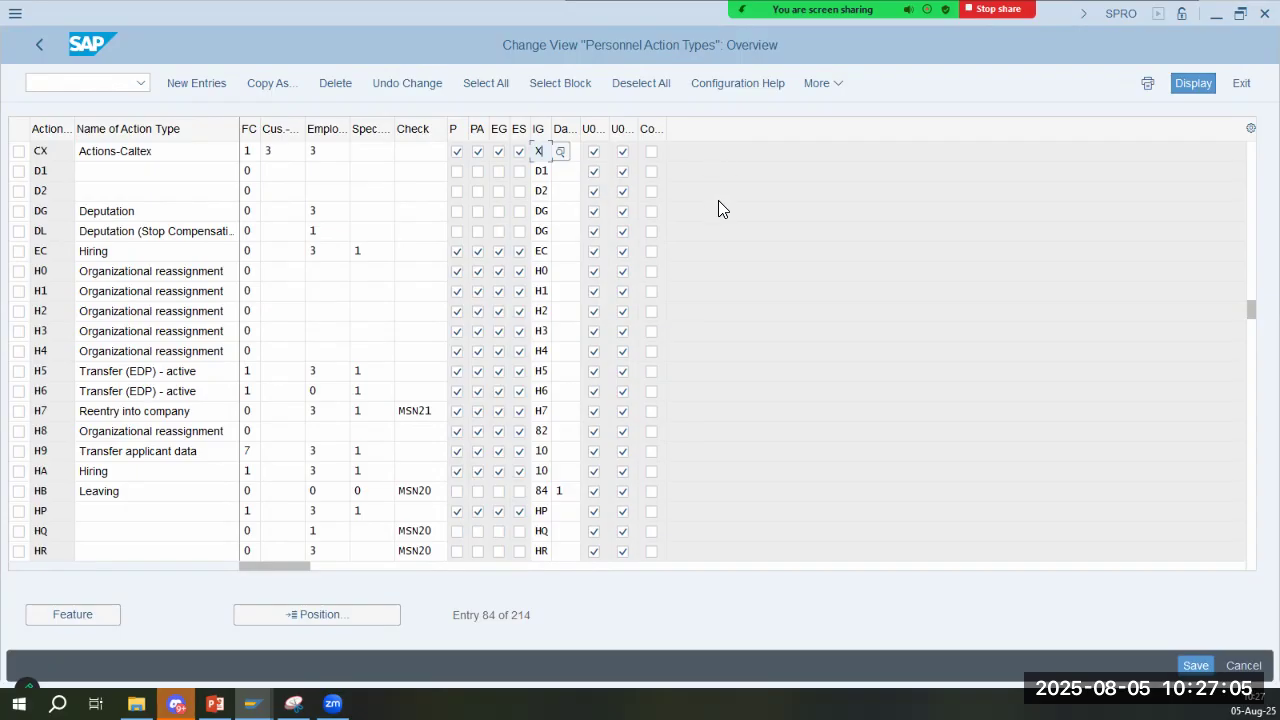
{"action": "key", "text": "alt+Tab"}
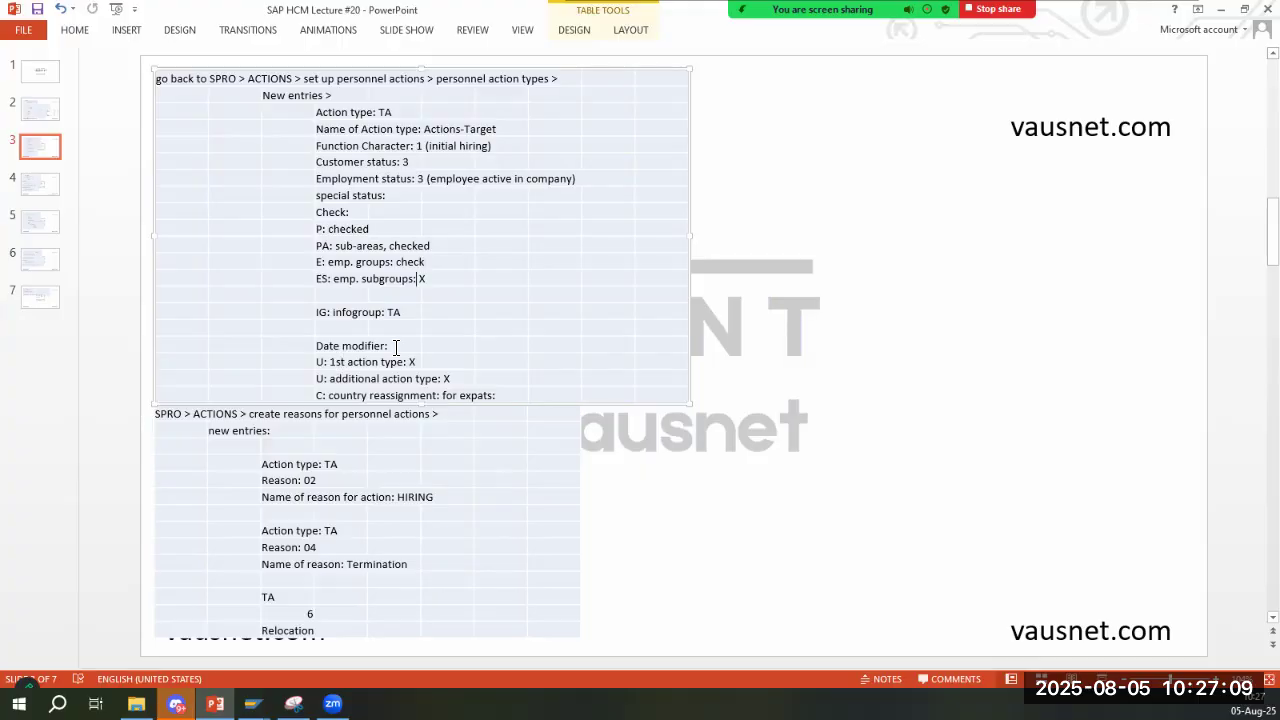
{"action": "key", "text": "alt+Tab"}
{"action": "left_click", "coordinate": [622, 152]}
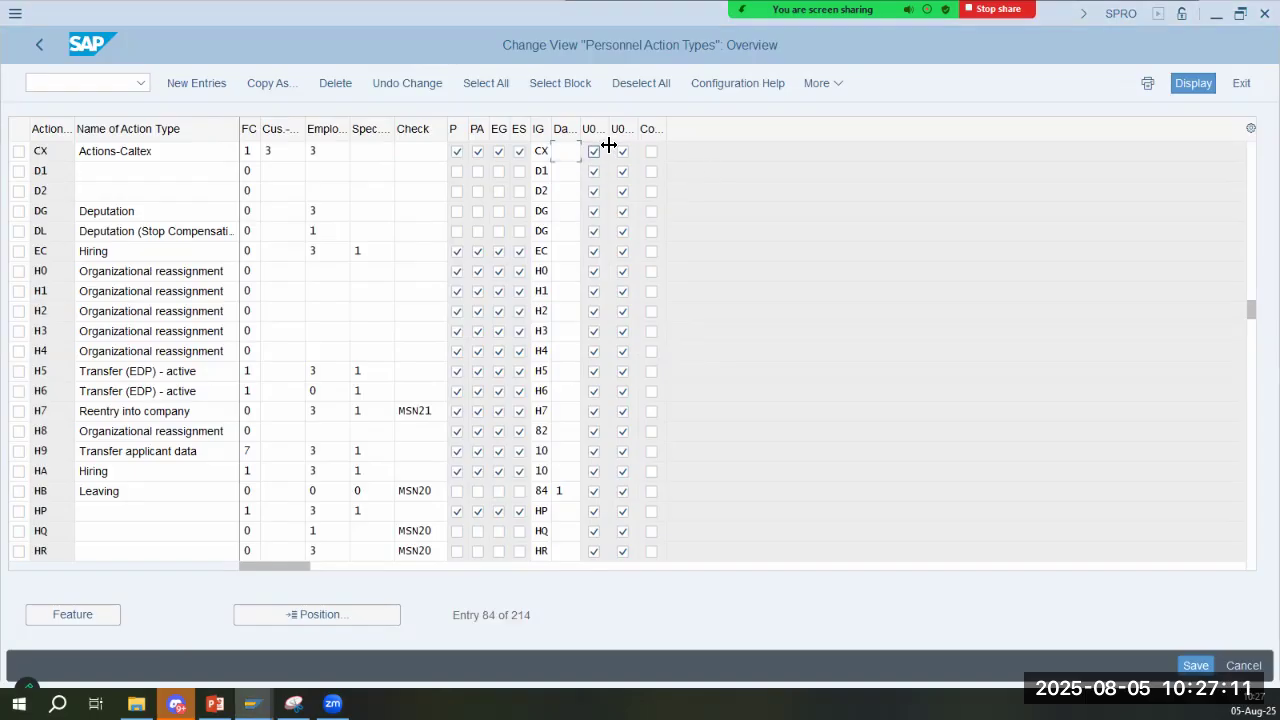
{"action": "key", "text": "alt+Tab"}
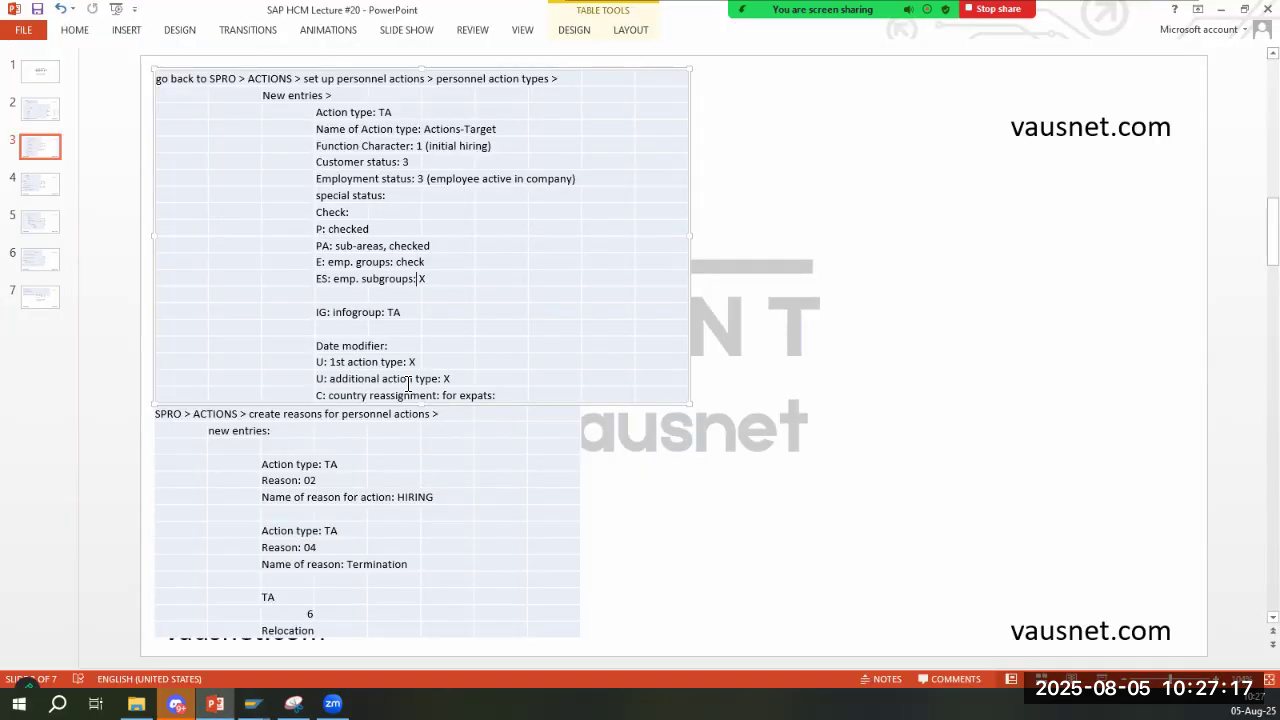
- Read the field help on updating infotype 0000 when executing an action, and close it
{"action": "key", "text": "alt+Tab"}
{"action": "key", "text": "alt+Tab"}
{"action": "key", "text": "alt+Tab"}
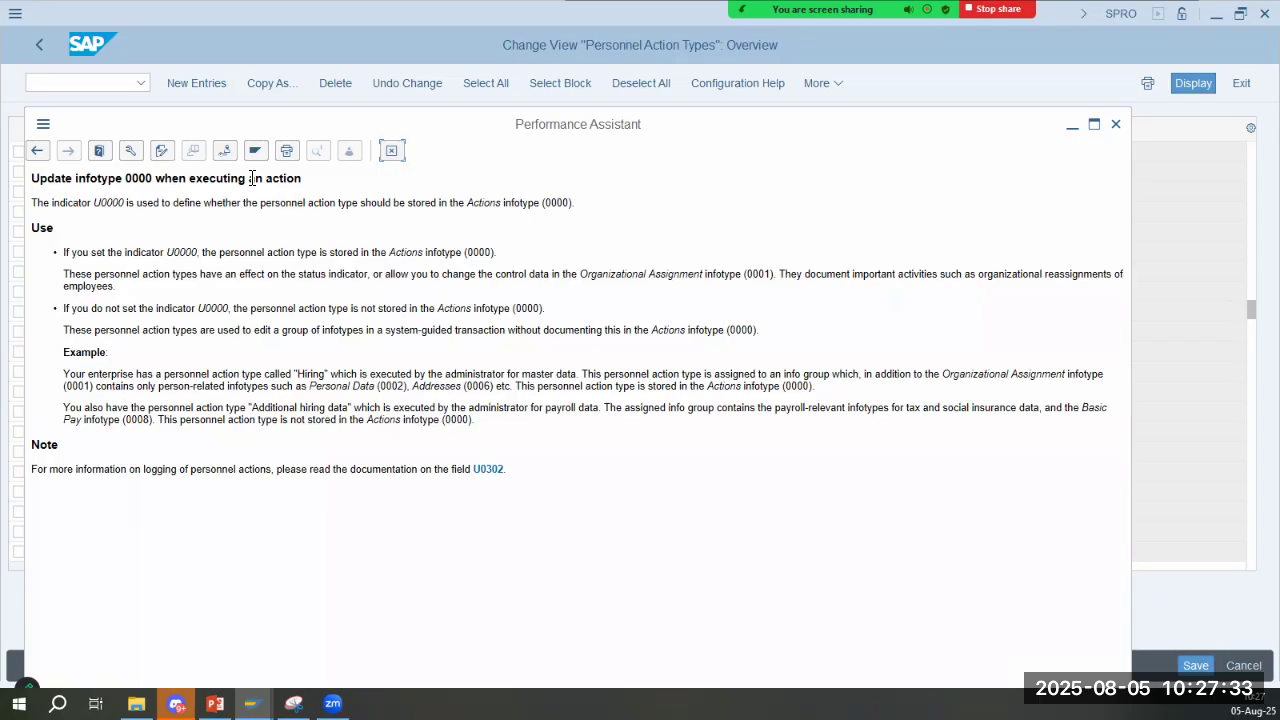
{"action": "double_click", "coordinate": [177, 204]}
{"action": "left_click_drag", "start_coordinate": [263, 210], "coordinate": [584, 210]}
{"action": "left_click", "coordinate": [519, 208]}
{"action": "left_click", "coordinate": [396, 153]}
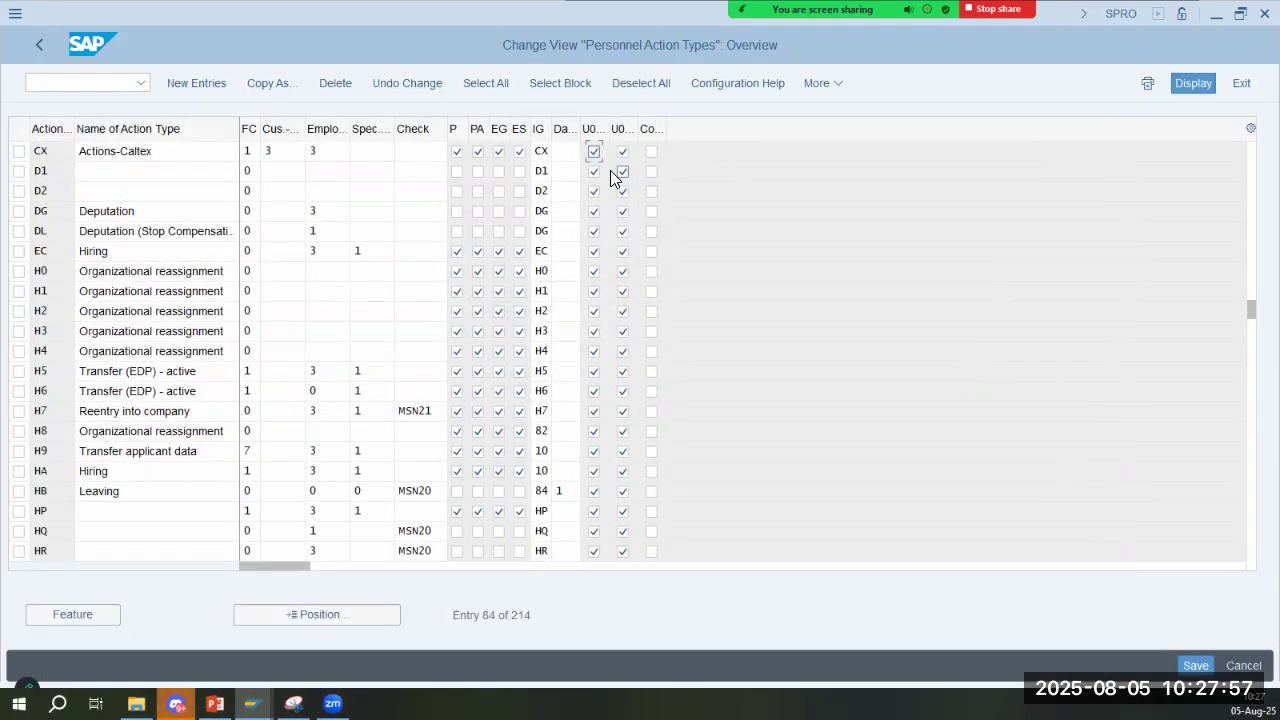
- Read the CX entry's field help on updating infotype 0302 when executing an action, and close it
{"action": "key", "text": "Tab"}
{"action": "key", "text": "F1"}
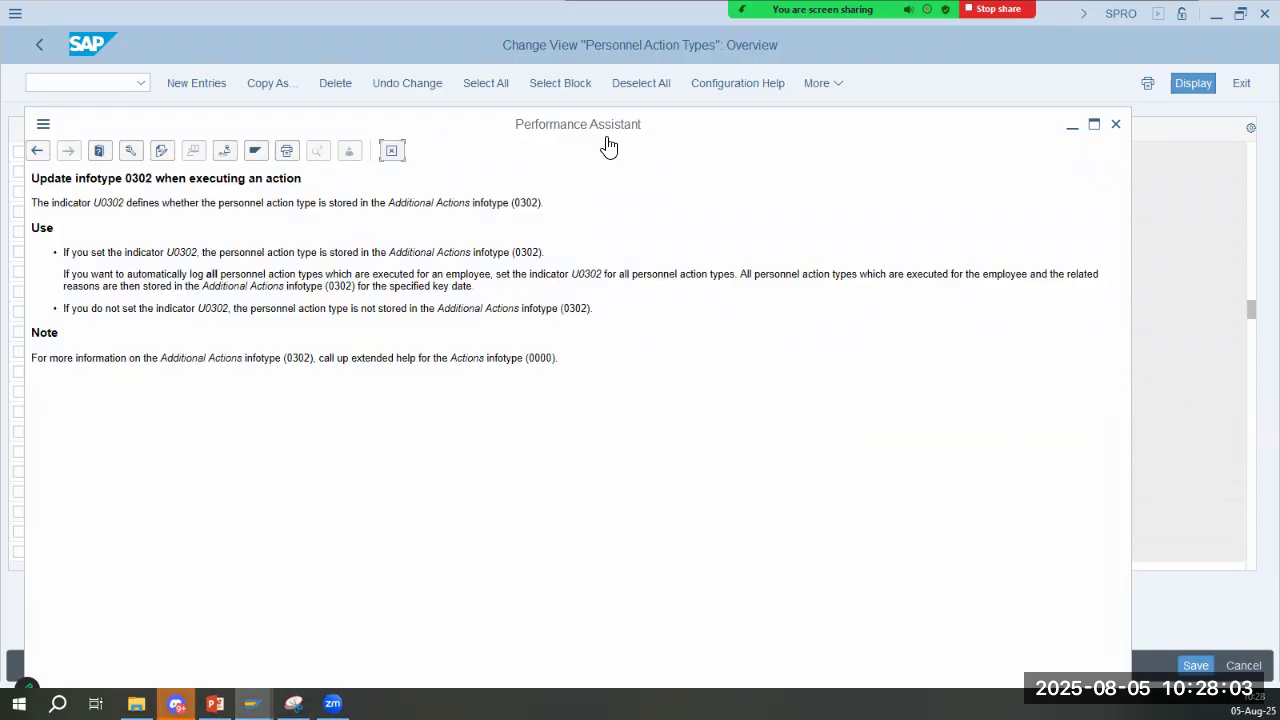
{"action": "left_click_drag", "start_coordinate": [590, 137], "coordinate": [657, 80]}
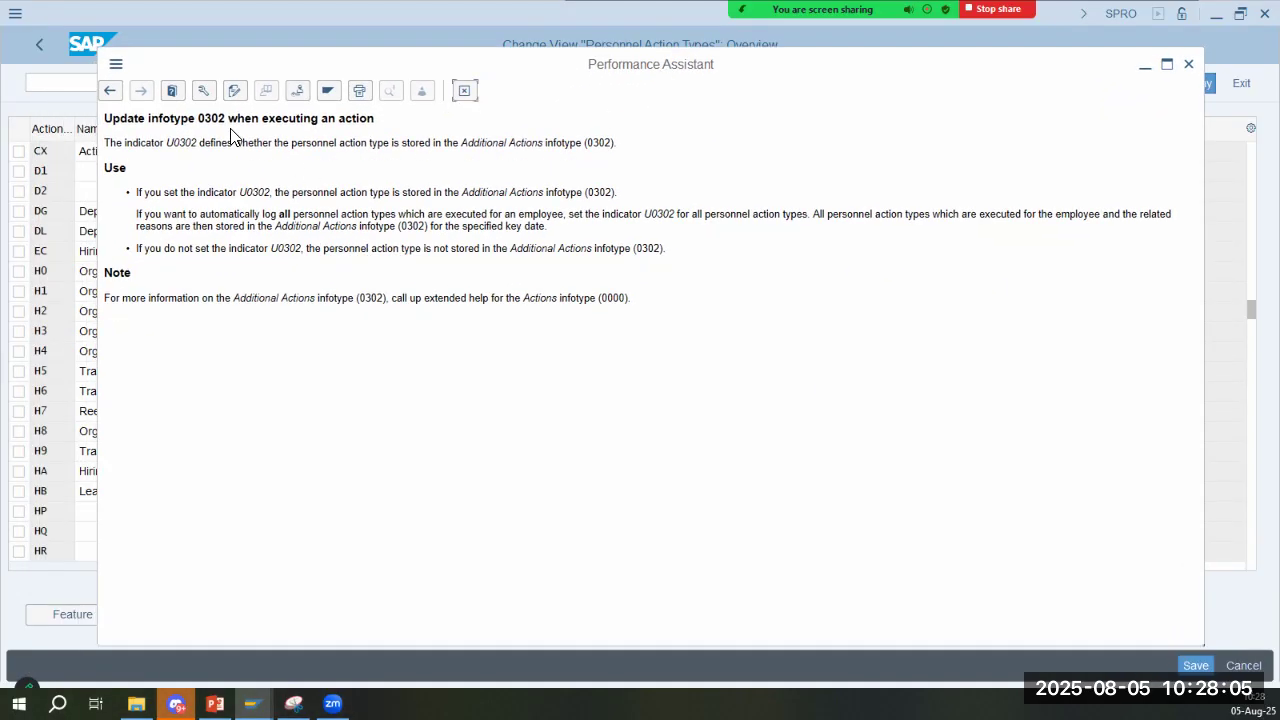
{"action": "left_click_drag", "start_coordinate": [104, 121], "coordinate": [228, 121]}
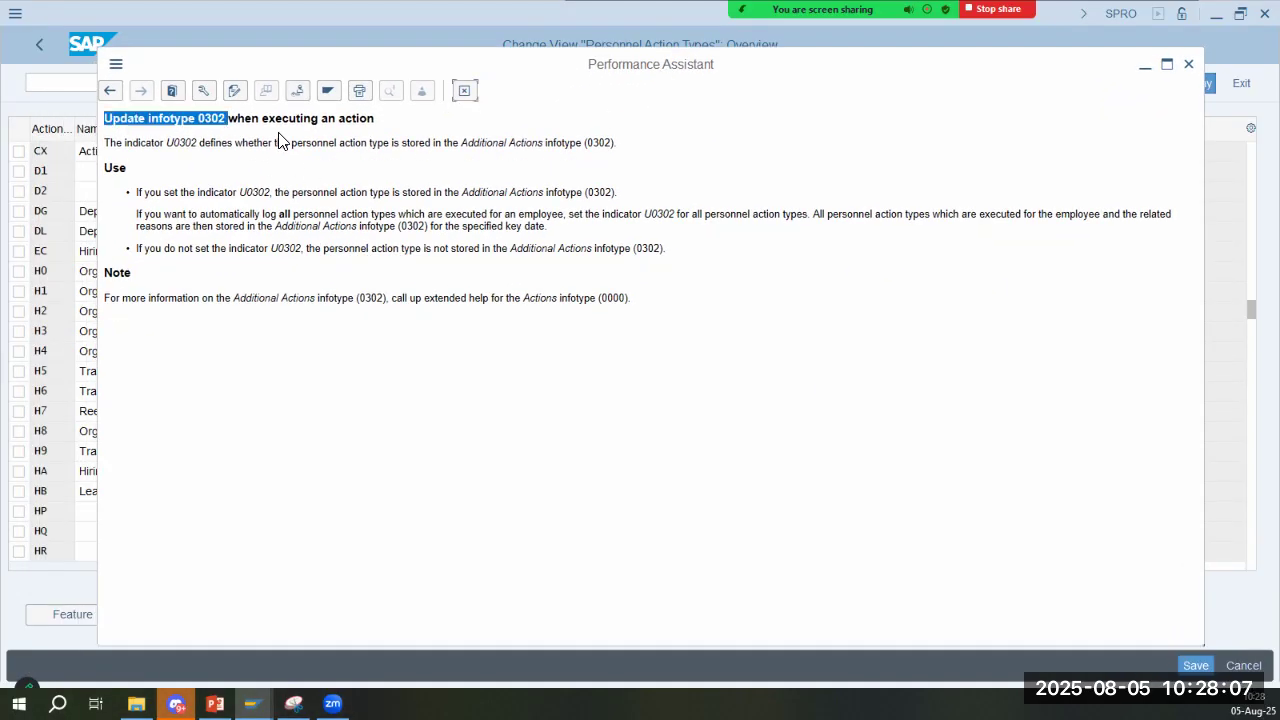
{"action": "left_click", "coordinate": [335, 122]}
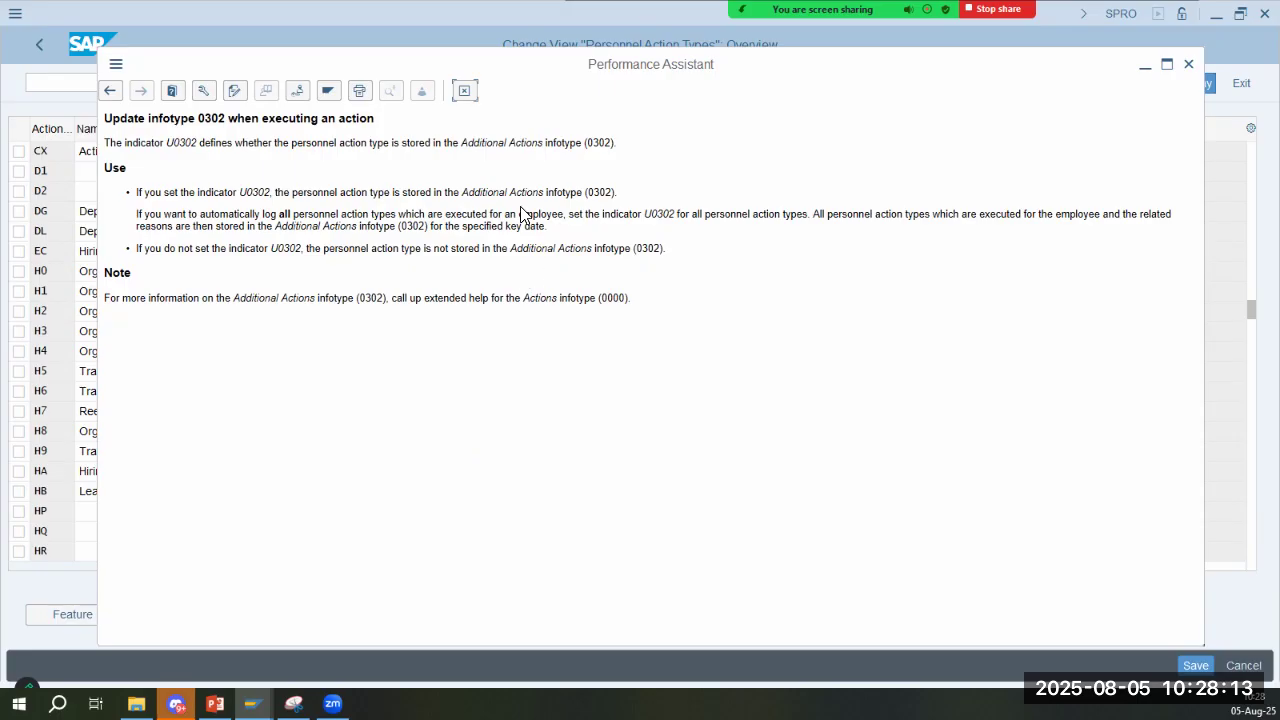
{"action": "left_click", "coordinate": [466, 91]}
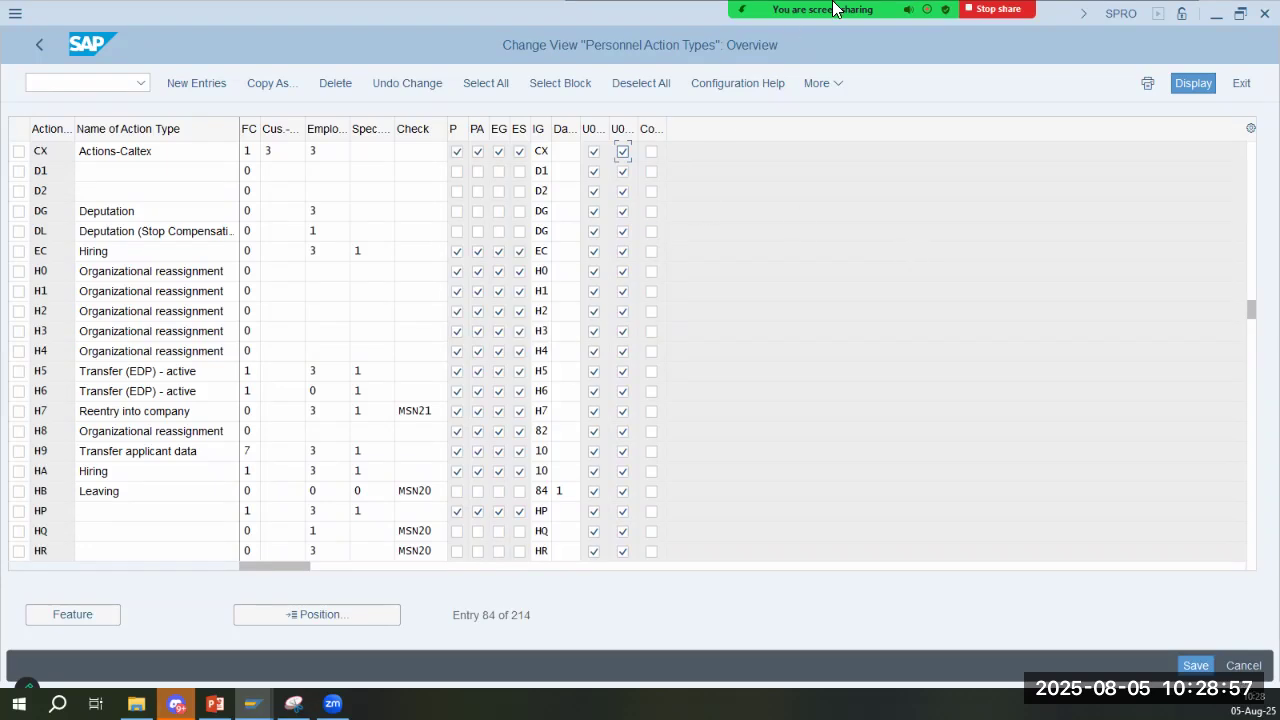
{"action": "mouse_move", "coordinate": [835, 8]}
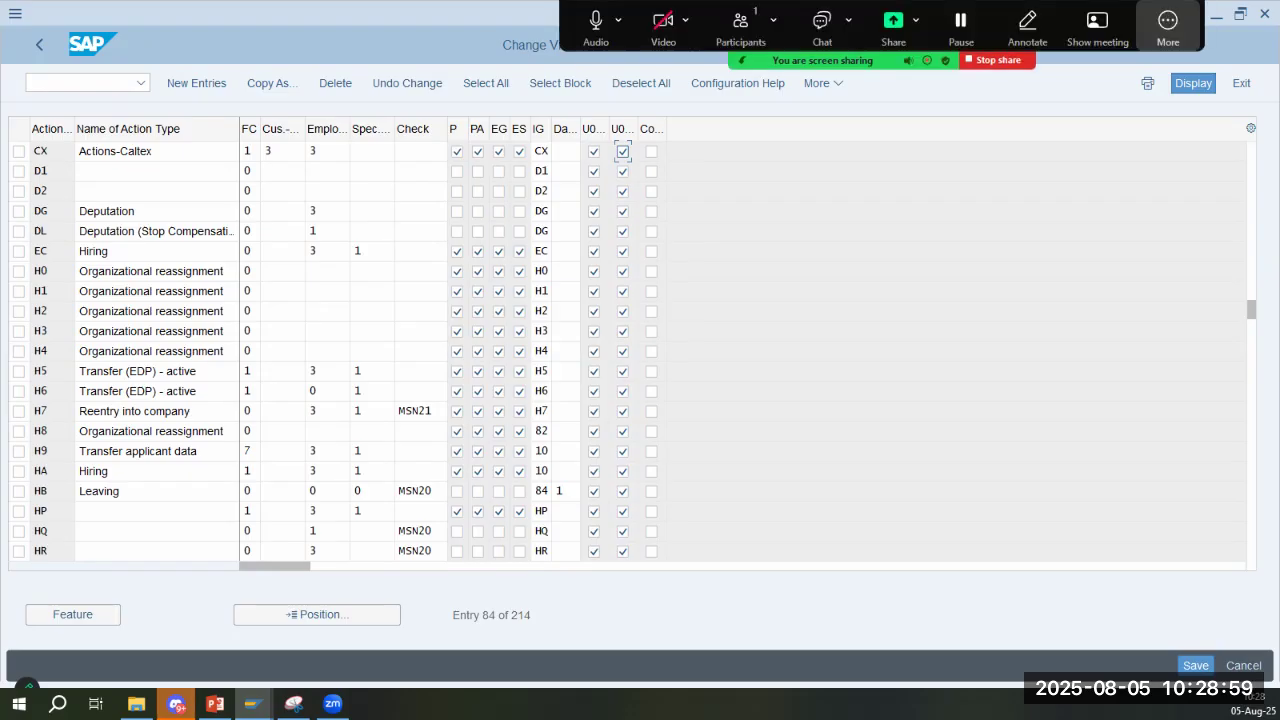
{"action": "left_click", "coordinate": [1168, 28]}
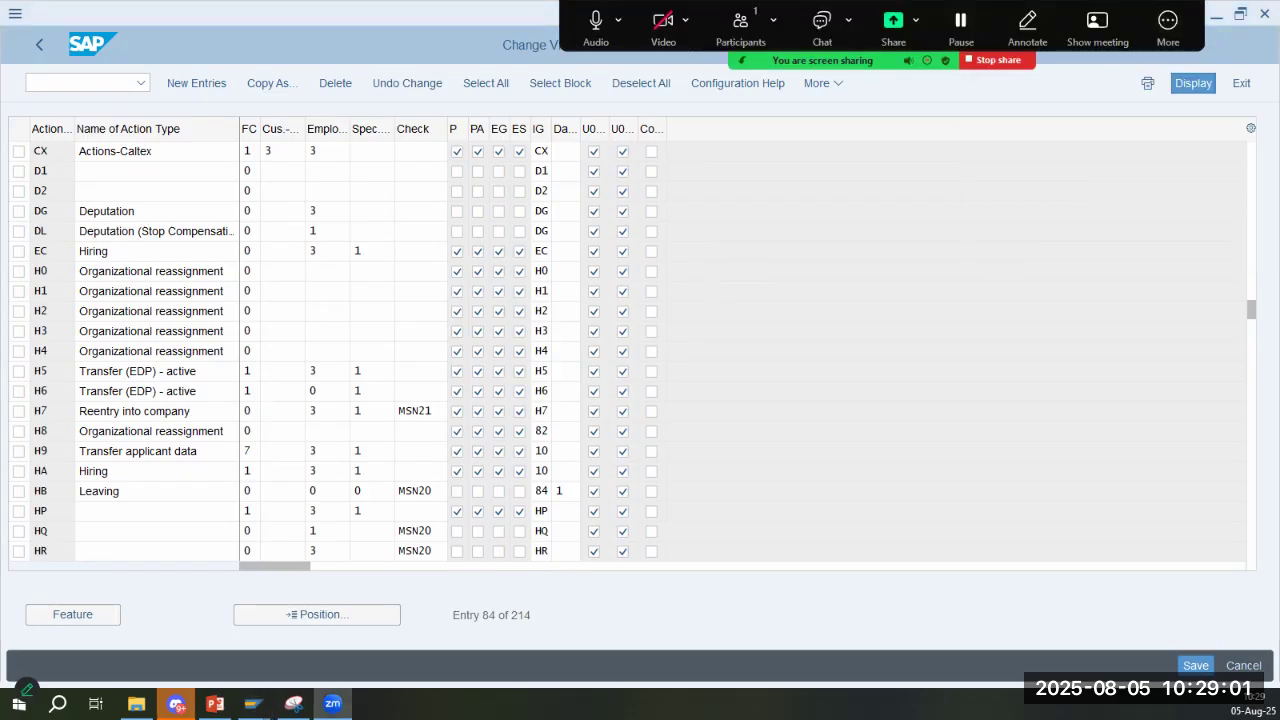
- Consult the slide's section on action reasons, leave the personnel action types and open the Create reasons for personnel actions activity
{"action": "key", "text": "alt+Tab"}
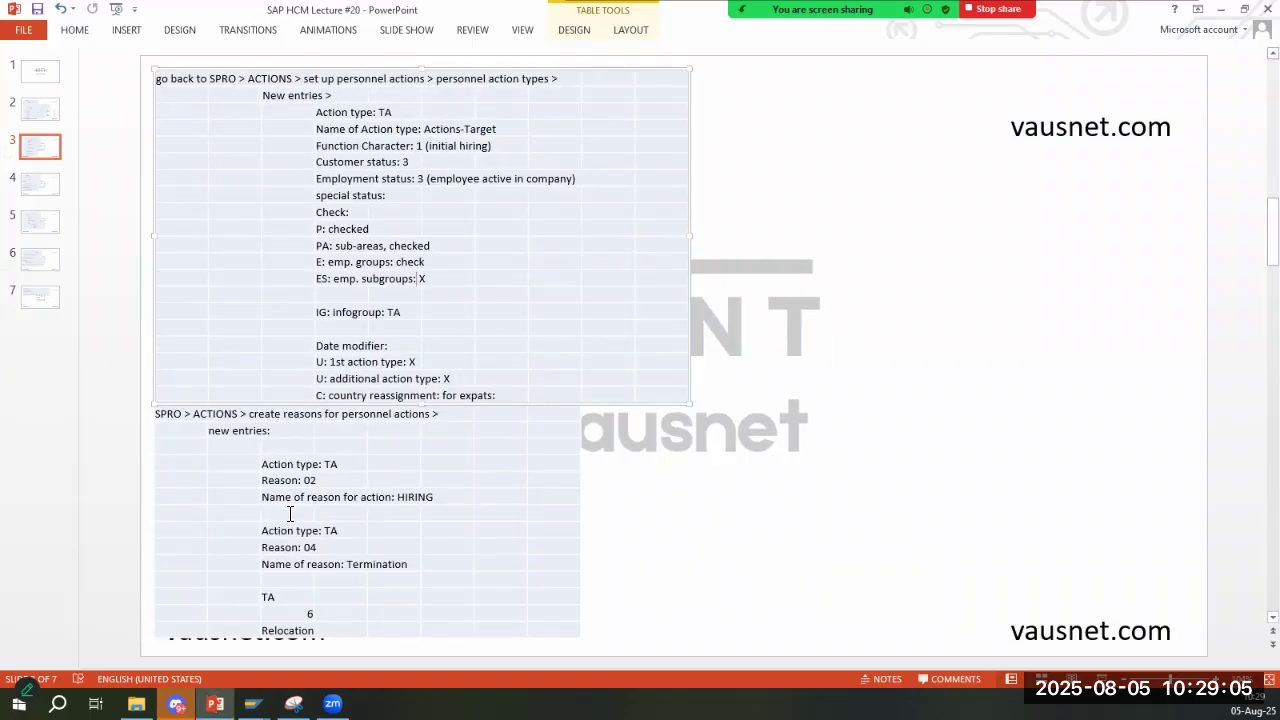
{"action": "left_click", "coordinate": [320, 481]}
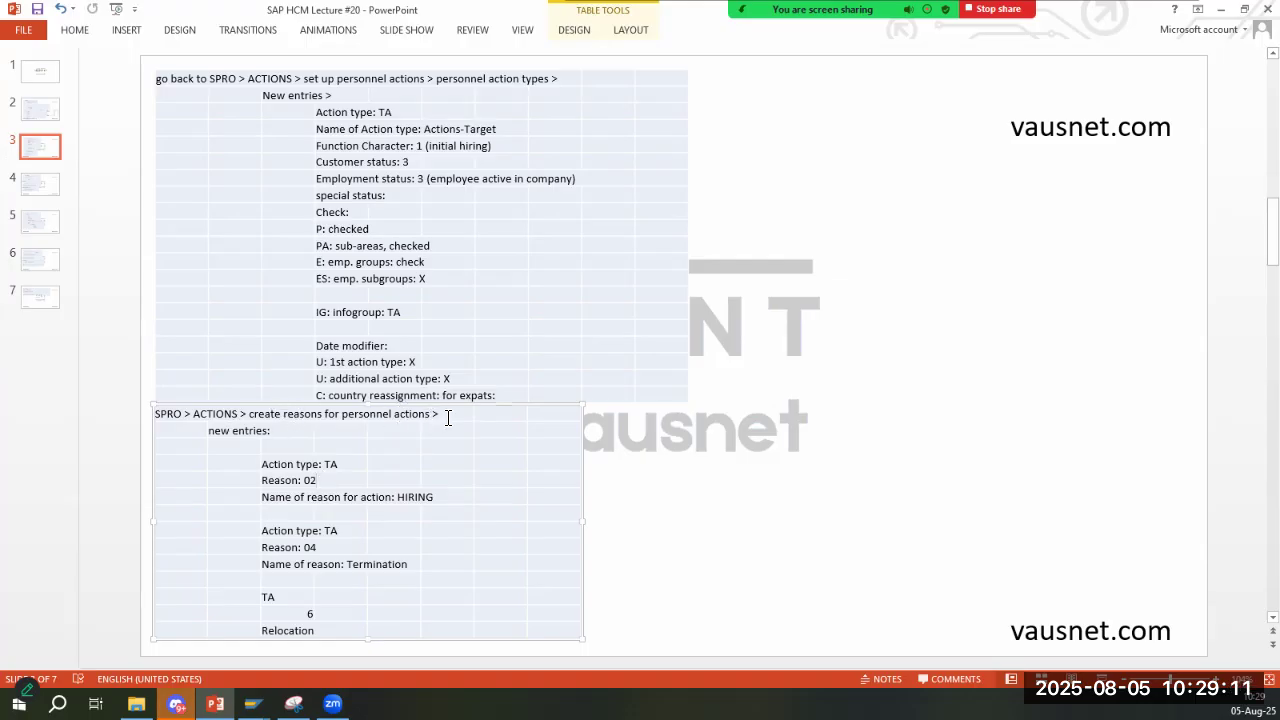
{"action": "key", "text": "alt+Tab"}
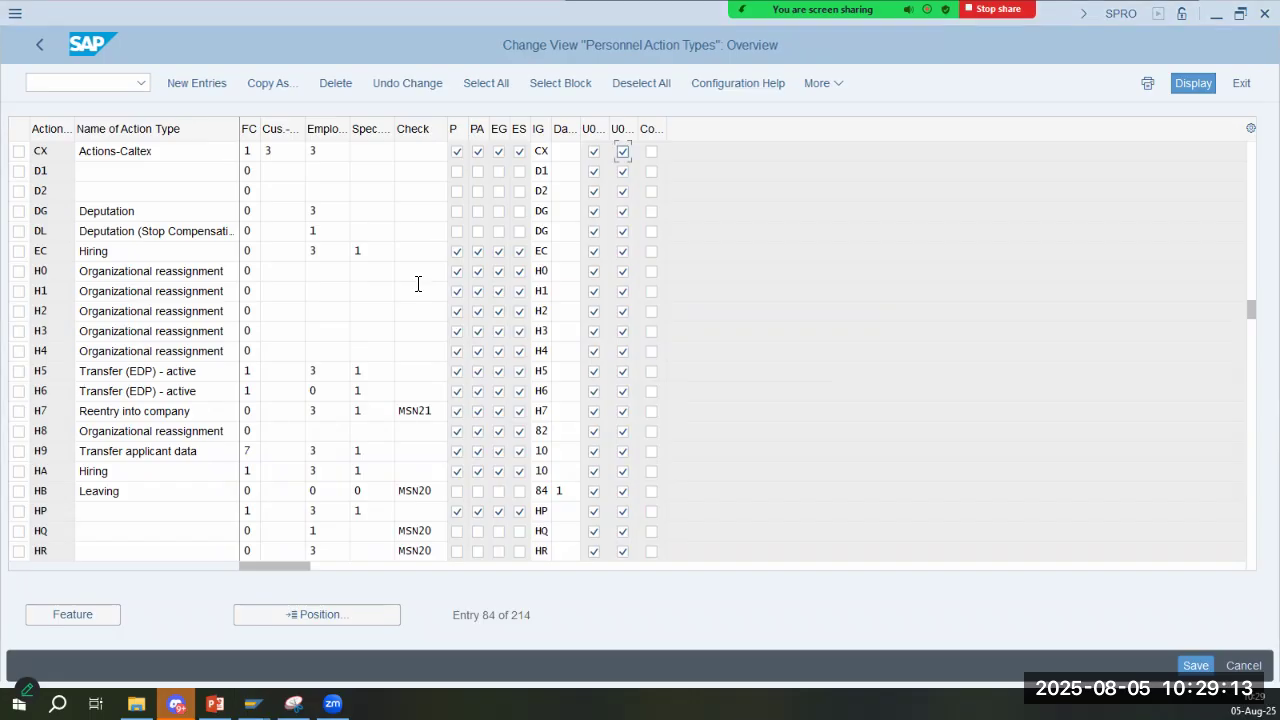
{"action": "left_click", "coordinate": [36, 50]}
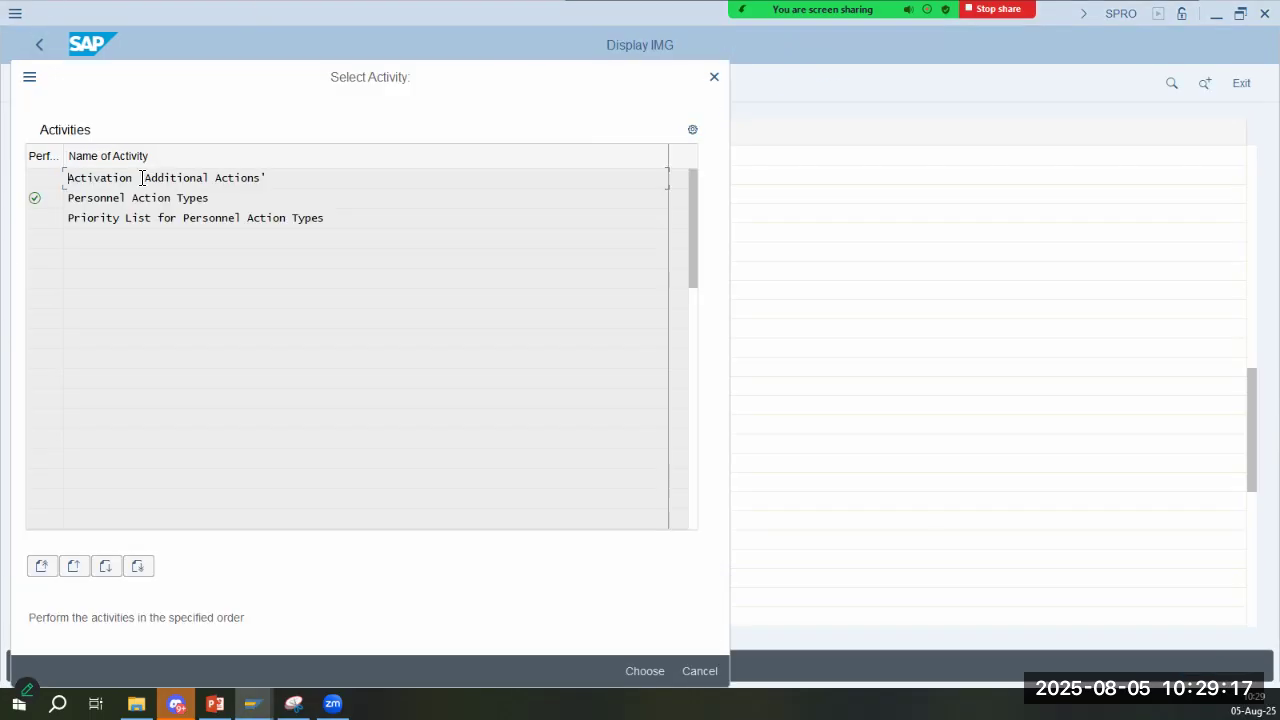
{"action": "left_click", "coordinate": [716, 84]}
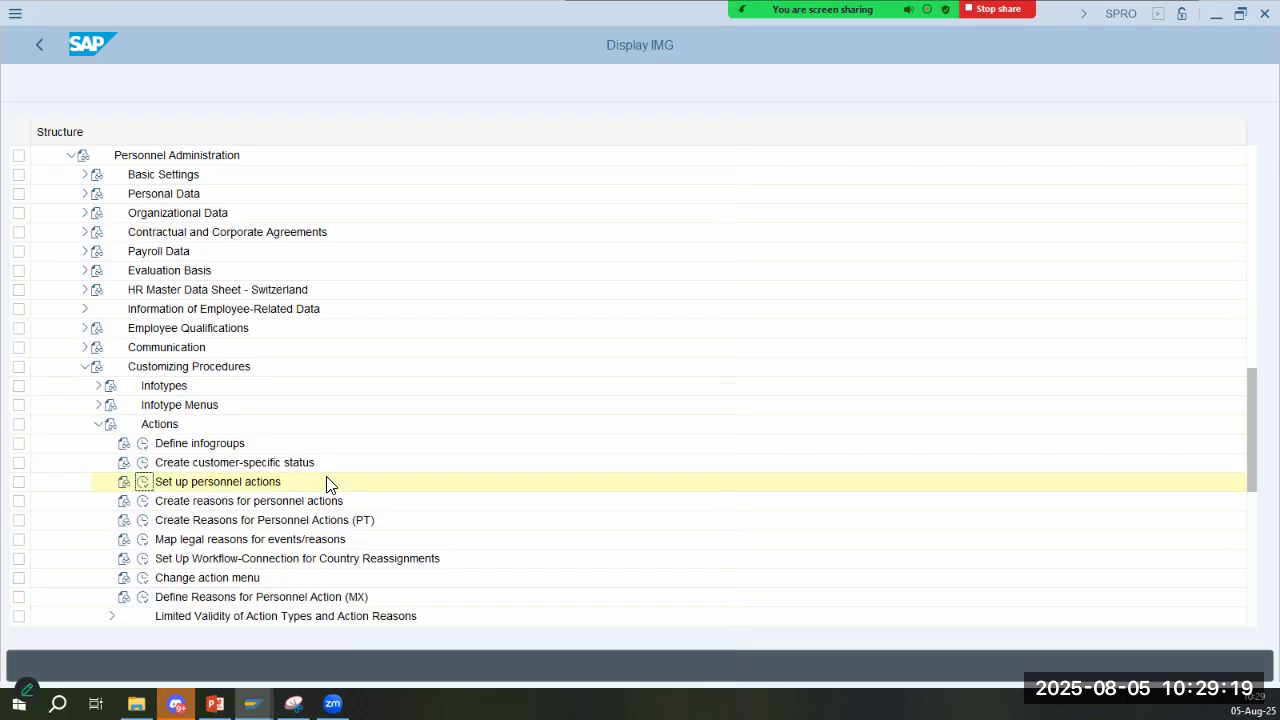
{"action": "left_click", "coordinate": [153, 507]}
{"action": "left_click", "coordinate": [144, 502]}
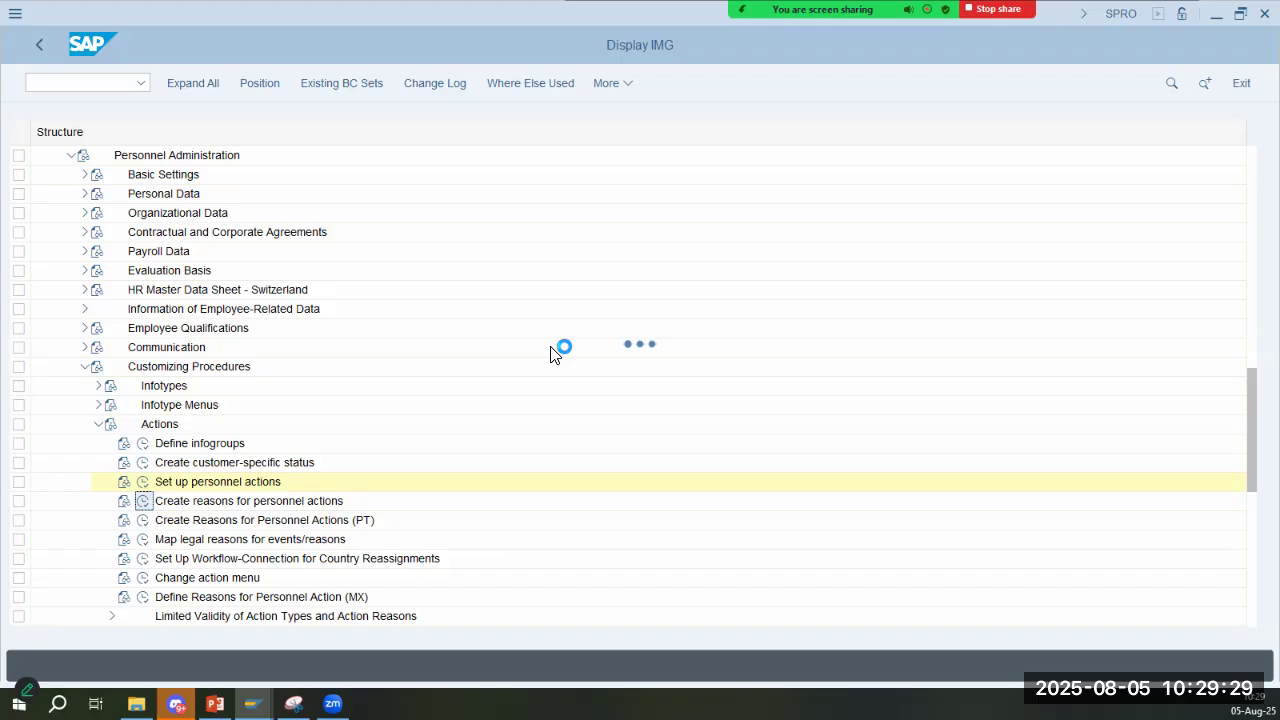
- Examine the reasons for action listed under Hiring and Organizational reassignment, with the slide's reason entries as reference
{"action": "key", "text": "alt+Tab"}
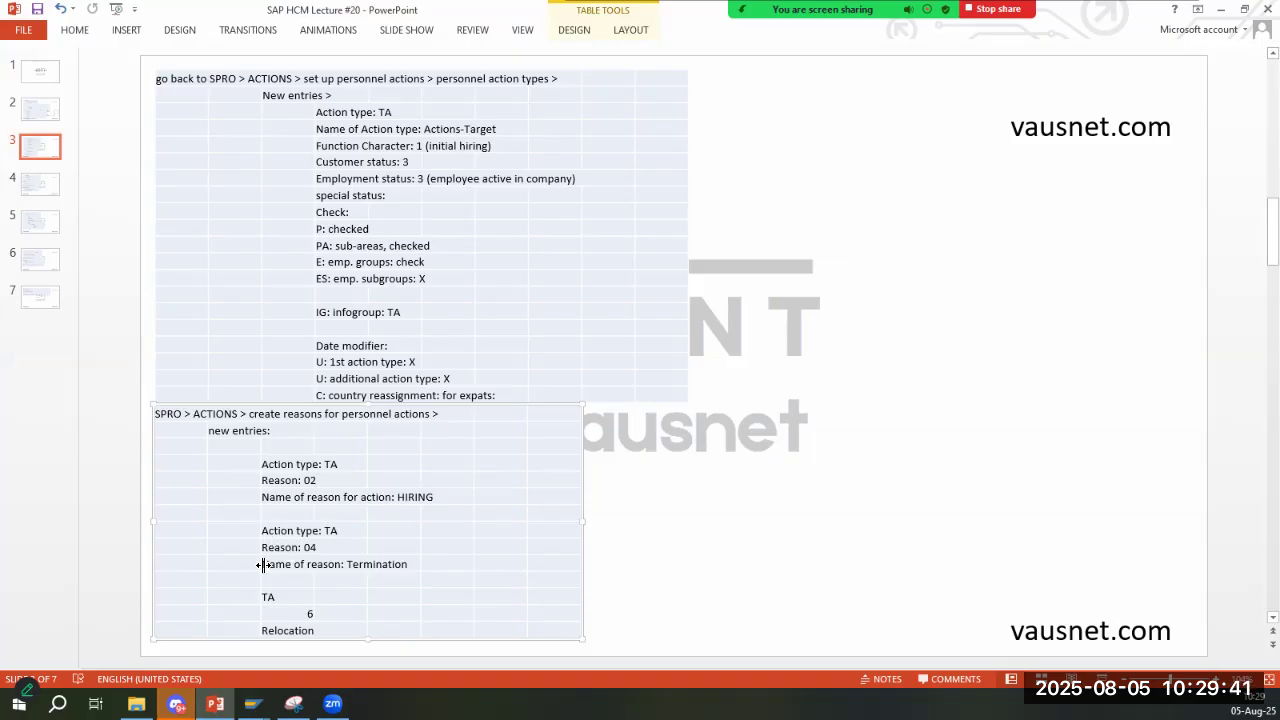
{"action": "key", "text": "alt+Tab"}
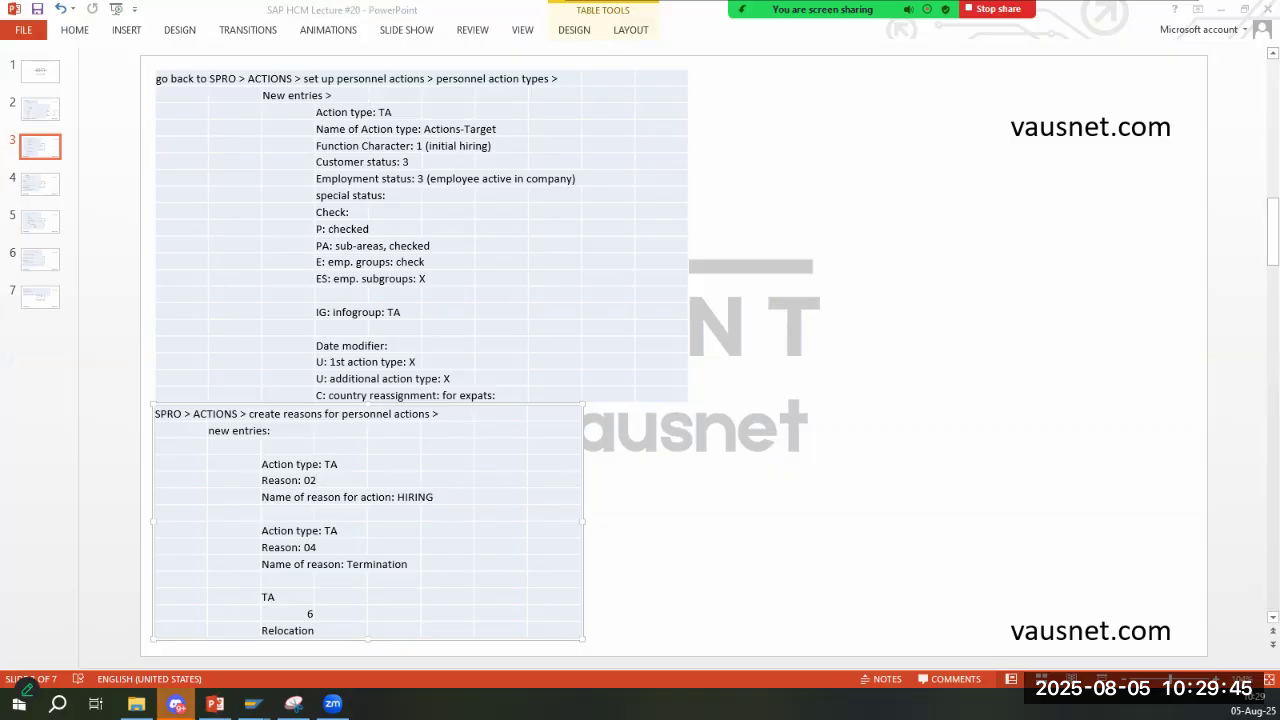
{"action": "key", "text": "alt+Tab"}
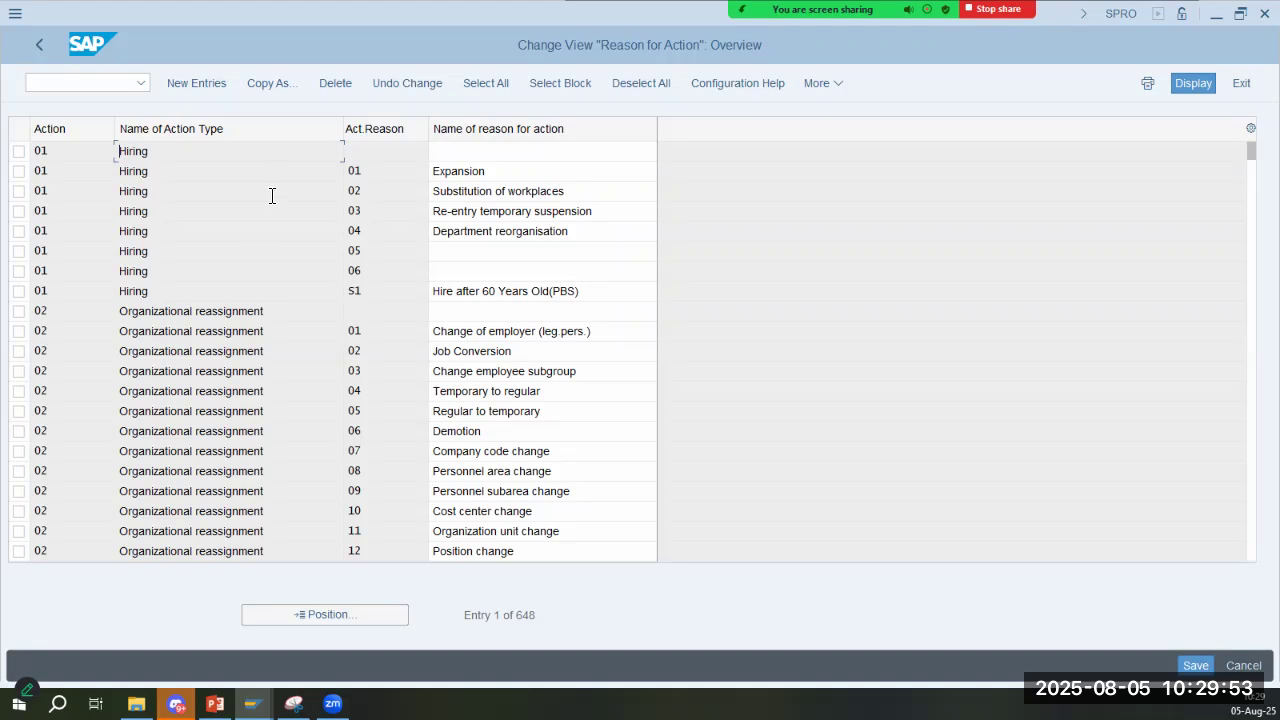
{"action": "left_click", "coordinate": [251, 291]}
{"action": "left_click", "coordinate": [474, 172]}
{"action": "left_click", "coordinate": [497, 191]}
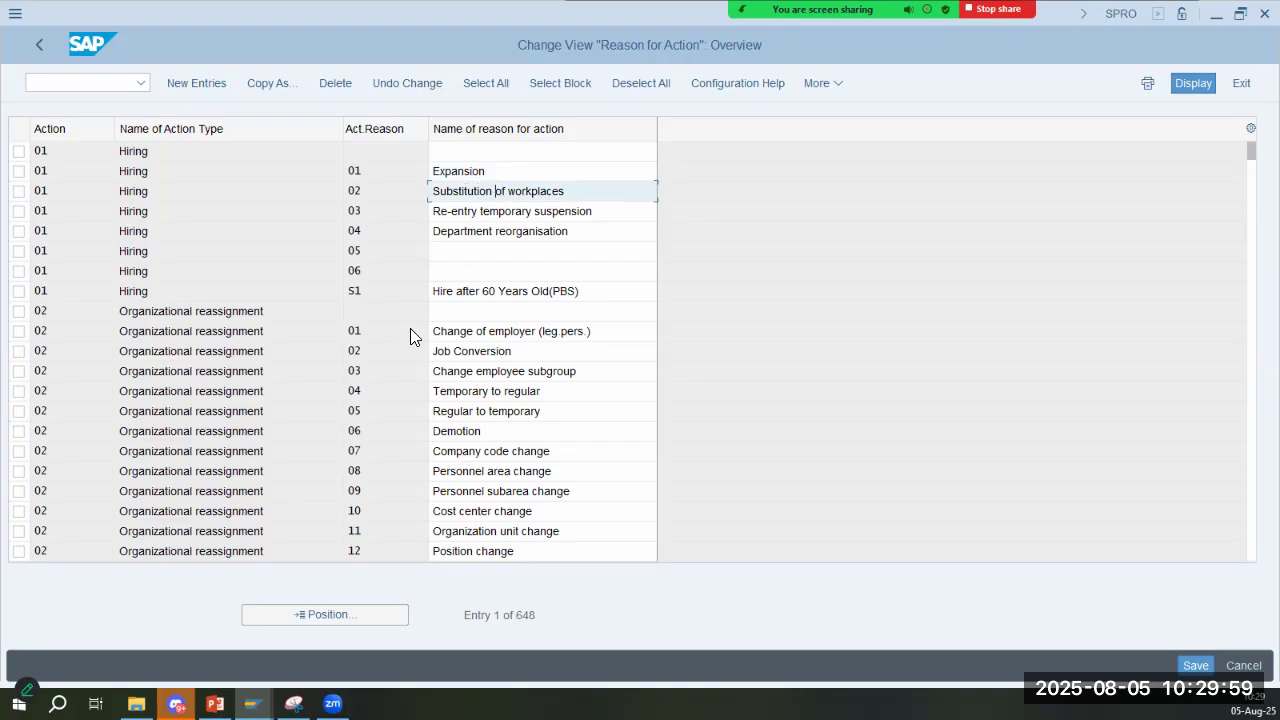
{"action": "left_click_drag", "start_coordinate": [180, 337], "coordinate": [311, 332]}
{"action": "left_click", "coordinate": [482, 352]}
{"action": "left_click_drag", "start_coordinate": [482, 352], "coordinate": [626, 391]}
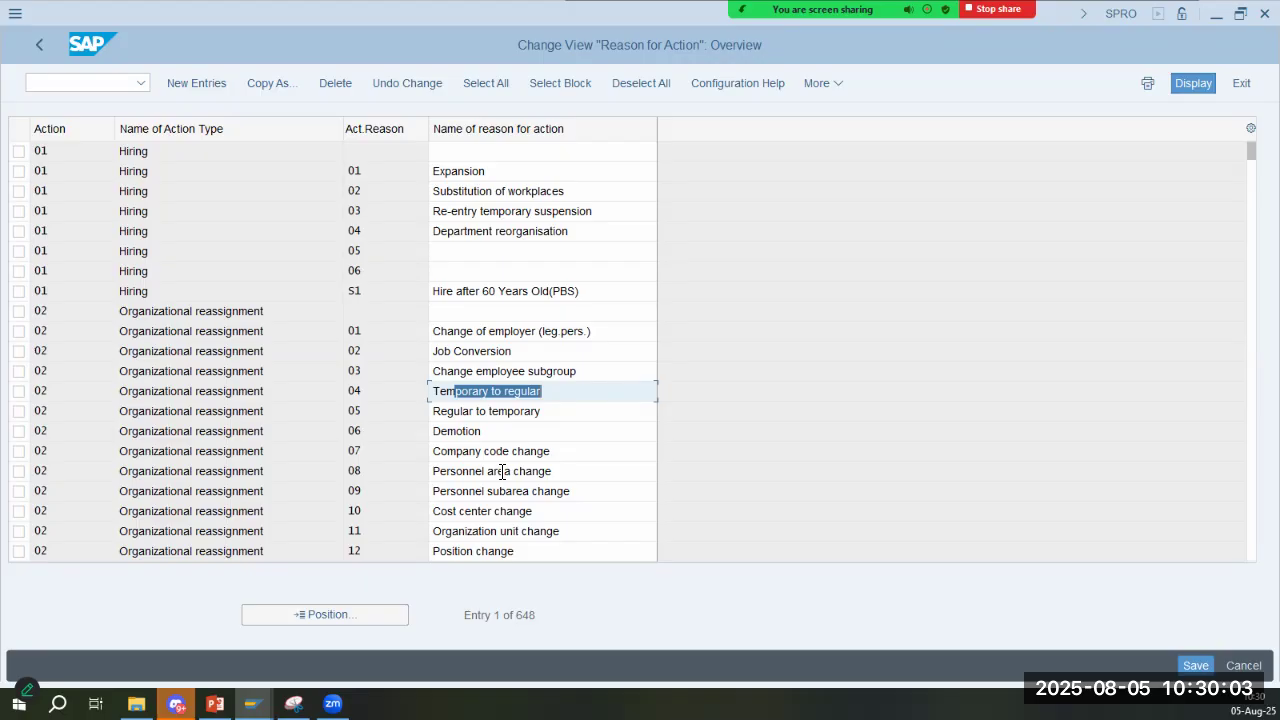
{"action": "left_click_drag", "start_coordinate": [455, 451], "coordinate": [548, 472]}
{"action": "left_click_drag", "start_coordinate": [455, 511], "coordinate": [540, 512]}
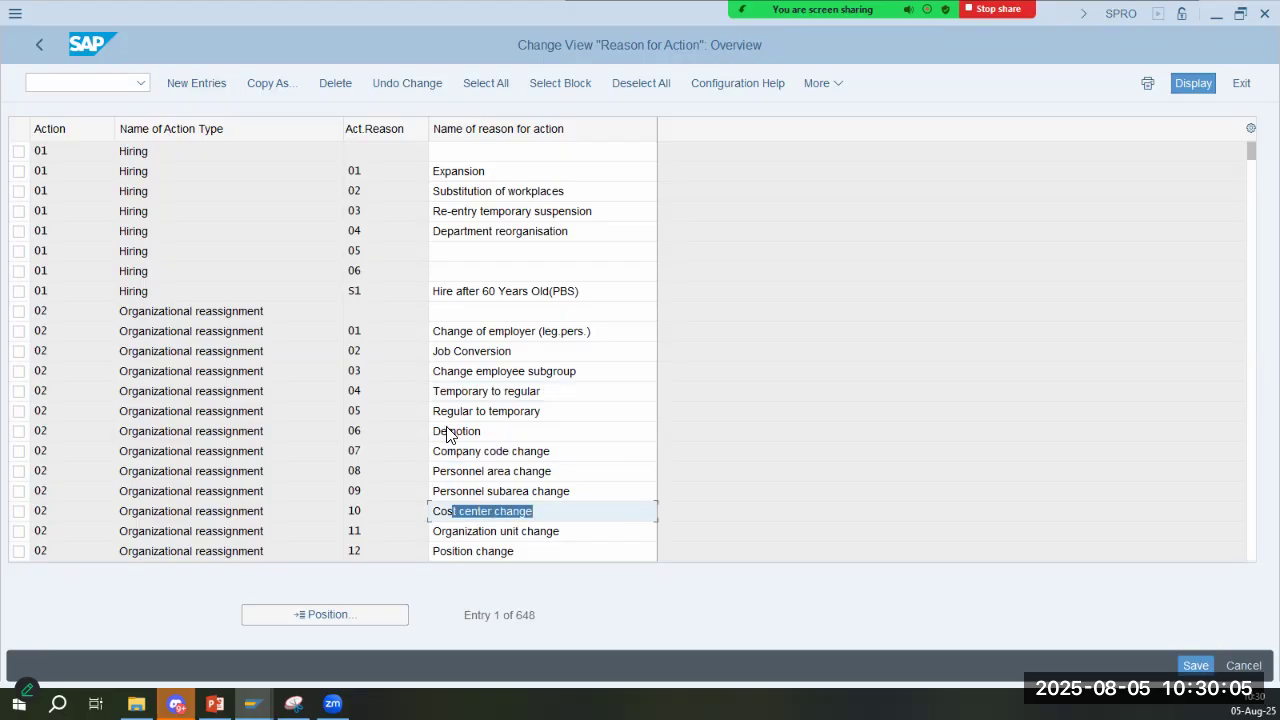
- Examine the reasons for action listed under action type 10, Leaving
{"action": "scroll", "coordinate": [237, 378], "scroll_direction": "down", "scroll_amount": 3}
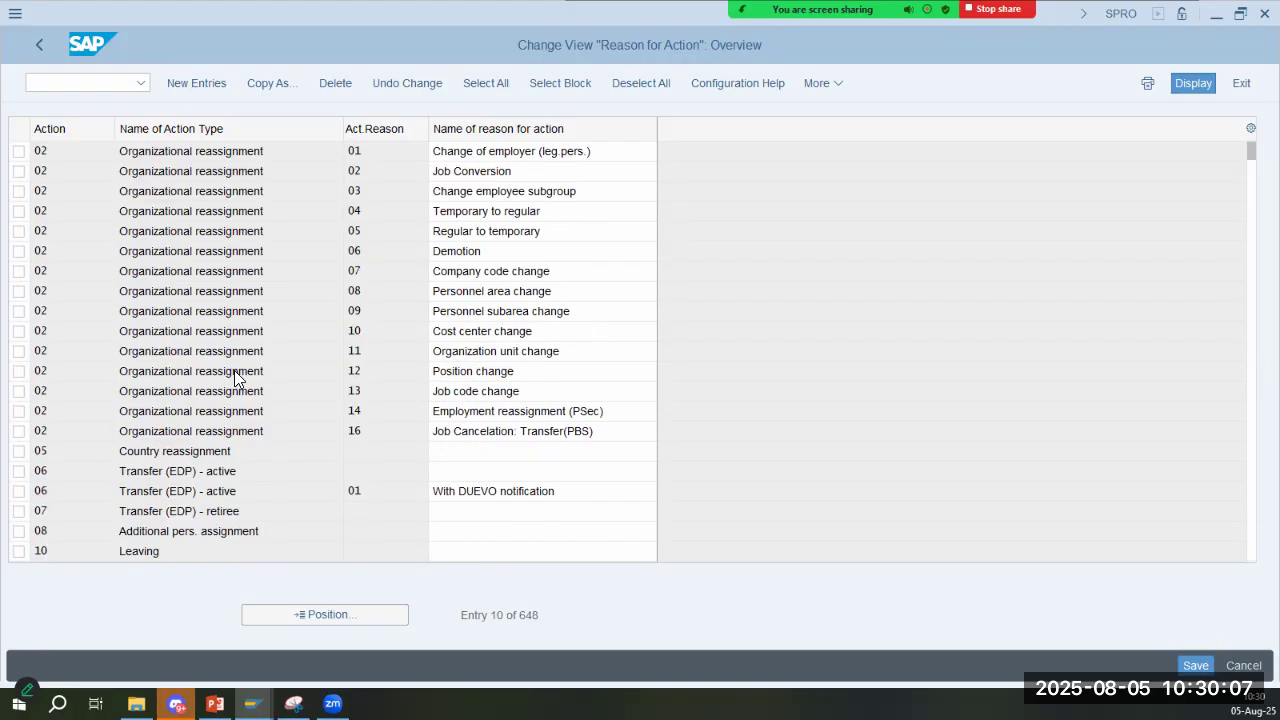
{"action": "scroll", "coordinate": [257, 380], "scroll_direction": "down", "scroll_amount": 1}
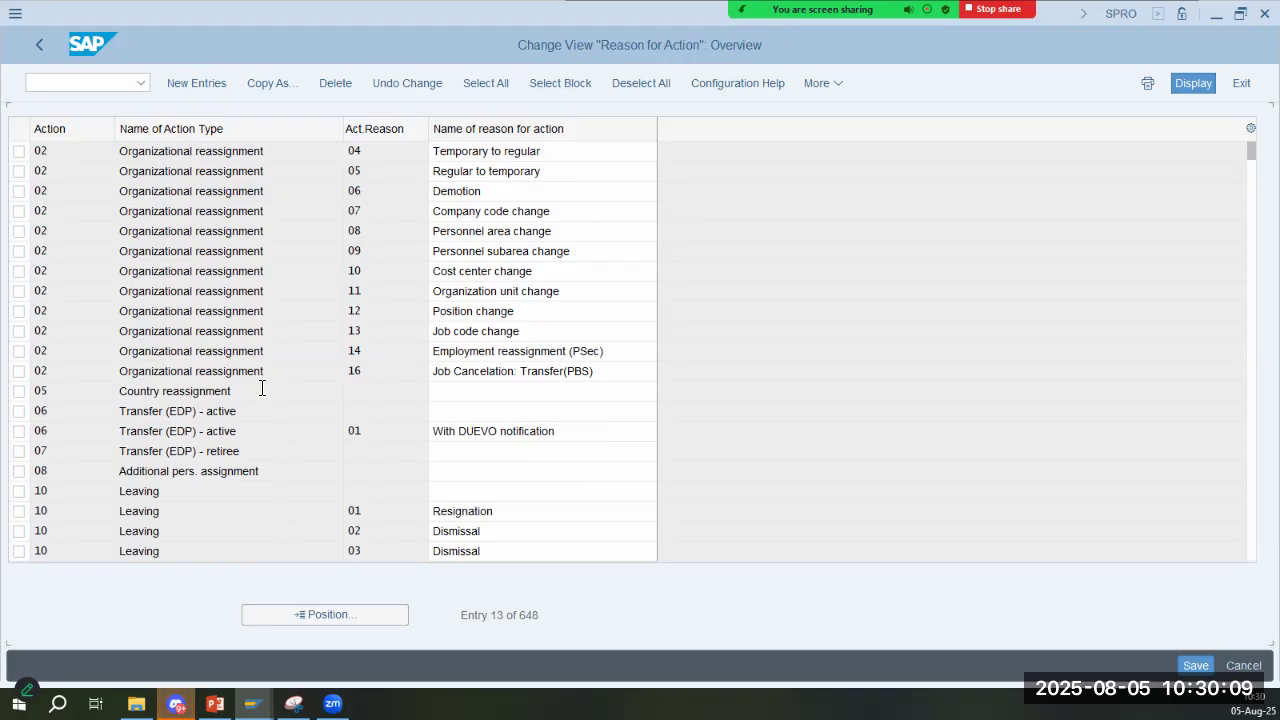
{"action": "scroll", "coordinate": [262, 388], "scroll_direction": "down", "scroll_amount": 1}
{"action": "left_click", "coordinate": [464, 452]}
{"action": "left_click", "coordinate": [477, 471]}
{"action": "left_click", "coordinate": [483, 492]}
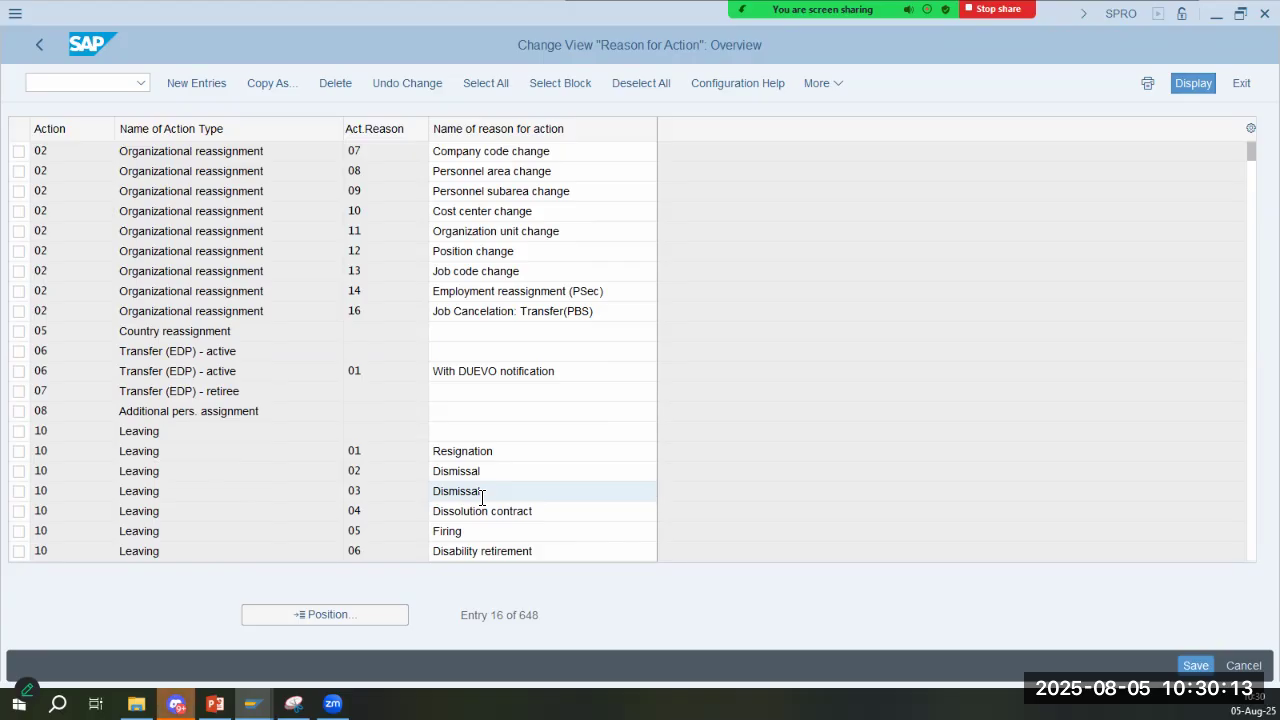
- Compare the existing reason for action entries with the slide's new reason entries for action type TA
{"action": "key", "text": "alt+Tab"}
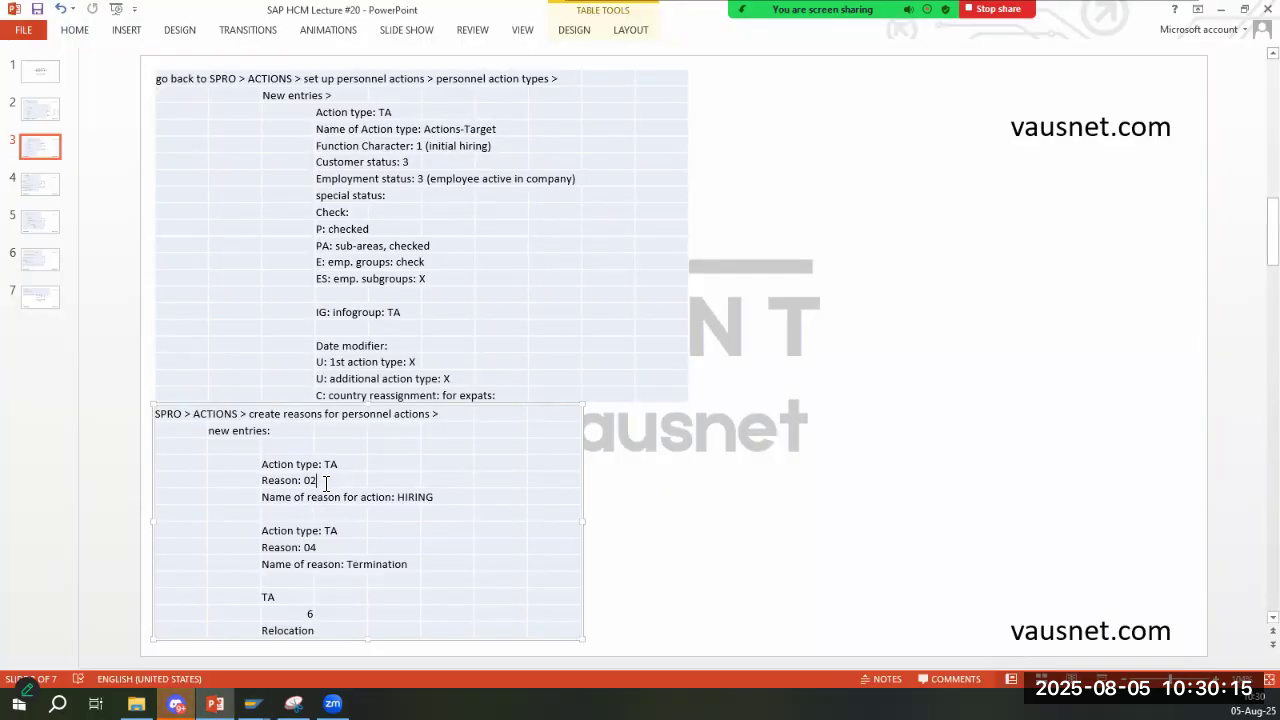
{"action": "key", "text": "alt+Tab"}
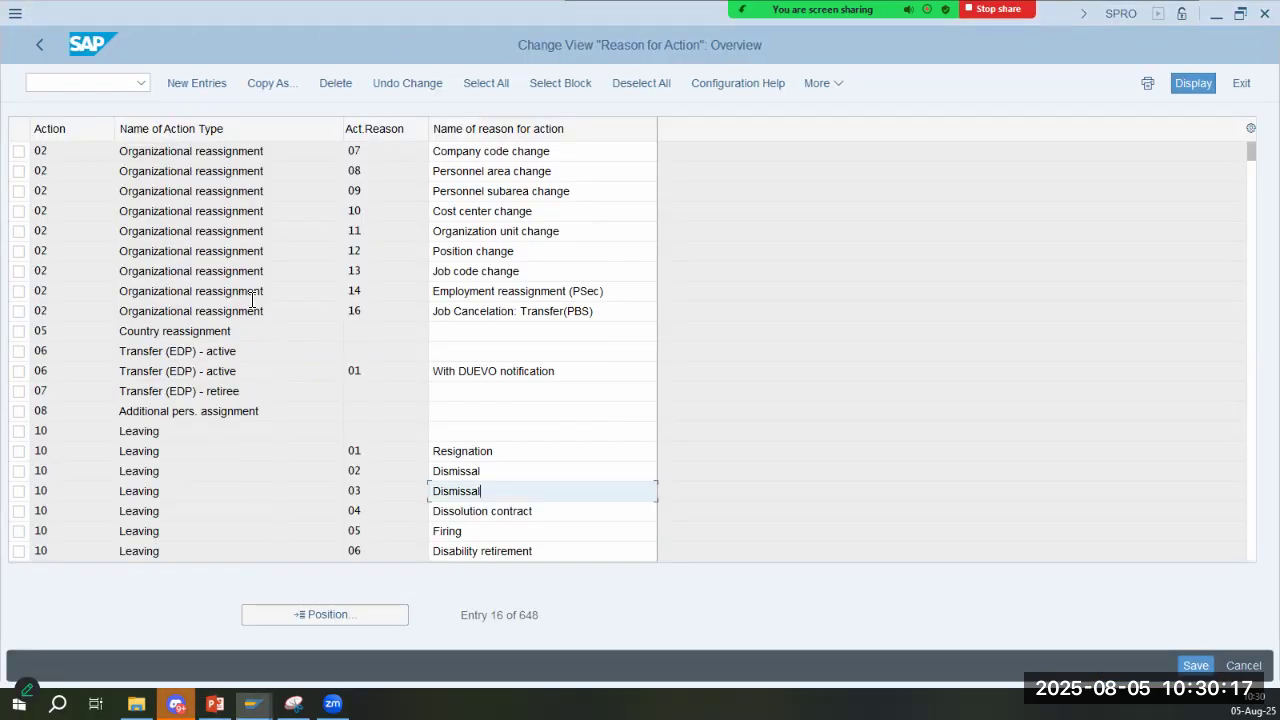
{"action": "left_click", "coordinate": [280, 211]}
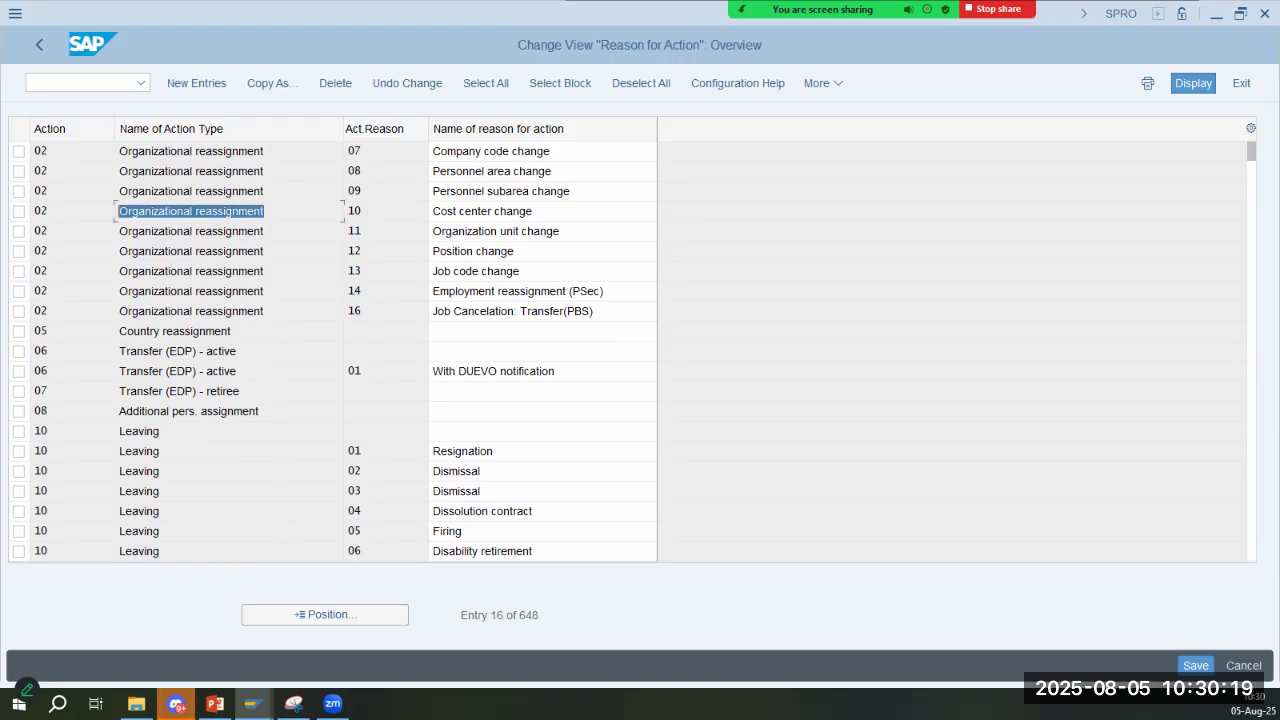
{"action": "key", "text": "alt+Tab"}
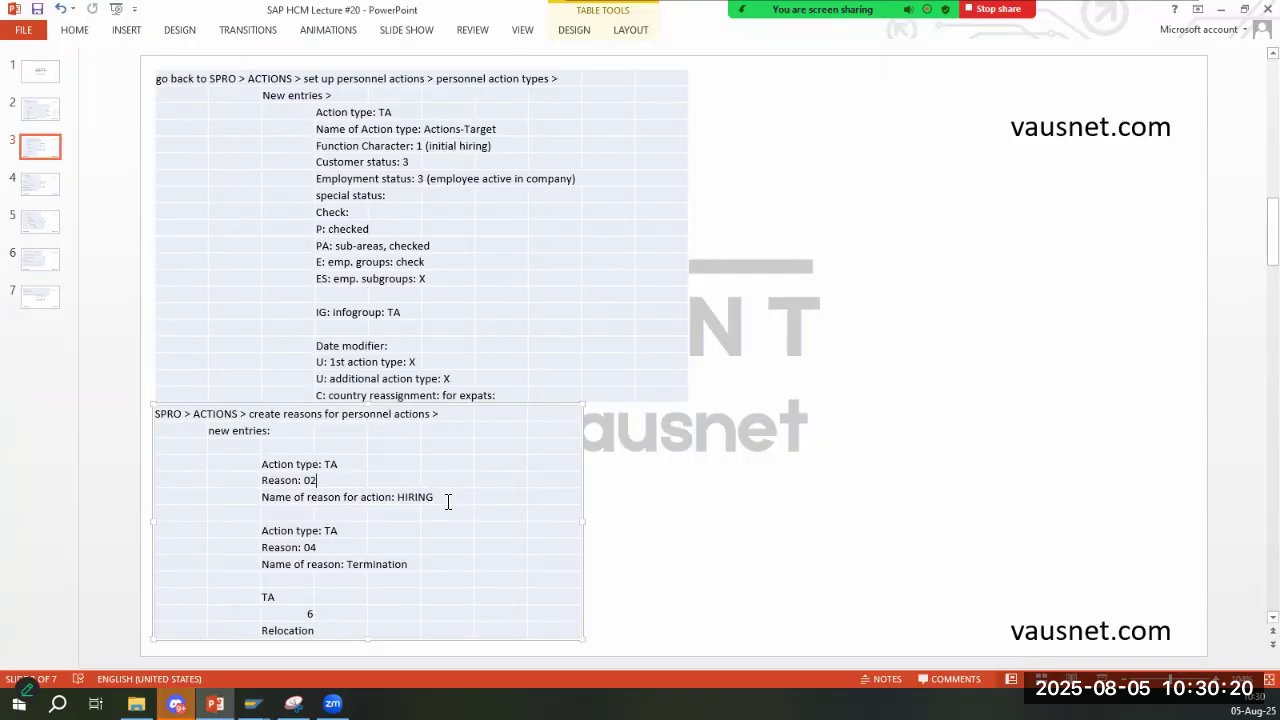
- Change the slide's HIRING reason for action type TA to 01 and return to SAP
{"action": "double_click", "coordinate": [310, 480]}
{"action": "type", "text": "0"}
{"action": "key", "text": "alt+Tab"}
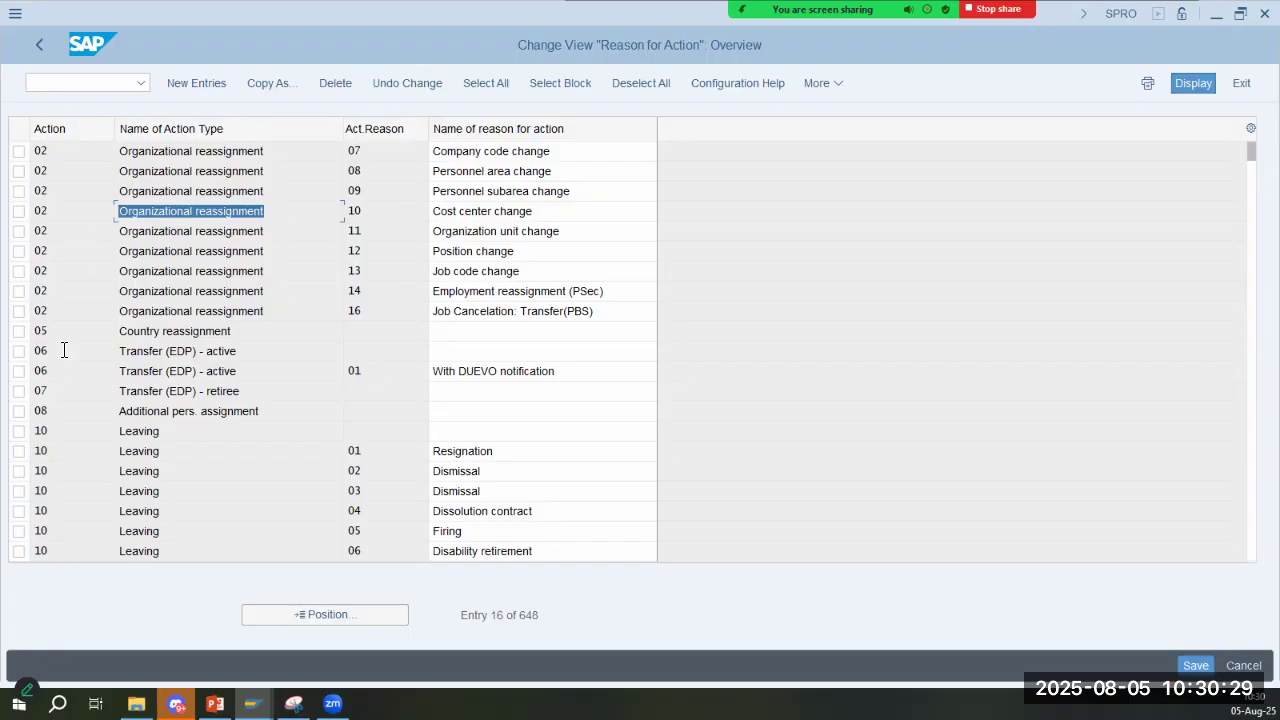
{"action": "left_click", "coordinate": [204, 76]}
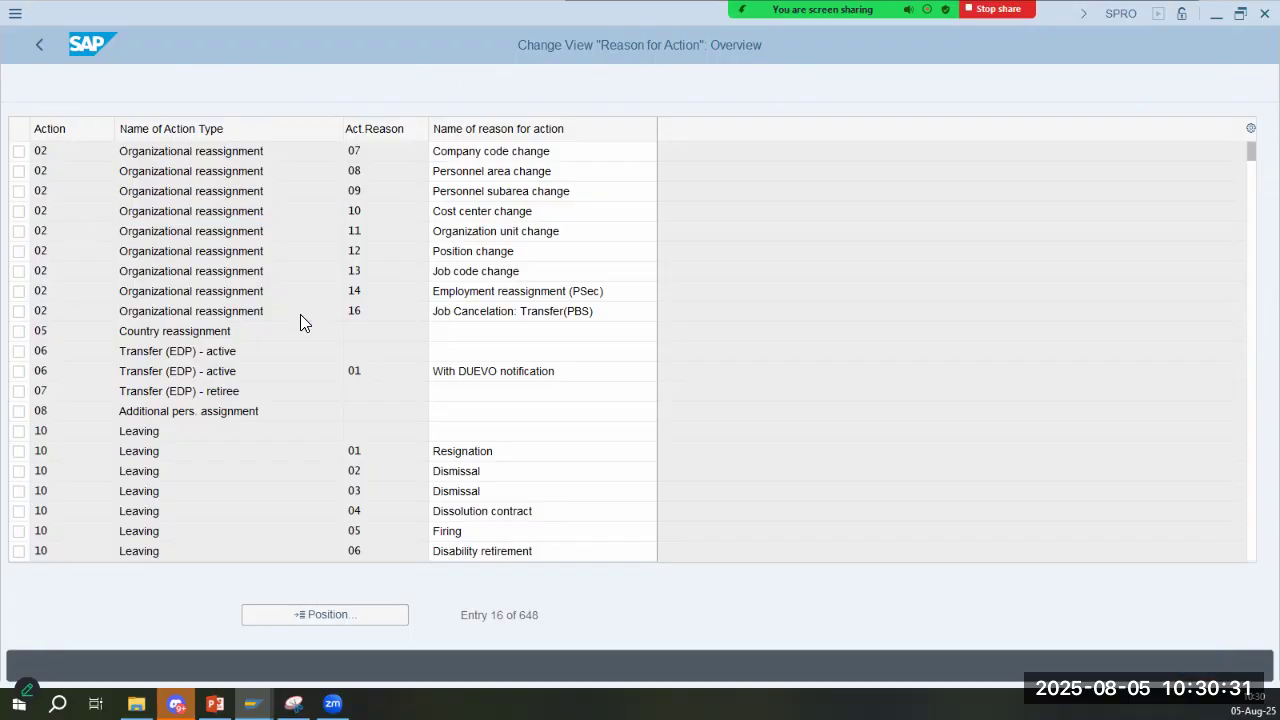
{"action": "type", "text": "04"}
{"action": "key", "text": "Tab"}
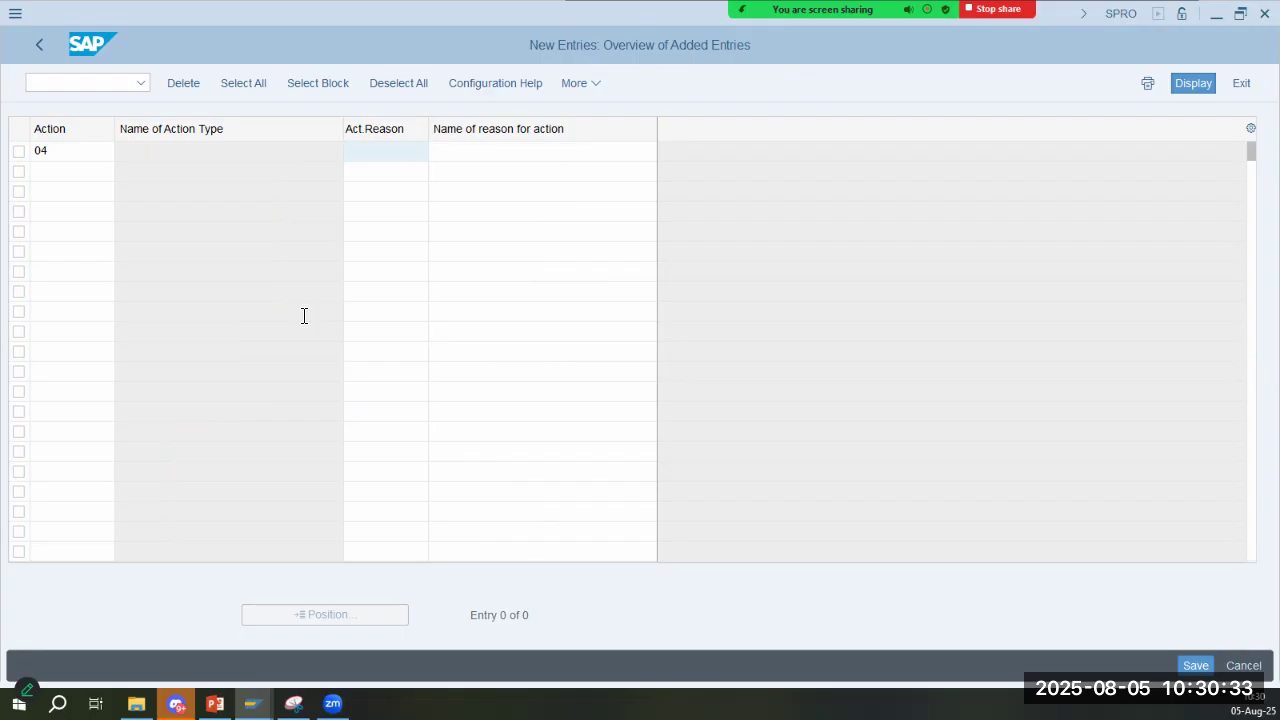
{"action": "key", "text": "alt+Tab"}
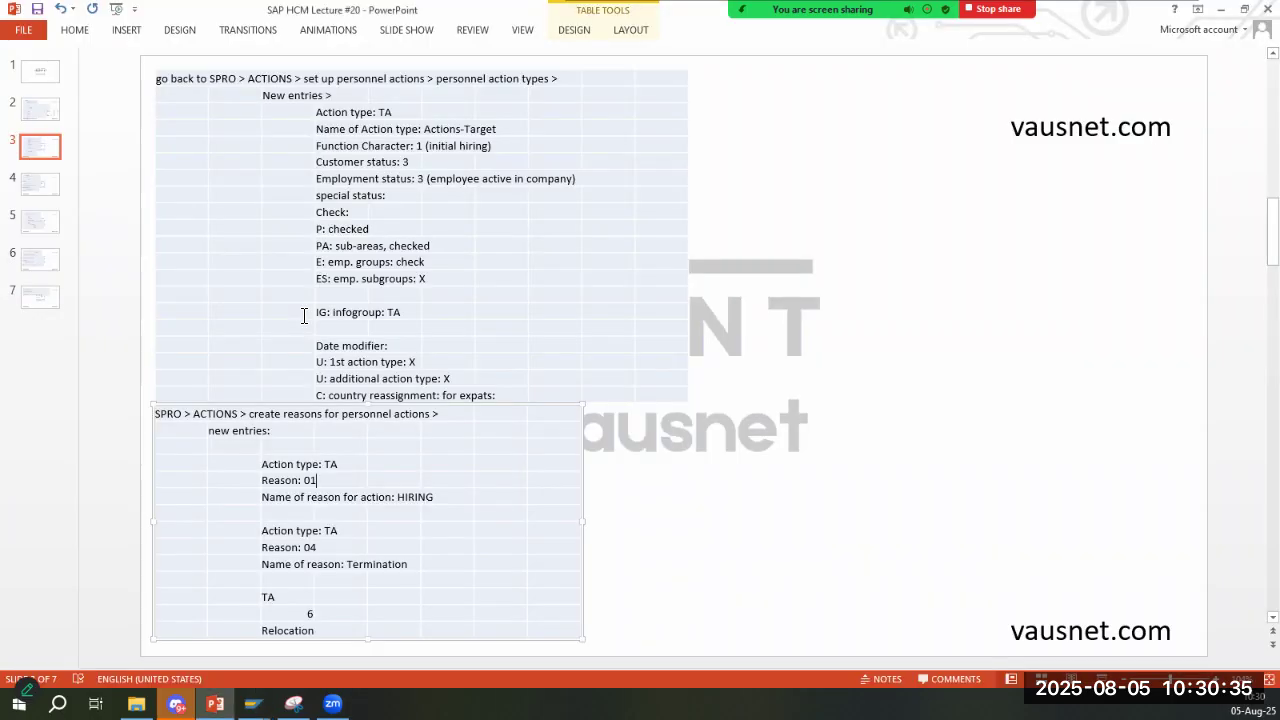
{"action": "key", "text": "alt+Tab"}
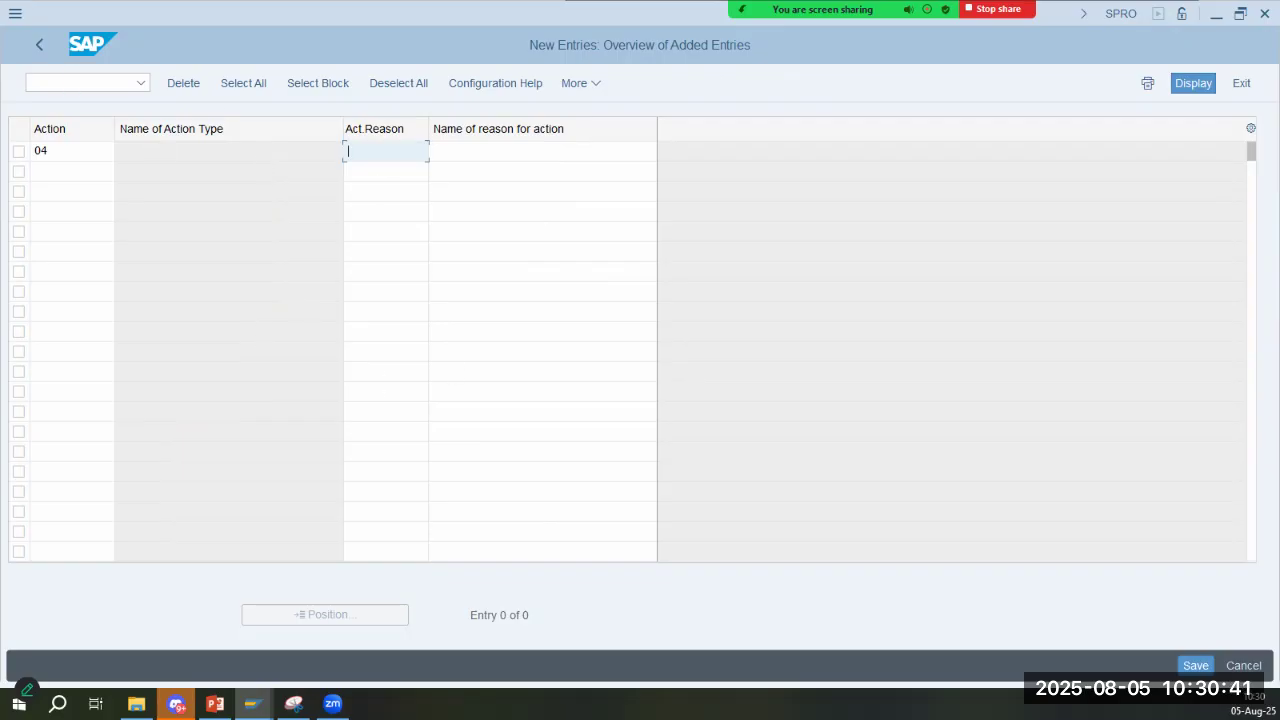
{"action": "key", "text": "Return"}
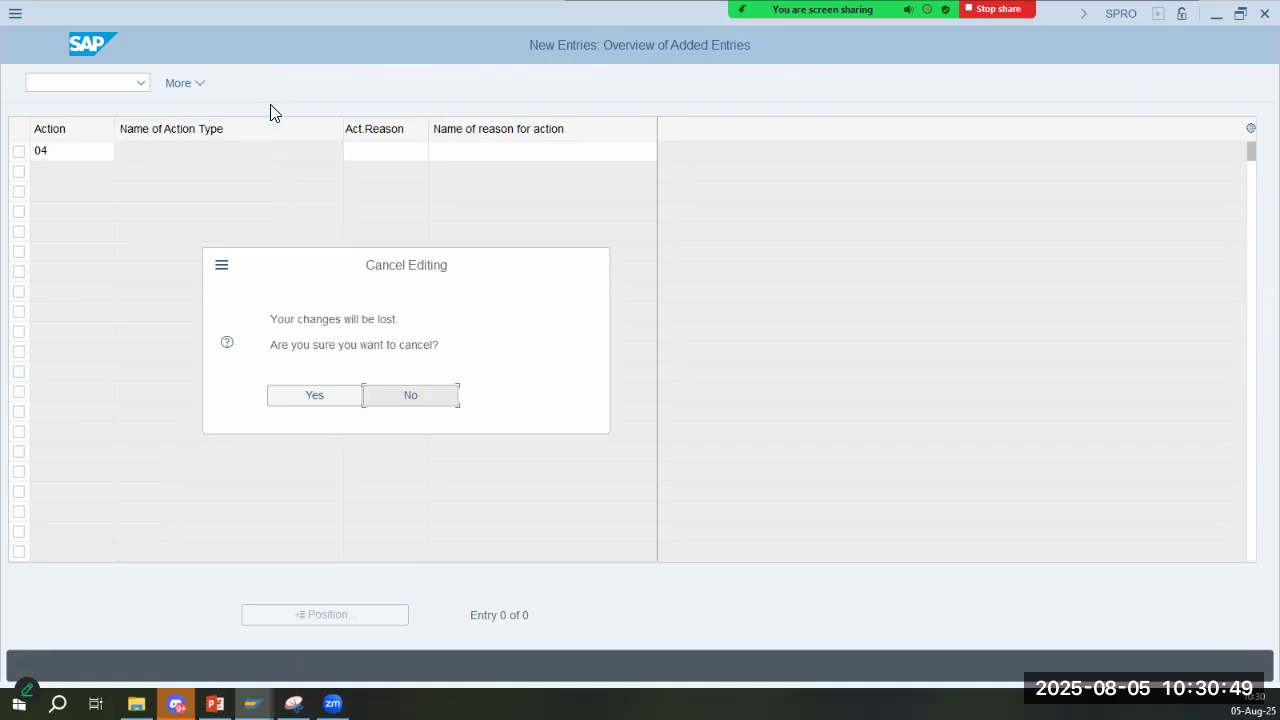
{"action": "left_click", "coordinate": [340, 401]}
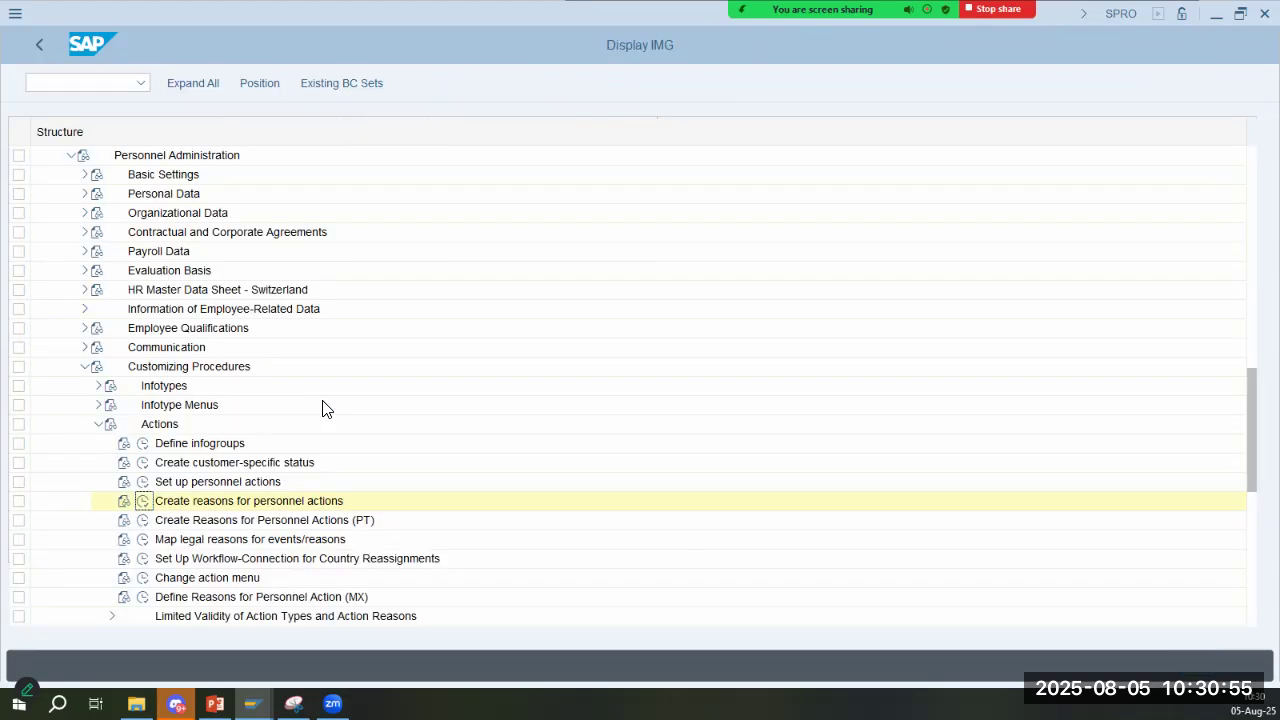
- Reopen the Create reasons for personnel actions activity and compare the Hiring reasons with the slide's reason entries
{"action": "left_click", "coordinate": [143, 500]}
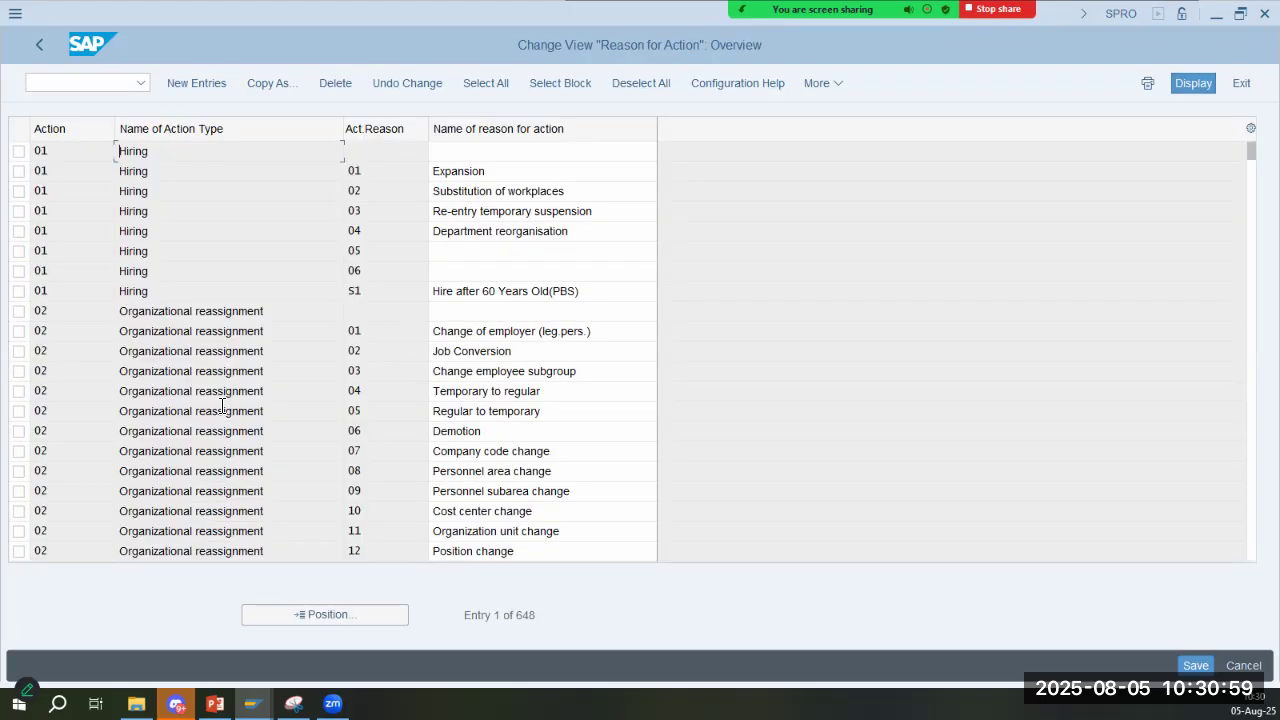
{"action": "left_click", "coordinate": [472, 172]}
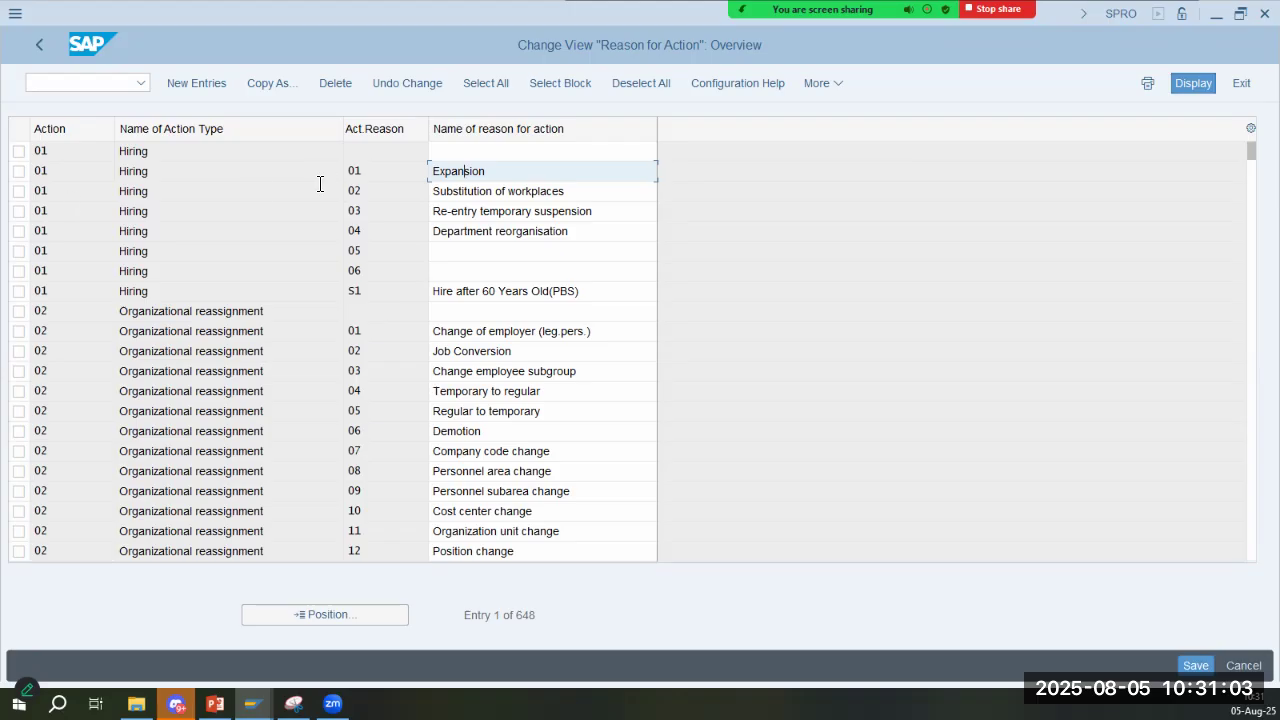
{"action": "left_click", "coordinate": [98, 195]}
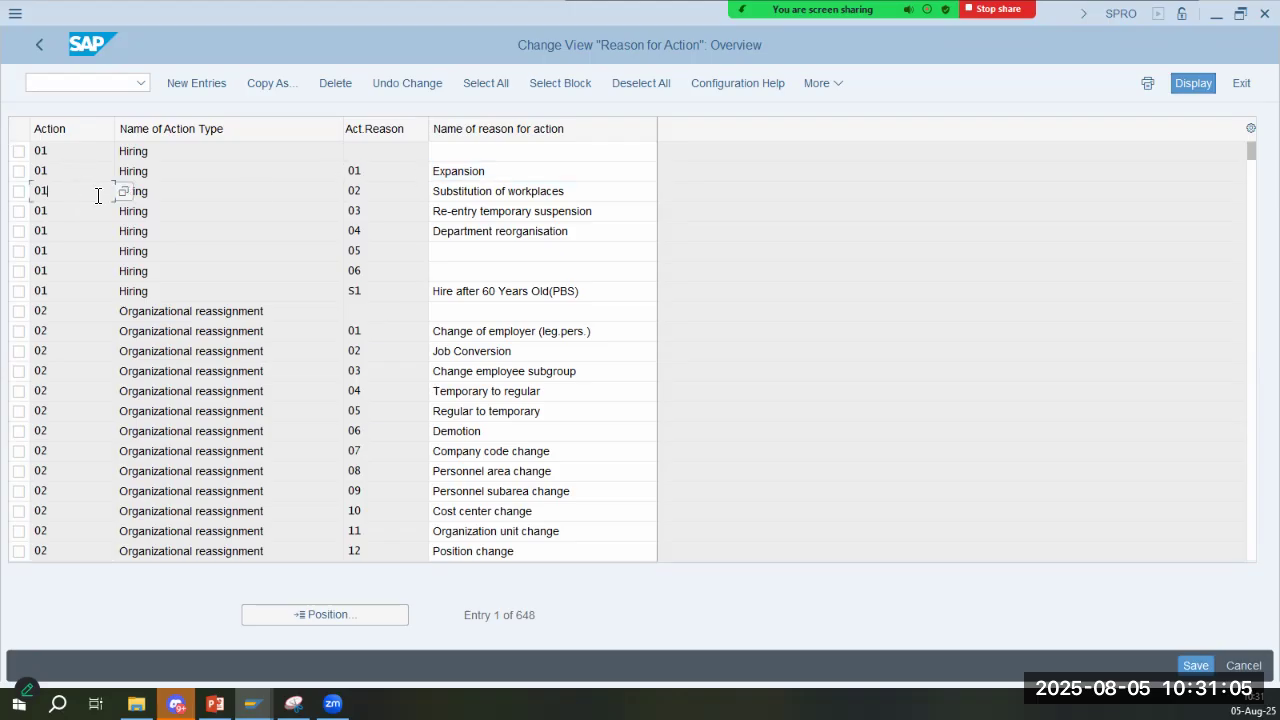
{"action": "left_click", "coordinate": [394, 174]}
{"action": "key", "text": "alt+Tab"}
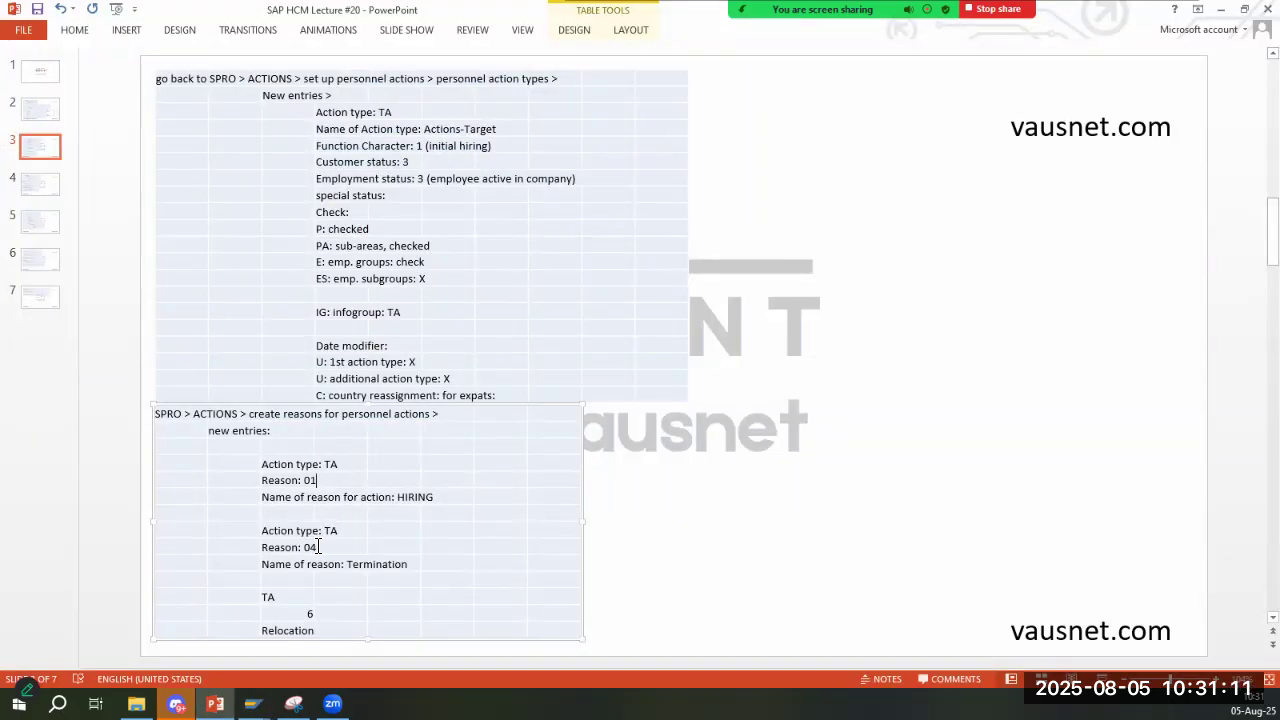
{"action": "key", "text": "alt+Tab"}
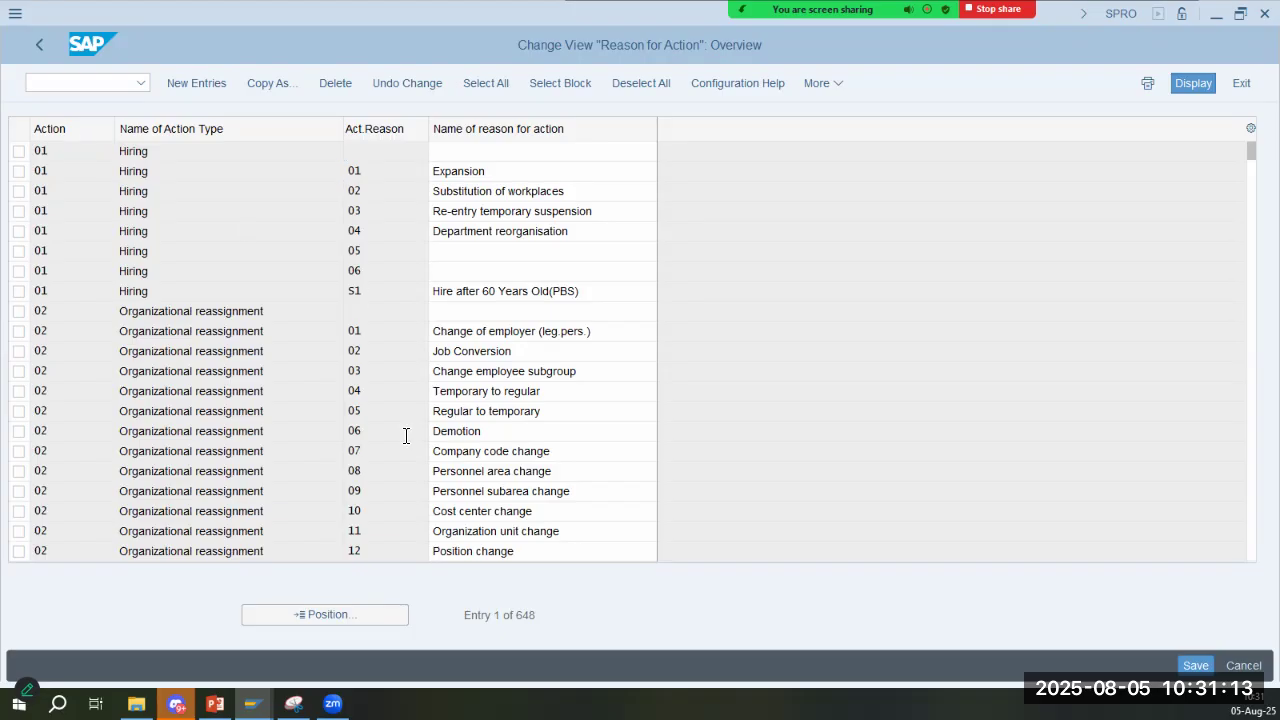
- Restore the slide's HIRING reason for action type TA to 02 and go back to the SAP reasons overview
{"action": "key", "text": "alt+Tab"}
{"action": "left_click", "coordinate": [353, 485]}
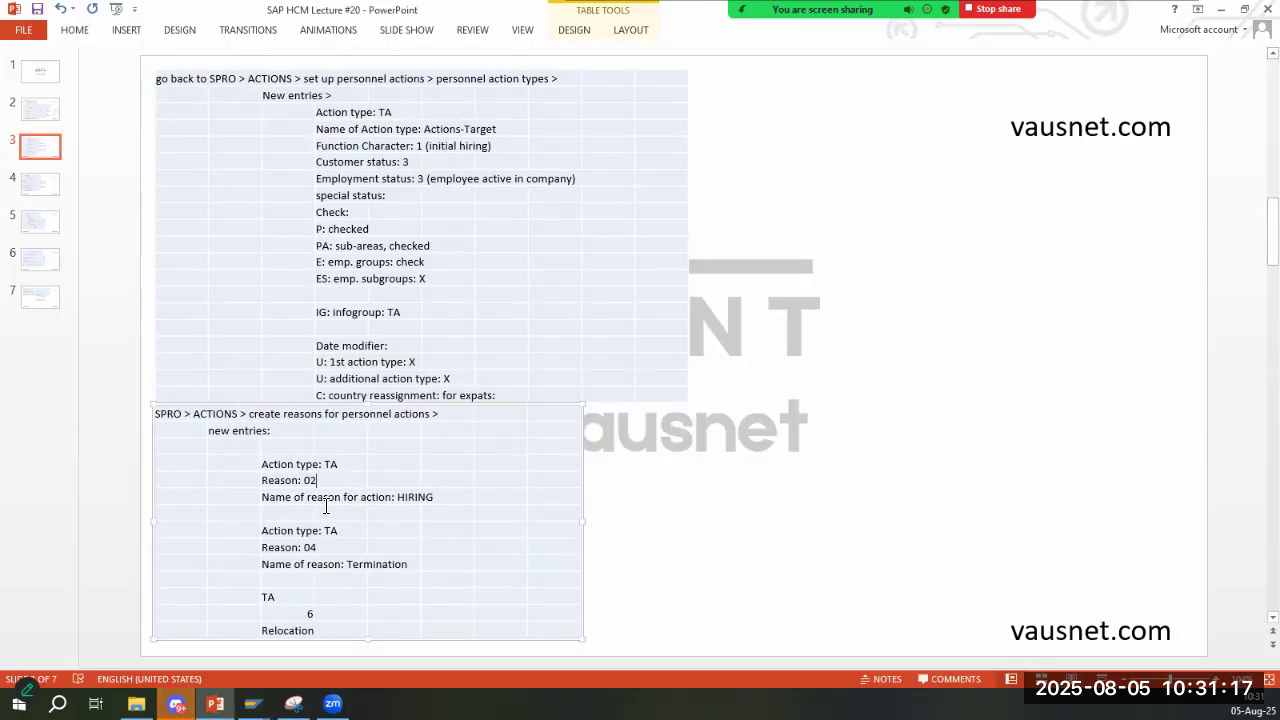
{"action": "key", "text": "alt+Tab"}
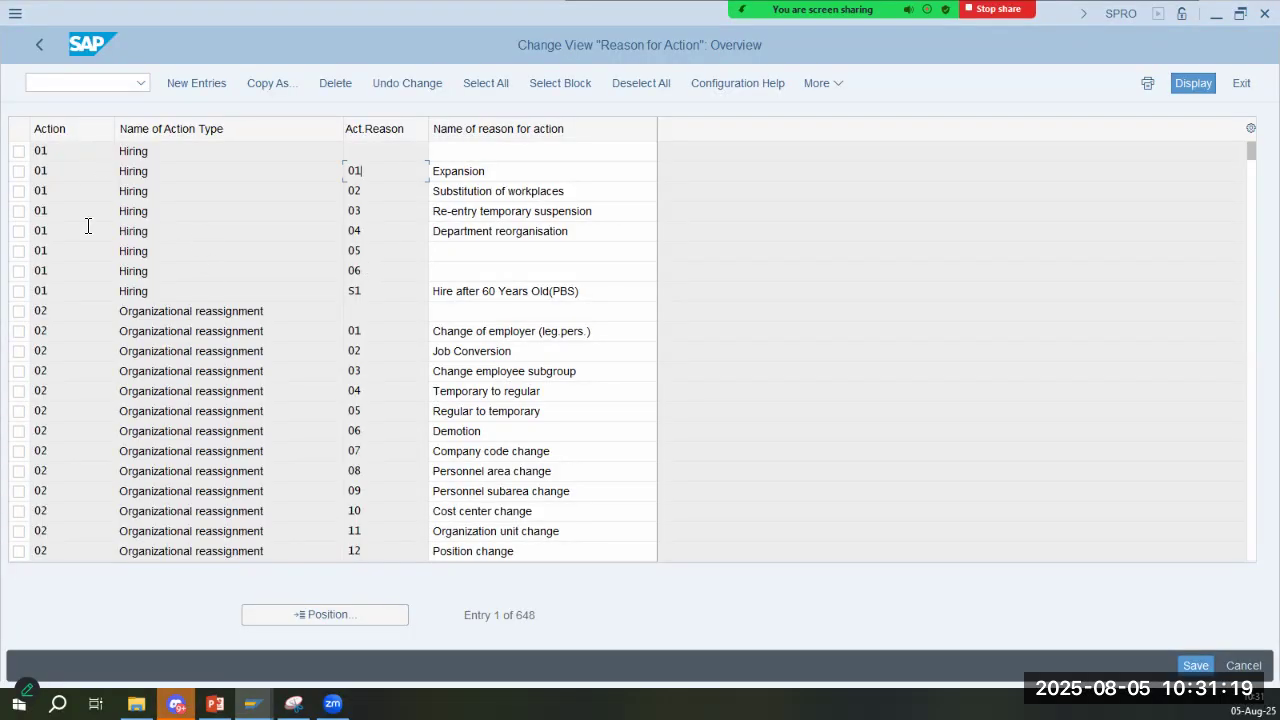
- Position the reason for action list at action type CX and examine its reasons
{"action": "scroll", "coordinate": [292, 550], "scroll_direction": "down", "scroll_amount": 1}
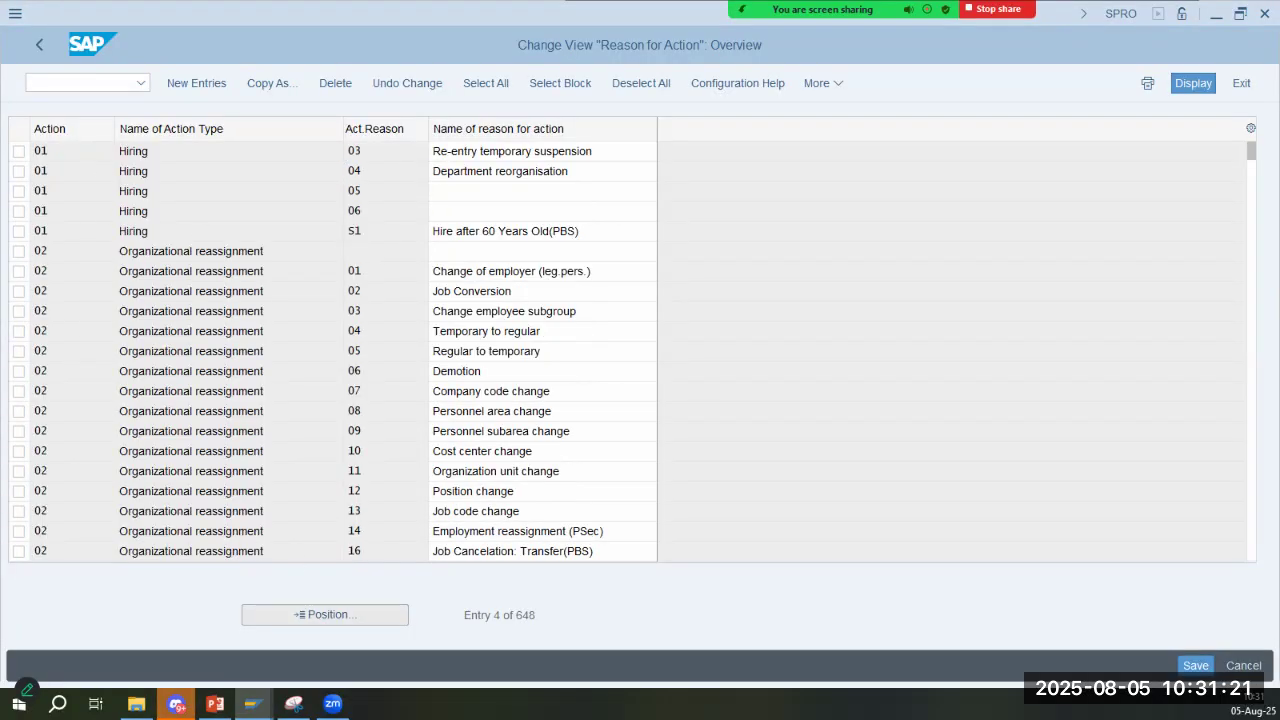
{"action": "left_click", "coordinate": [325, 615]}
{"action": "type", "text": "cx"}
{"action": "key", "text": "Return"}
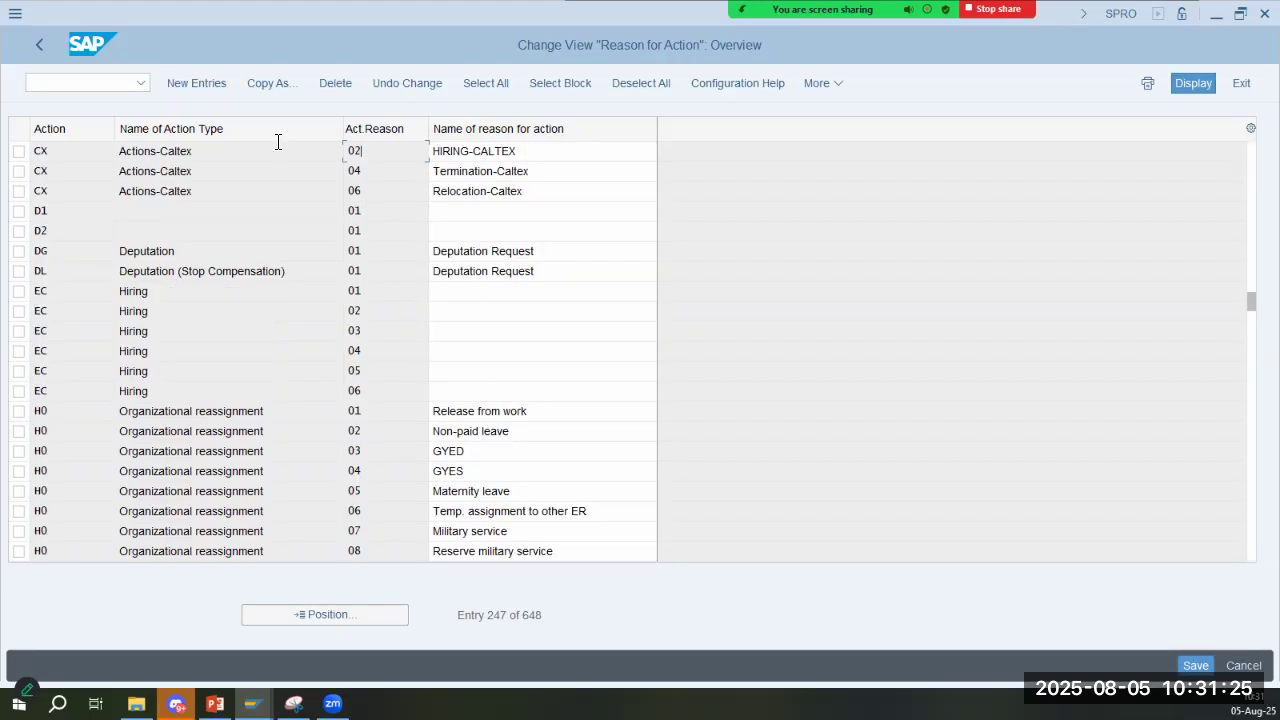
{"action": "left_click", "coordinate": [470, 190]}
{"action": "left_click", "coordinate": [610, 191]}
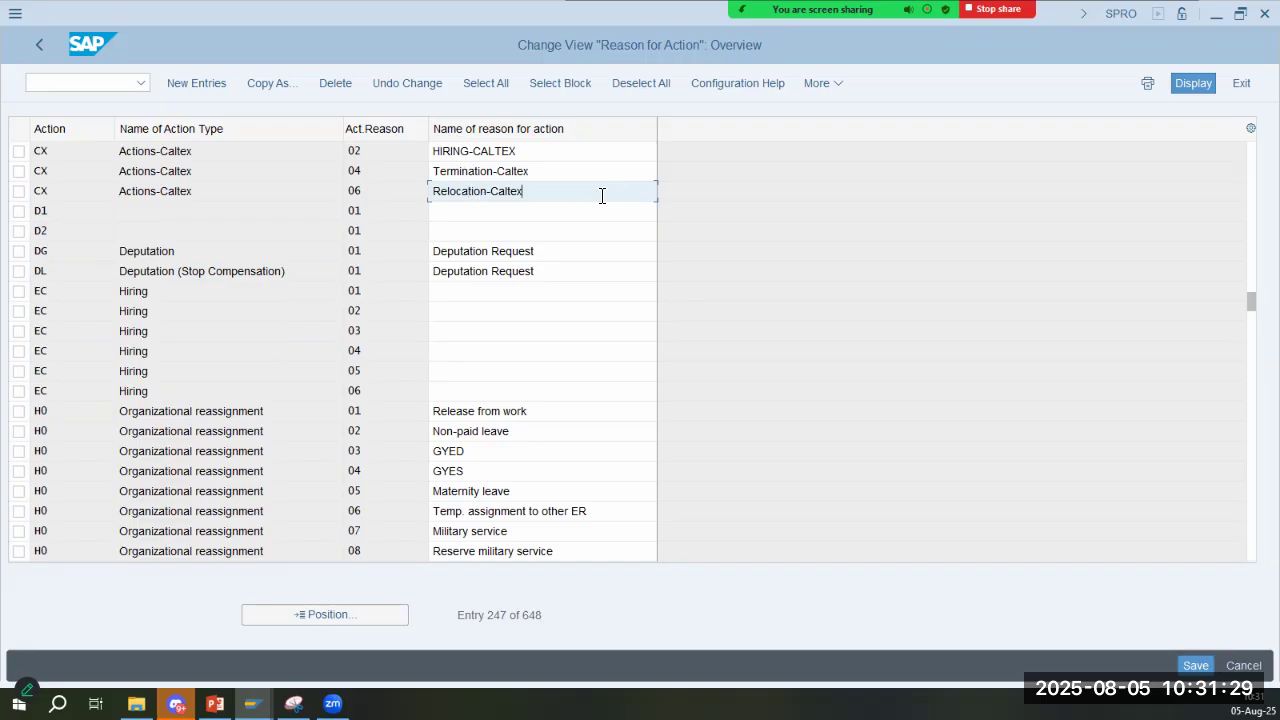
- Consult slide 4 on changing the actions menu and leave the reasons for action overview for the IMG structure
{"action": "key", "text": "alt+Tab"}
{"action": "left_click", "coordinate": [40, 183]}
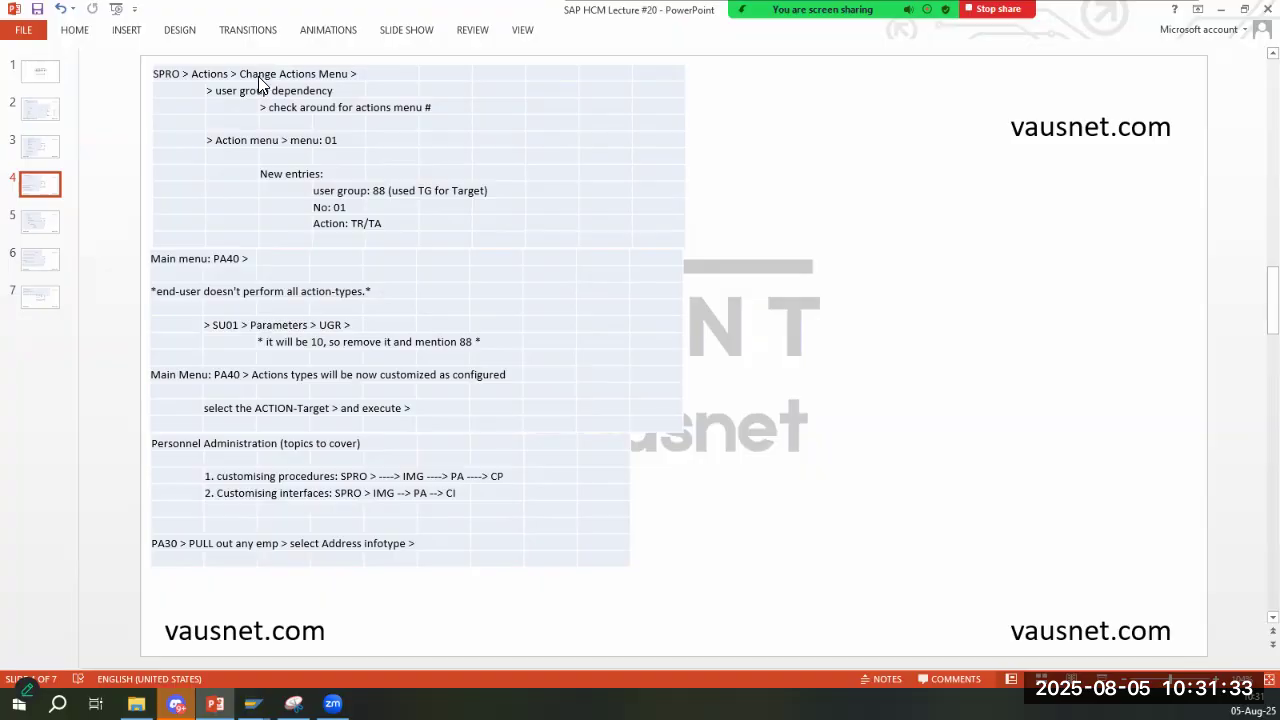
{"action": "key", "text": "alt+Tab"}
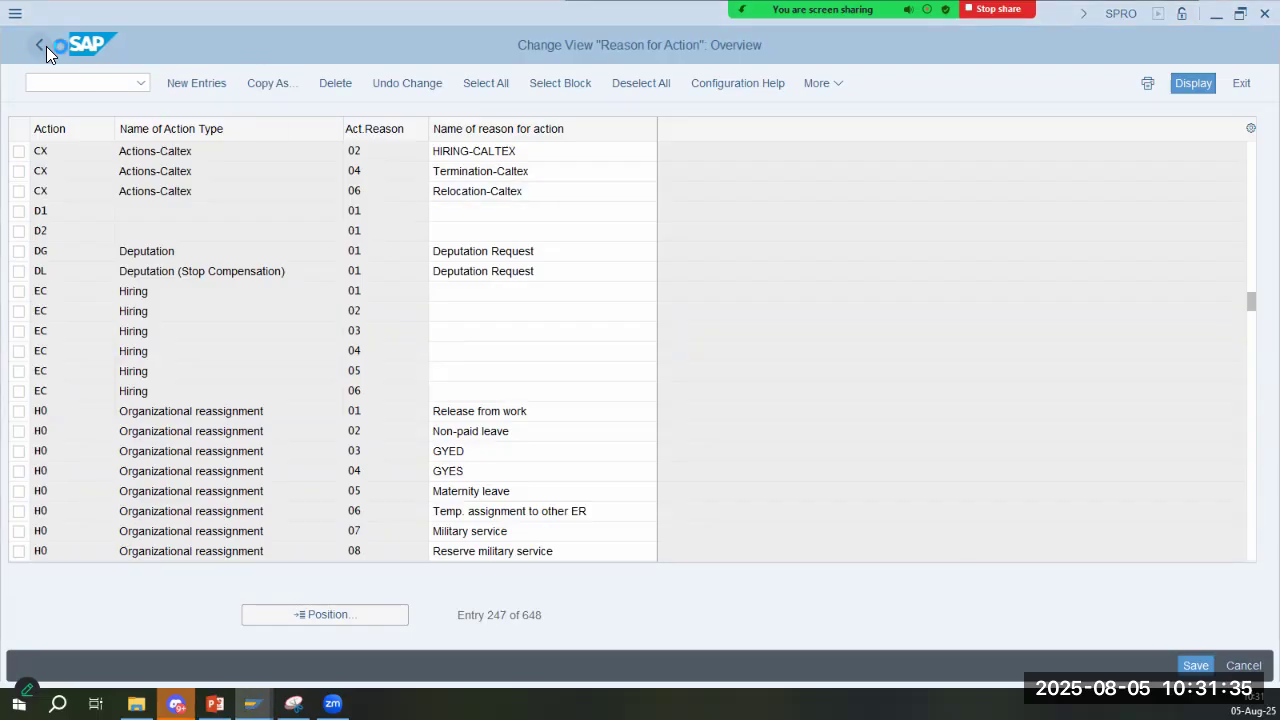
{"action": "left_click", "coordinate": [42, 45]}
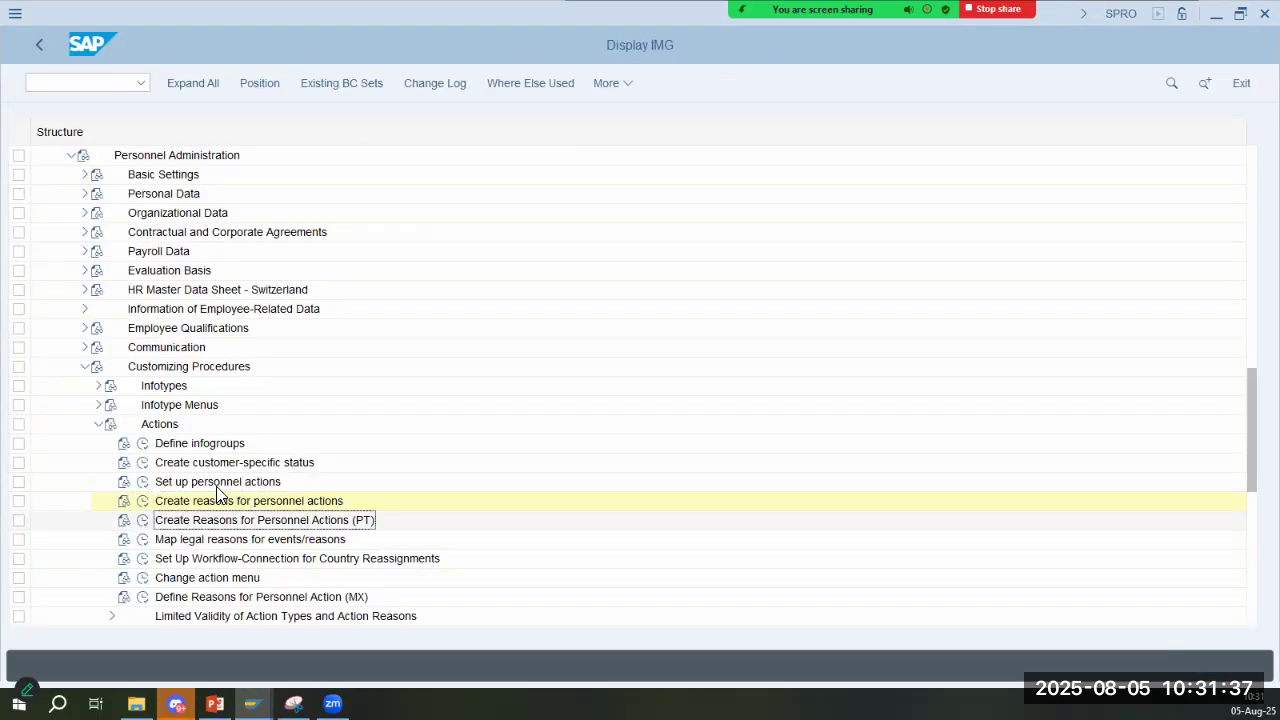
- Open User Group Dependency on Menus and Info Groups from the Change action menu activity, following the slide
{"action": "key", "text": "alt+Tab"}
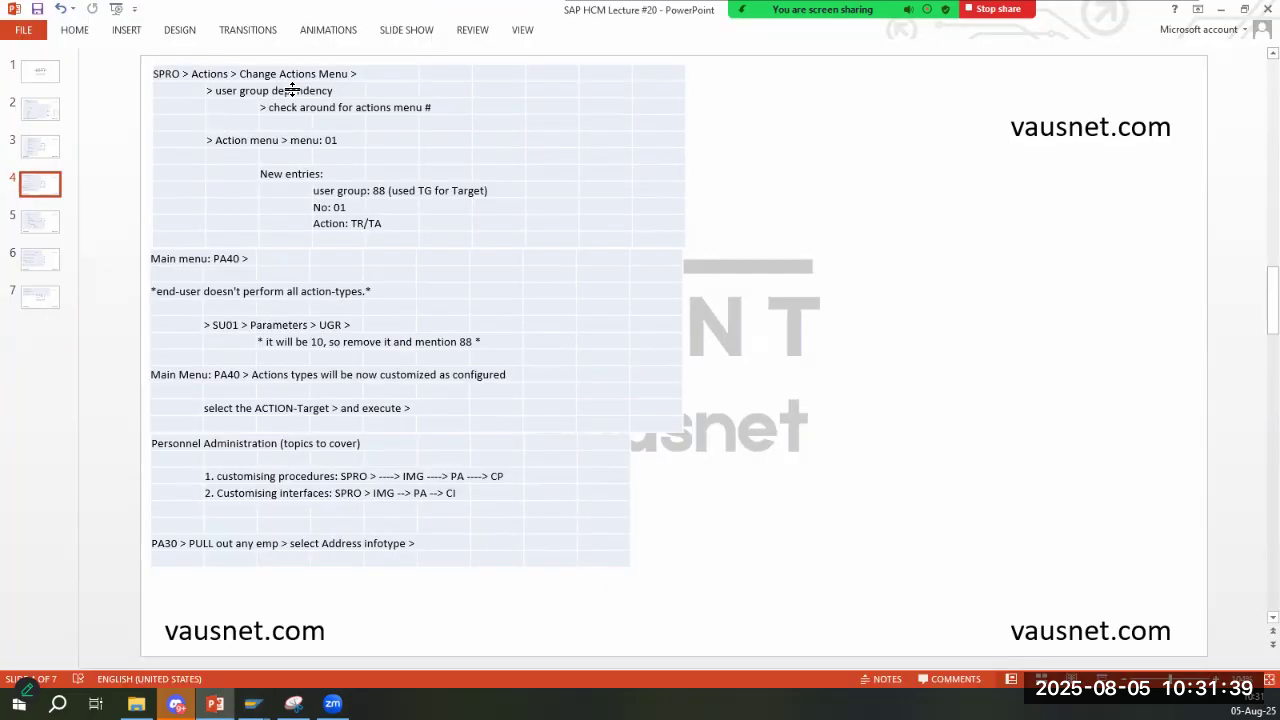
{"action": "key", "text": "alt+Tab"}
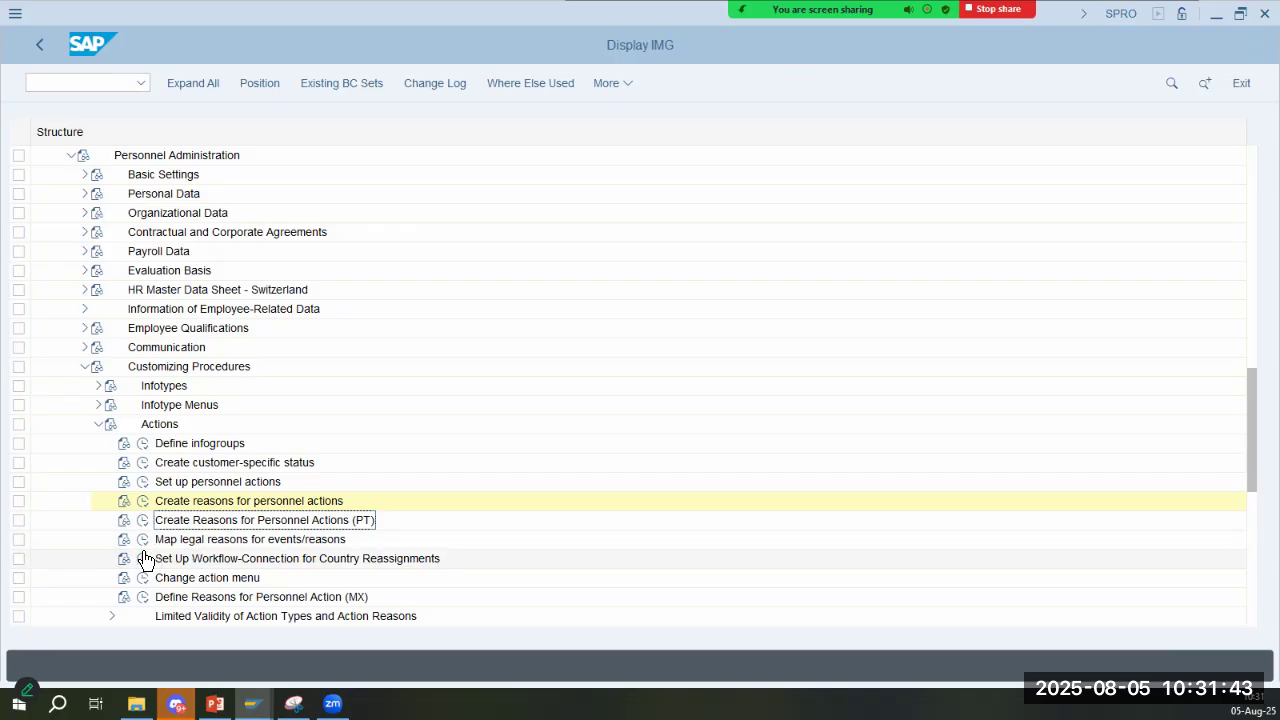
{"action": "key", "text": "alt+Tab"}
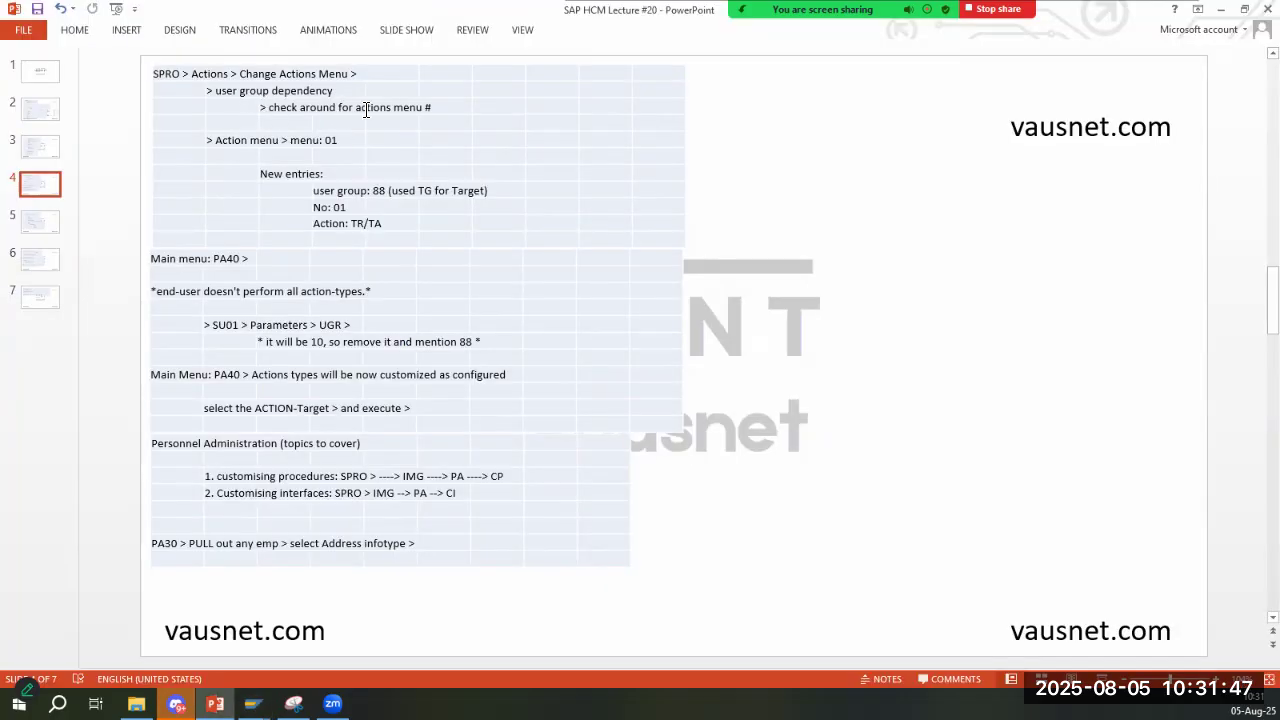
{"action": "key", "text": "alt+Tab"}
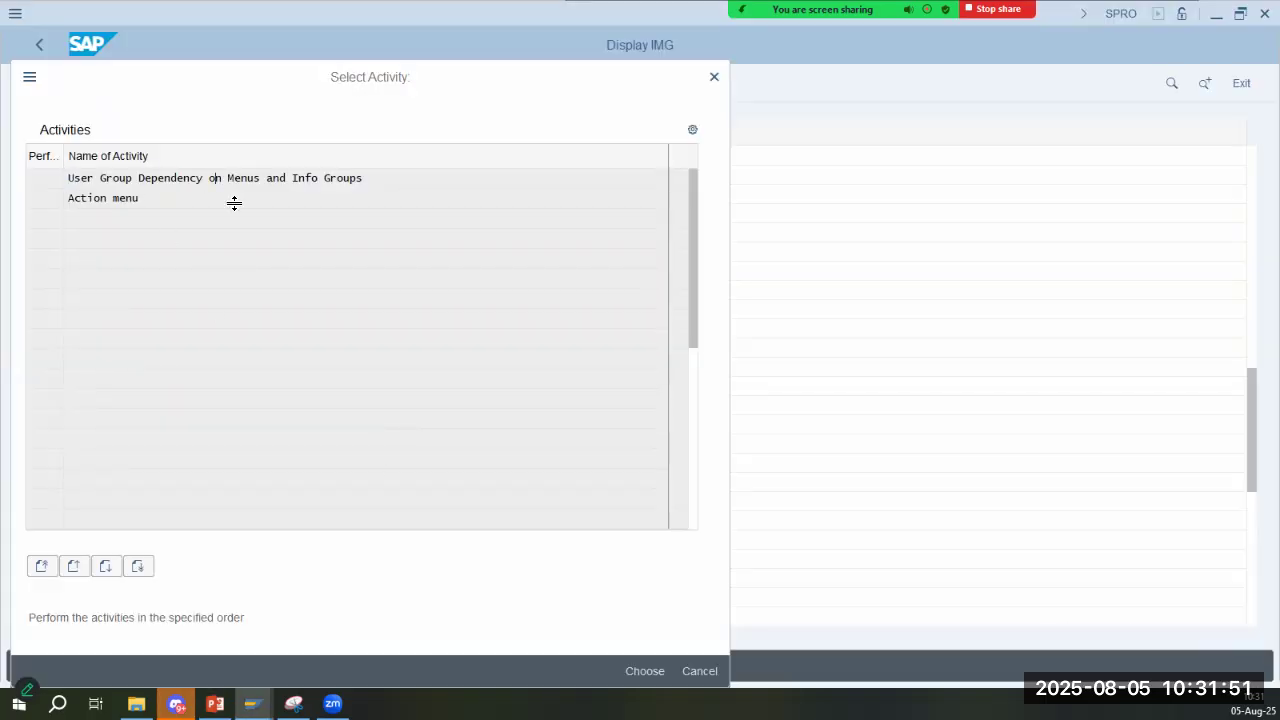
{"action": "key", "text": "alt+Tab"}
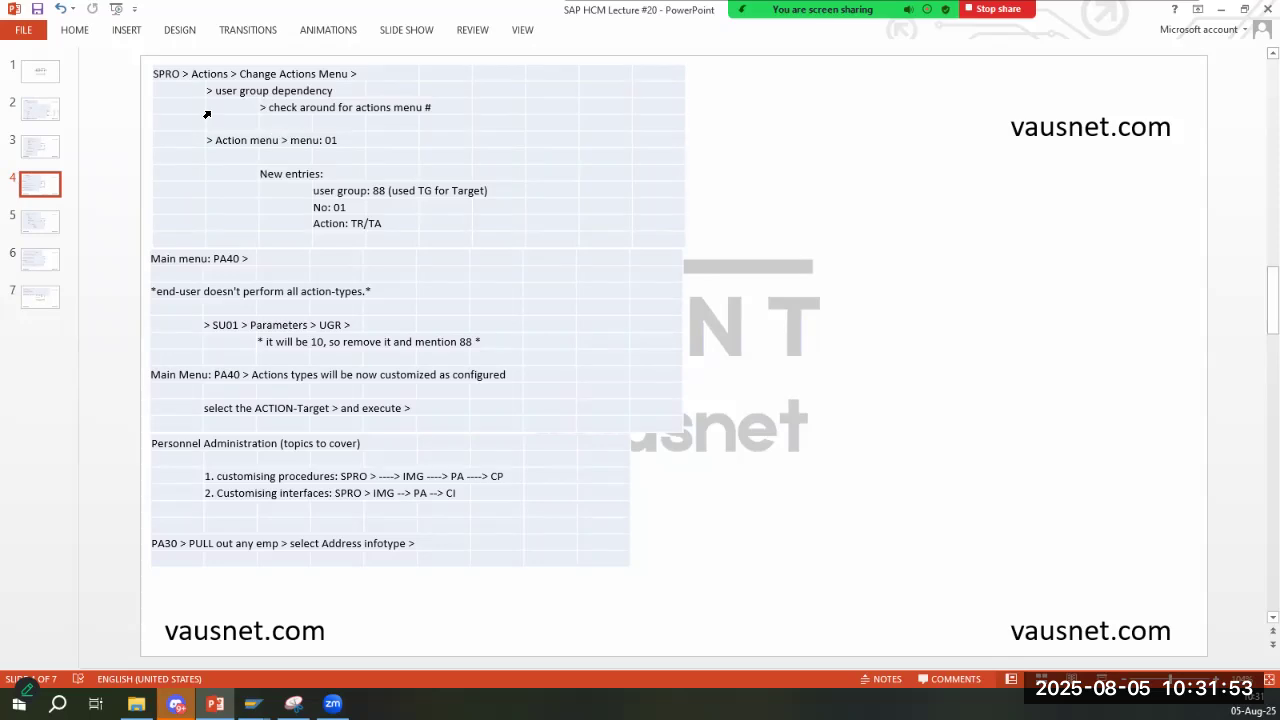
{"action": "key", "text": "alt+Tab"}
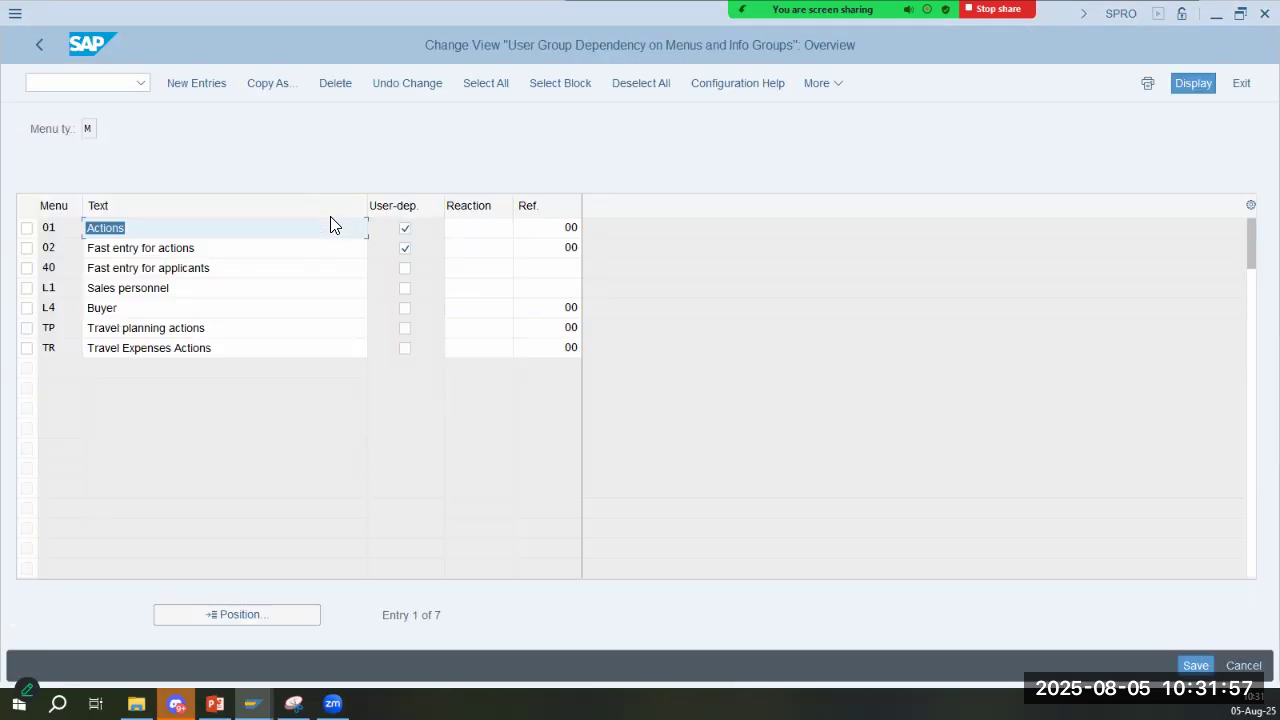
- Examine the text, reaction and reference user group settings of menu 01, Actions
{"action": "left_click", "coordinate": [334, 236]}
{"action": "left_click", "coordinate": [478, 228]}
{"action": "left_click", "coordinate": [570, 227]}
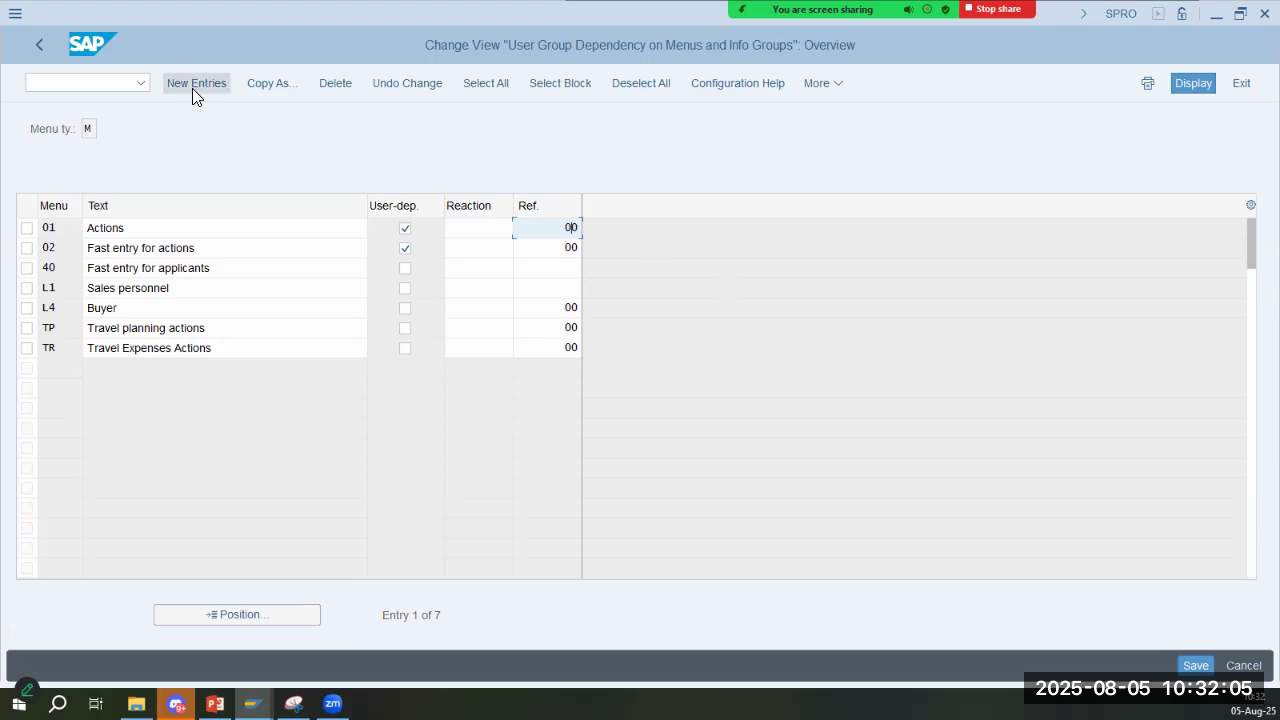
- Start a new user group dependency entry with menu 01, checking the instructions on slide 4
{"action": "key", "text": "alt+Tab"}
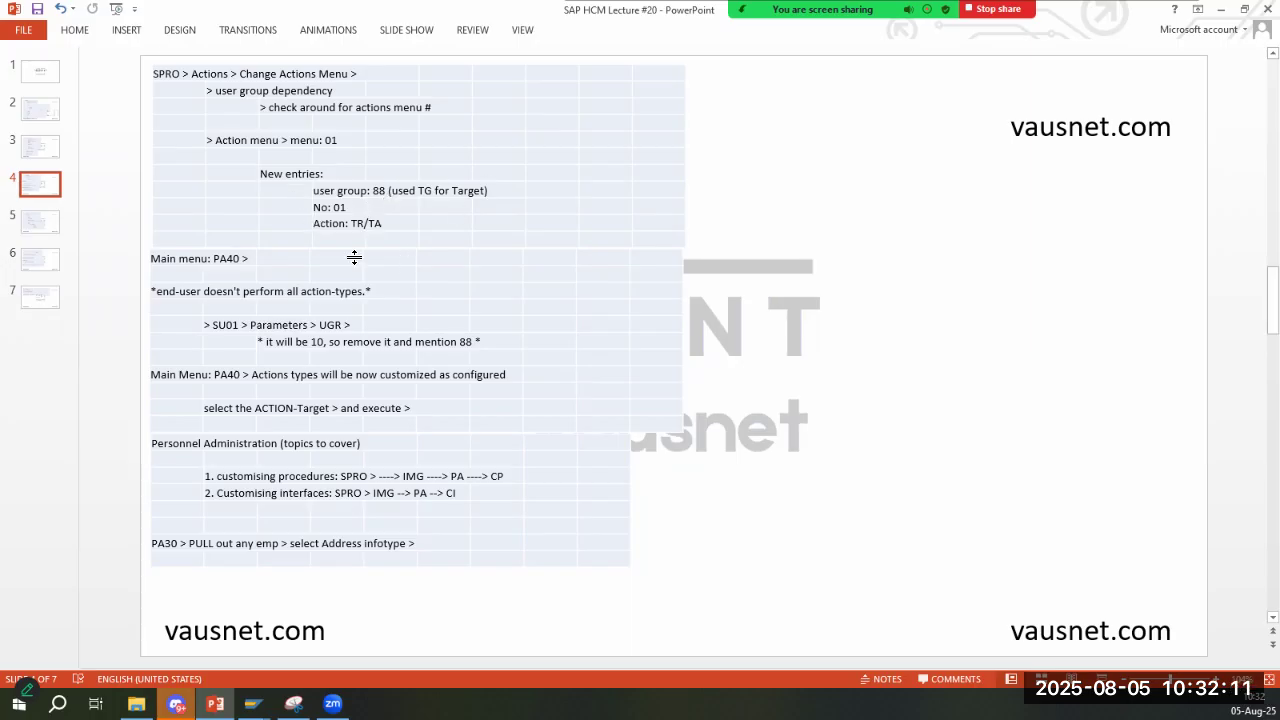
{"action": "key", "text": "alt+Tab"}
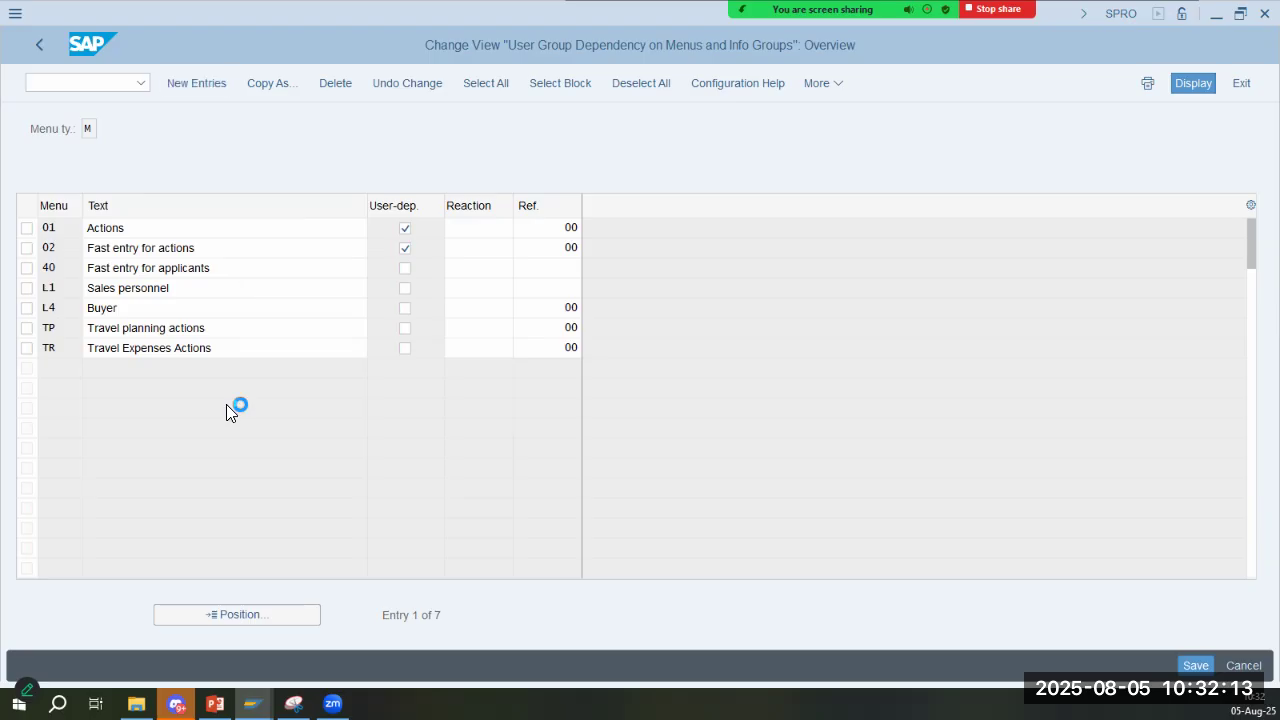
{"action": "key", "text": "alt+Tab"}
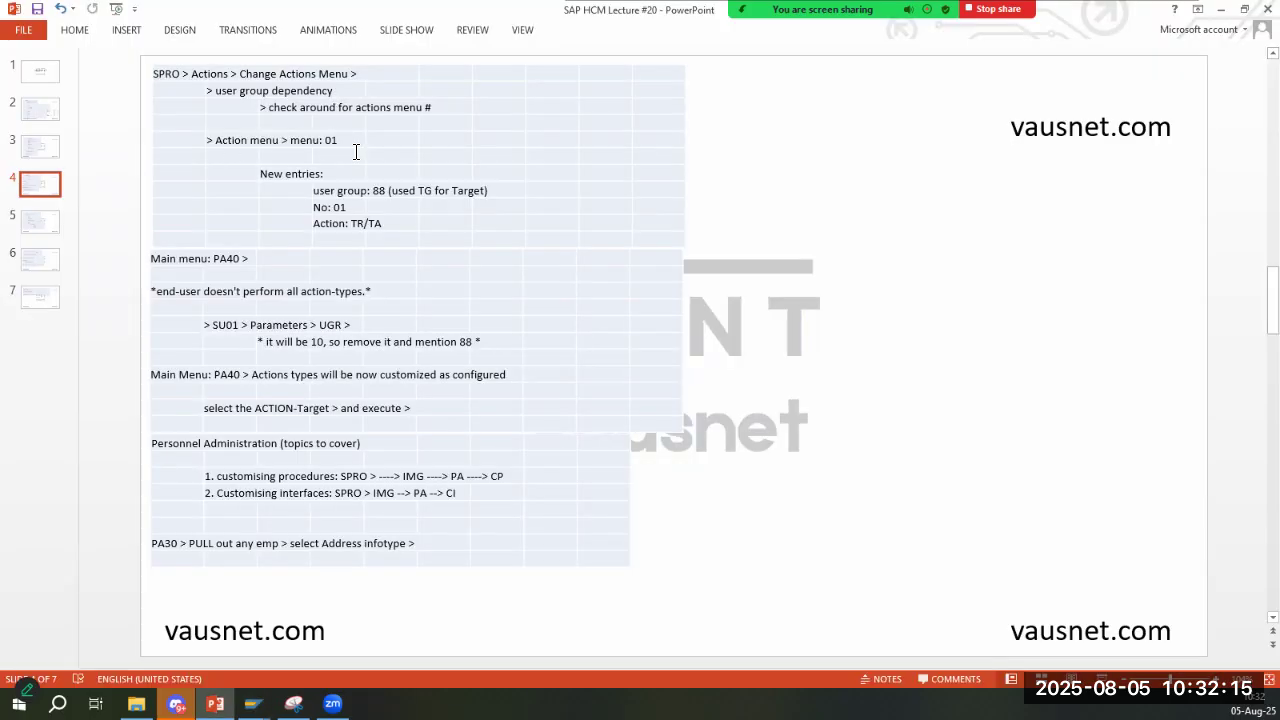
{"action": "key", "text": "alt+Tab"}
{"action": "type", "text": "01"}
{"action": "key", "text": "Tab"}
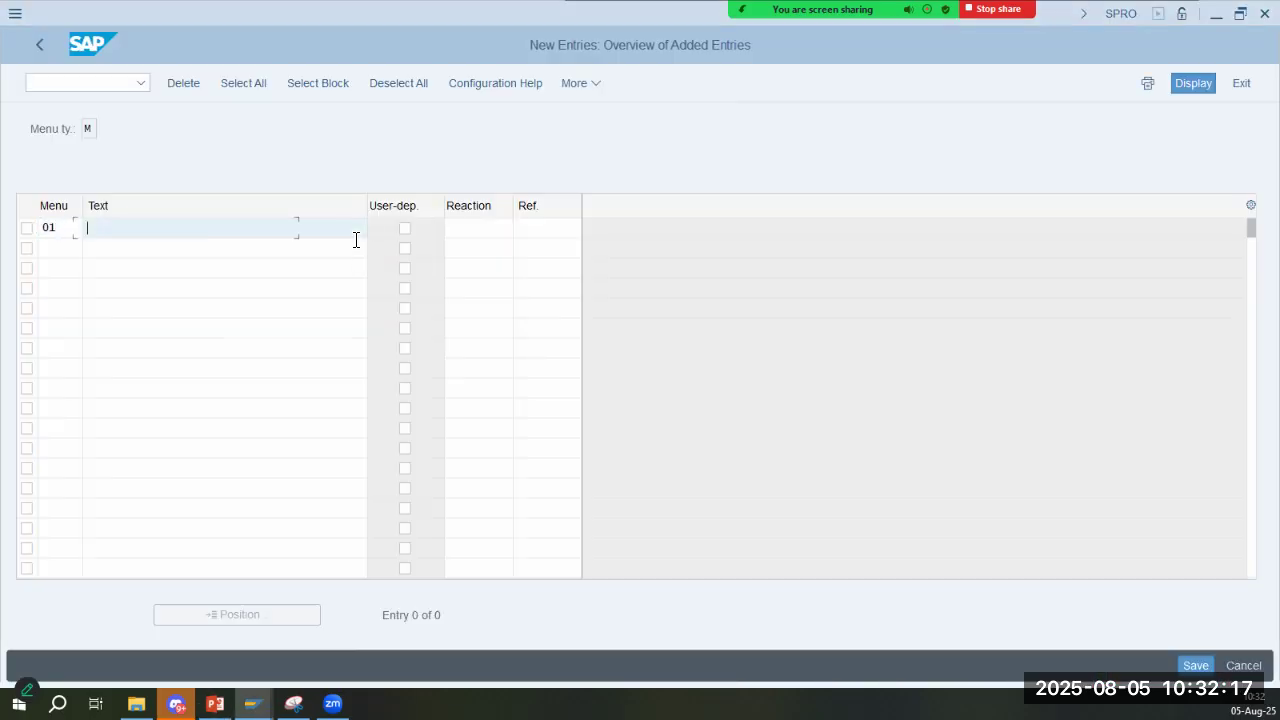
{"action": "key", "text": "alt+Tab"}
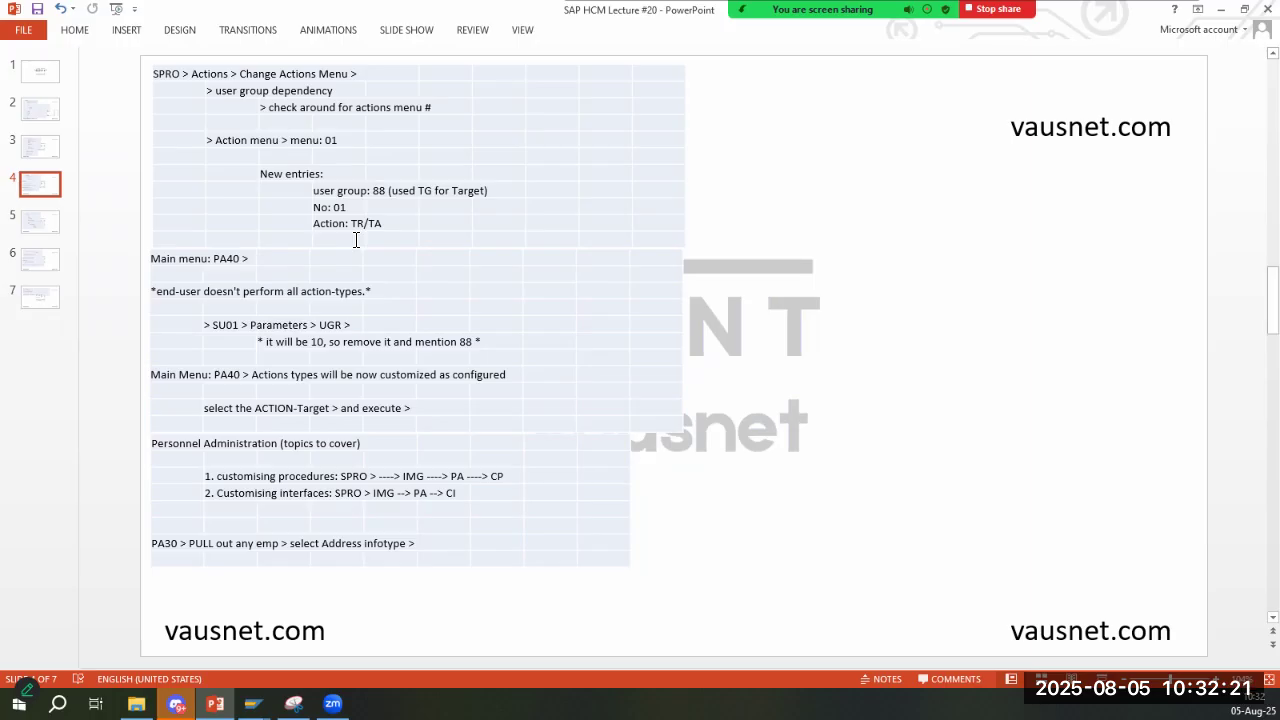
{"action": "key", "text": "alt+Tab"}
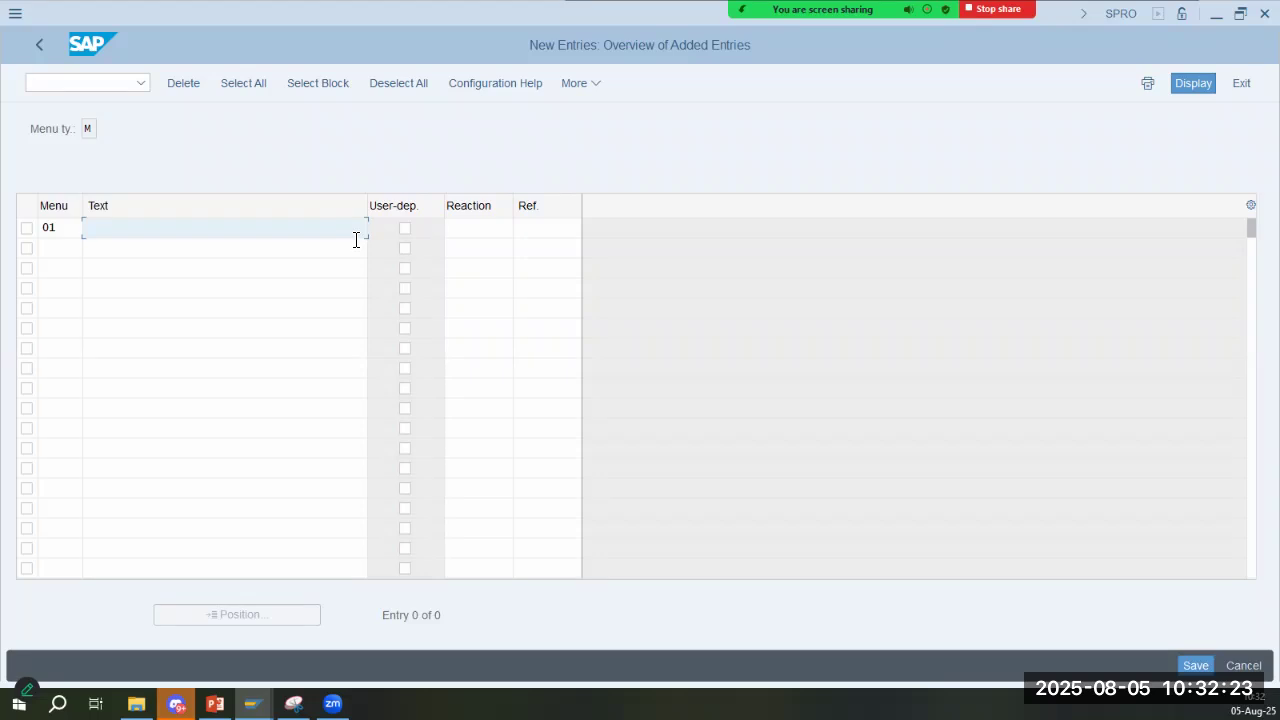
{"action": "key", "text": "alt+Tab"}
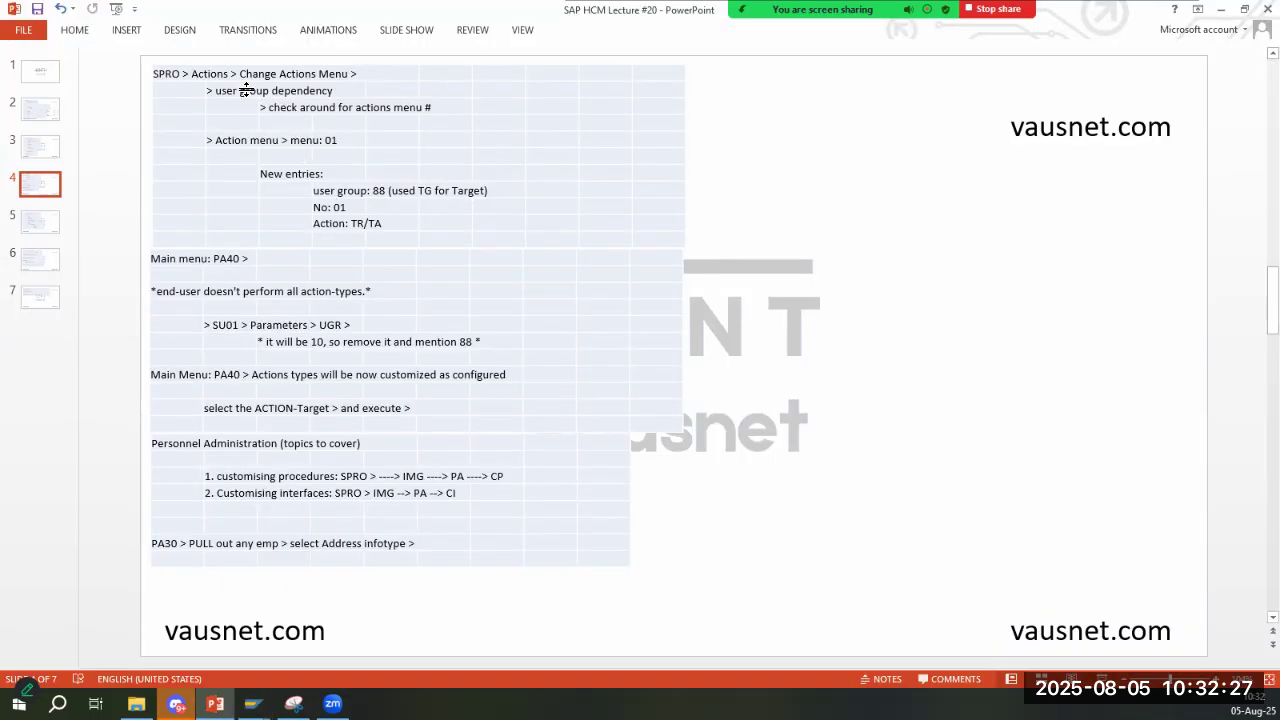
{"action": "key", "text": "alt+Tab"}
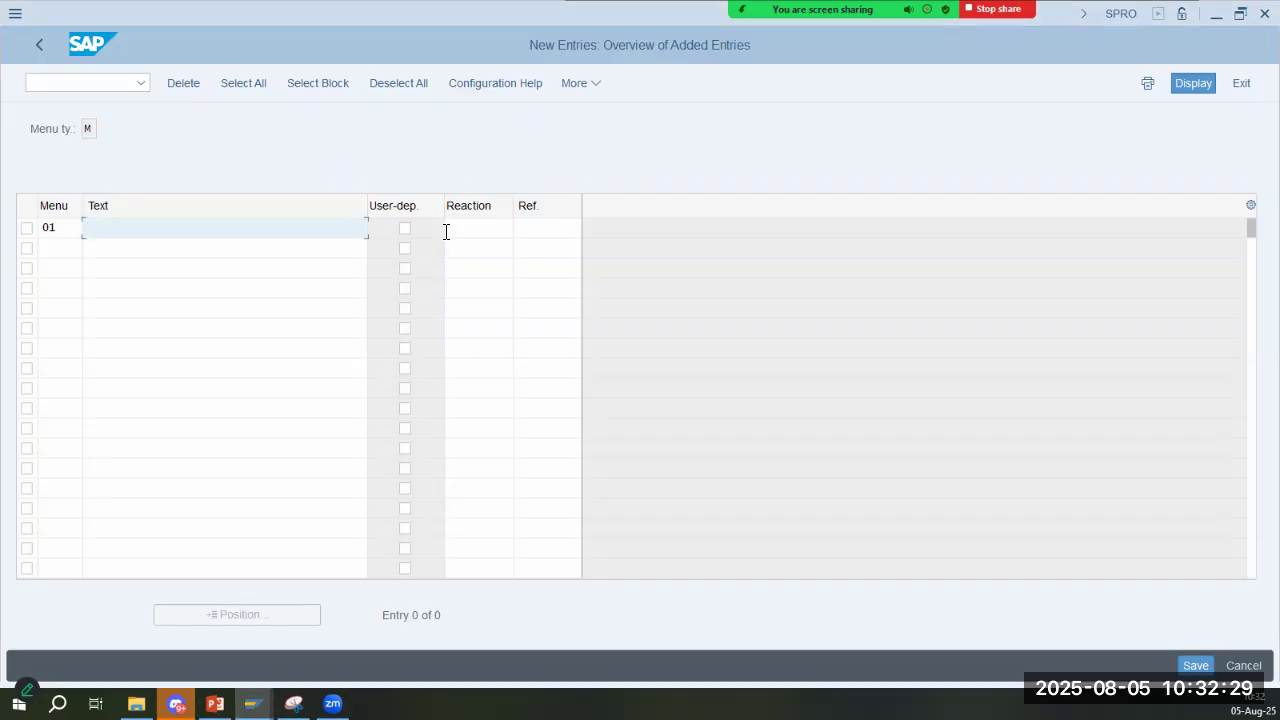
- Mark the new menu 01 entry as user-dependent and set its reference user group to 88
{"action": "left_click", "coordinate": [404, 228]}
{"action": "left_click", "coordinate": [468, 228]}
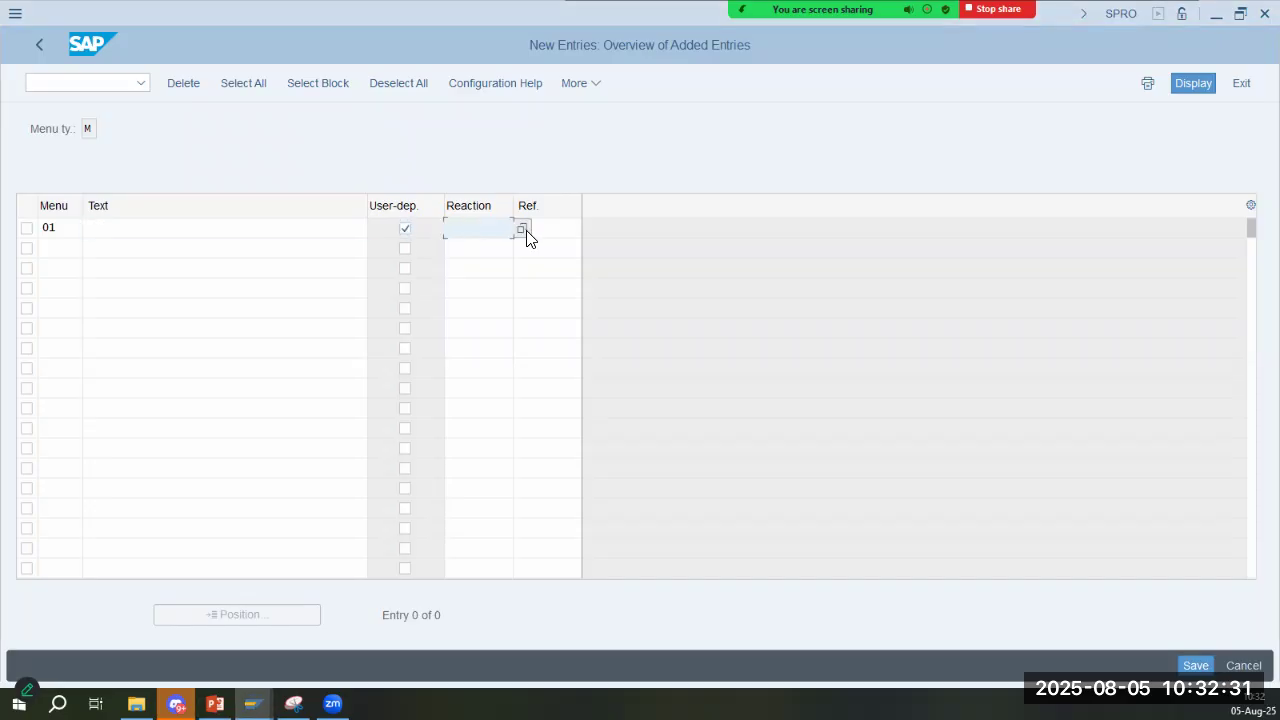
{"action": "left_click", "coordinate": [574, 233]}
{"action": "type", "text": "8"}
{"action": "key", "text": "Return"}
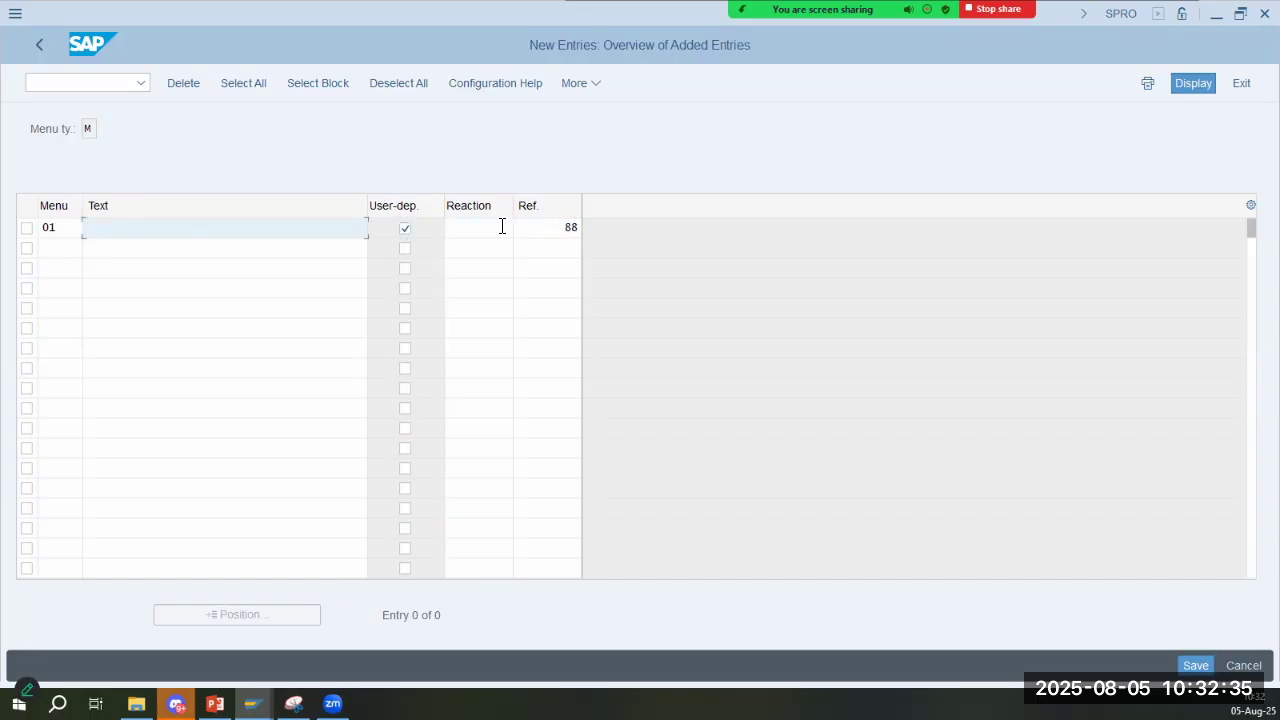
- Look up the possible reactions for the new menu 01 entry and choose the blank one
{"action": "left_click", "coordinate": [479, 244]}
{"action": "left_click", "coordinate": [499, 232]}
{"action": "left_click", "coordinate": [523, 230]}
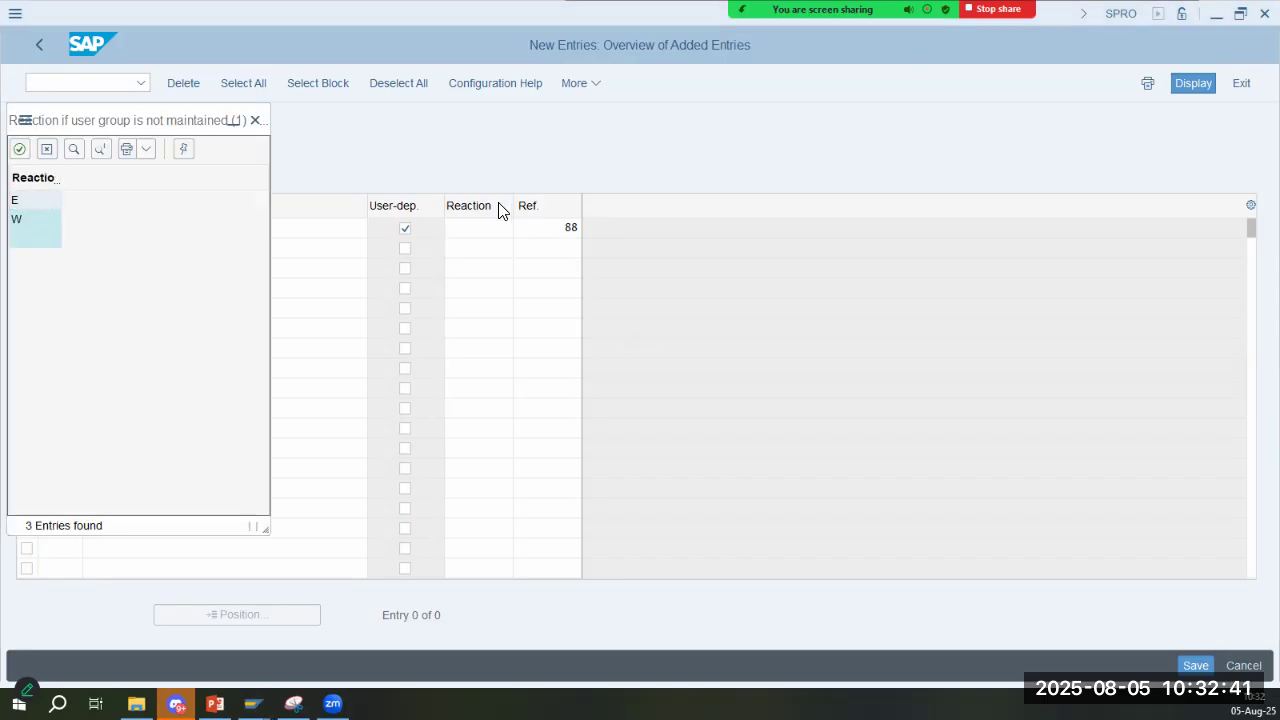
{"action": "key", "text": "alt+Tab"}
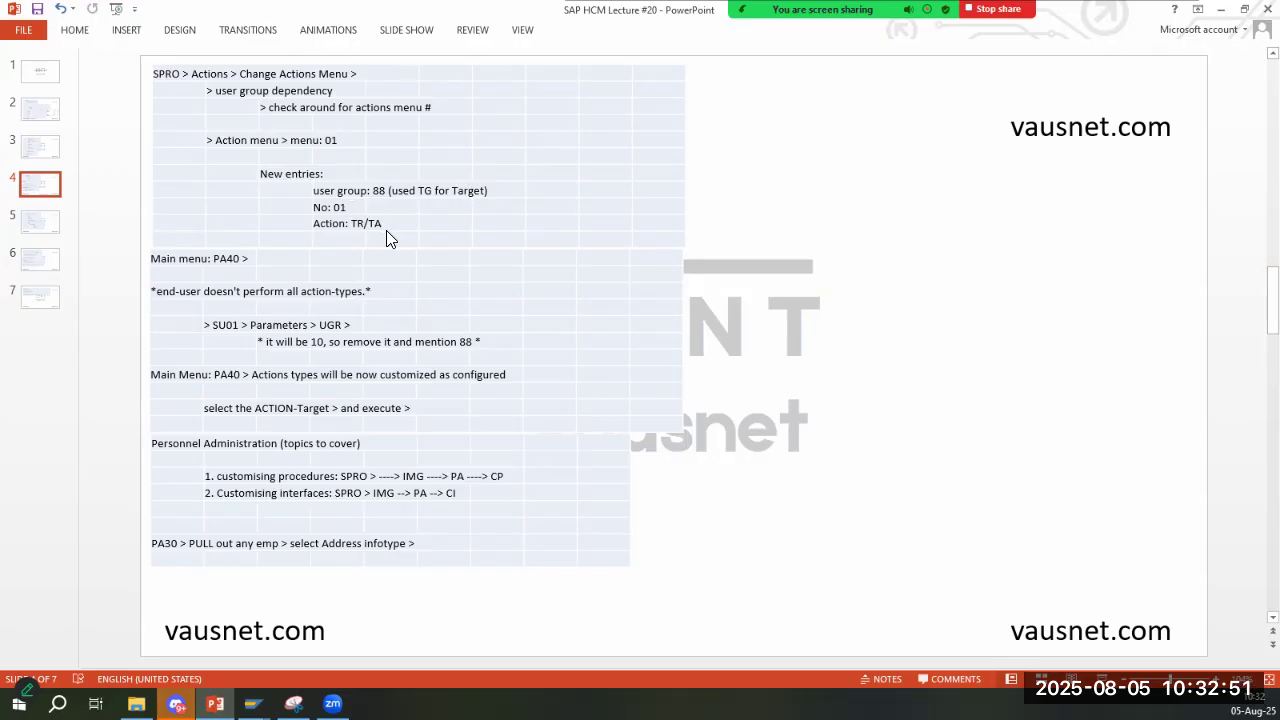
{"action": "key", "text": "alt+Tab"}
{"action": "left_click_drag", "start_coordinate": [138, 128], "coordinate": [973, 159]}
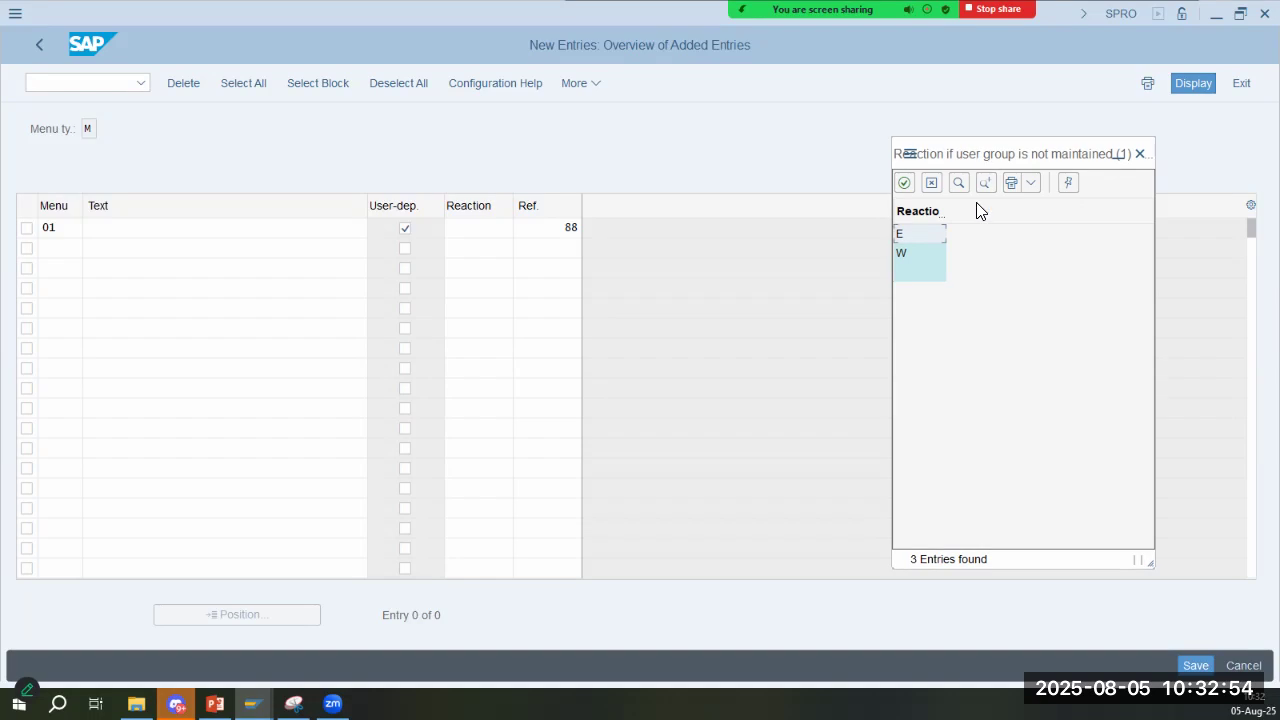
{"action": "double_click", "coordinate": [920, 269]}
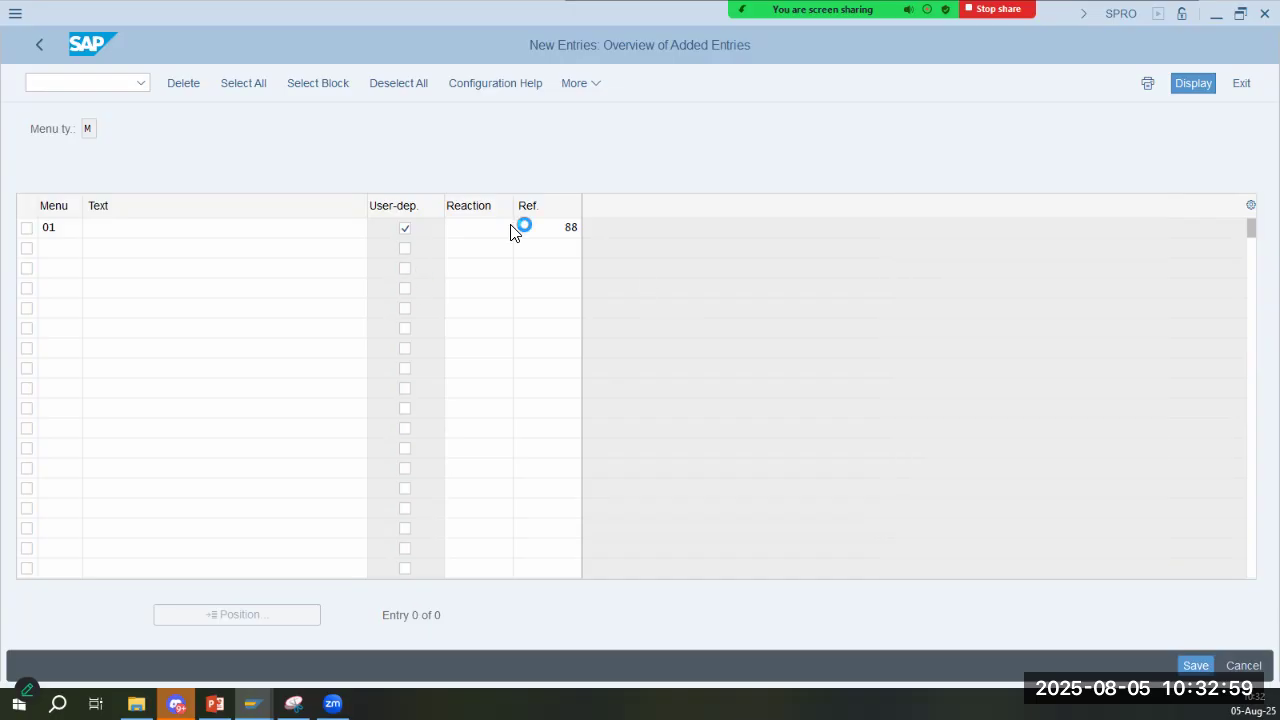
{"action": "left_click", "coordinate": [326, 233]}
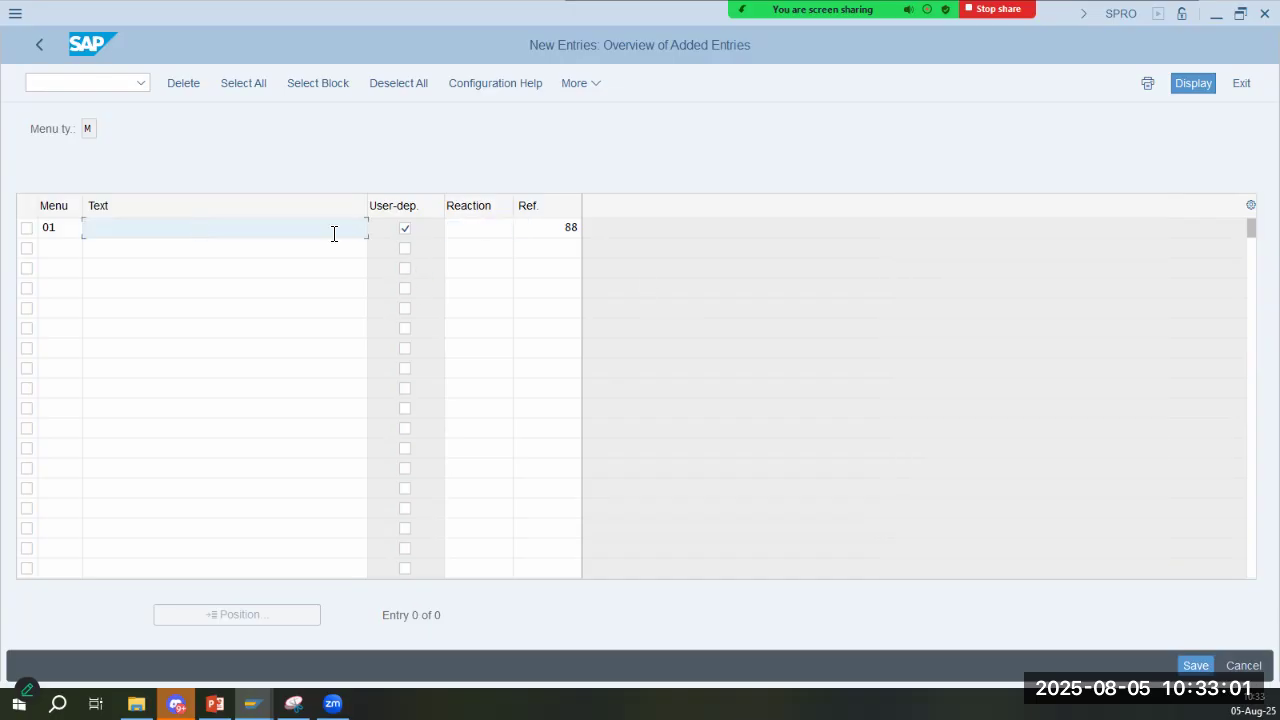
- Try to add the menu 01 entry with the text Actions-Caltex, checking slide 4, and skip the entry
{"action": "key", "text": "alt+Tab"}
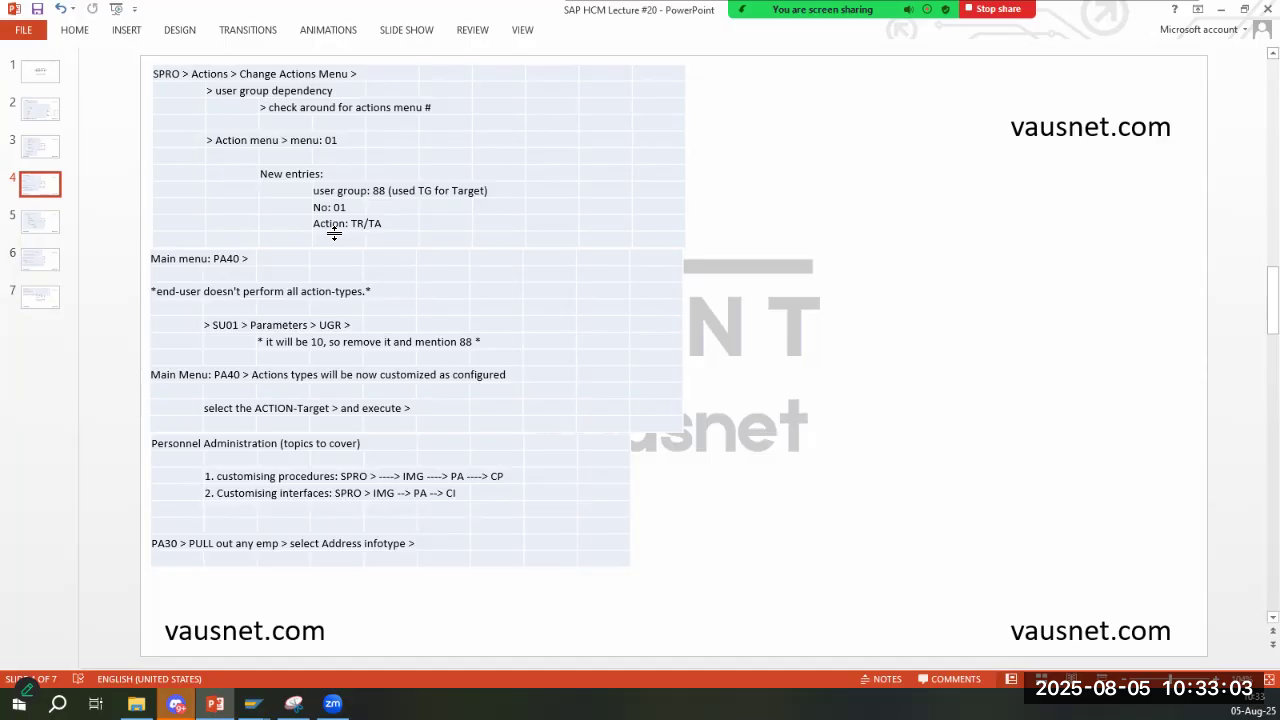
{"action": "key", "text": "alt+Tab"}
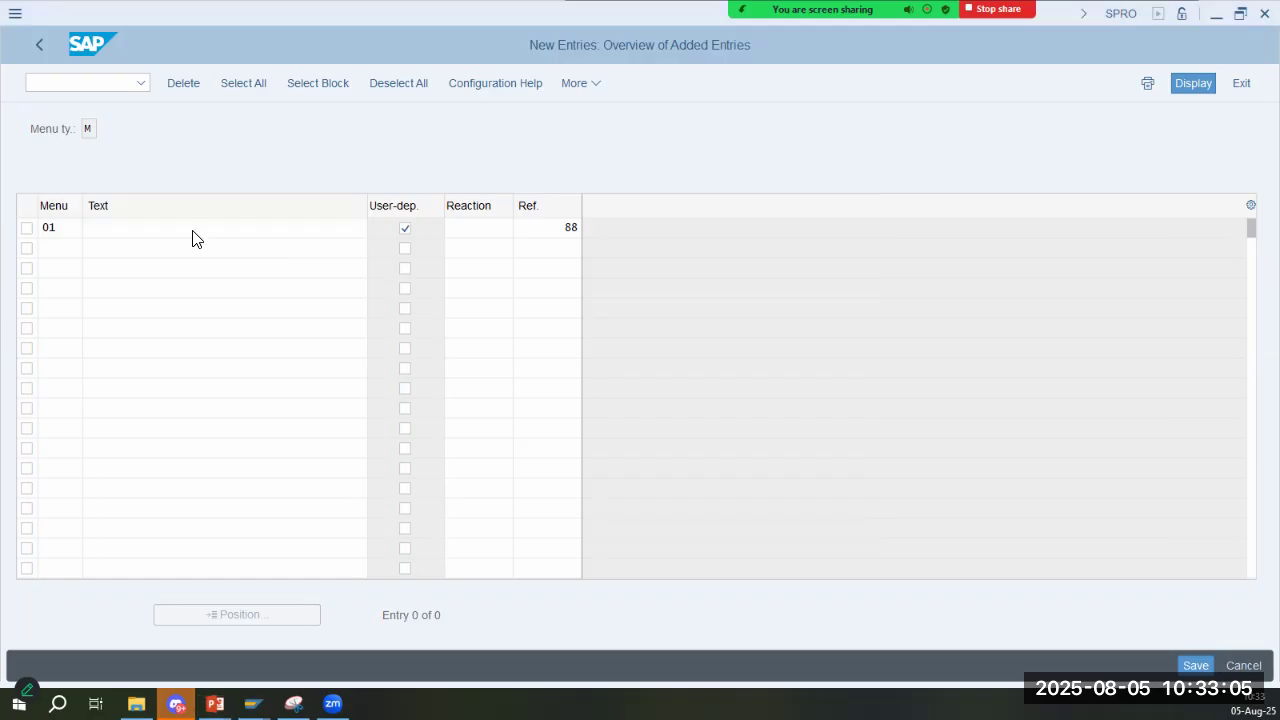
{"action": "key", "text": "alt+Tab"}
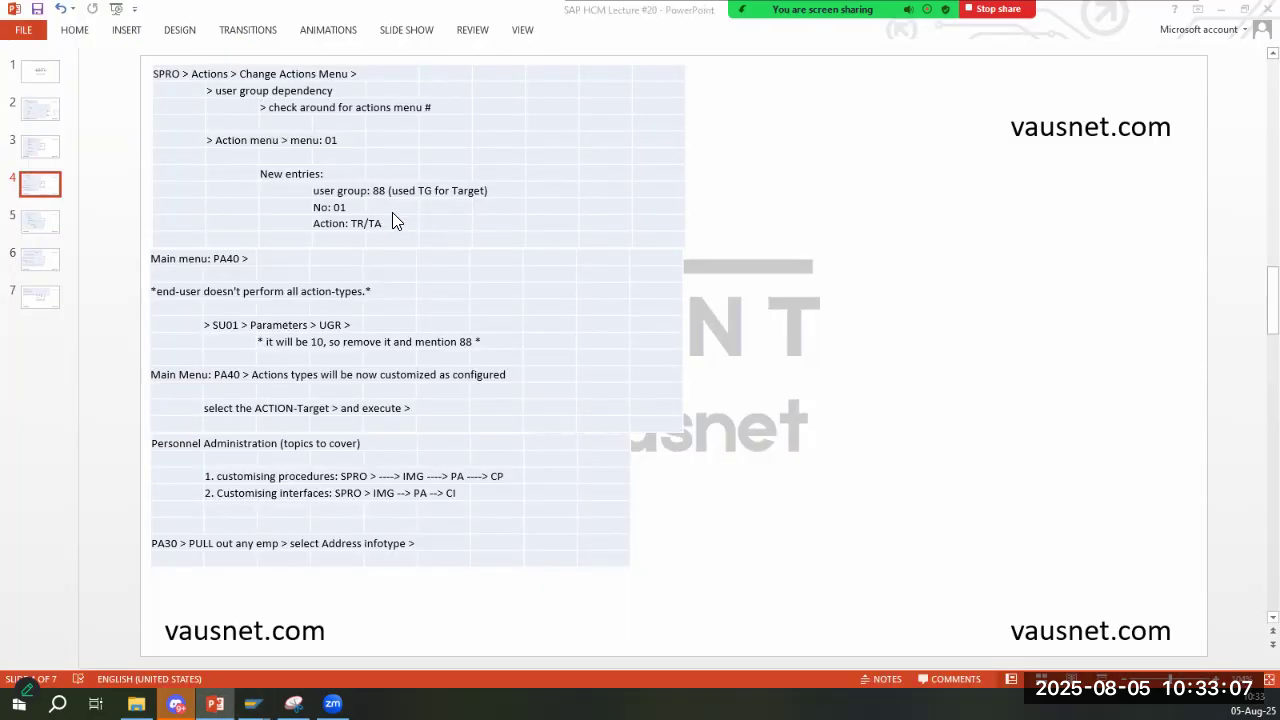
{"action": "key", "text": "alt+Tab"}
{"action": "key", "text": "alt+Tab"}
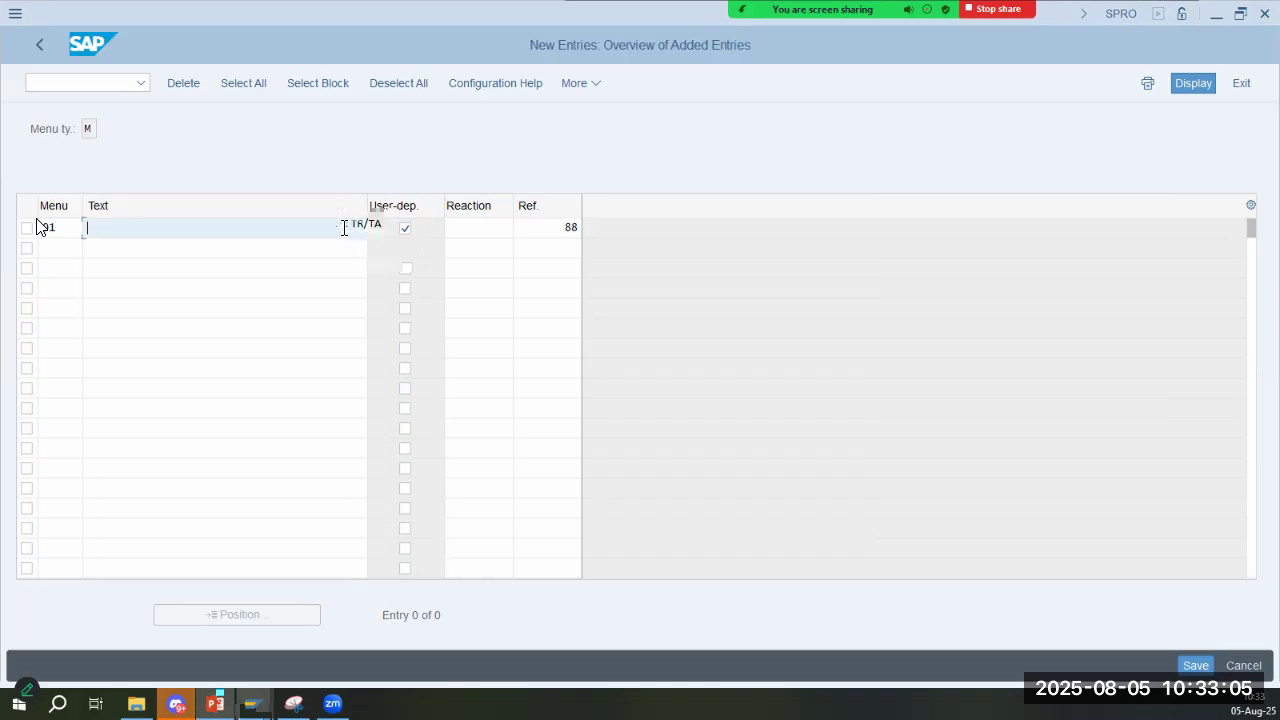
{"action": "key", "text": "alt+Tab"}
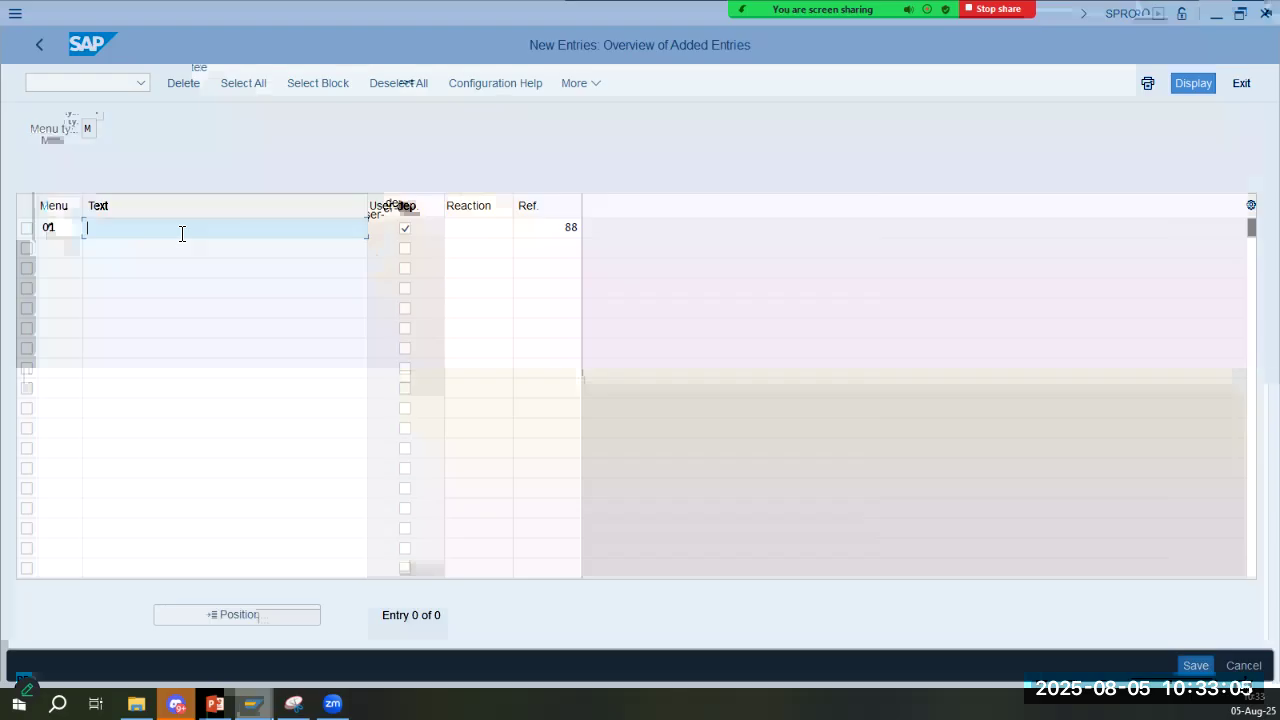
{"action": "type", "text": "Action"}
{"action": "key", "text": "Down"}
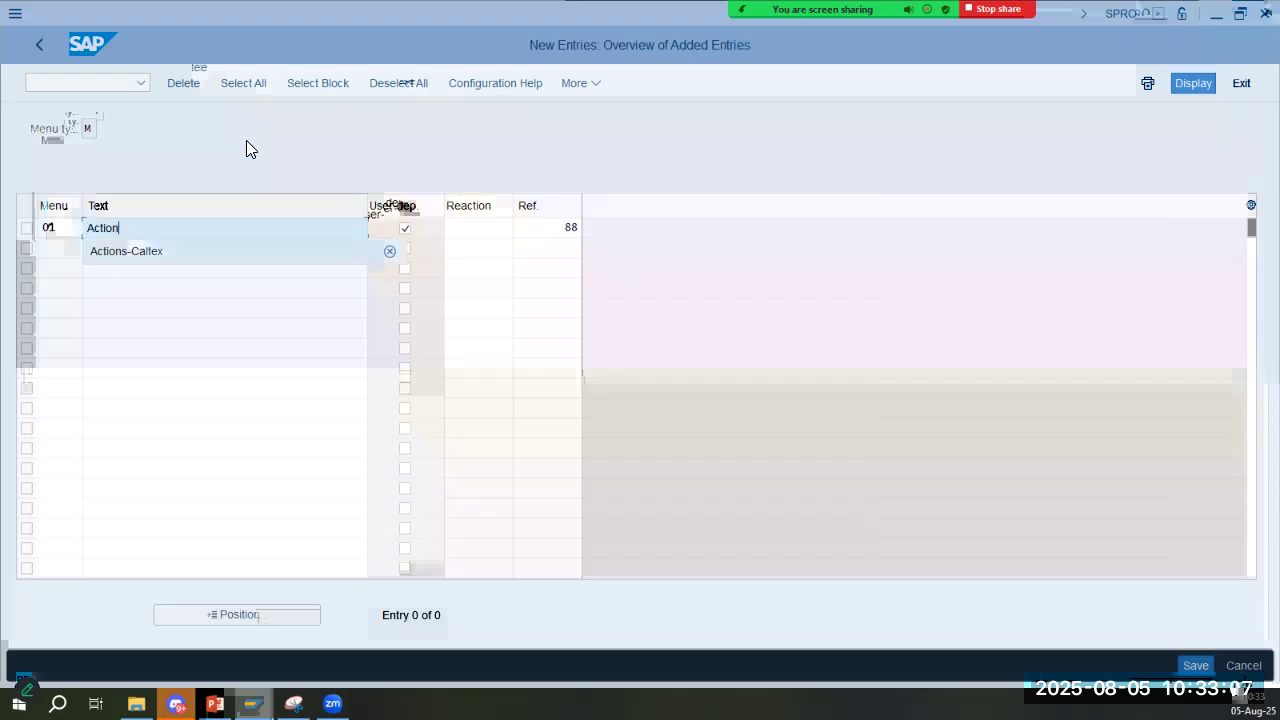
{"action": "key", "text": "Return"}
{"action": "key", "text": "Return"}
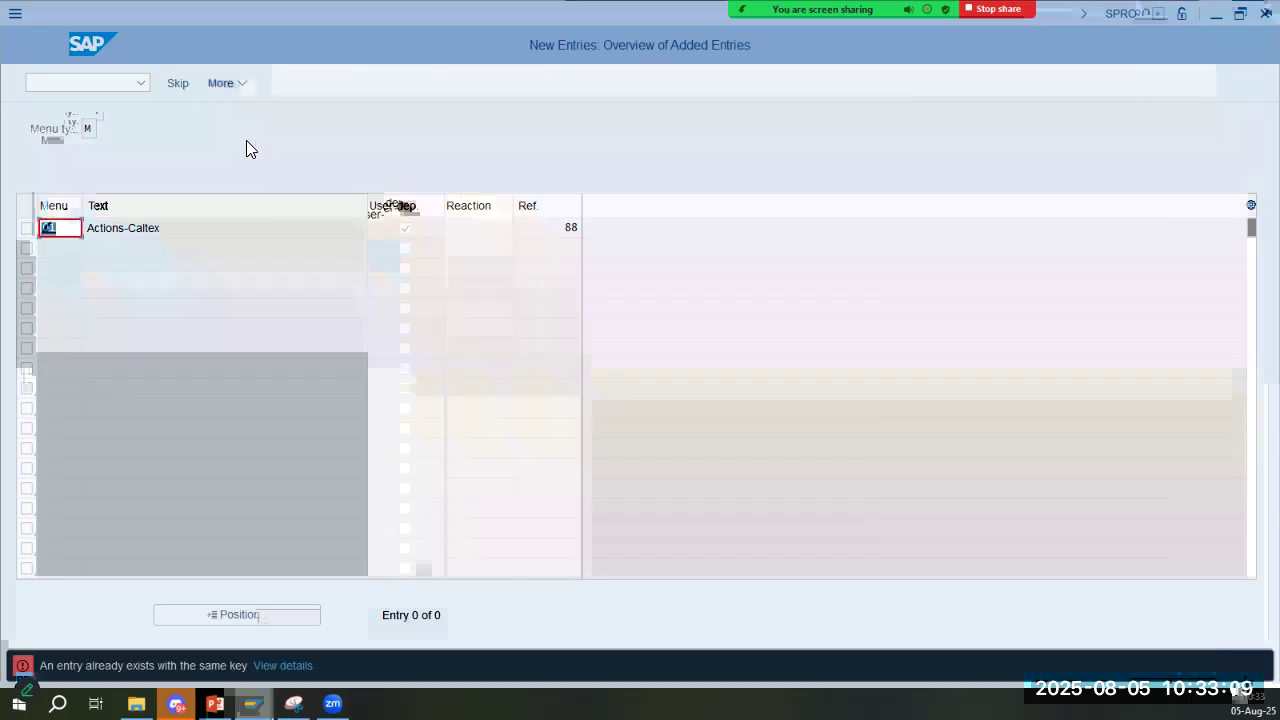
{"action": "left_click", "coordinate": [178, 90]}
- Enter a user-dependent menu CX with the text Actions-Caltex and reference user group 88
{"action": "type", "text": "cx"}
{"action": "key", "text": "Tab"}
{"action": "type", "text": "Actions-Caltex"}
{"action": "key", "text": "Down"}
{"action": "key", "text": "Tab"}
{"action": "key", "text": "space"}
{"action": "key", "text": "Tab"}
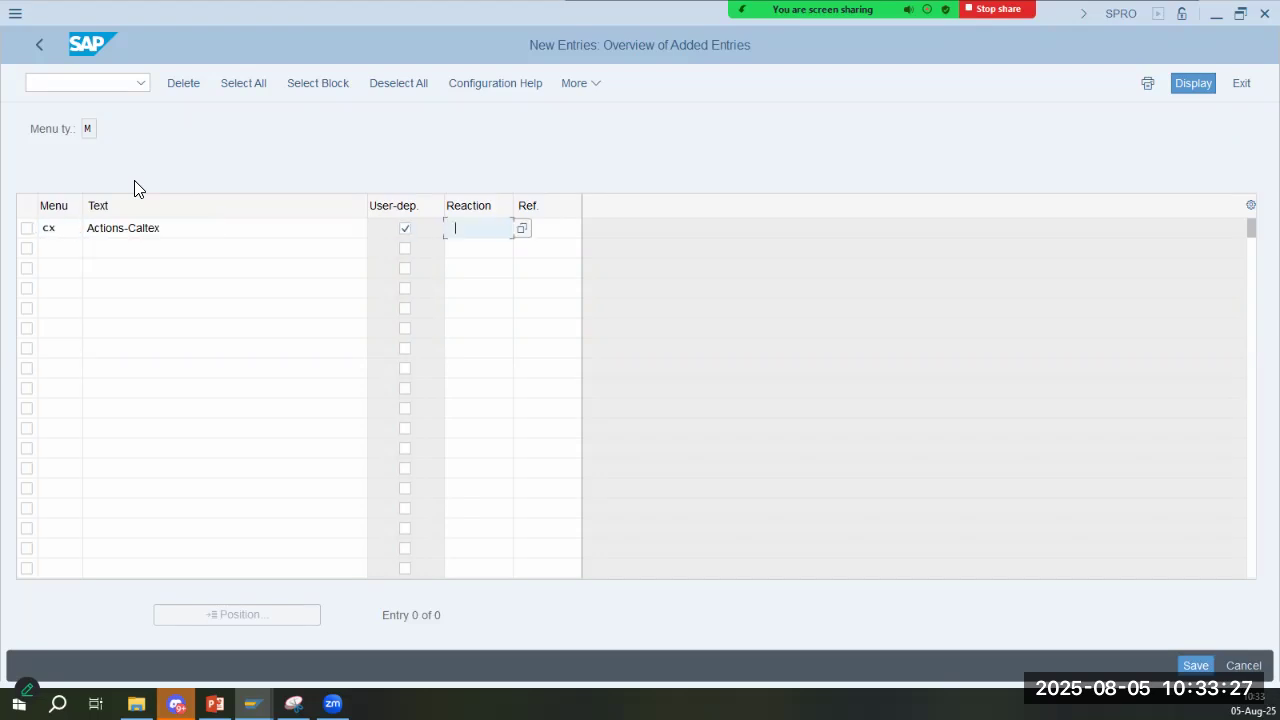
{"action": "key", "text": "Tab"}
{"action": "type", "text": "88"}
{"action": "key", "text": "Return"}
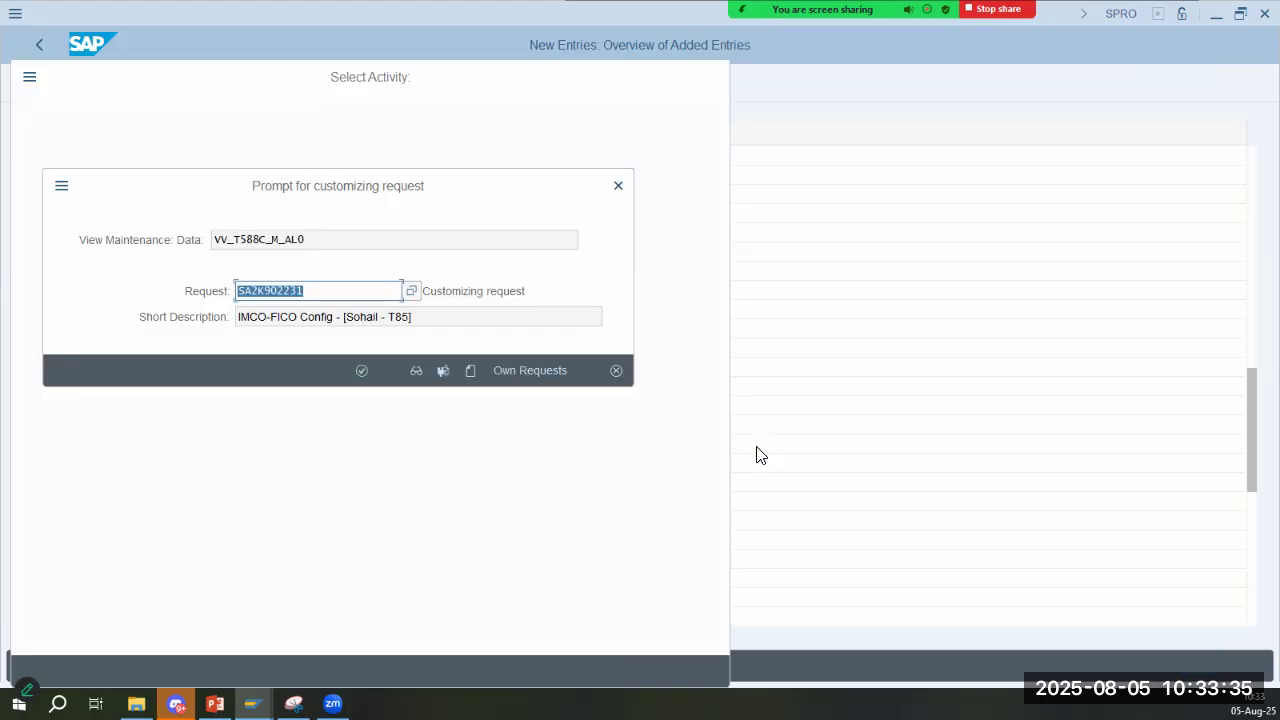
- Save the new menu in the own customizing request for CALTEX - HCM Config and return to the overview
{"action": "left_click", "coordinate": [504, 366]}
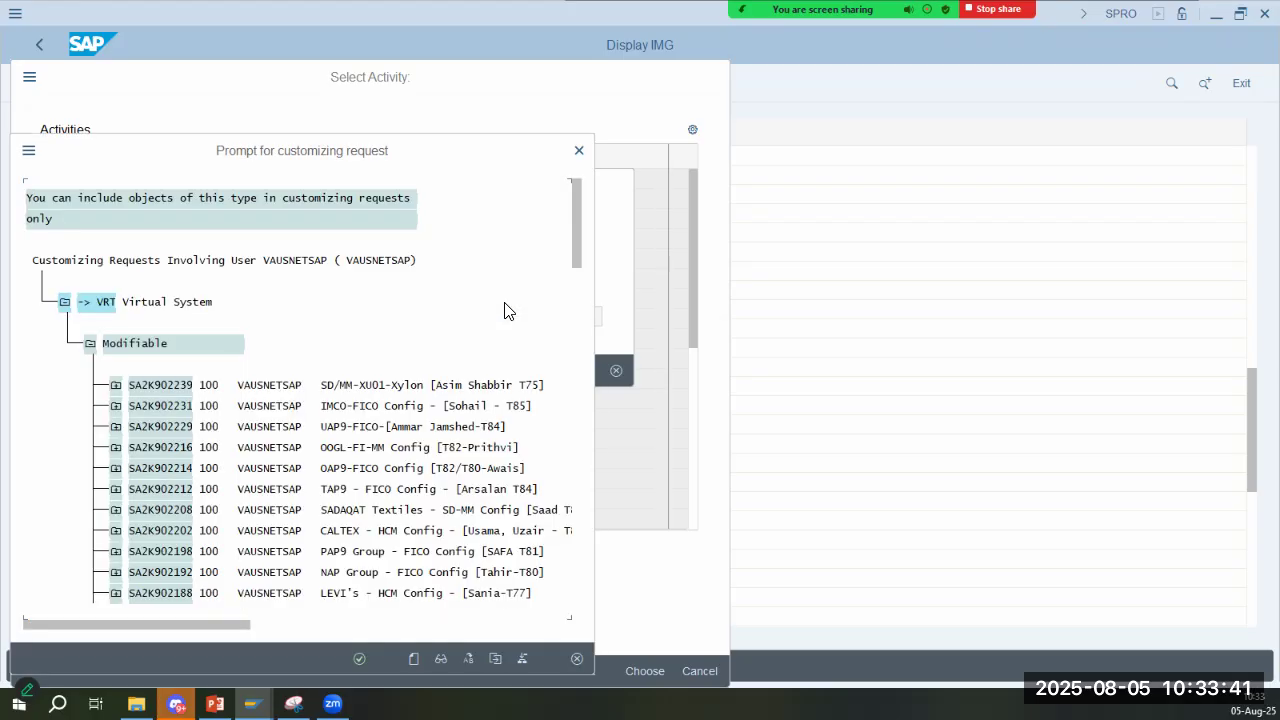
{"action": "double_click", "coordinate": [362, 537]}
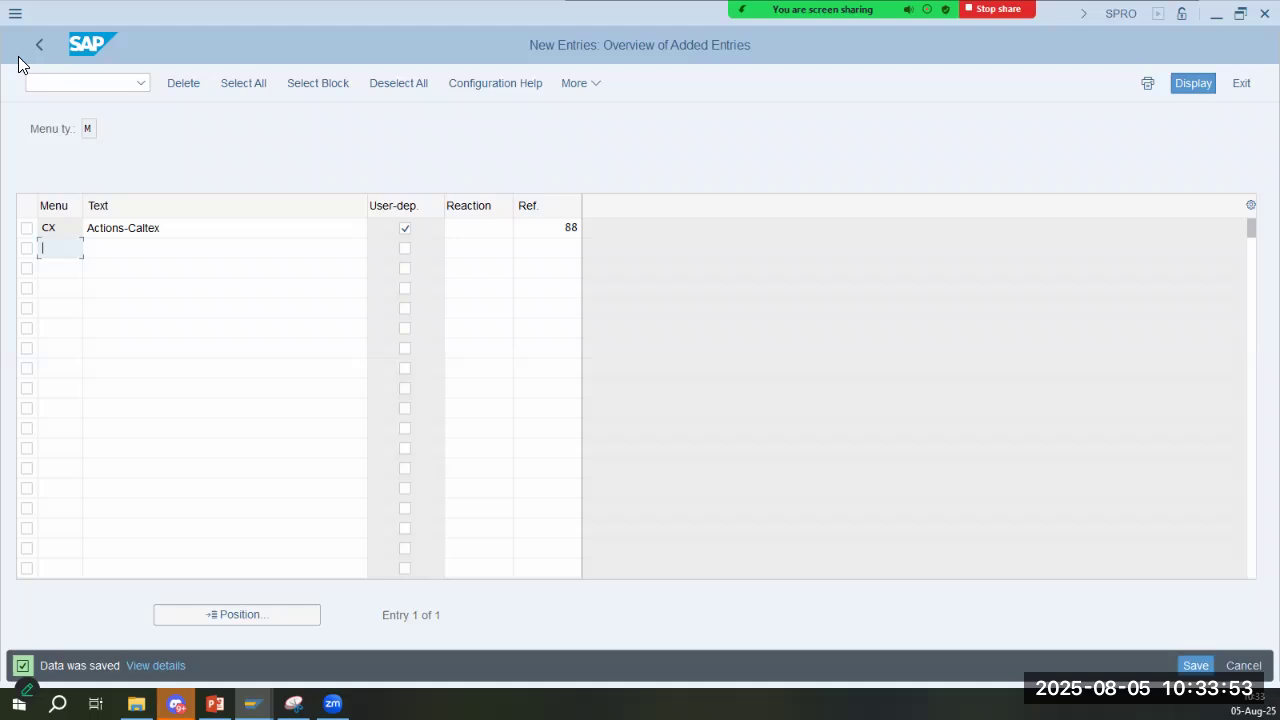
{"action": "left_click", "coordinate": [39, 42]}
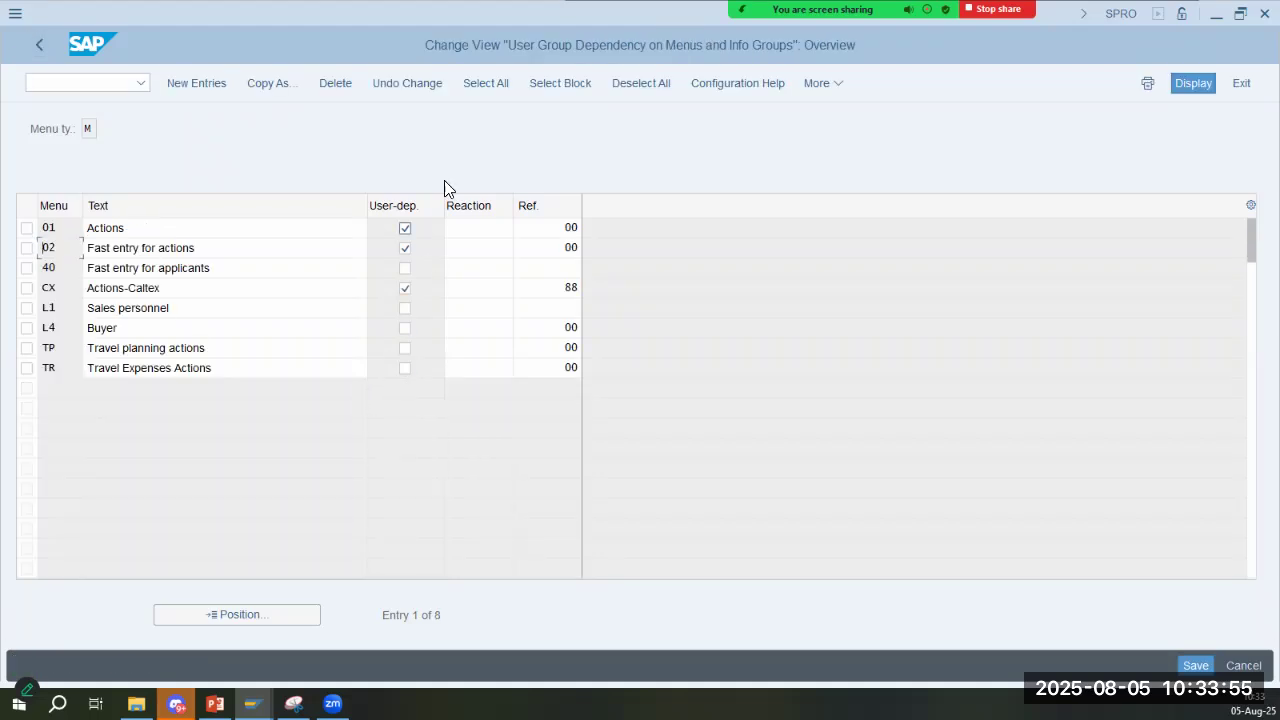
- Read the help on user group dependency, clear the user-dependent setting of menu CX, Actions-Caltex, and save
{"action": "left_click", "coordinate": [214, 289]}
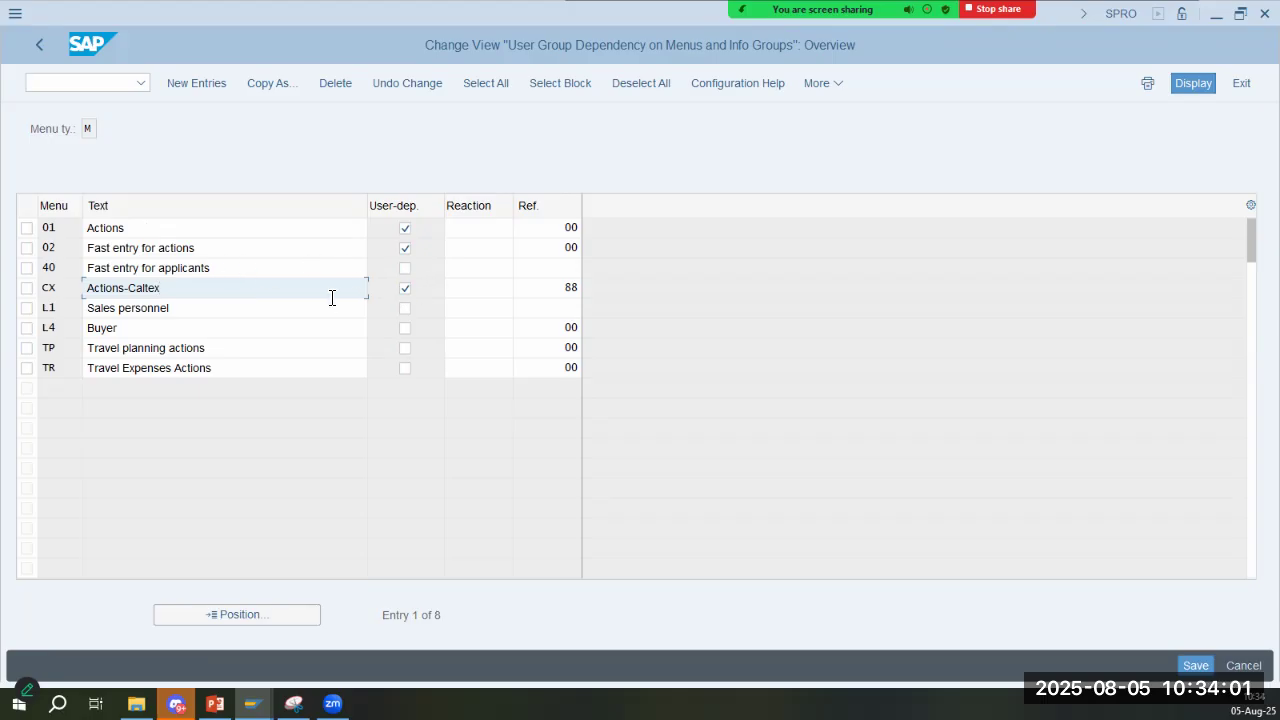
{"action": "key", "text": "Tab"}
{"action": "left_click", "coordinate": [490, 330]}
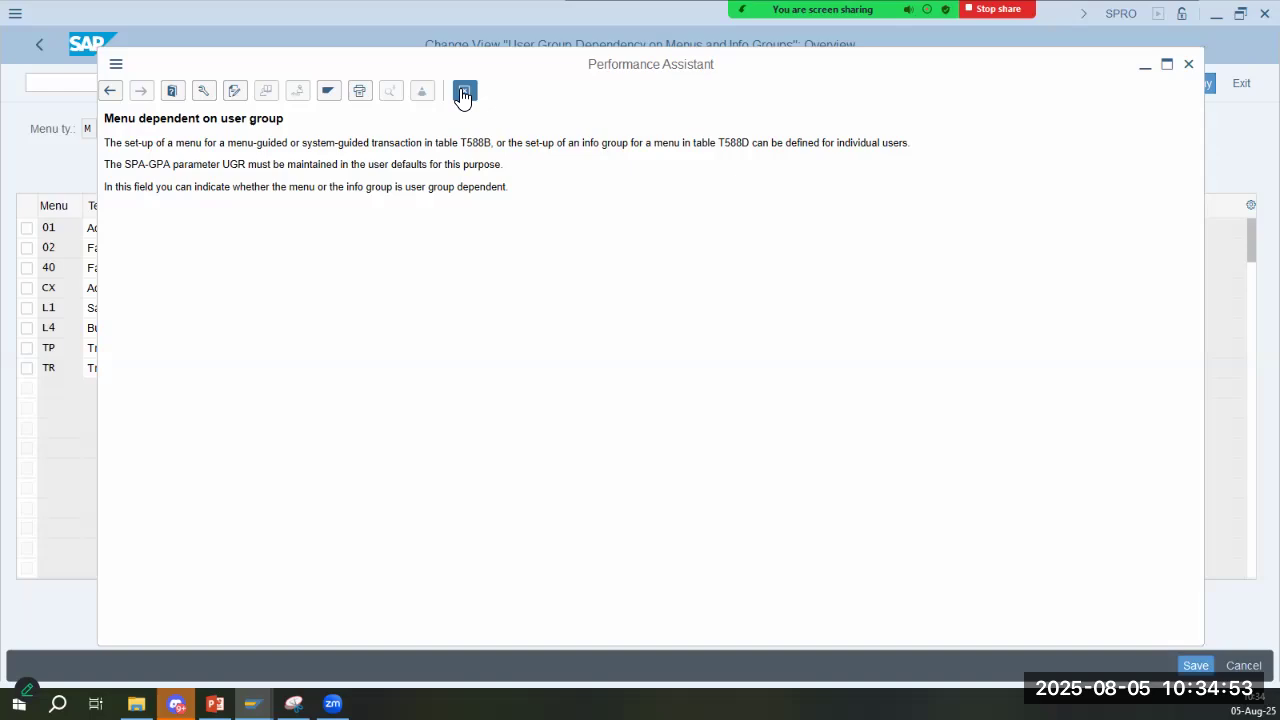
{"action": "key", "text": "Escape"}
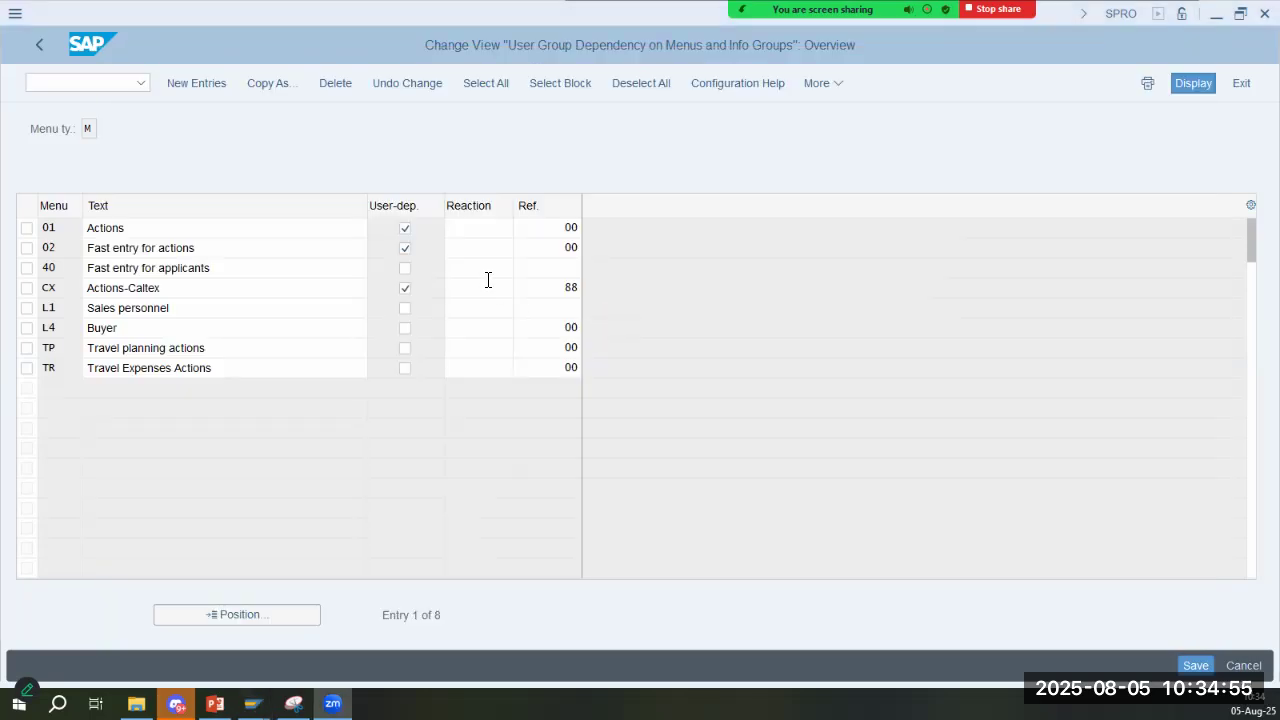
{"action": "left_click", "coordinate": [406, 289]}
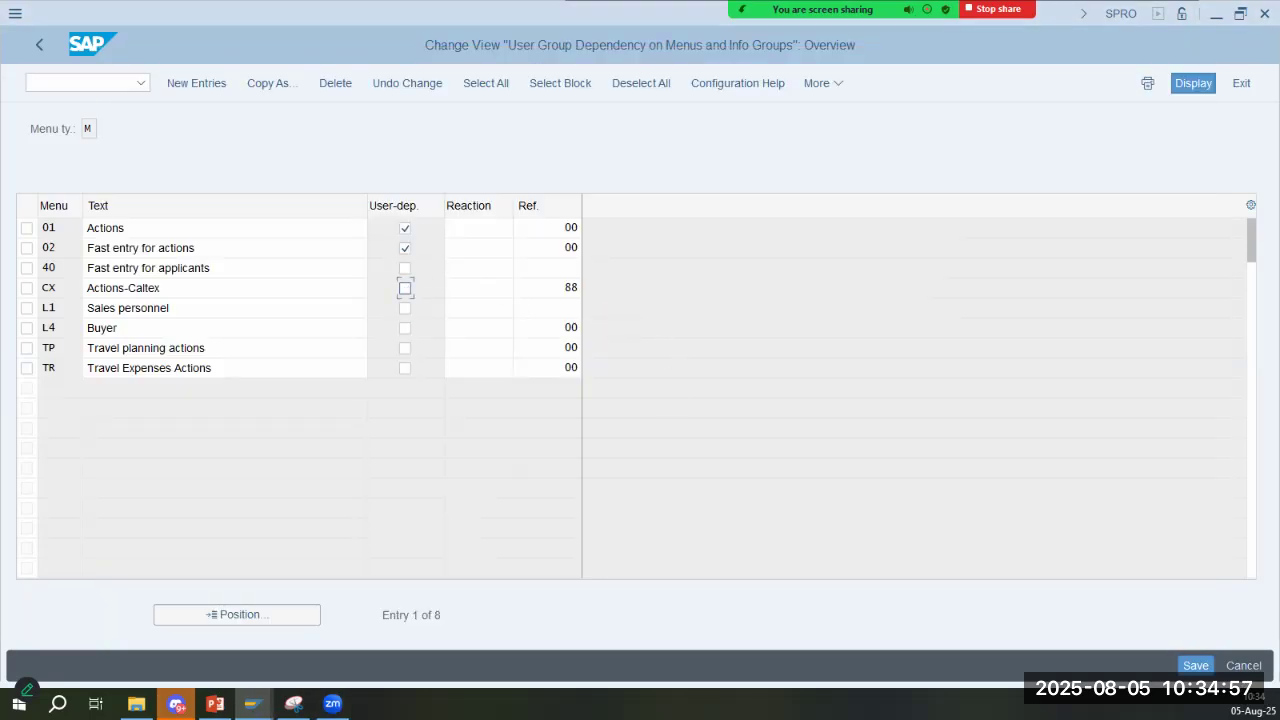
{"action": "left_click", "coordinate": [1196, 666]}
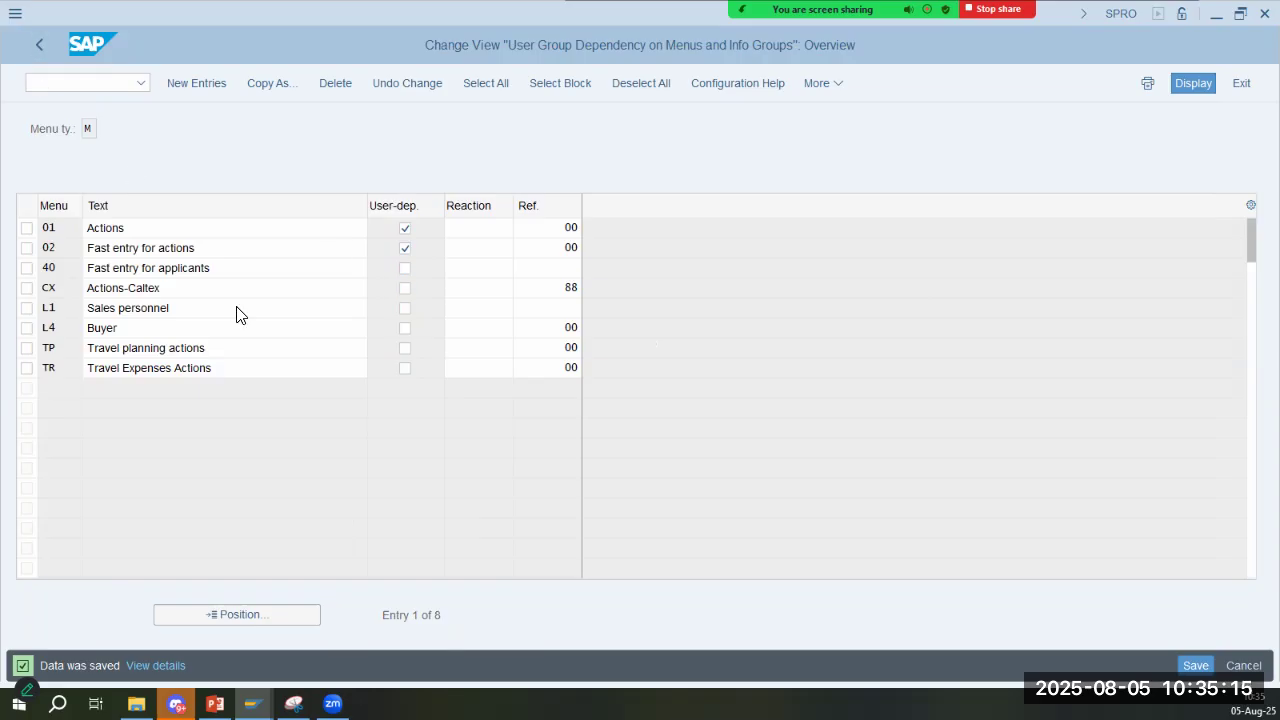
- Consult slide 4 on the action menu and leave the user group dependency overview for the activity selection
{"action": "key", "text": "super+shift+s"}
{"action": "key", "text": "alt+Tab"}
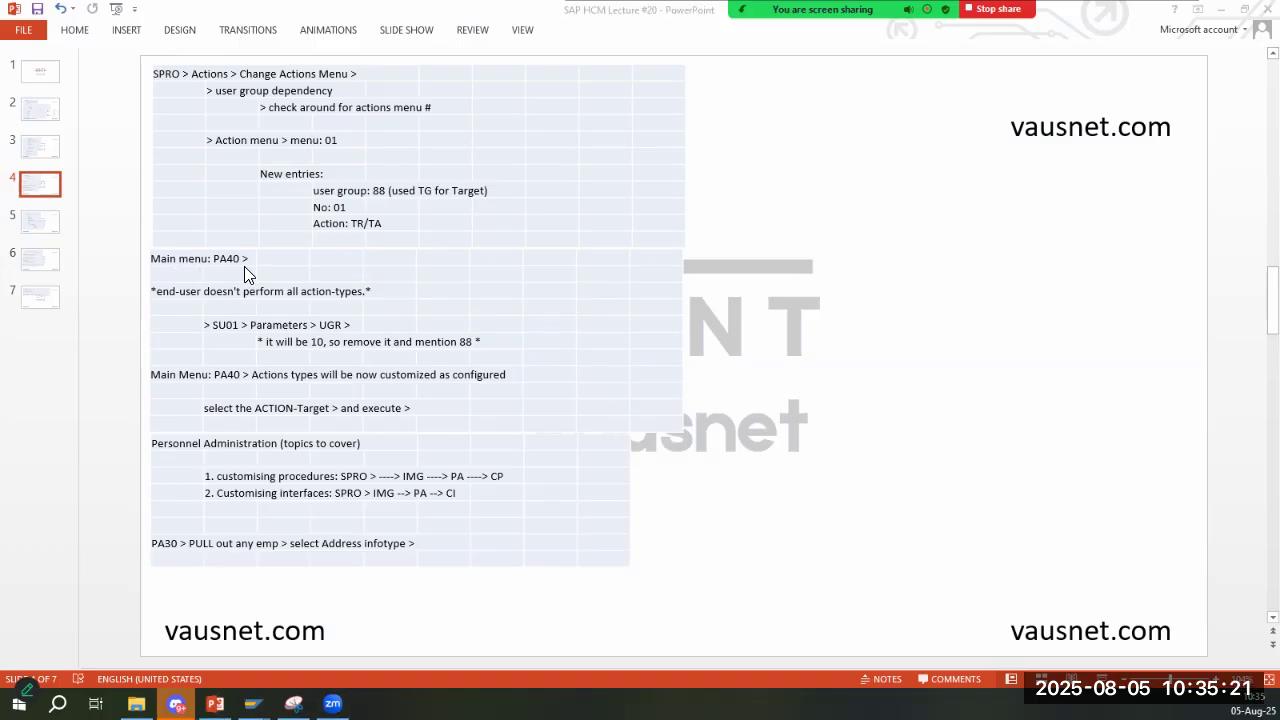
{"action": "key", "text": "alt+Tab"}
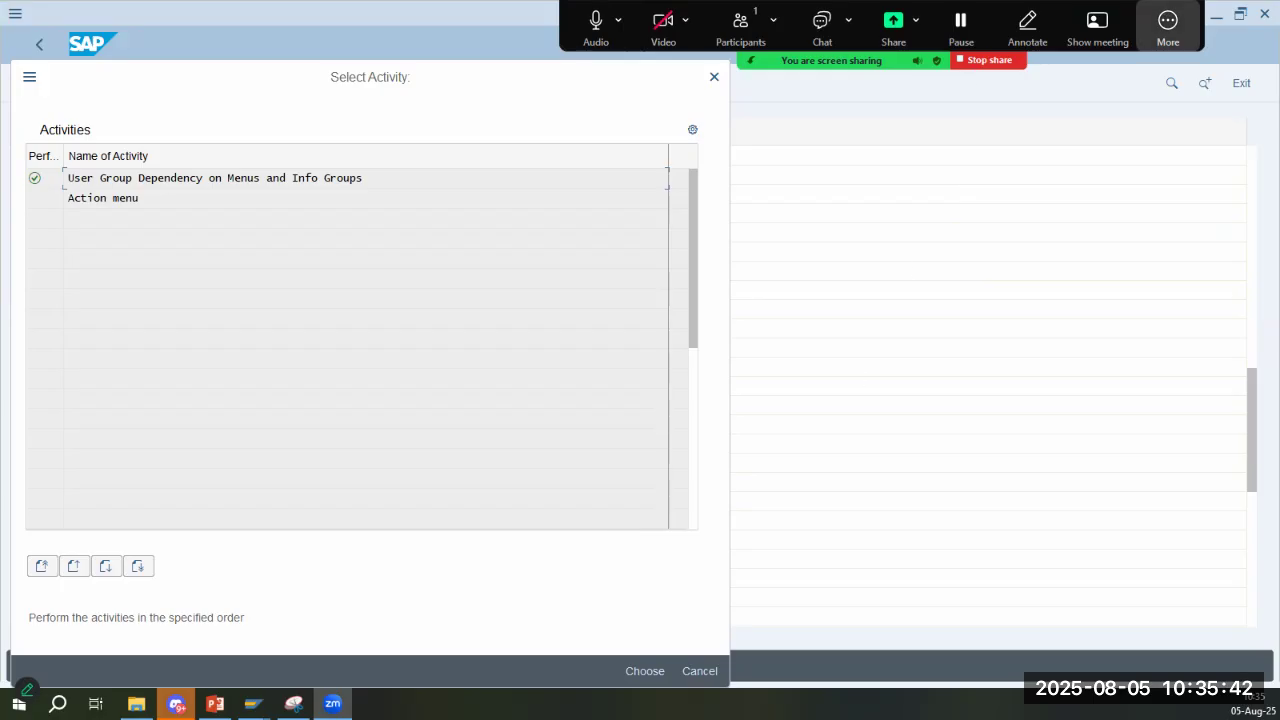
{"action": "left_click", "coordinate": [1168, 25]}
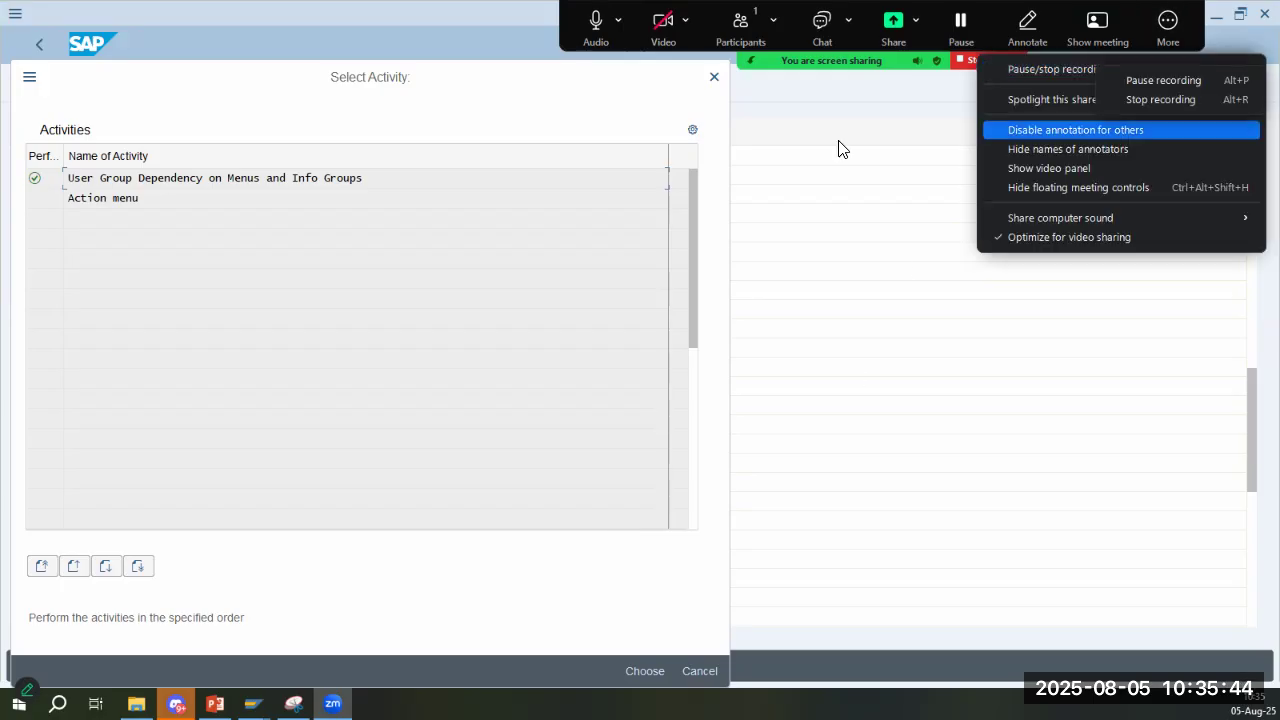
- Leave the activity selection and open the personnel actions transaction PA40 in a new session
{"action": "left_click", "coordinate": [600, 192]}
{"action": "left_click", "coordinate": [645, 671]}
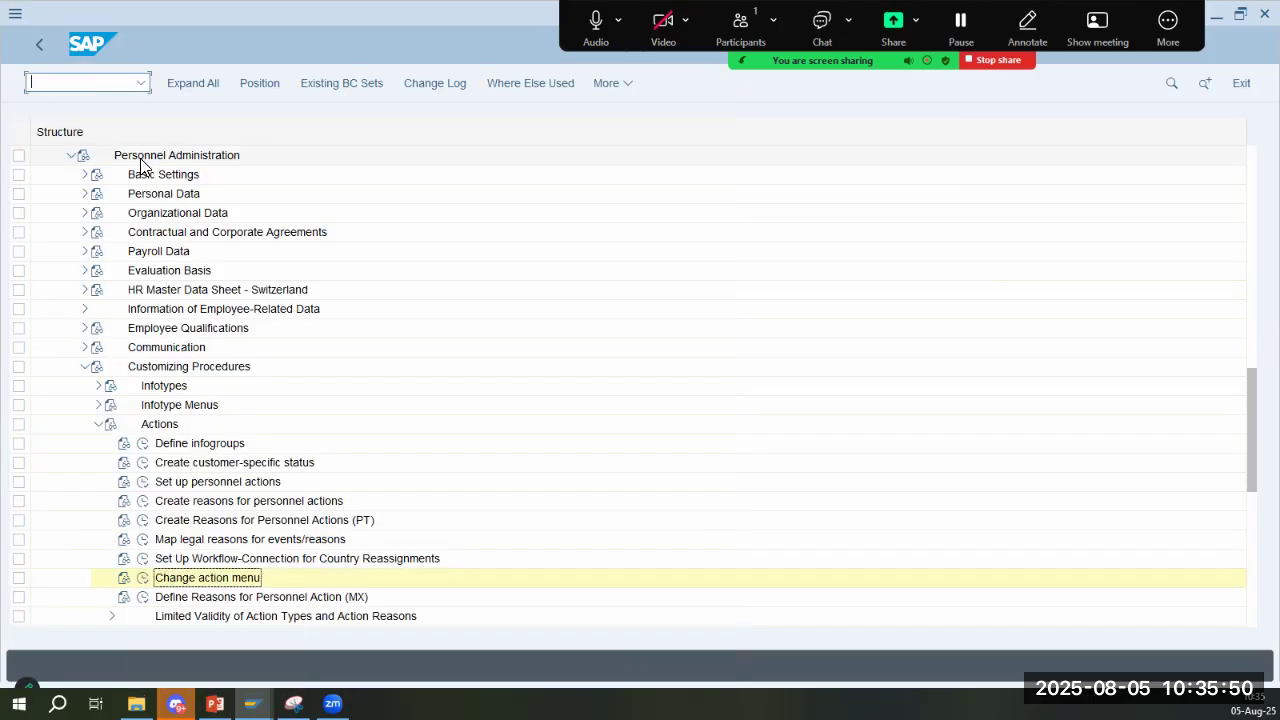
{"action": "type", "text": "/o pa40"}
{"action": "key", "text": "Return"}
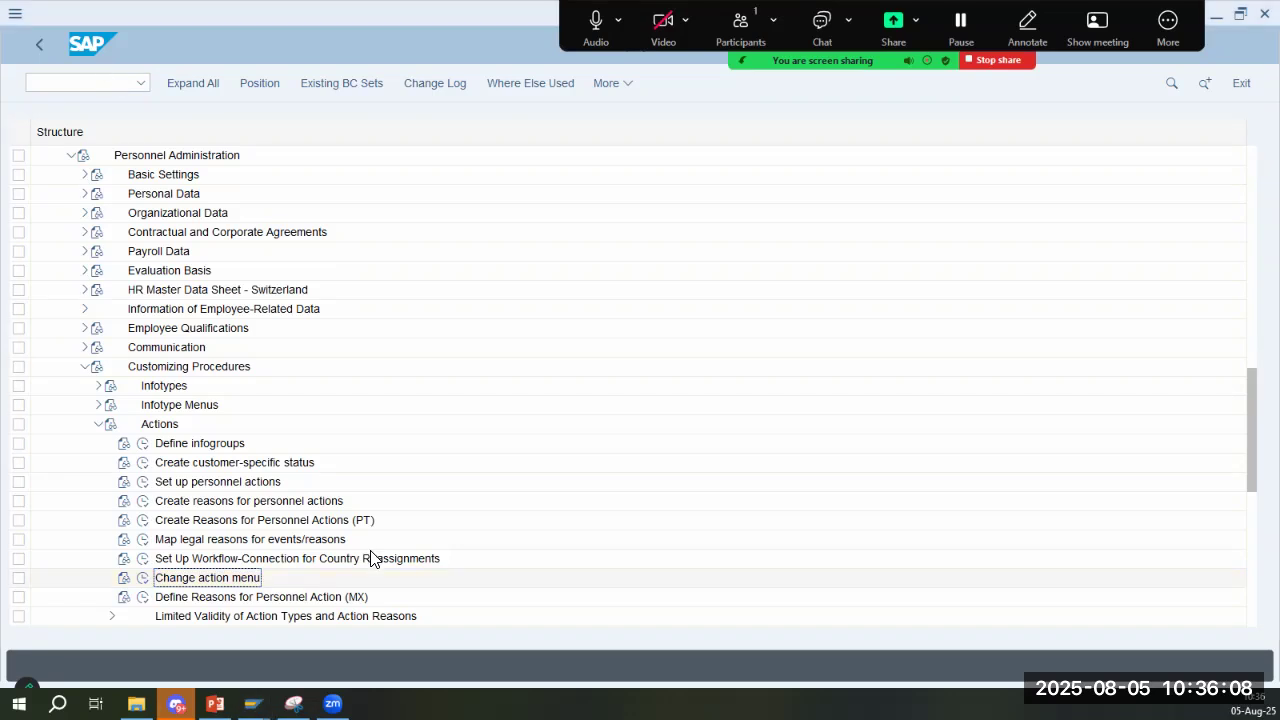
- Consult slide 4 on PA40 and examine the action type offered in the personnel actions list
{"action": "key", "text": "alt+Tab"}
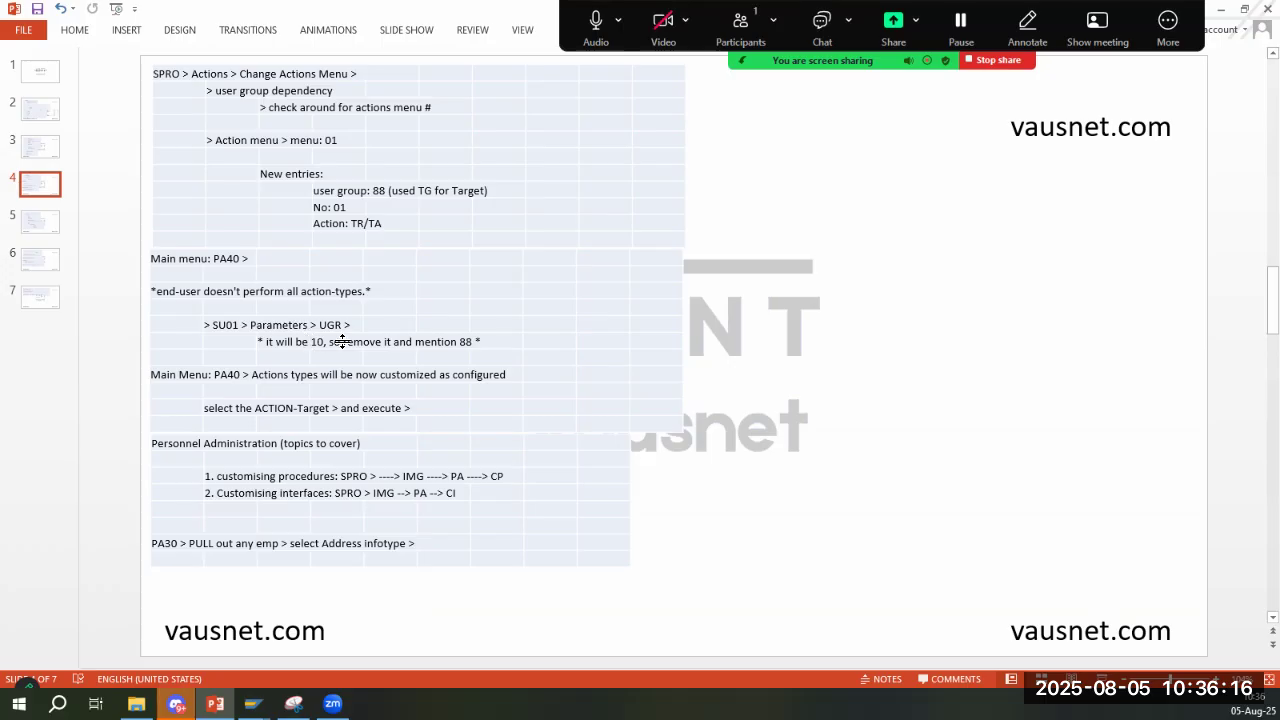
{"action": "key", "text": "alt+Tab"}
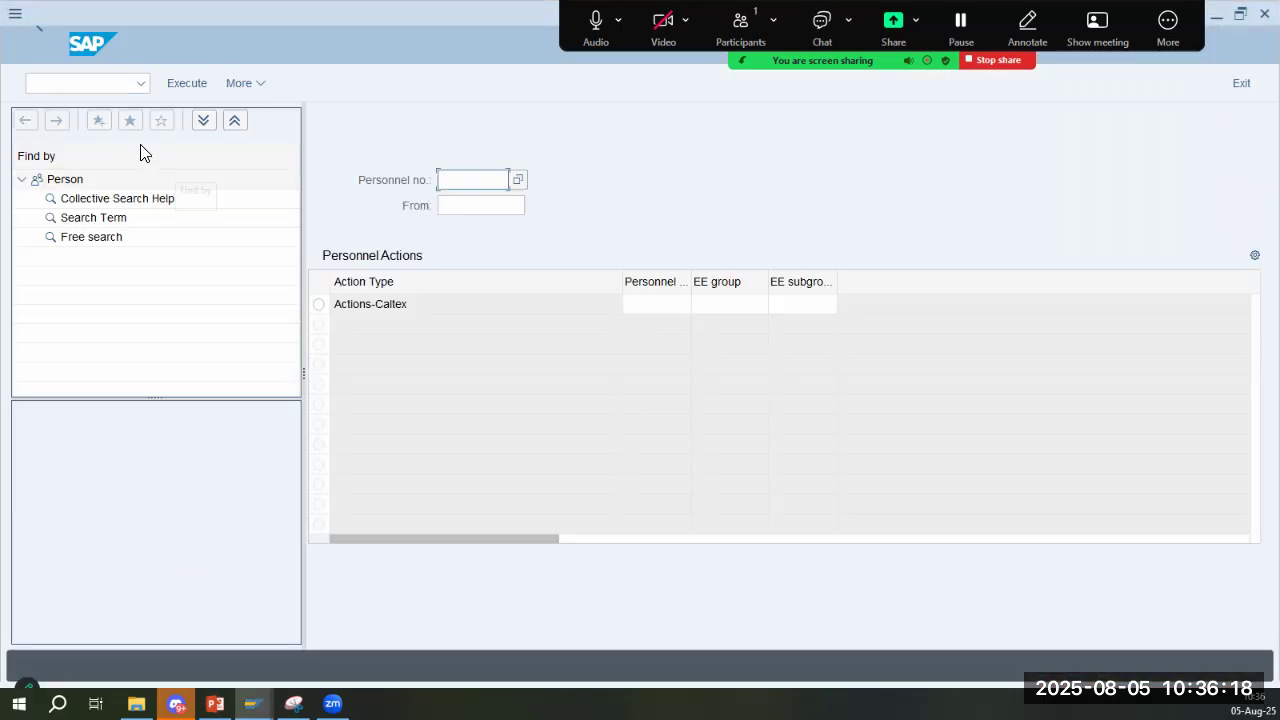
{"action": "left_click", "coordinate": [78, 88]}
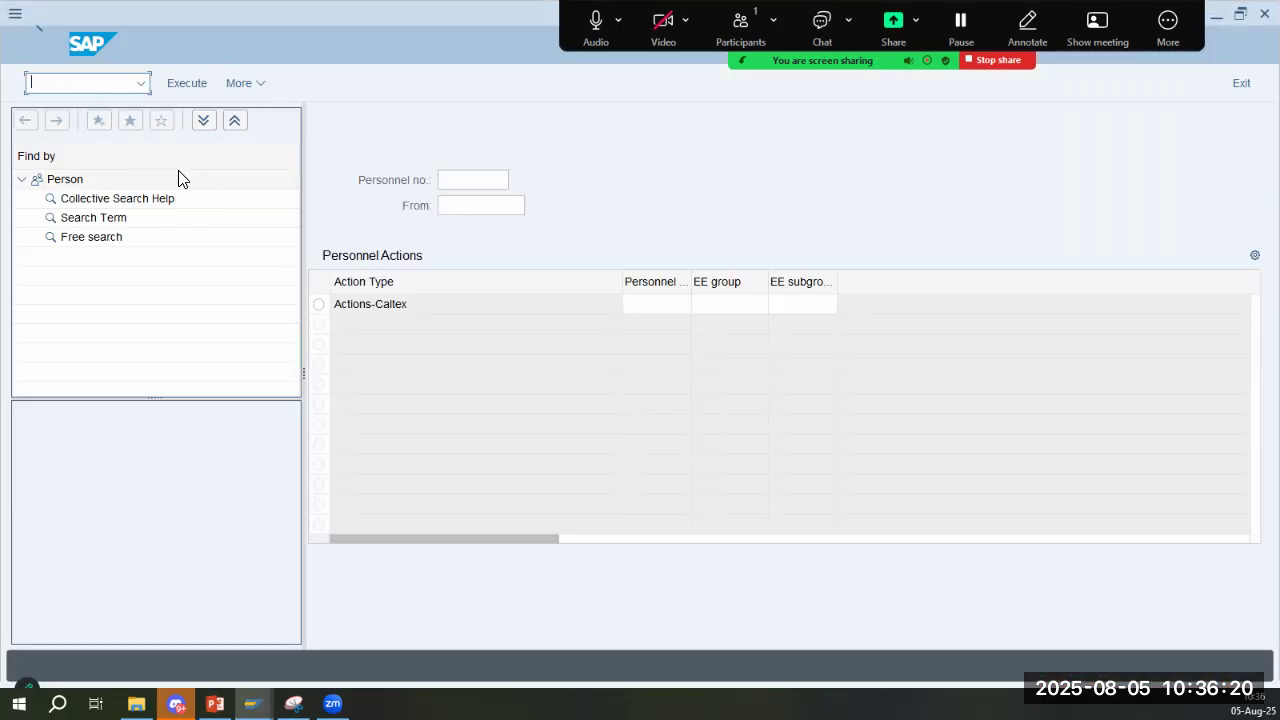
{"action": "left_click", "coordinate": [437, 304]}
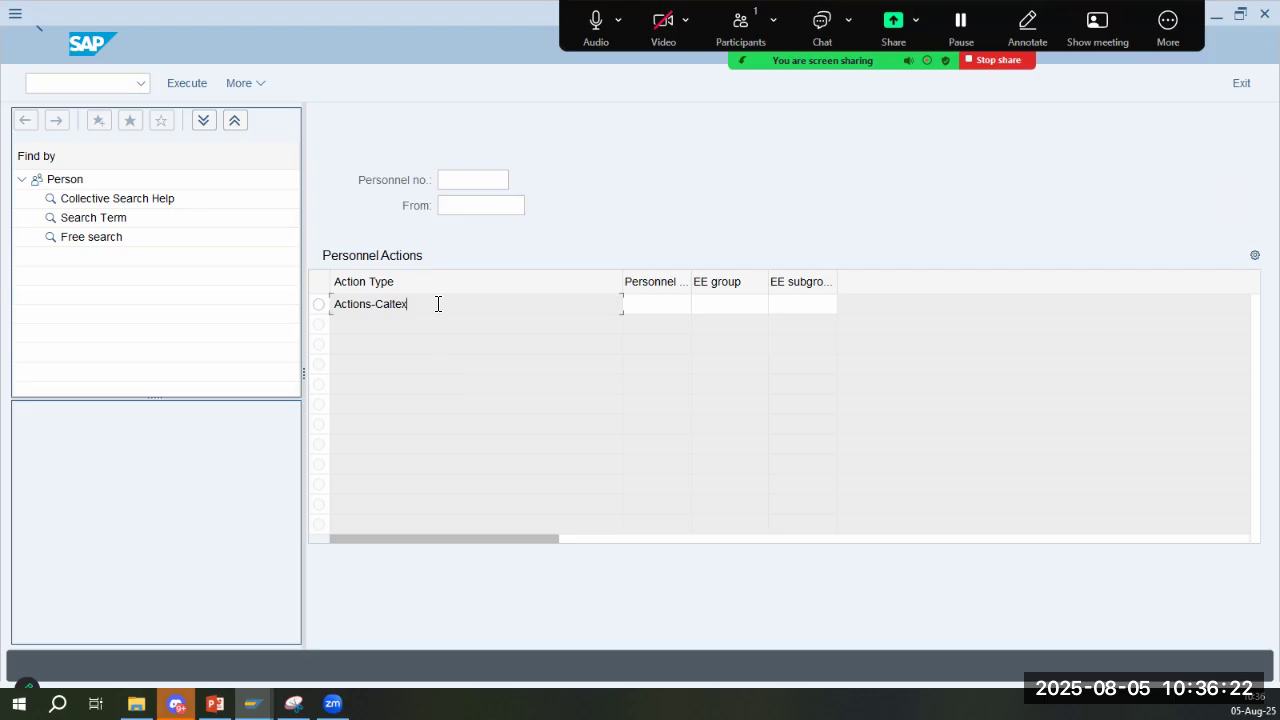
{"action": "left_click_drag", "start_coordinate": [437, 304], "coordinate": [284, 312]}
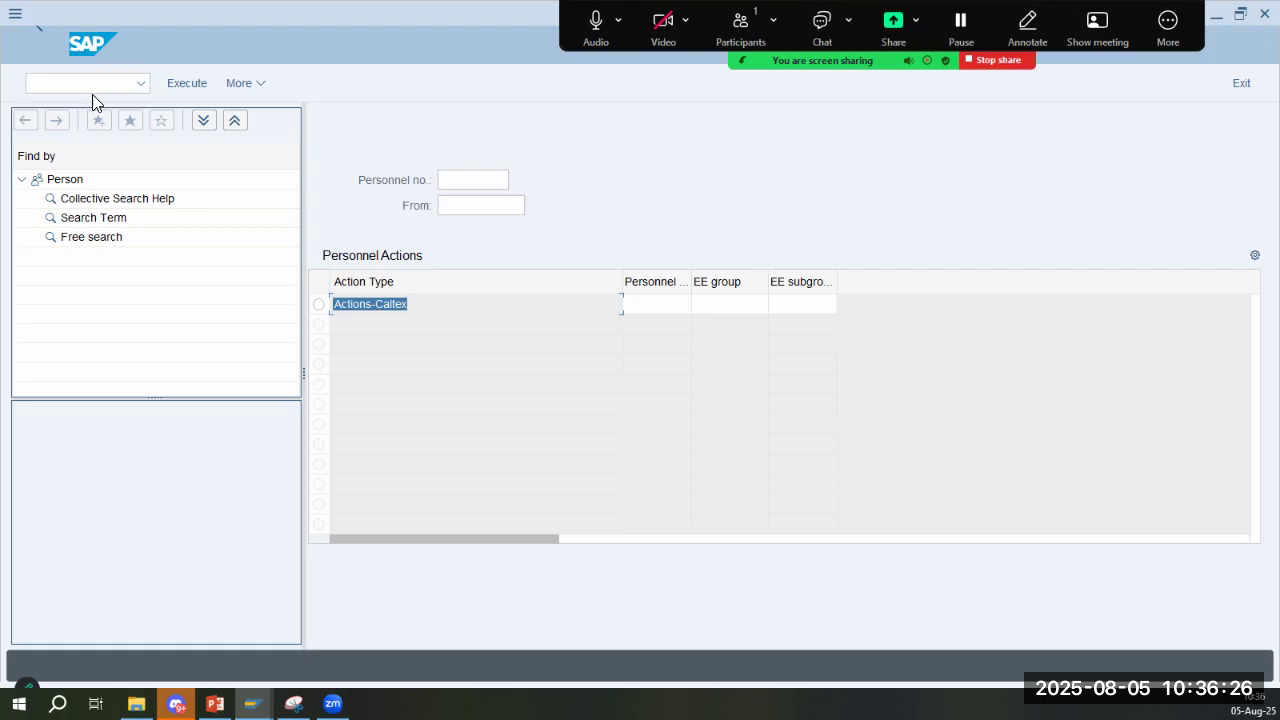
- Switch to user maintenance with transaction SU01 and open user VAUSNETSAP for changing
{"action": "left_click", "coordinate": [118, 88]}
{"action": "type", "text": "/nsu01"}
{"action": "key", "text": "Return"}
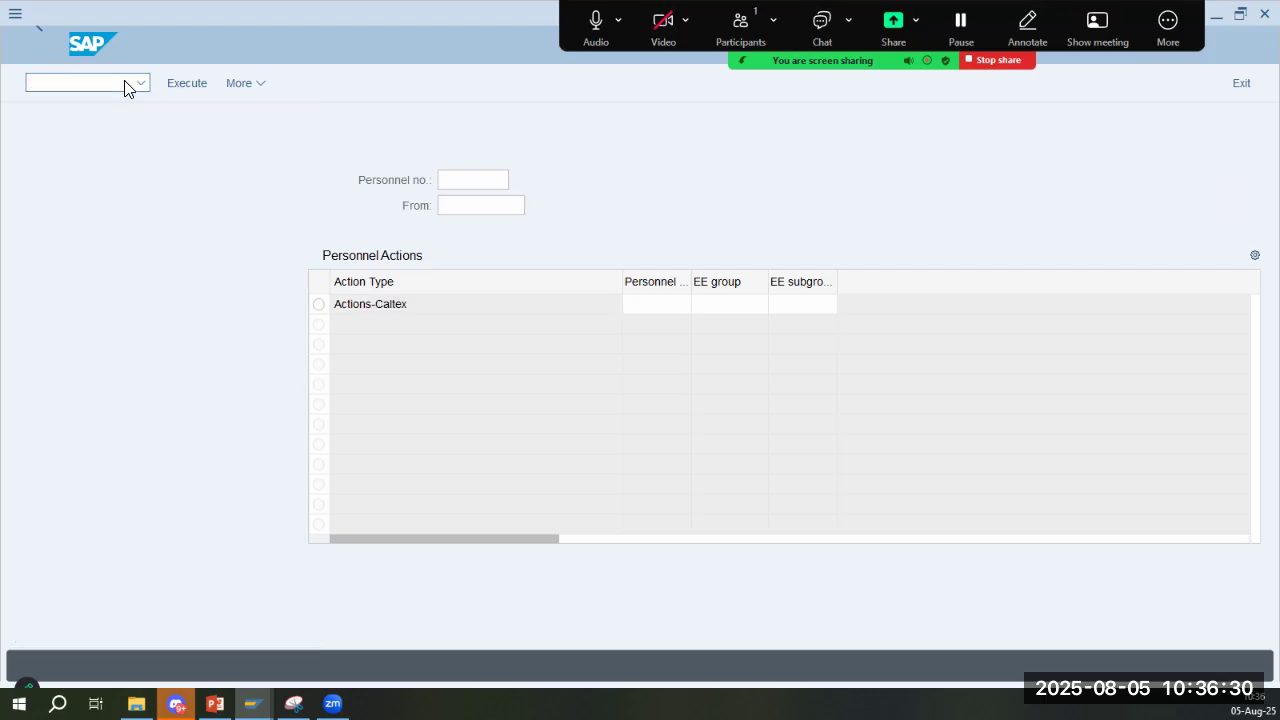
{"action": "type", "text": "va"}
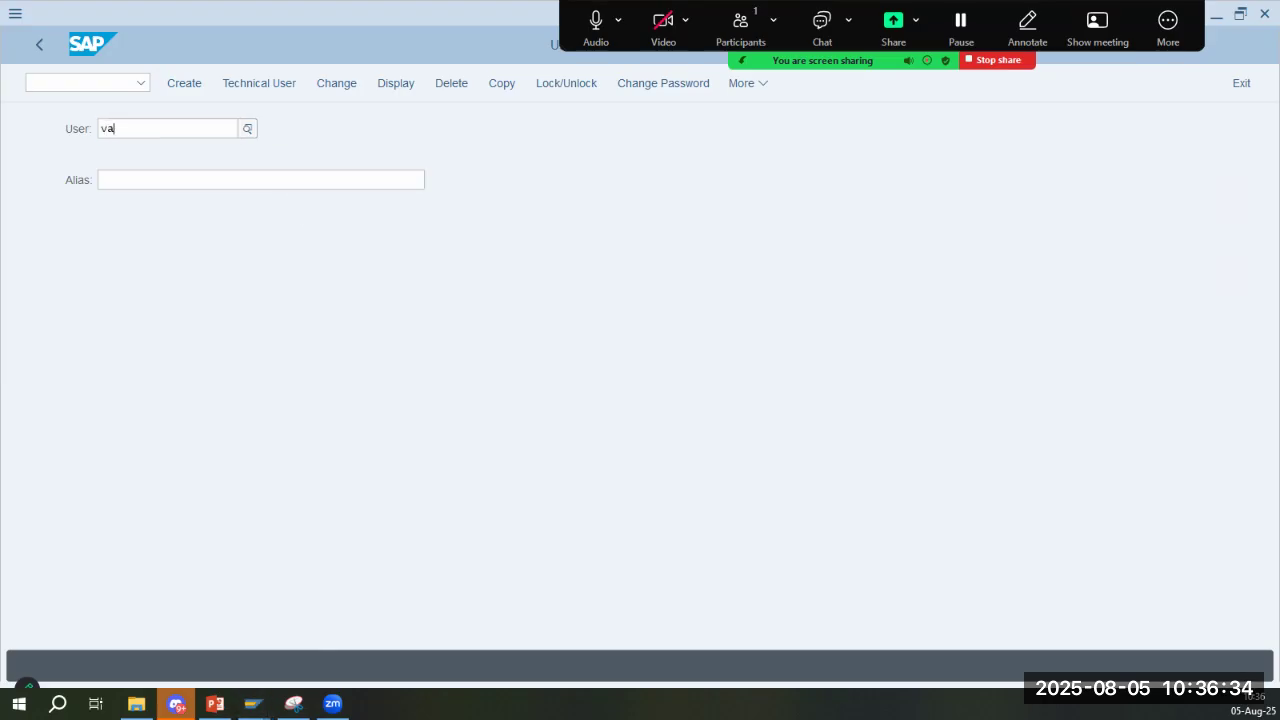
{"action": "type", "text": "usnetsap"}
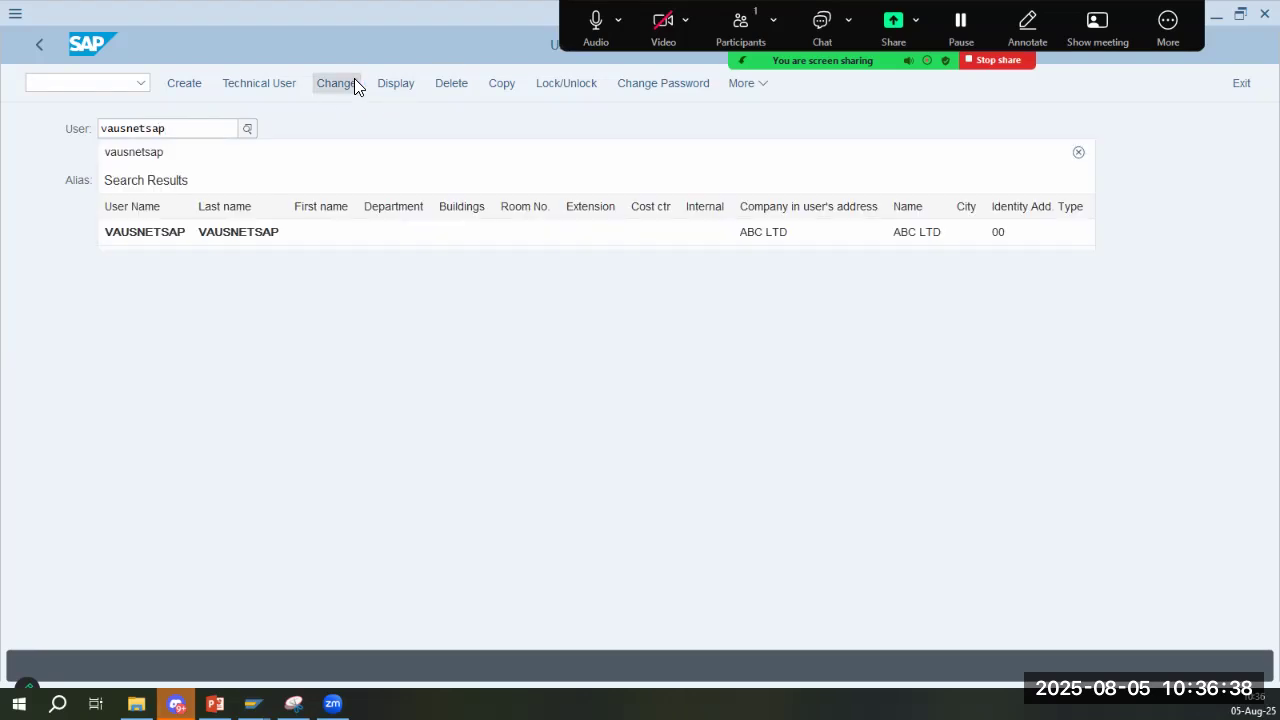
{"action": "left_click", "coordinate": [454, 231]}
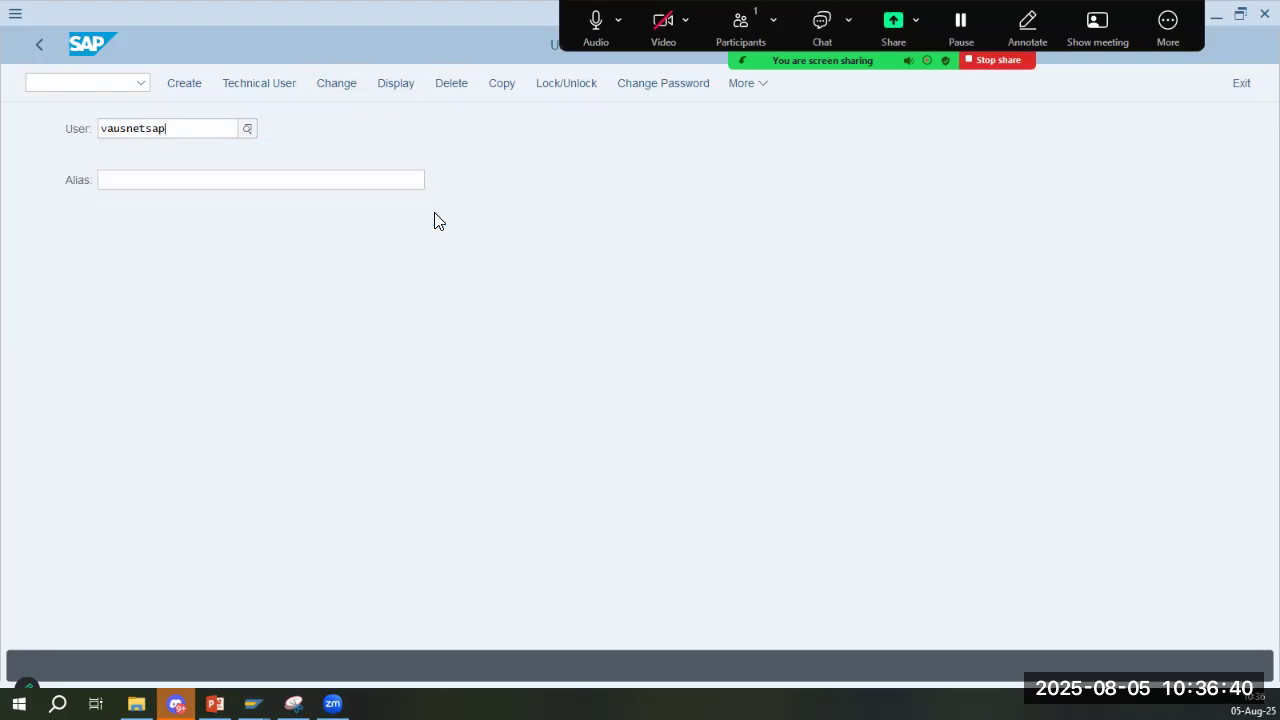
{"action": "left_click", "coordinate": [333, 79]}
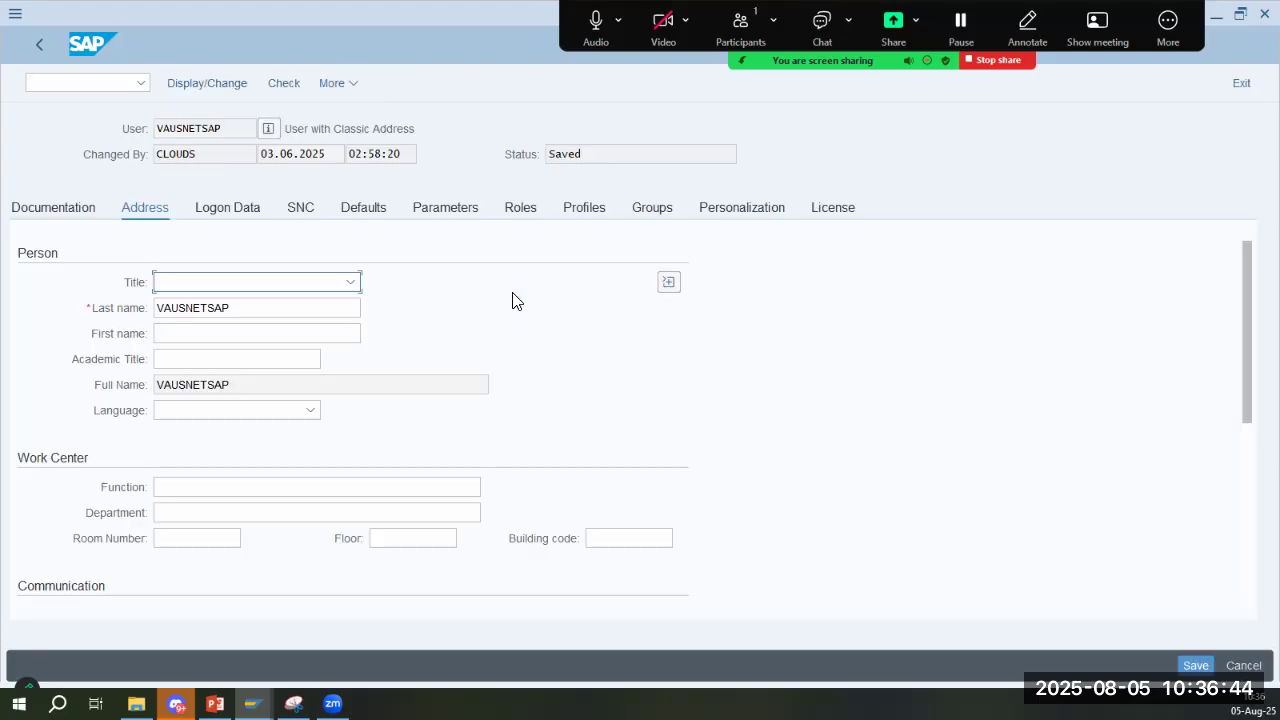
- Search the user's parameters for UGR and check the user group assigned to it
{"action": "scroll", "coordinate": [433, 350], "scroll_direction": "down", "scroll_amount": 5}
{"action": "scroll", "coordinate": [433, 345], "scroll_direction": "up", "scroll_amount": 5}
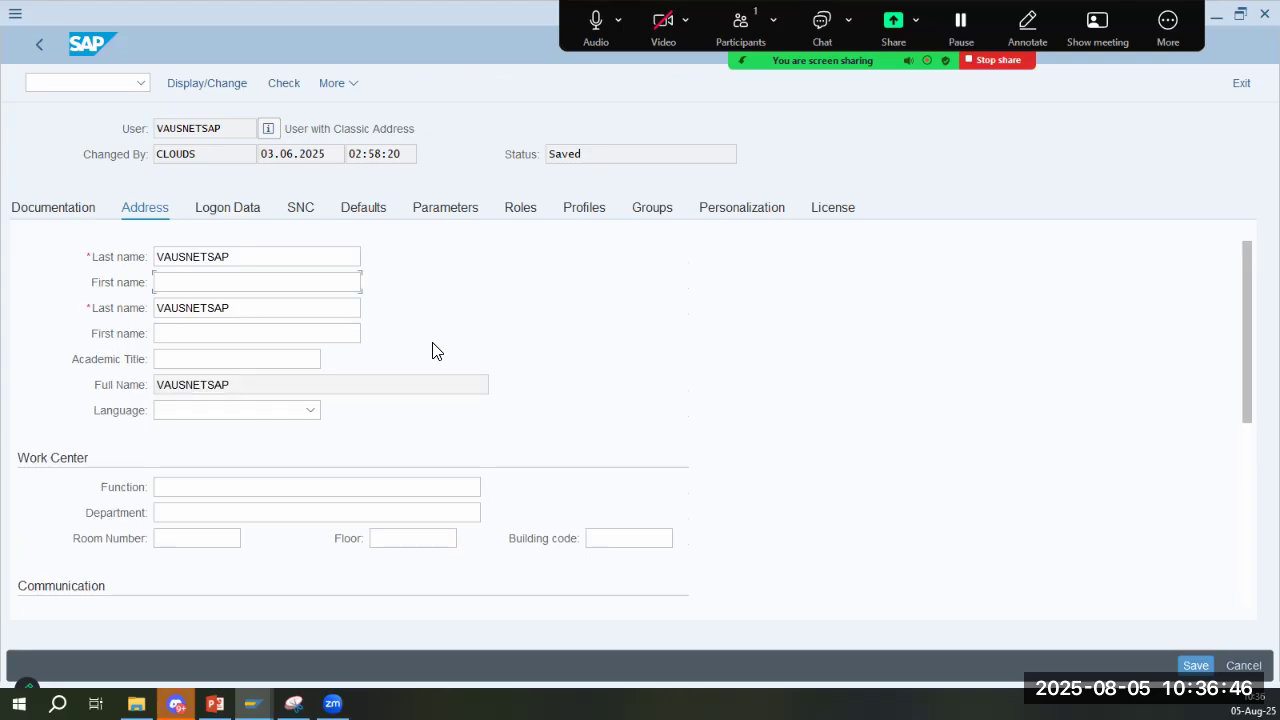
{"action": "left_click", "coordinate": [474, 213]}
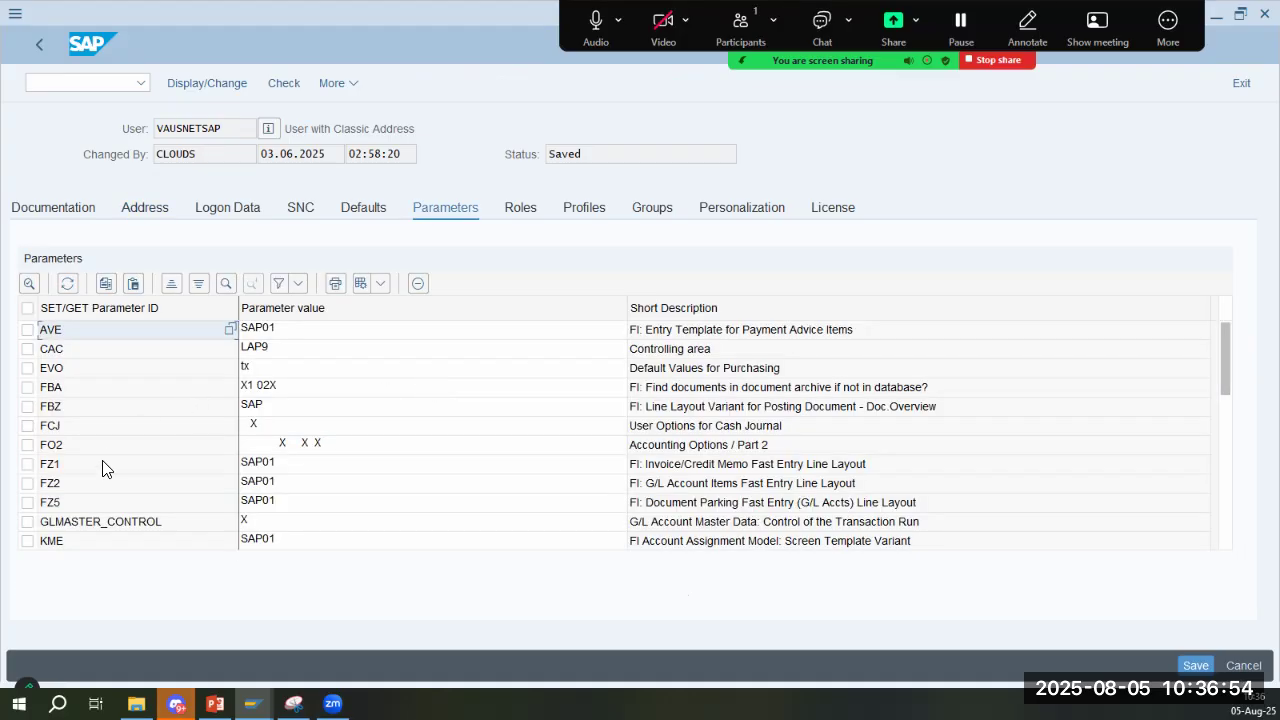
{"action": "left_click", "coordinate": [227, 286]}
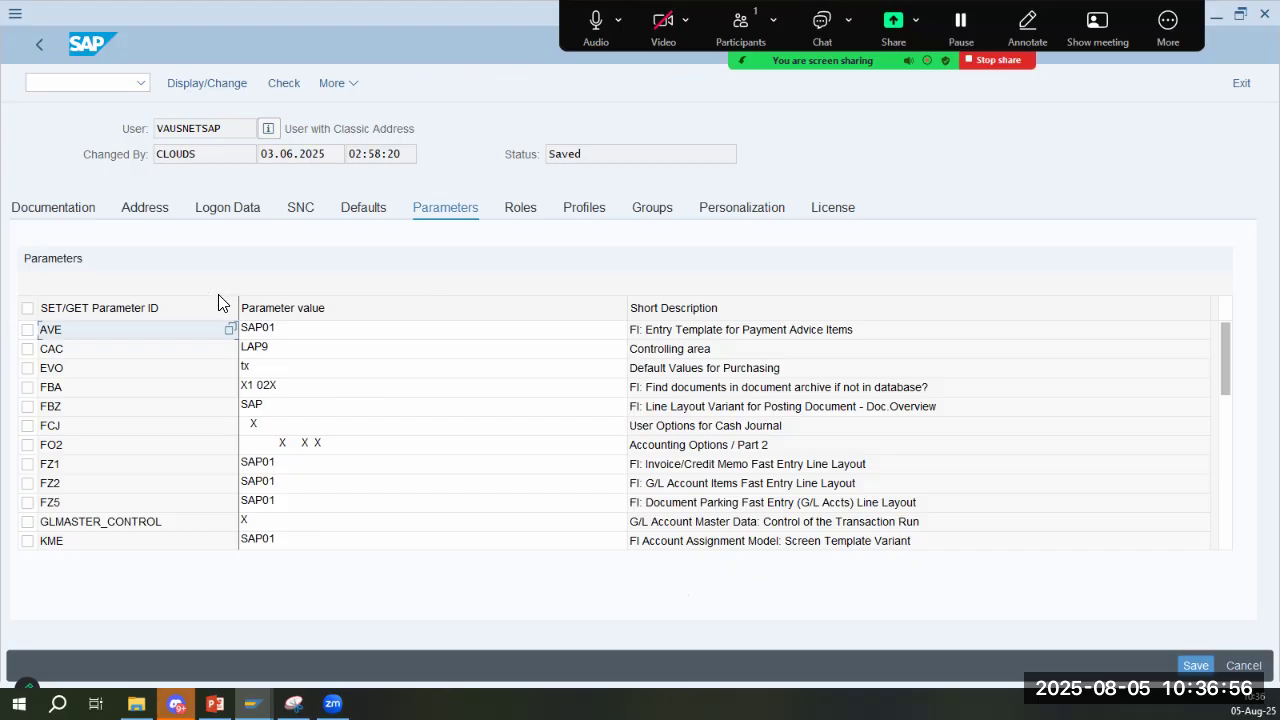
{"action": "type", "text": "g"}
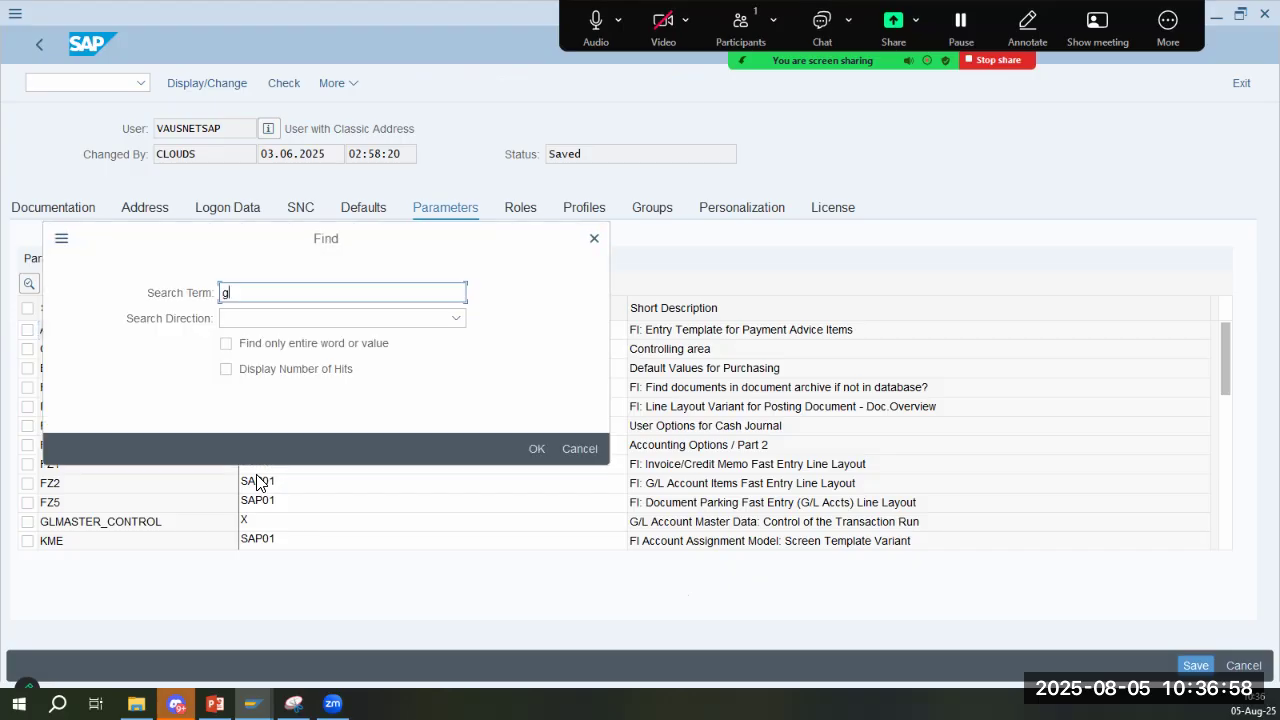
{"action": "type", "text": "urr"}
{"action": "key", "text": "Return"}
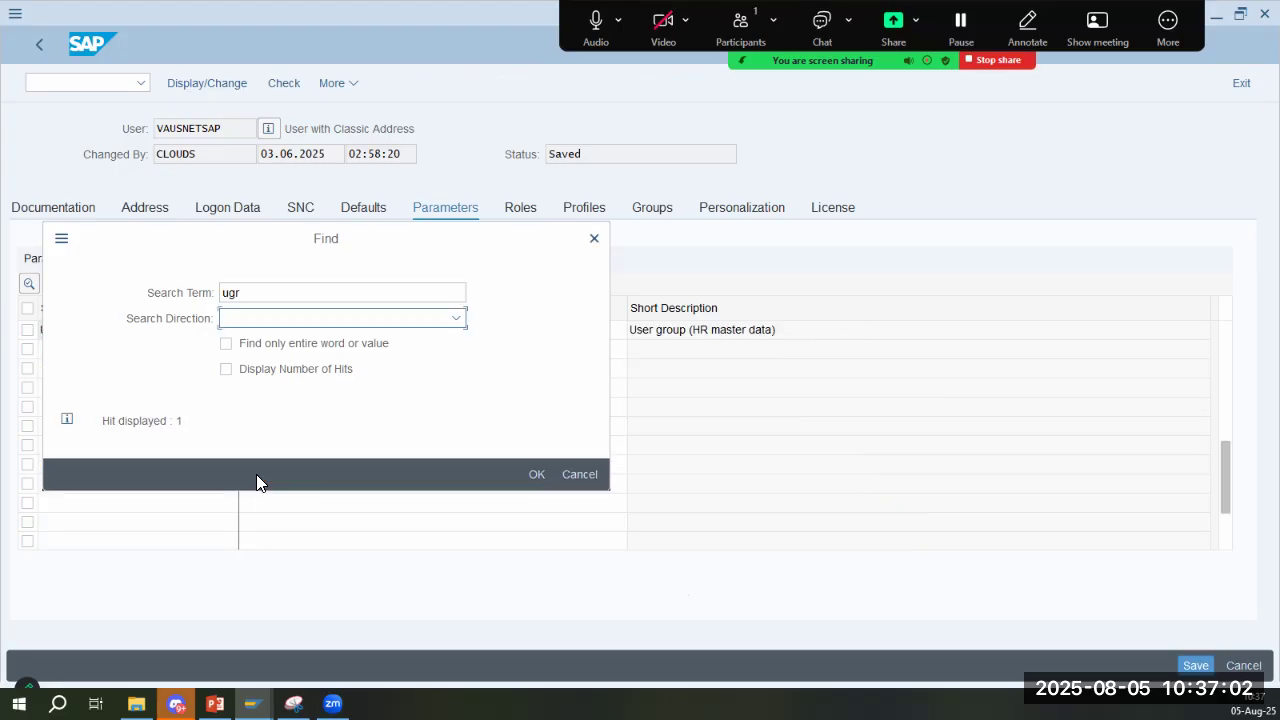
{"action": "left_click", "coordinate": [585, 483]}
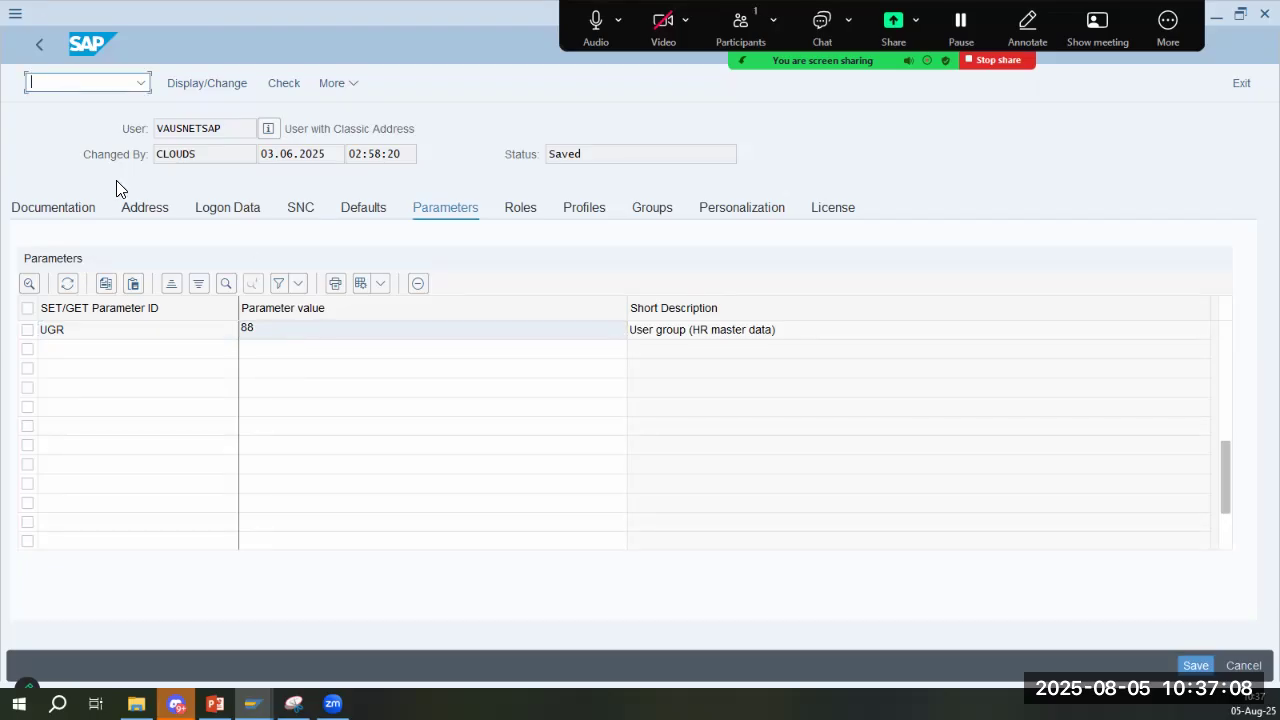
- Return to transaction PA40, check the listed action type and compare it with the customized action types note on slide 4
{"action": "type", "text": "/npa40"}
{"action": "key", "text": "Return"}
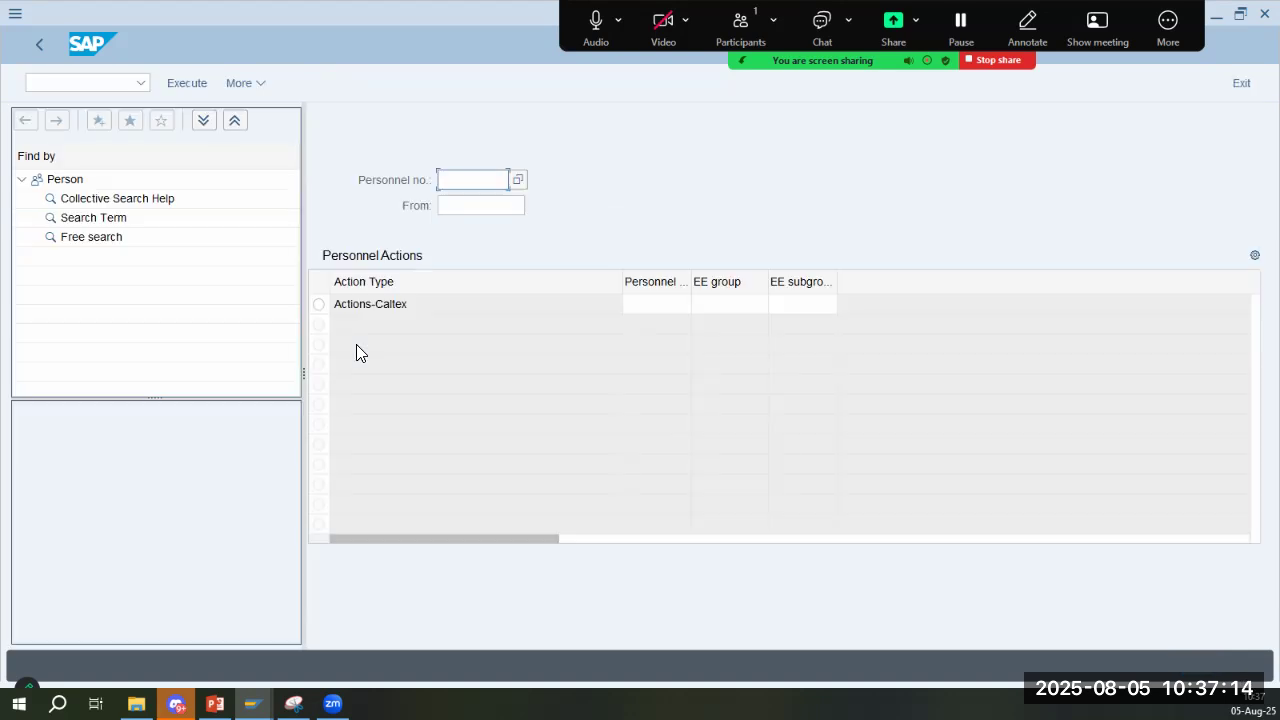
{"action": "left_click_drag", "start_coordinate": [428, 303], "coordinate": [362, 463]}
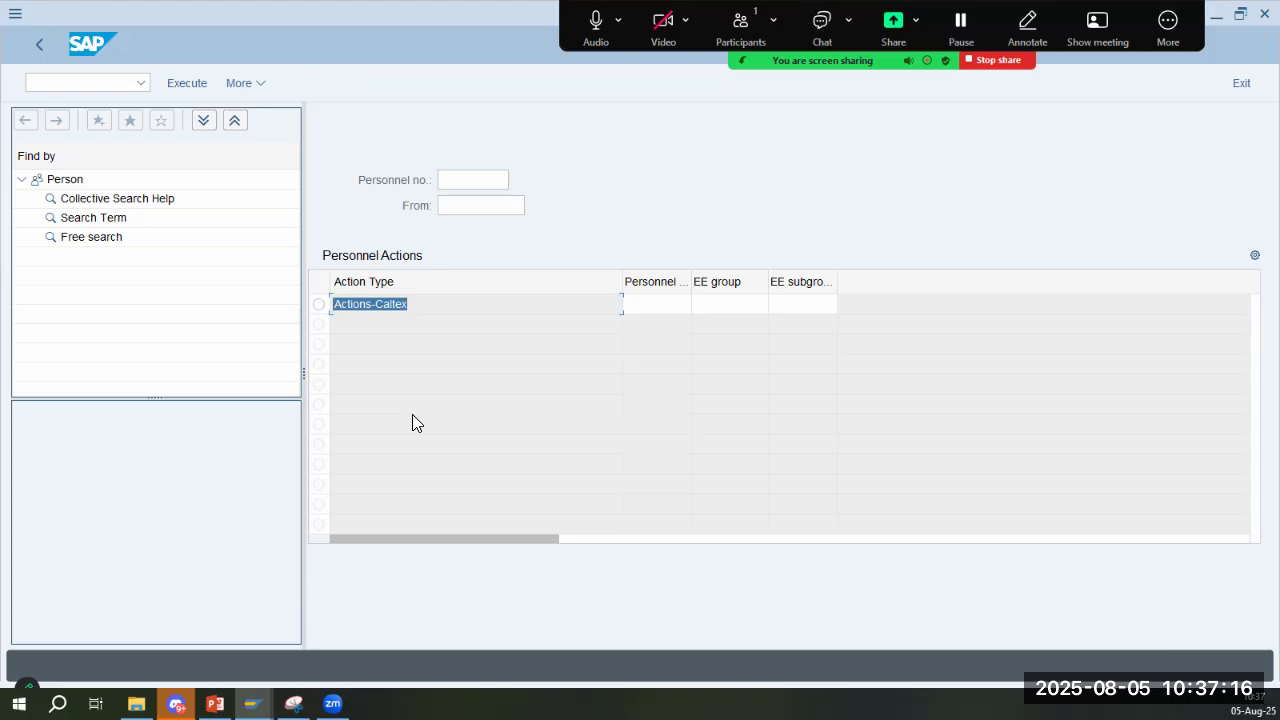
{"action": "key", "text": "alt+Tab"}
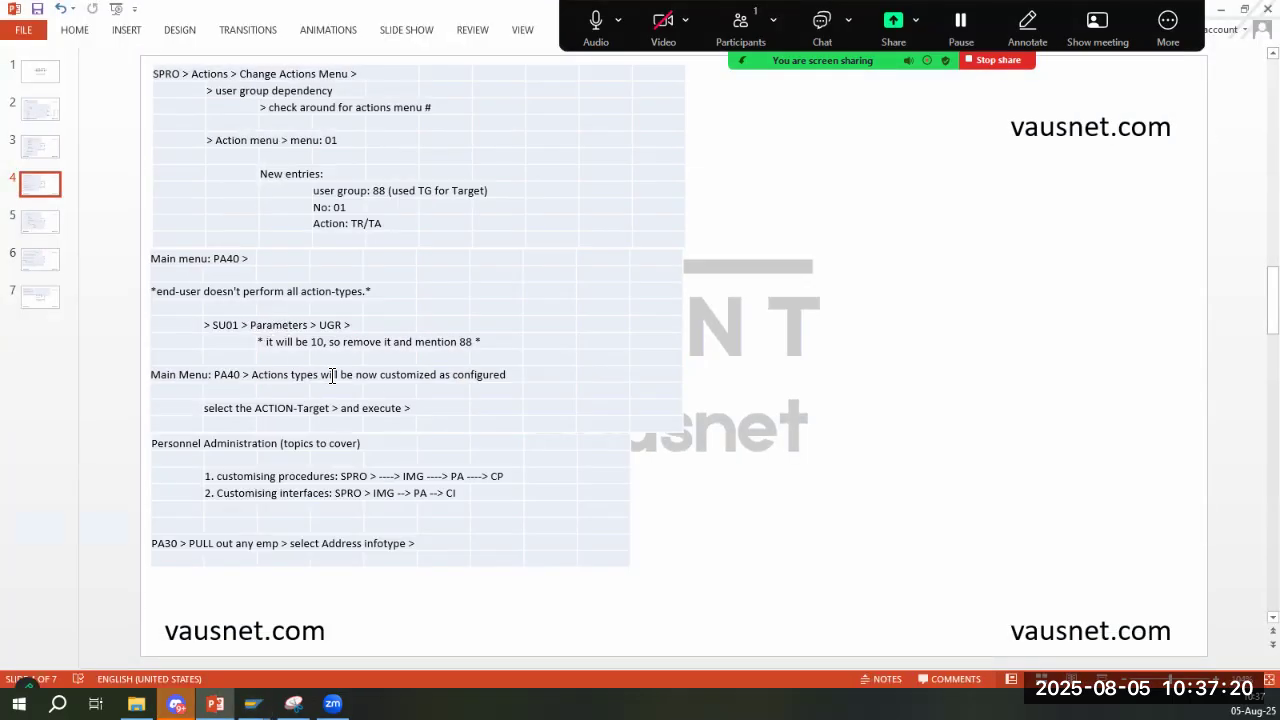
{"action": "left_click", "coordinate": [489, 375]}
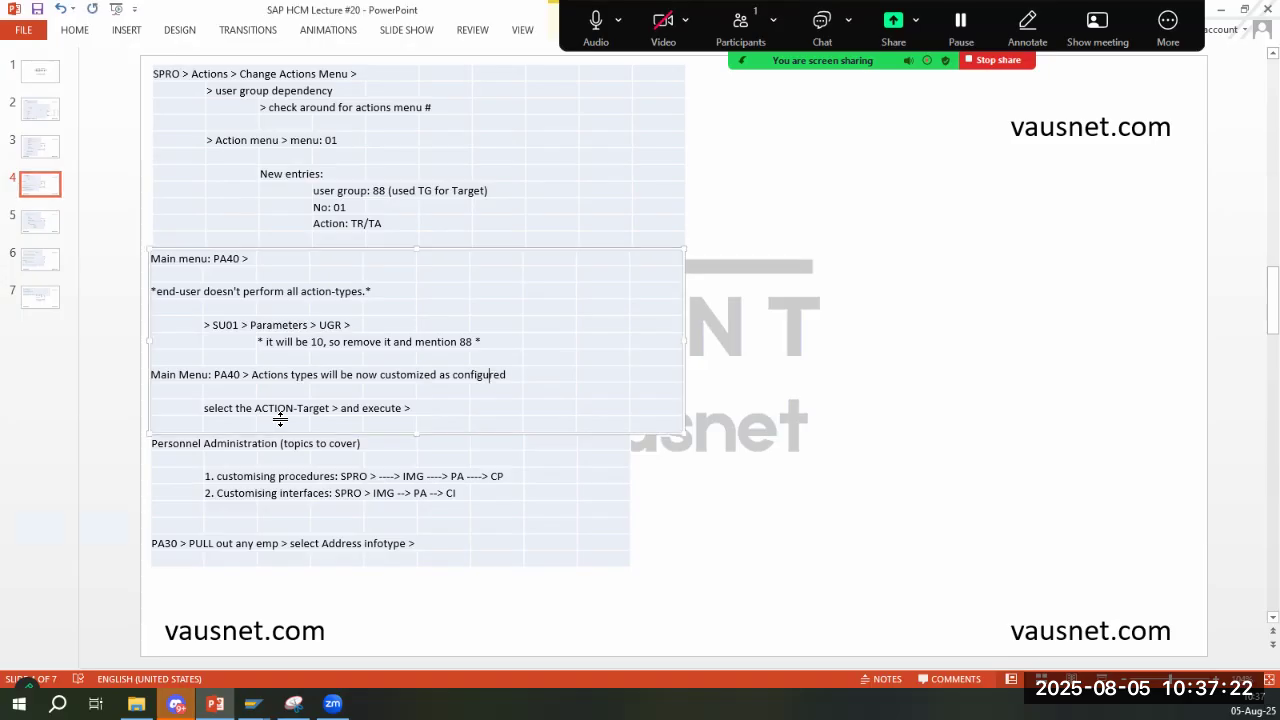
{"action": "key", "text": "alt+Tab"}
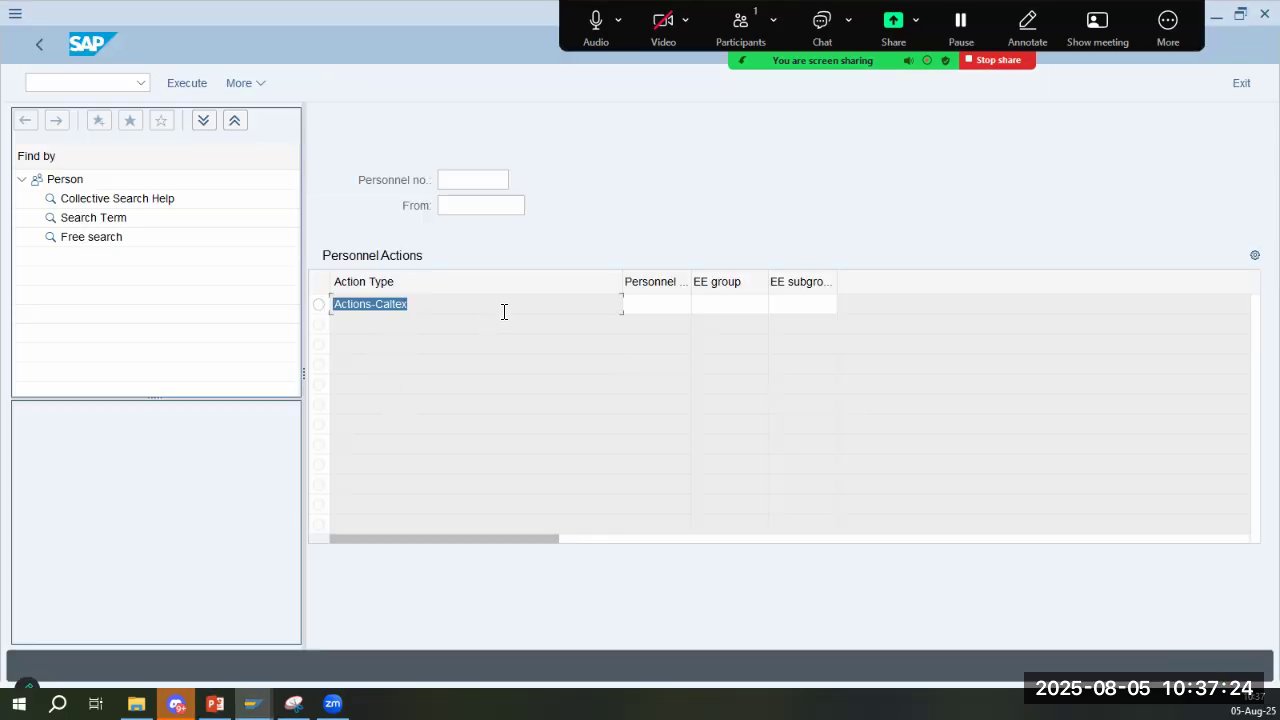
- Select the Actions-Caltex action type and execute it without a personnel number, following the instruction on slide 4
{"action": "left_click", "coordinate": [319, 305]}
{"action": "left_click", "coordinate": [472, 181]}
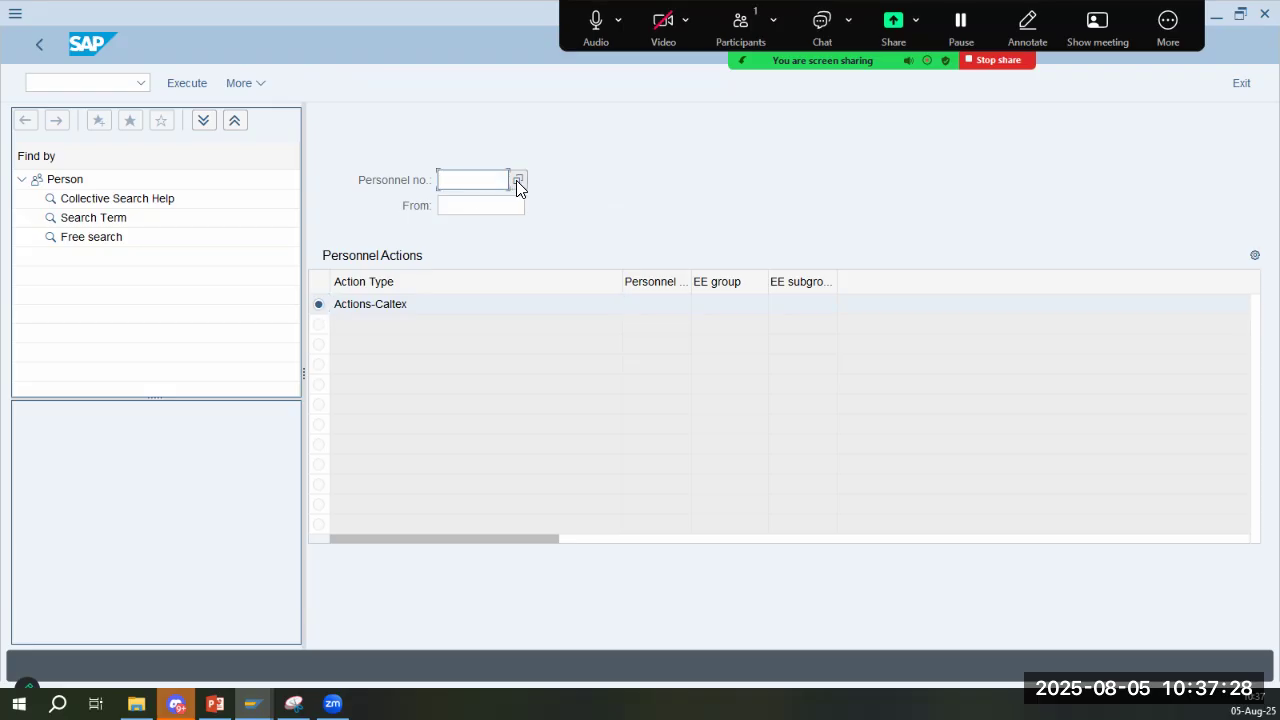
{"action": "key", "text": "alt+Tab"}
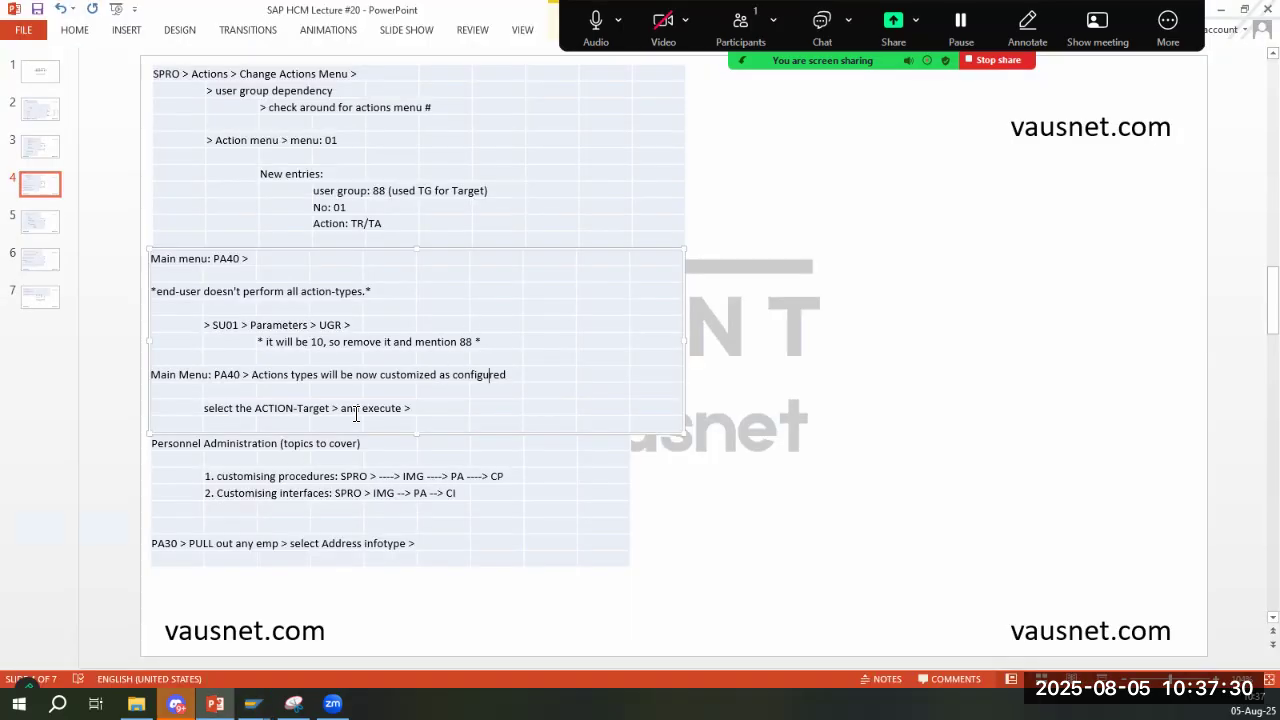
{"action": "key", "text": "alt+Tab"}
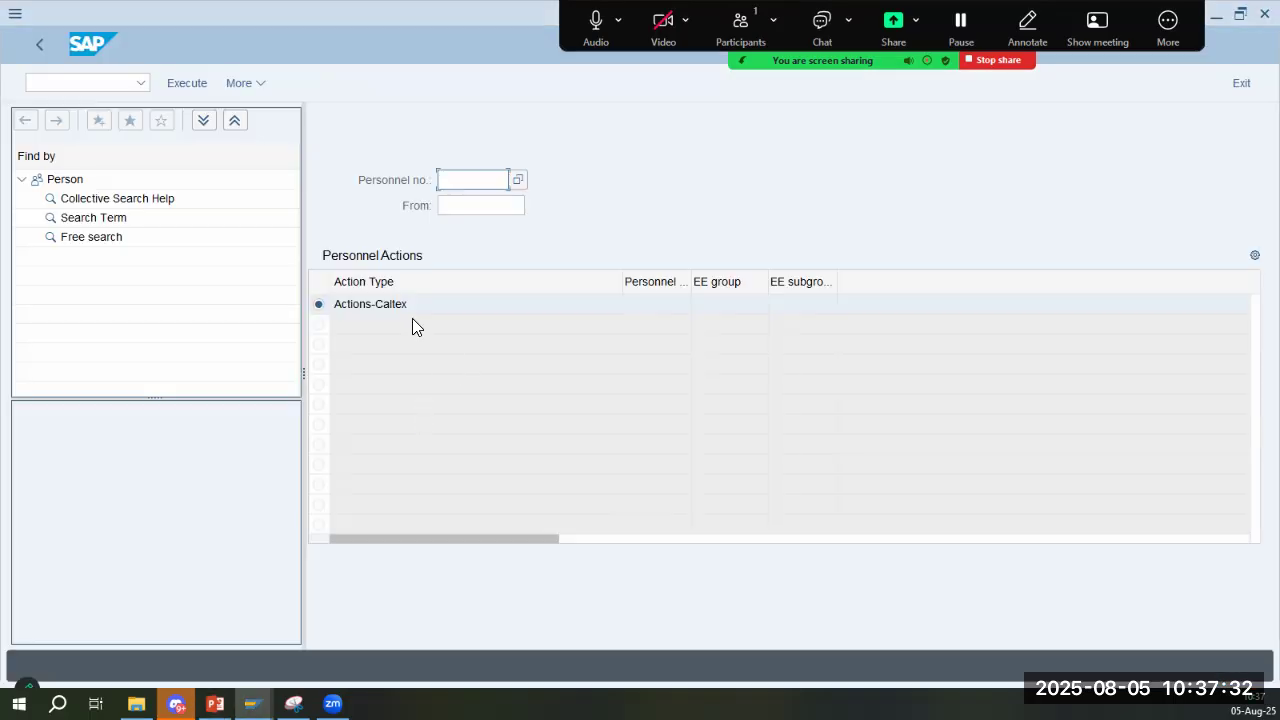
{"action": "key", "text": "alt+Tab"}
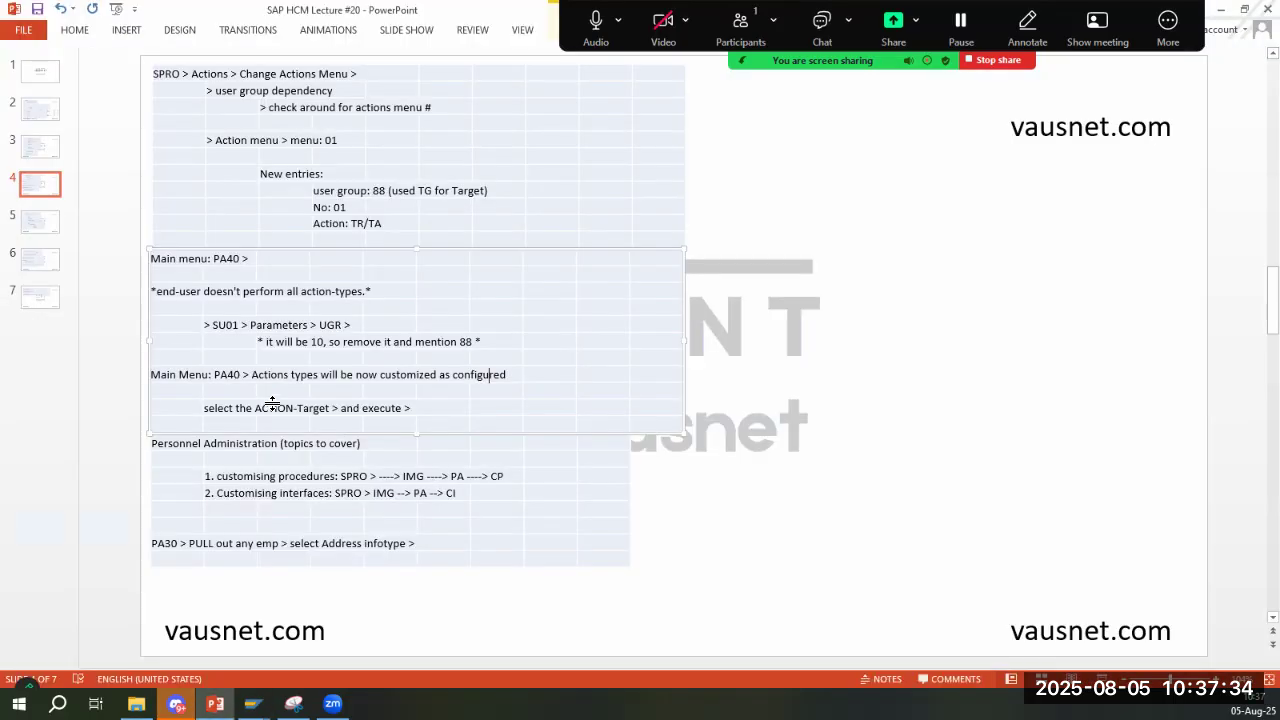
{"action": "key", "text": "alt+Tab"}
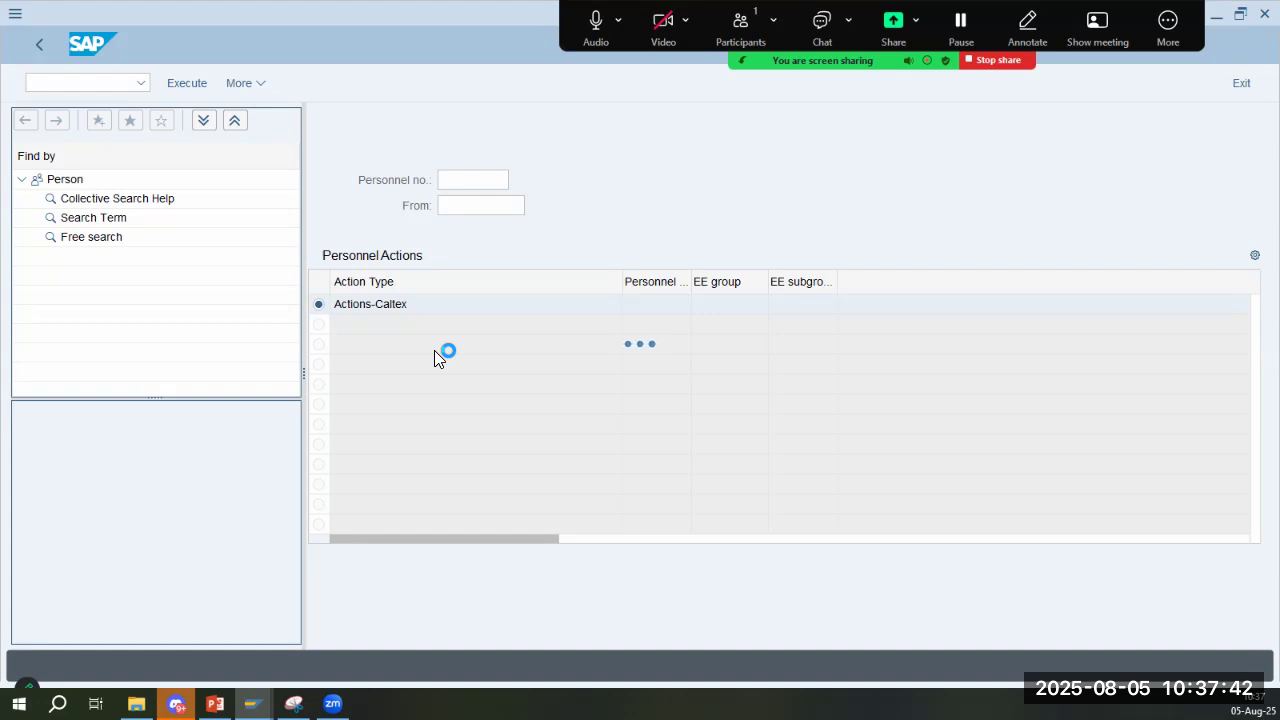
- Read the Personnel Administration topics on customising procedures and interfaces on slide 4, and return to SAP
{"action": "key", "text": "alt+Tab"}
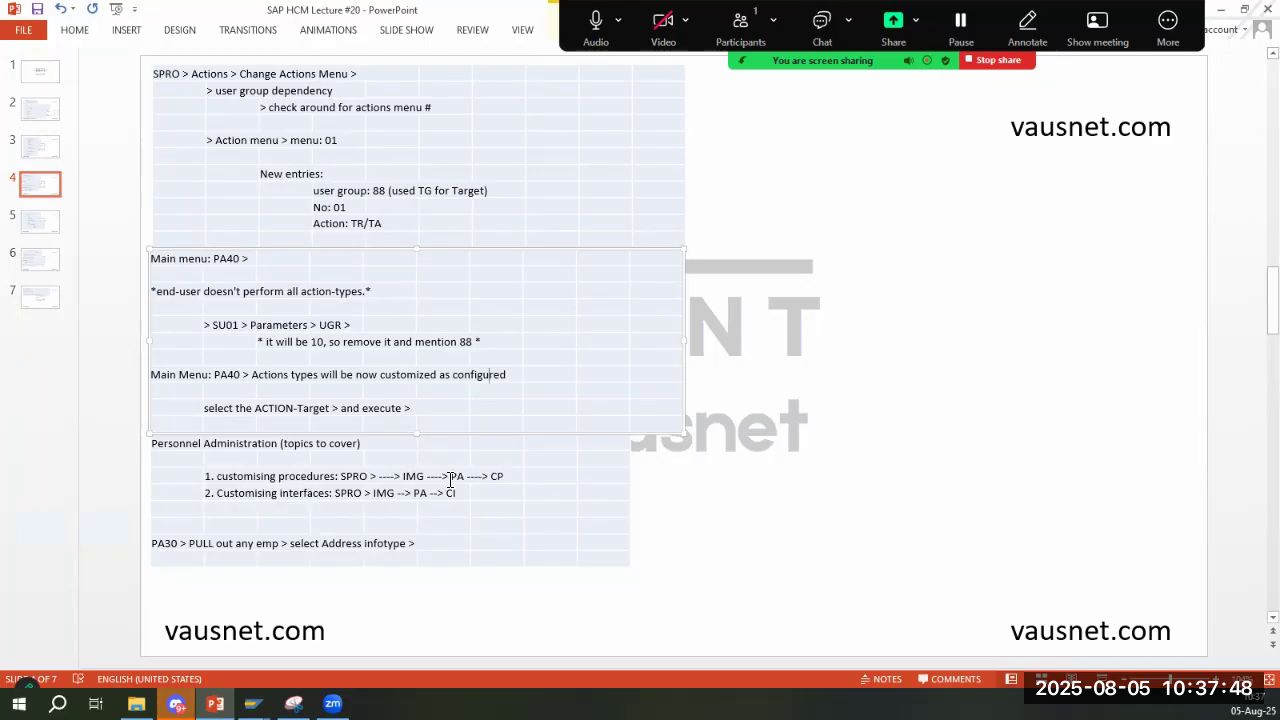
{"action": "left_click", "coordinate": [508, 482]}
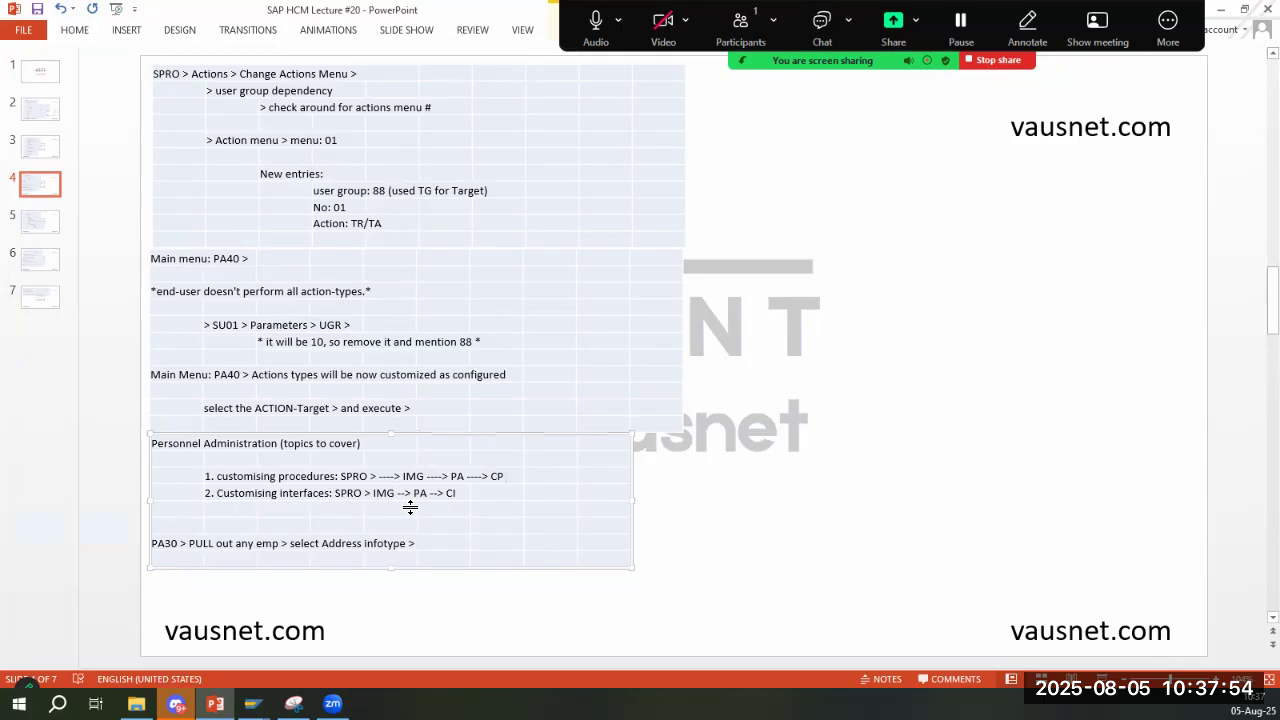
{"action": "left_click", "coordinate": [460, 498]}
{"action": "key", "text": "alt+Tab"}
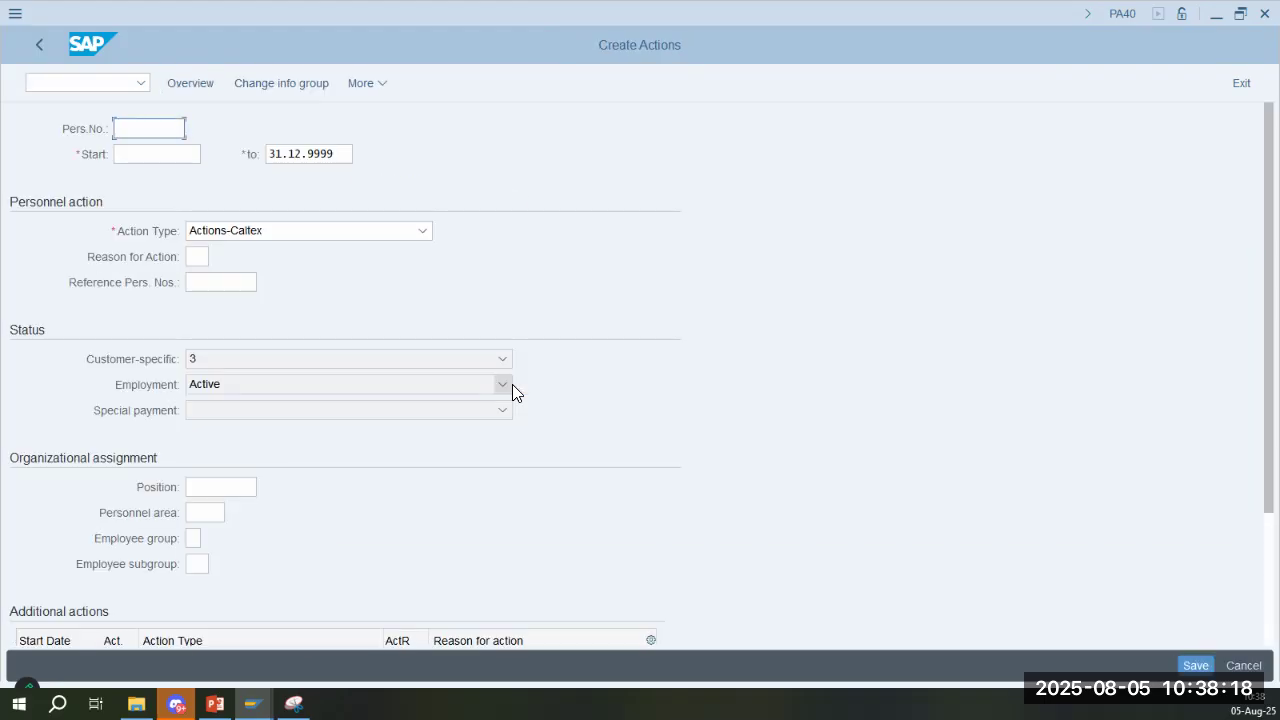
- Pick Relocation-Caltex as the reason for the action and clear the reason again
{"action": "left_click", "coordinate": [204, 254]}
{"action": "left_click", "coordinate": [218, 260]}
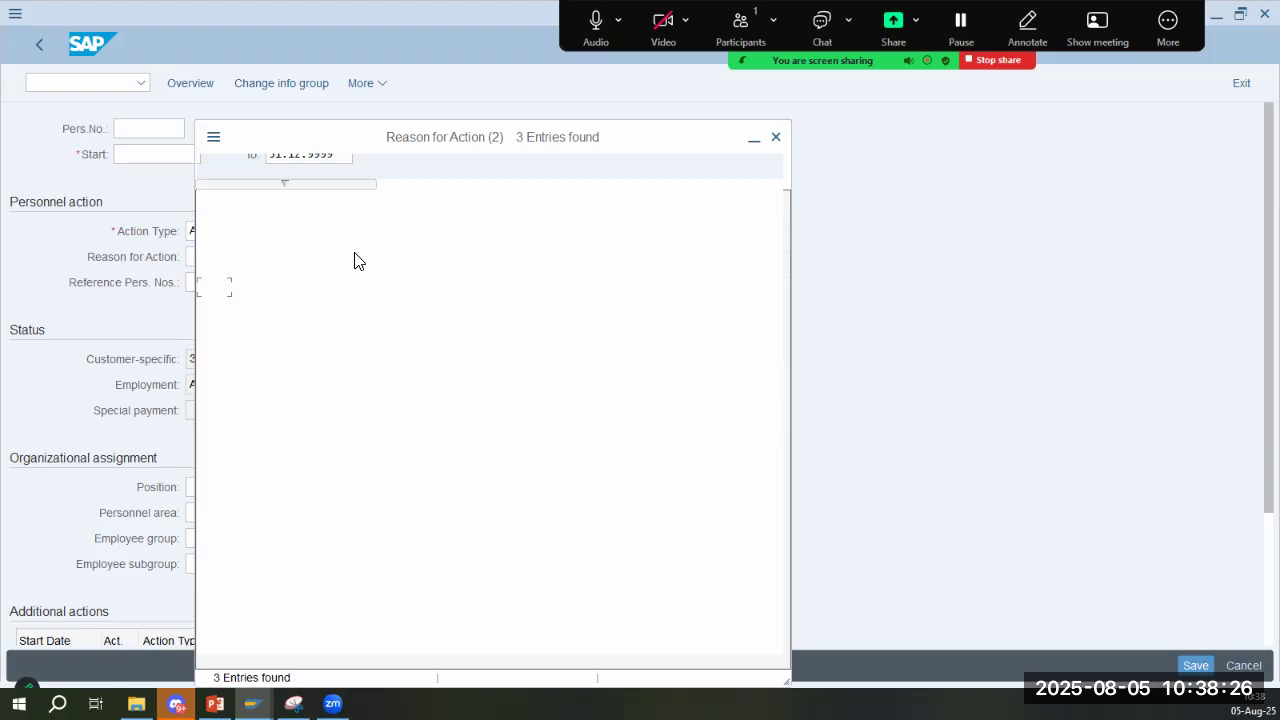
{"action": "double_click", "coordinate": [292, 324]}
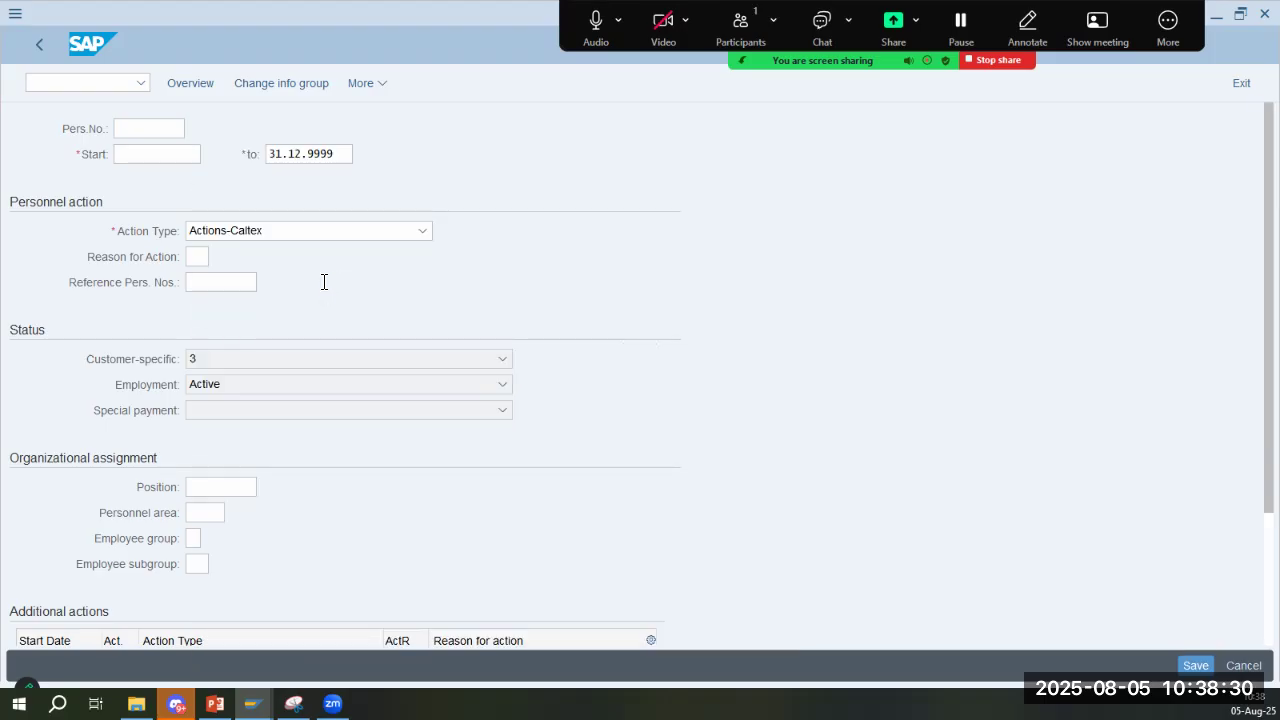
{"action": "key", "text": "BackSpace"}
- Review the entry fields of the Actions-Caltex action, check the available reasons for action, and close the reason list
{"action": "left_click", "coordinate": [228, 287]}
{"action": "left_click", "coordinate": [230, 487]}
{"action": "left_click", "coordinate": [205, 513]}
{"action": "scroll", "coordinate": [348, 480], "scroll_direction": "down", "scroll_amount": 1}
{"action": "scroll", "coordinate": [348, 482], "scroll_direction": "down", "scroll_amount": 1}
{"action": "scroll", "coordinate": [304, 330], "scroll_direction": "up", "scroll_amount": 2}
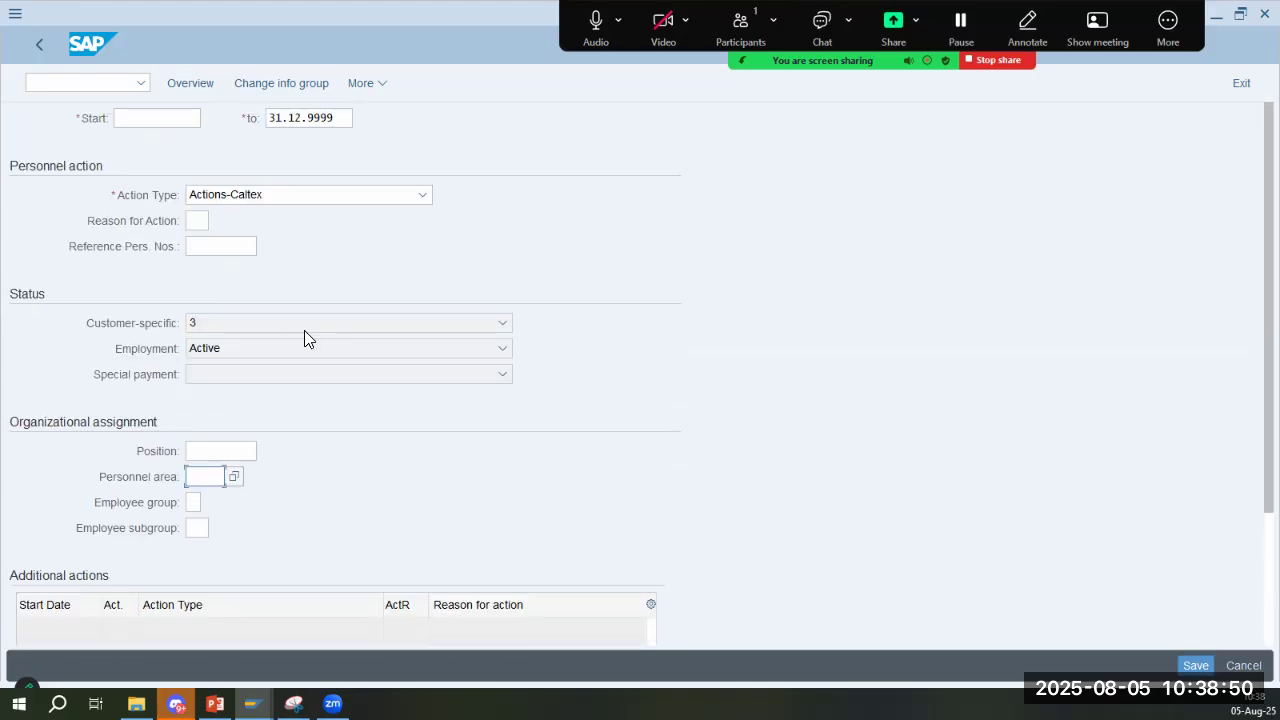
{"action": "left_click", "coordinate": [192, 257]}
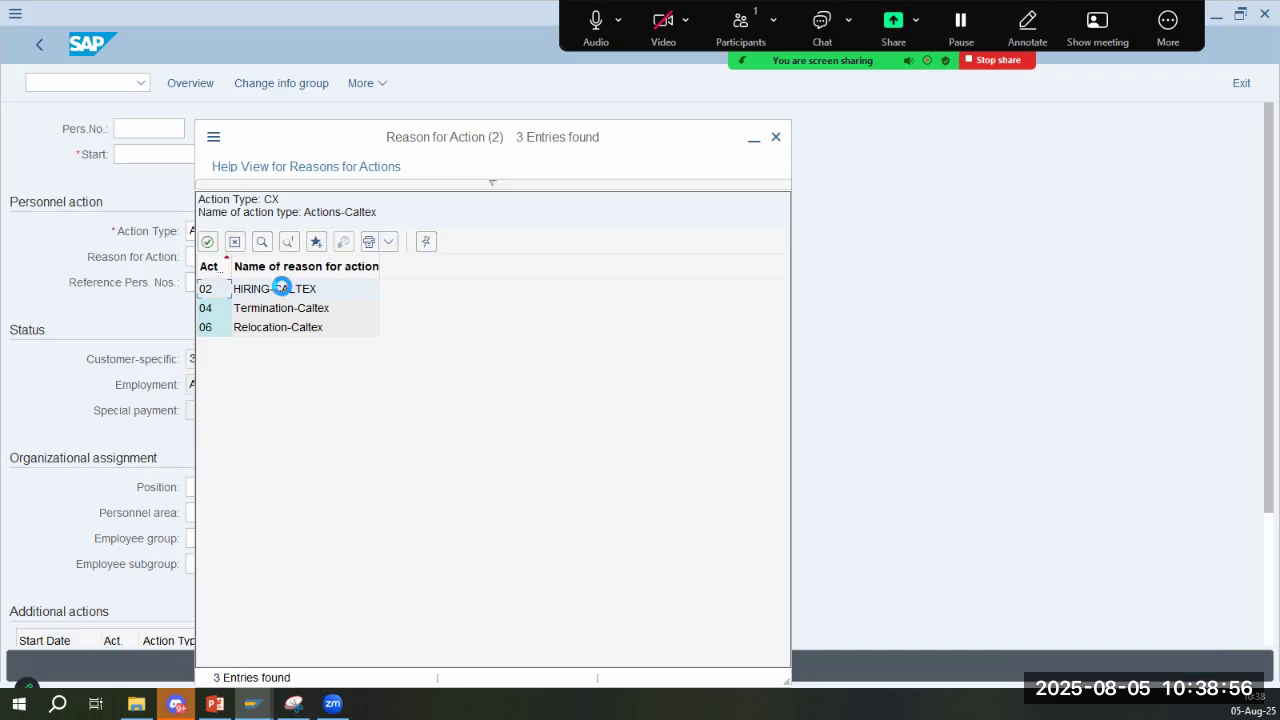
{"action": "left_click", "coordinate": [287, 334]}
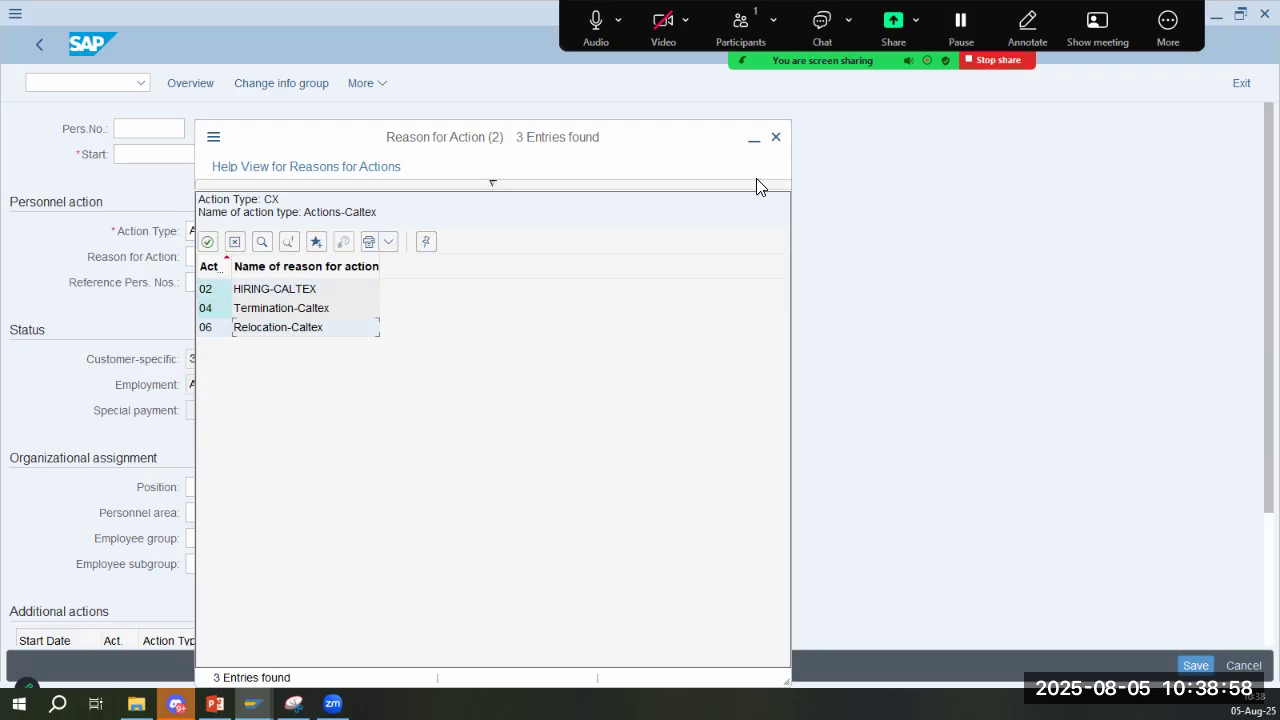
{"action": "left_click", "coordinate": [776, 137]}
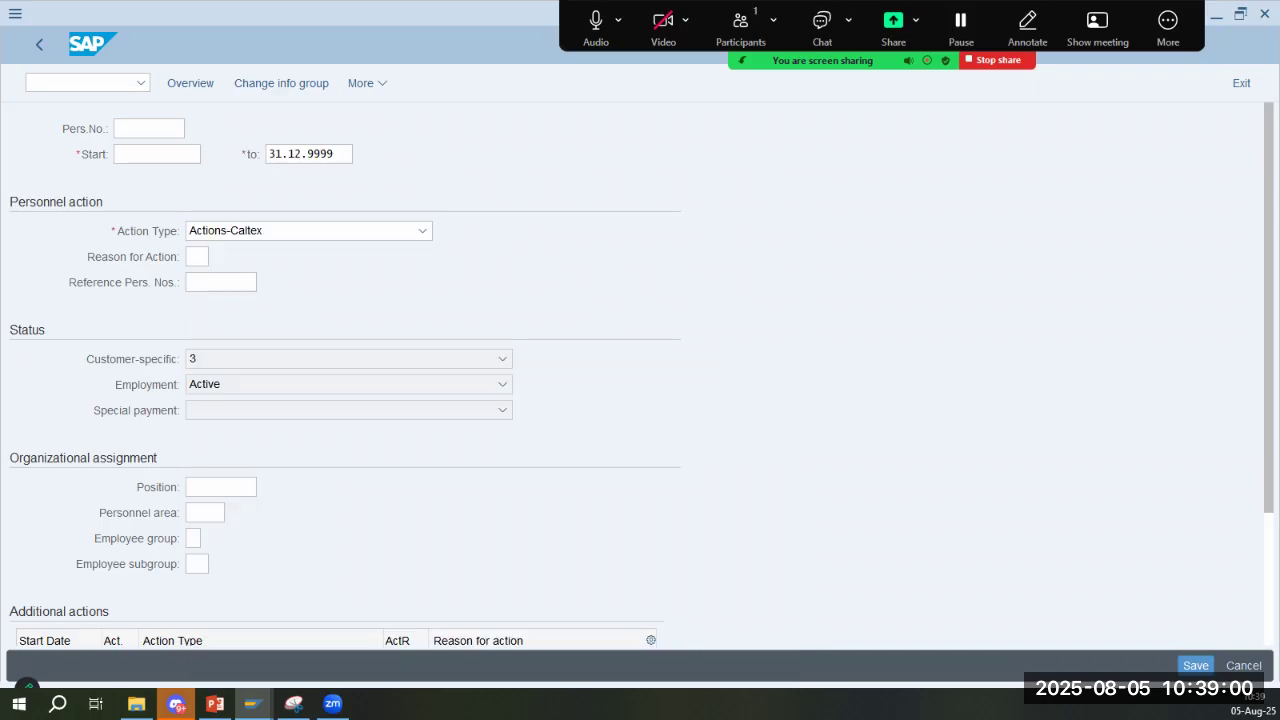
- Compare the customising procedures and interfaces topics on slide 4 with the SAP sessions, and switch to the IMG structure
{"action": "left_click", "coordinate": [53, 82]}
{"action": "key", "text": "alt+Tab"}
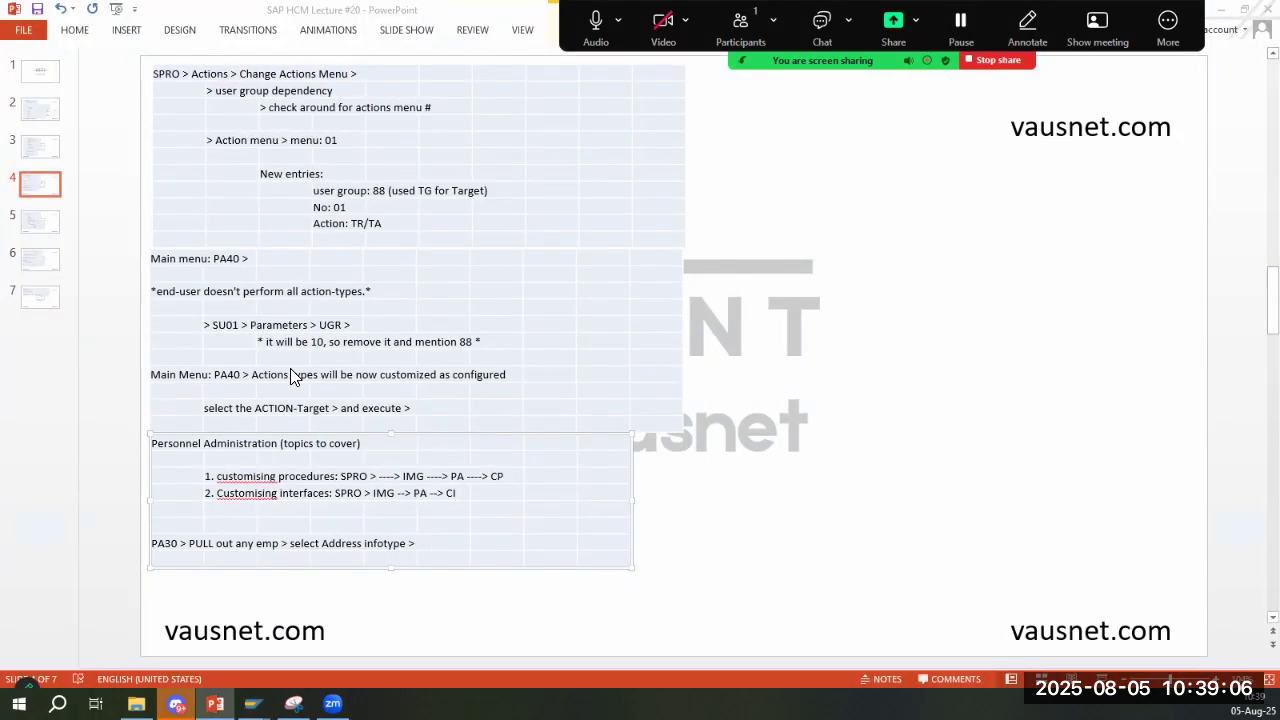
{"action": "key", "text": "alt+Tab"}
{"action": "left_click", "coordinate": [154, 153]}
{"action": "key", "text": "alt+Tab"}
{"action": "key", "text": "alt+Tab"}
{"action": "key", "text": "alt+Tab"}
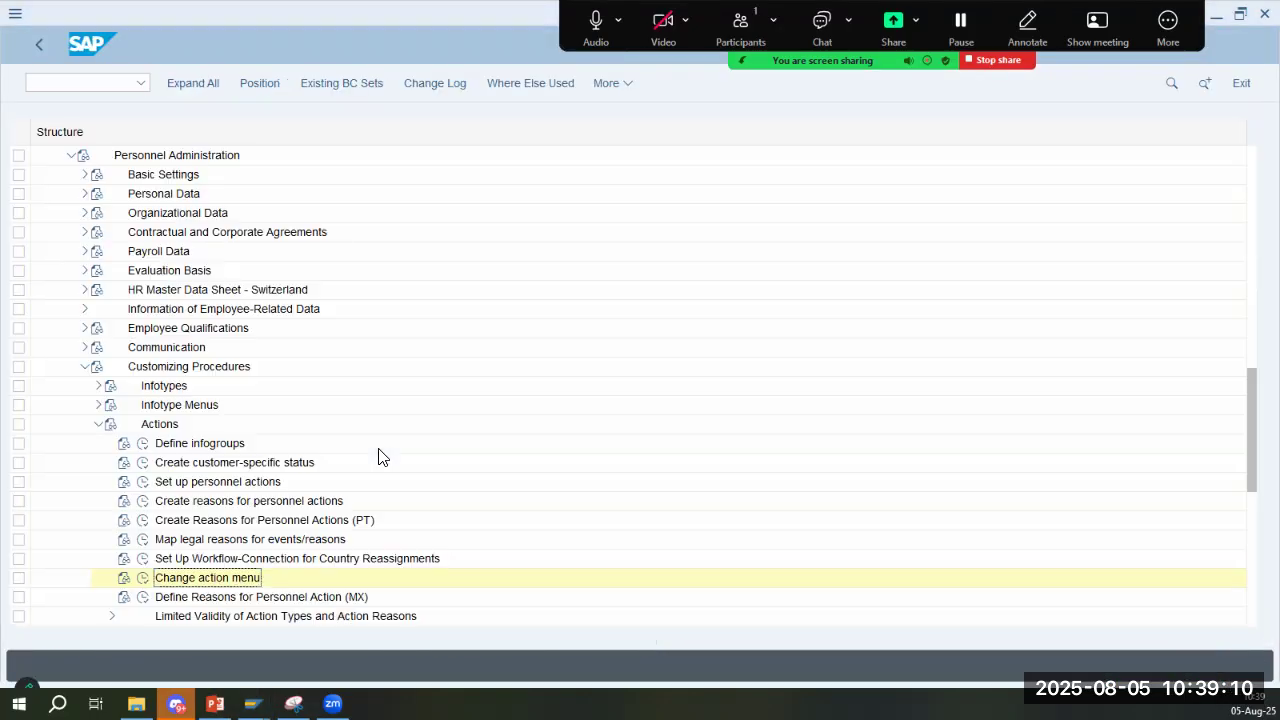
{"action": "key", "text": "alt+Tab"}
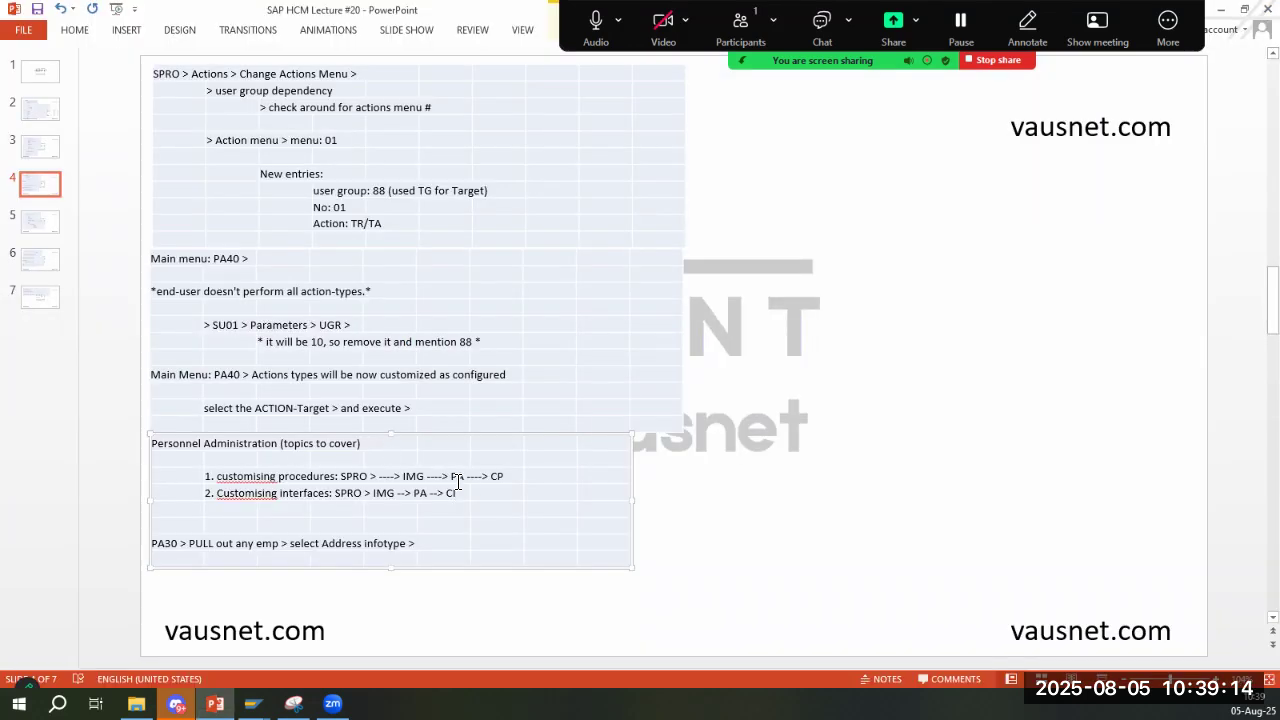
{"action": "key", "text": "alt+Tab"}
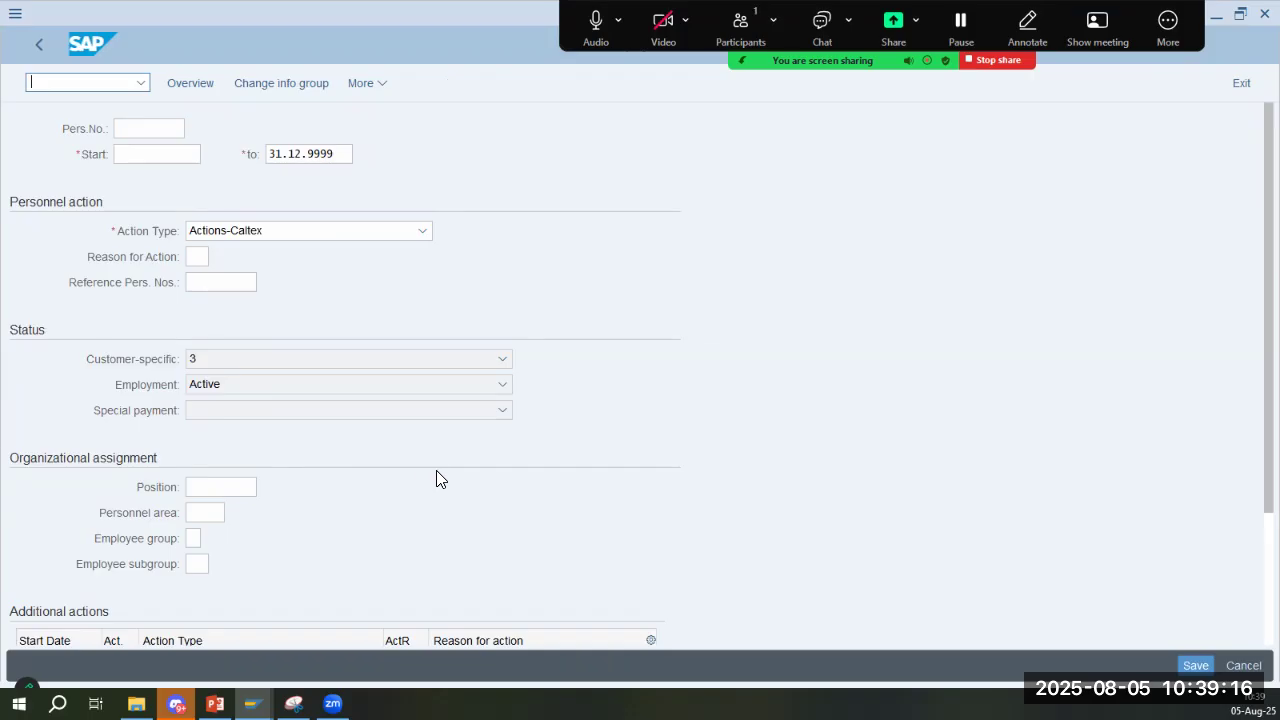
{"action": "key", "text": "alt+Tab"}
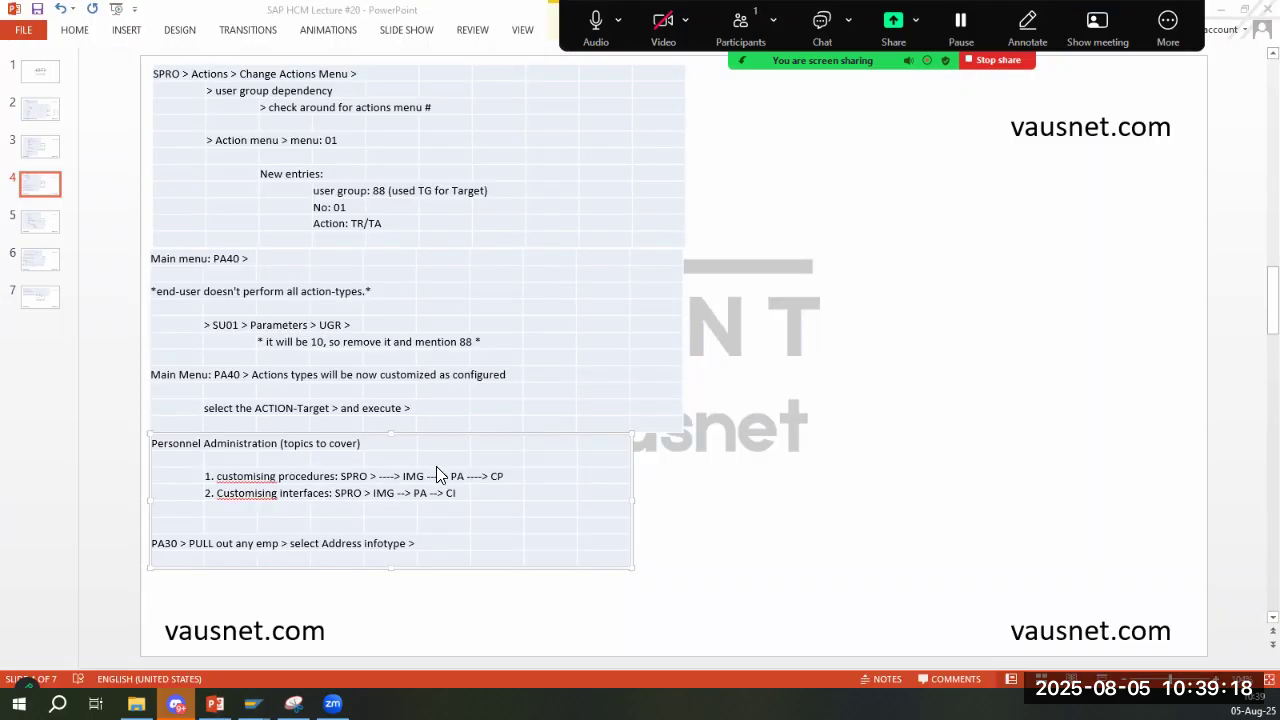
{"action": "key", "text": "alt+Tab"}
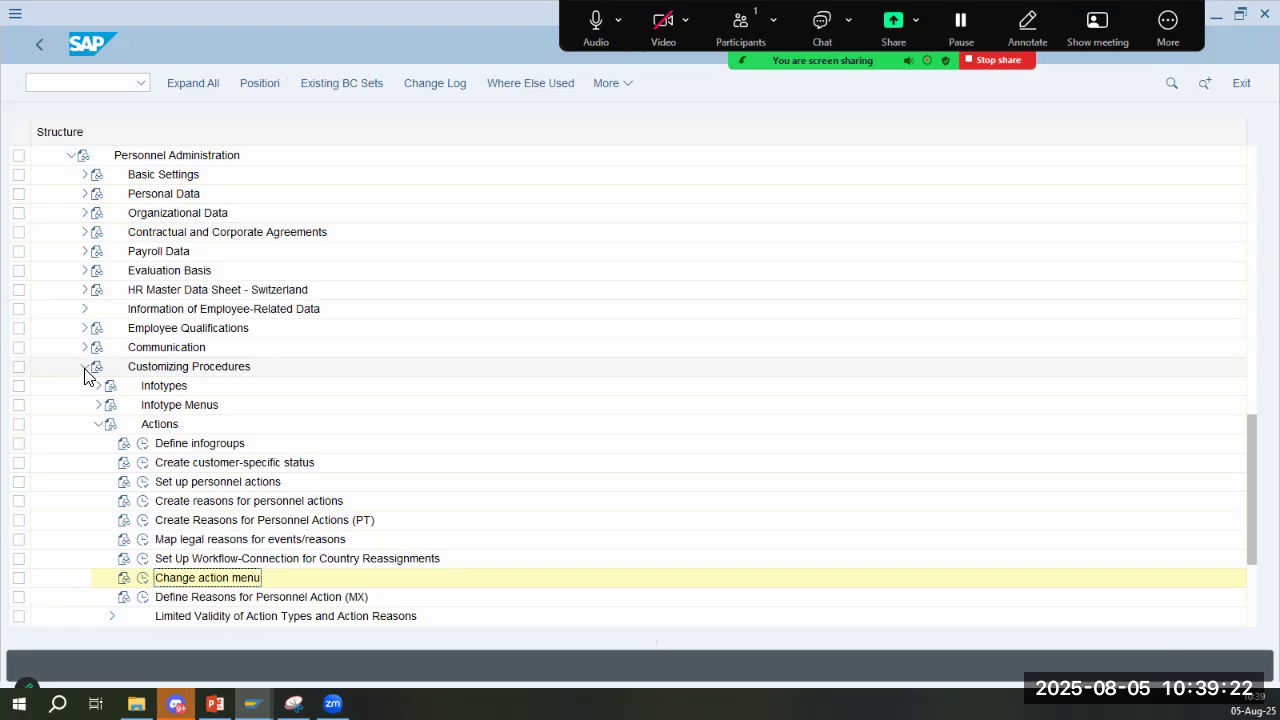
- Review the Actions activities under Customizing Procedures in the IMG, collapse the Actions node, and check the next topic on slide 4
{"action": "left_click", "coordinate": [84, 368]}
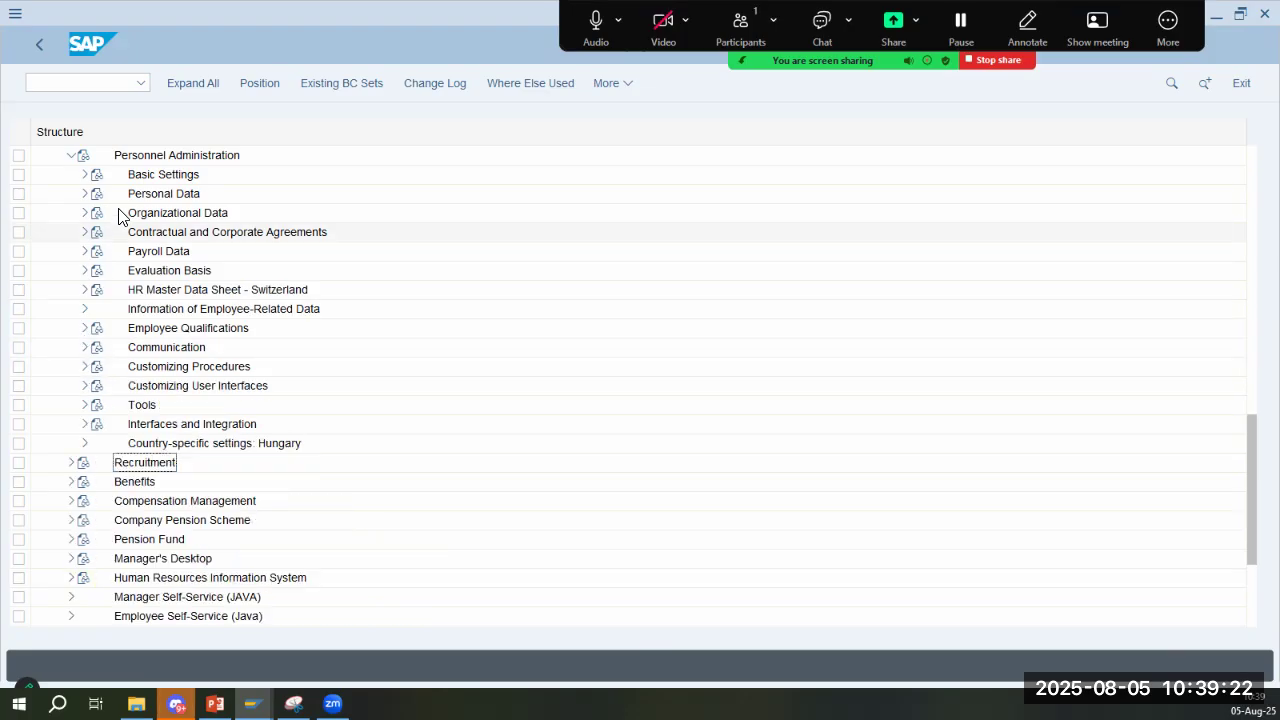
{"action": "left_click", "coordinate": [84, 367]}
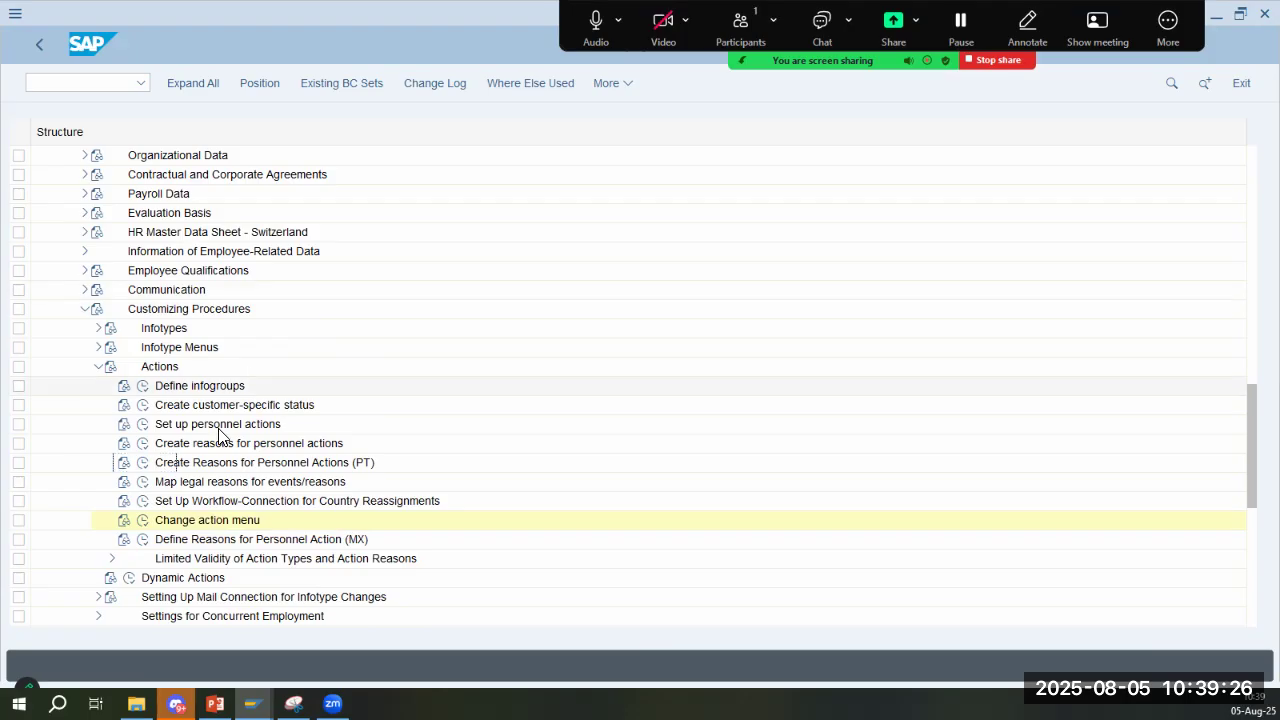
{"action": "left_click", "coordinate": [240, 387]}
{"action": "key", "text": "alt+Tab"}
{"action": "key", "text": "alt+Tab"}
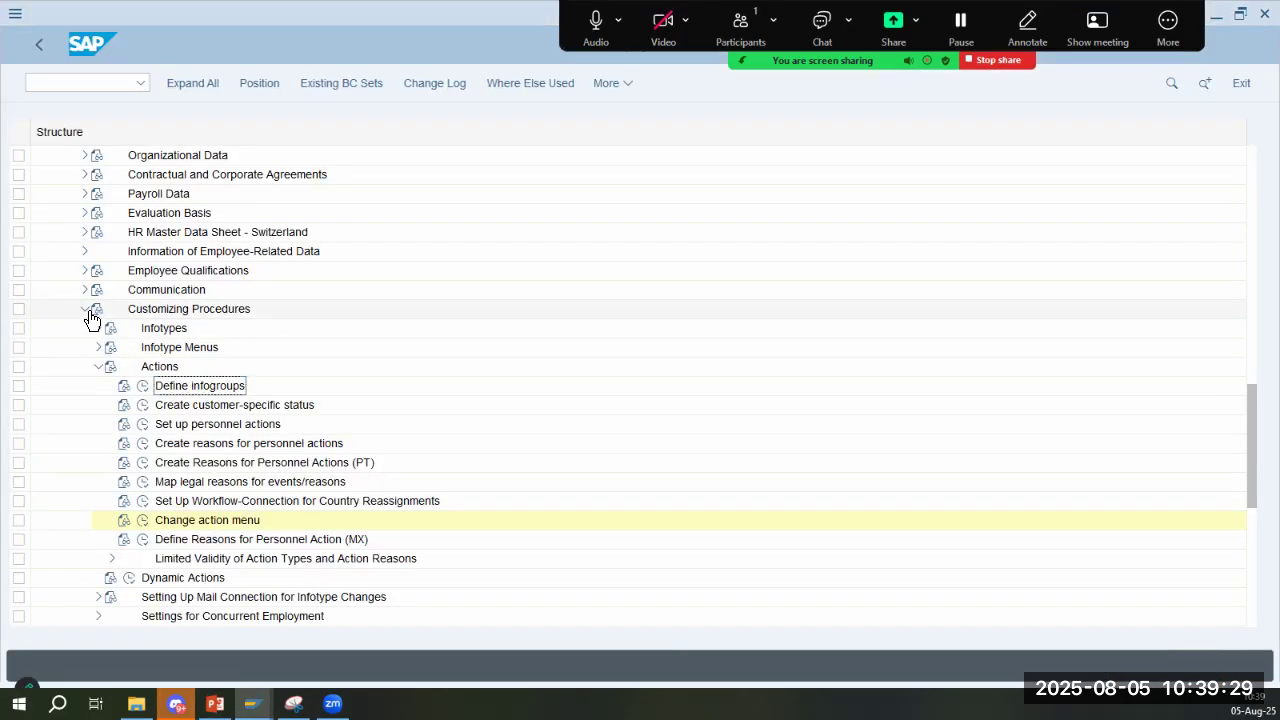
{"action": "left_click", "coordinate": [98, 366]}
{"action": "key", "text": "alt+Tab"}
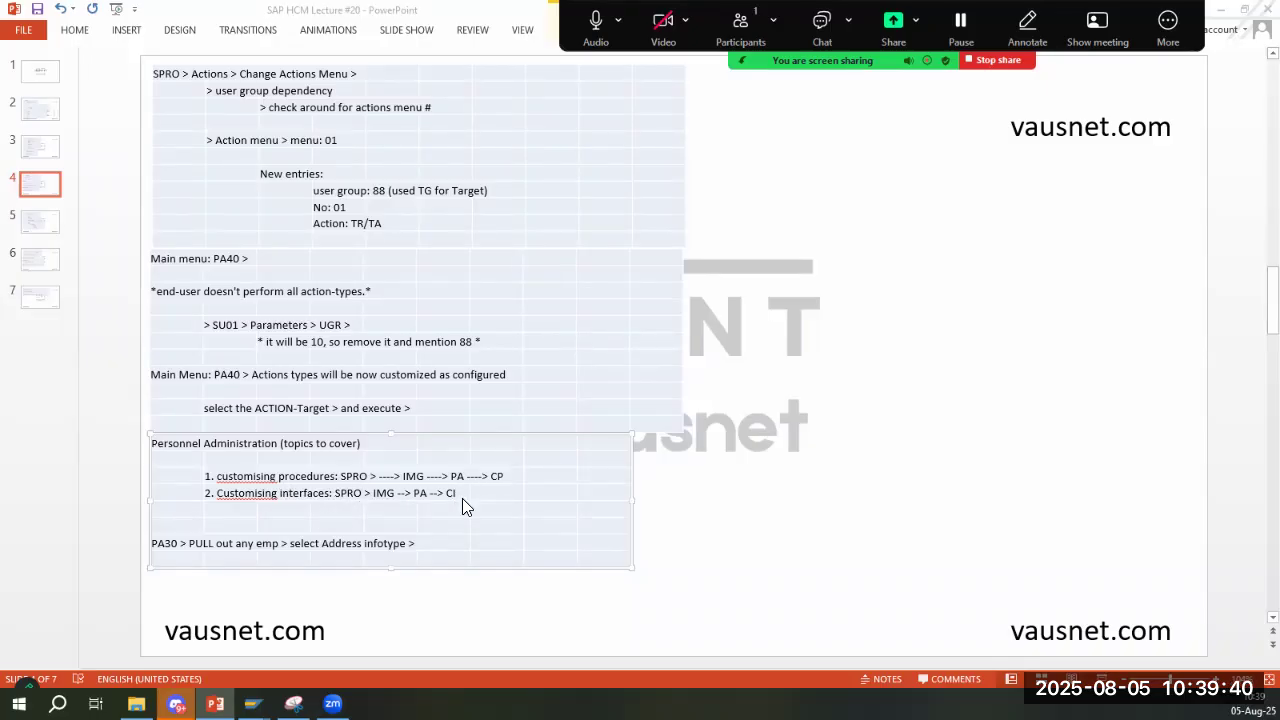
- Collapse Customizing Procedures, expand Customizing User Interfaces under Personnel Administration, and execute Change Screen Header
{"action": "key", "text": "alt+Tab"}
{"action": "left_click", "coordinate": [83, 310]}
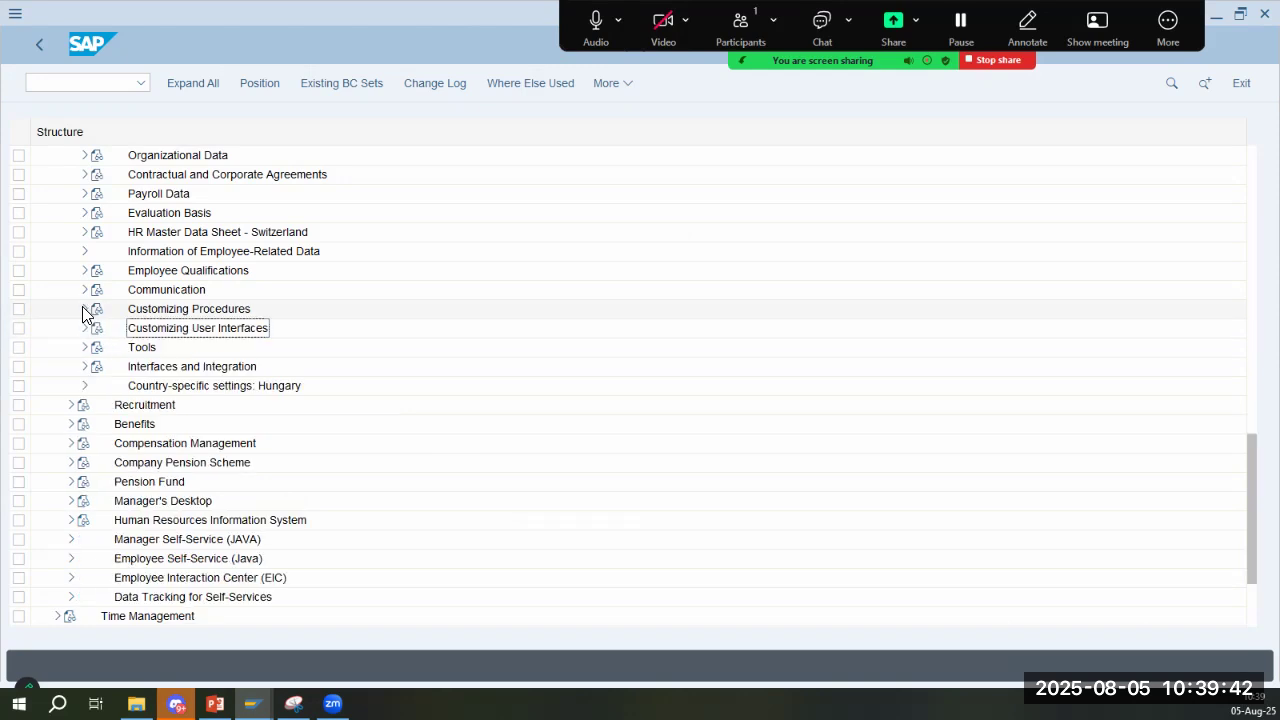
{"action": "left_click", "coordinate": [84, 328]}
{"action": "key", "text": "alt+Tab"}
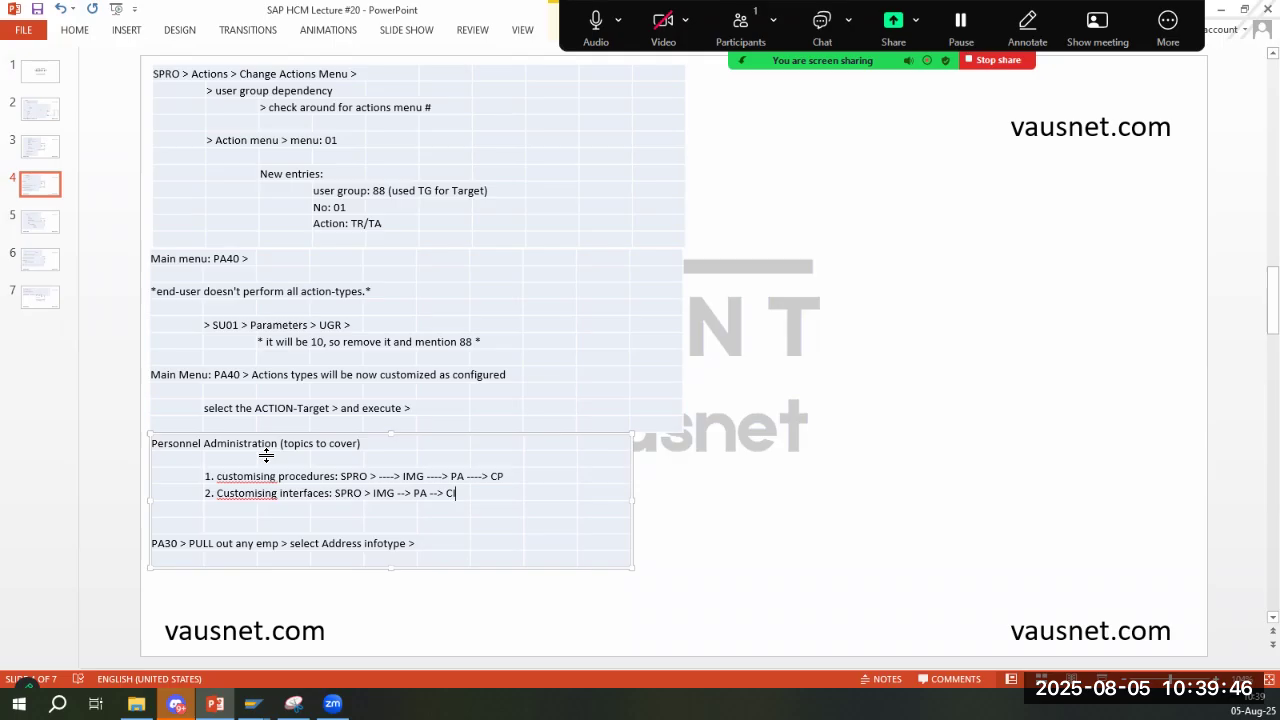
{"action": "key", "text": "alt+Tab"}
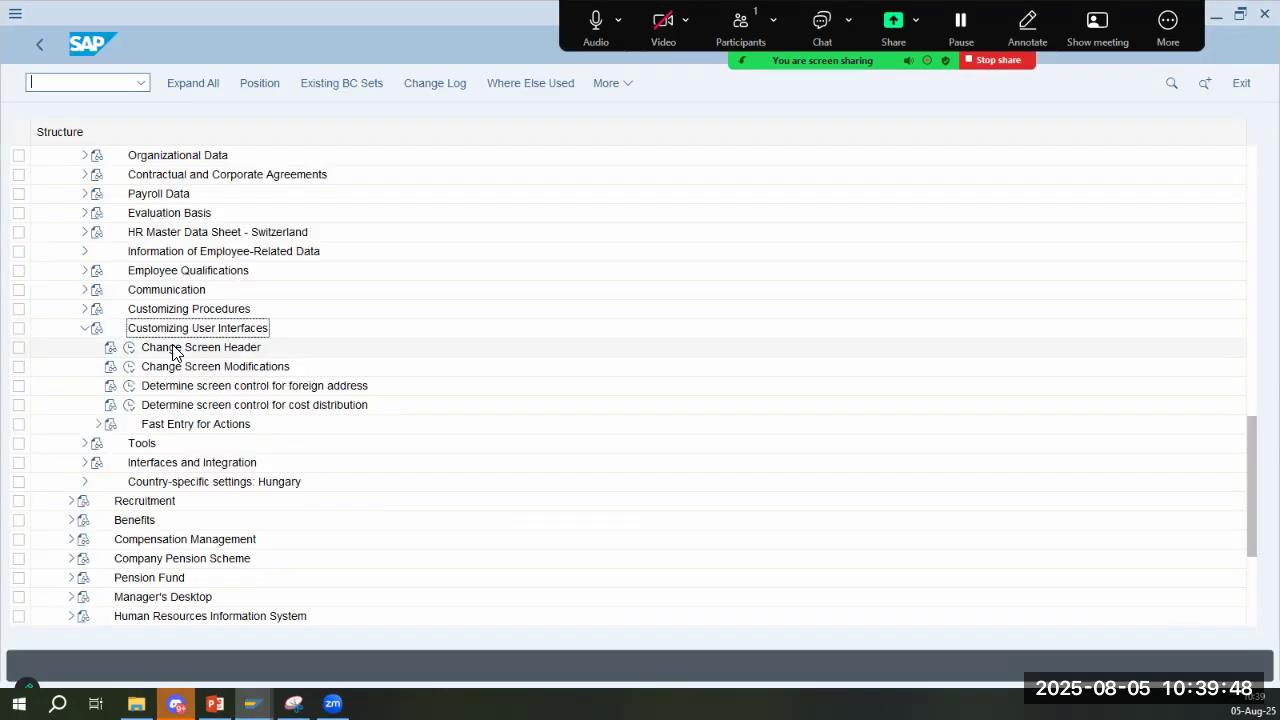
{"action": "left_click", "coordinate": [129, 347]}
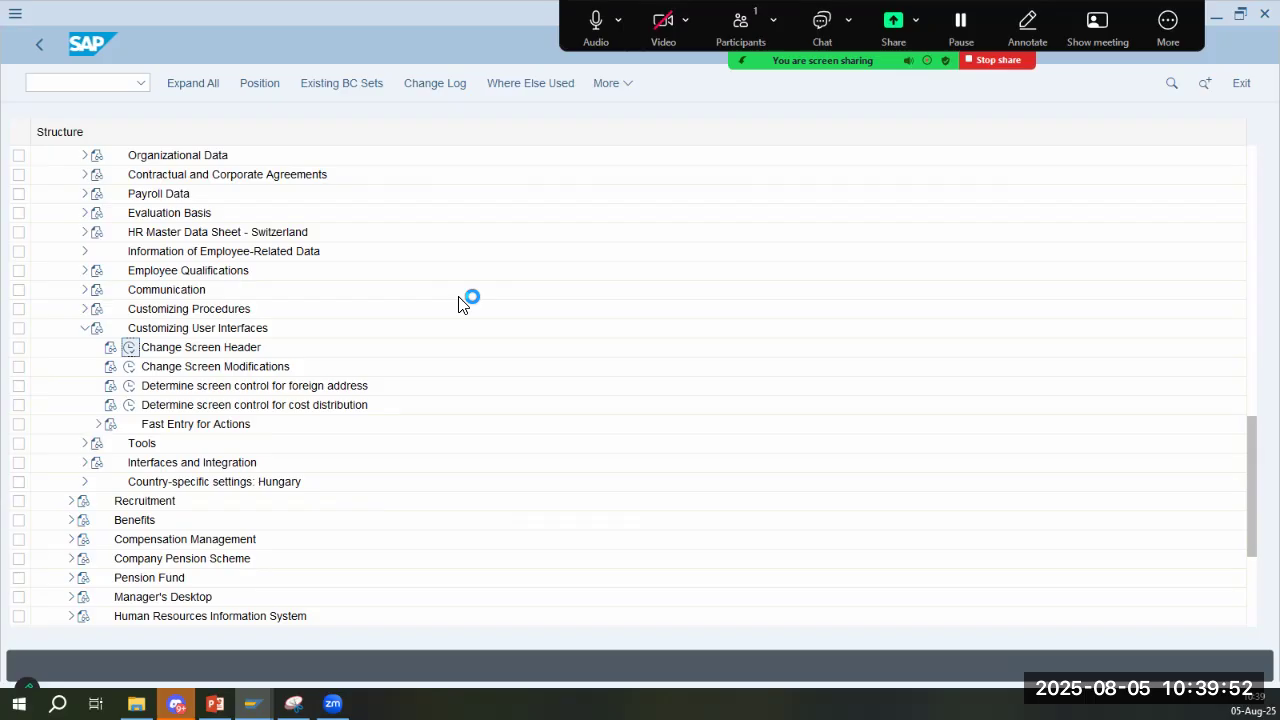
- Read the Address infotype instruction on slide 4 and start transaction PA30 from the Actions-Caltex session
{"action": "key", "text": "alt+Tab"}
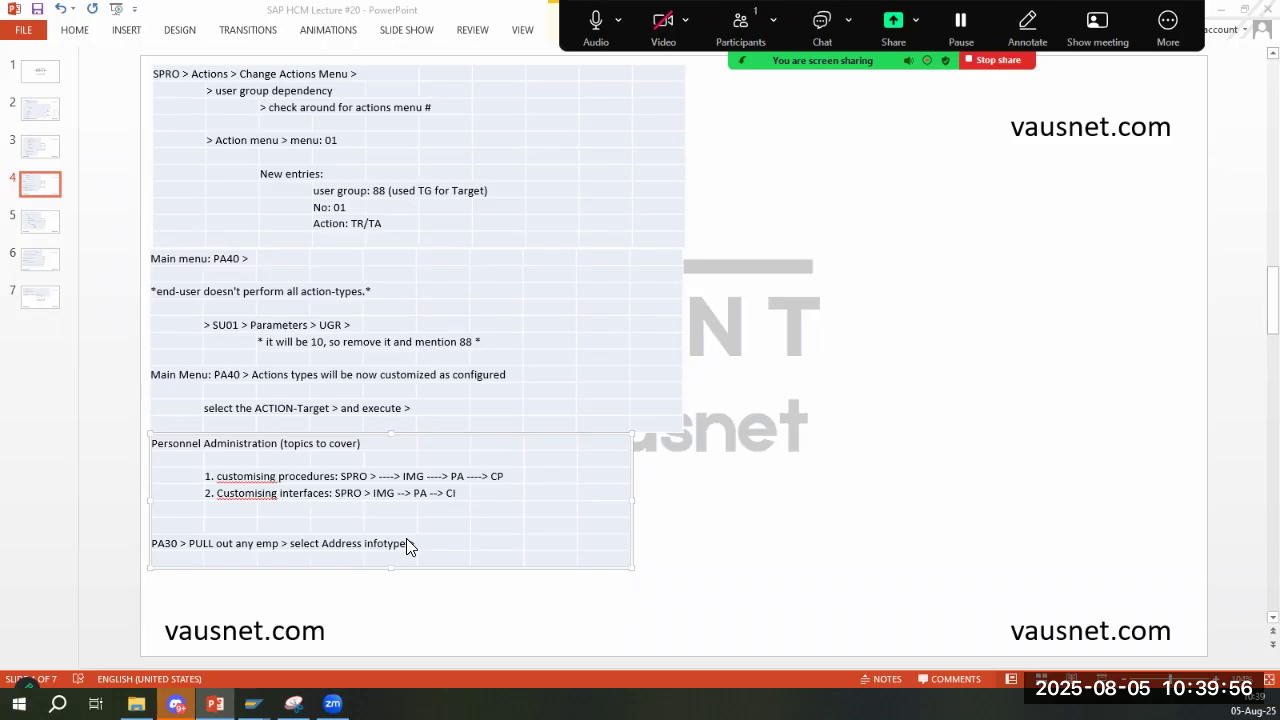
{"action": "key", "text": "alt+Tab"}
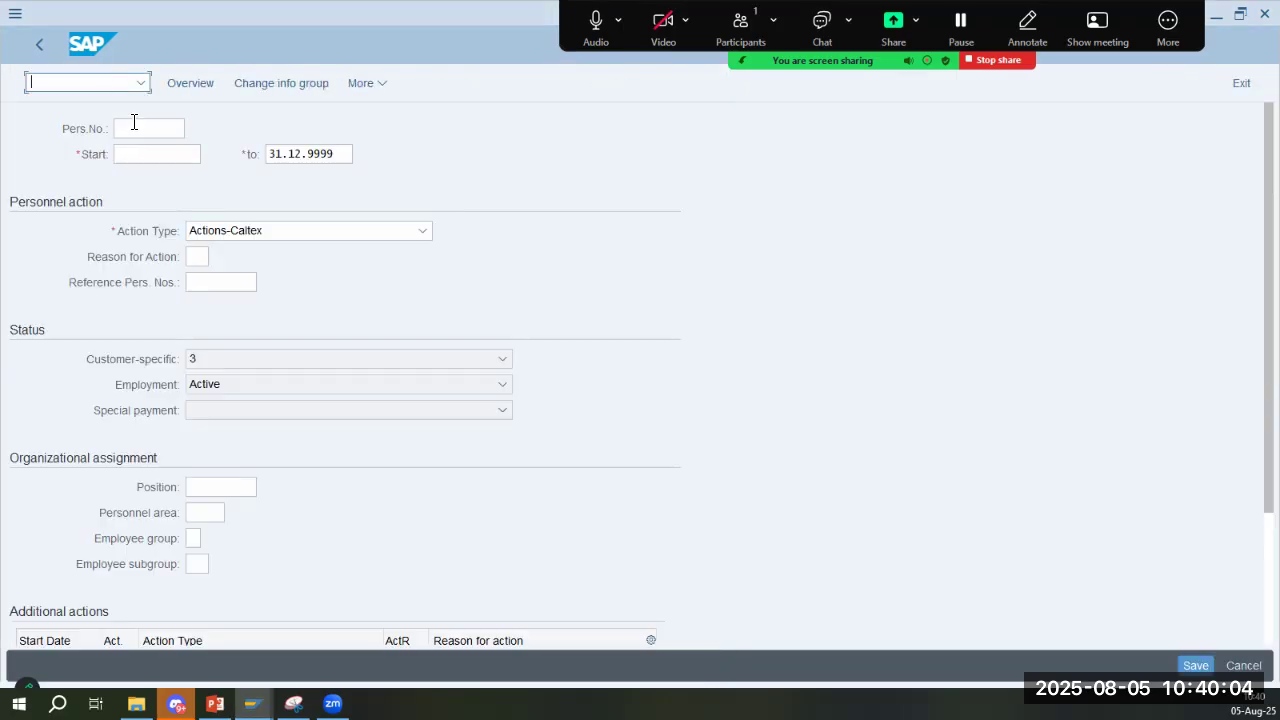
{"action": "type", "text": "/npa30"}
{"action": "key", "text": "Return"}
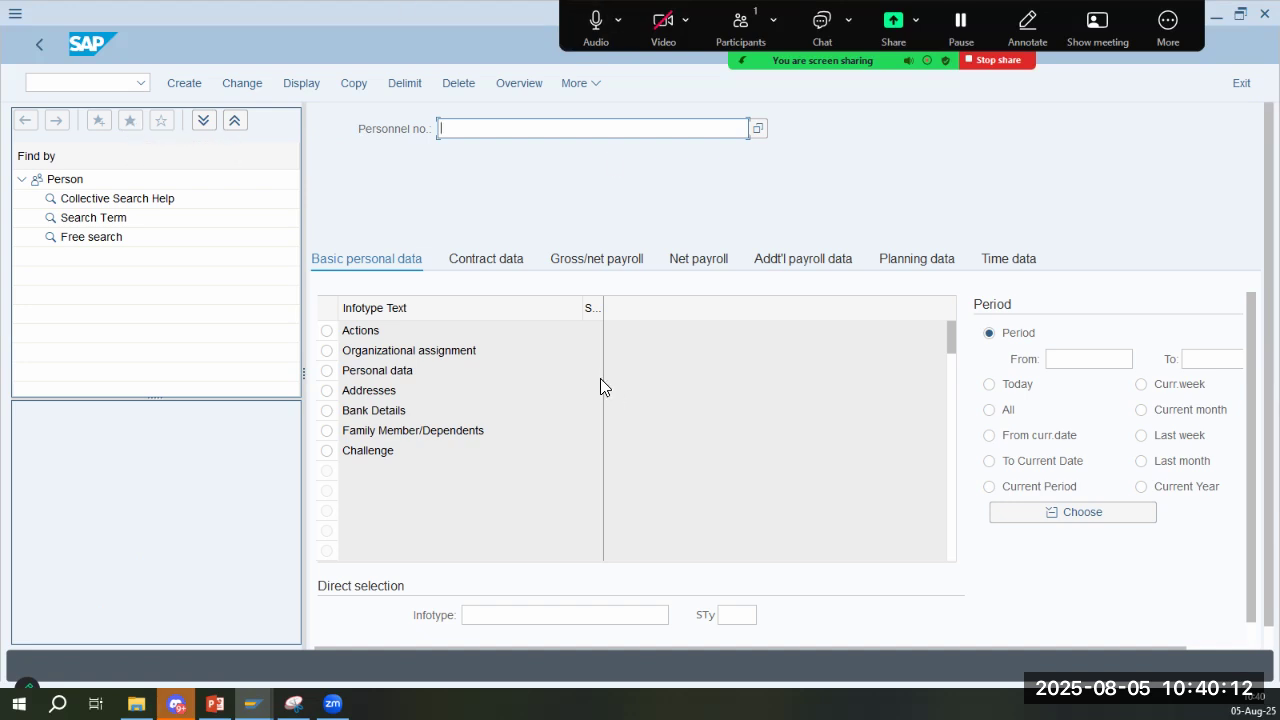
- Fill in the personnel number from the input history and select the Addresses infotype in the basic personal data
{"action": "key", "text": "BackSpace"}
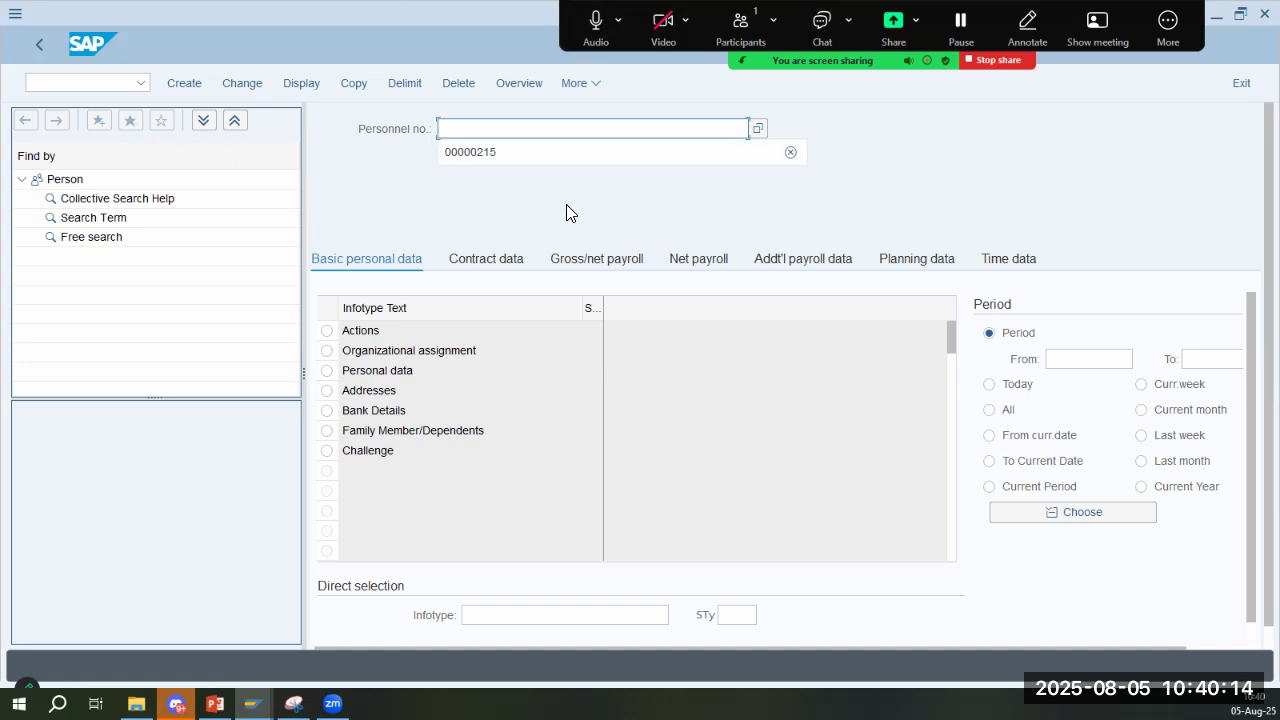
{"action": "left_click", "coordinate": [486, 150]}
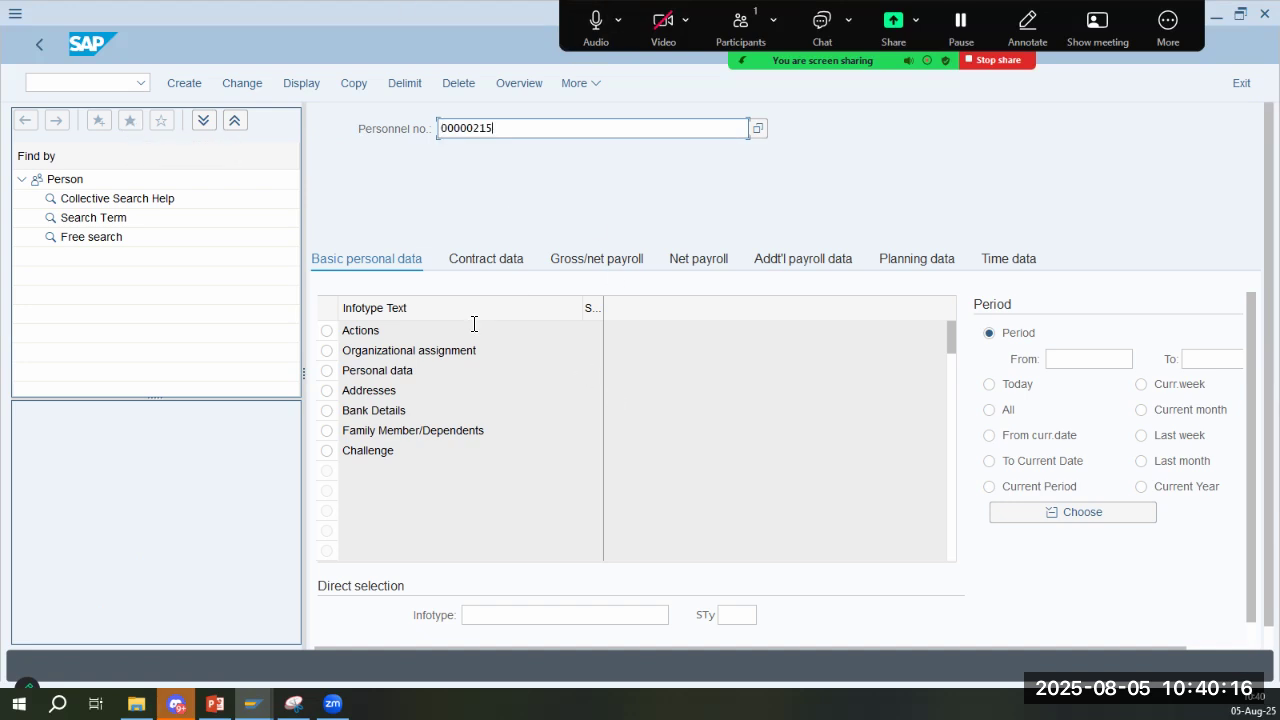
{"action": "left_click", "coordinate": [327, 390]}
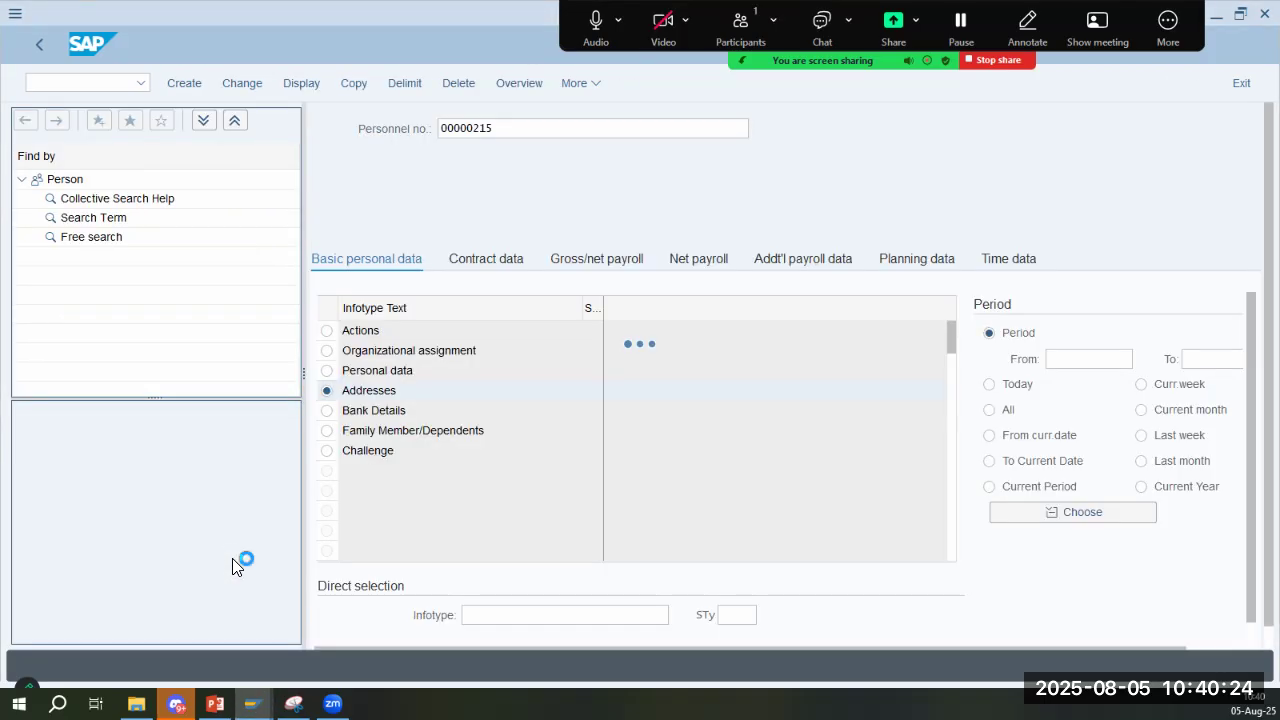
- Open slide 5 and read its notes on changing screen headers, screen modifications and finding the module pool and screen number
{"action": "key", "text": "alt+Tab"}
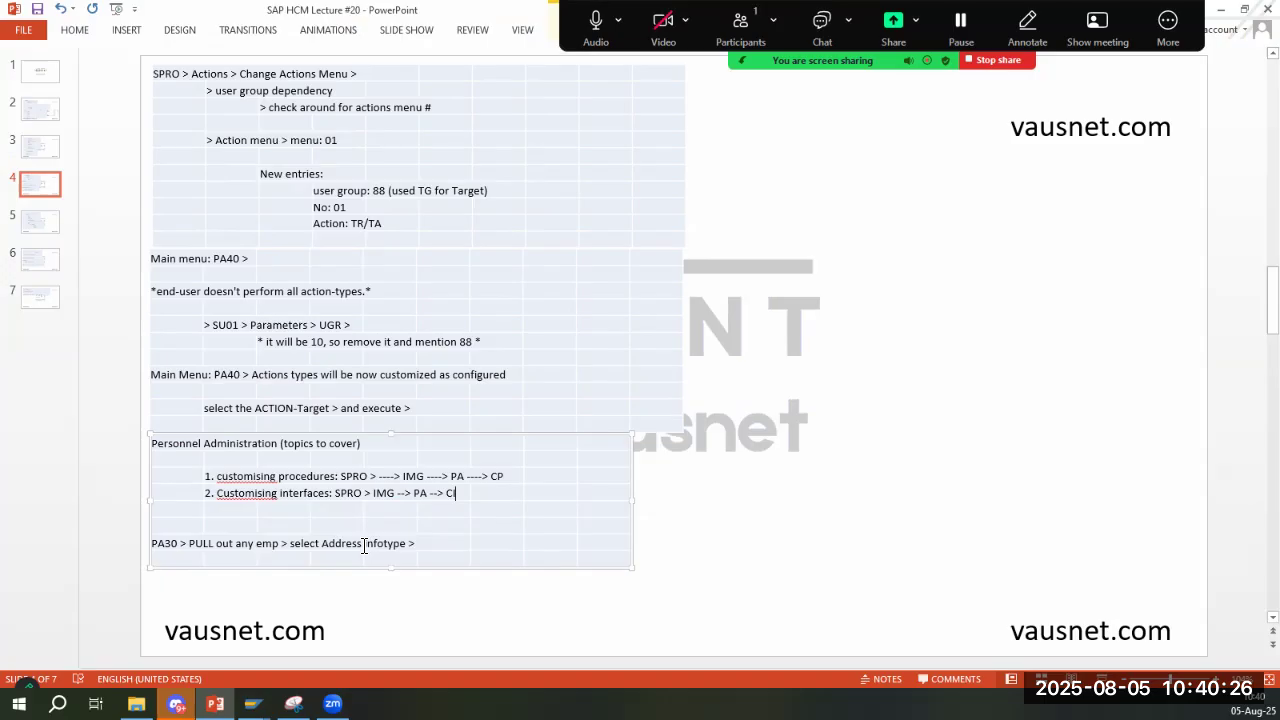
{"action": "left_click", "coordinate": [50, 222]}
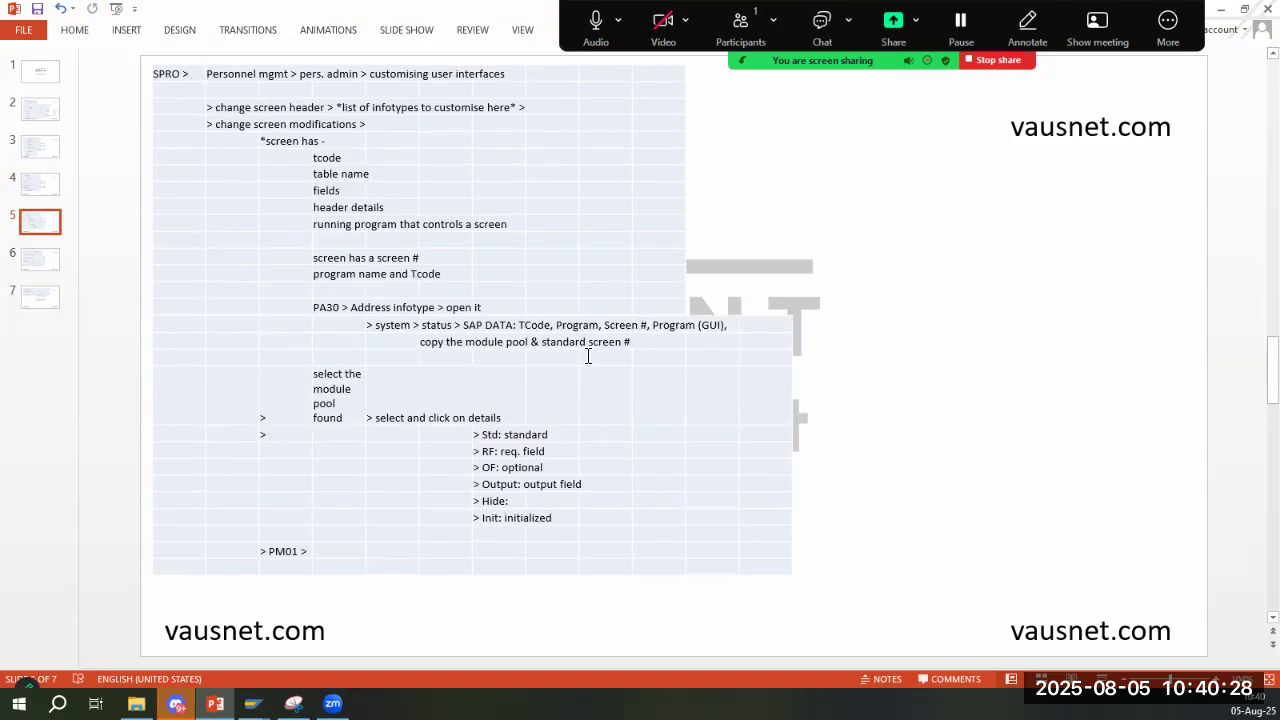
{"action": "key", "text": "alt+Tab"}
{"action": "key", "text": "alt+Tab"}
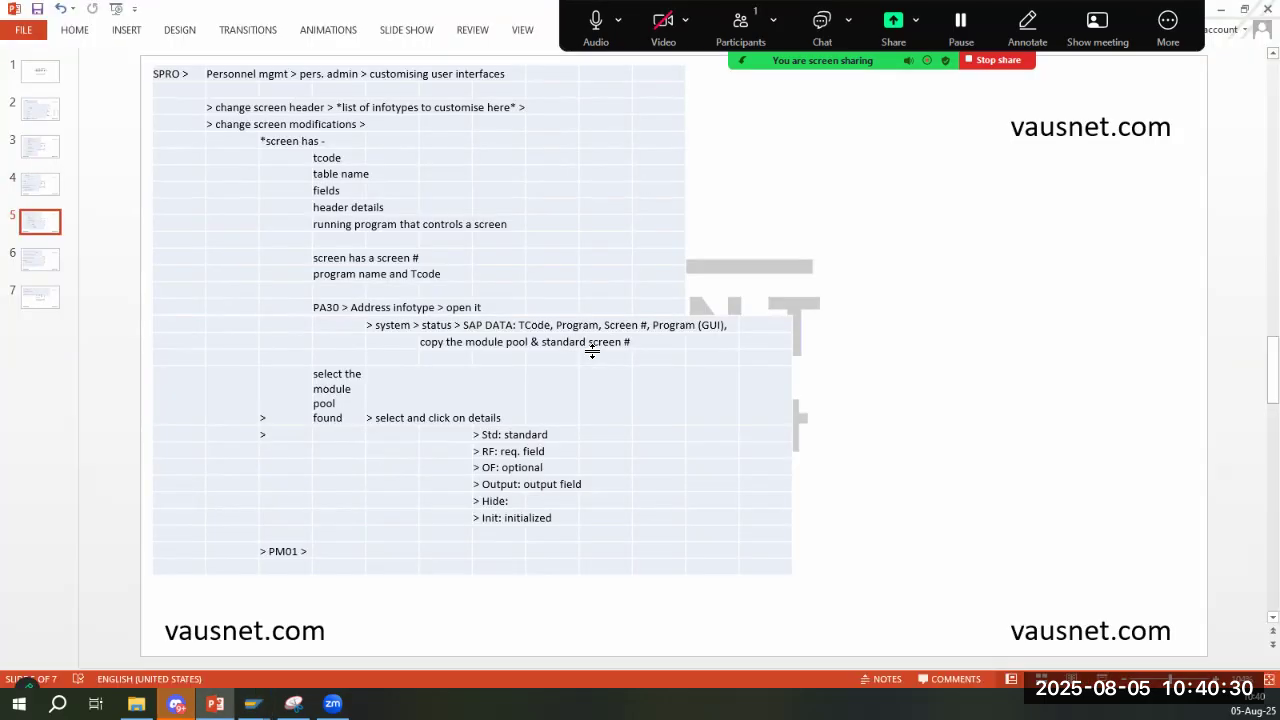
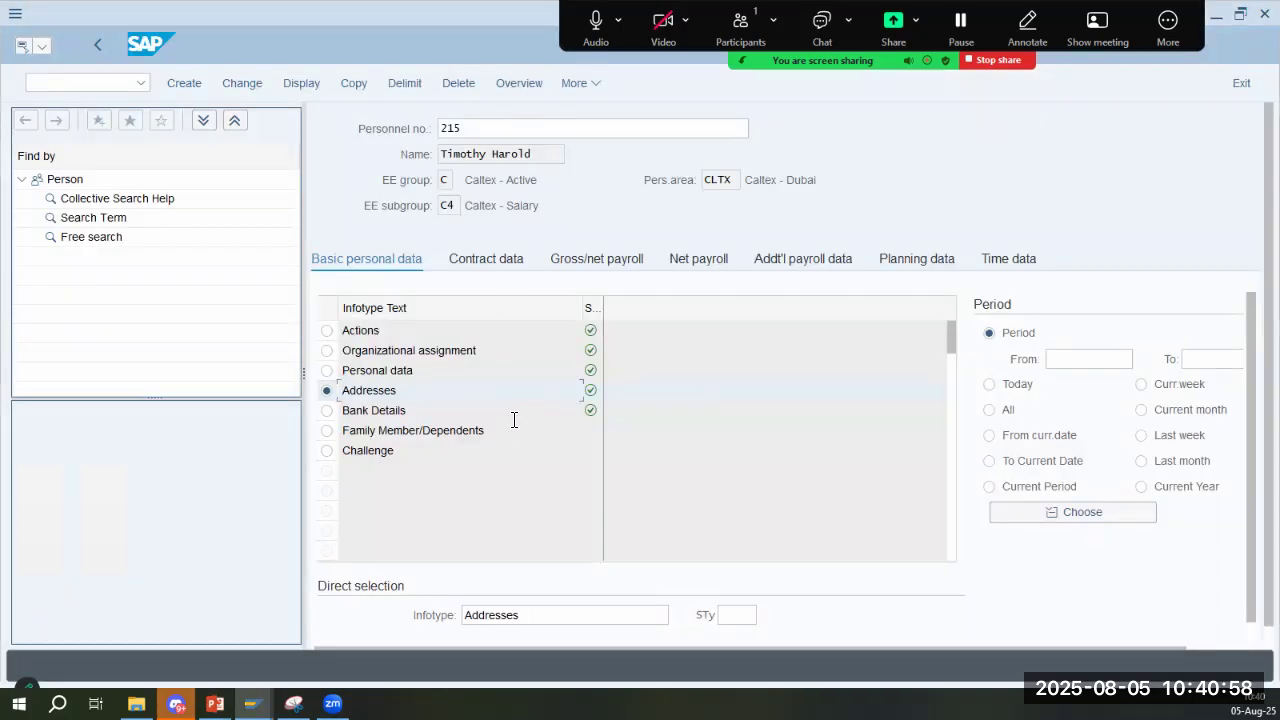
- Open the employee's Addresses record for editing and bring up slide 5 with the notes on customizing user interfaces
{"action": "left_click", "coordinate": [394, 395]}
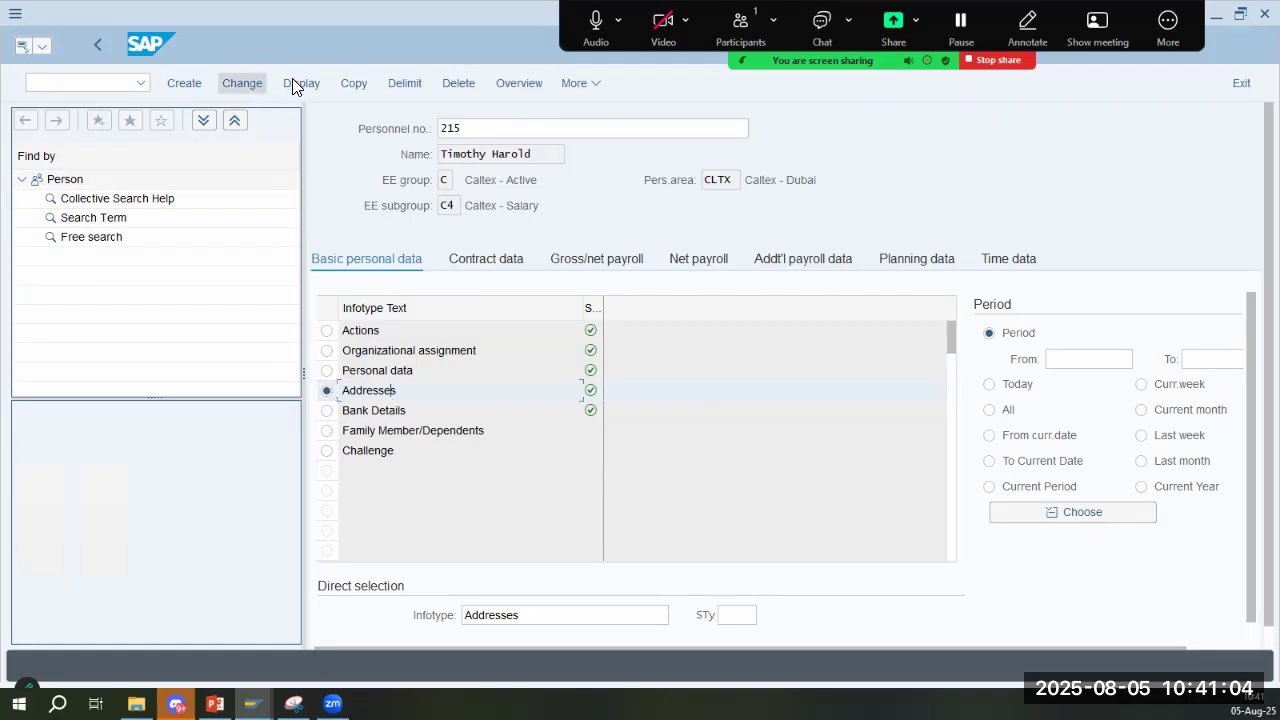
{"action": "left_click", "coordinate": [215, 704]}
{"action": "left_click", "coordinate": [20, 190]}
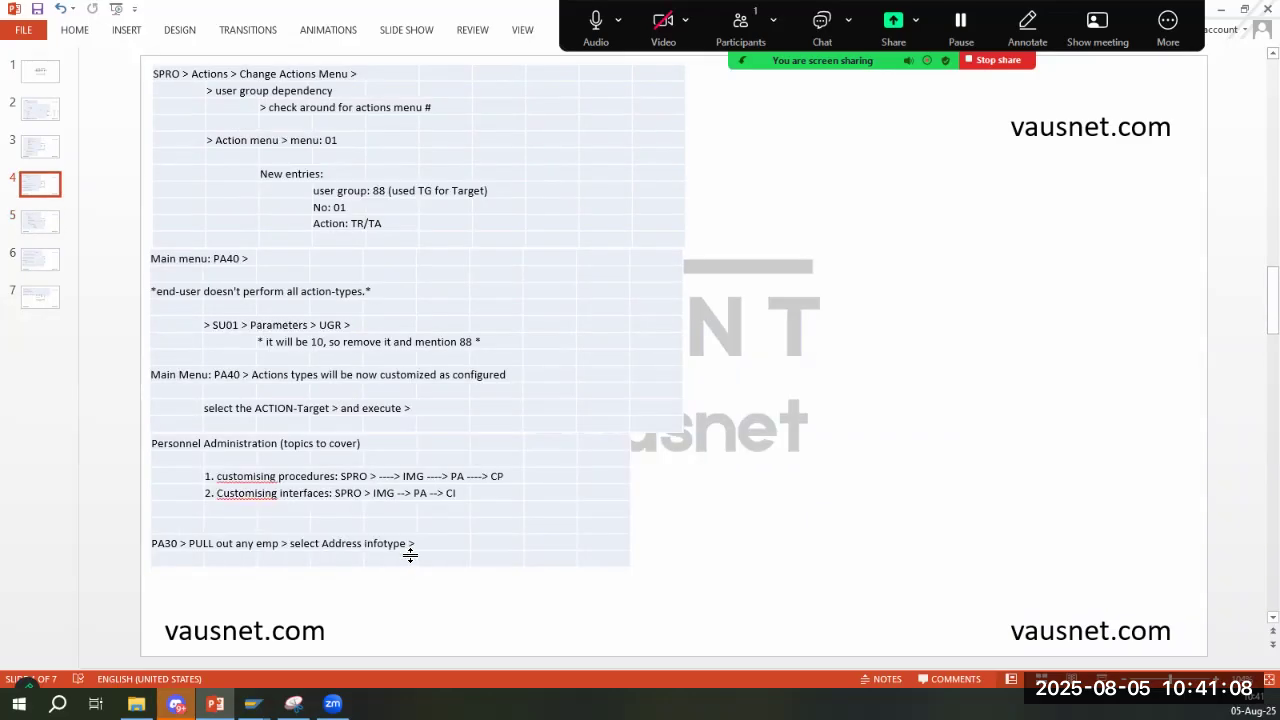
{"action": "left_click", "coordinate": [40, 222]}
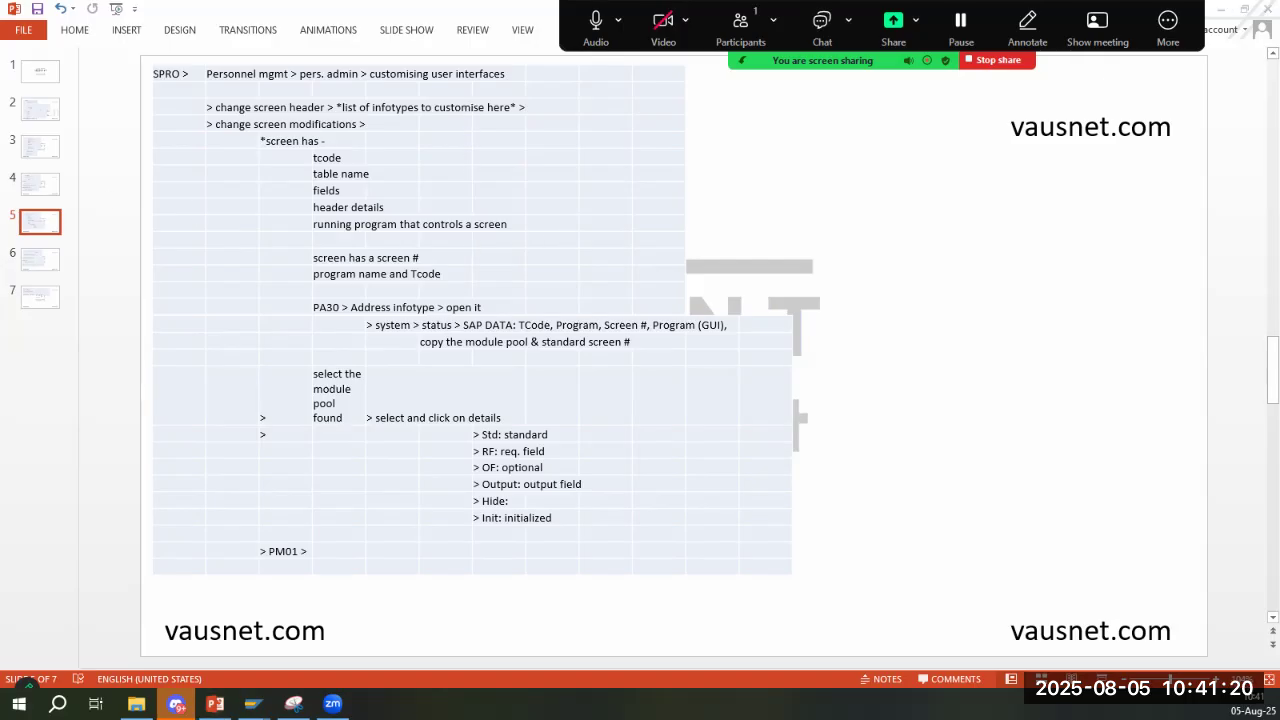
- Examine the address line 1, city and county fields in the employee's Addresses record
{"action": "key", "text": "alt+Tab"}
{"action": "left_click", "coordinate": [616, 332]}
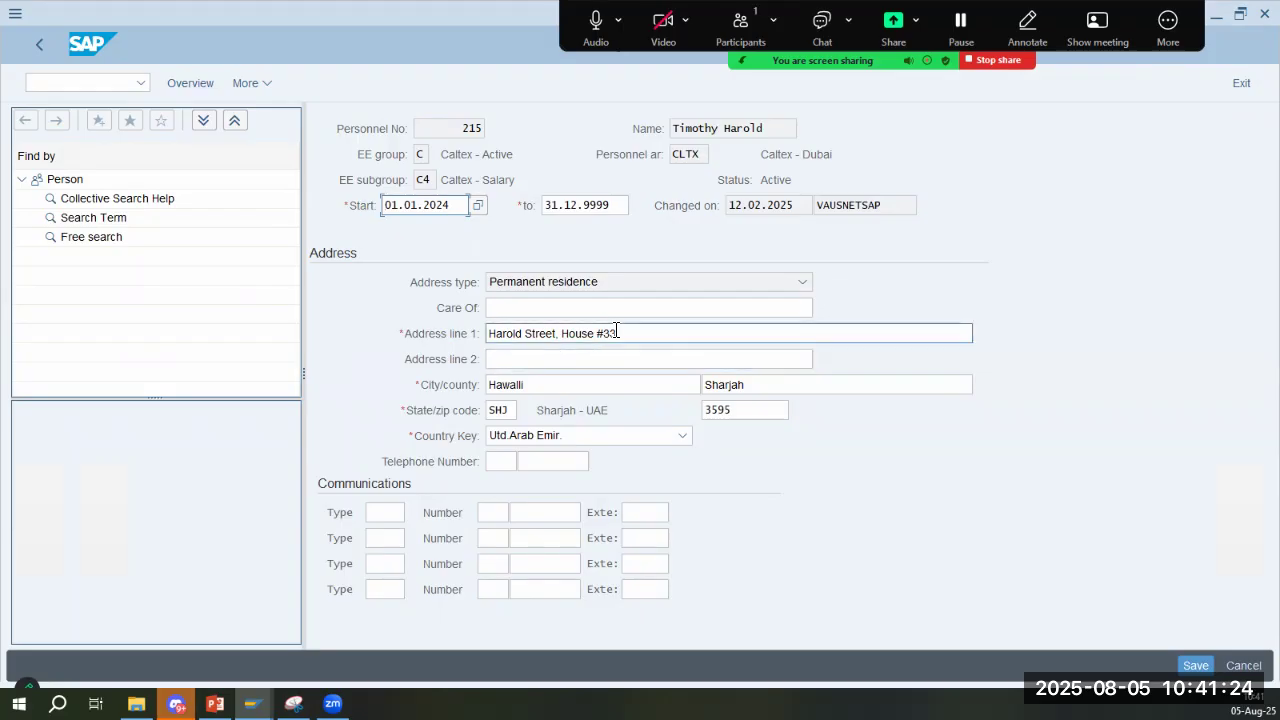
{"action": "left_click_drag", "start_coordinate": [495, 333], "coordinate": [622, 334]}
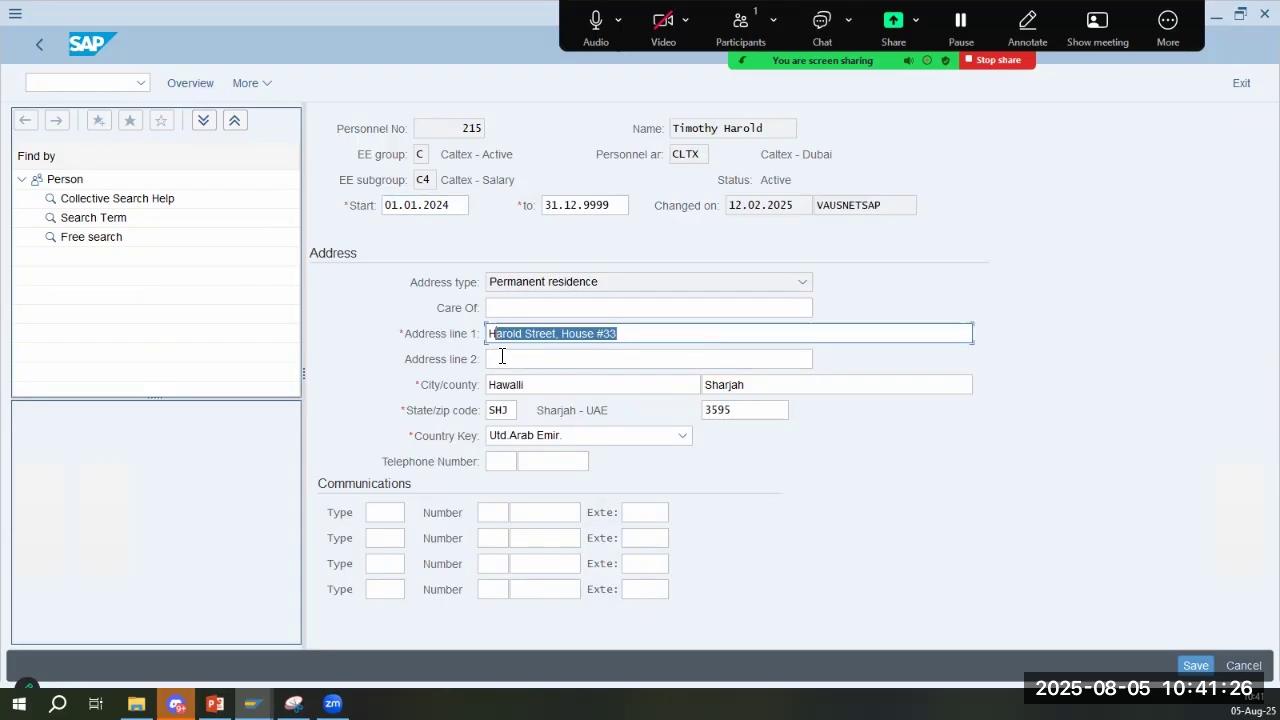
{"action": "left_click", "coordinate": [674, 340]}
{"action": "left_click_drag", "start_coordinate": [551, 390], "coordinate": [478, 395]}
{"action": "left_click", "coordinate": [766, 382]}
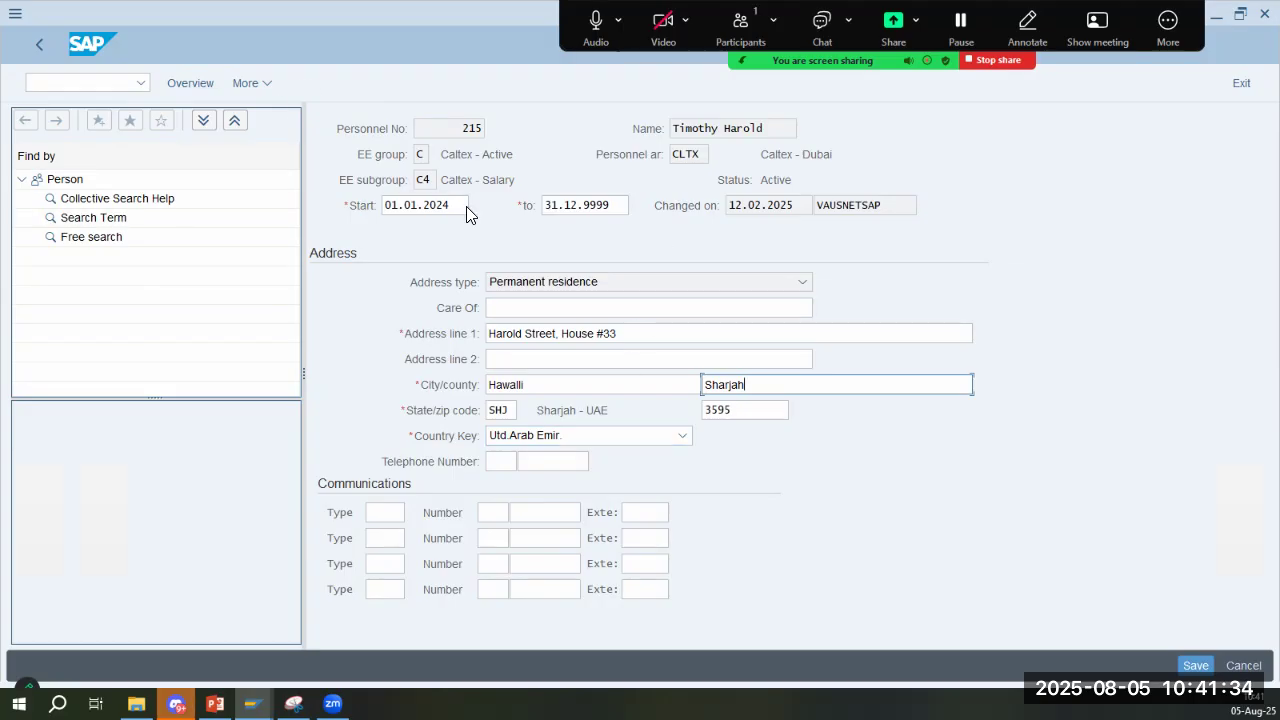
- Execute Change Screen Header in the IMG and compare its activity list with the notes on slide 5
{"action": "key", "text": "alt+Tab"}
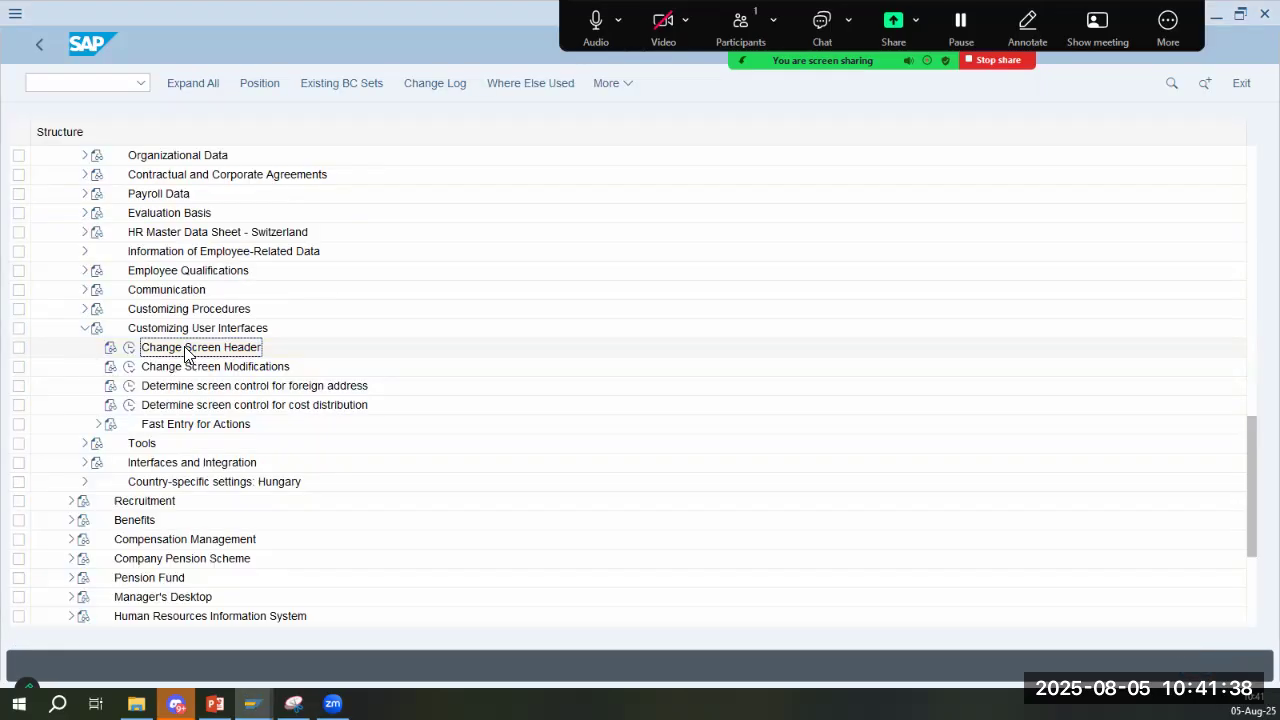
{"action": "key", "text": "alt+Tab"}
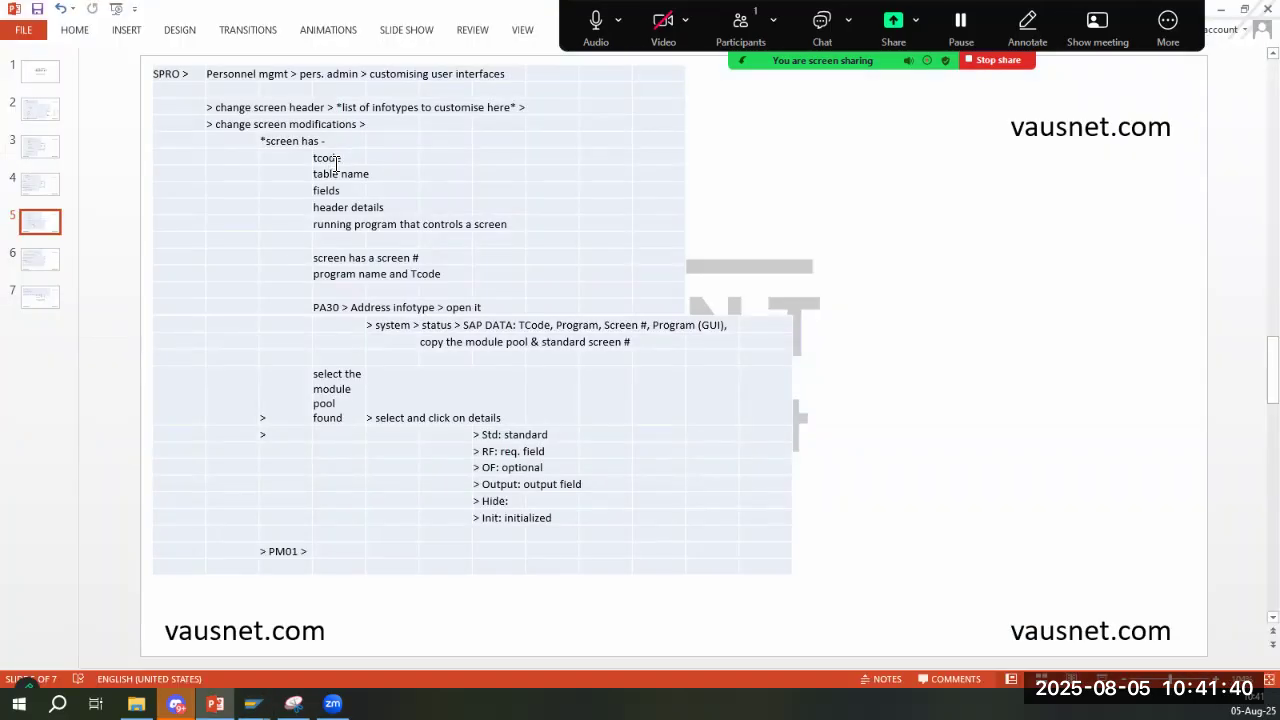
{"action": "key", "text": "alt+Tab"}
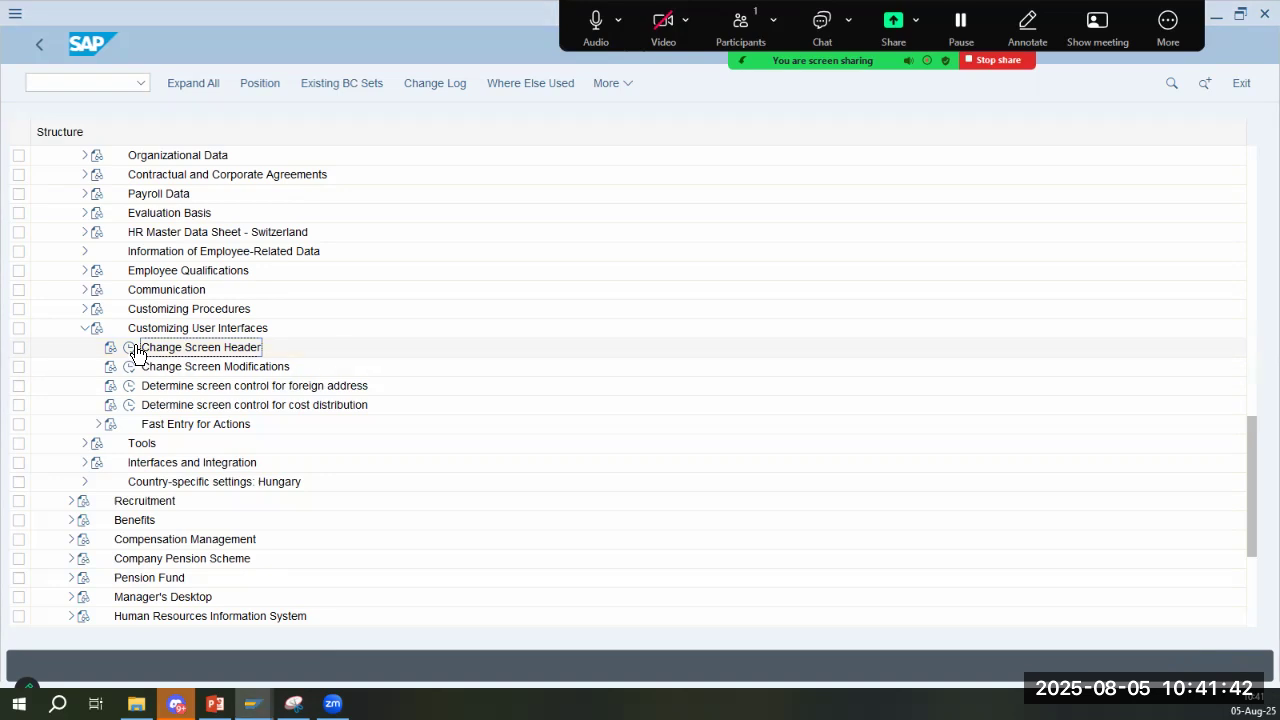
{"action": "left_click", "coordinate": [131, 350]}
{"action": "key", "text": "alt+Tab"}
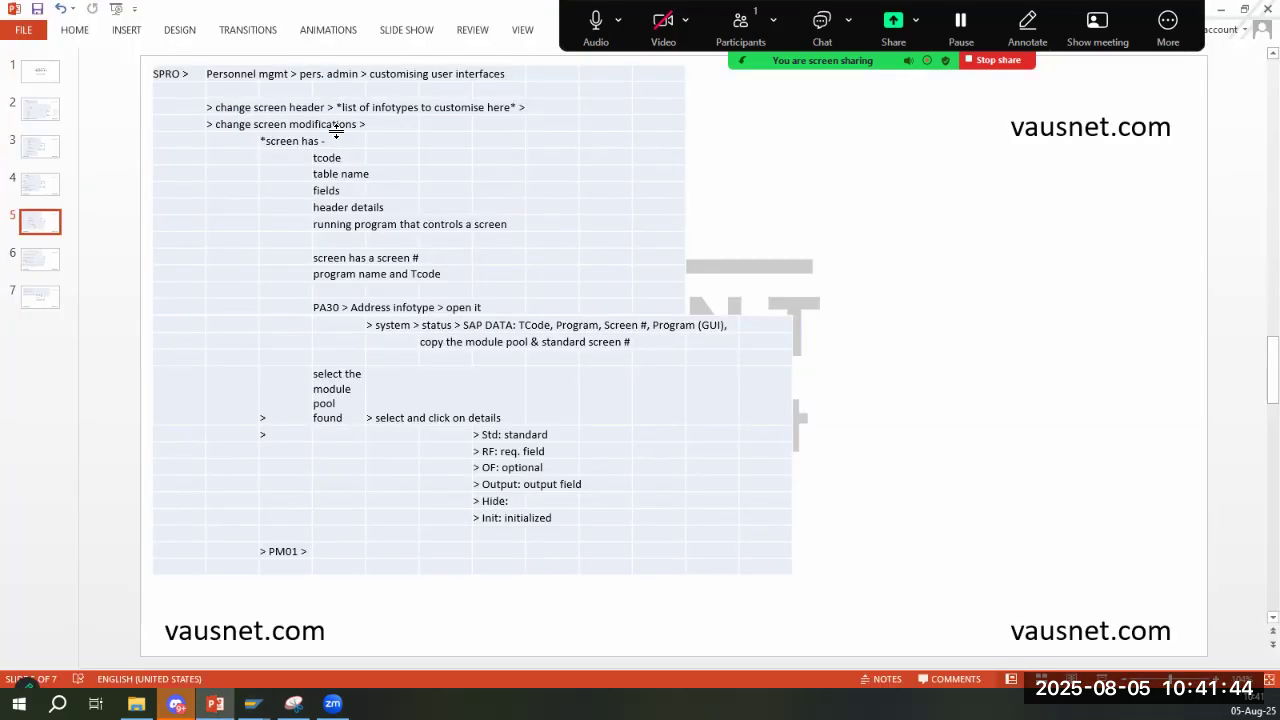
{"action": "key", "text": "alt+Tab"}
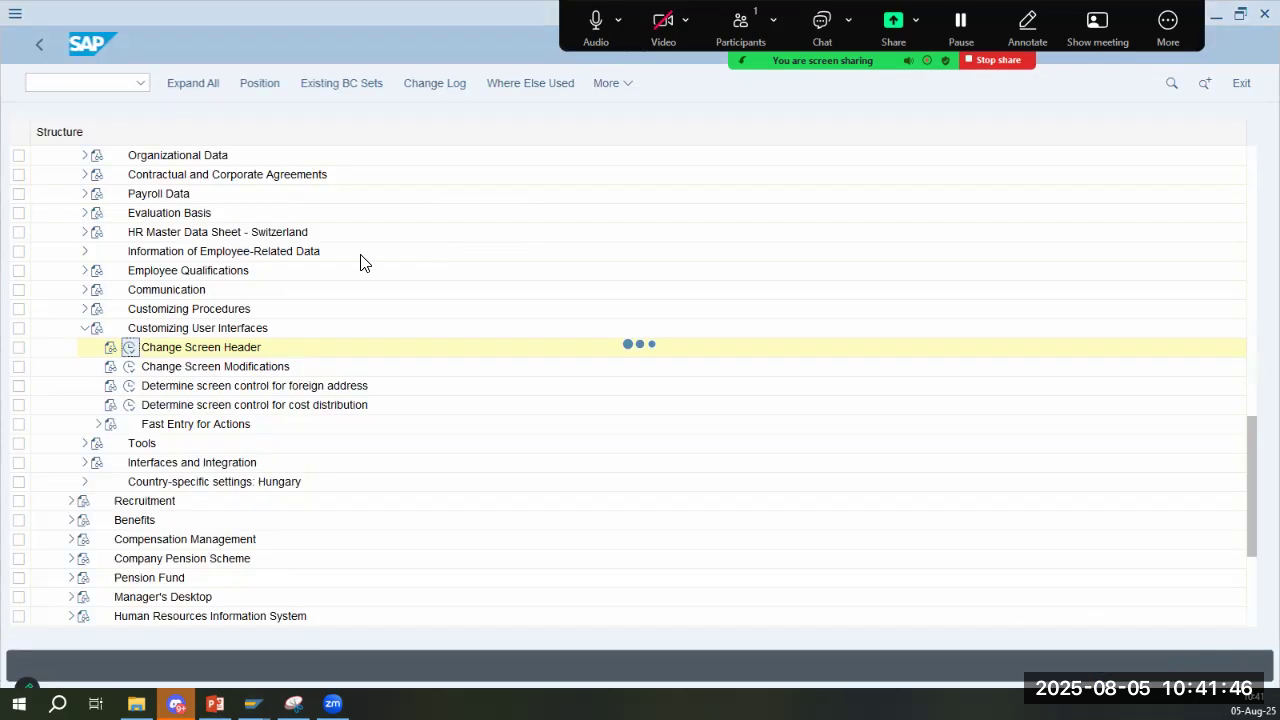
{"action": "left_click", "coordinate": [309, 329]}
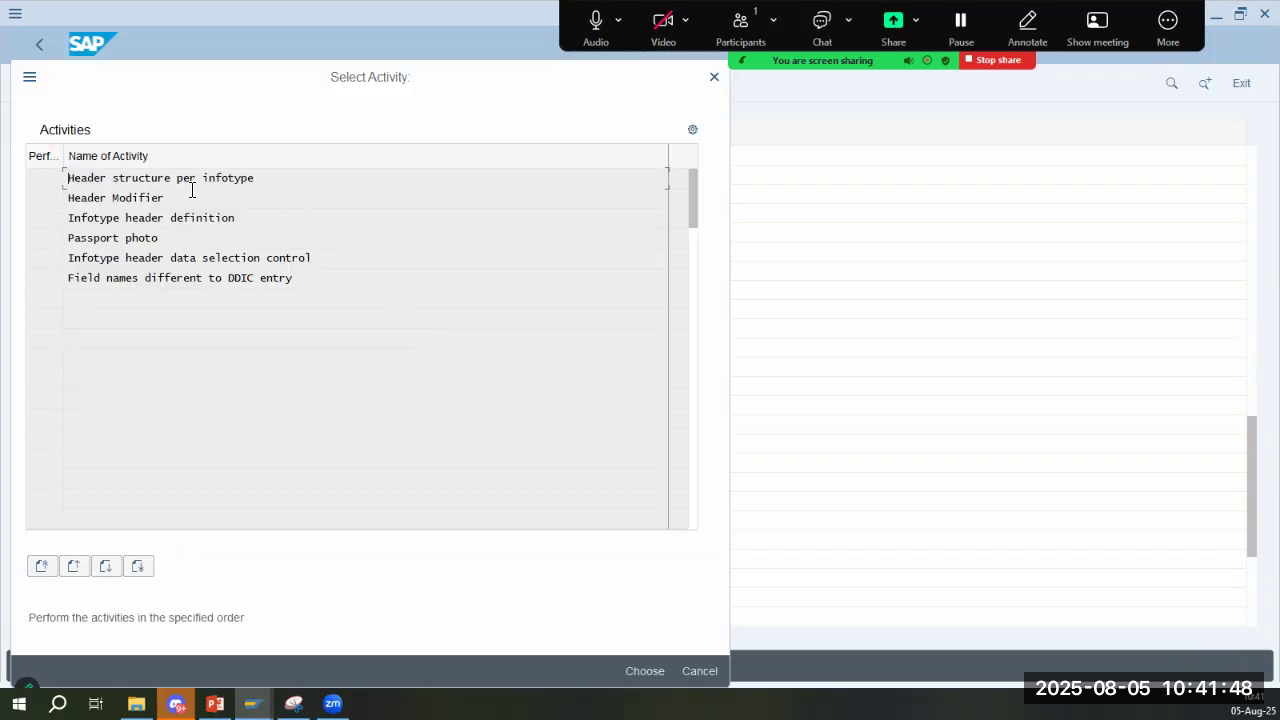
{"action": "key", "text": "alt+Tab"}
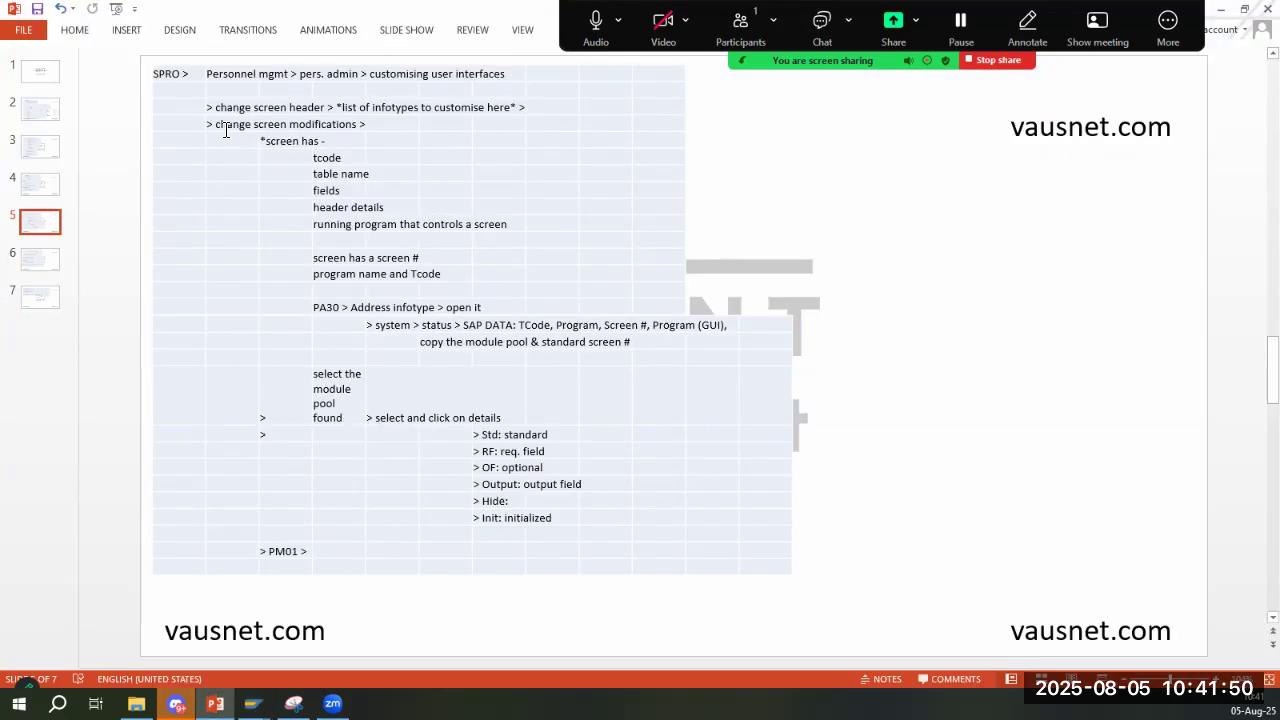
- Execute Change Screen Modifications under Customizing User Interfaces and check the related notes on slide 5
{"action": "key", "text": "alt+Tab"}
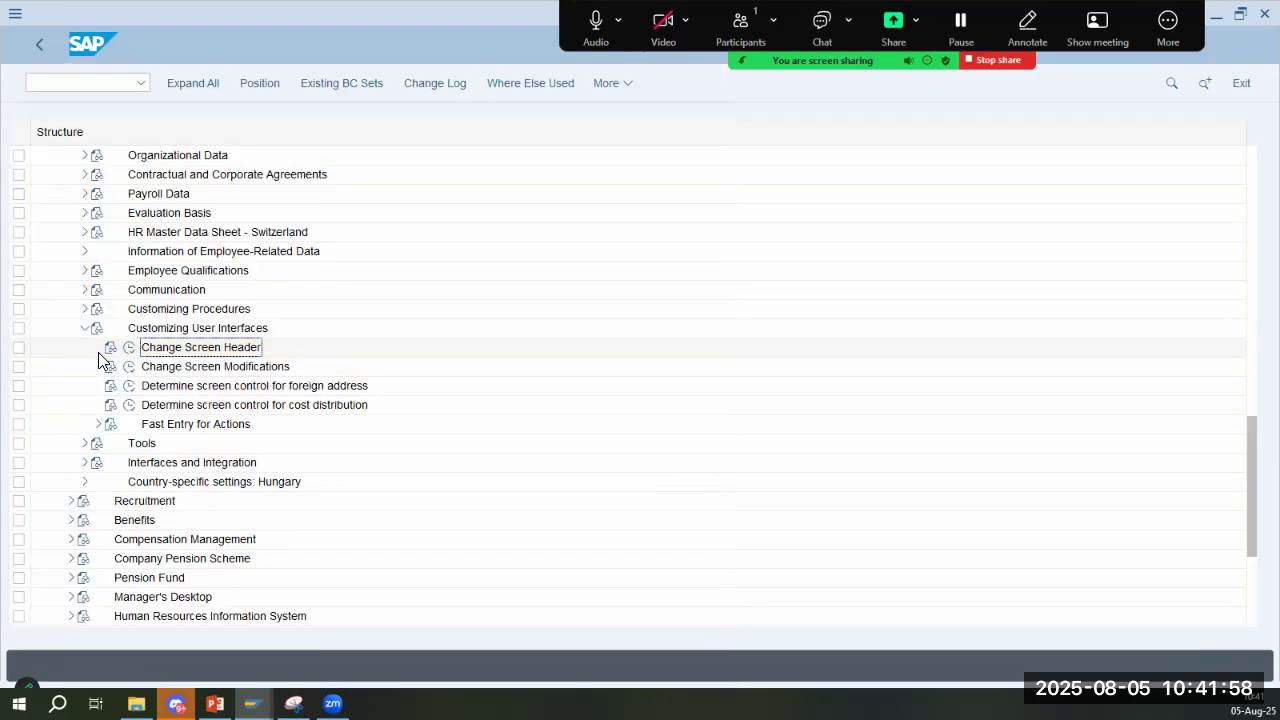
{"action": "key", "text": "alt+Tab"}
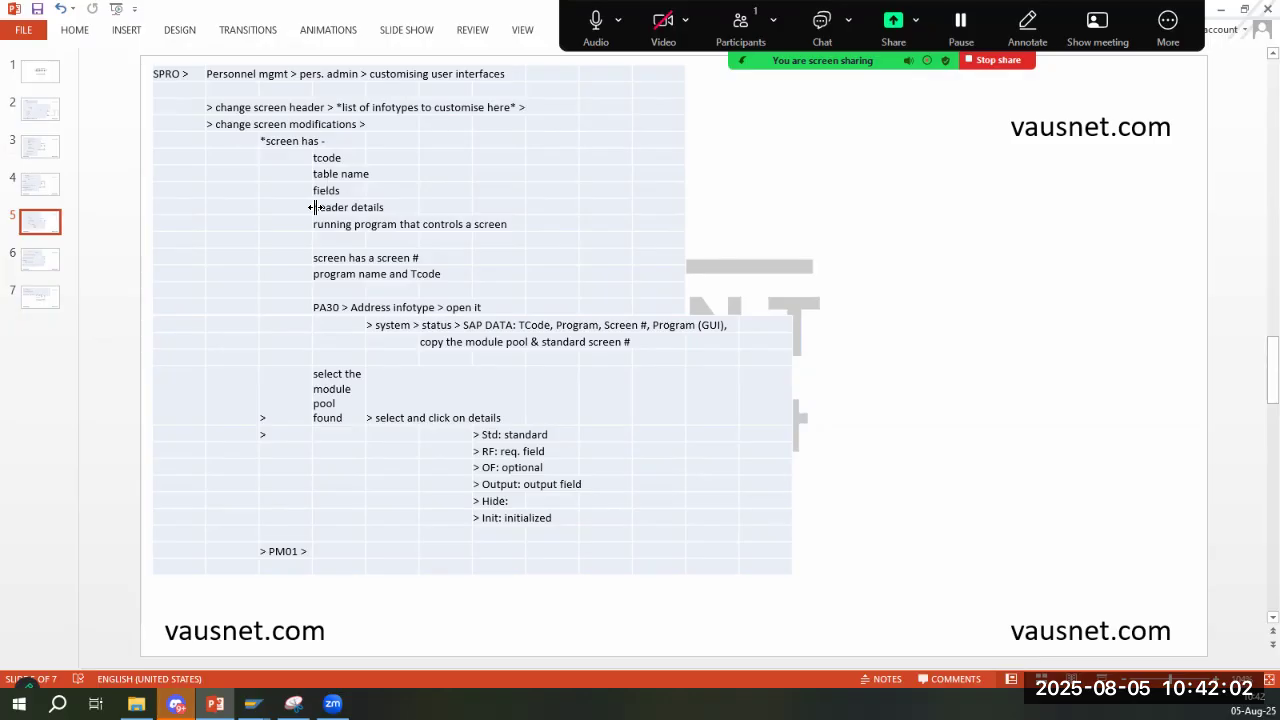
{"action": "key", "text": "alt+Tab"}
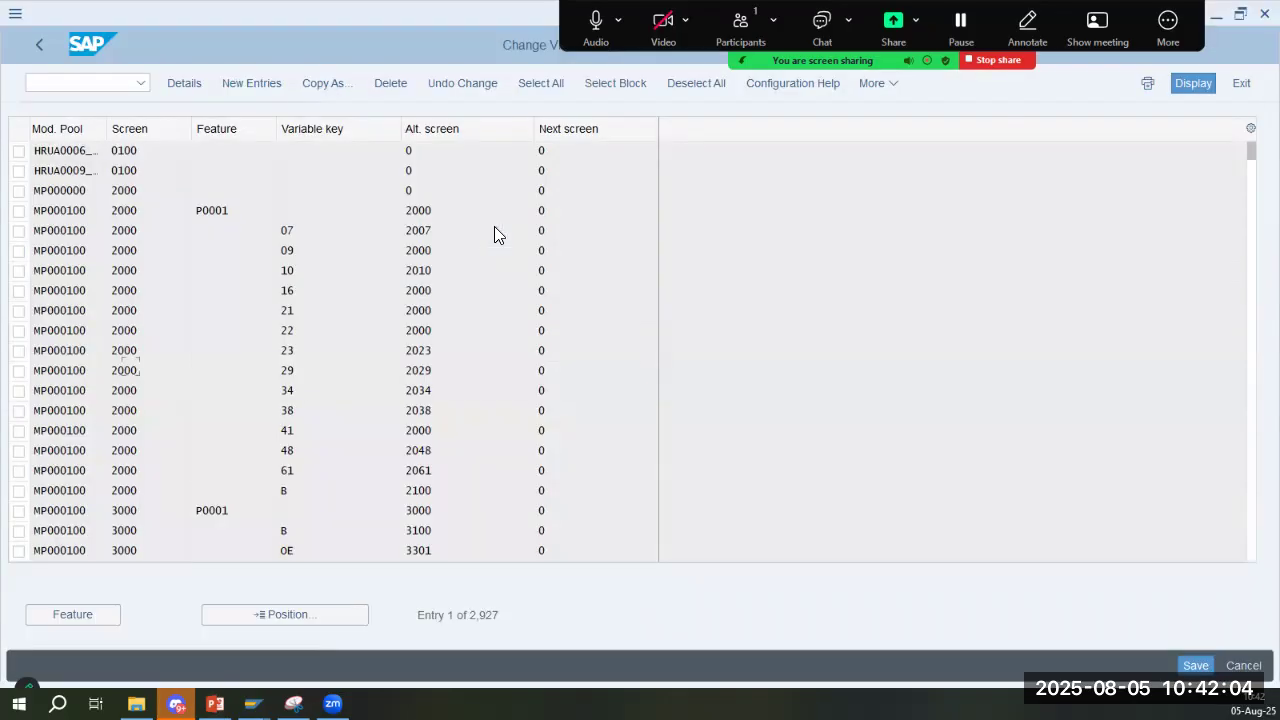
- Compare the module pool, screen and feature columns of the screen modification list with the screen elements noted on slide 5
{"action": "key", "text": "alt+Tab"}
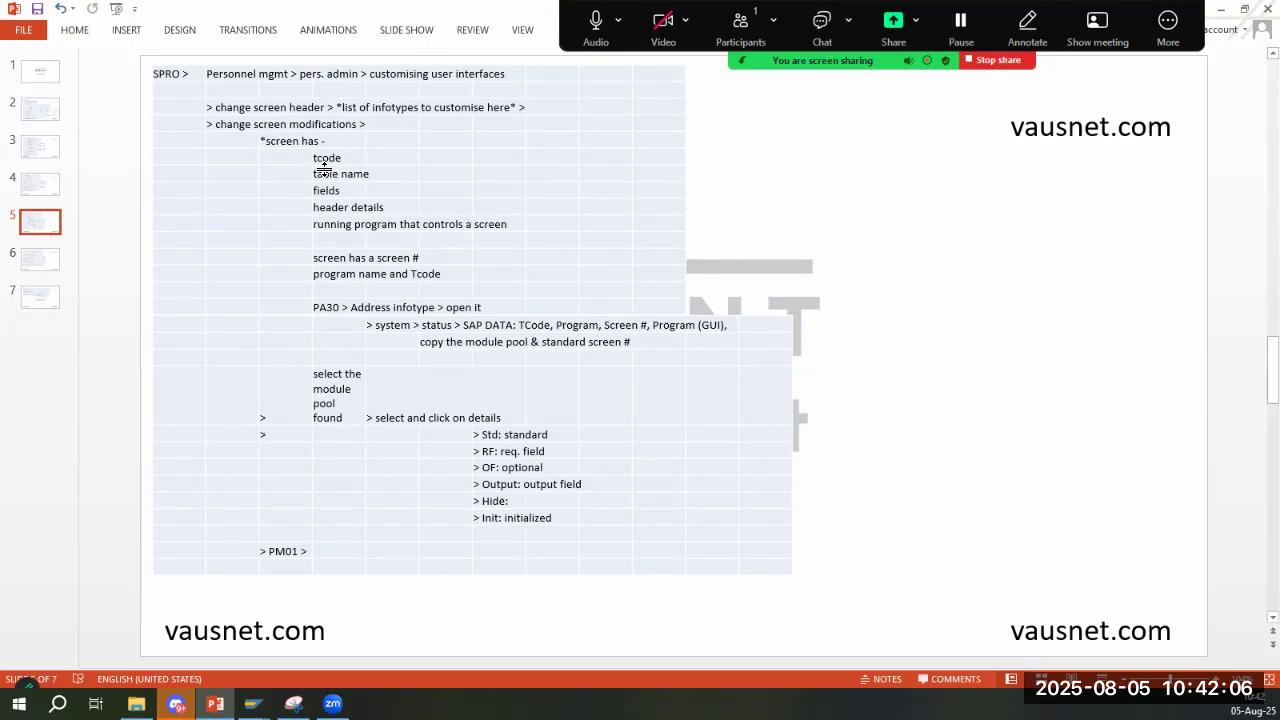
{"action": "key", "text": "alt+Tab"}
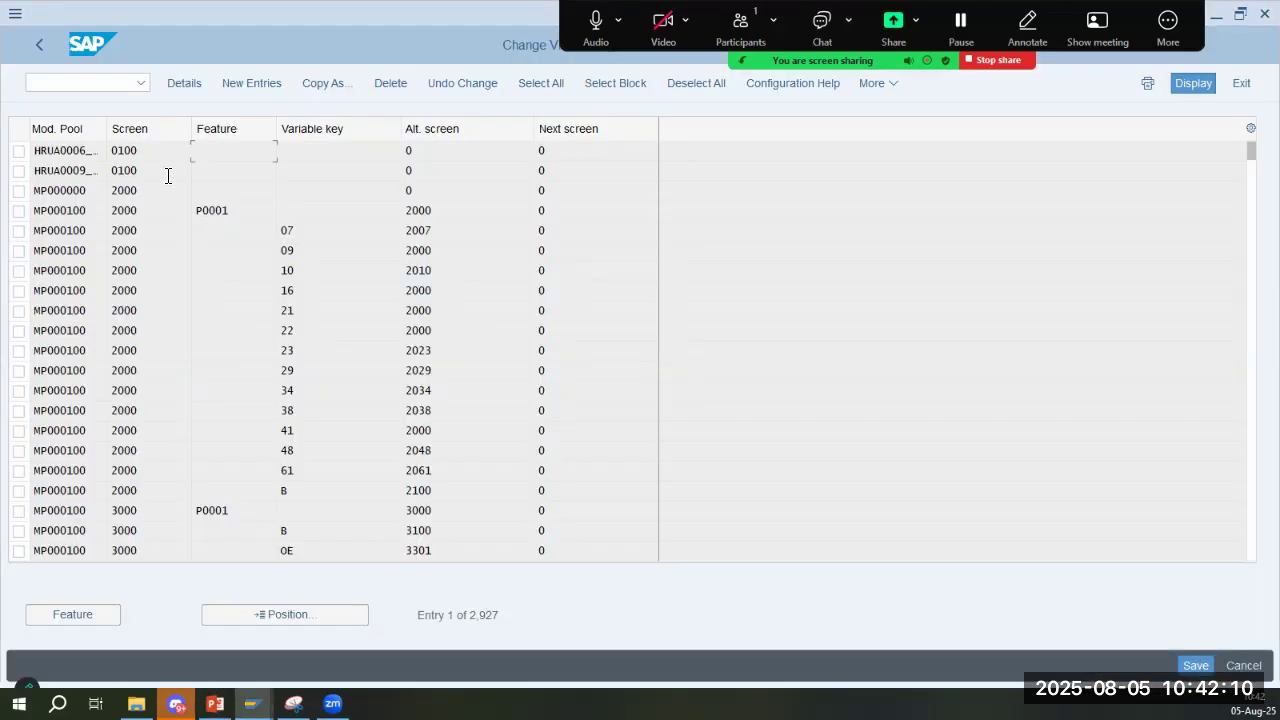
{"action": "double_click", "coordinate": [244, 213]}
{"action": "left_click", "coordinate": [136, 163]}
{"action": "key", "text": "alt+Tab"}
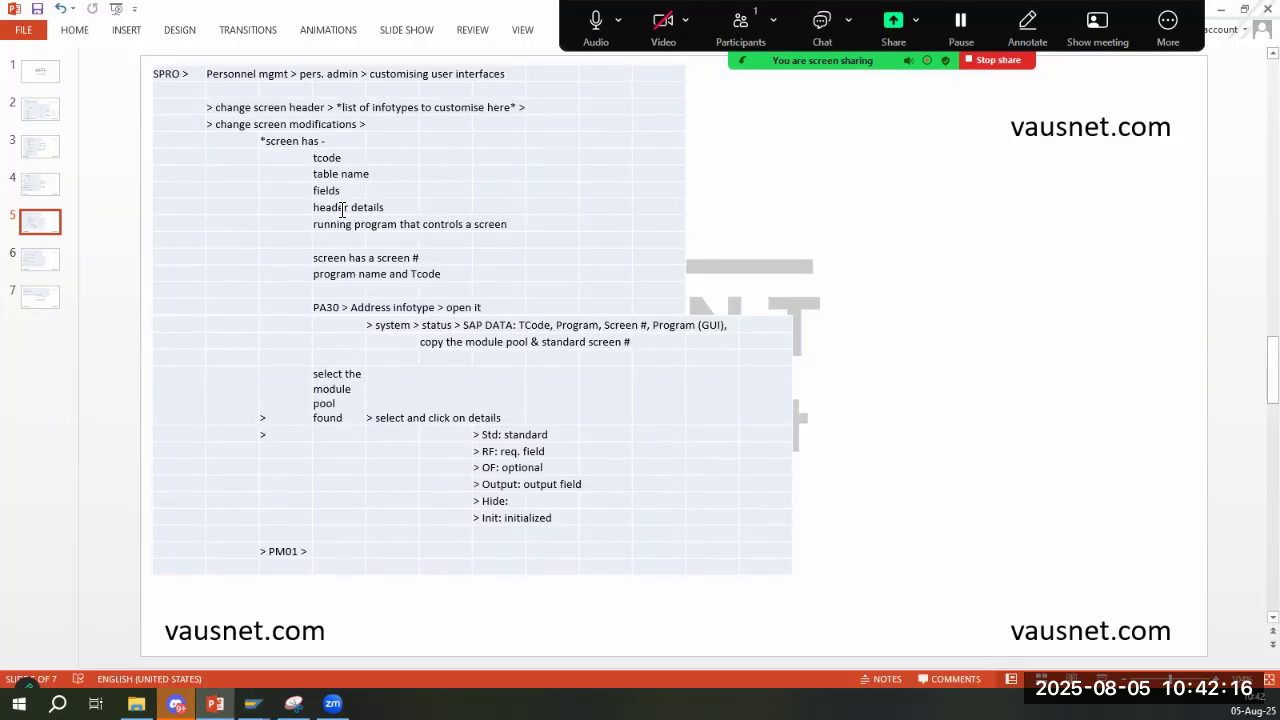
{"action": "key", "text": "alt+Tab"}
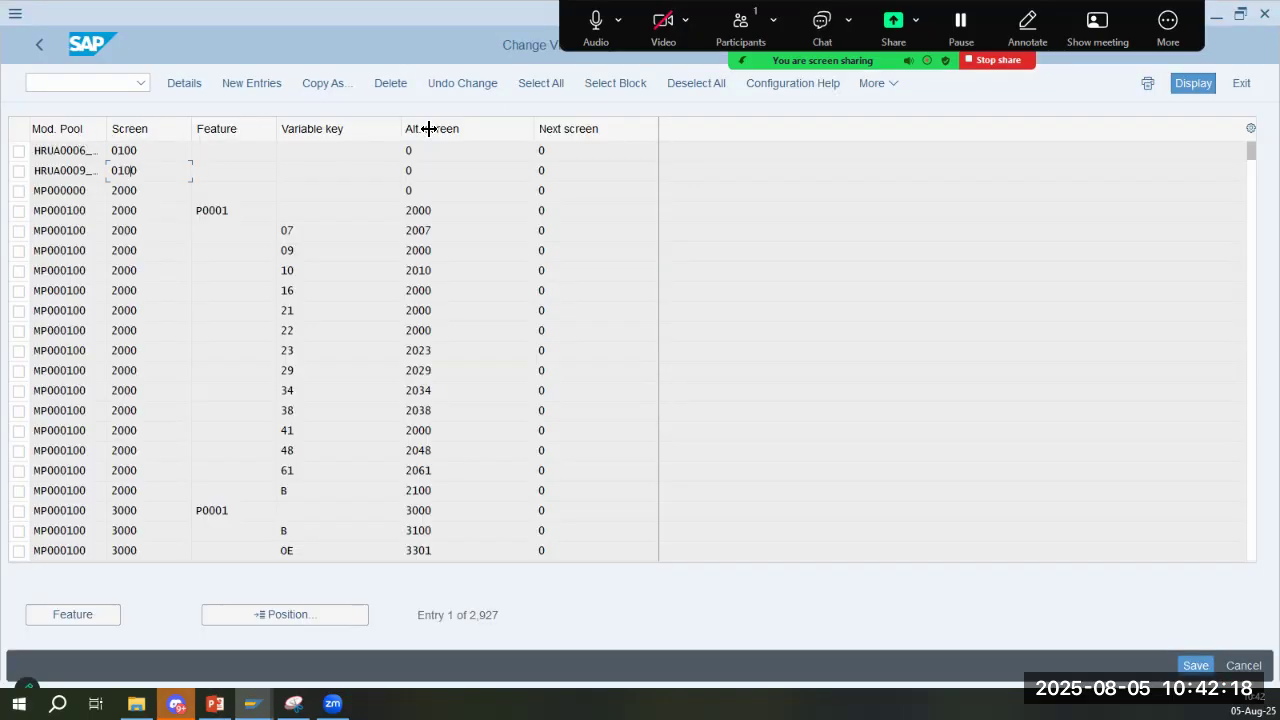
{"action": "left_click", "coordinate": [57, 168]}
{"action": "key", "text": "alt+Tab"}
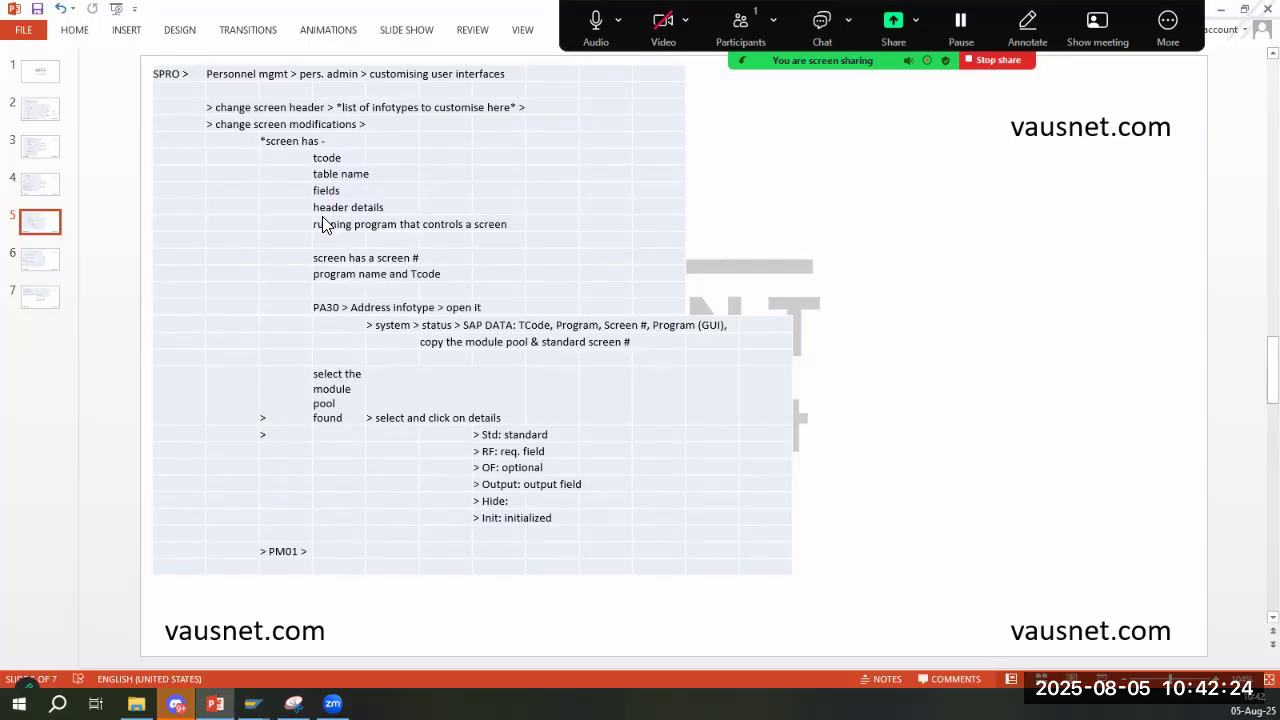
{"action": "key", "text": "alt+Tab"}
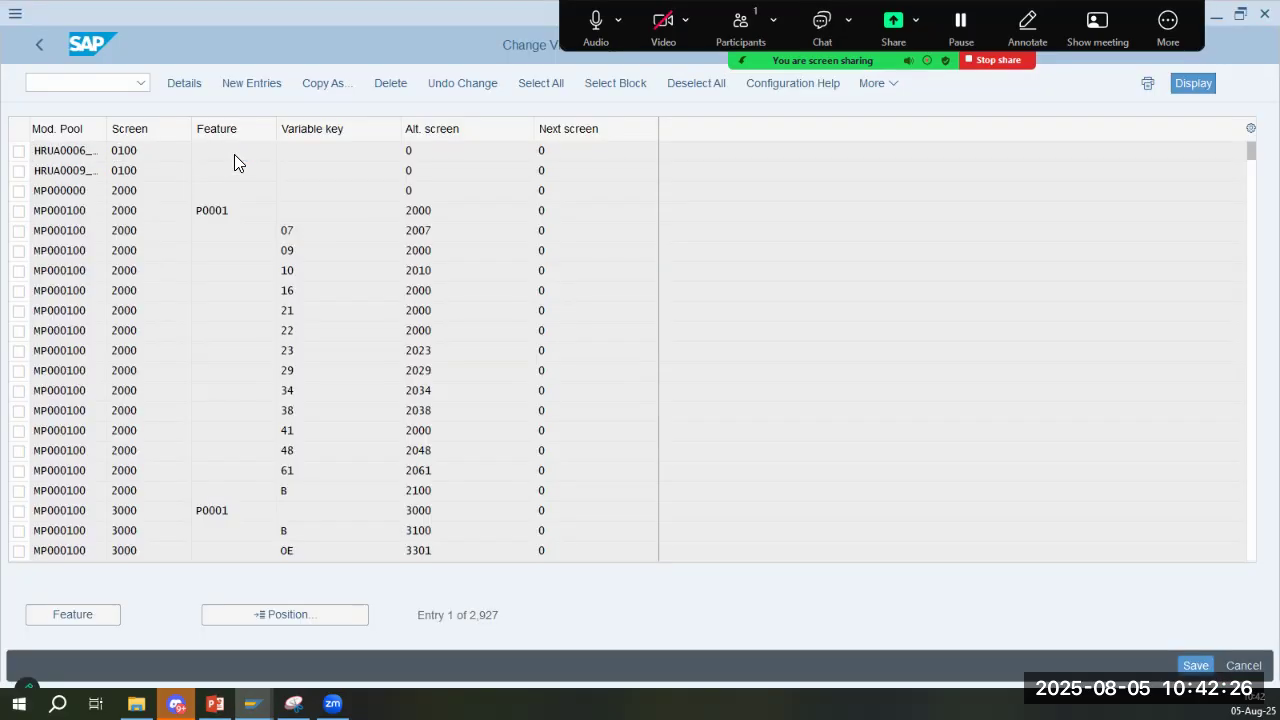
- View the details of the first HRUA0006 entry, check its module pool and standard dynpro, and return to the list
{"action": "double_click", "coordinate": [234, 154]}
{"action": "left_click_drag", "start_coordinate": [240, 133], "coordinate": [130, 143]}
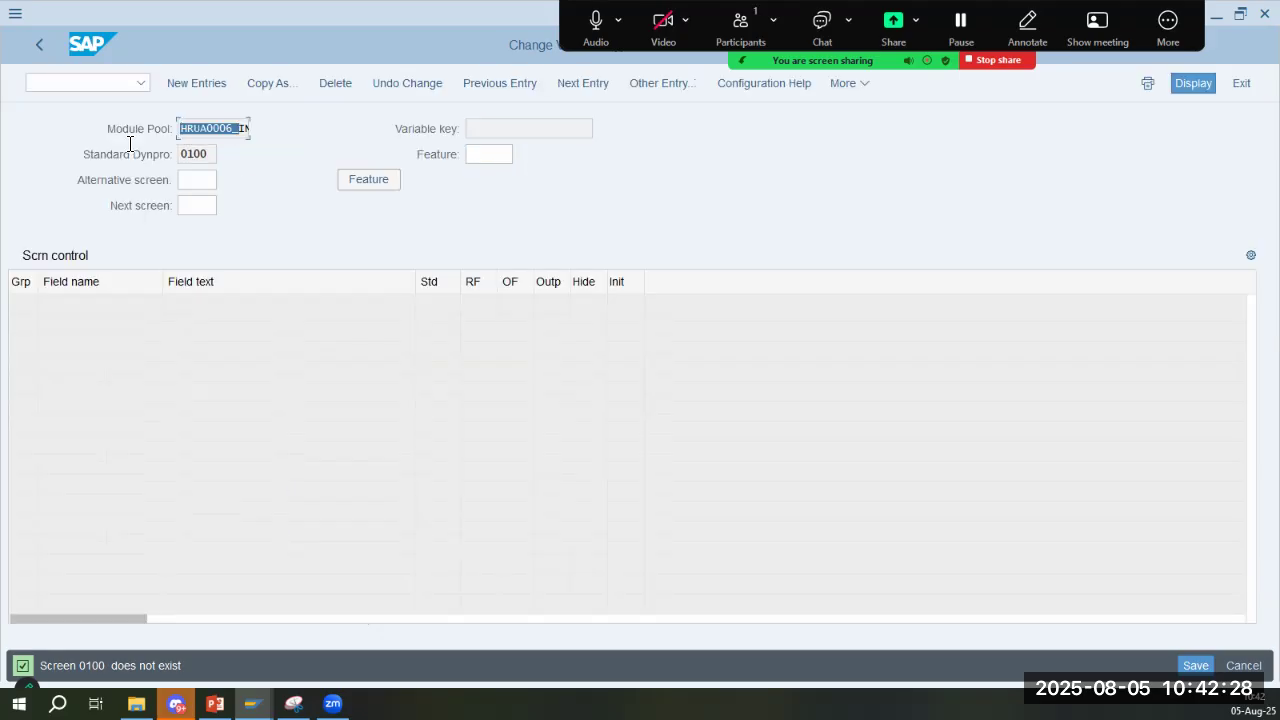
{"action": "left_click", "coordinate": [185, 154]}
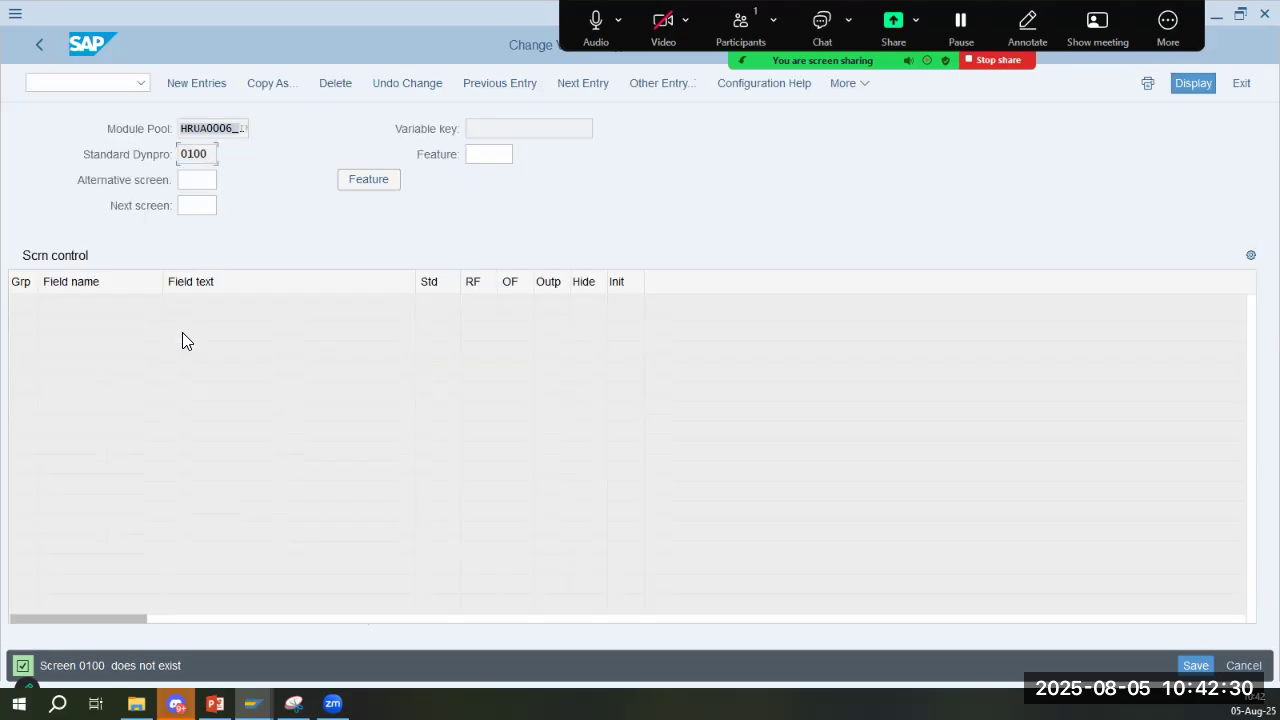
{"action": "left_click", "coordinate": [42, 47]}
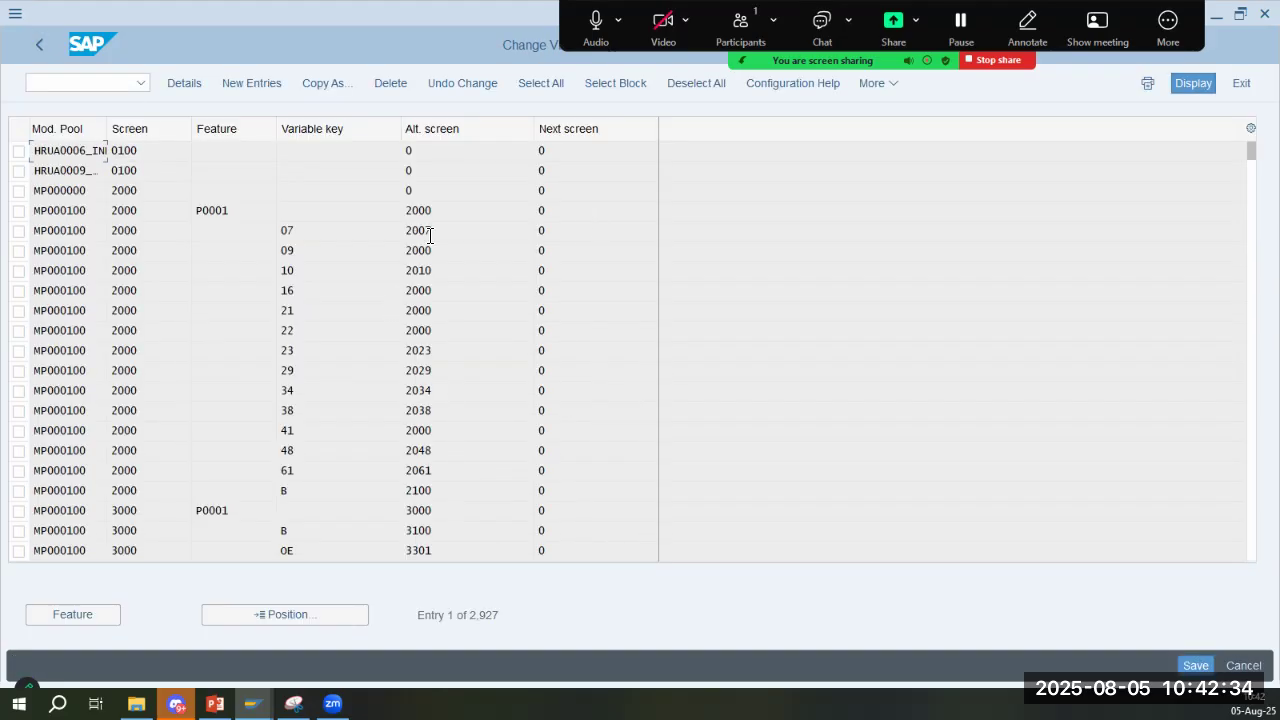
- Open the MP000100 screen 2000 entry with variable key 07 and review its header values and field texts
{"action": "double_click", "coordinate": [440, 230]}
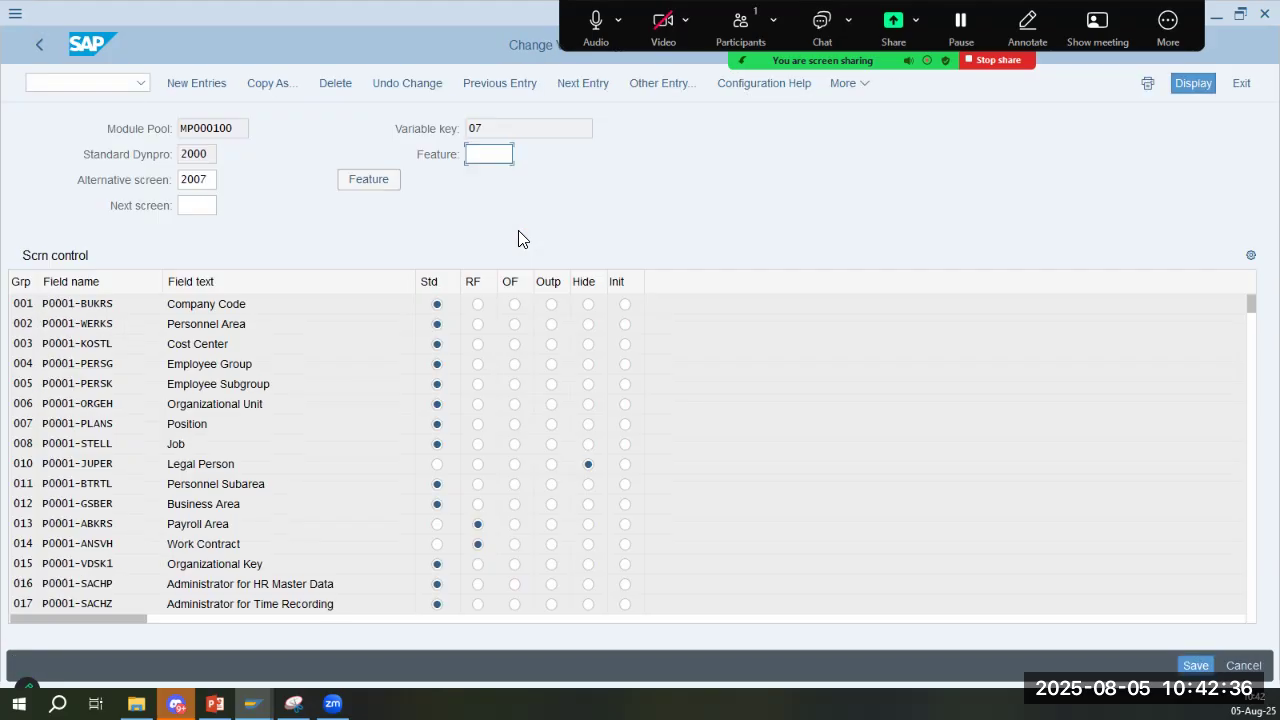
{"action": "left_click", "coordinate": [274, 303]}
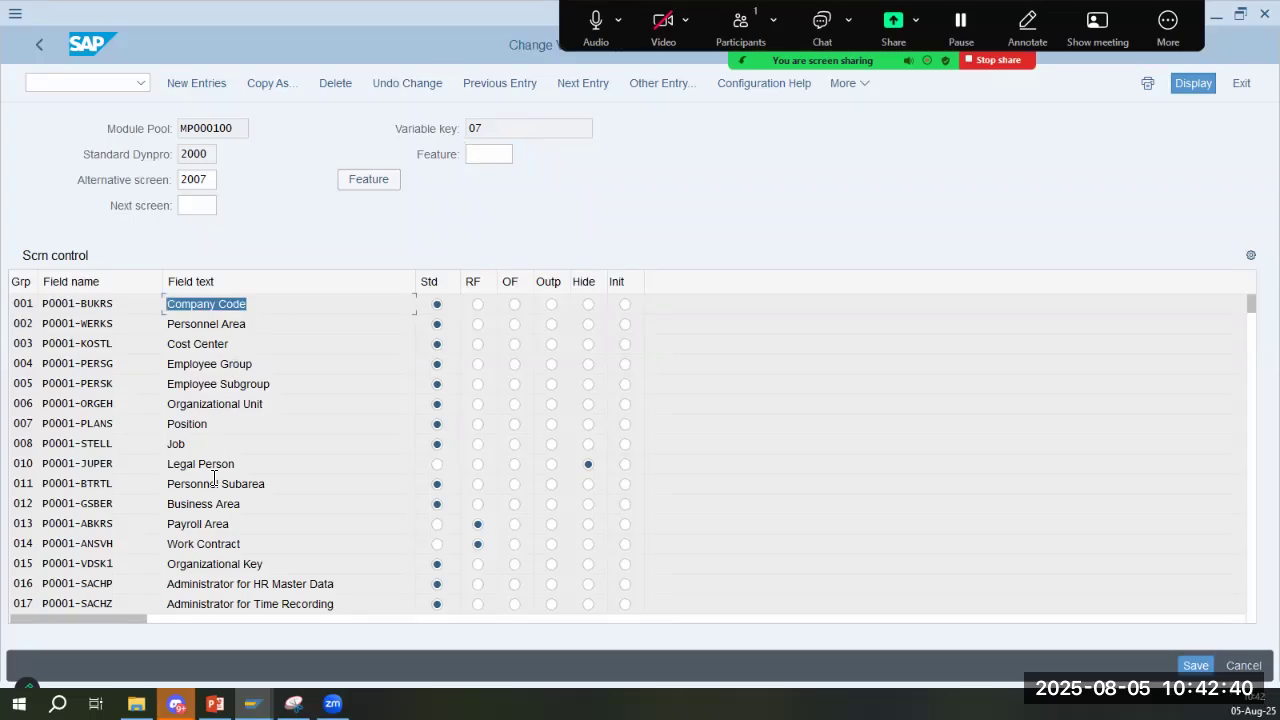
{"action": "left_click", "coordinate": [193, 180]}
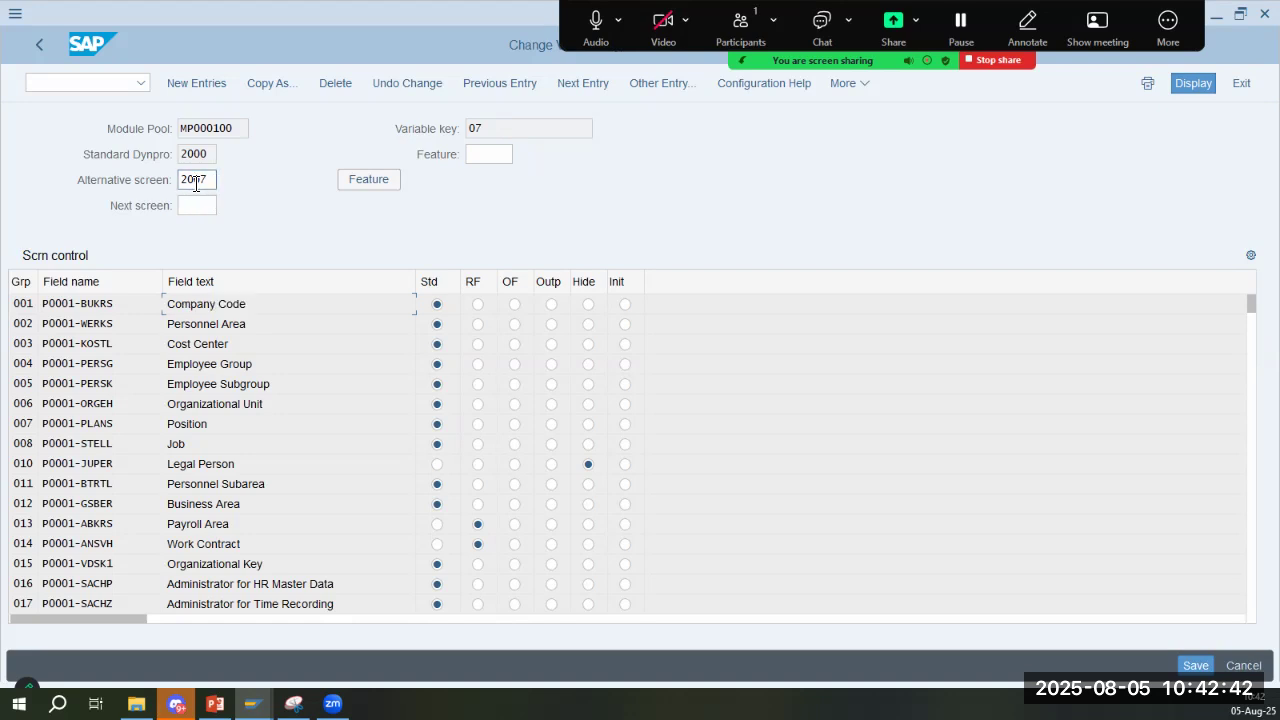
{"action": "left_click", "coordinate": [474, 129]}
{"action": "left_click", "coordinate": [238, 131]}
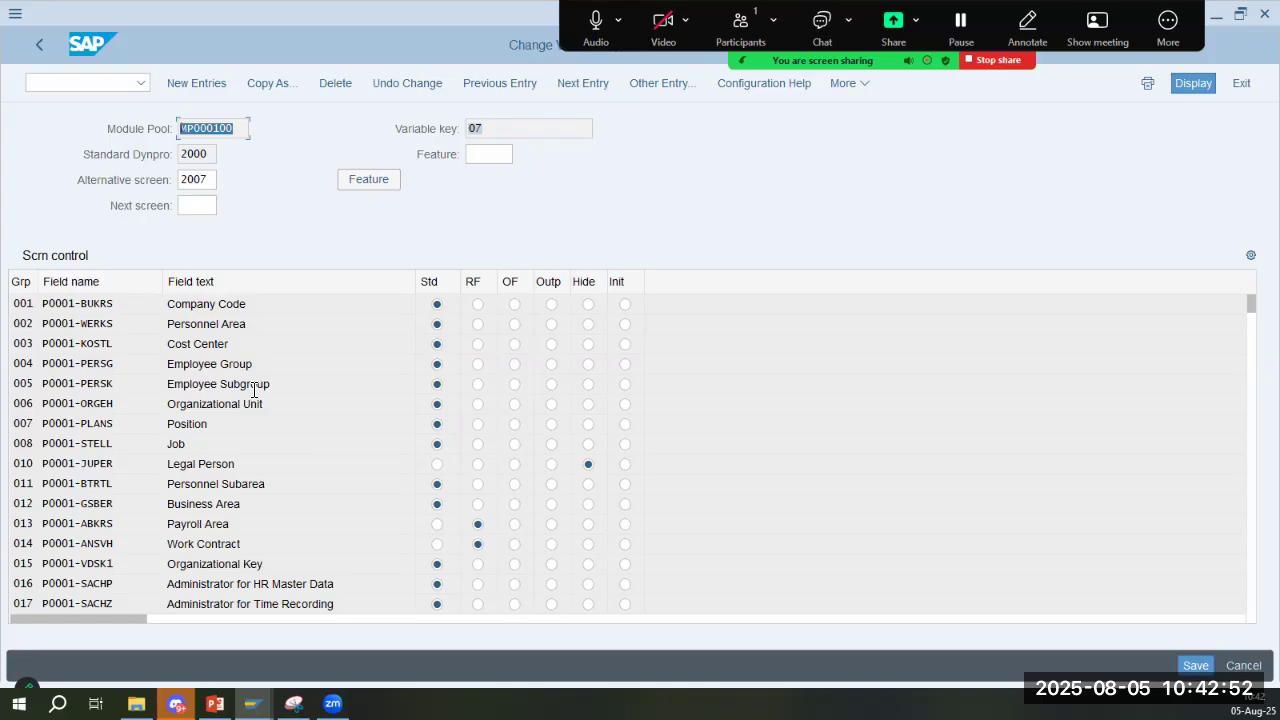
{"action": "left_click", "coordinate": [276, 308]}
{"action": "left_click", "coordinate": [251, 323]}
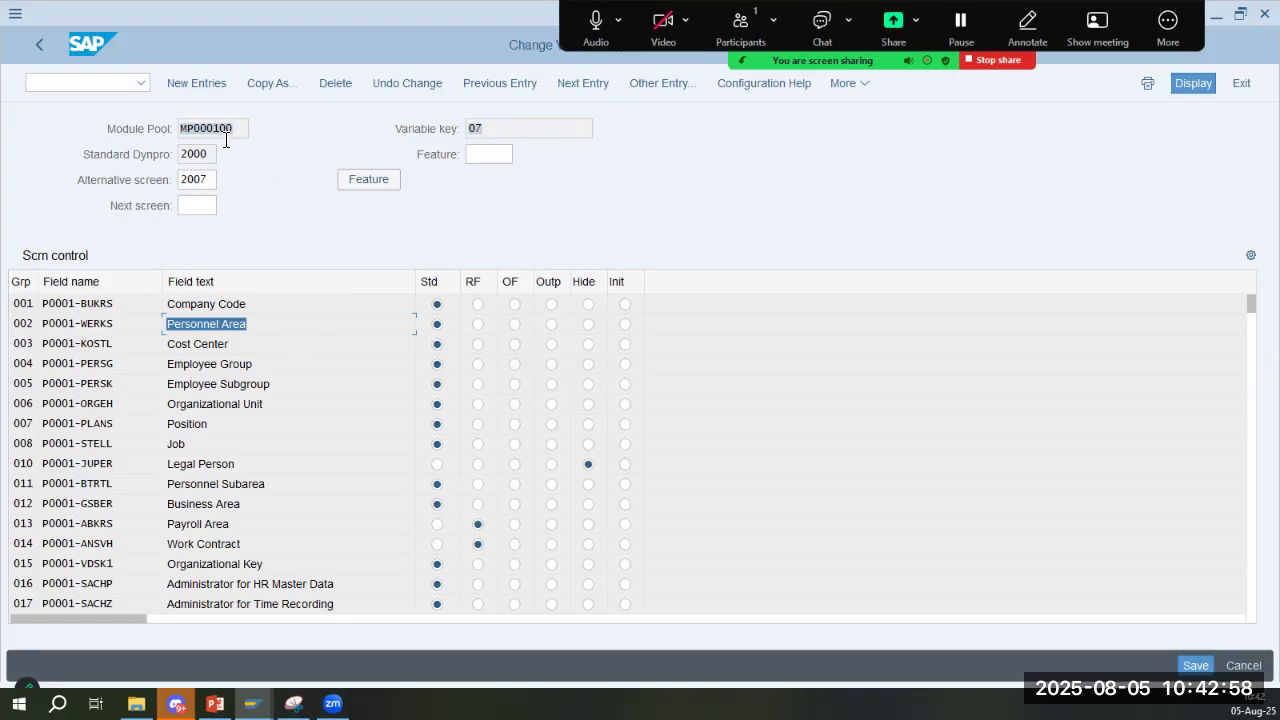
- Examine the P0001-BUKRS field name, the alternative screen number and the screen control columns alongside the slide 5 notes
{"action": "key", "text": "alt+Tab"}
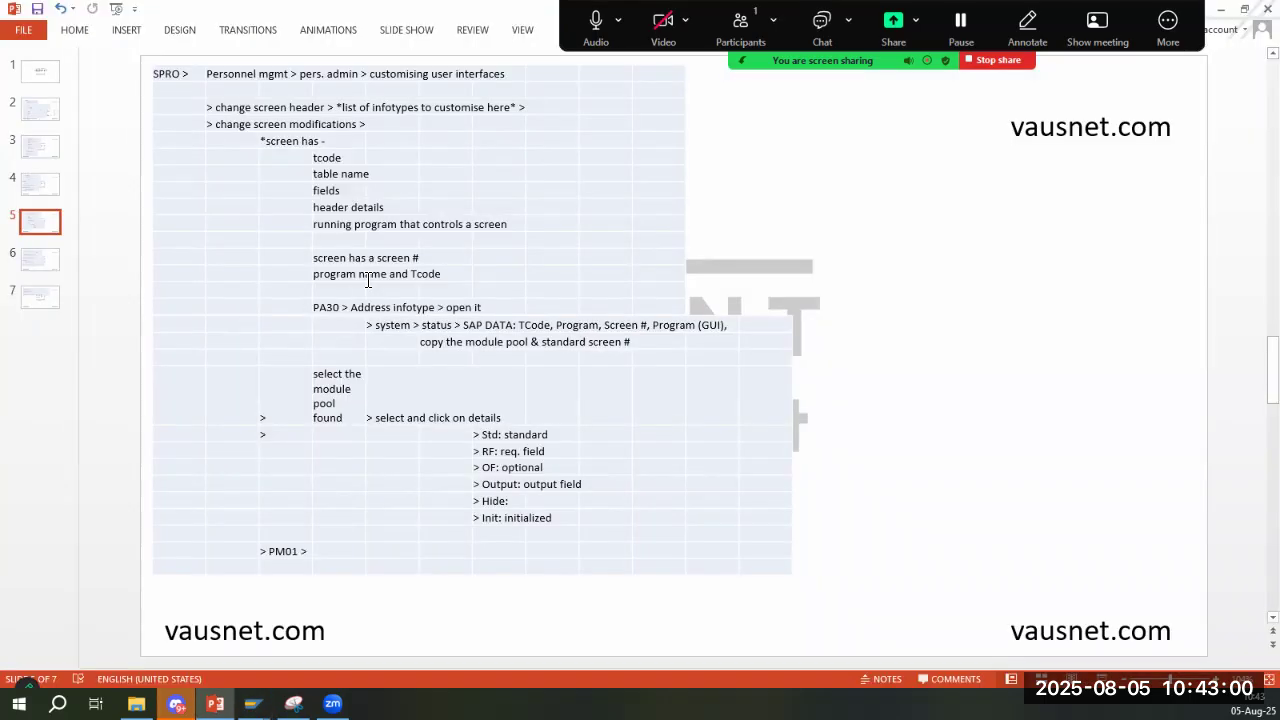
{"action": "key", "text": "alt+Tab"}
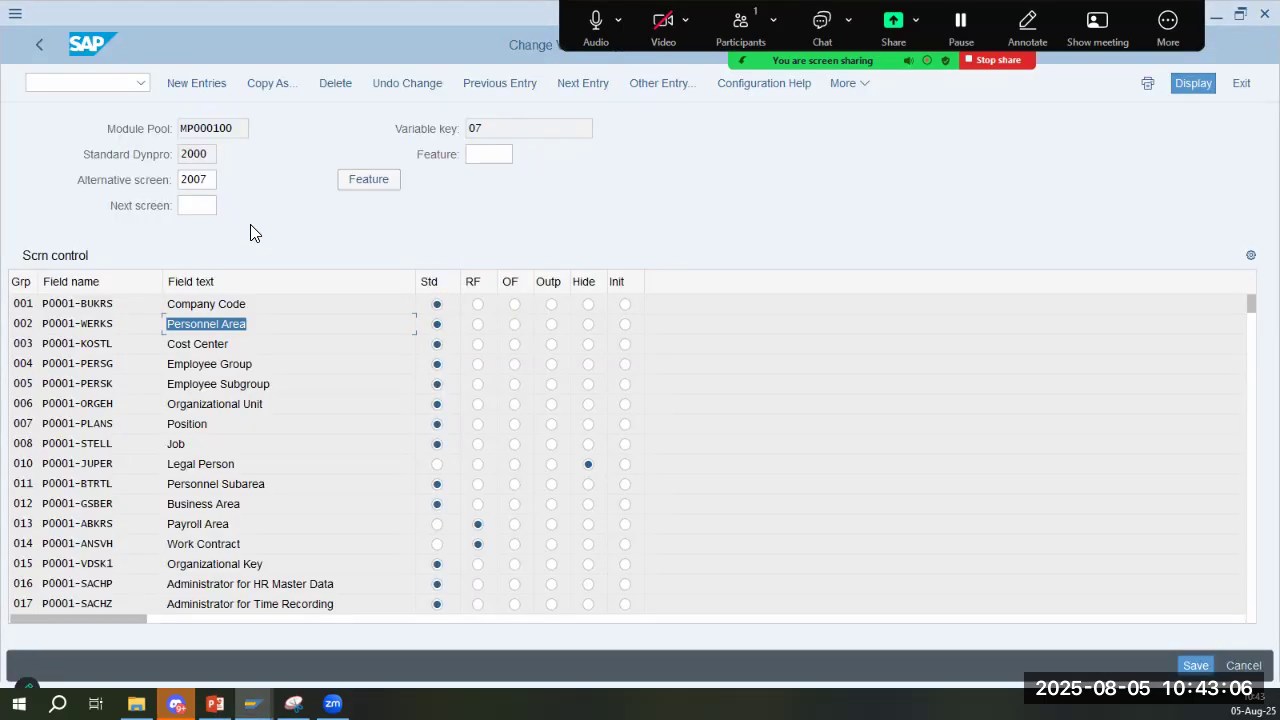
{"action": "left_click_drag", "start_coordinate": [77, 304], "coordinate": [36, 306]}
{"action": "left_click_drag", "start_coordinate": [126, 303], "coordinate": [82, 304]}
{"action": "key", "text": "alt+Tab"}
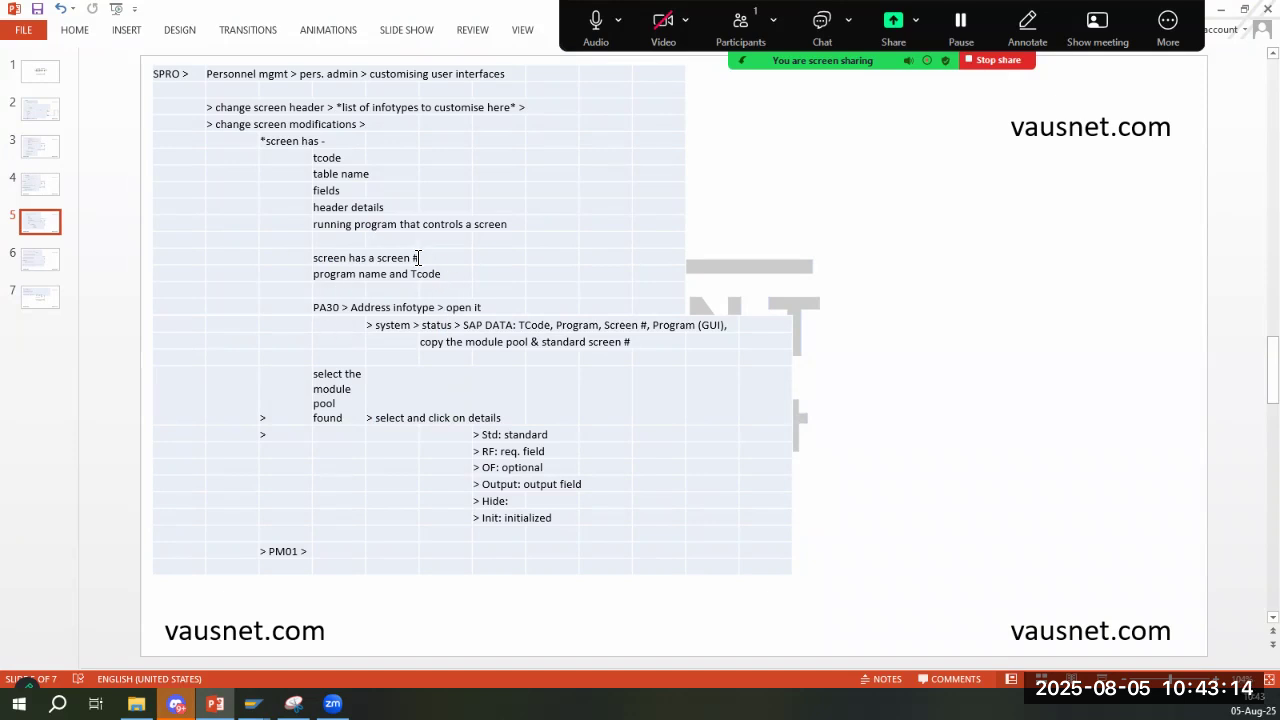
{"action": "key", "text": "alt+Tab"}
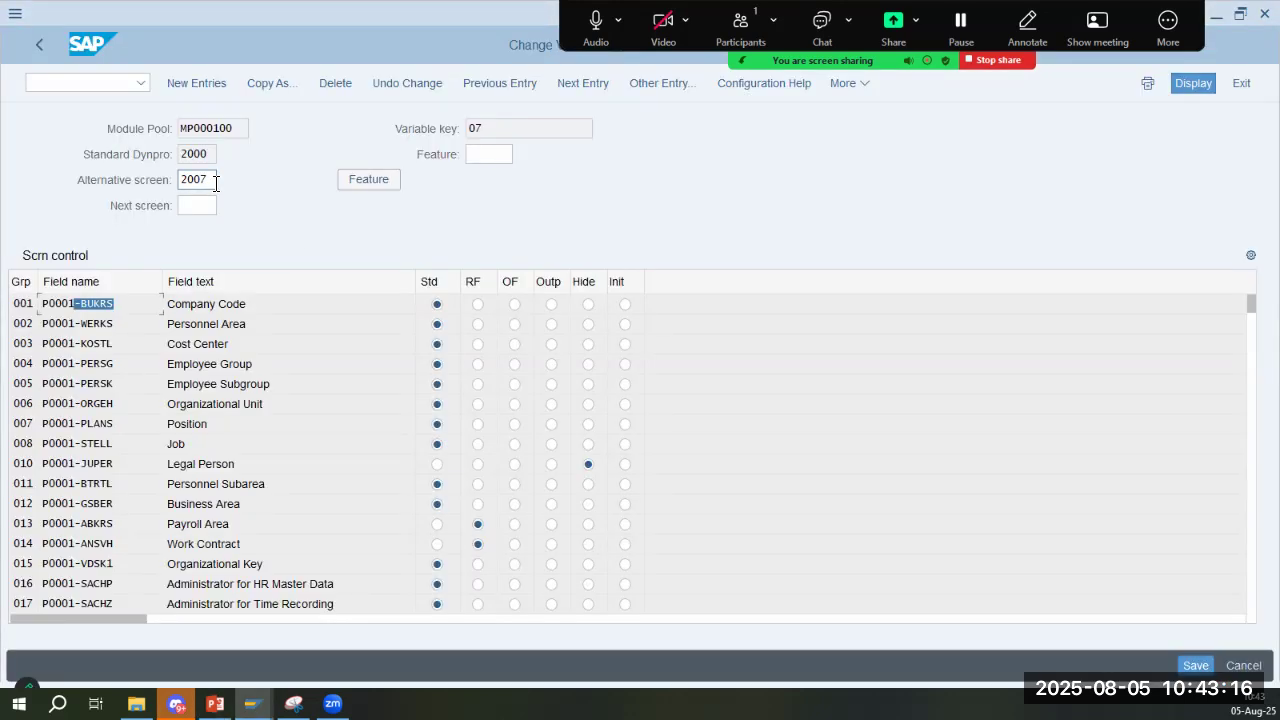
{"action": "double_click", "coordinate": [205, 180]}
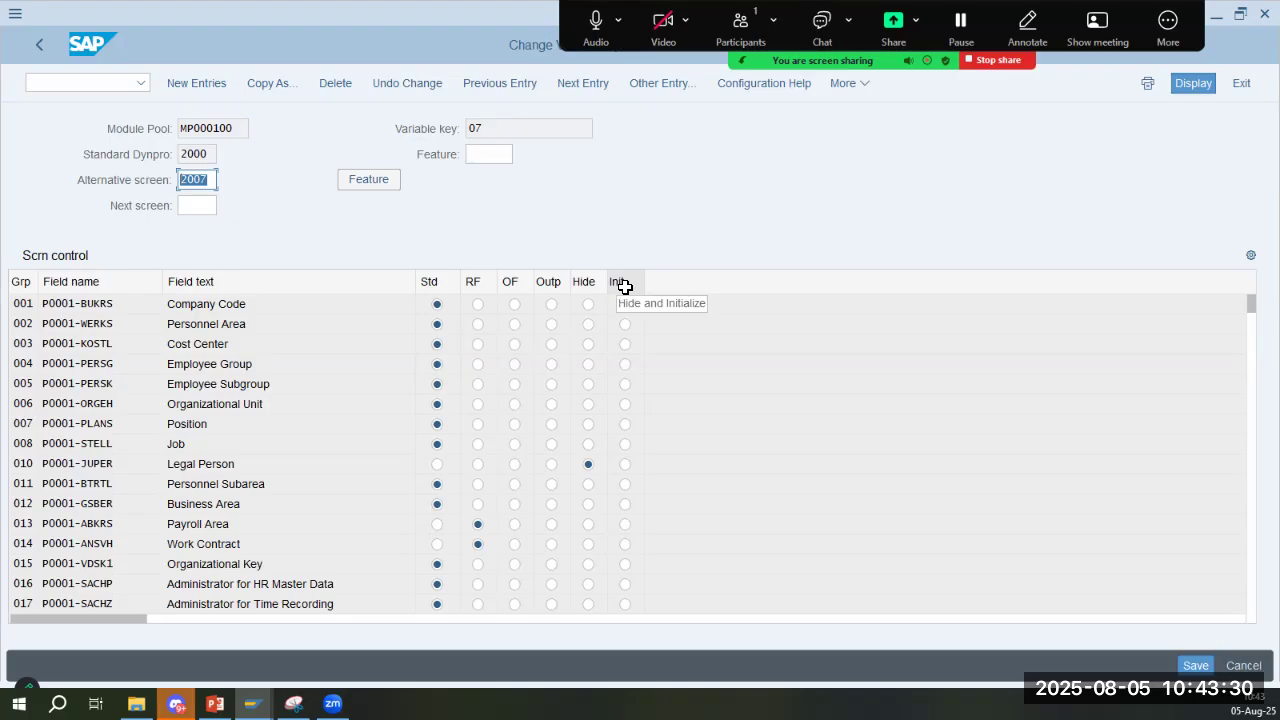
- Open the system status for the PA30 Addresses infotype screen, consulting the slide 5 notes on SAP data, module pool and standard screen number
{"action": "key", "text": "alt+Tab"}
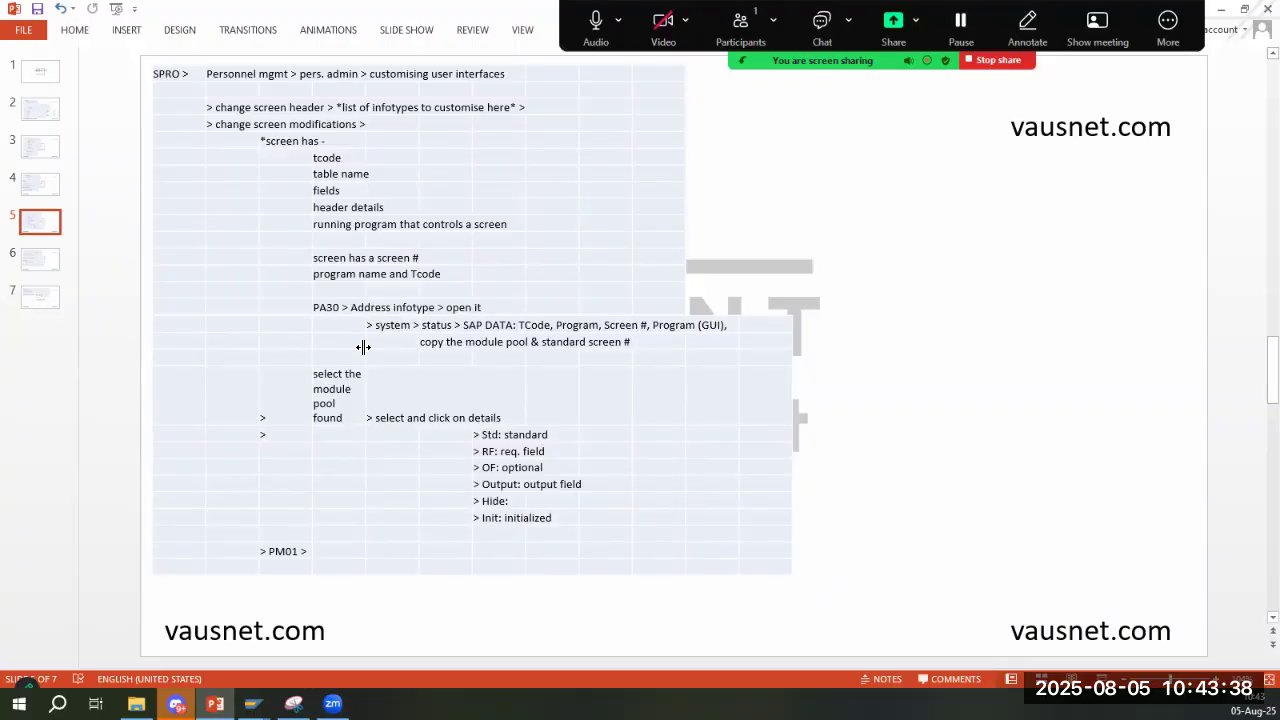
{"action": "key", "text": "alt+Tab"}
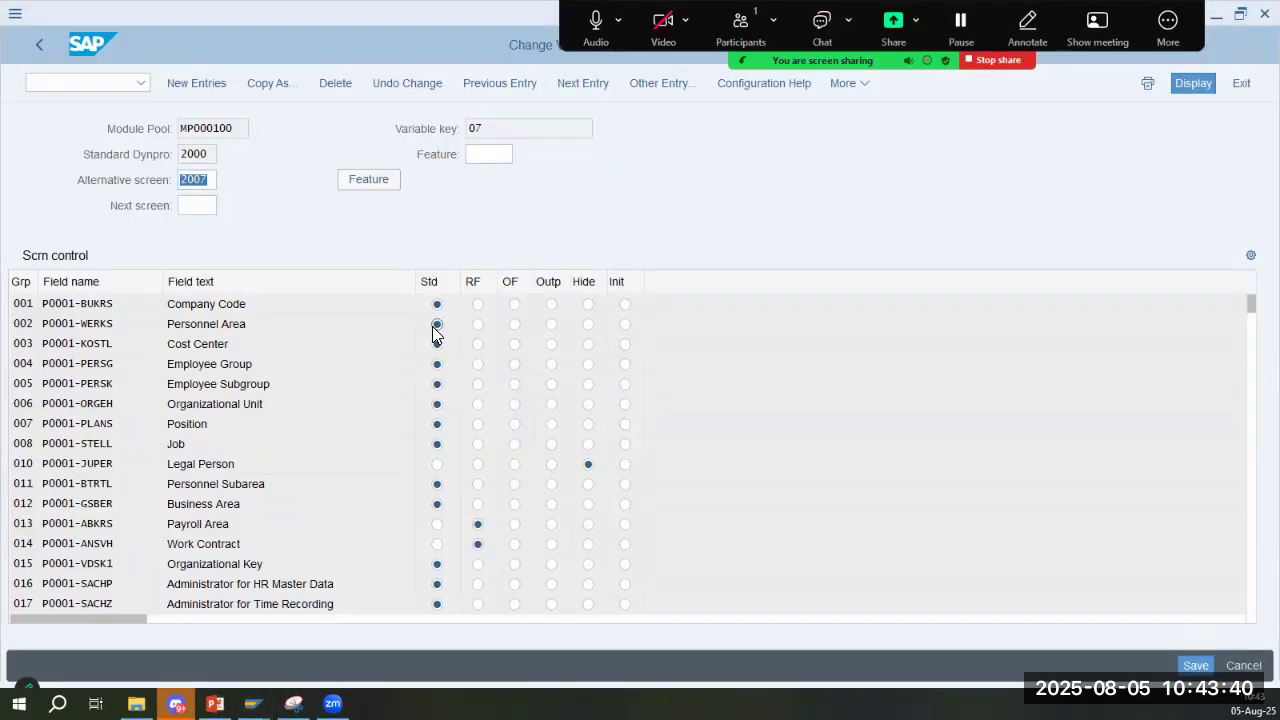
{"action": "key", "text": "alt+Tab"}
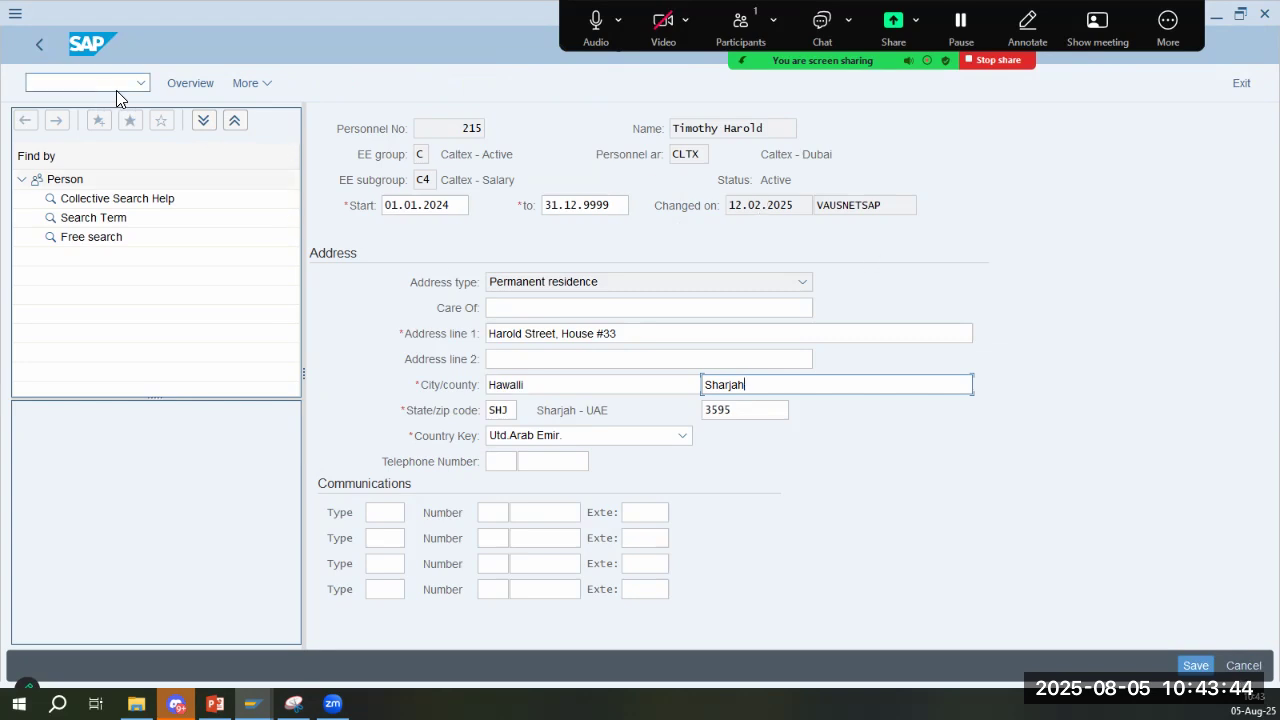
{"action": "left_click", "coordinate": [244, 77]}
{"action": "mouse_move", "coordinate": [291, 228]}
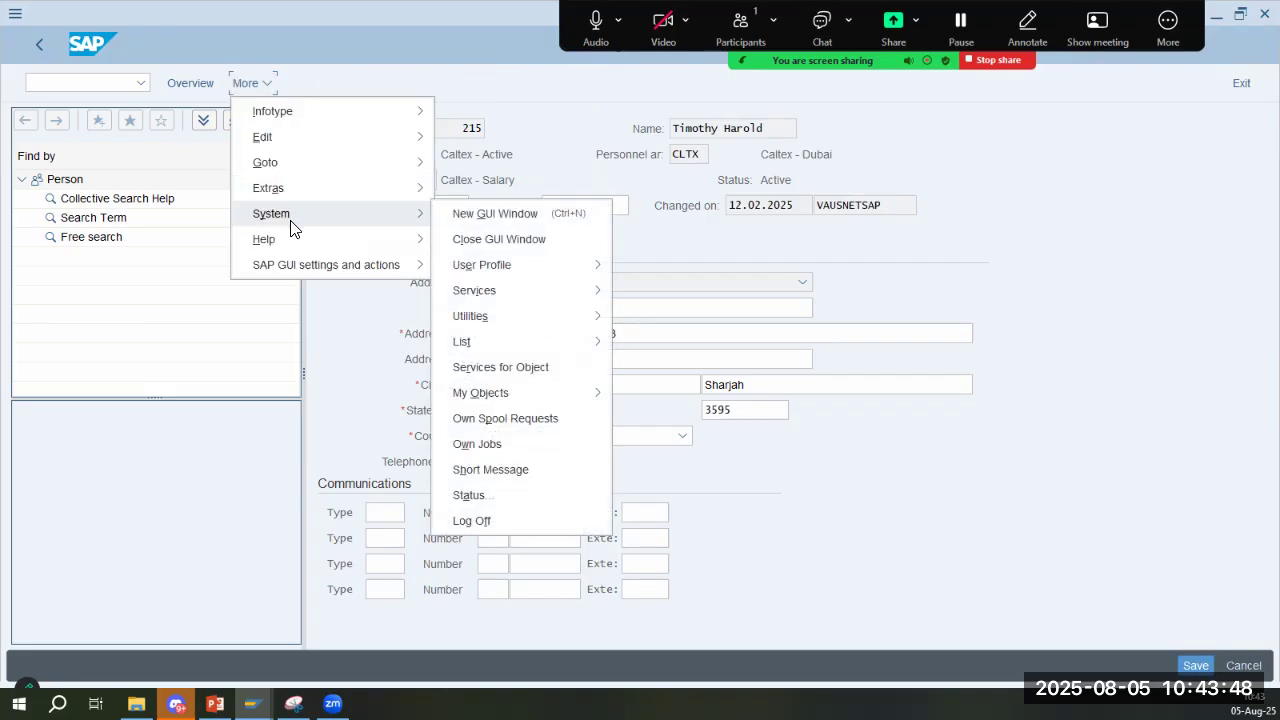
{"action": "left_click", "coordinate": [469, 495]}
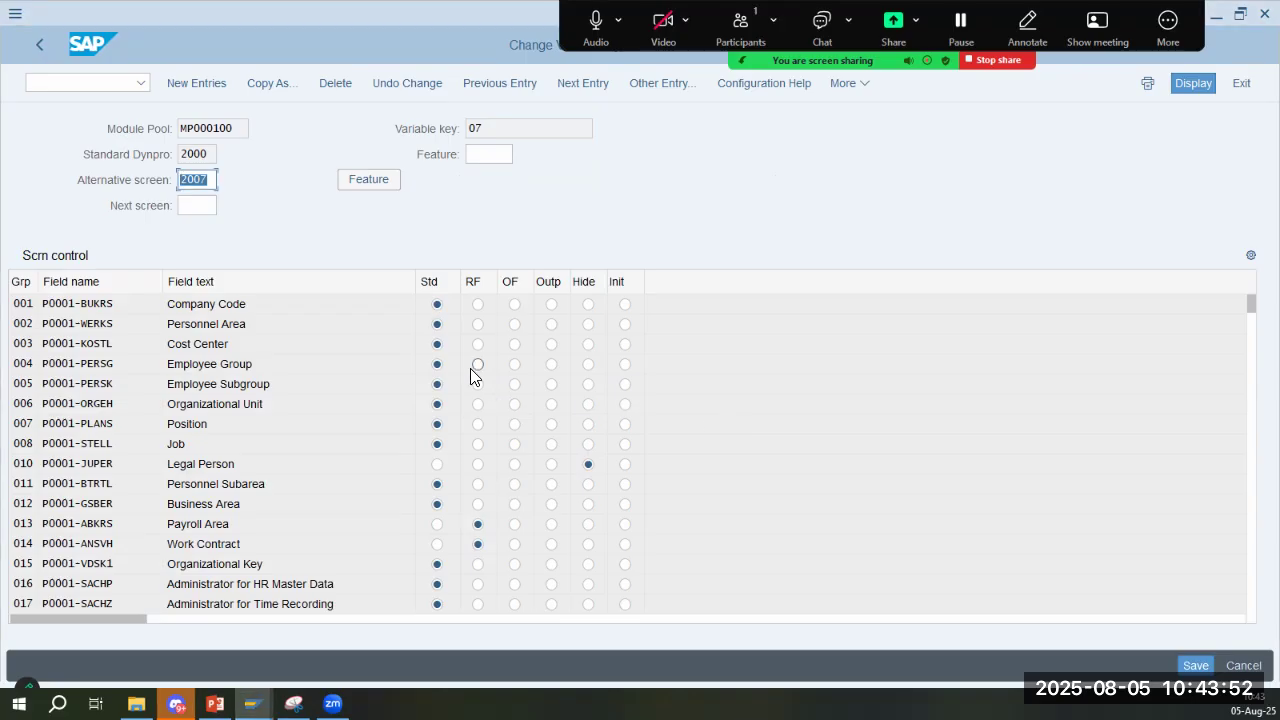
{"action": "key", "text": "alt+Tab"}
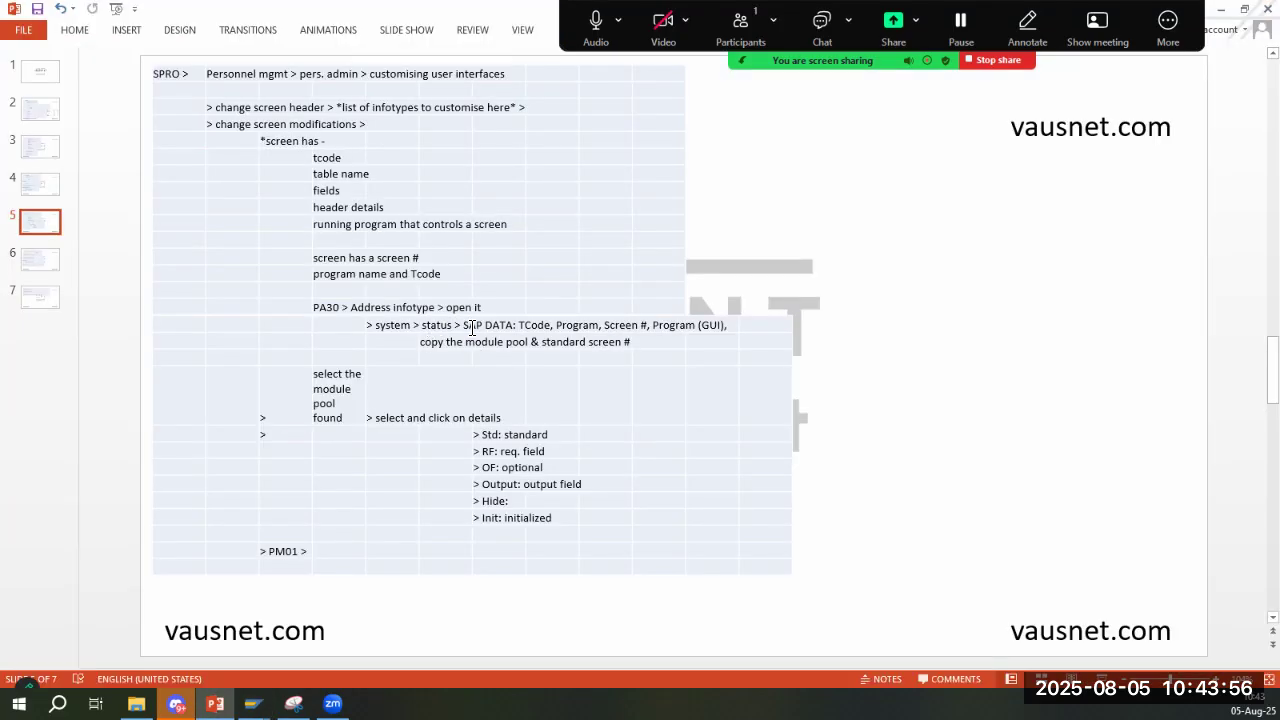
{"action": "key", "text": "alt+Tab"}
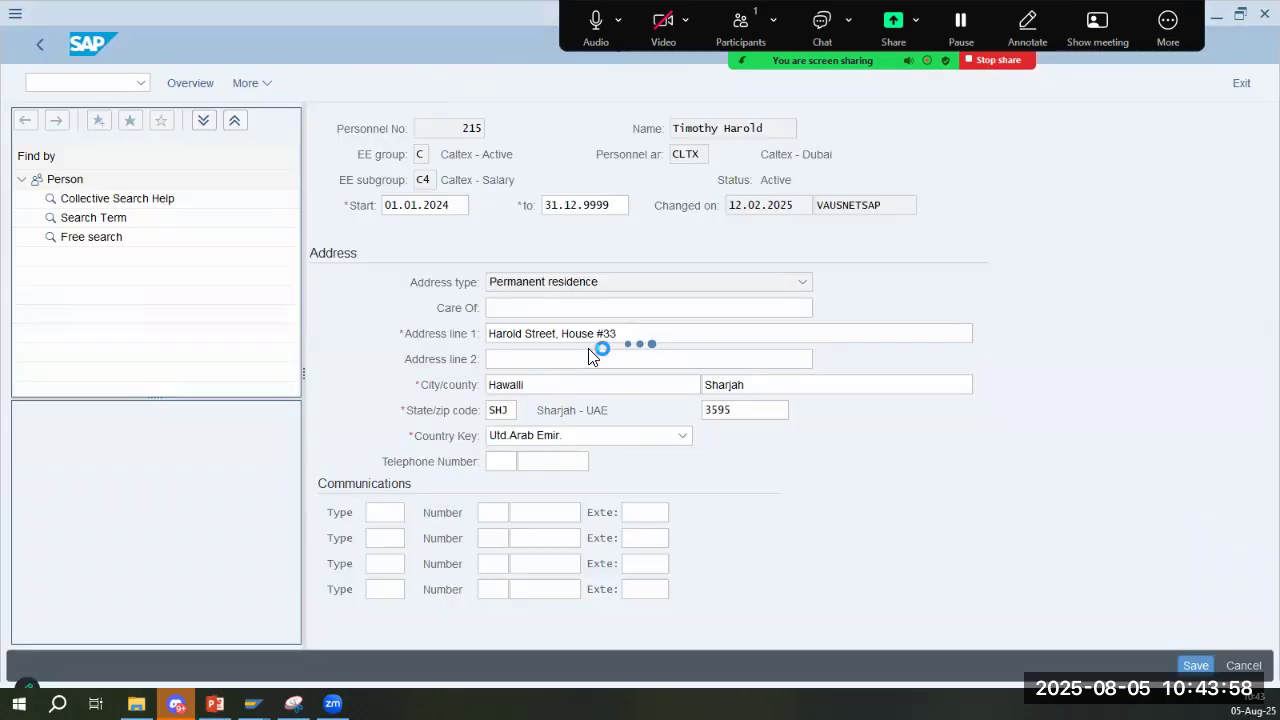
{"action": "key", "text": "alt+Tab"}
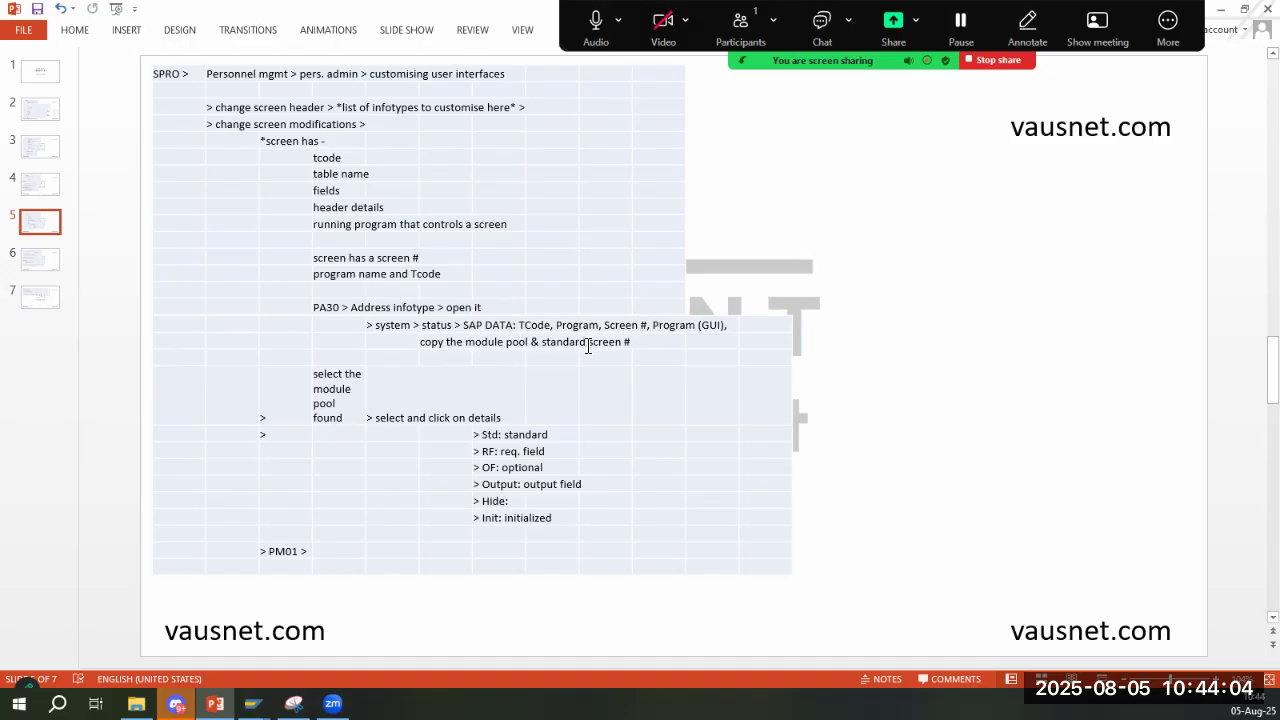
{"action": "key", "text": "alt+Tab"}
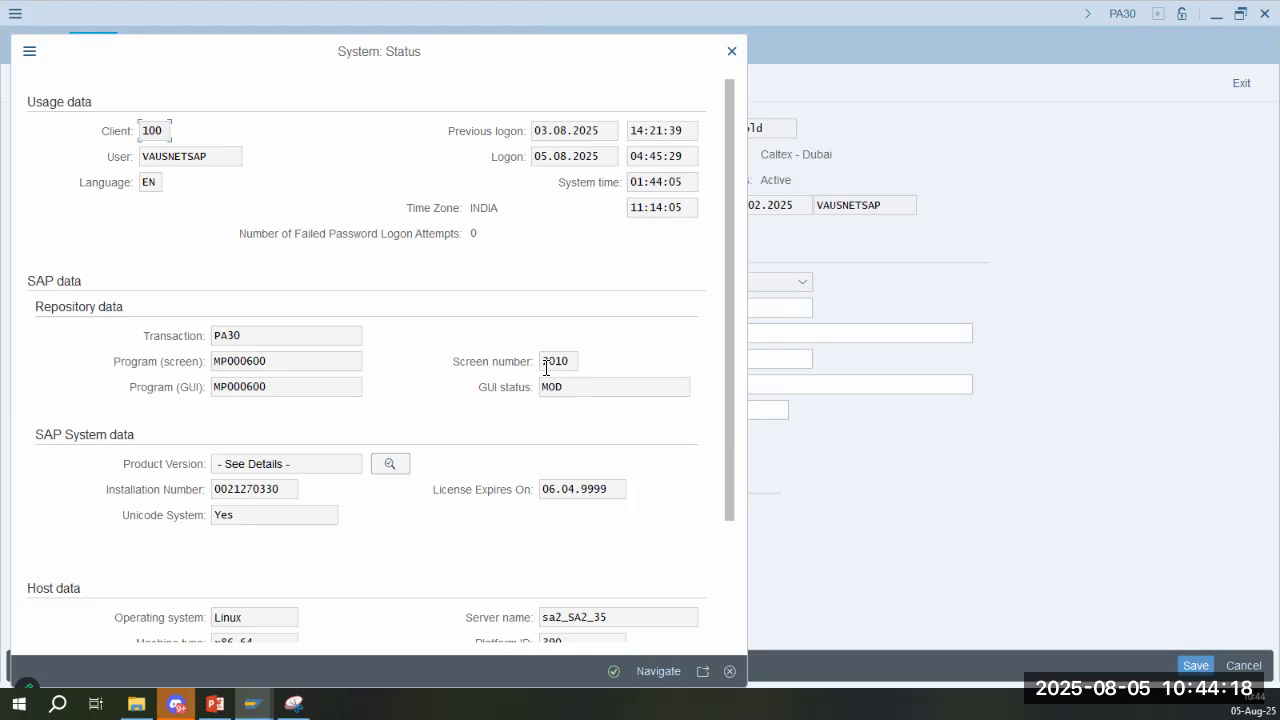
- Examine the screen program, GUI program, transaction, user, host and database data in the system status
{"action": "double_click", "coordinate": [267, 362]}
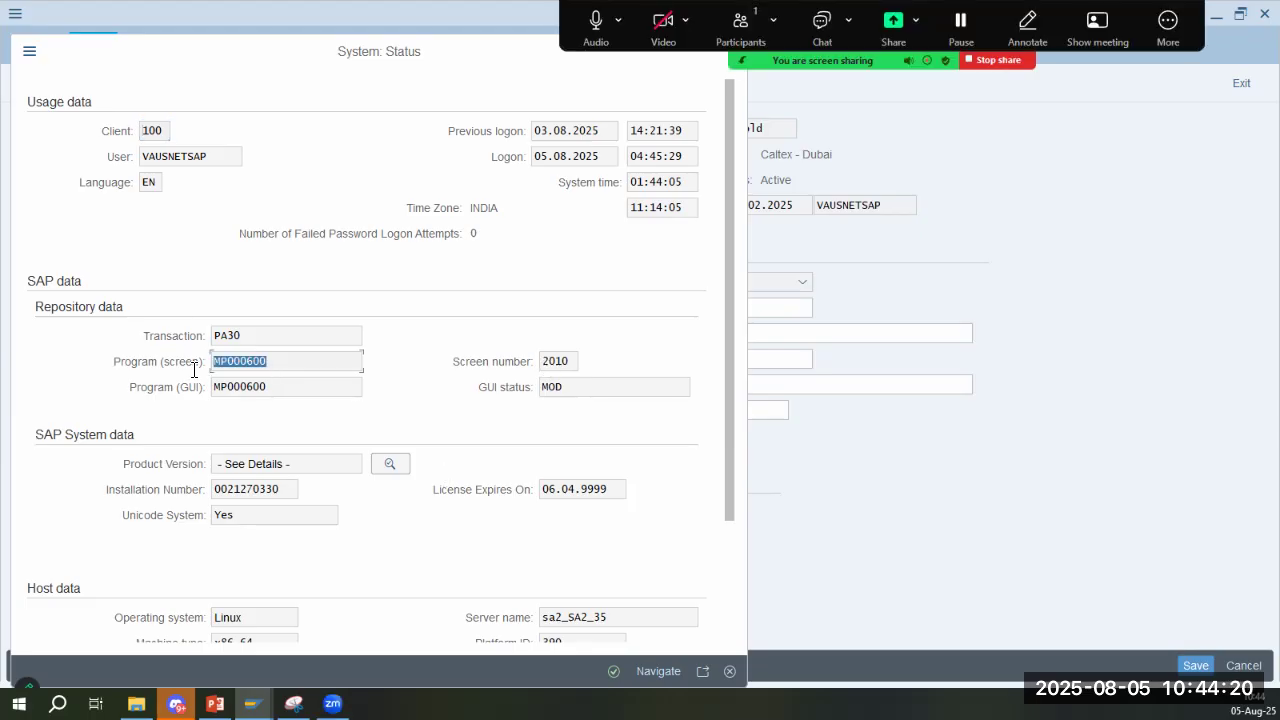
{"action": "double_click", "coordinate": [278, 386]}
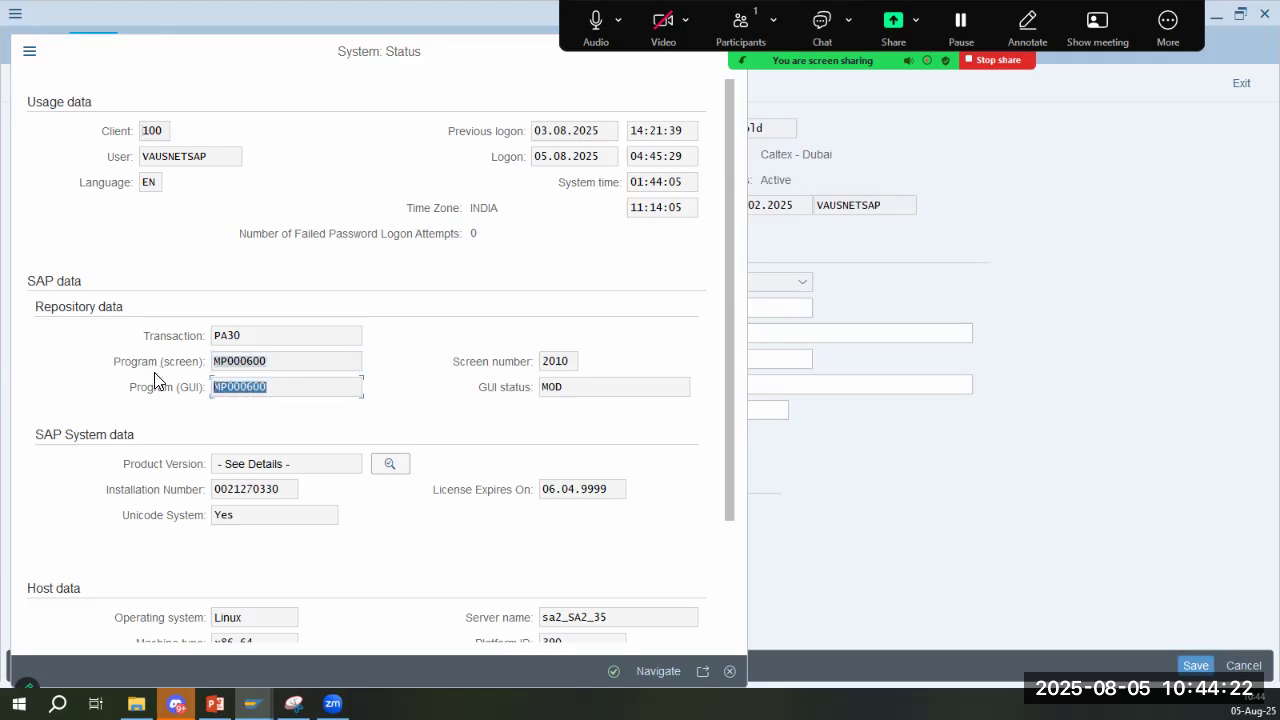
{"action": "double_click", "coordinate": [248, 335]}
{"action": "scroll", "coordinate": [308, 500], "scroll_direction": "down", "scroll_amount": 5}
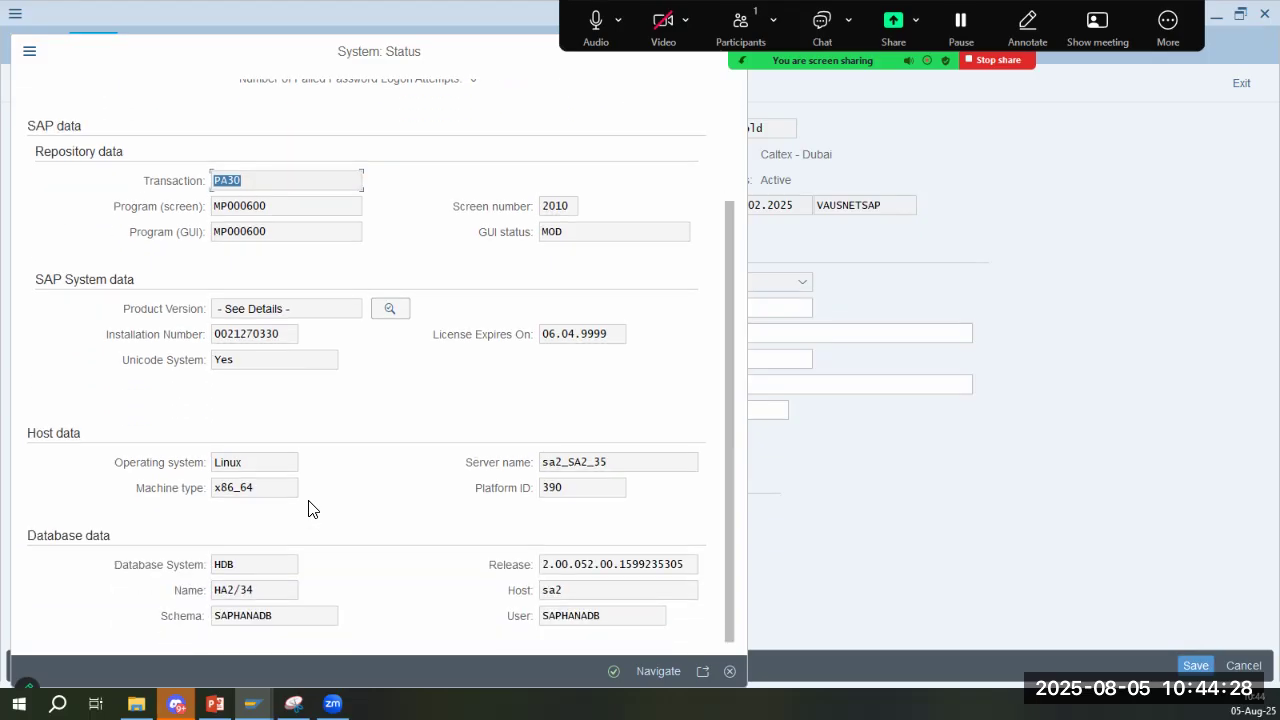
{"action": "scroll", "coordinate": [308, 509], "scroll_direction": "up", "scroll_amount": 5}
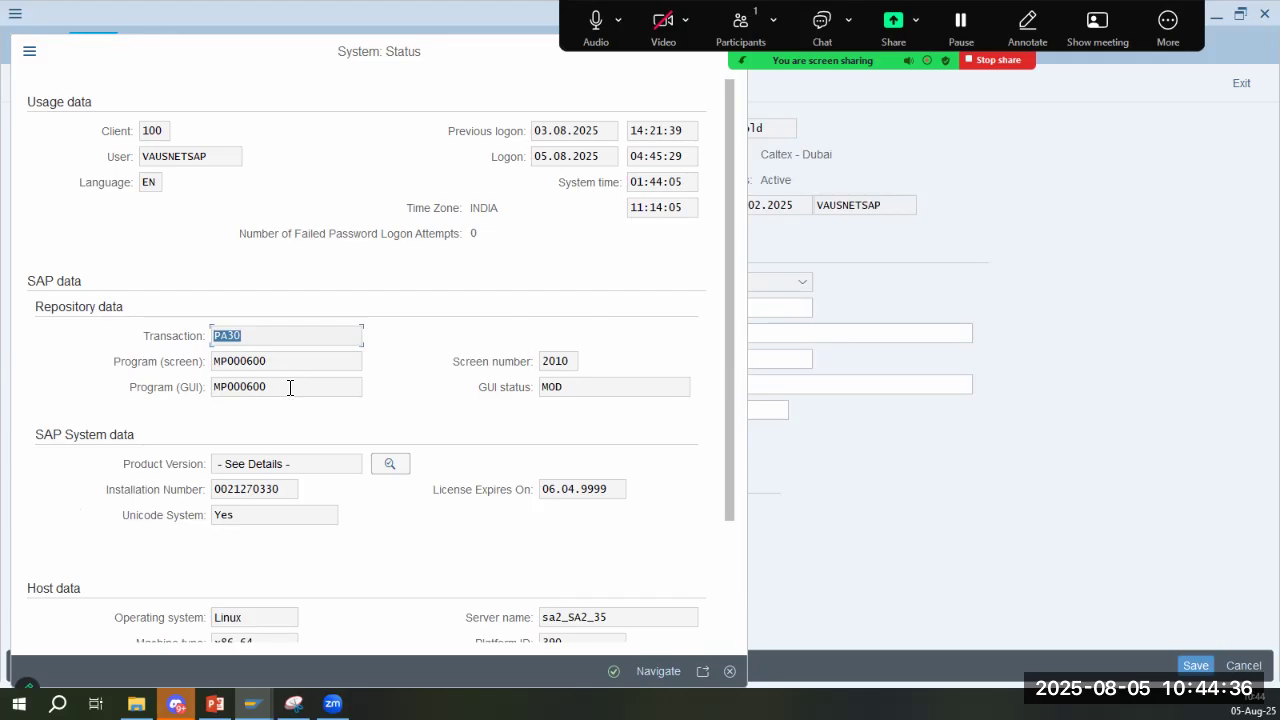
{"action": "double_click", "coordinate": [224, 151]}
{"action": "scroll", "coordinate": [556, 544], "scroll_direction": "down", "scroll_amount": 3}
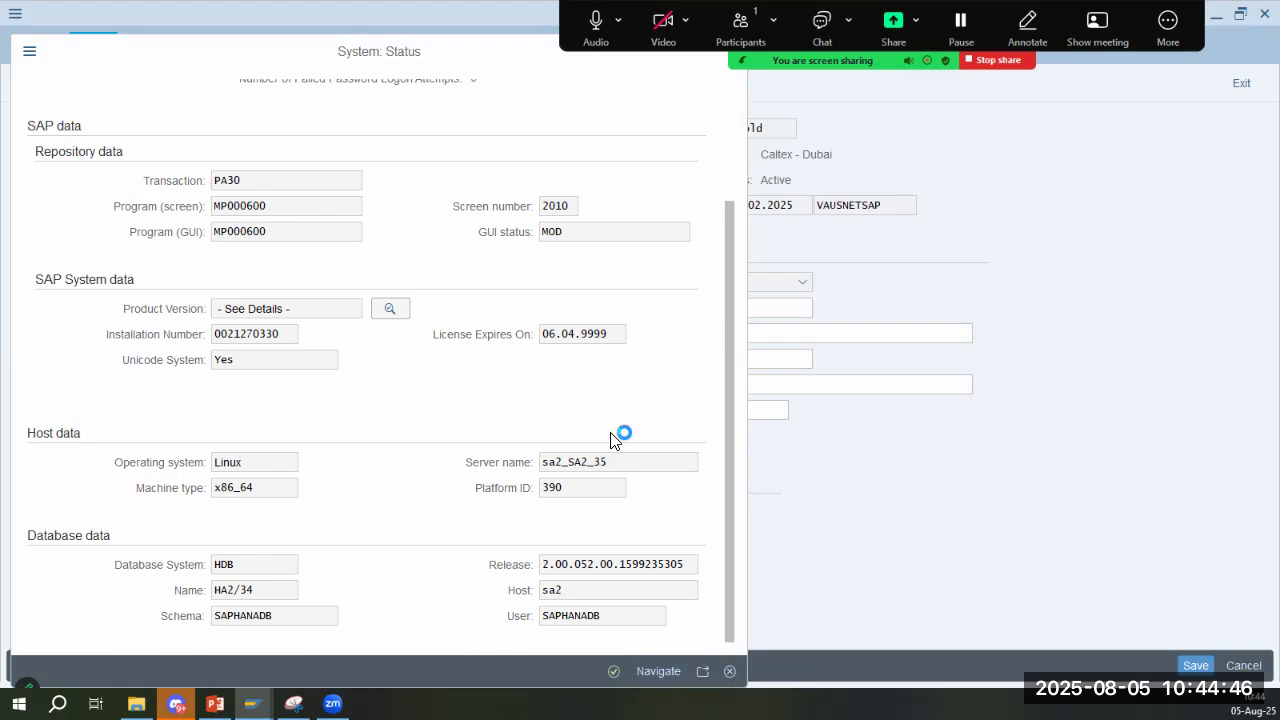
- Open the source code of screen program MP000600 and look through its comments and INCLUDE statements
{"action": "left_click", "coordinate": [250, 328]}
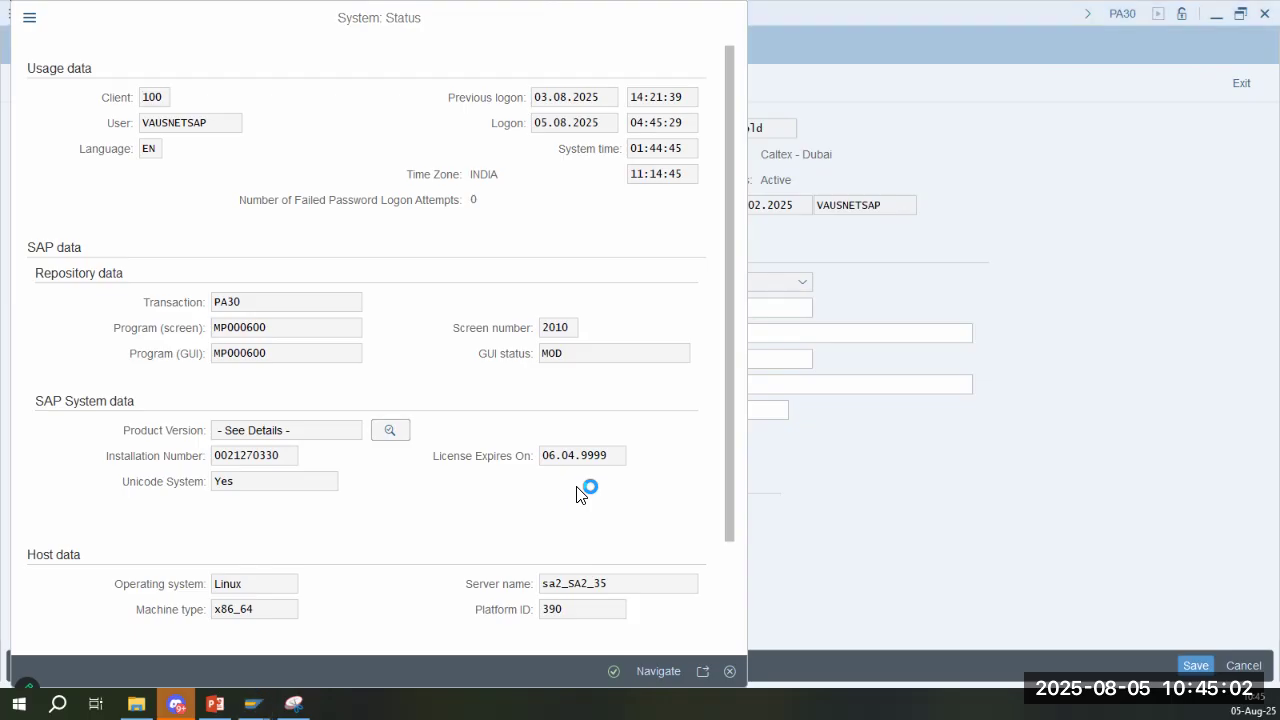
{"action": "key", "text": "alt+Tab"}
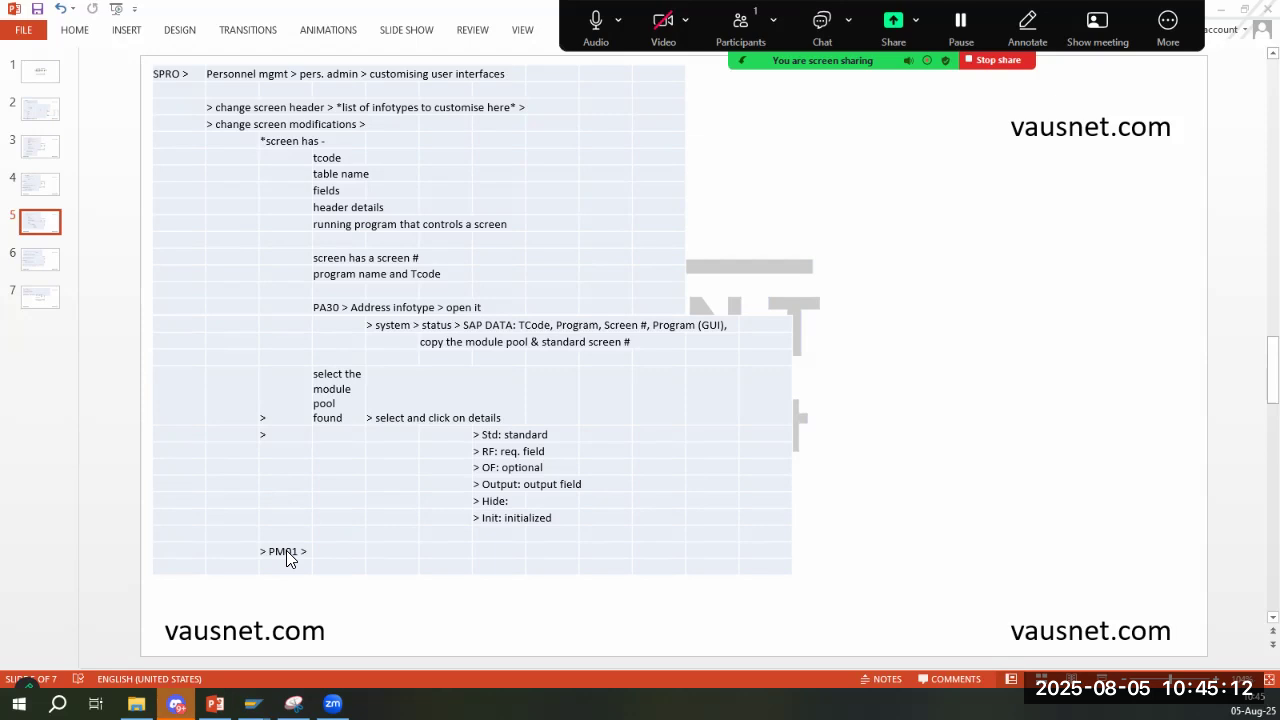
{"action": "key", "text": "alt+Tab"}
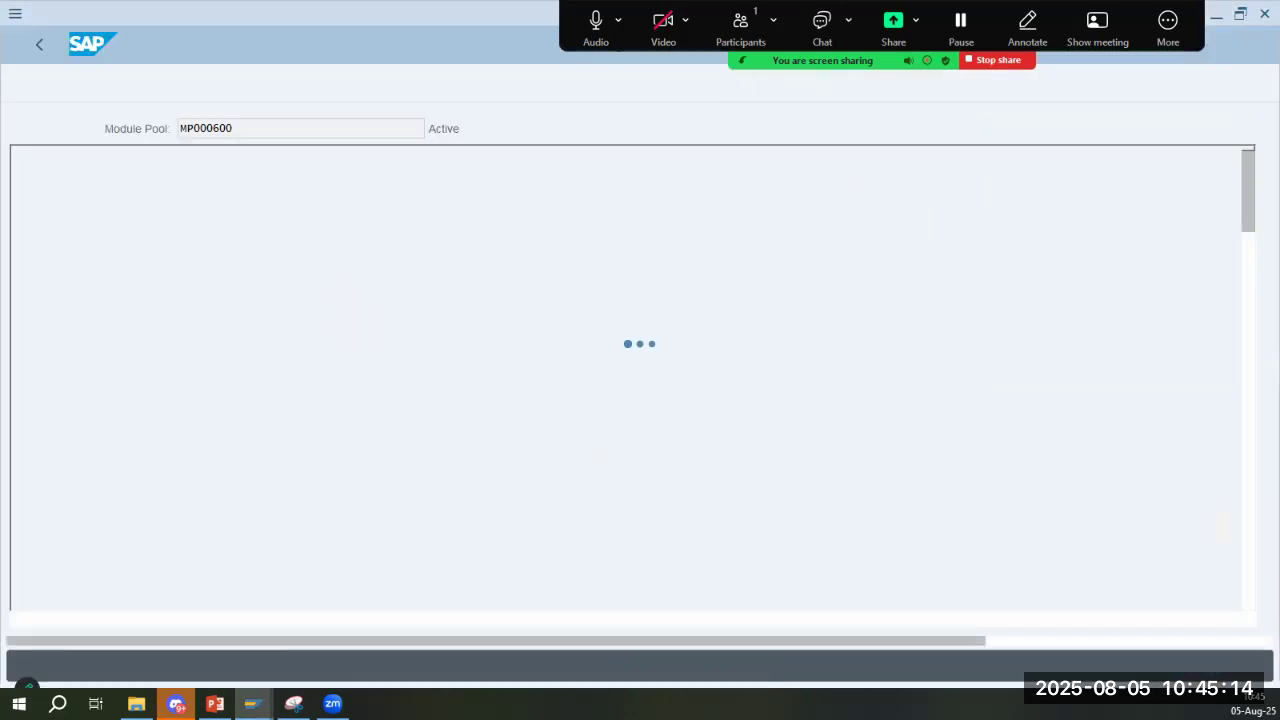
{"action": "key", "text": "alt+Tab"}
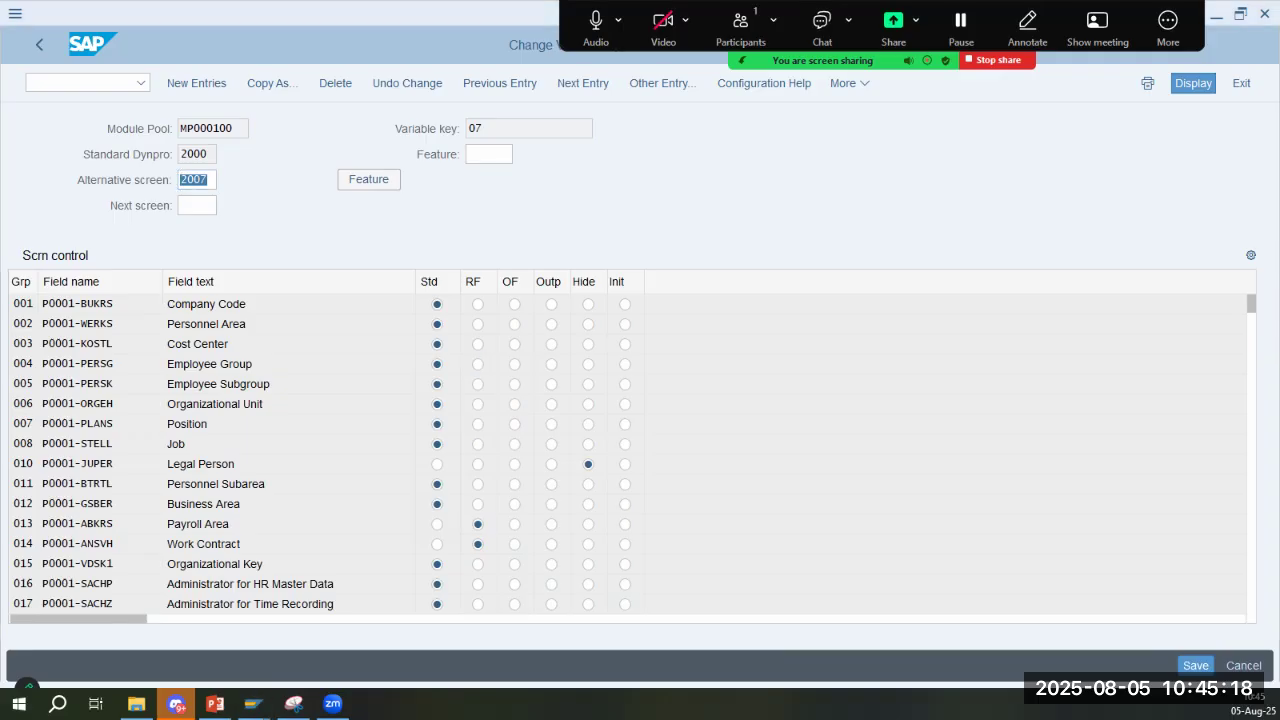
{"action": "key", "text": "alt+Tab"}
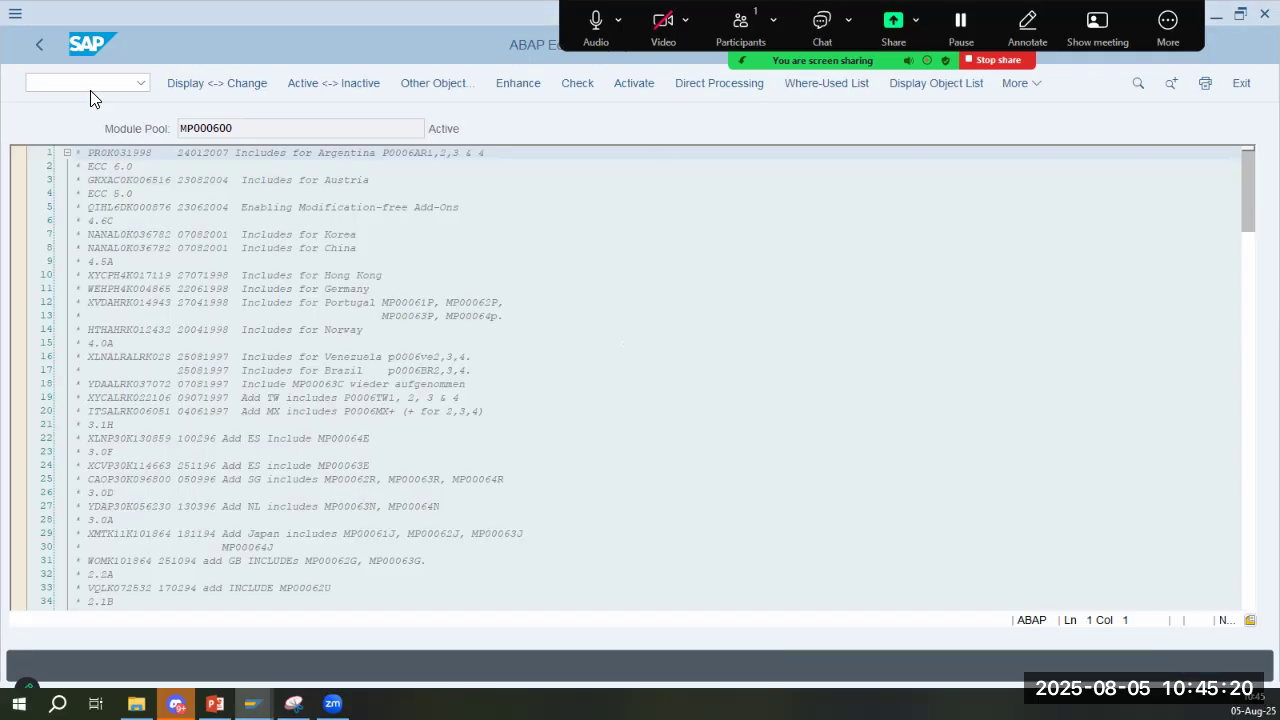
{"action": "left_click", "coordinate": [271, 331]}
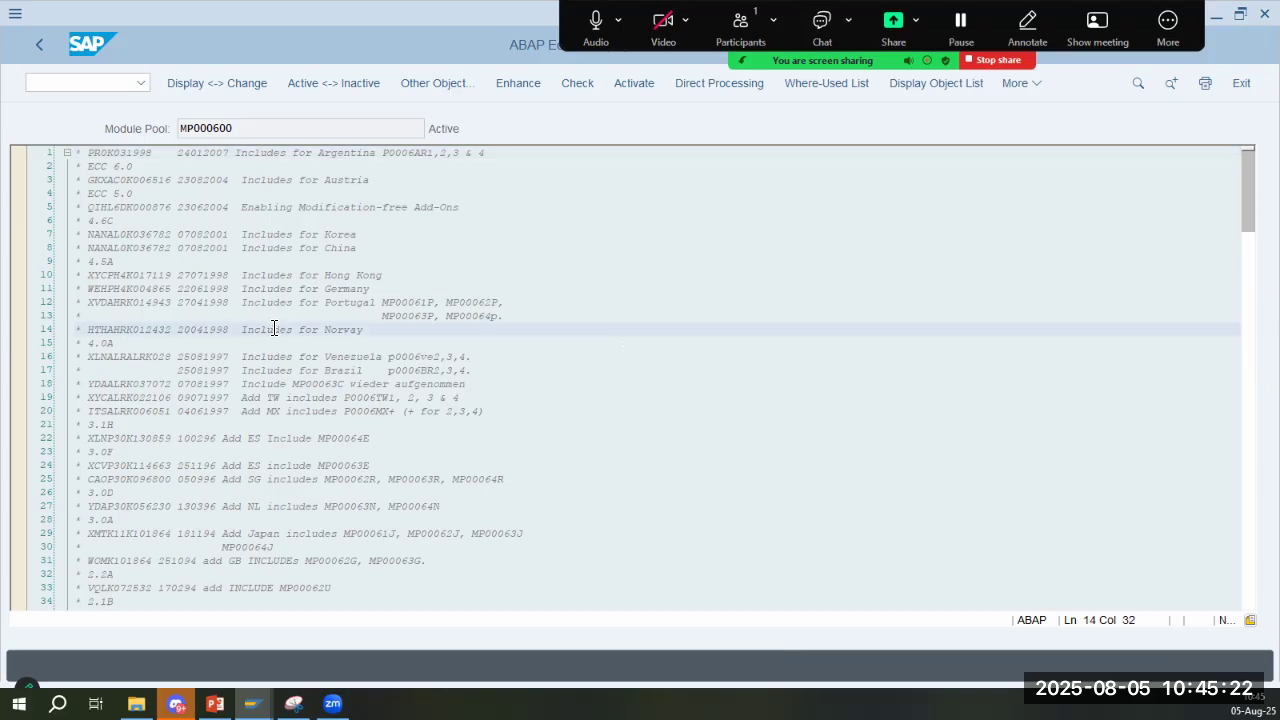
{"action": "scroll", "coordinate": [273, 328], "scroll_direction": "down", "scroll_amount": 8}
{"action": "scroll", "coordinate": [273, 328], "scroll_direction": "down", "scroll_amount": 15}
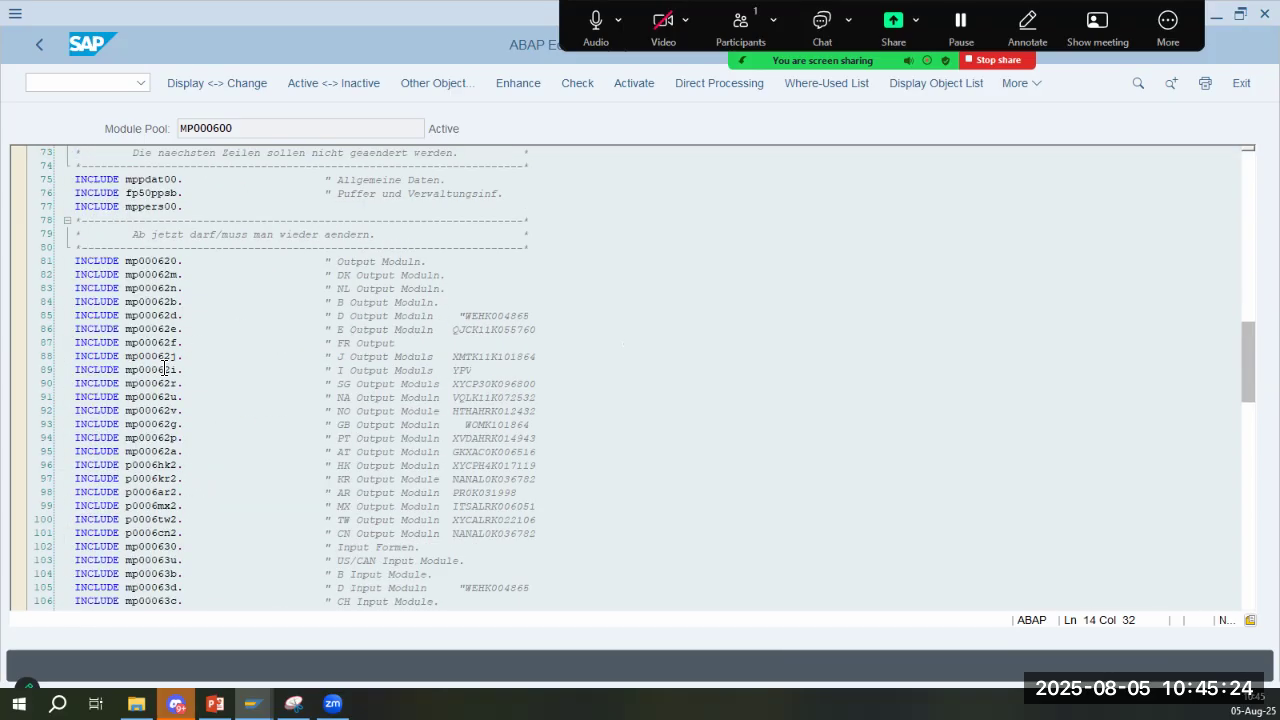
{"action": "scroll", "coordinate": [200, 366], "scroll_direction": "down", "scroll_amount": 15}
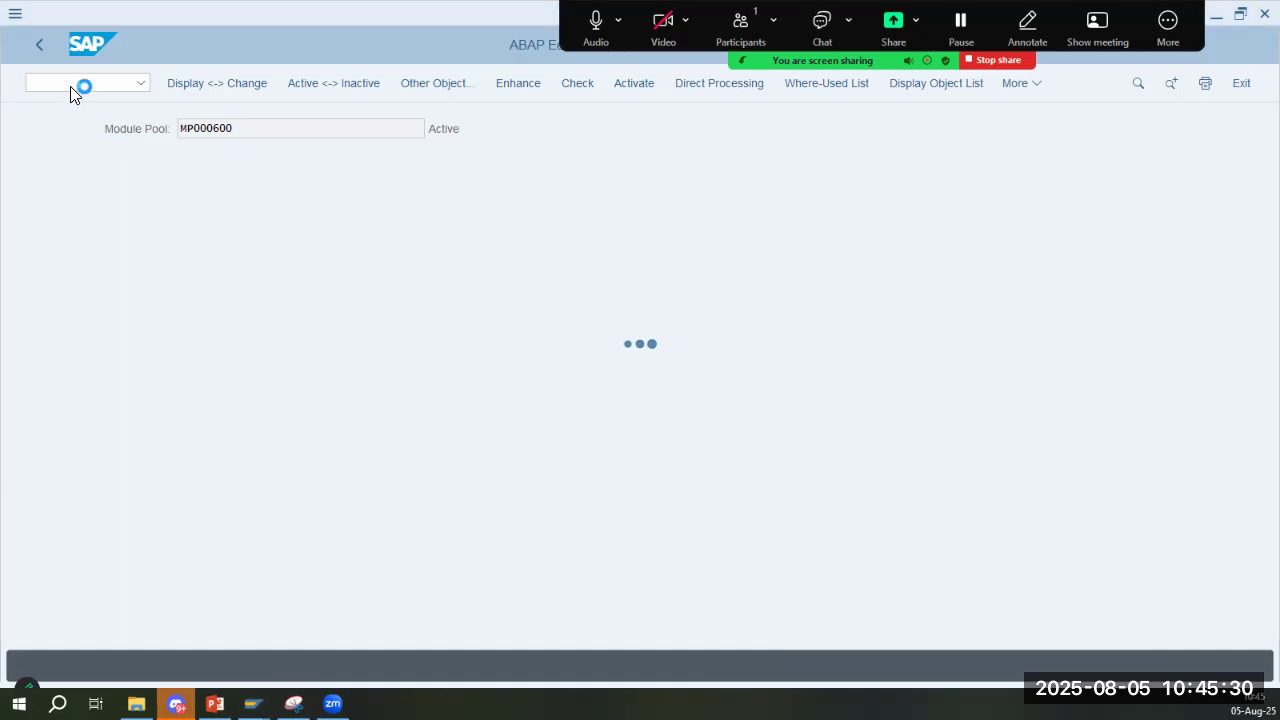
- Close the system status and start transaction PM01 in place of the Addresses screen
{"action": "key", "text": "alt+Tab"}
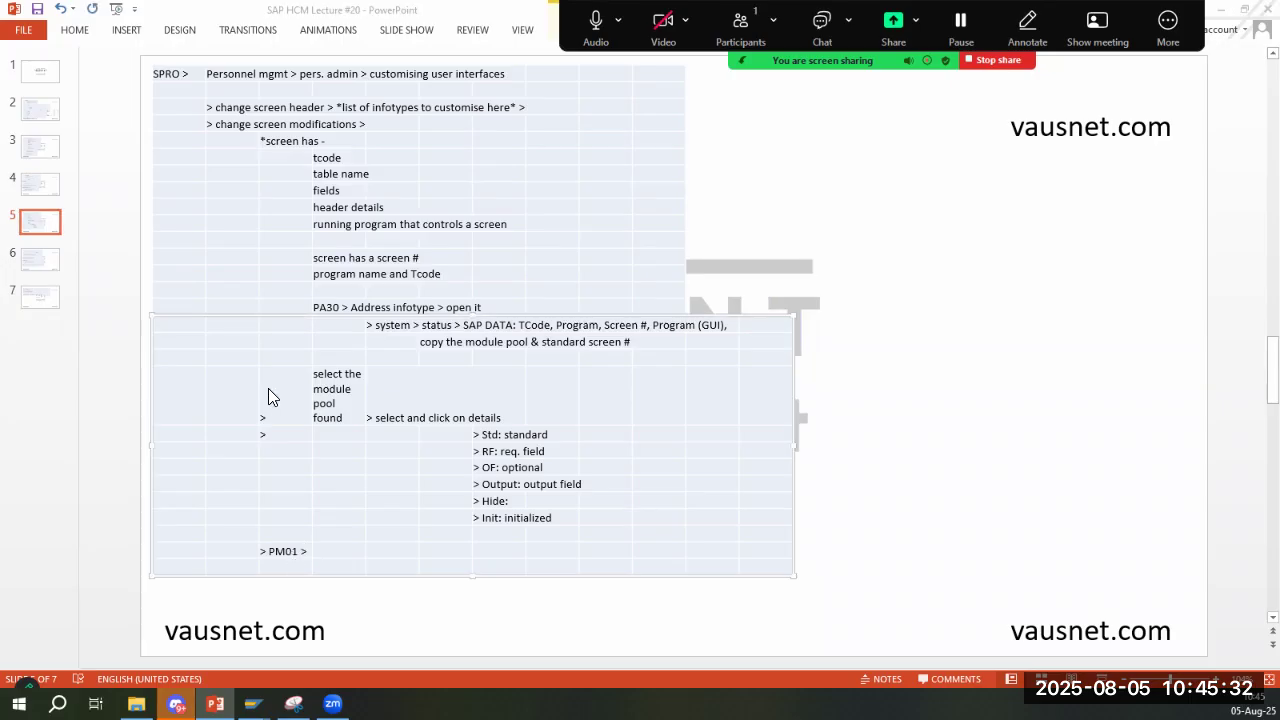
{"action": "key", "text": "alt+Tab"}
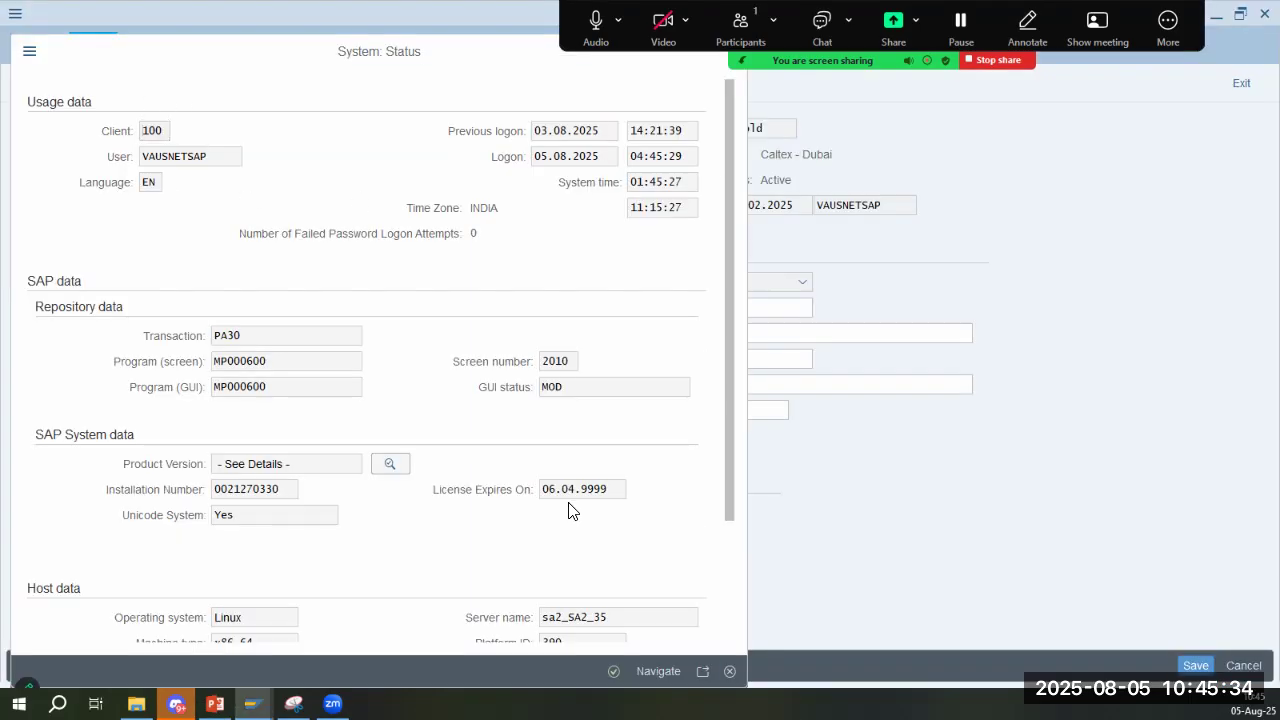
{"action": "key", "text": "Escape"}
{"action": "left_click", "coordinate": [88, 83]}
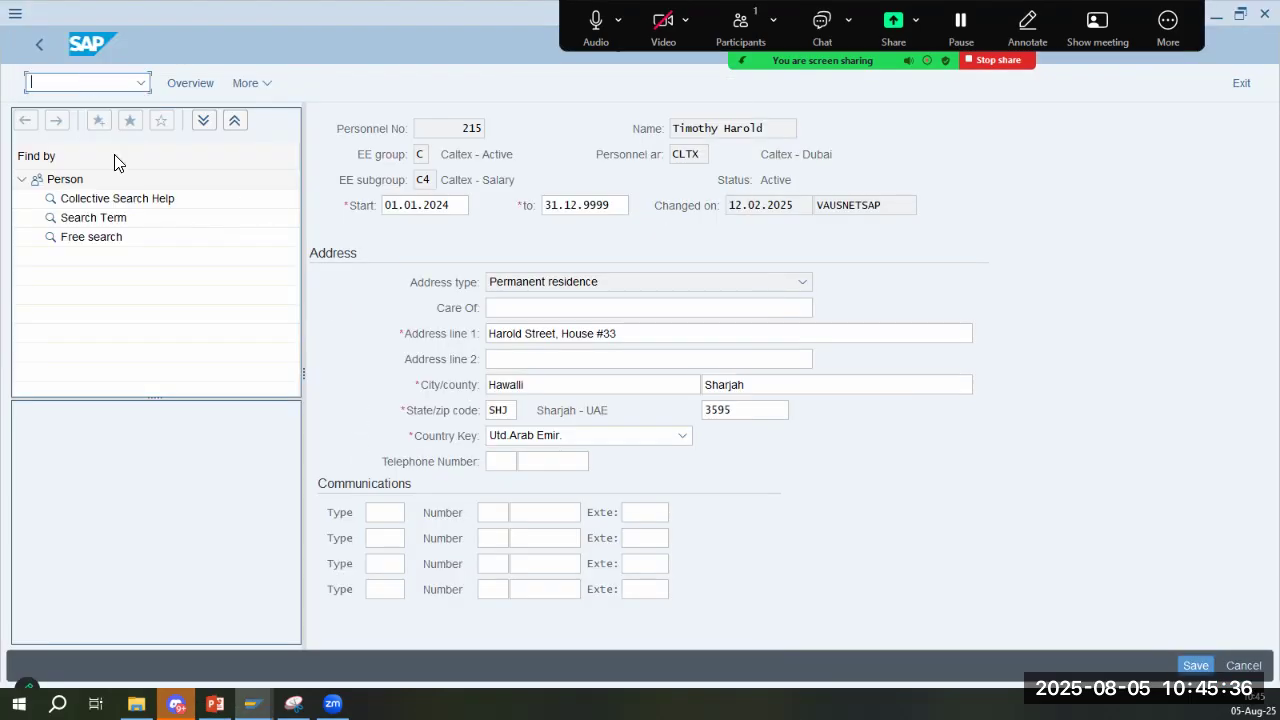
{"action": "type", "text": "/npm"}
{"action": "key", "text": "Return"}
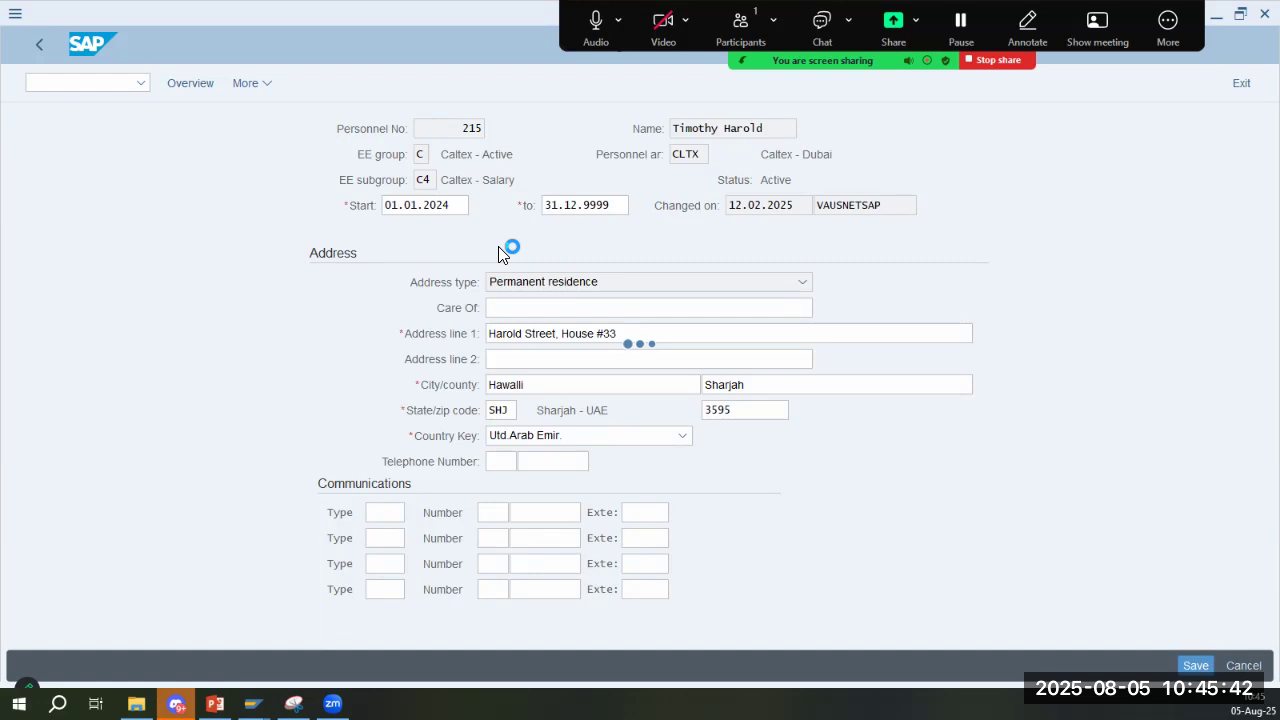
- Review slide 6 in PowerPoint, covering infotype 9345, number series 9 for custom infotypes and the technical consultant's role
{"action": "key", "text": "alt+Tab"}
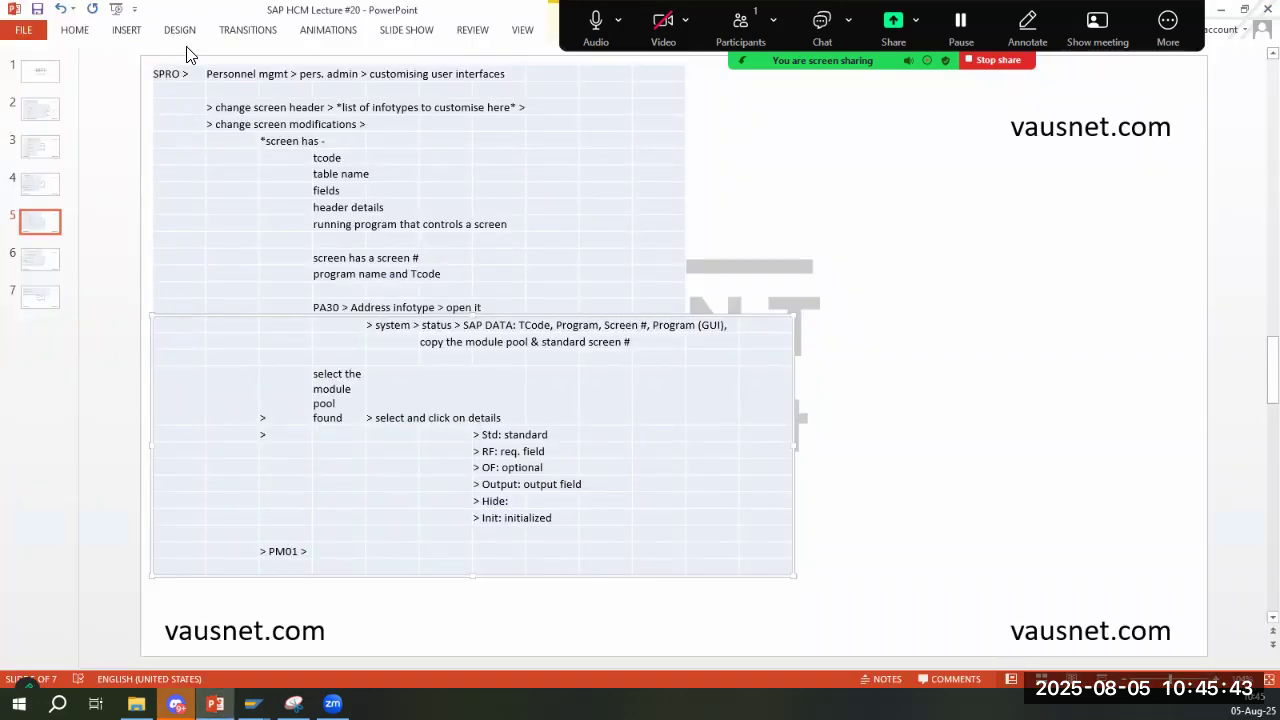
{"action": "left_click", "coordinate": [62, 258]}
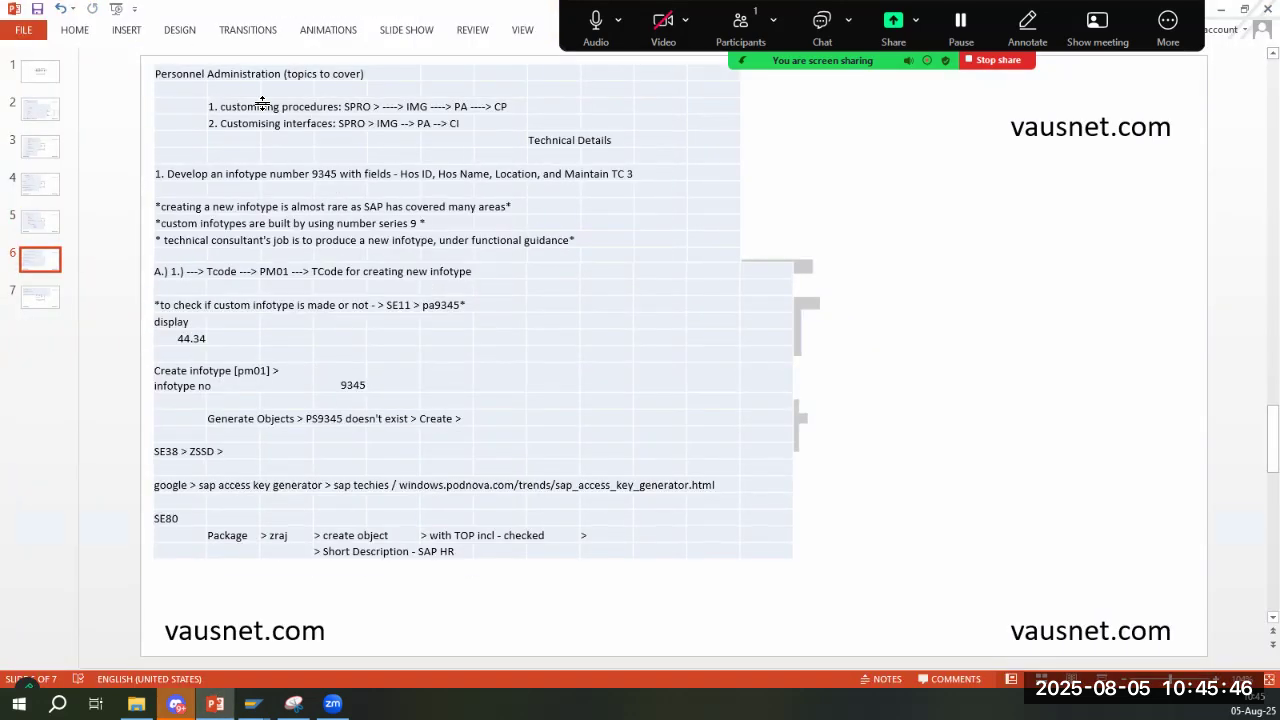
{"action": "left_click", "coordinate": [588, 140]}
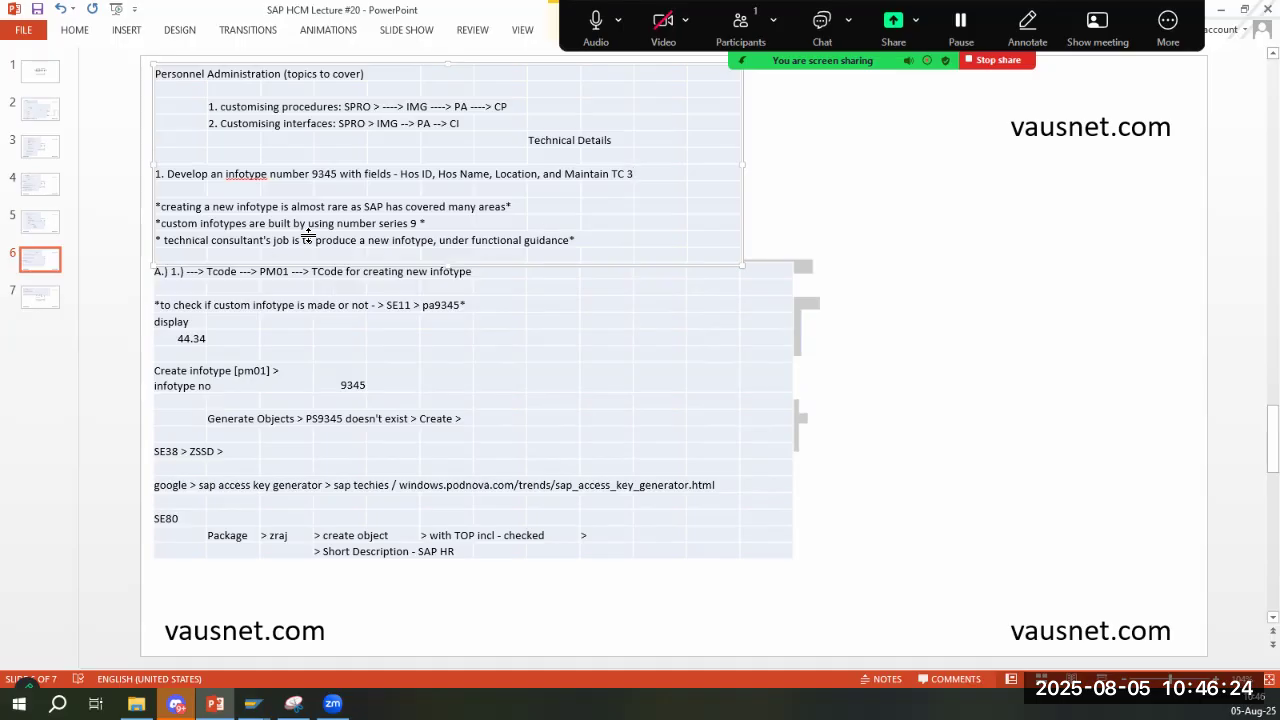
{"action": "double_click", "coordinate": [416, 225]}
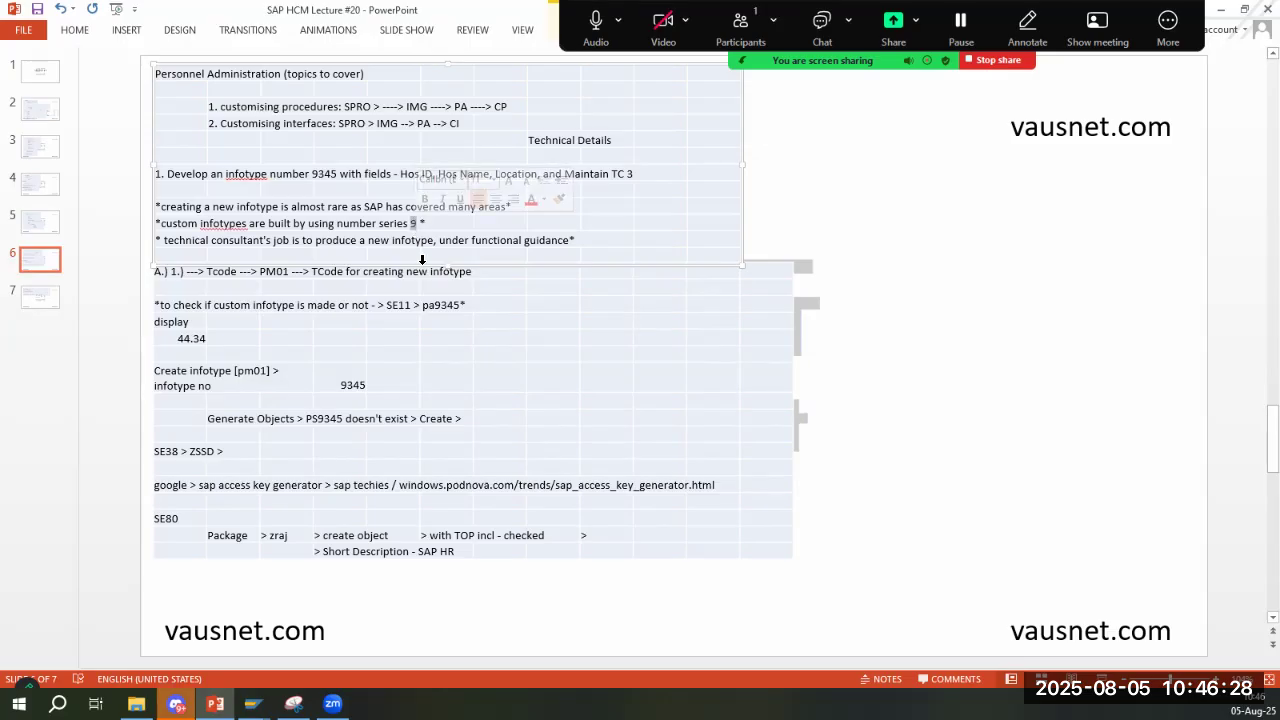
{"action": "left_click", "coordinate": [420, 224]}
{"action": "left_click_drag", "start_coordinate": [424, 225], "coordinate": [379, 224]}
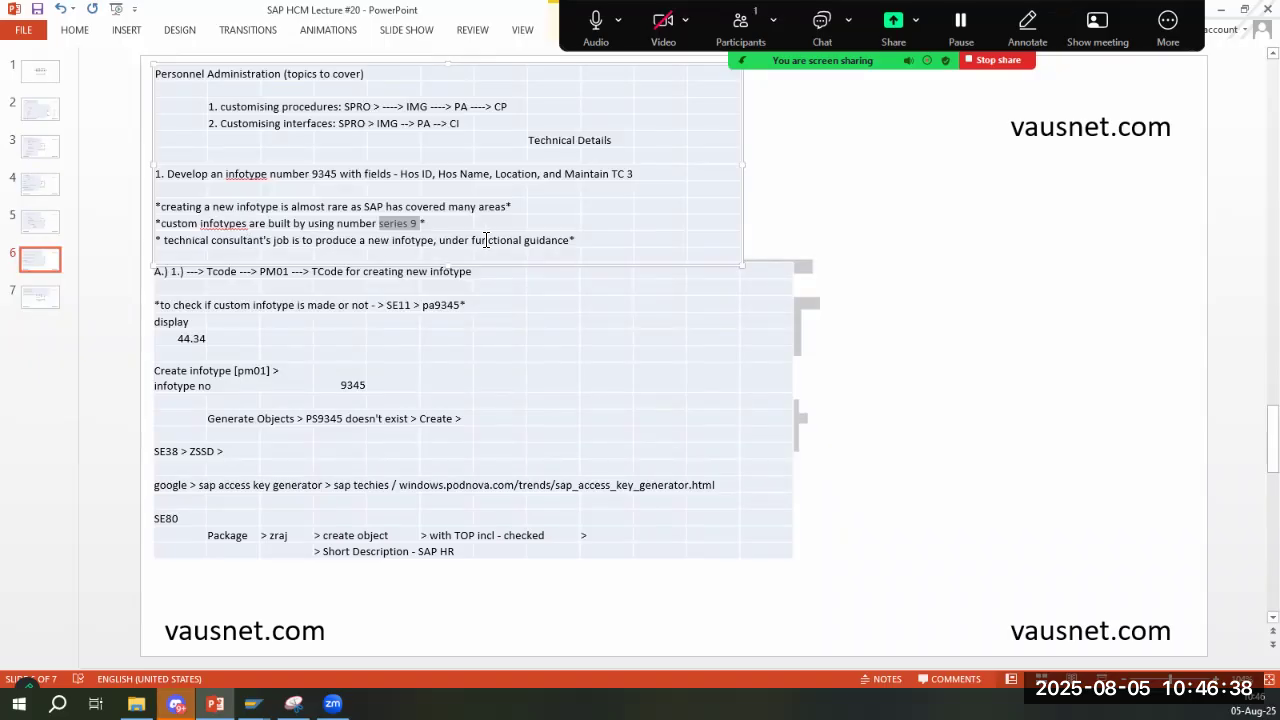
{"action": "left_click", "coordinate": [586, 240]}
- Return to the PM01 screen in SAP and enter 9345 as the infotype number
{"action": "key", "text": "alt+Tab"}
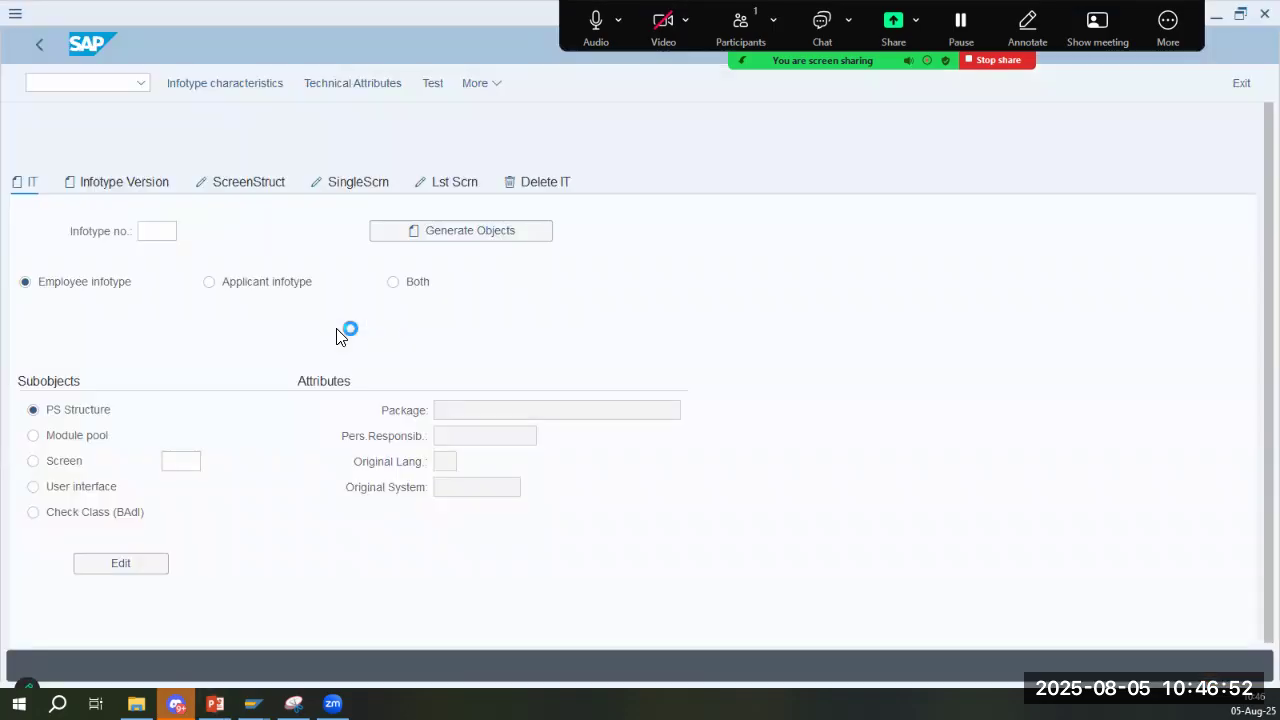
{"action": "left_click", "coordinate": [146, 232]}
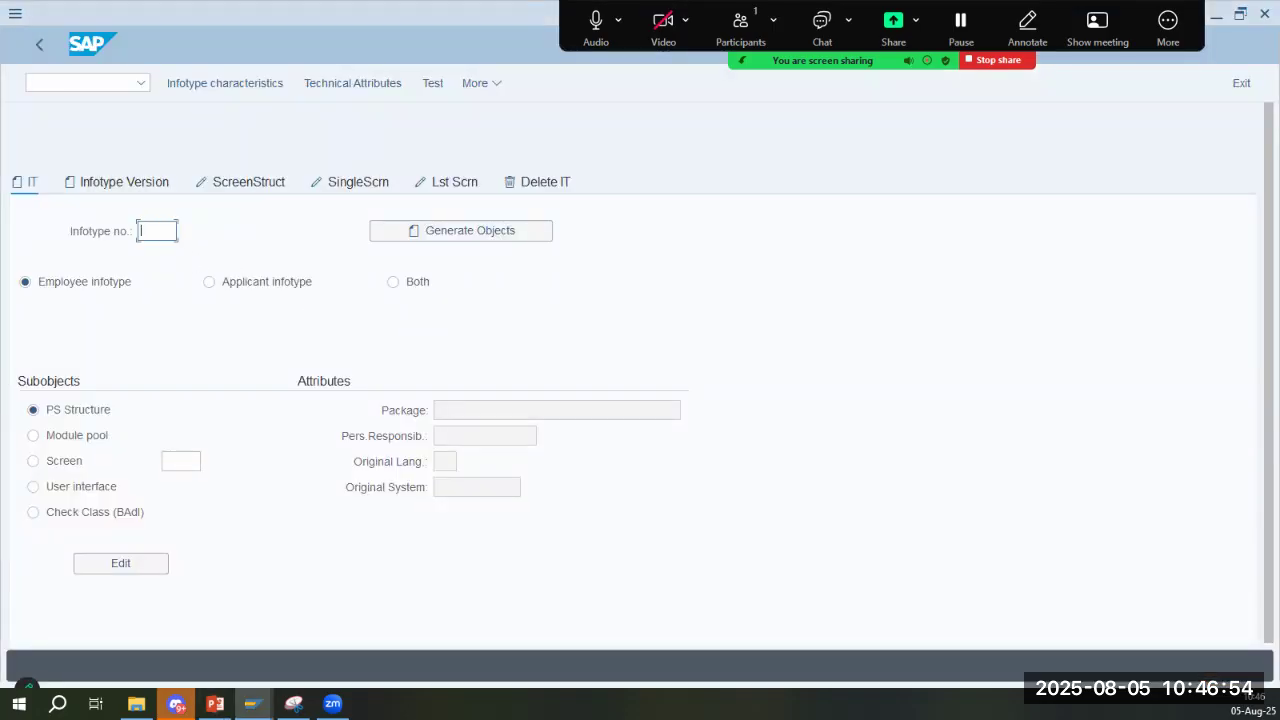
{"action": "key", "text": "alt+Tab"}
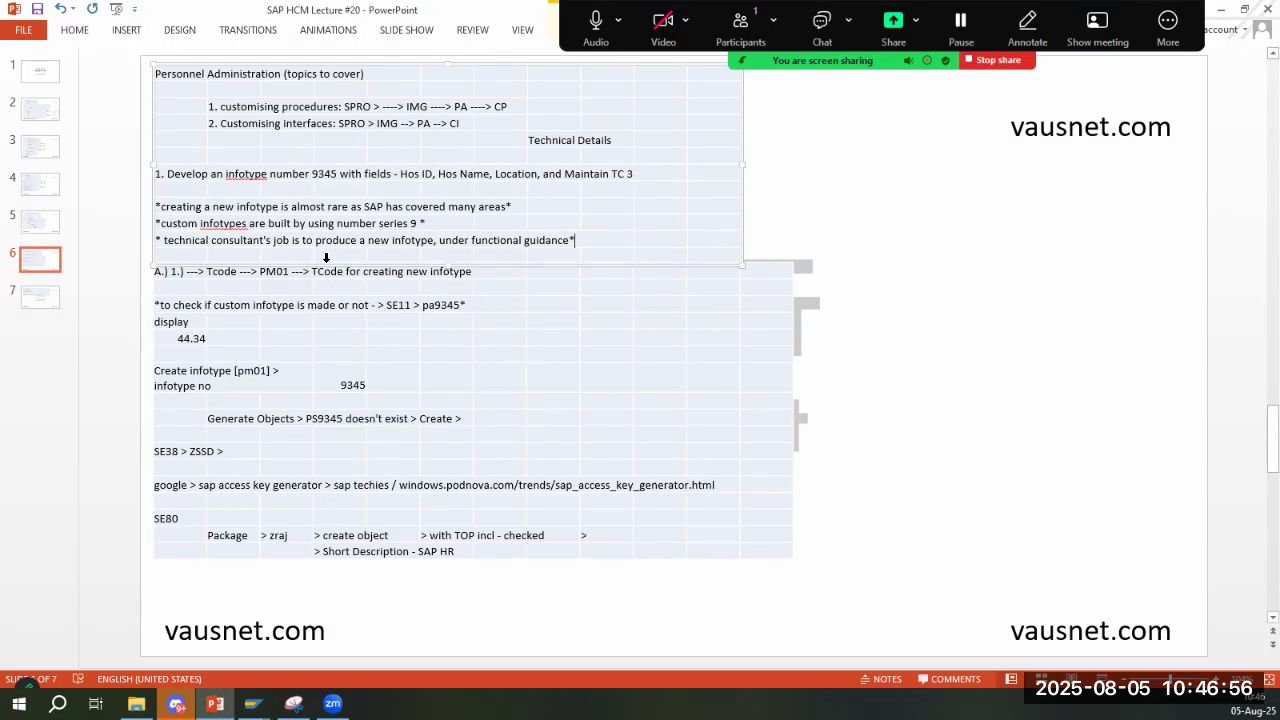
{"action": "key", "text": "alt+Tab"}
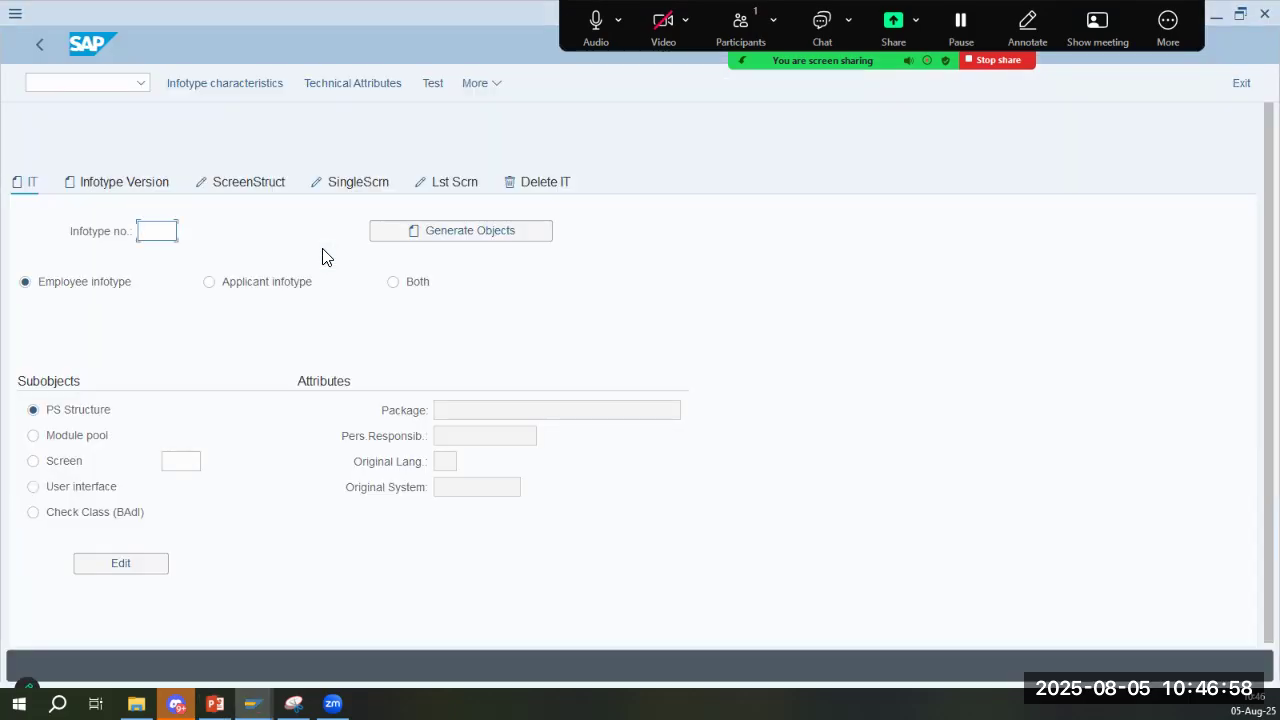
{"action": "type", "text": "9345"}
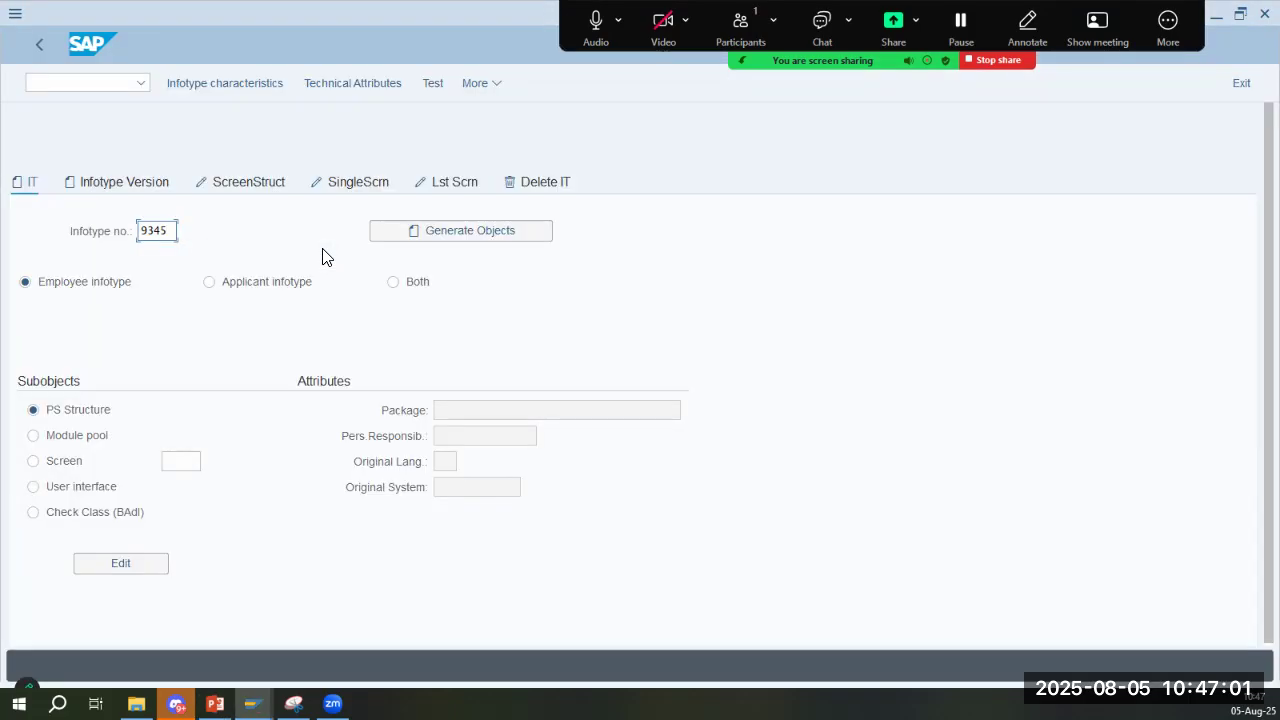
- Confirm the infotype number and review the slide's note in PowerPoint on checking table pa9345 in SE11
{"action": "key", "text": "Return"}
{"action": "key", "text": "alt+Tab"}
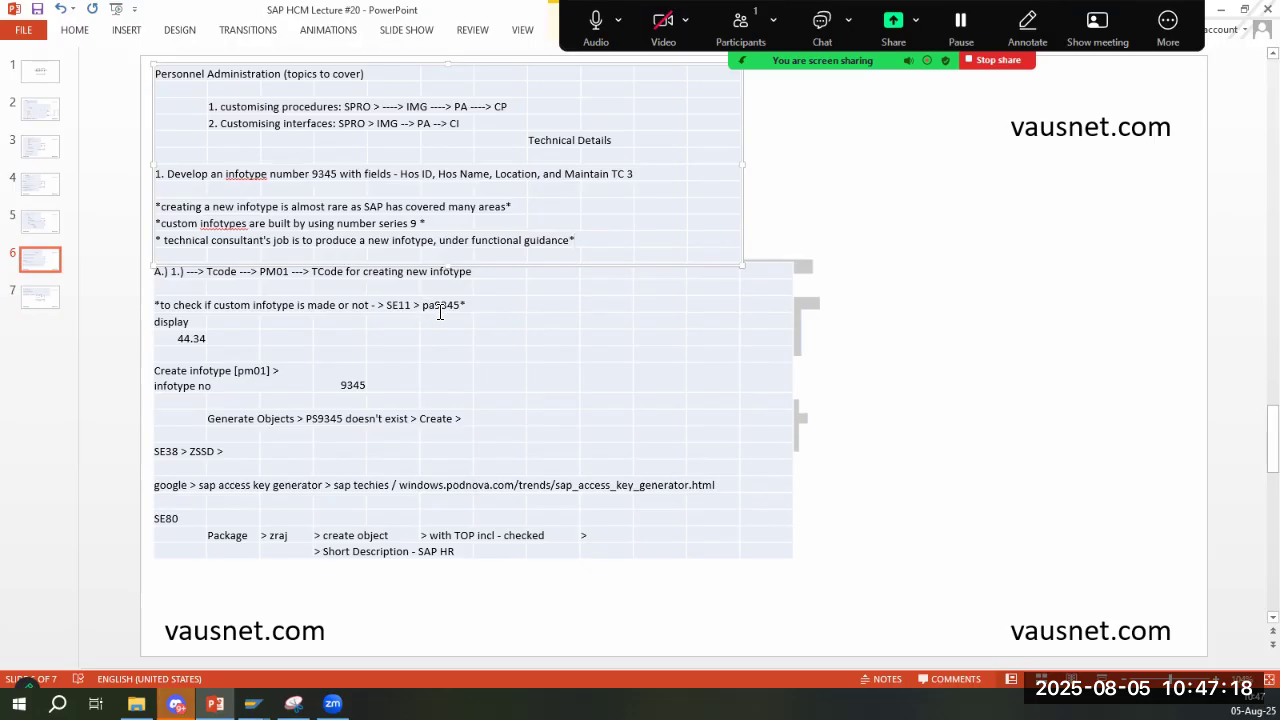
{"action": "left_click_drag", "start_coordinate": [440, 310], "coordinate": [462, 308]}
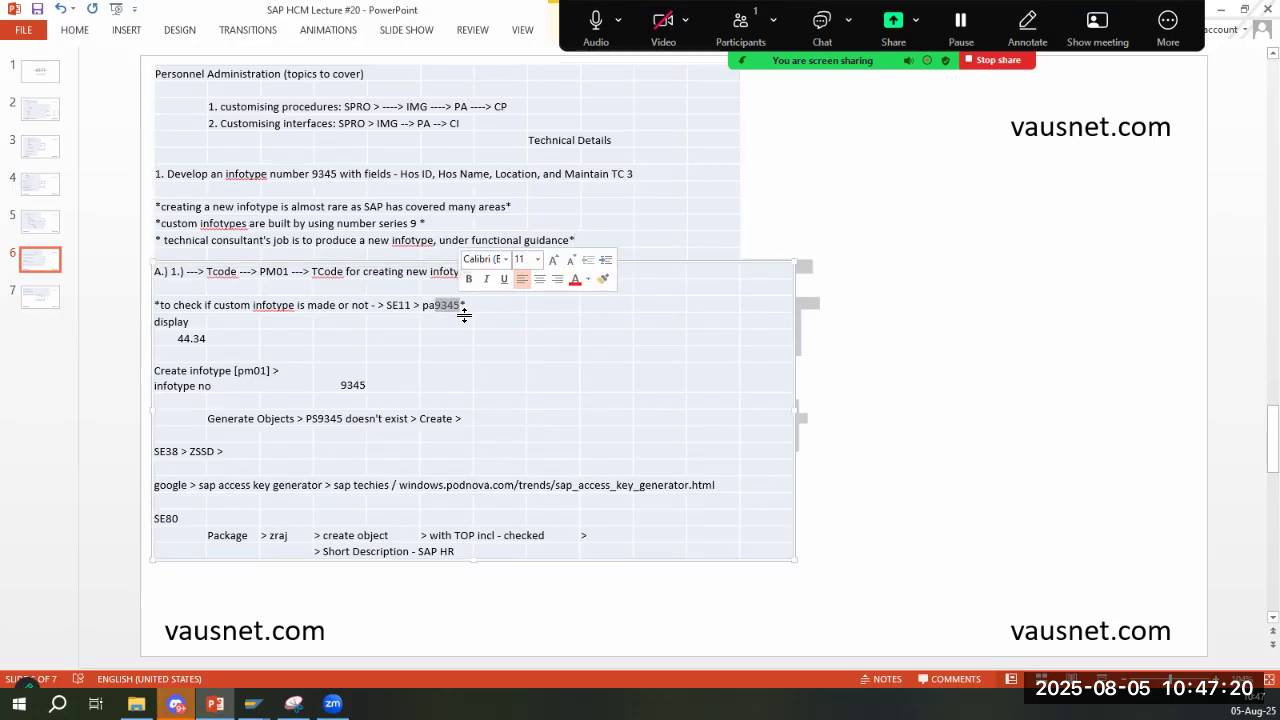
{"action": "left_click", "coordinate": [446, 314]}
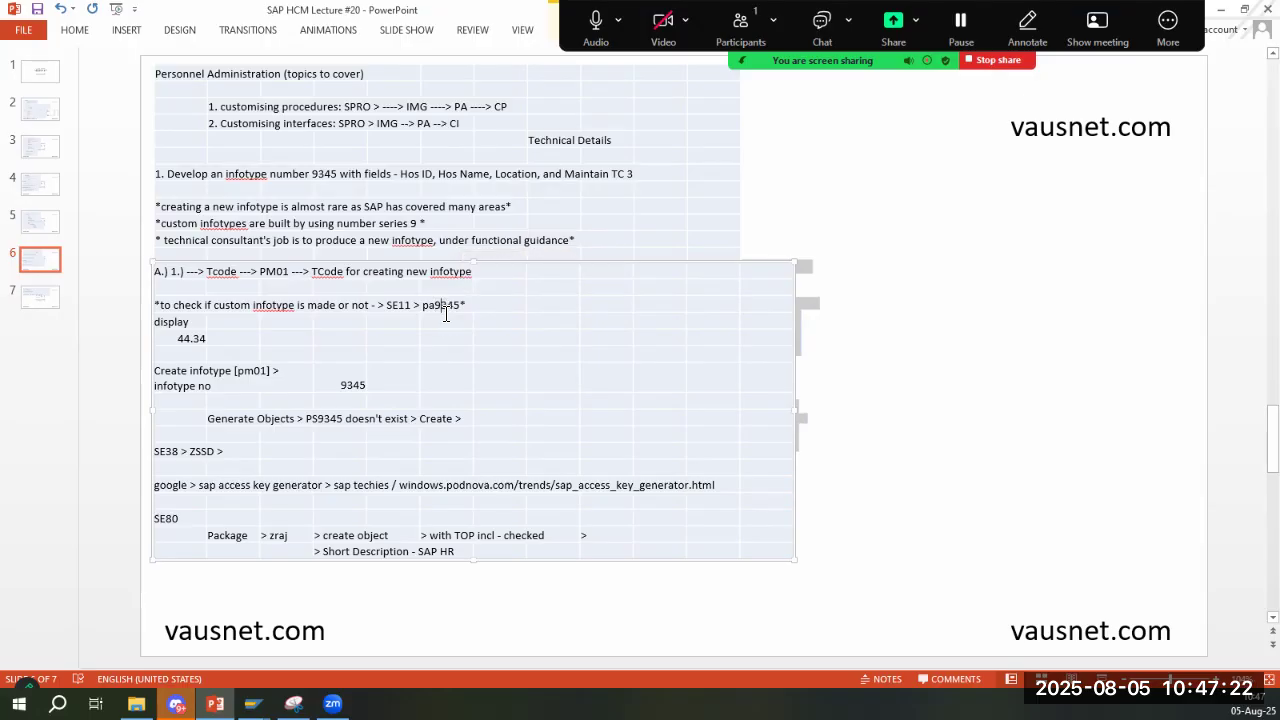
- Return to SAP and open transaction SE11 in a new session
{"action": "key", "text": "alt+Tab"}
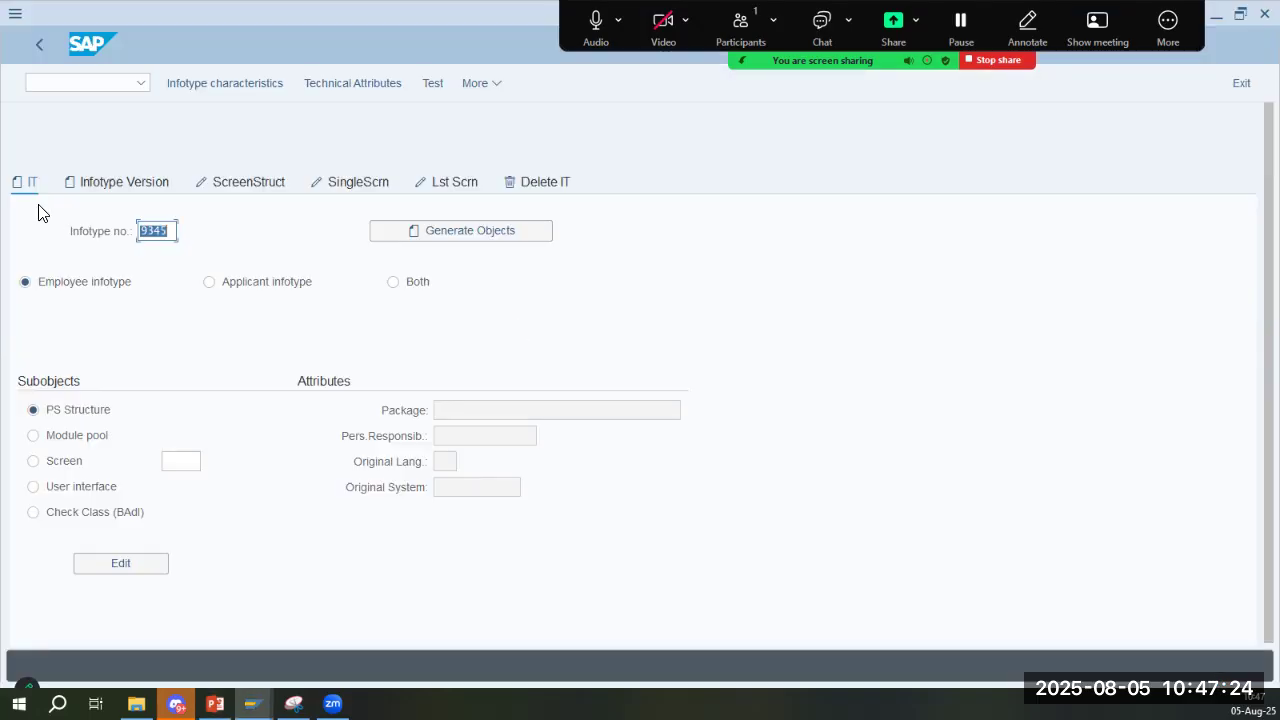
{"action": "left_click", "coordinate": [84, 84]}
{"action": "type", "text": "/o se11"}
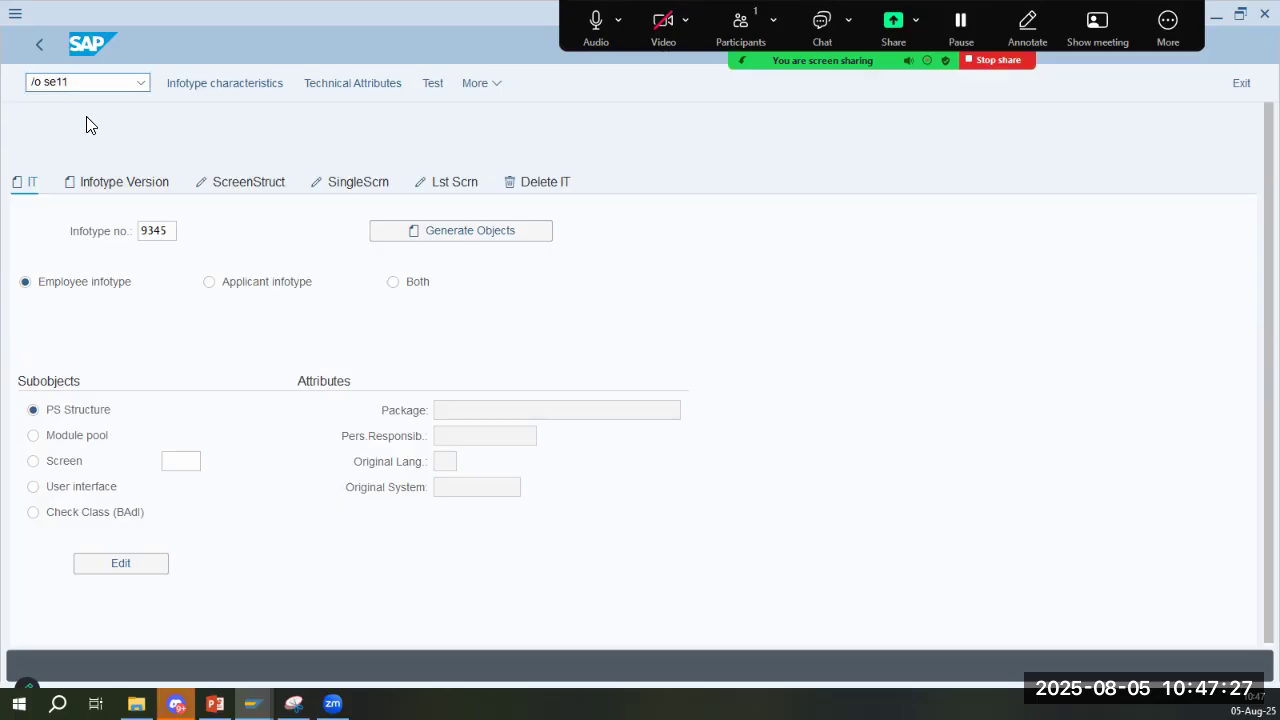
{"action": "key", "text": "Return"}
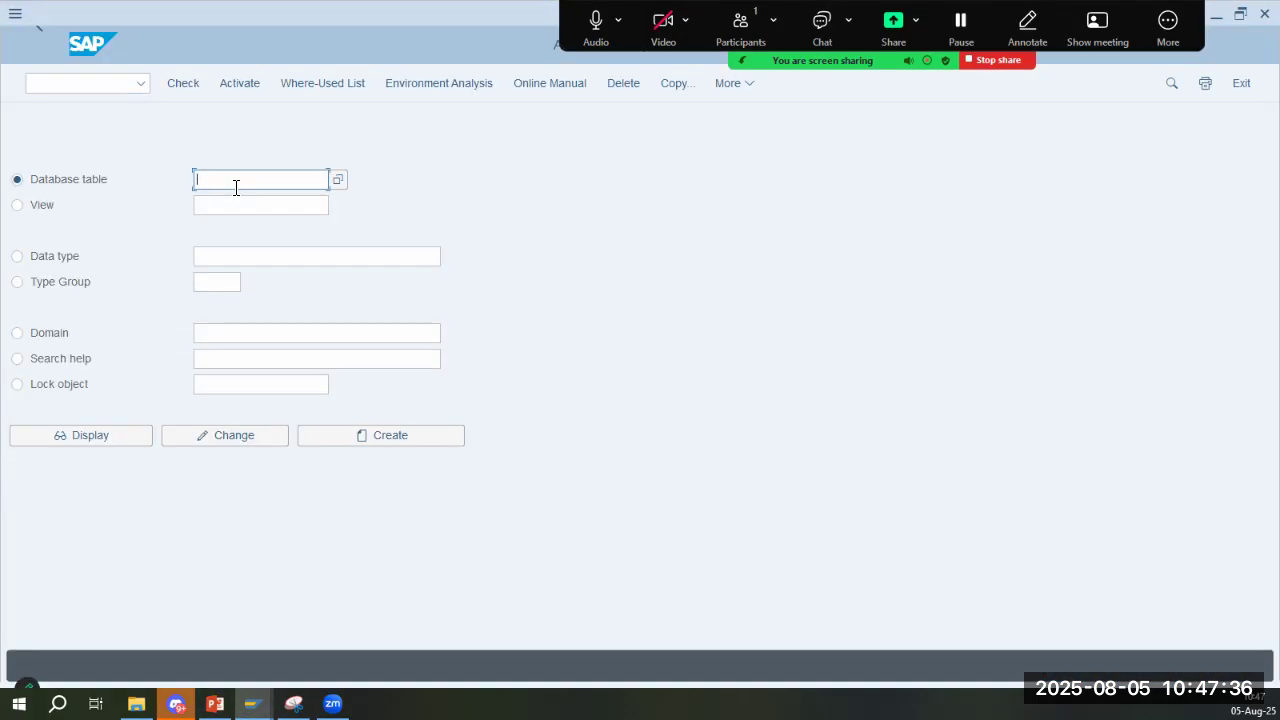
- Look up database table PA9345 in display mode to check whether the custom infotype already exists
{"action": "key", "text": "BackSpace"}
{"action": "type", "text": "9"}
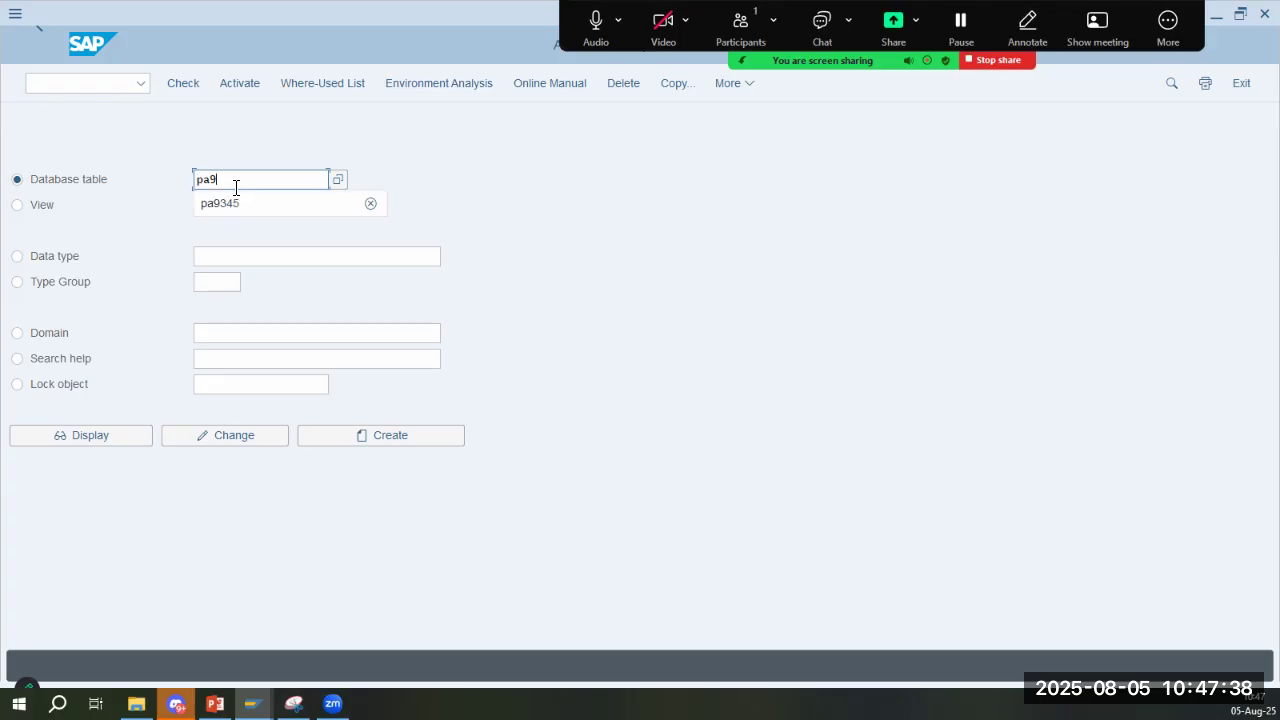
{"action": "left_click", "coordinate": [234, 200]}
{"action": "key", "text": "Return"}
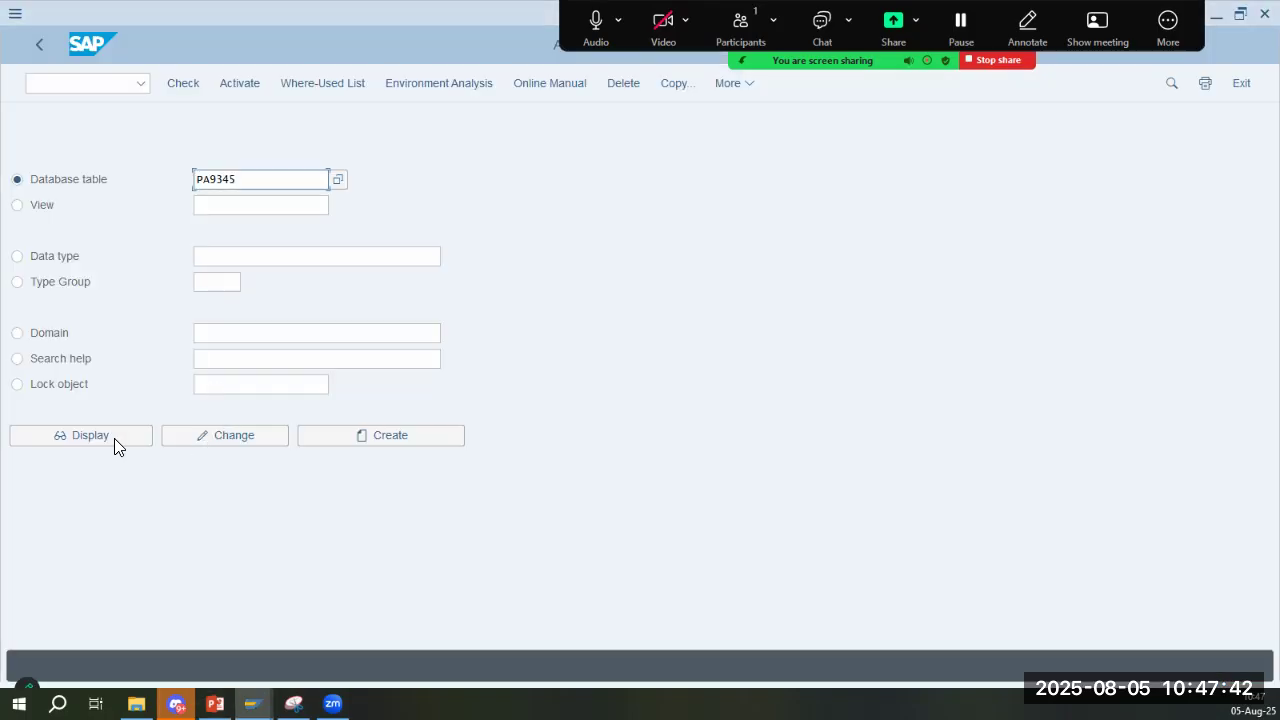
{"action": "left_click", "coordinate": [114, 438]}
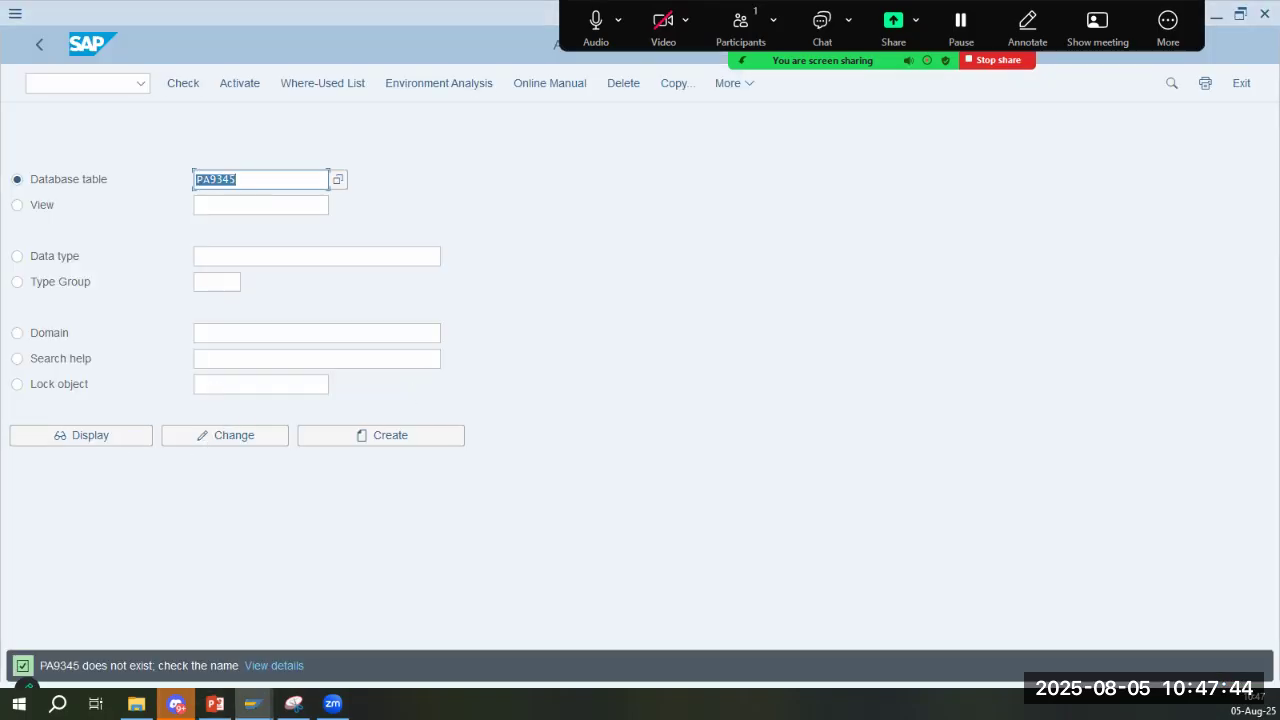
- Compare the infotype number in PM01 with the creation and Generate Objects instructions on slide 6 in PowerPoint
{"action": "key", "text": "alt+Tab"}
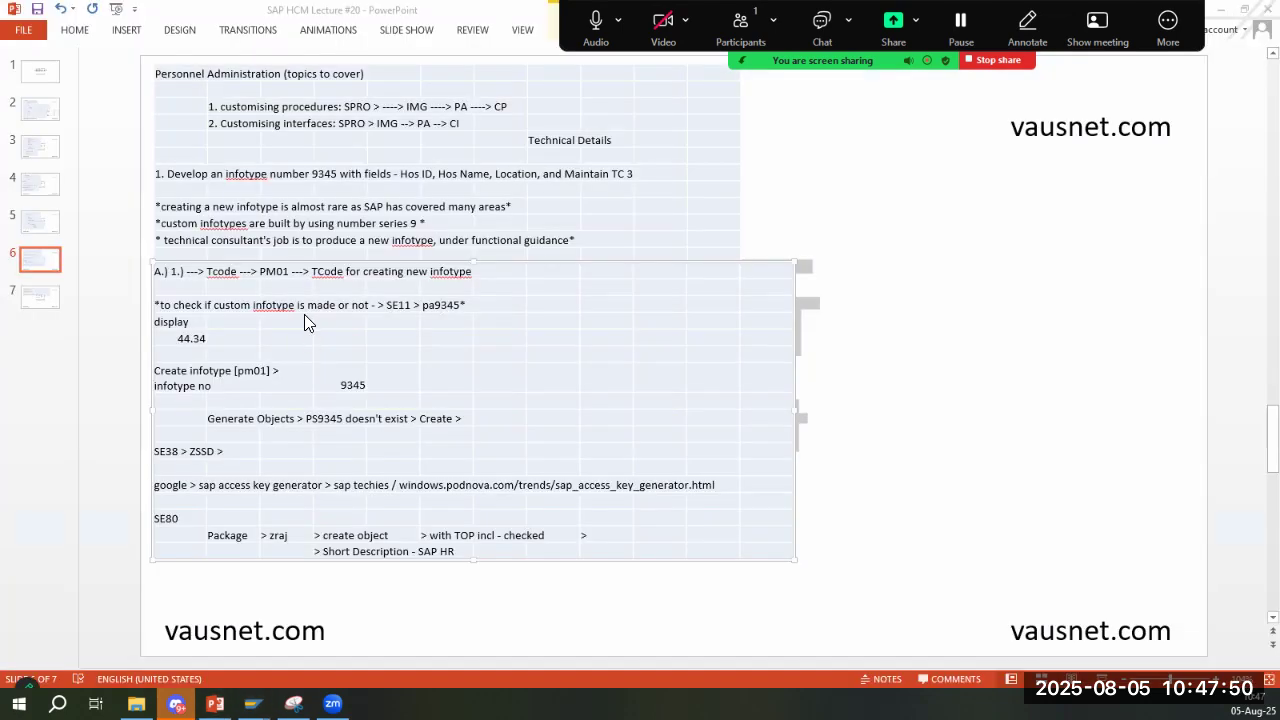
{"action": "key", "text": "alt+Tab"}
{"action": "left_click", "coordinate": [152, 230]}
{"action": "key", "text": "alt+Tab"}
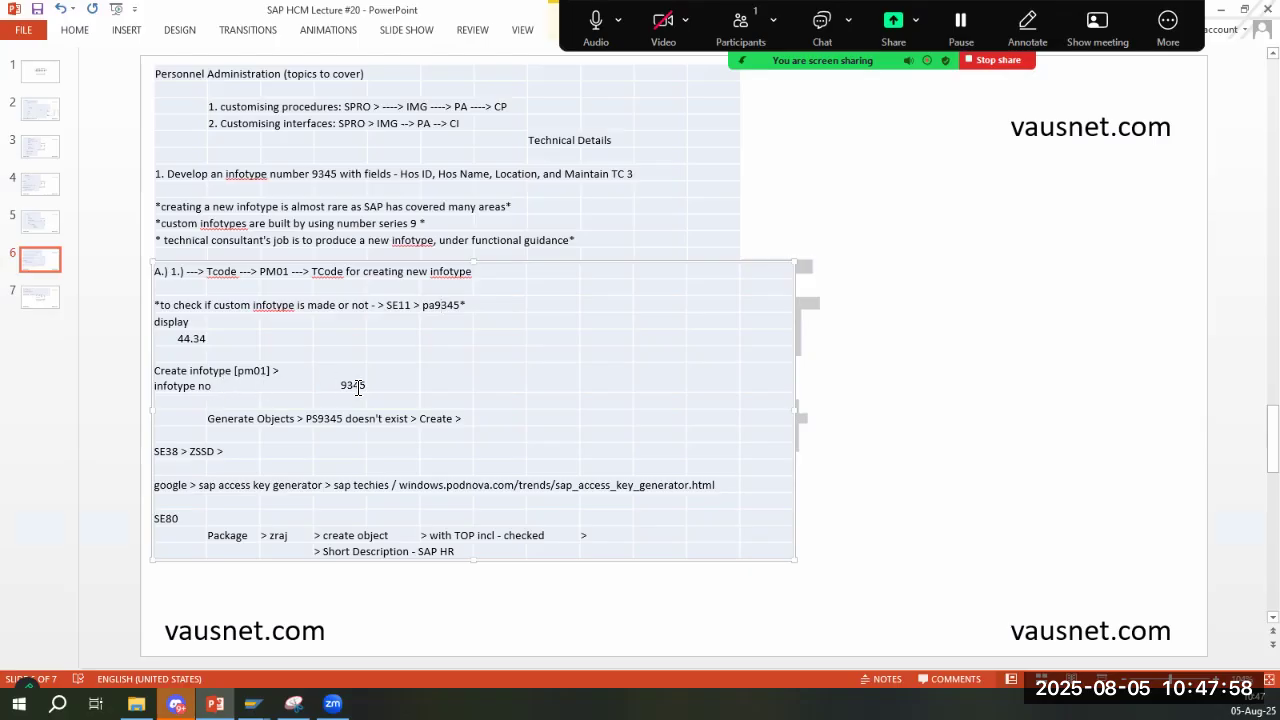
{"action": "key", "text": "alt+Tab"}
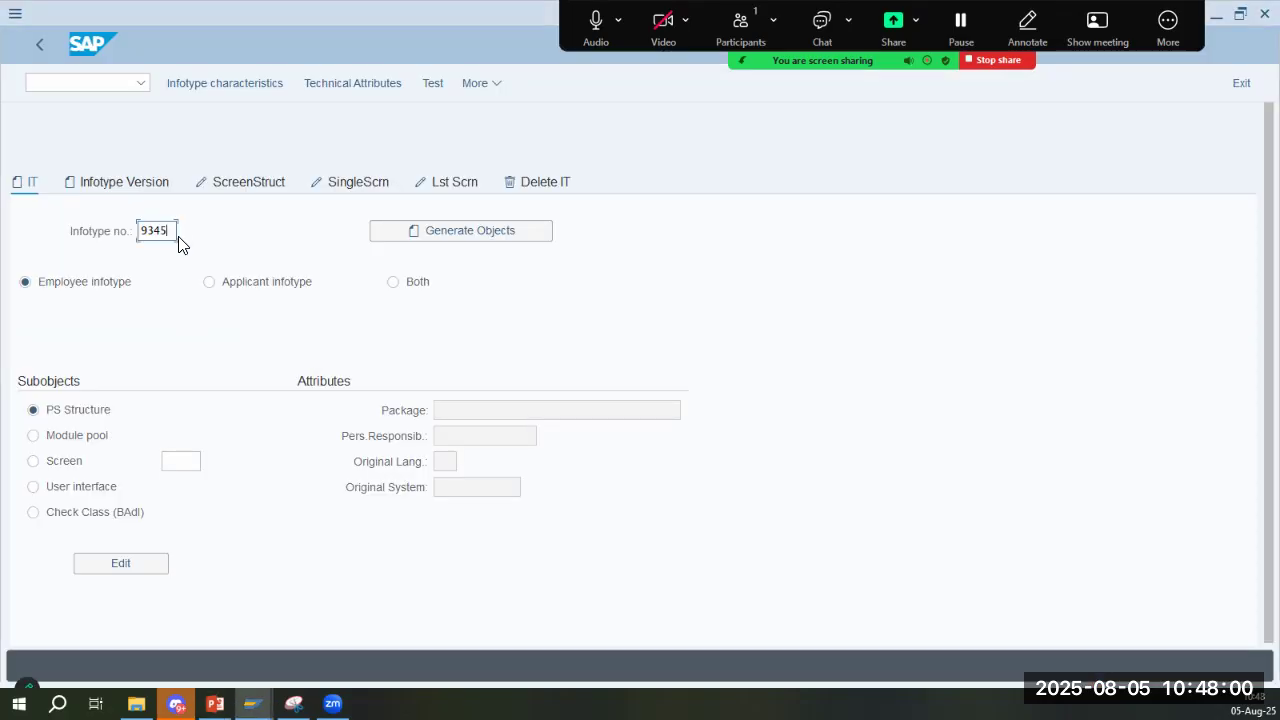
{"action": "left_click_drag", "start_coordinate": [174, 237], "coordinate": [112, 234]}
{"action": "key", "text": "alt+Tab"}
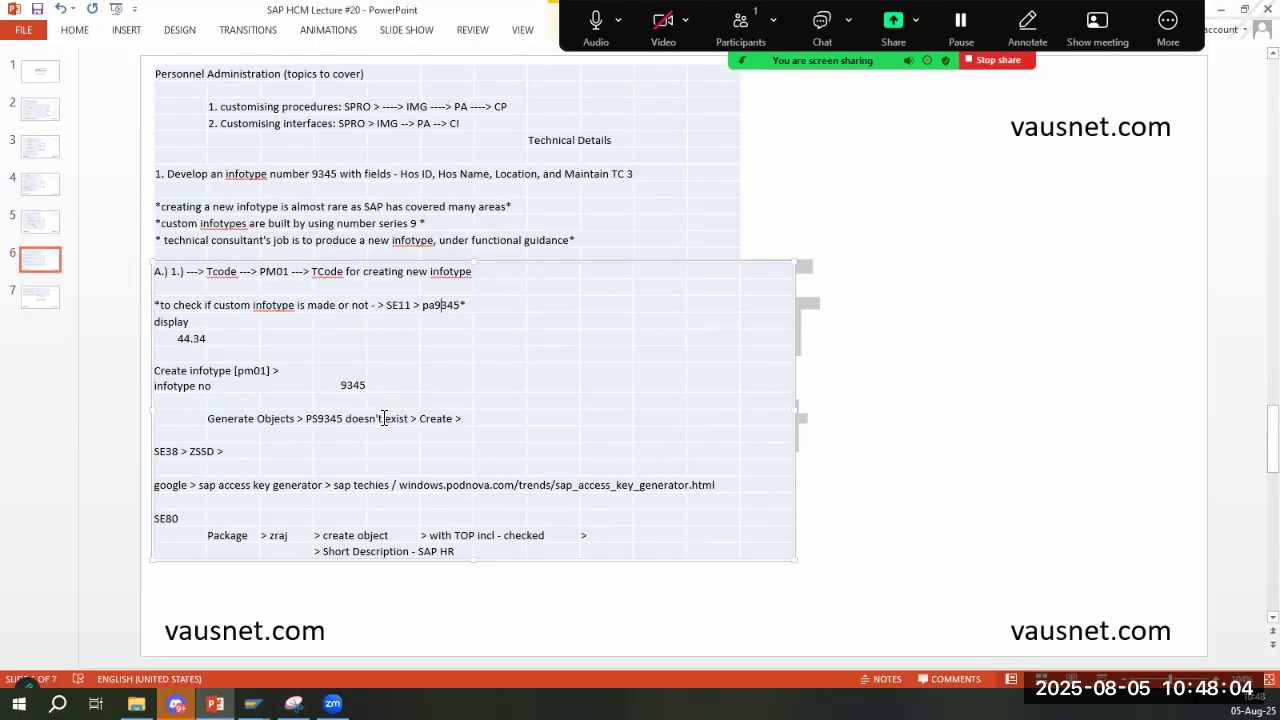
- Return to PM01 in SAP, generate the objects for infotype 9345 and choose to create structure PS9345
{"action": "key", "text": "alt+Tab"}
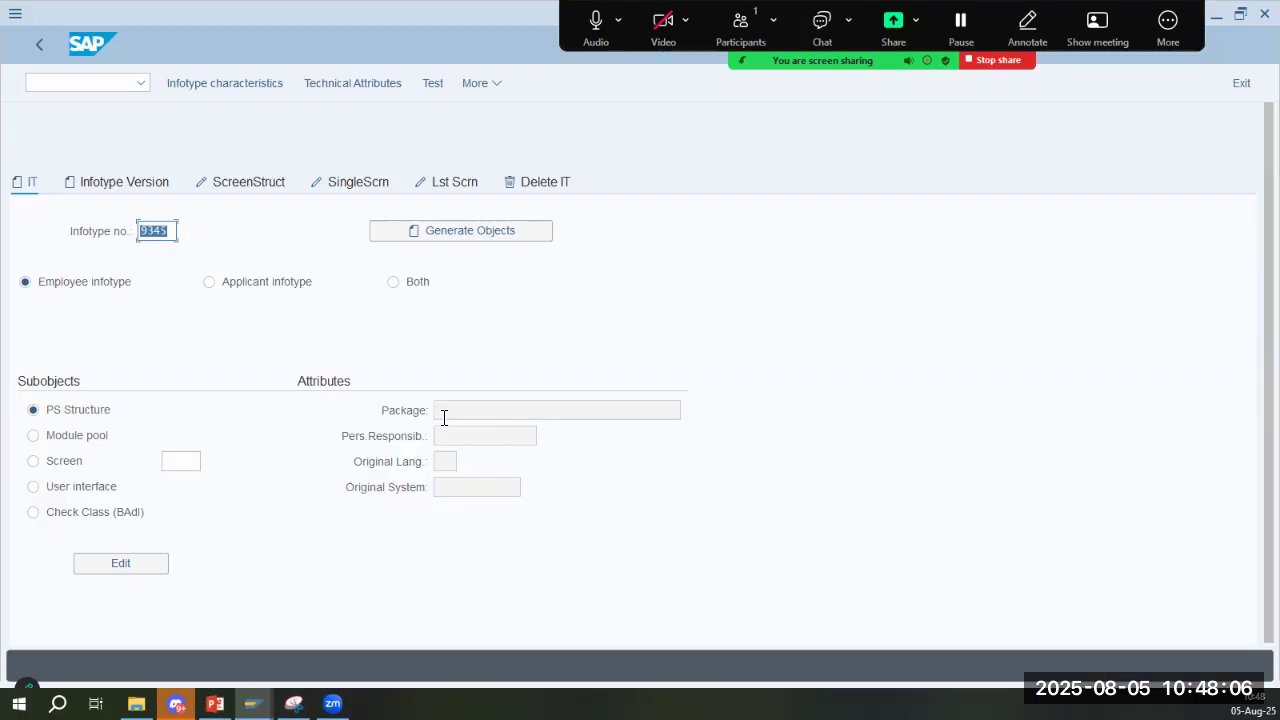
{"action": "left_click", "coordinate": [470, 228]}
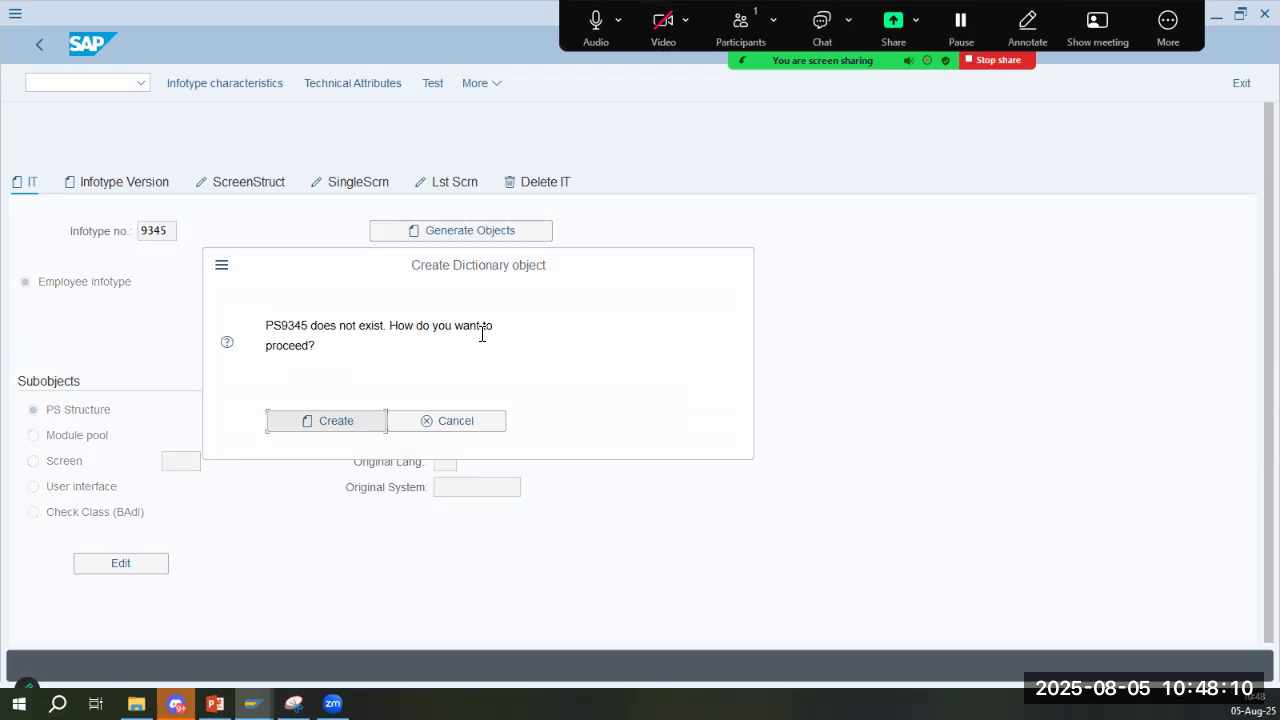
{"action": "key", "text": "alt+Tab"}
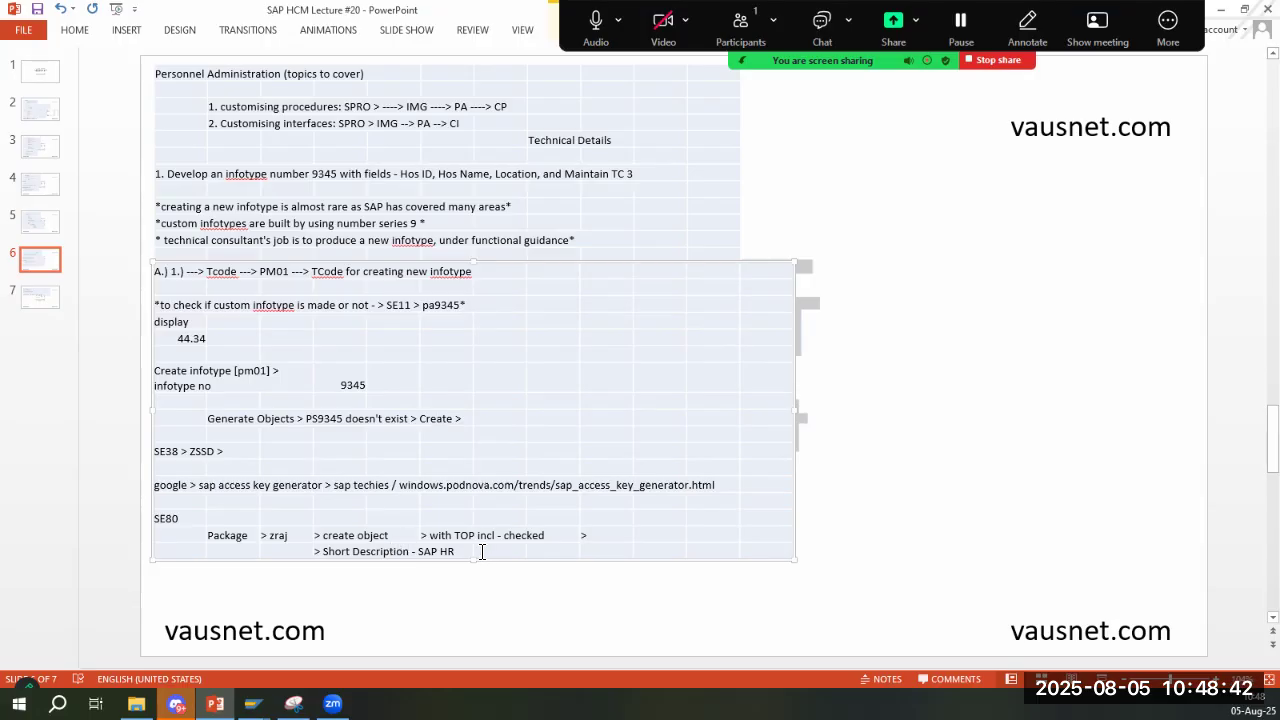
{"action": "key", "text": "alt+Tab"}
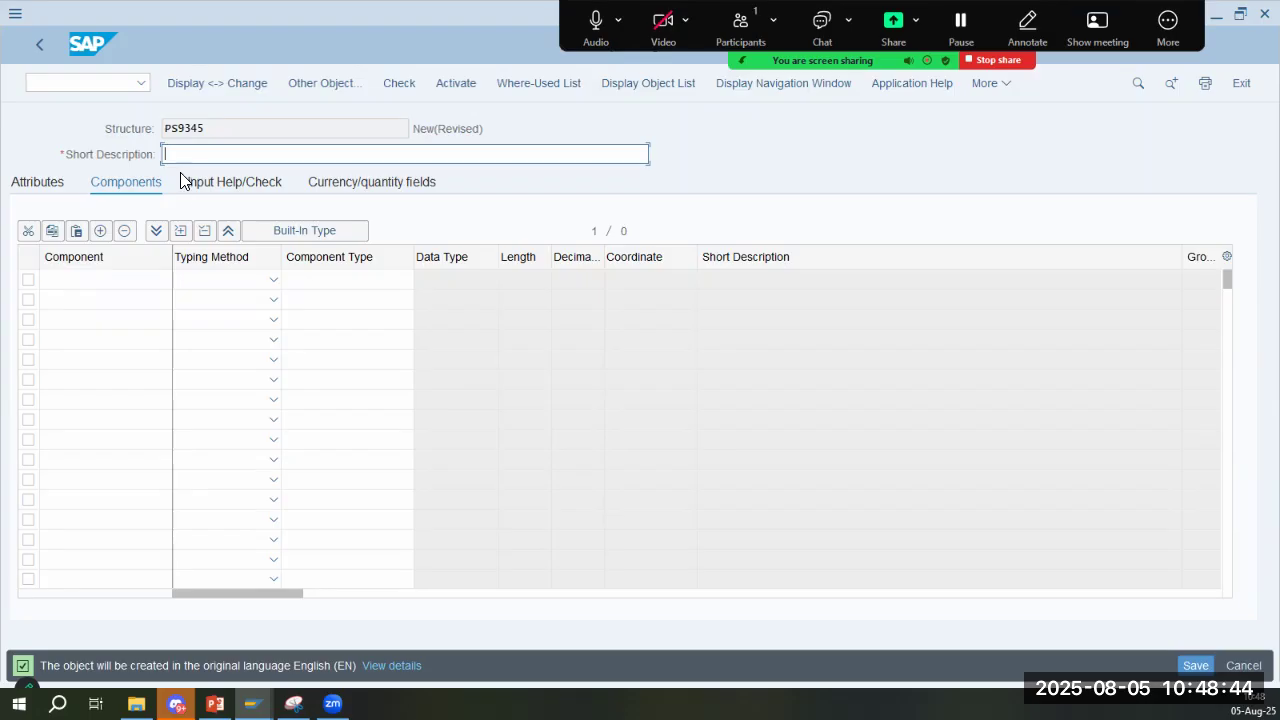
- Check the short description note on the PowerPoint slide and enter "SAP HR Infotype" as the short description of structure PS9345
{"action": "key", "text": "alt+Tab"}
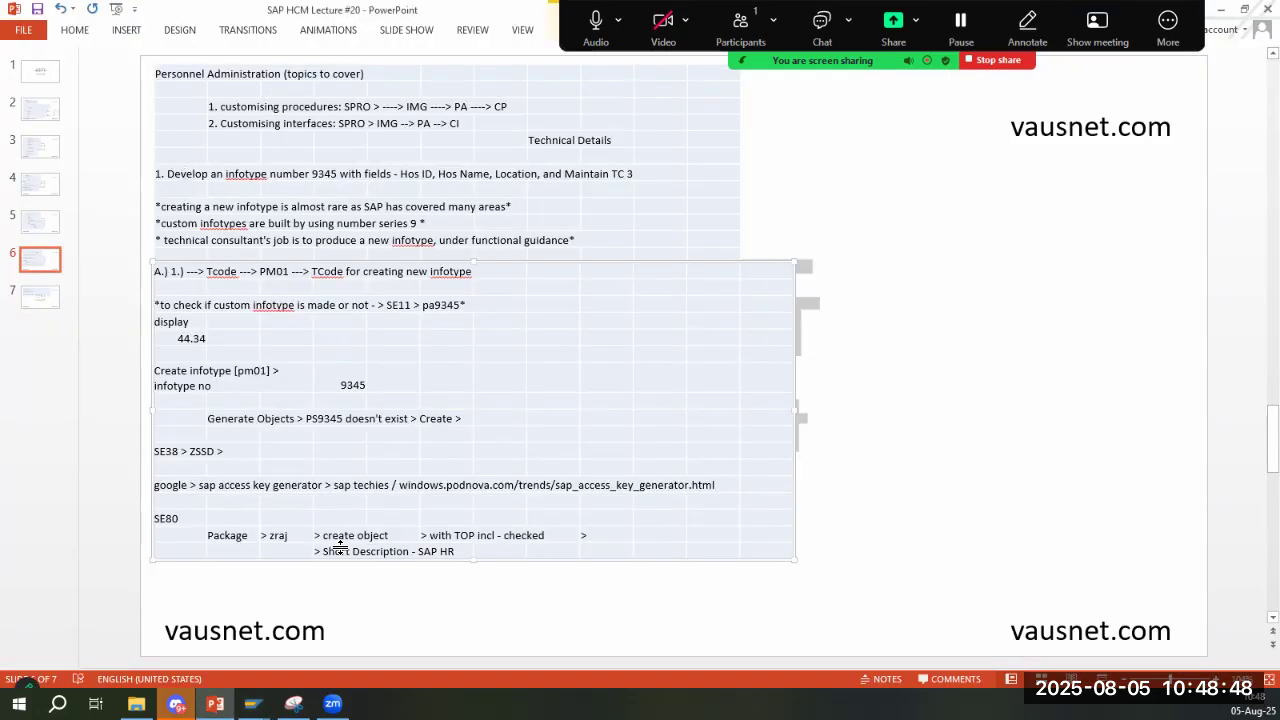
{"action": "key", "text": "alt+Tab"}
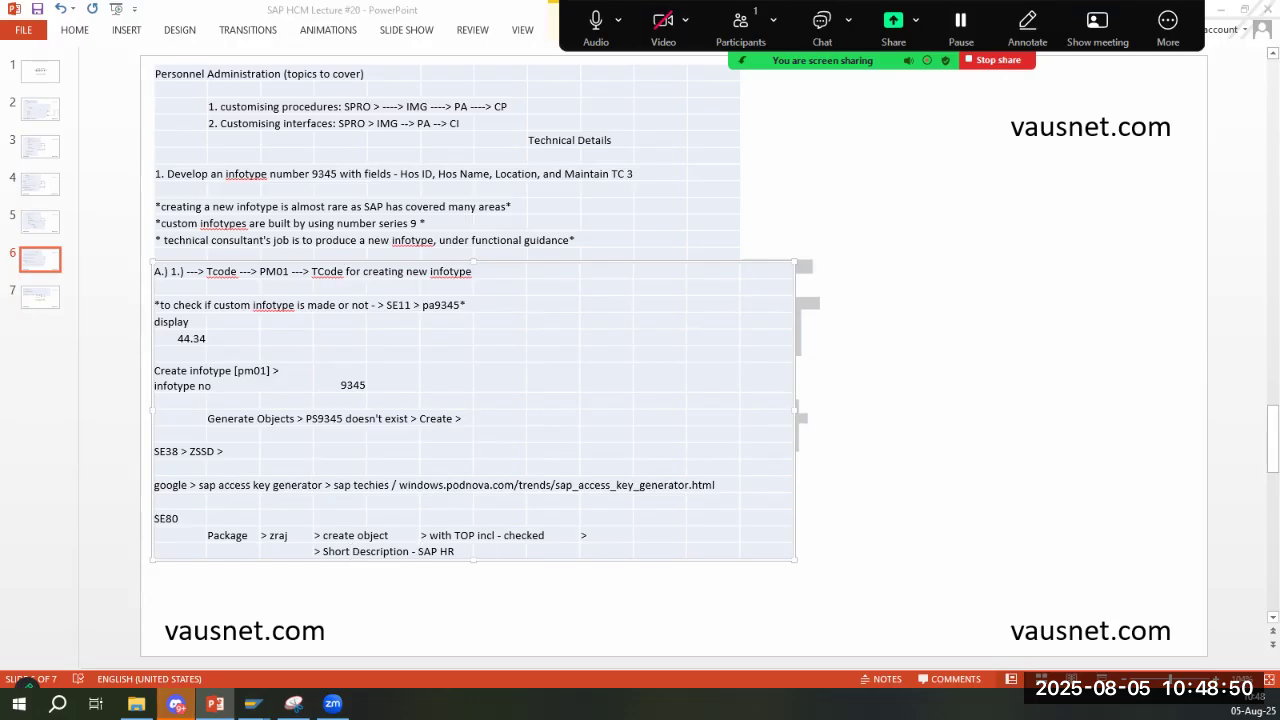
{"action": "type", "text": "SAP HR Infotype"}
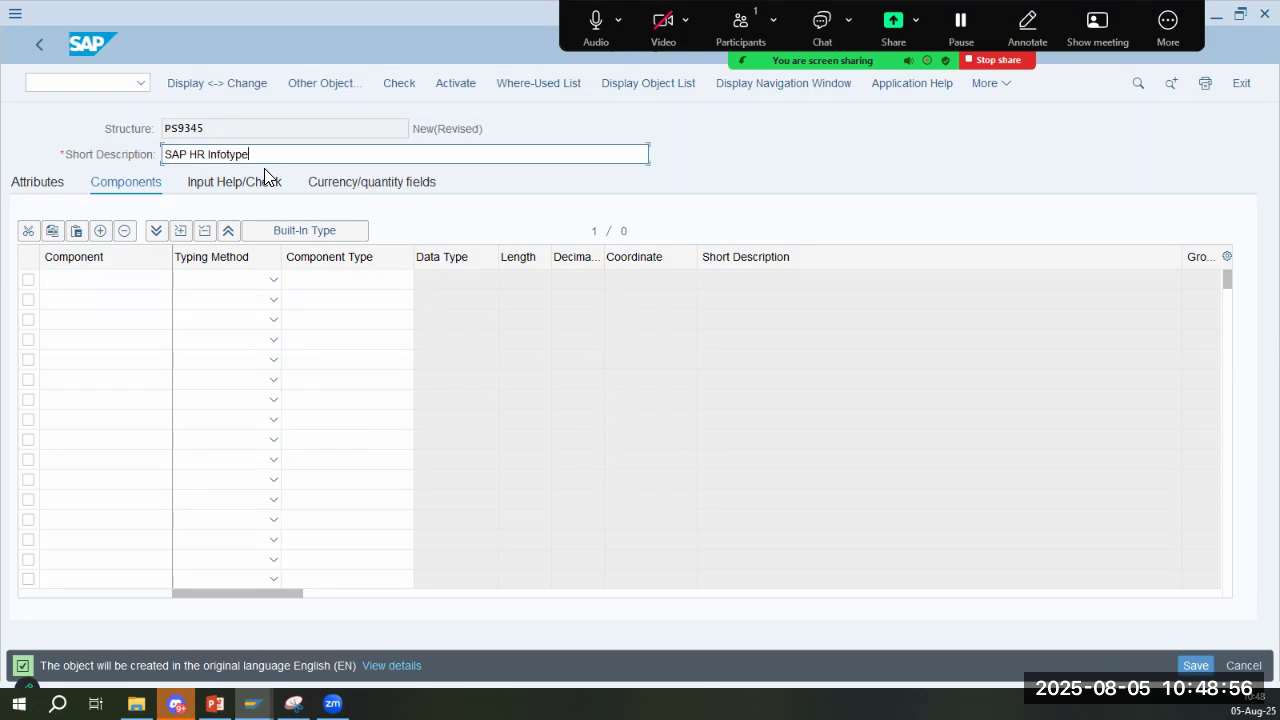
- Review slides 6 and 7 in PowerPoint, covering the structure fields, copied infotype characteristics, time constraint and PA30 test, and return to SAP
{"action": "key", "text": "alt+Tab"}
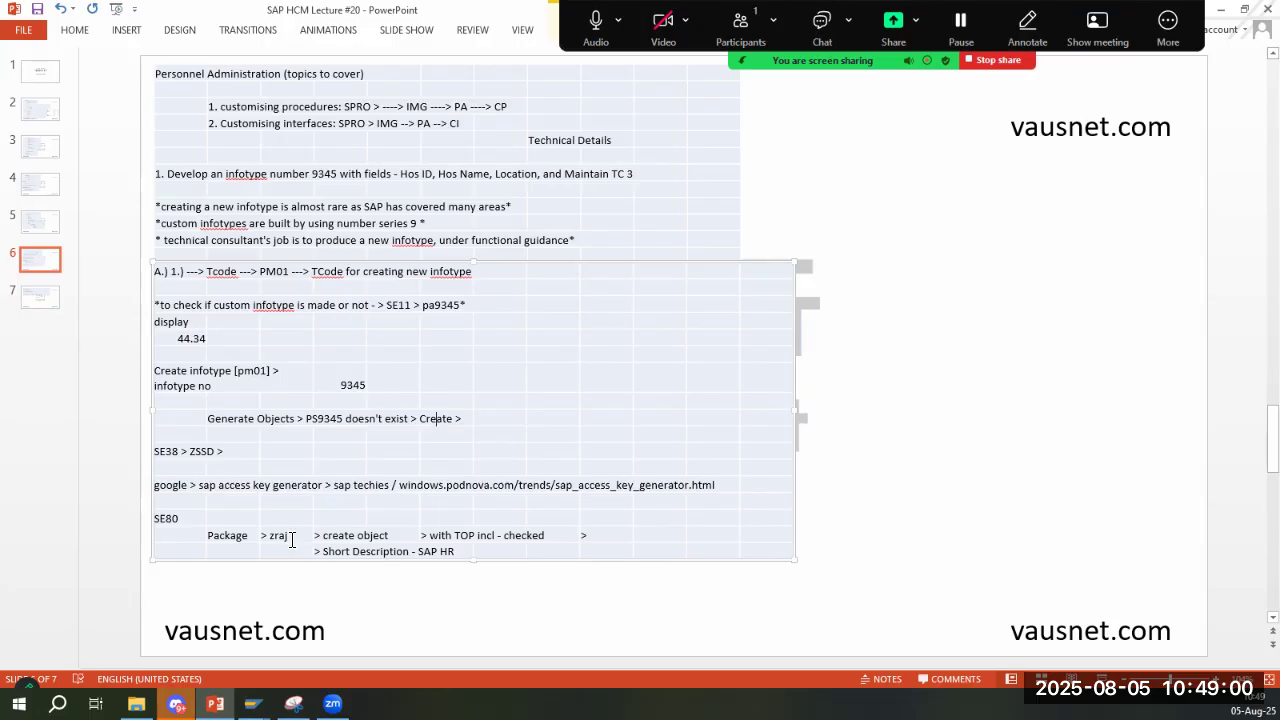
{"action": "key", "text": "alt+Tab"}
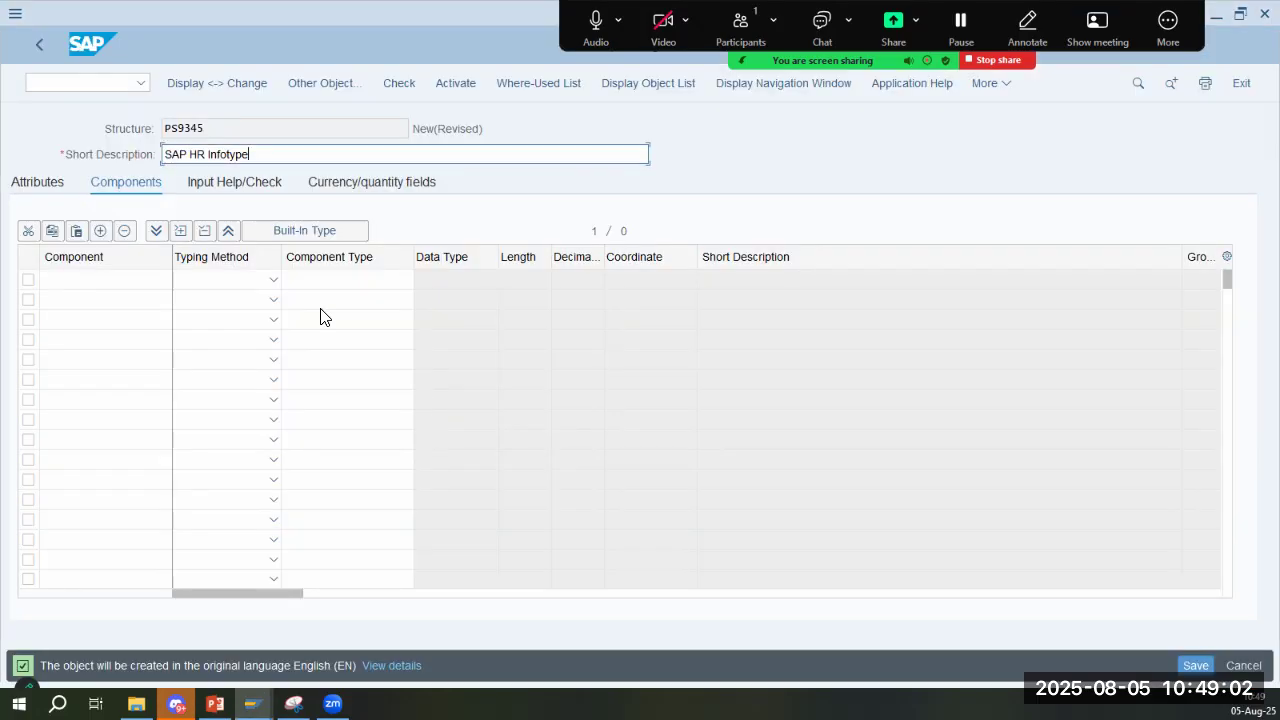
{"action": "key", "text": "alt+Tab"}
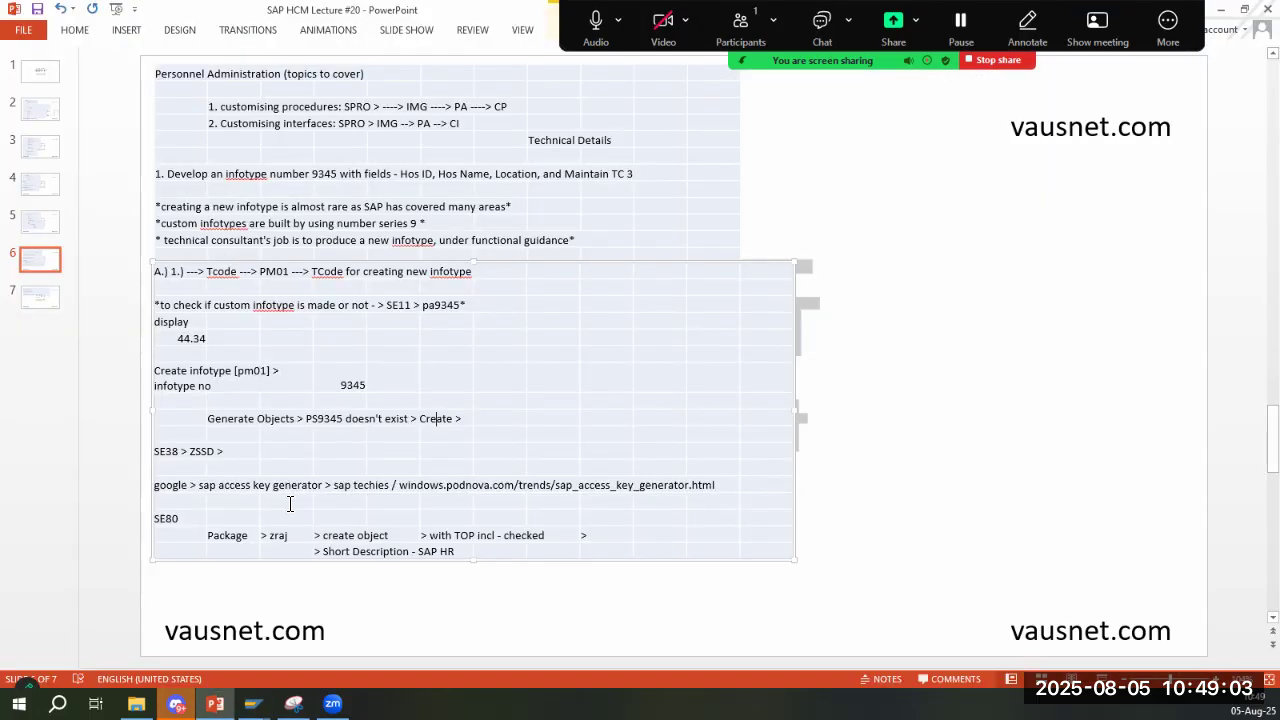
{"action": "left_click", "coordinate": [48, 296]}
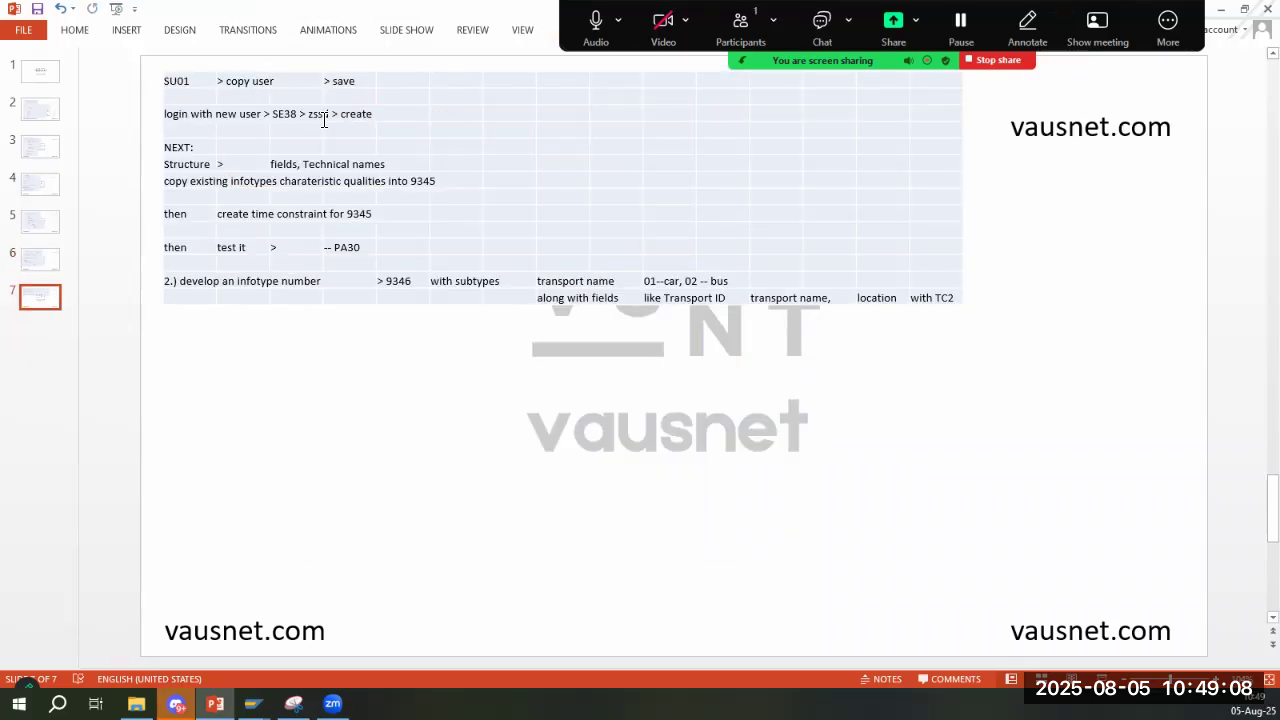
{"action": "left_click", "coordinate": [355, 114]}
{"action": "left_click", "coordinate": [245, 181]}
{"action": "left_click", "coordinate": [362, 181]}
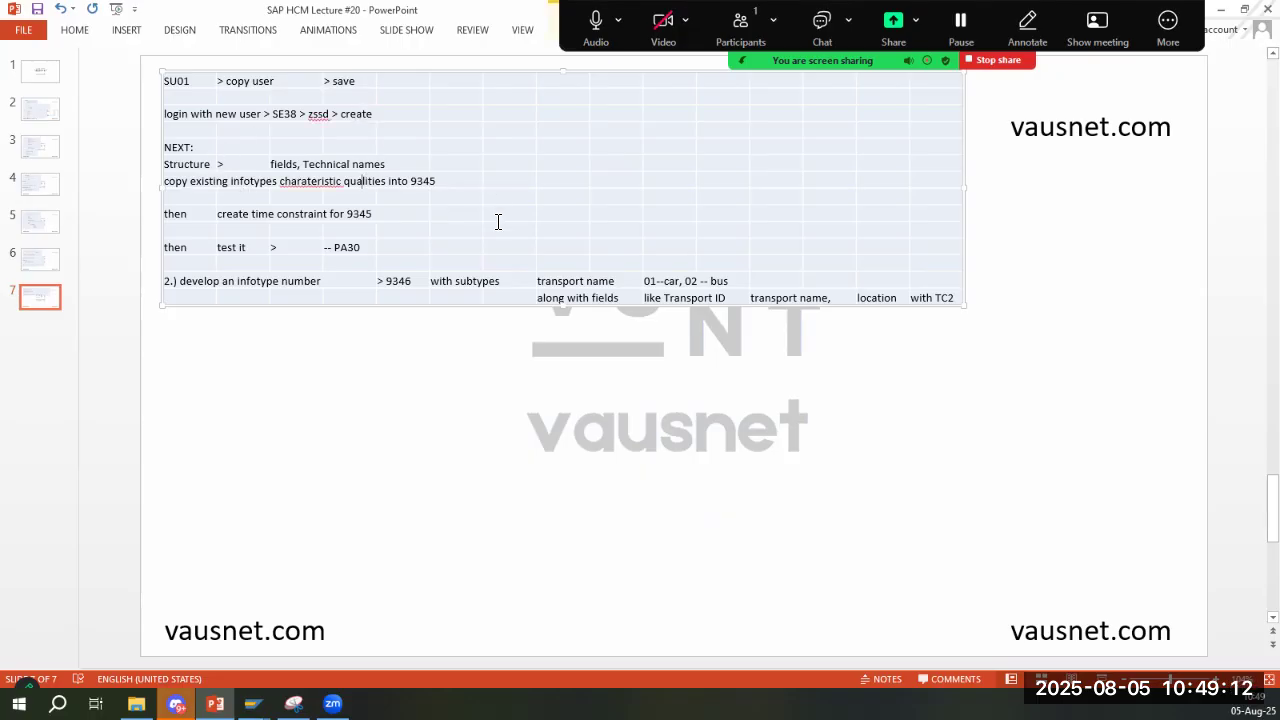
{"action": "left_click", "coordinate": [432, 182]}
{"action": "left_click", "coordinate": [368, 248]}
{"action": "key", "text": "alt+Tab"}
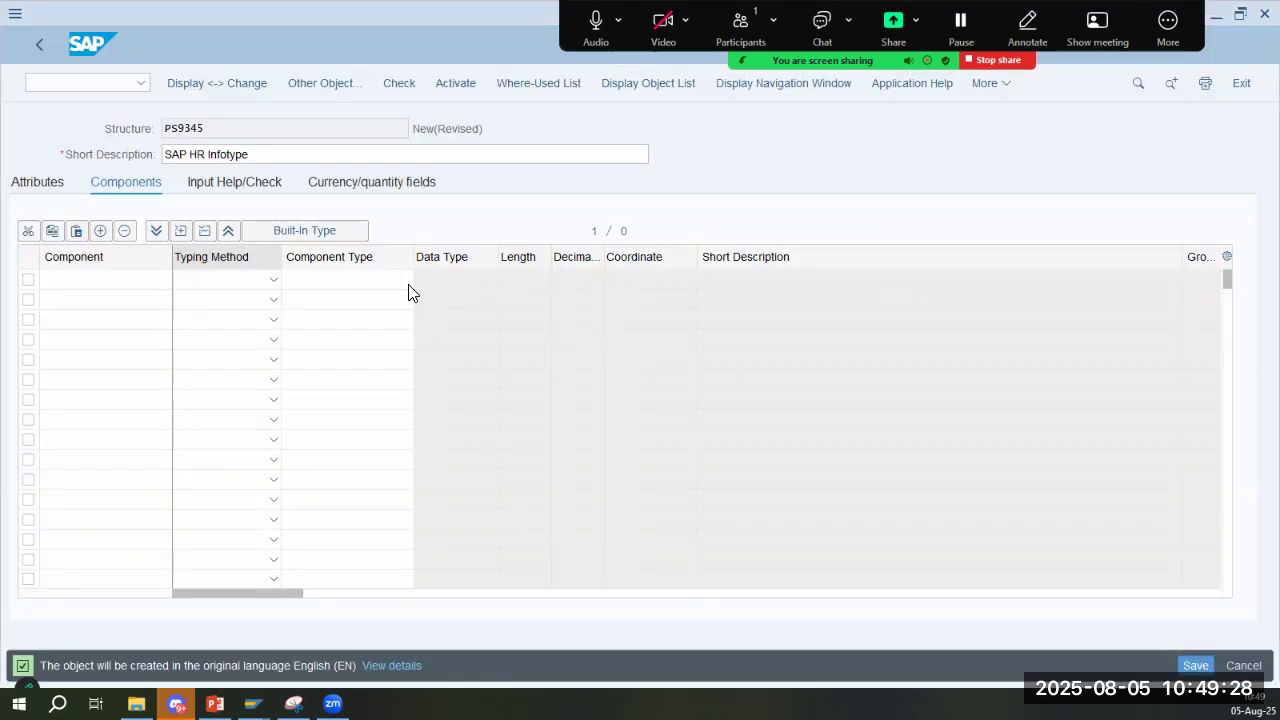
- Start the first component row, look through slides 5 to 7 in PowerPoint for infotype 9345's field list, and return to SAP
{"action": "left_click", "coordinate": [84, 286]}
{"action": "key", "text": "alt+Tab"}
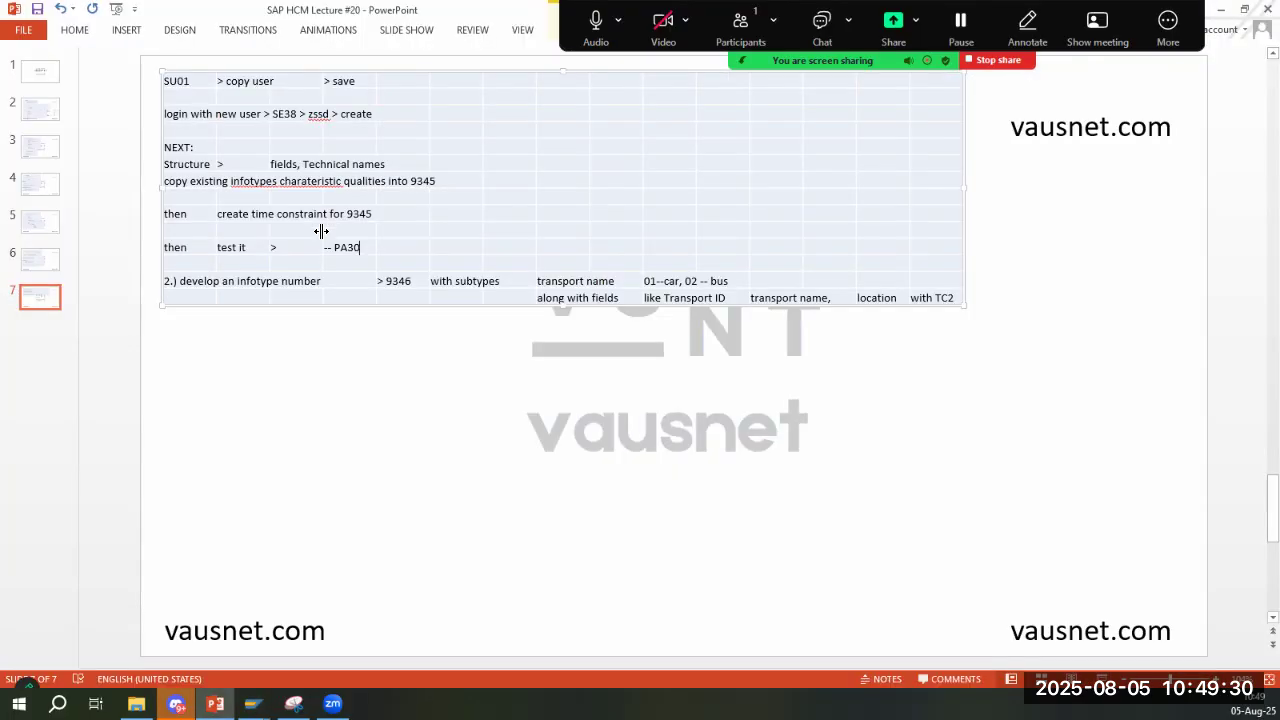
{"action": "left_click", "coordinate": [44, 258]}
{"action": "left_click", "coordinate": [38, 222]}
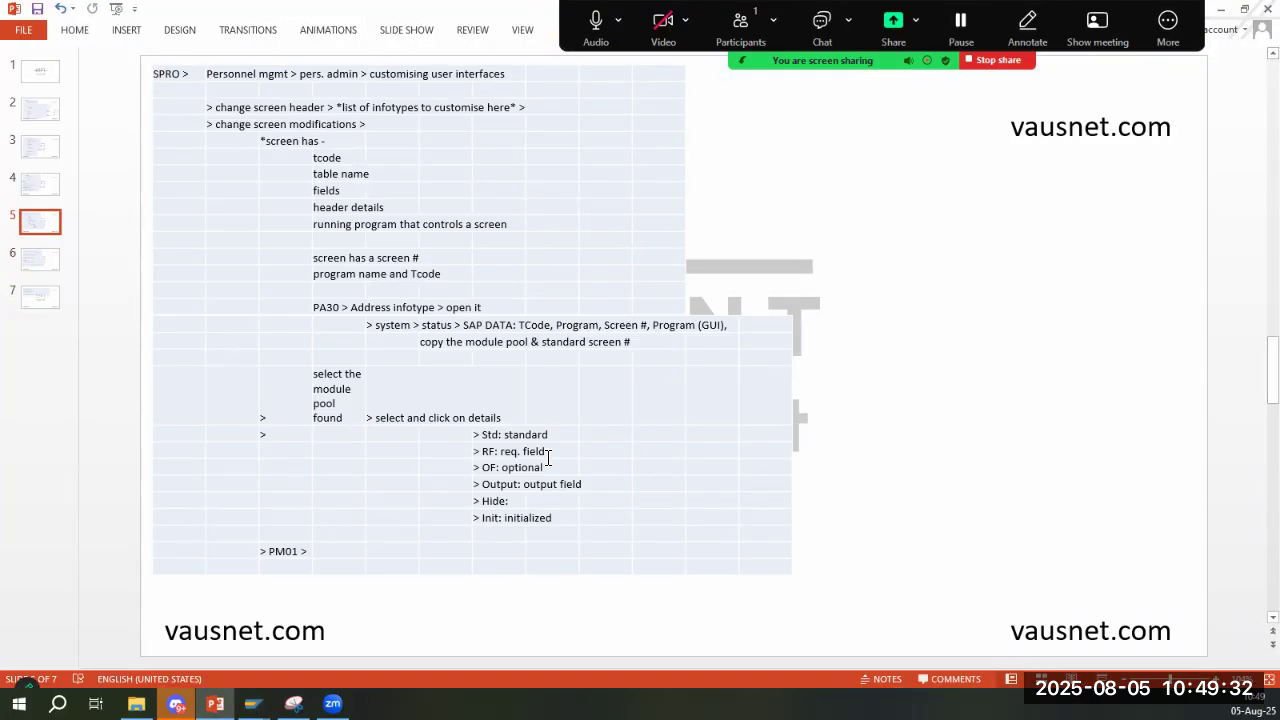
{"action": "left_click", "coordinate": [50, 264]}
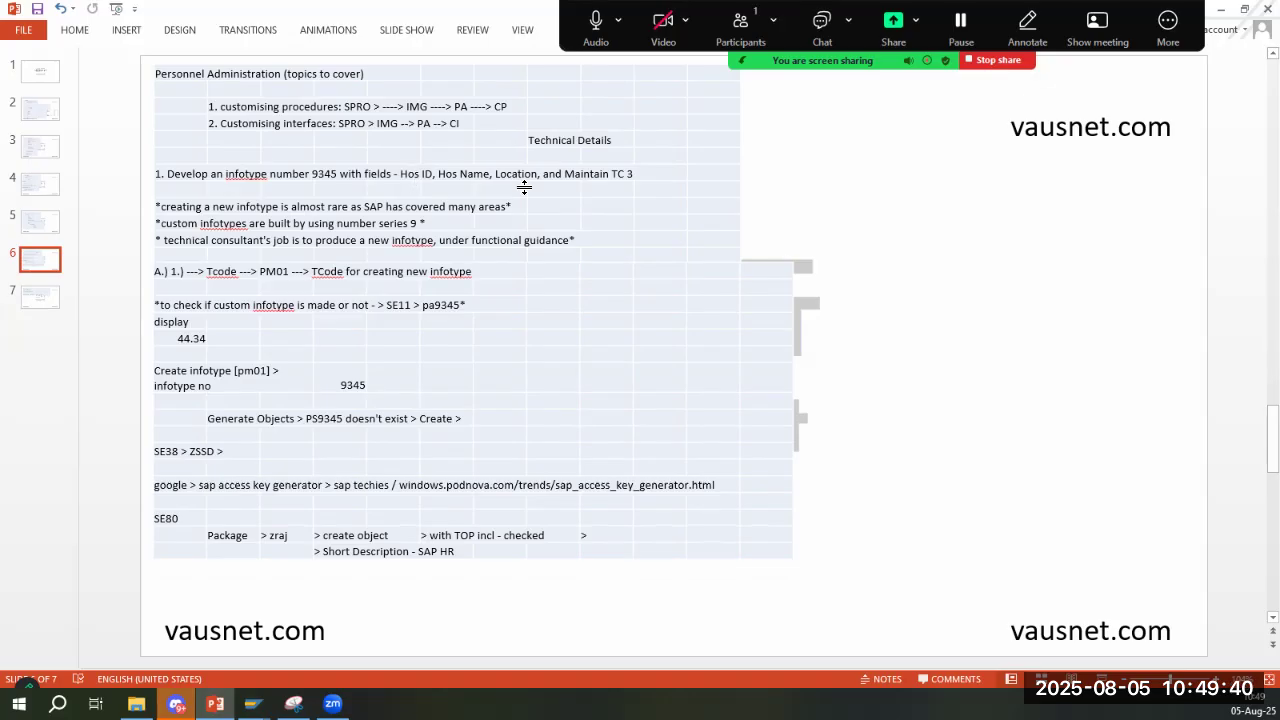
{"action": "key", "text": "alt+Tab"}
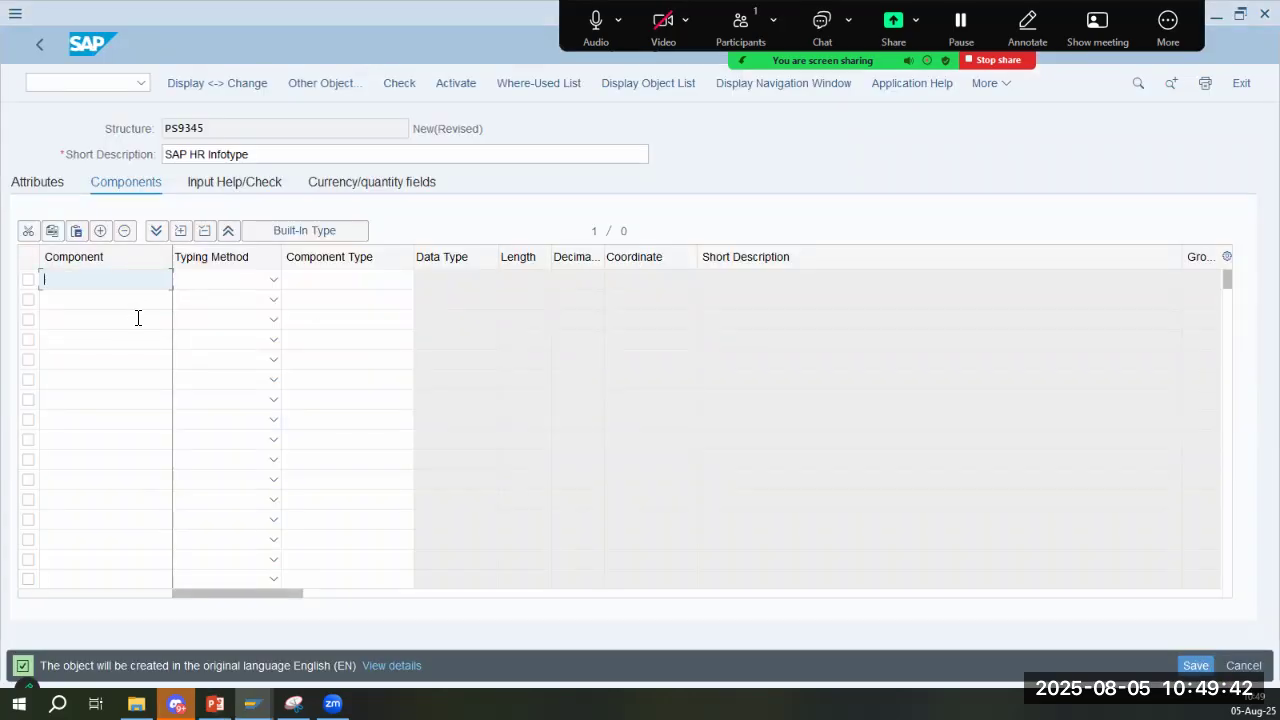
- Add the component Hos_ID to structure PS9345 with the typing method Types
{"action": "type", "text": "Hos_ID"}
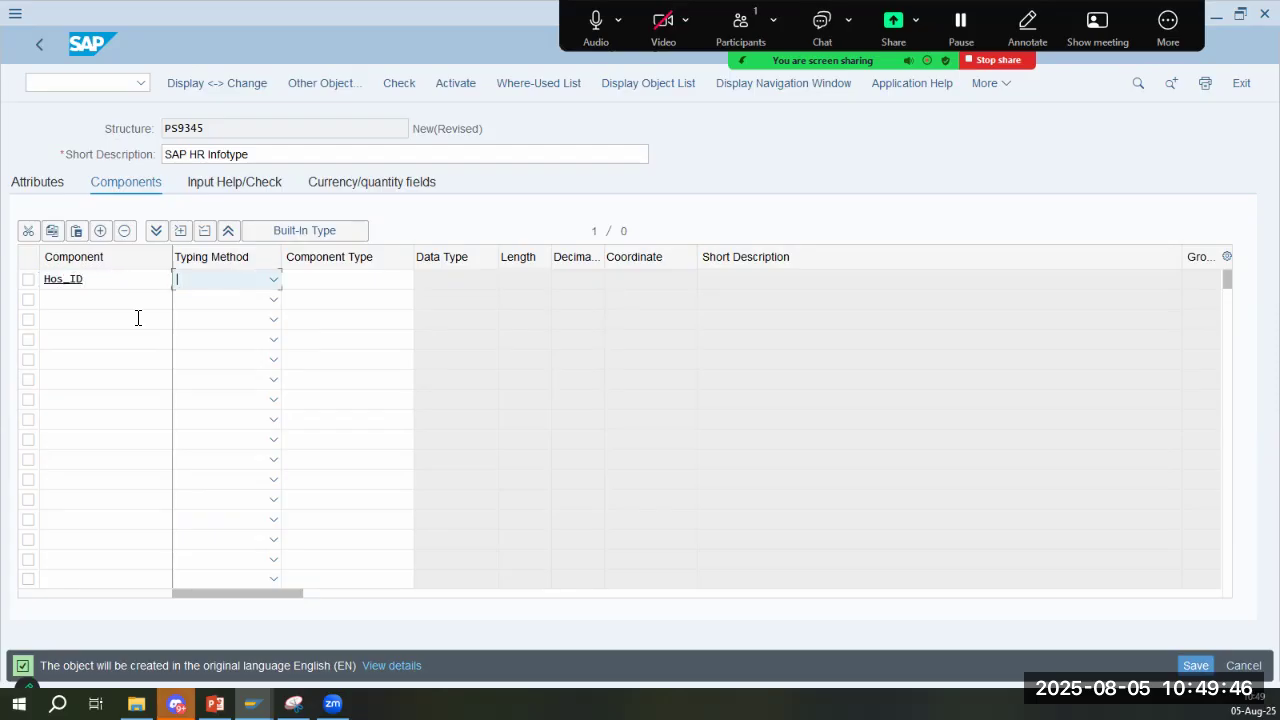
{"action": "left_click", "coordinate": [259, 279]}
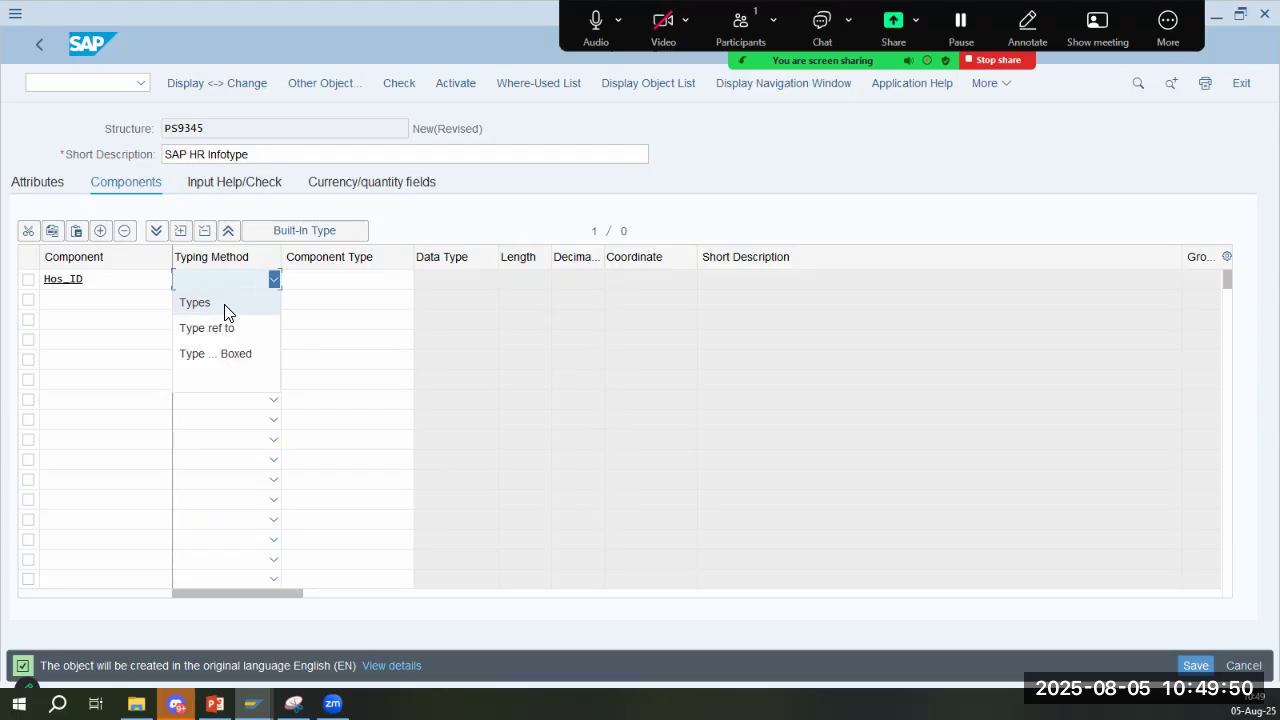
{"action": "left_click", "coordinate": [224, 306]}
- Recheck infotype 9345's required fields on slide 6 in PowerPoint and go back to the structure name PS9345 in SAP
{"action": "key", "text": "alt+Tab"}
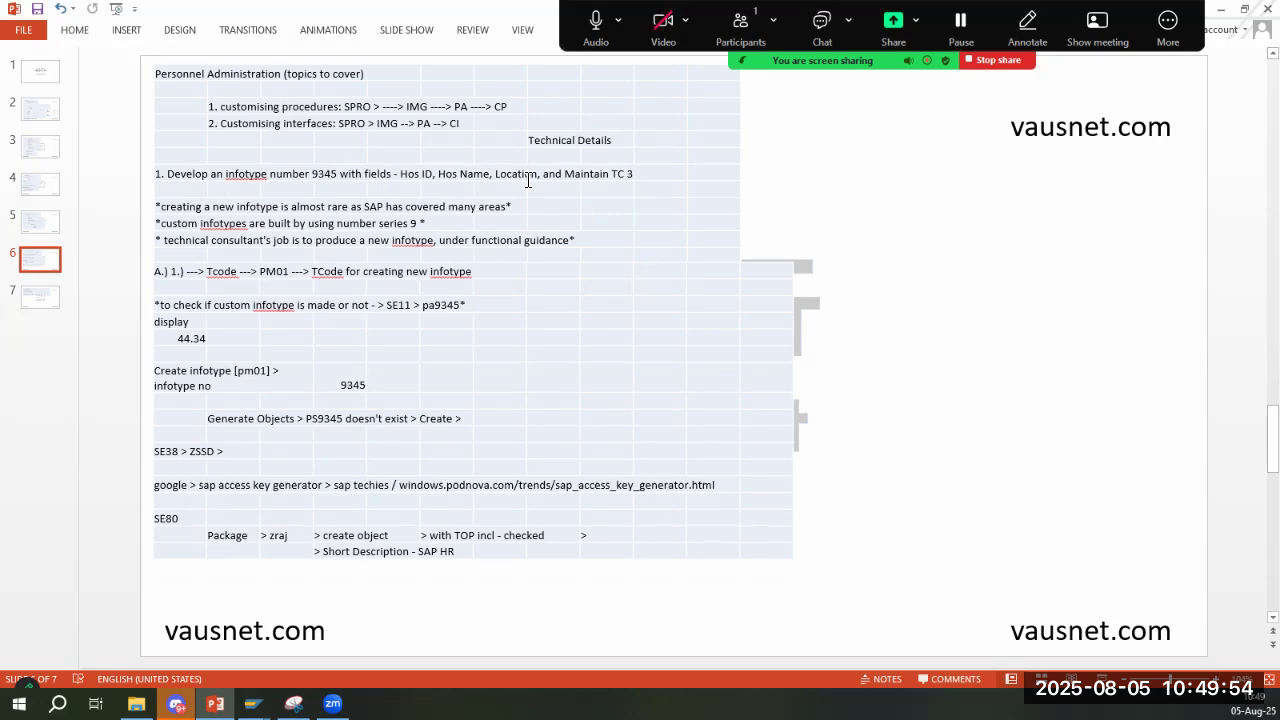
{"action": "key", "text": "alt+Tab"}
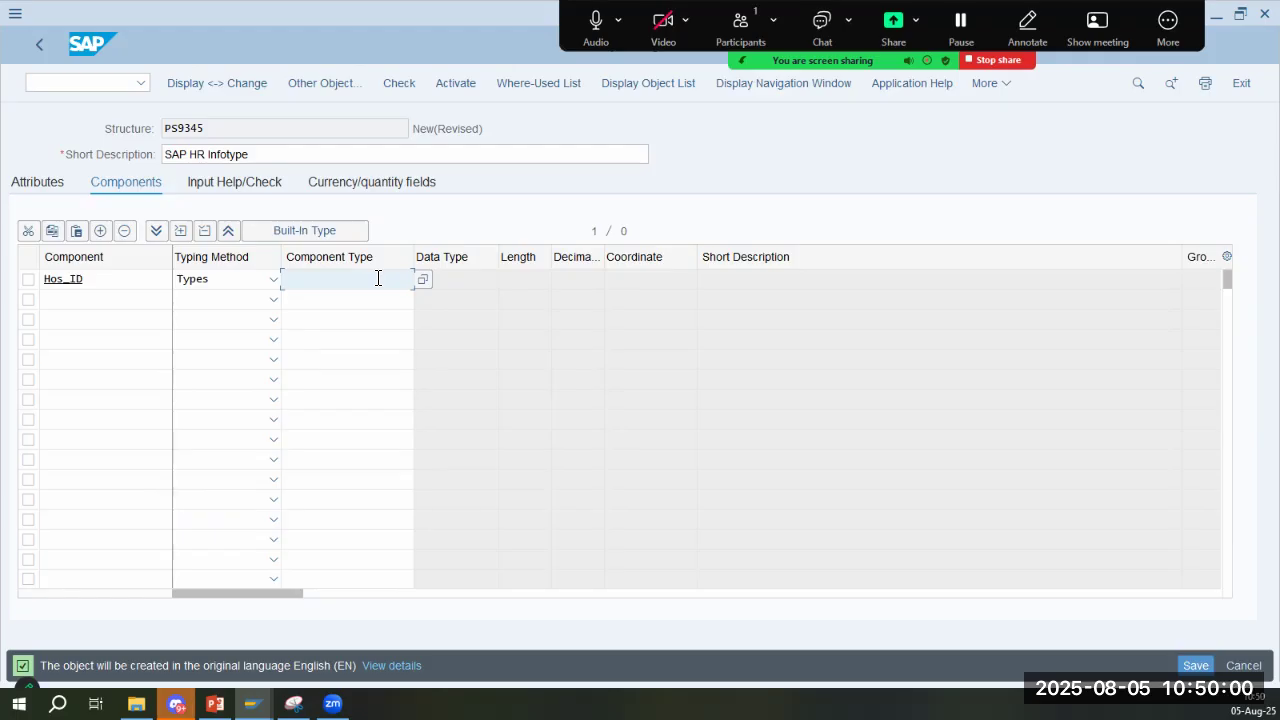
{"action": "left_click_drag", "start_coordinate": [220, 137], "coordinate": [160, 126]}
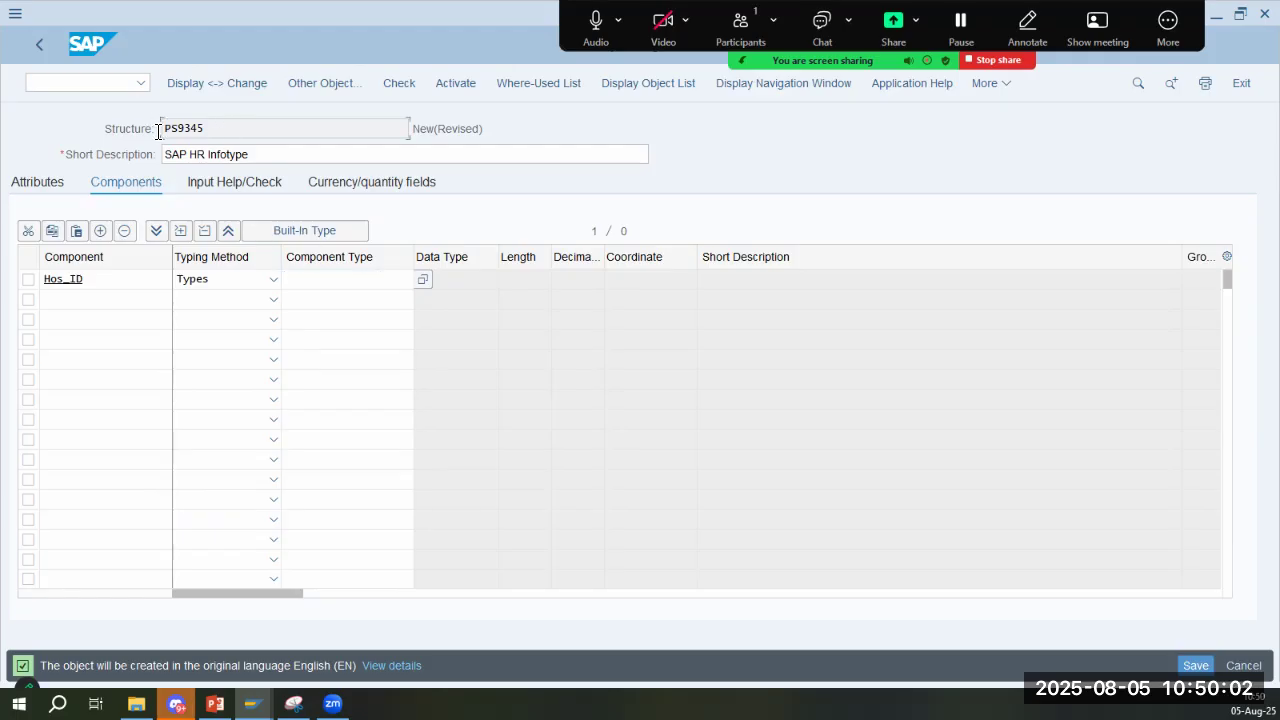
- Set the short description of structure PS9345 to "Infotype: House Addresses"
{"action": "left_click_drag", "start_coordinate": [263, 157], "coordinate": [47, 161]}
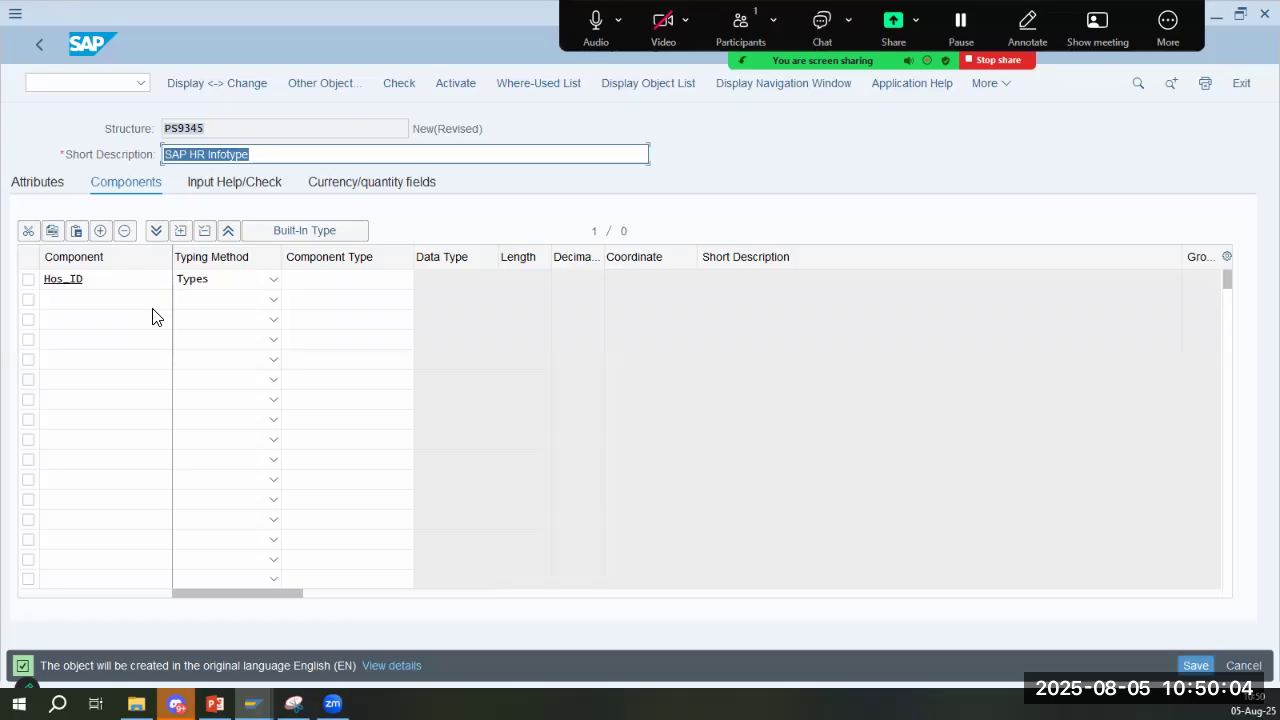
{"action": "type", "text": "HCM"}
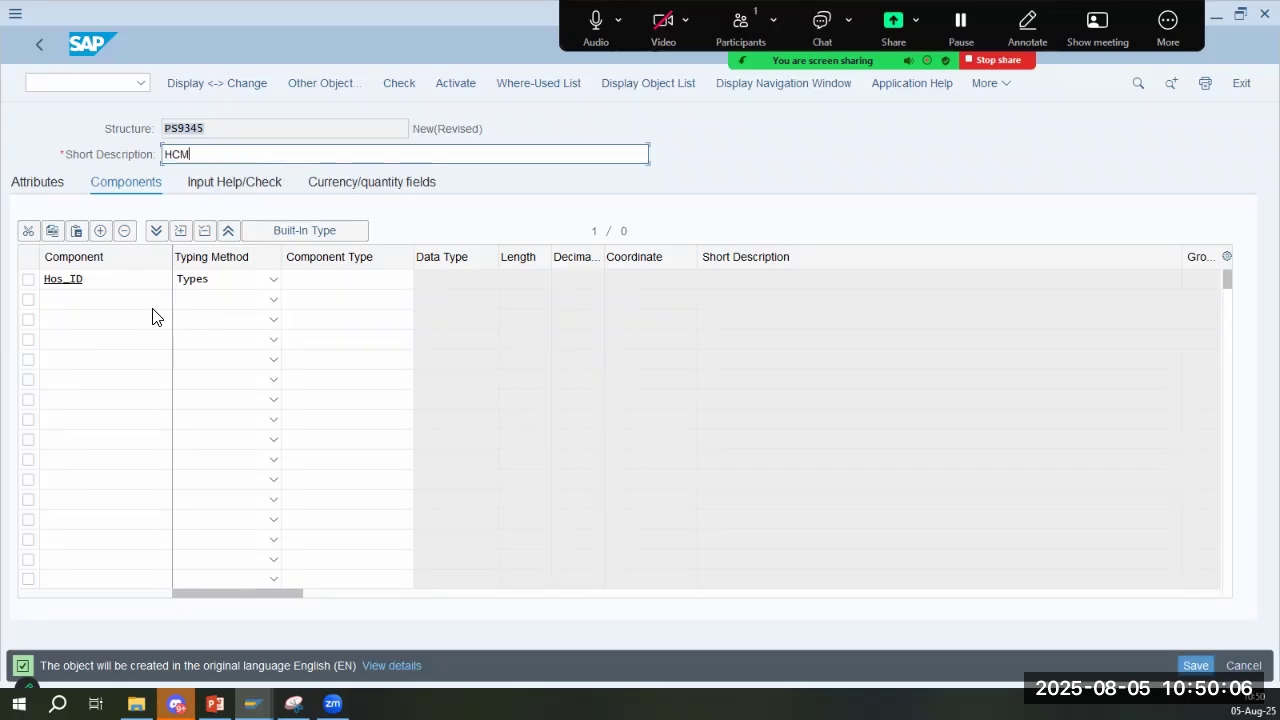
{"action": "key", "text": "BackSpace"}
{"action": "type", "text": "Infotype: Ho"}
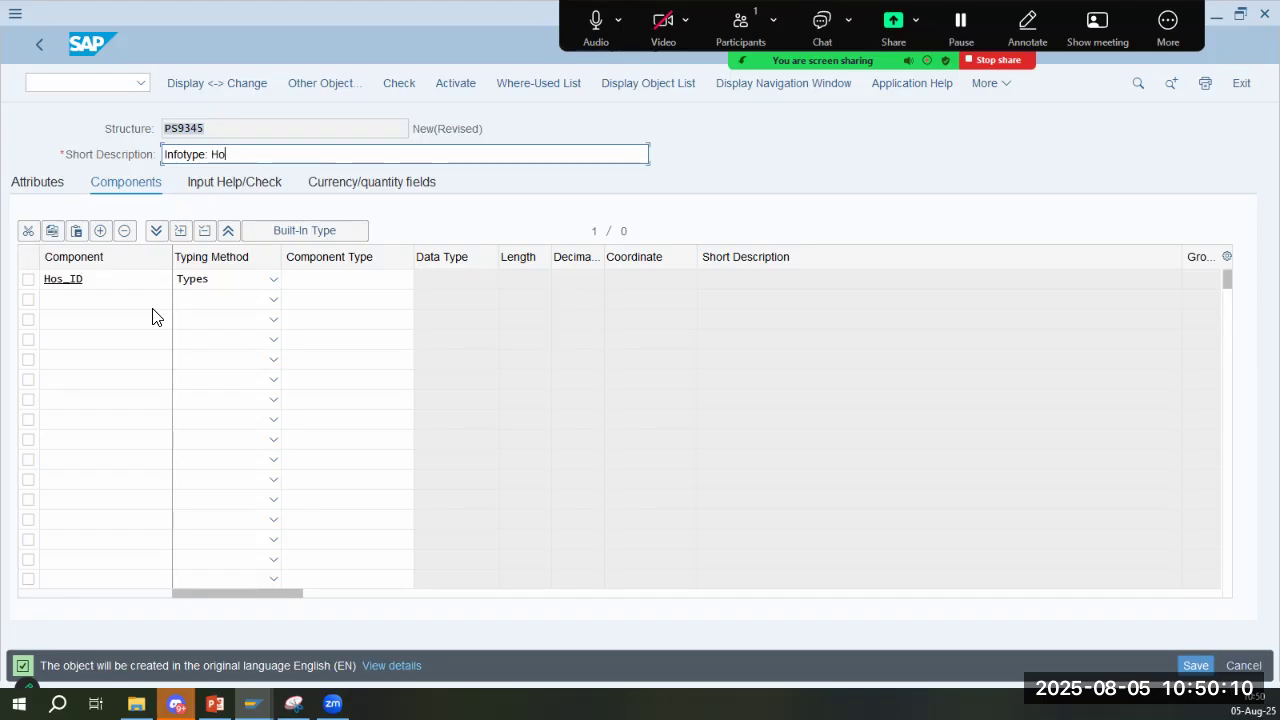
{"action": "type", "text": "use Addresses"}
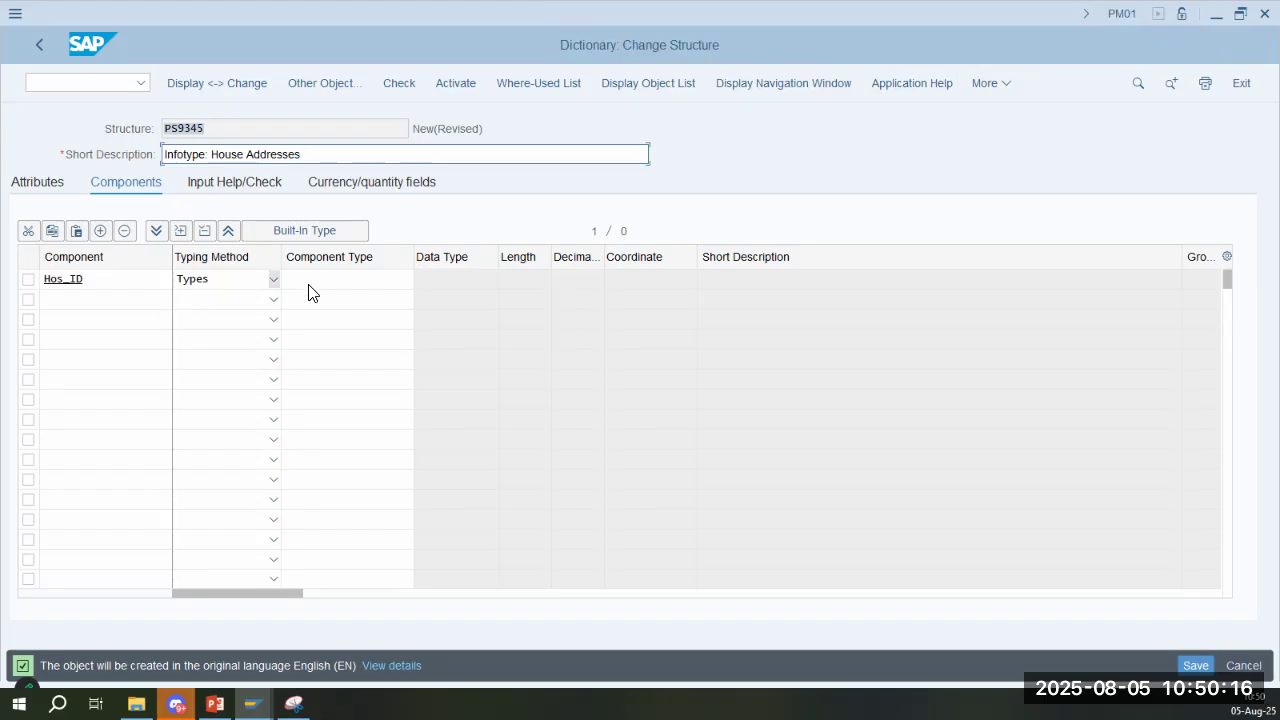
- Try the typing method Type ref to for the component Hos_ID
{"action": "left_click", "coordinate": [343, 280]}
{"action": "left_click", "coordinate": [143, 303]}
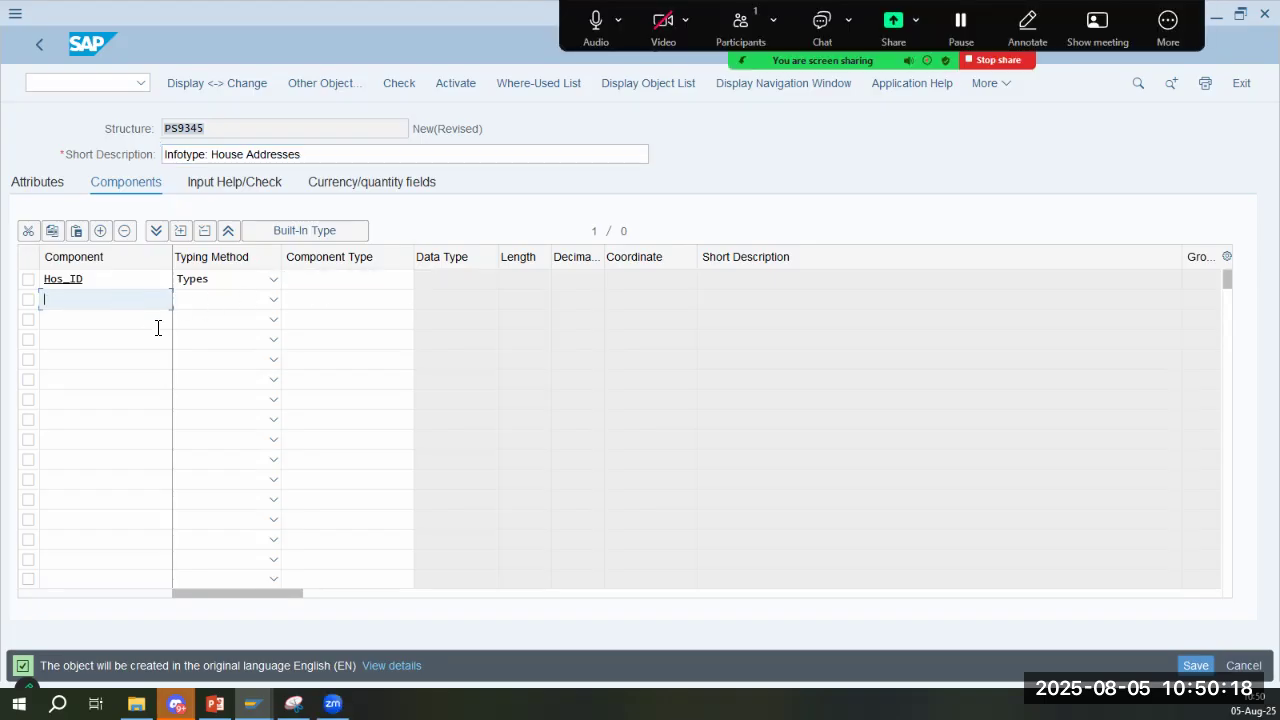
{"action": "left_click", "coordinate": [234, 280]}
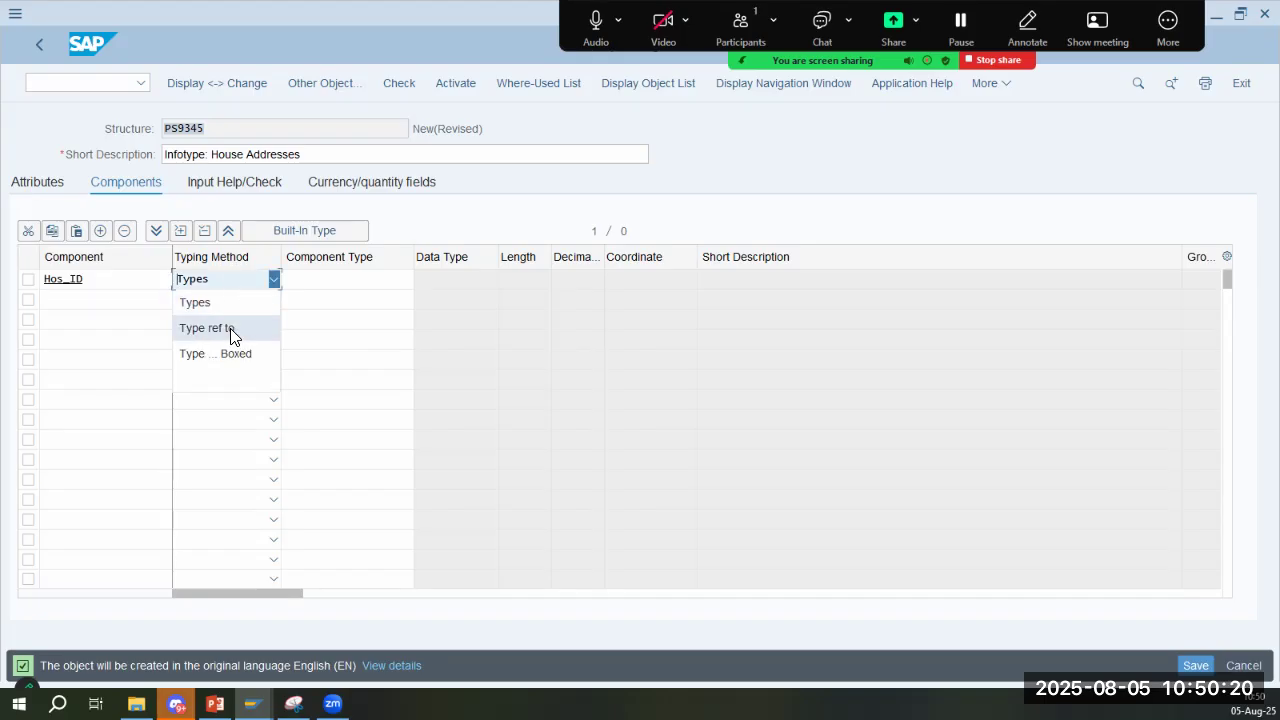
{"action": "left_click", "coordinate": [230, 330]}
- Check the field list on slide 6 in PowerPoint and add Hos_name as the second component in SAP
{"action": "left_click", "coordinate": [114, 303]}
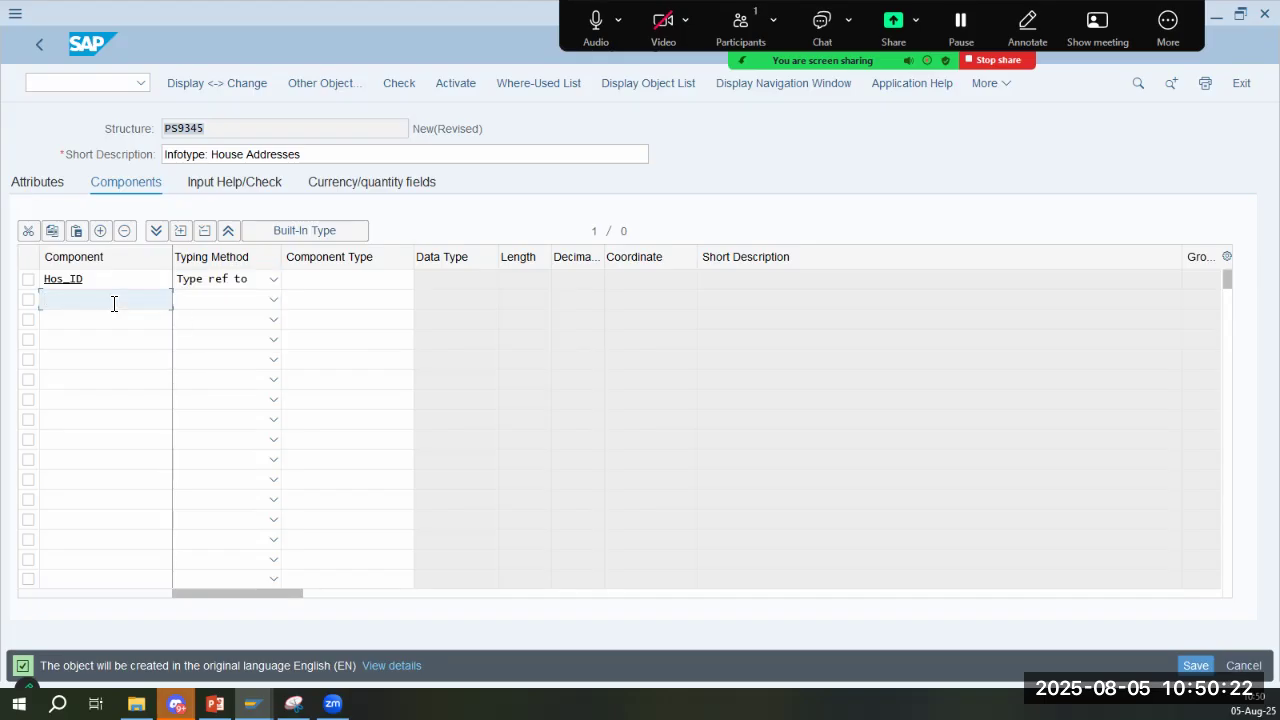
{"action": "key", "text": "alt+Tab"}
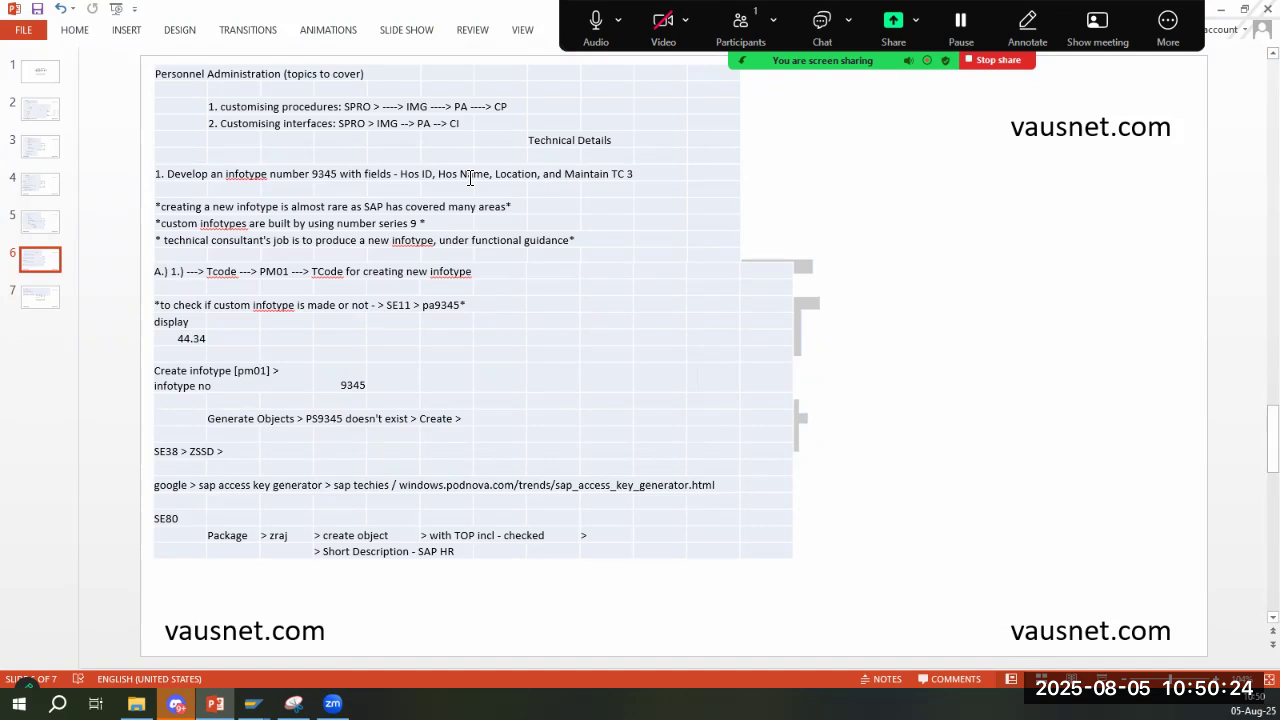
{"action": "key", "text": "alt+Tab"}
{"action": "type", "text": "Hos_name"}
{"action": "key", "text": "Tab"}
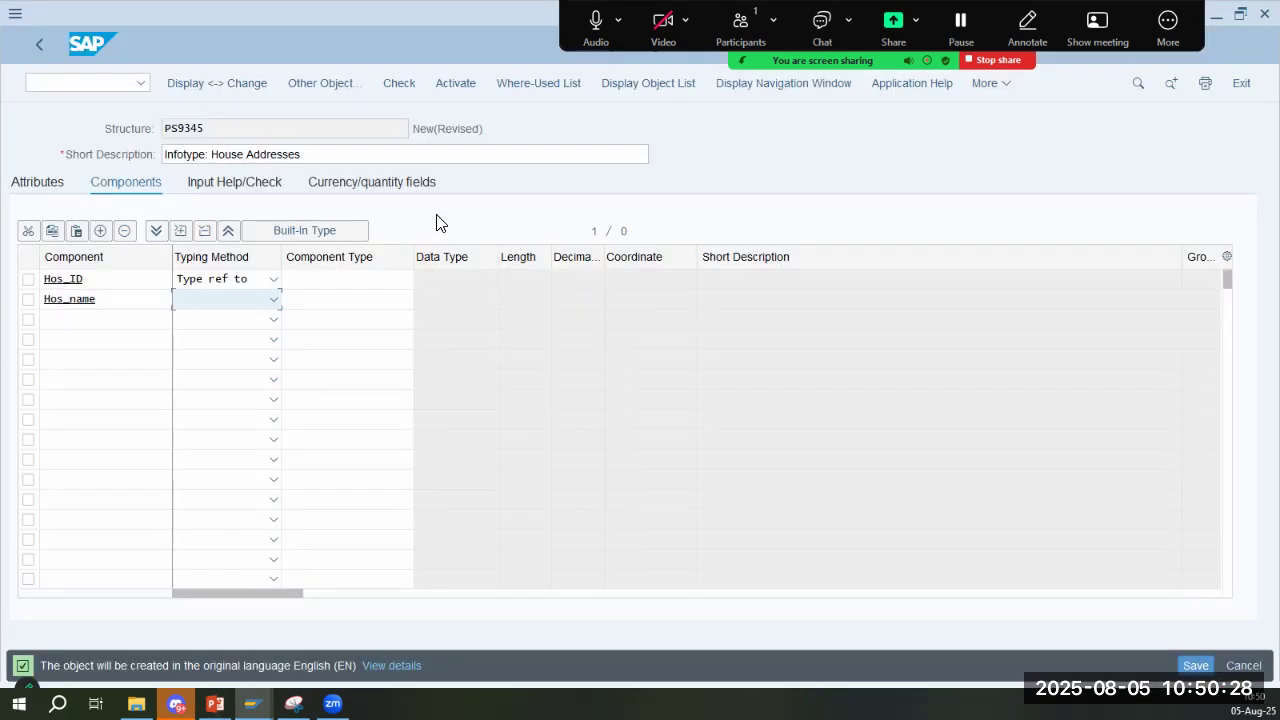
- Leave the typing methods of the components Hos_ID and Hos_name blank
{"action": "left_click", "coordinate": [227, 302]}
{"action": "left_click", "coordinate": [210, 345]}
{"action": "left_click", "coordinate": [108, 322]}
{"action": "left_click", "coordinate": [242, 285]}
{"action": "left_click", "coordinate": [223, 377]}
{"action": "left_click", "coordinate": [224, 303]}
{"action": "left_click", "coordinate": [225, 397]}
- Add the third component, Location, to structure PS9345, consulting slide 6 in PowerPoint for the required fields
{"action": "left_click", "coordinate": [90, 318]}
{"action": "key", "text": "alt+Tab"}
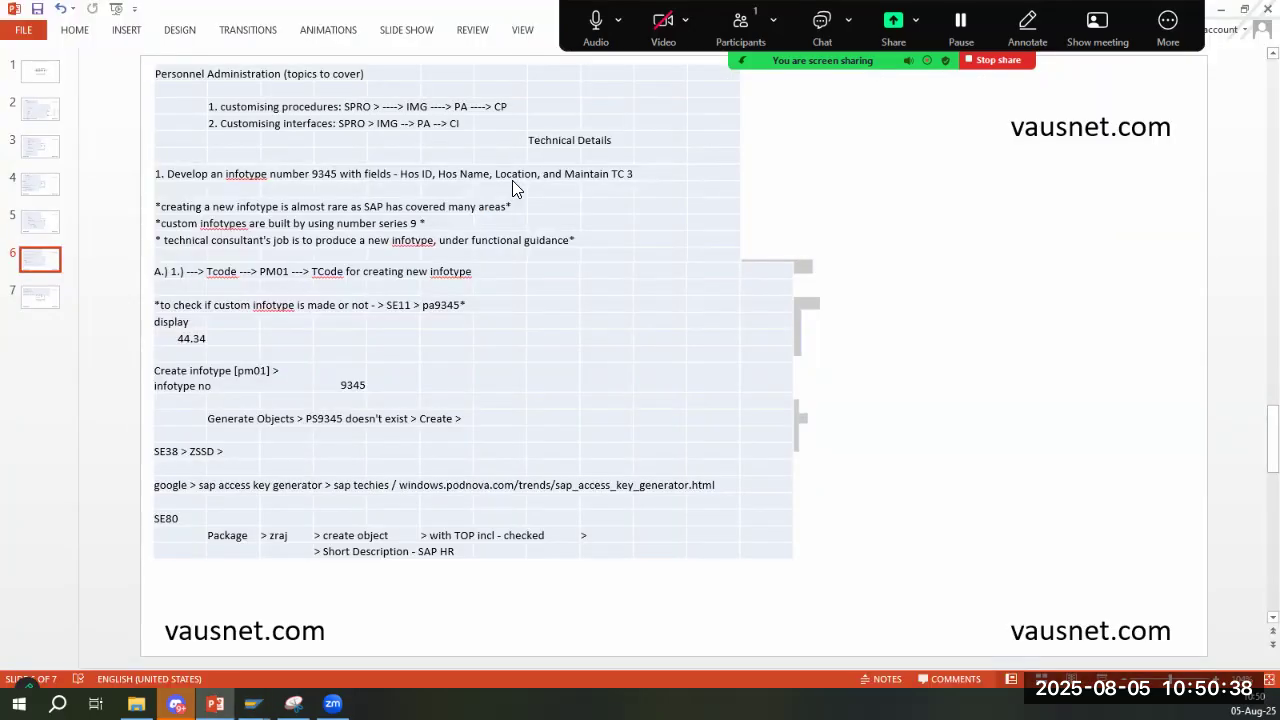
{"action": "key", "text": "alt+Tab"}
{"action": "type", "text": "Location"}
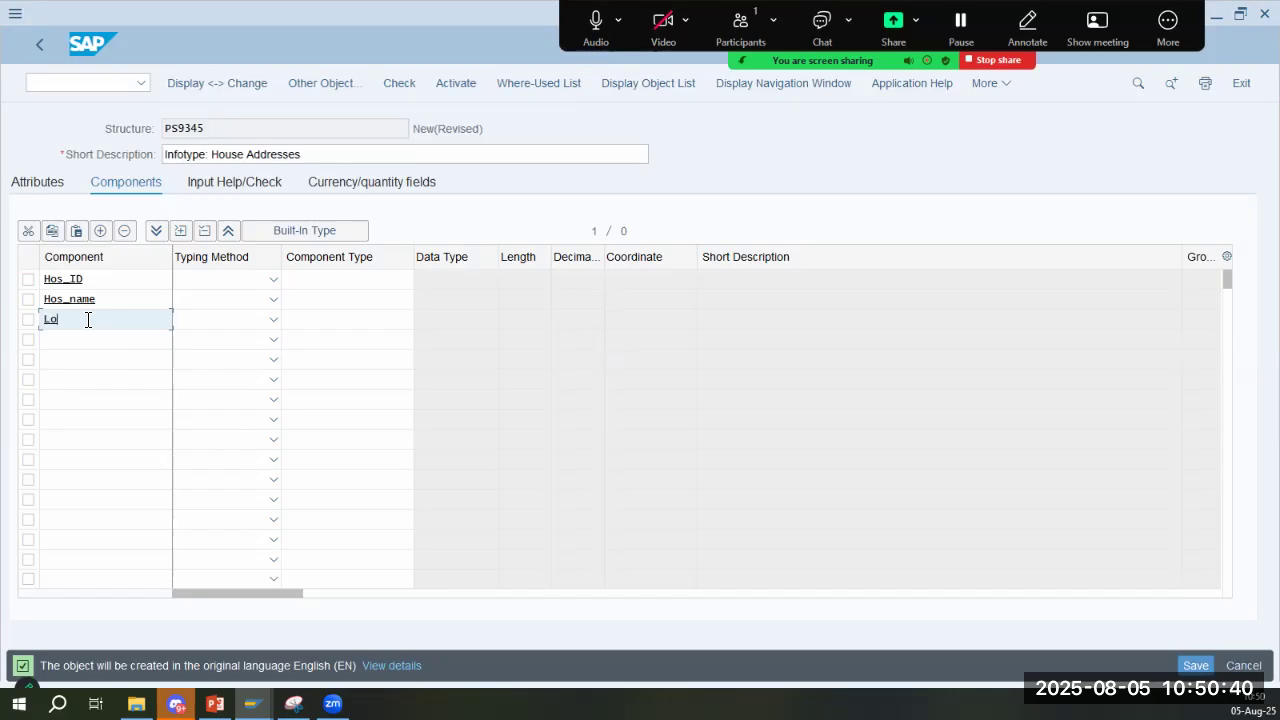
{"action": "key", "text": "Tab"}
{"action": "key", "text": "alt+Tab"}
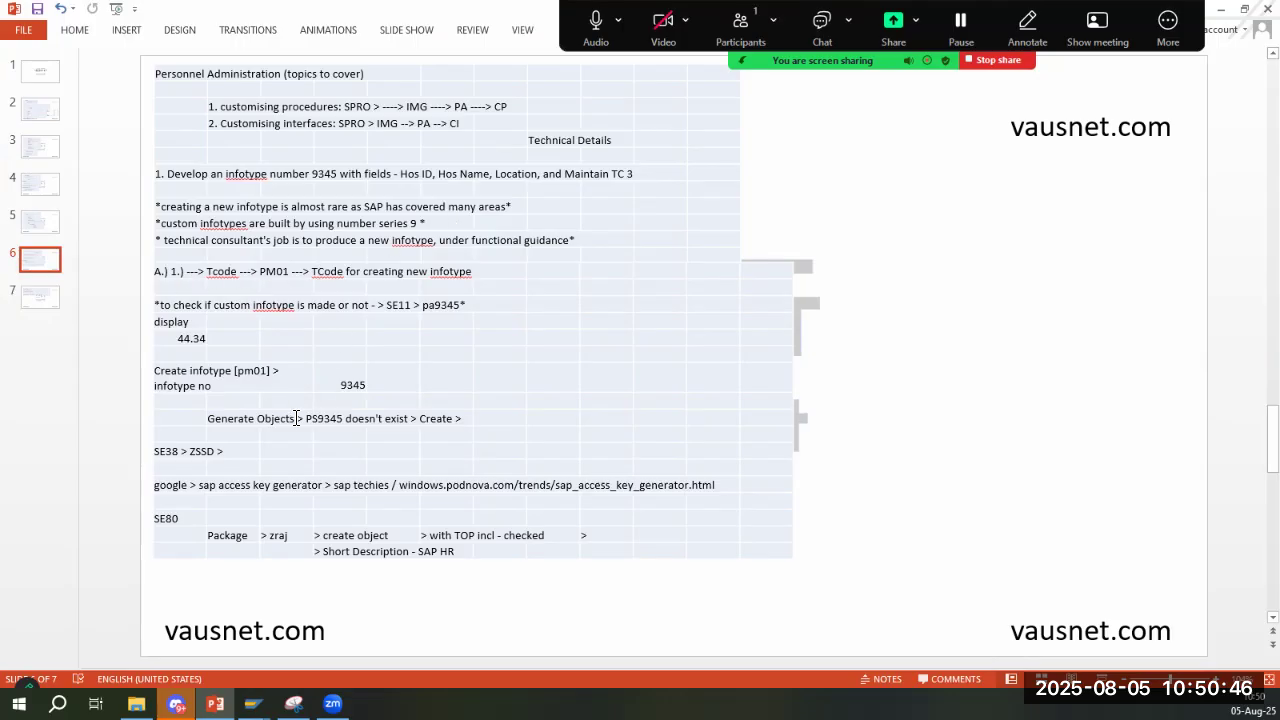
{"action": "key", "text": "alt+Tab"}
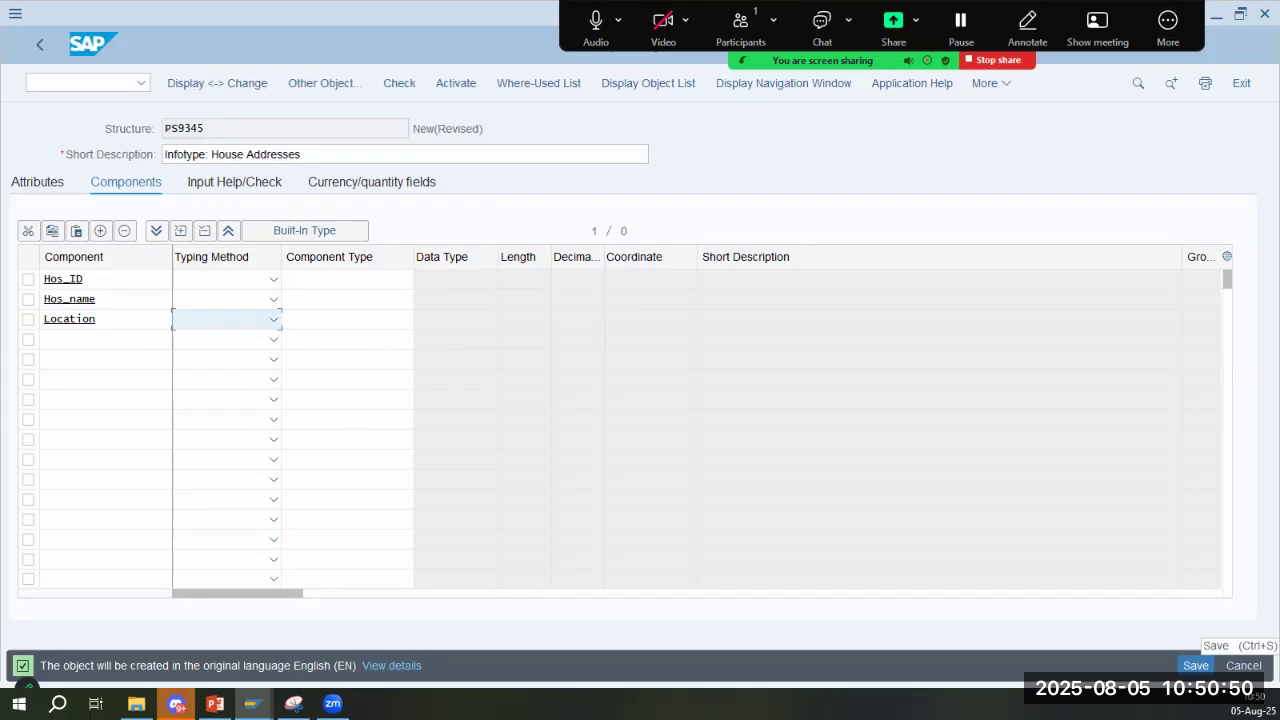
- Start saving structure PS9345 and continue to its object directory entry
{"action": "key", "text": "Return"}
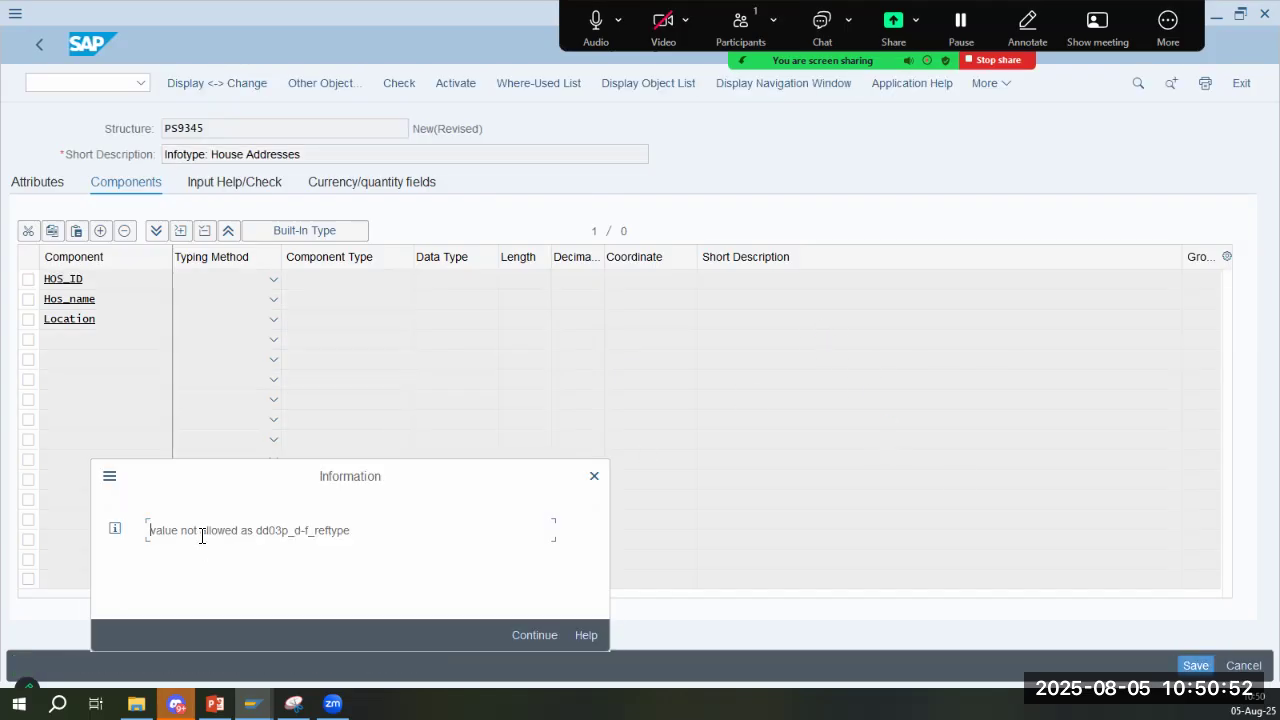
{"action": "left_click_drag", "start_coordinate": [266, 534], "coordinate": [368, 536]}
{"action": "left_click", "coordinate": [316, 300]}
{"action": "key", "text": "Return"}
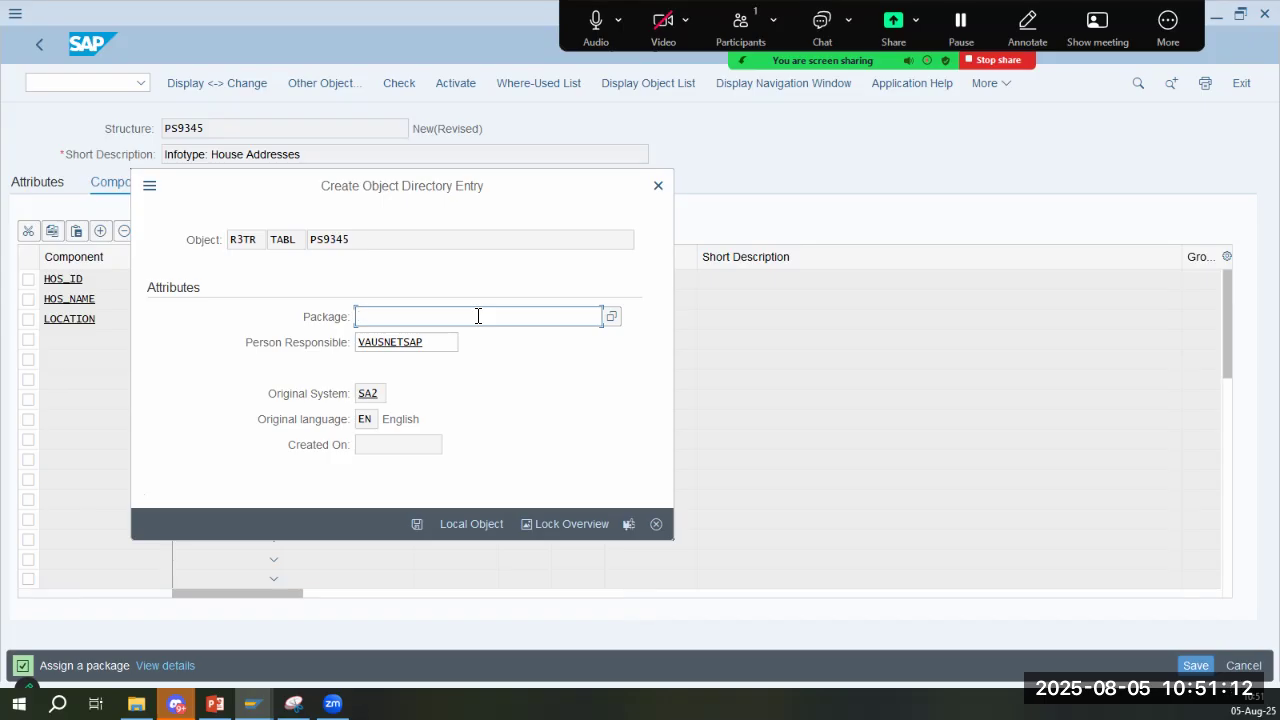
- Try the package $TEMP for structure PS9345, and save it as a local object instead
{"action": "type", "text": "$temp"}
{"action": "key", "text": "Return"}
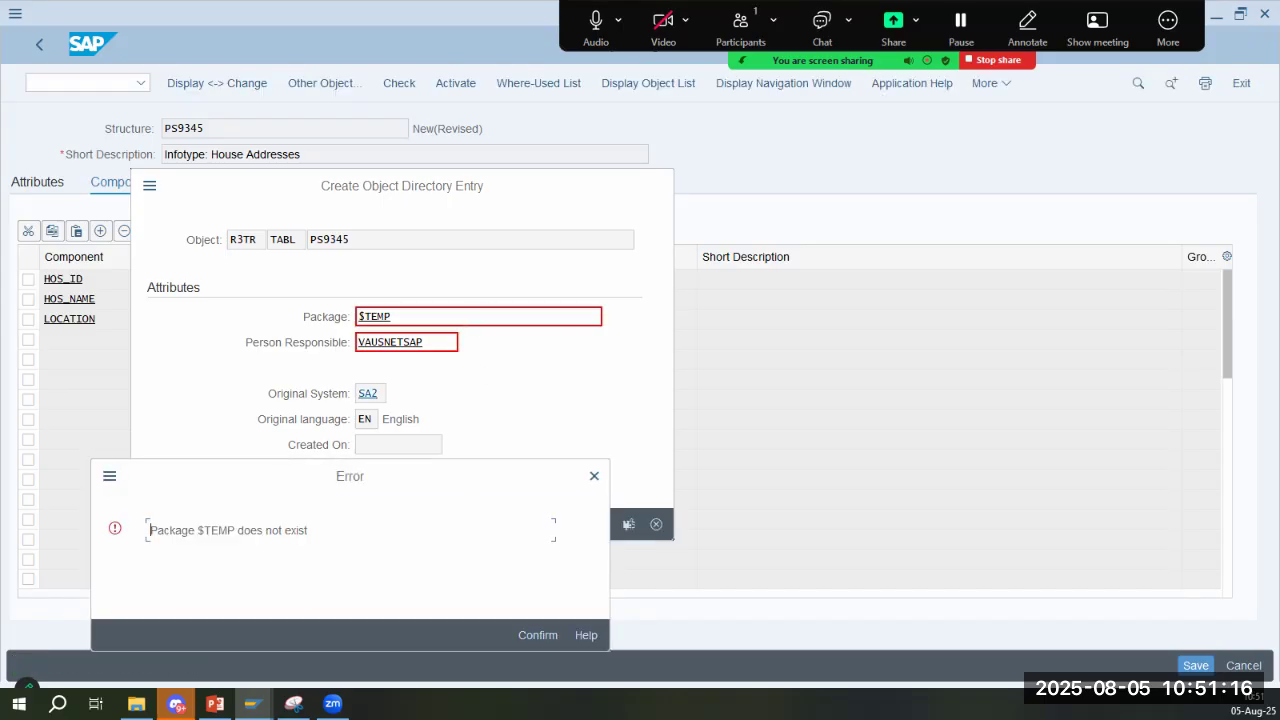
{"action": "key", "text": "Return"}
{"action": "left_click", "coordinate": [486, 530]}
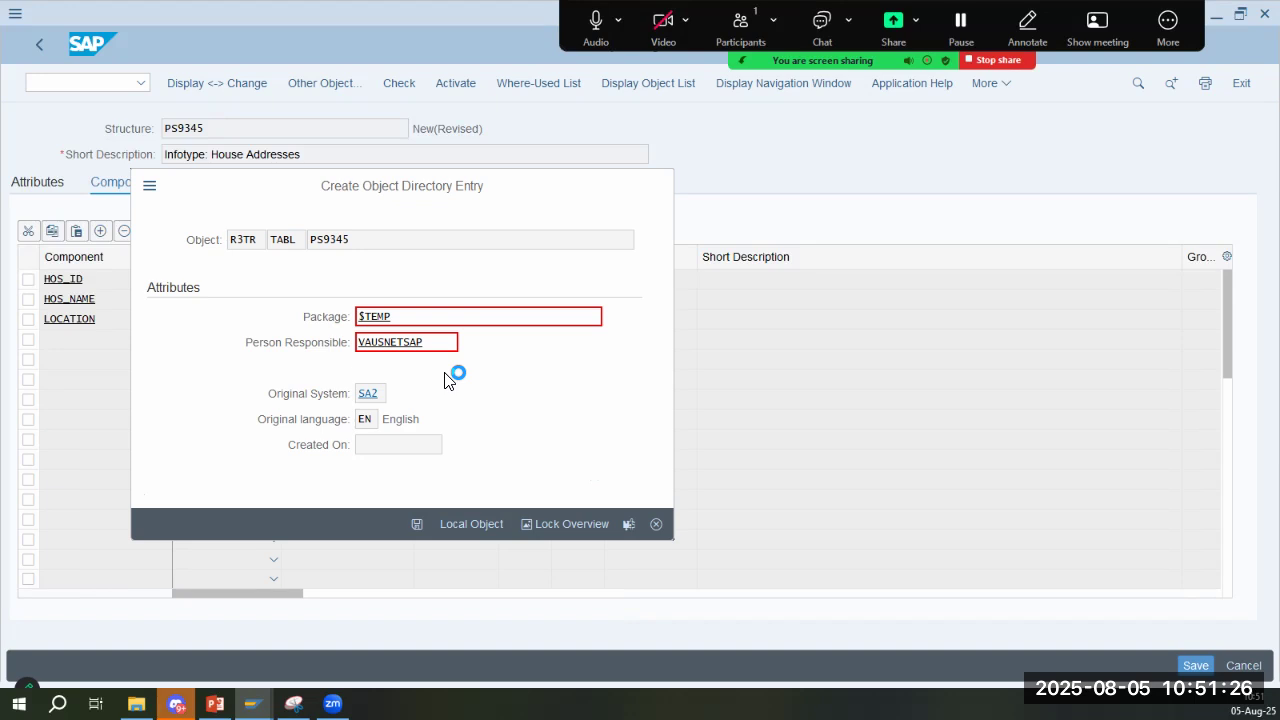
- Check slide 6 in PowerPoint for the next transaction, and open SE38 in a new SAP session
{"action": "key", "text": "alt+Tab"}
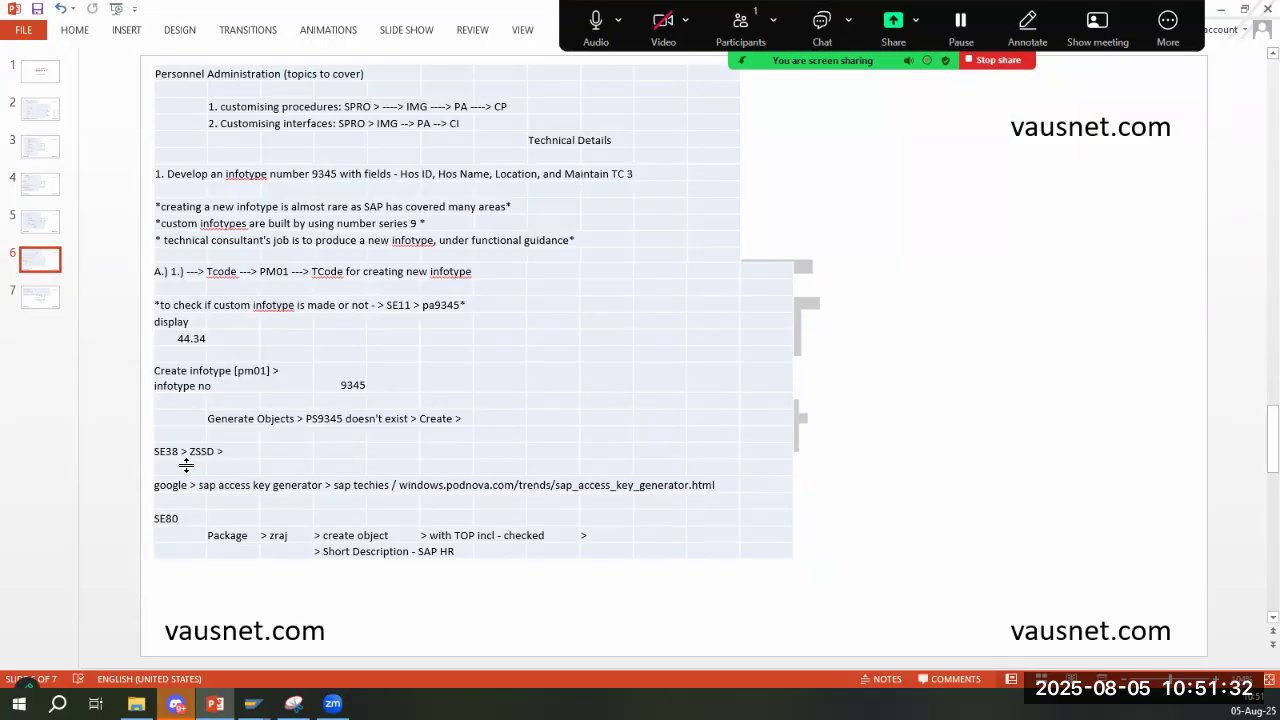
{"action": "key", "text": "alt+Tab"}
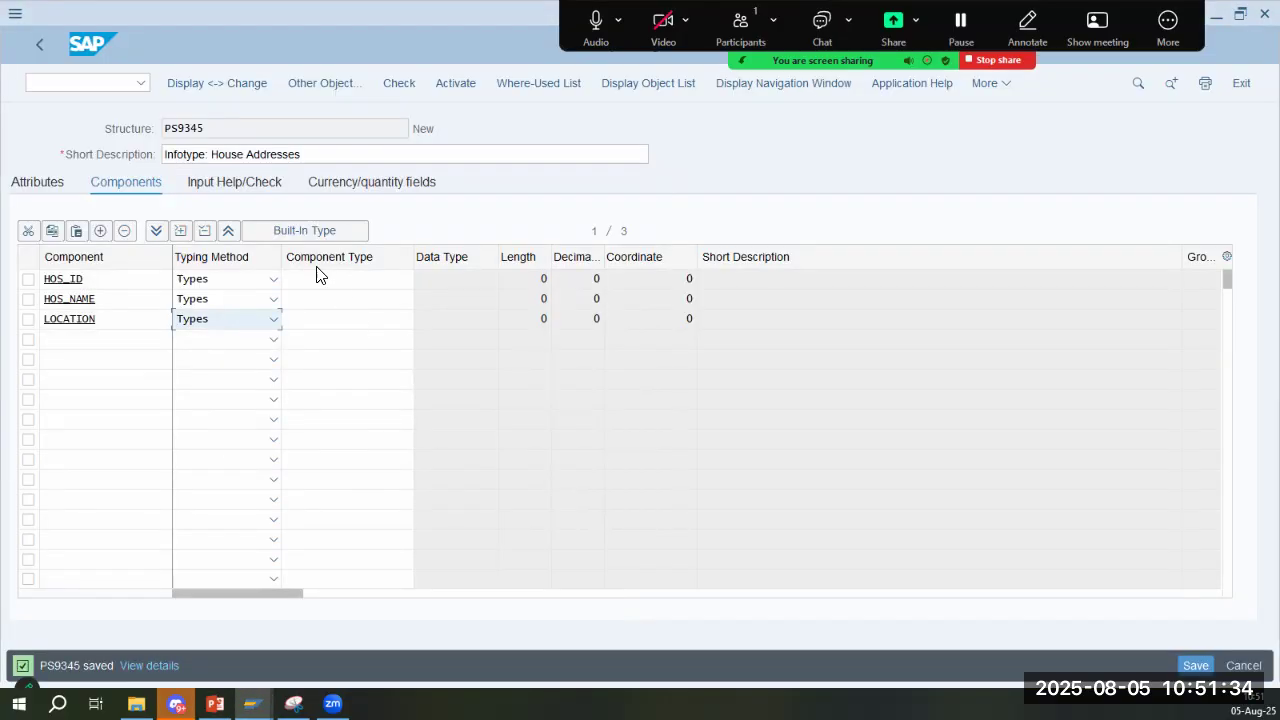
{"action": "left_click", "coordinate": [92, 84]}
{"action": "type", "text": "/o se"}
{"action": "key", "text": "alt+Tab"}
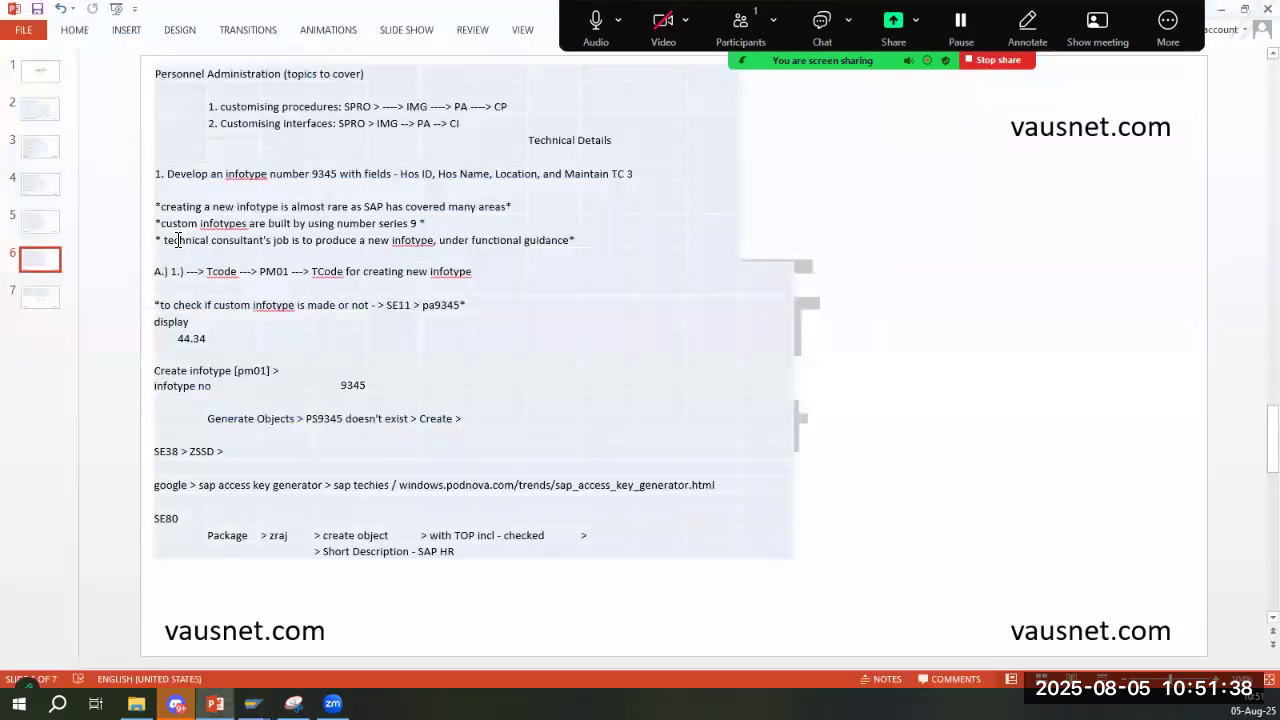
{"action": "key", "text": "alt+Tab"}
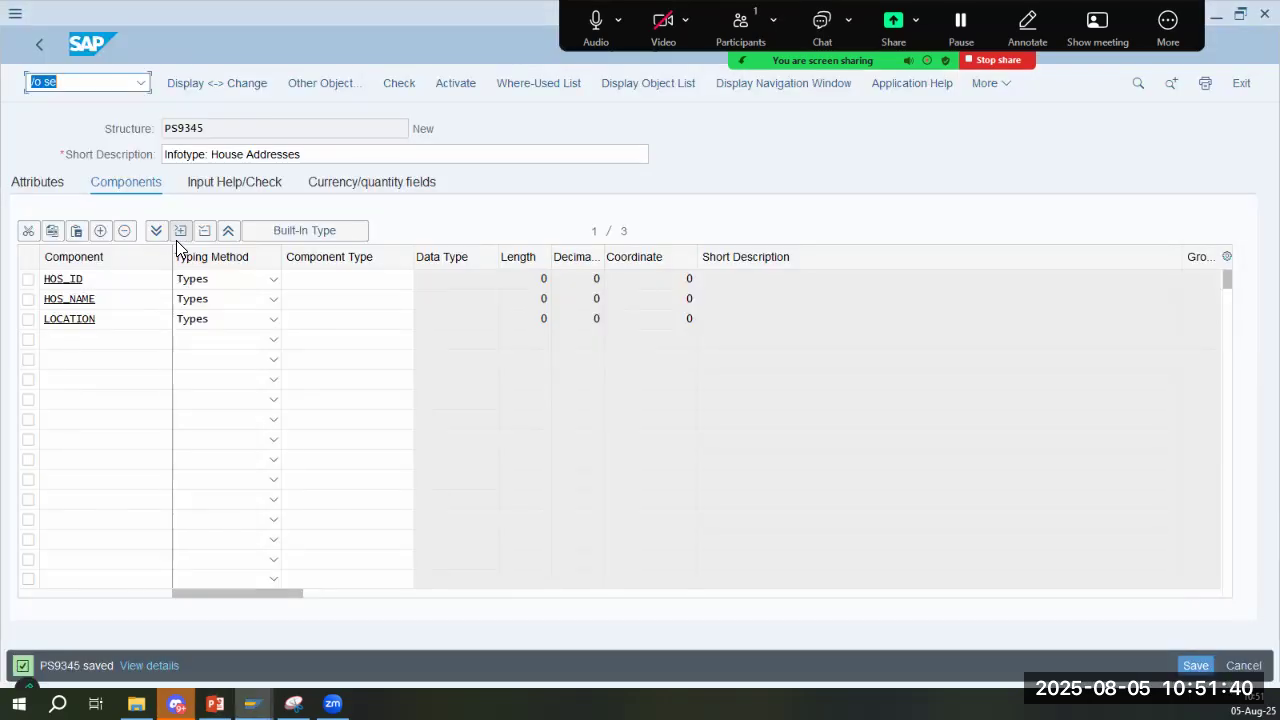
{"action": "key", "text": "Right"}
{"action": "type", "text": "38"}
{"action": "key", "text": "Return"}
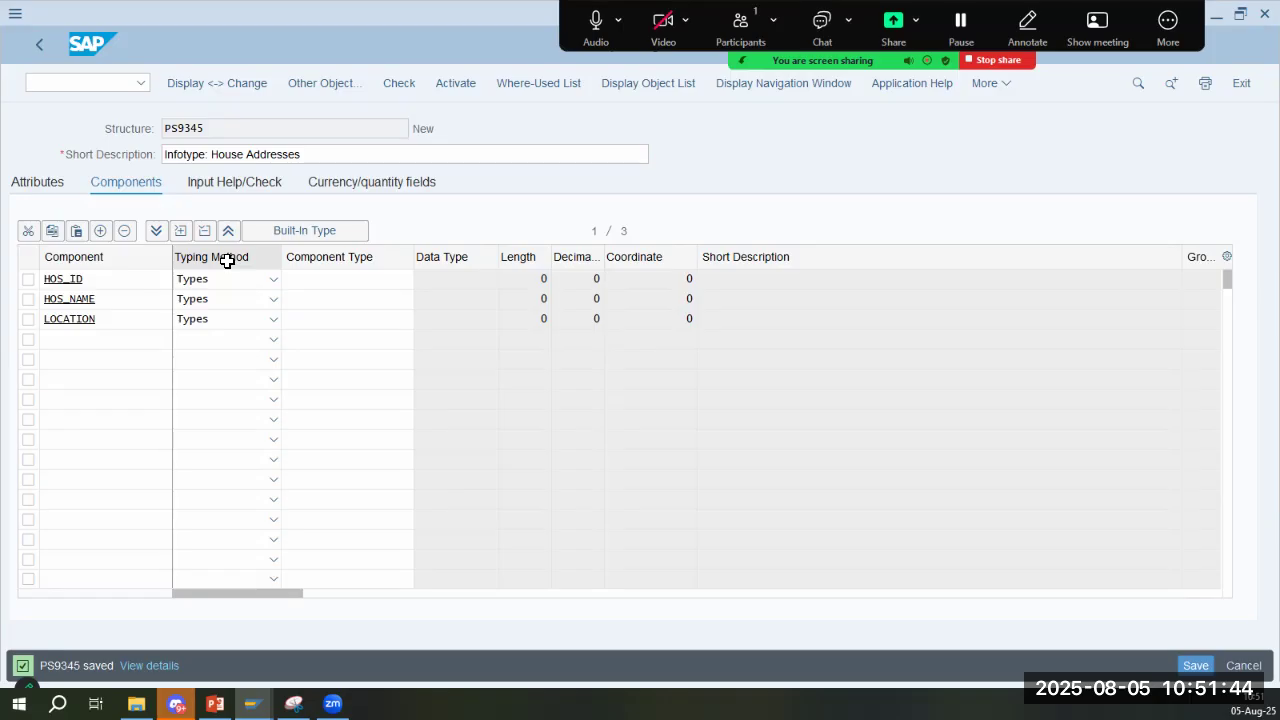
{"action": "key", "text": "alt+Tab"}
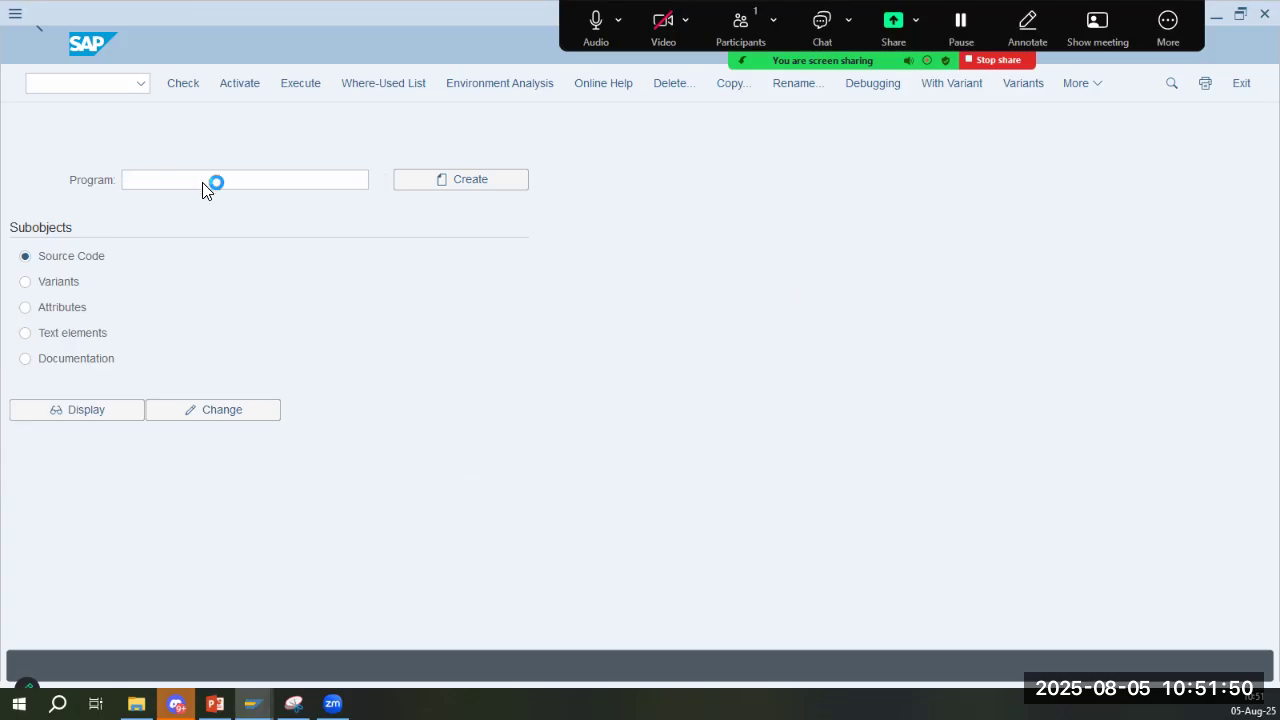
- Enter zssd as the program name in the ABAP Editor with Source Code as the subobject
{"action": "type", "text": "zssd"}
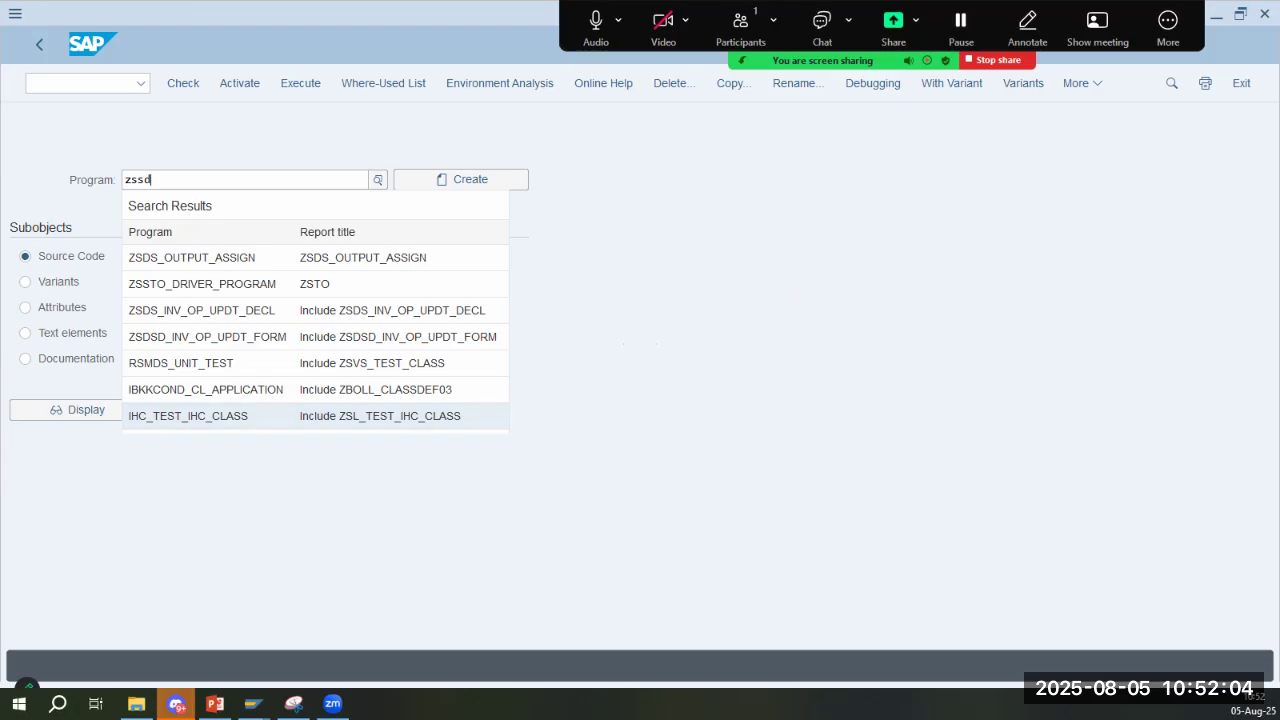
{"action": "left_click", "coordinate": [352, 458]}
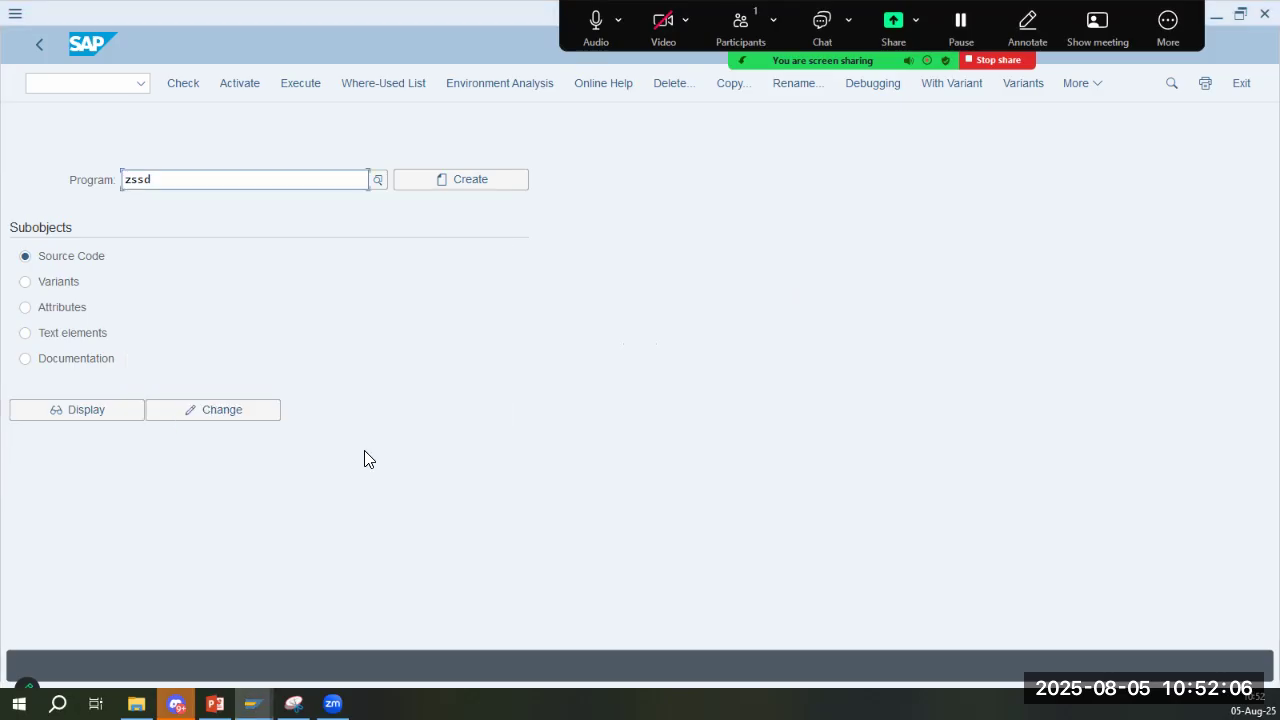
- Recheck the steps on slide 6 in PowerPoint and open transaction SE80 in place of the SE38 session in SAP
{"action": "key", "text": "alt+Tab"}
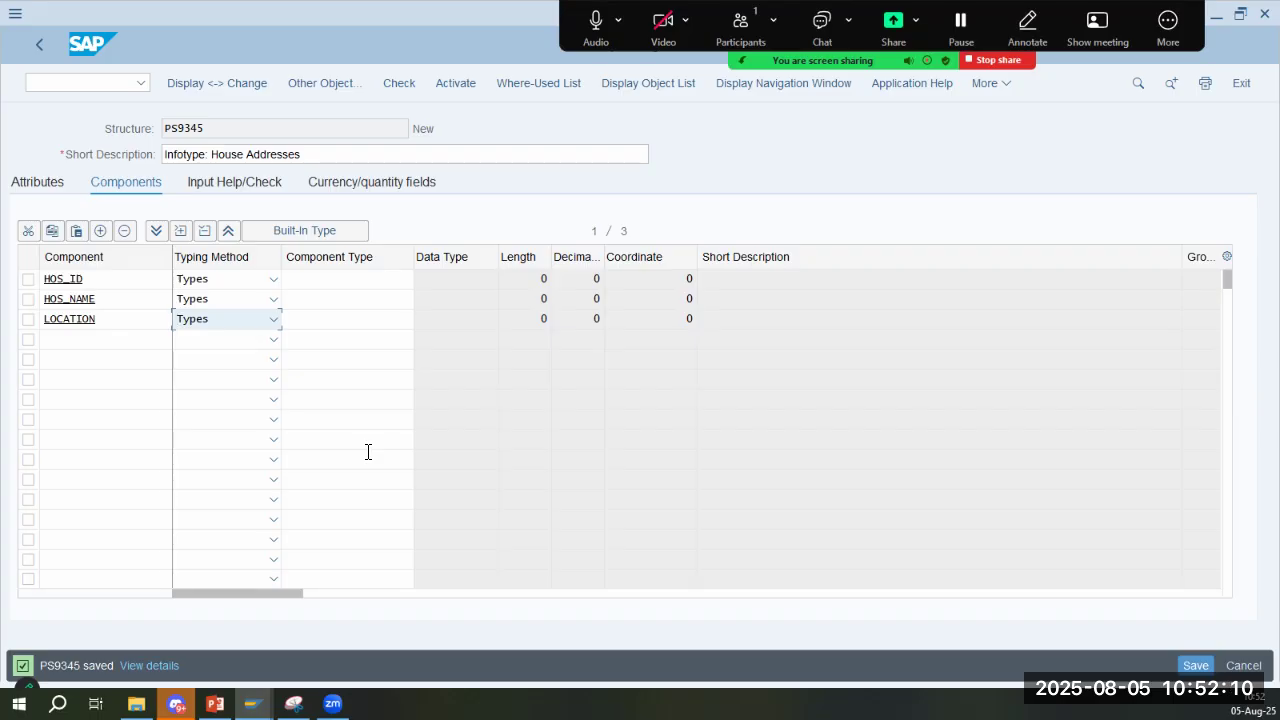
{"action": "key", "text": "alt+Tab"}
{"action": "key", "text": "alt+Tab"}
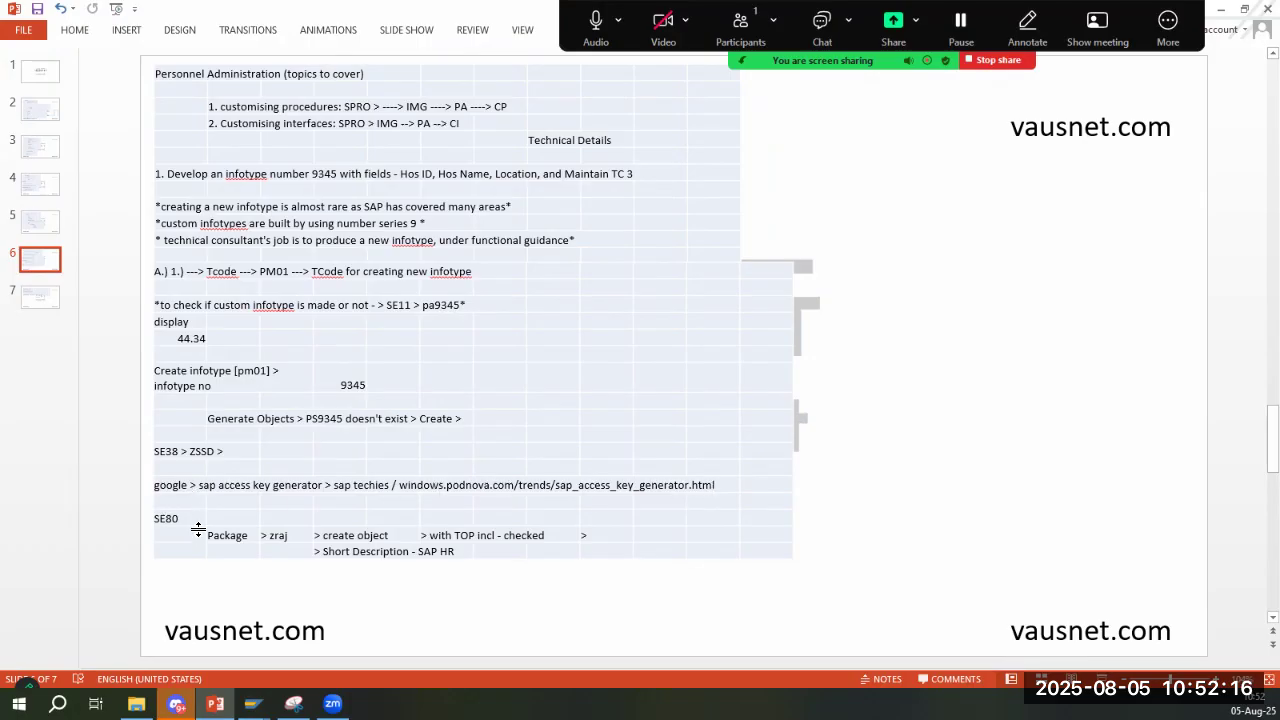
{"action": "key", "text": "alt+Tab"}
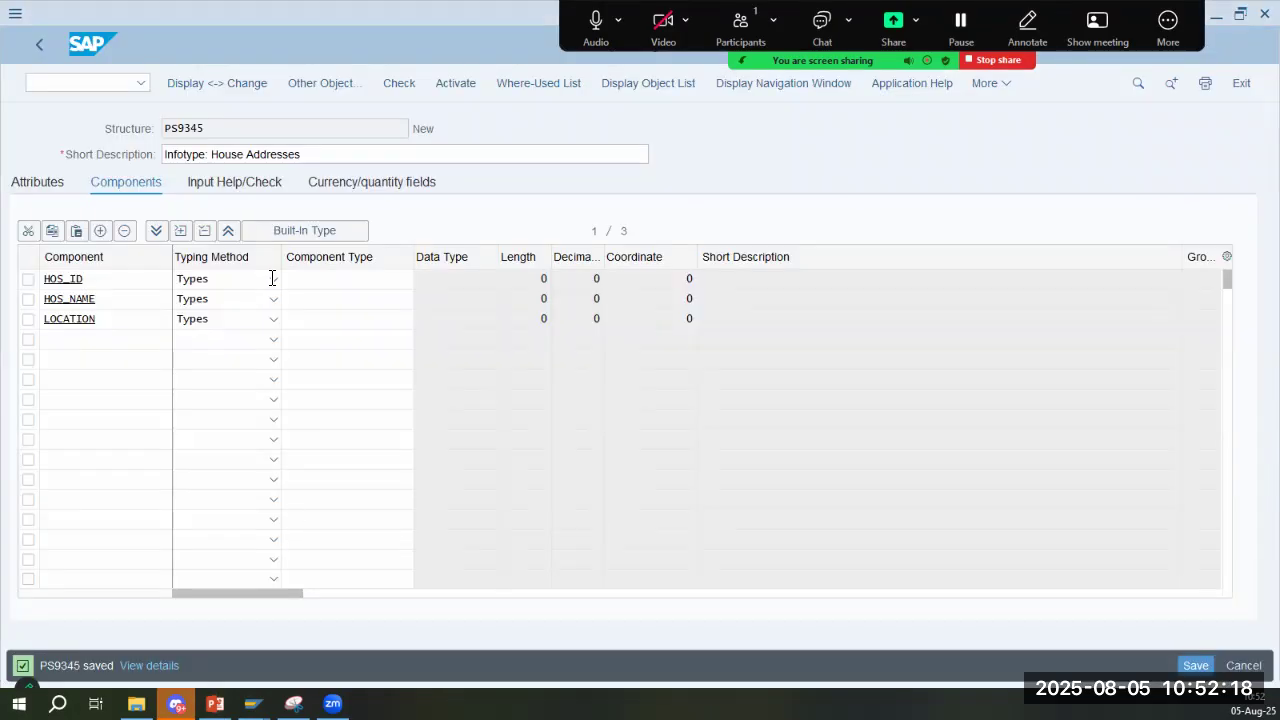
{"action": "key", "text": "alt+Tab"}
{"action": "left_click", "coordinate": [104, 86]}
{"action": "type", "text": "/NSE38"}
{"action": "key", "text": "Return"}
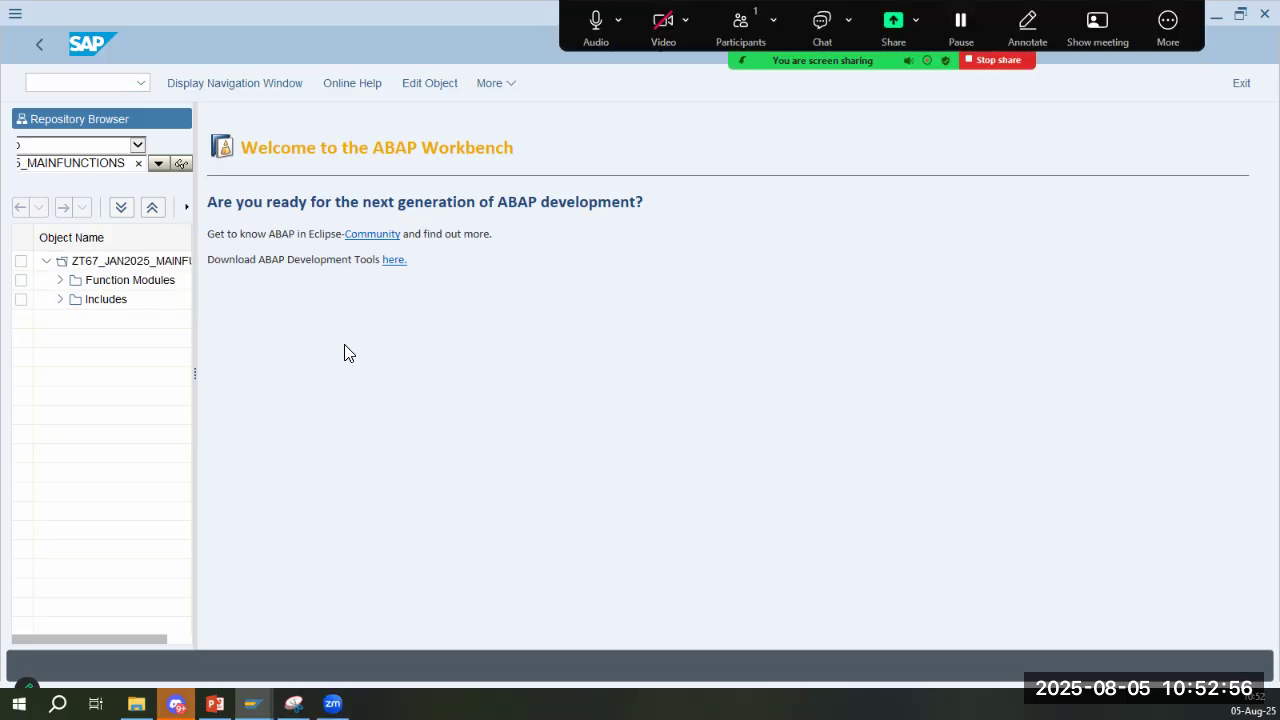
- Review slide 6's SE80 package and object creation notes in PowerPoint, and widen SAP's Repository Browser to read its object selection
{"action": "key", "text": "alt+Tab"}
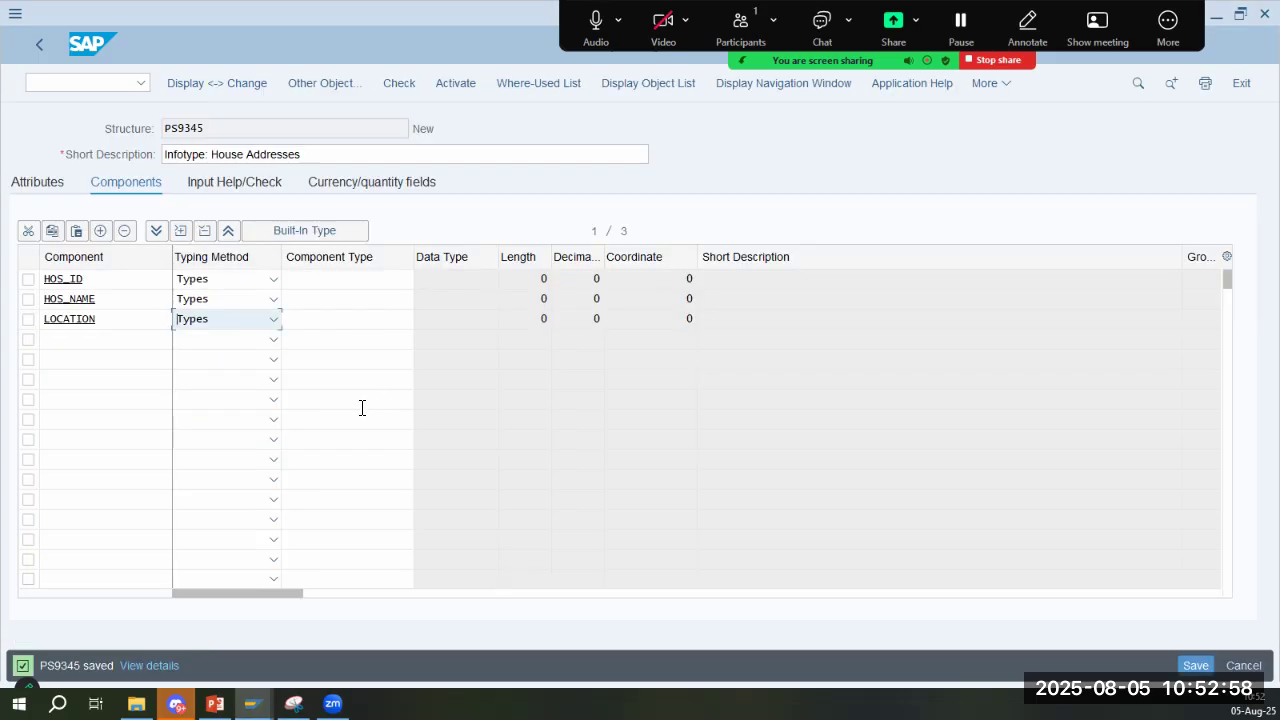
{"action": "key", "text": "alt+Tab"}
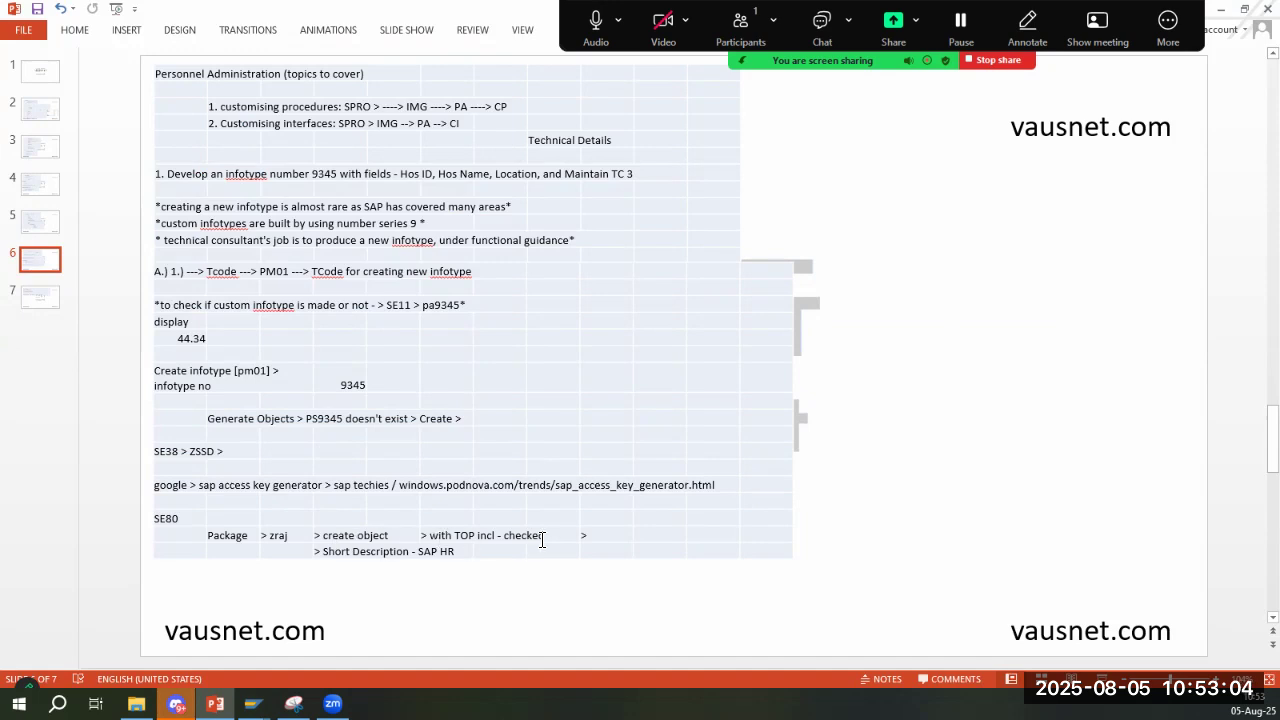
{"action": "key", "text": "alt+Tab"}
{"action": "key", "text": "alt+Tab"}
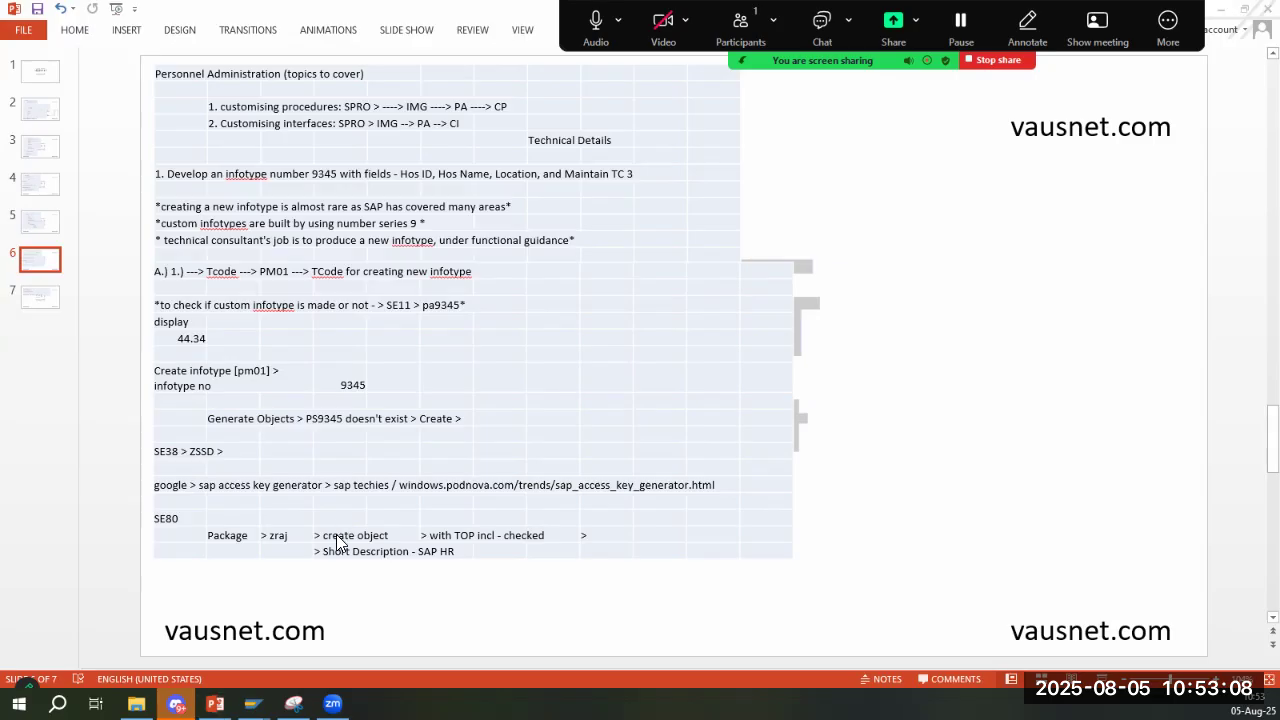
{"action": "key", "text": "alt+Tab"}
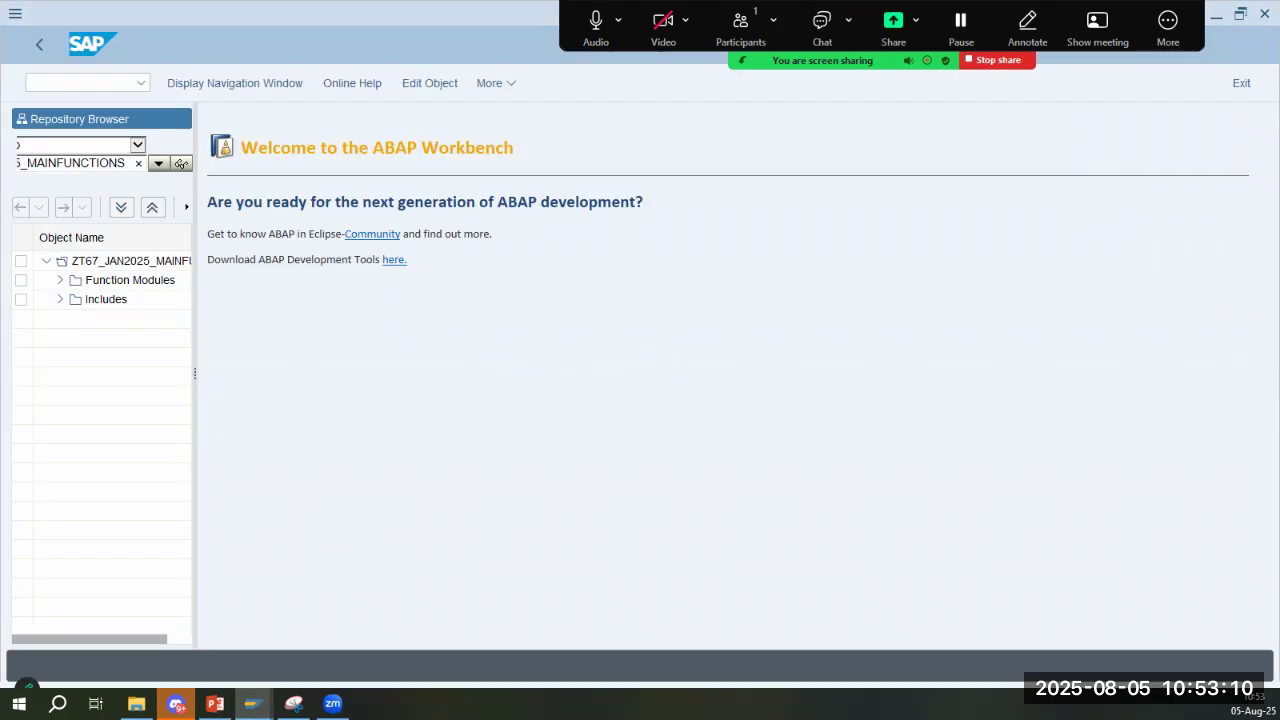
{"action": "left_click_drag", "start_coordinate": [197, 386], "coordinate": [287, 387]}
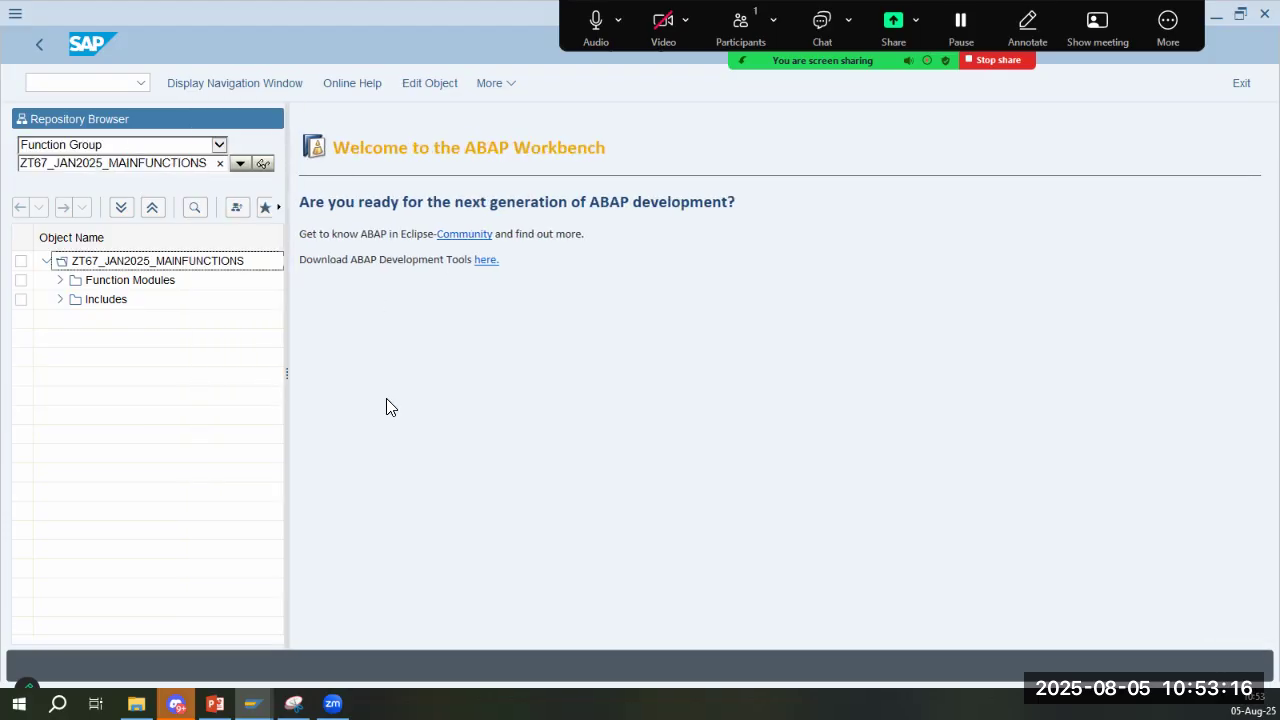
{"action": "key", "text": "alt+Tab"}
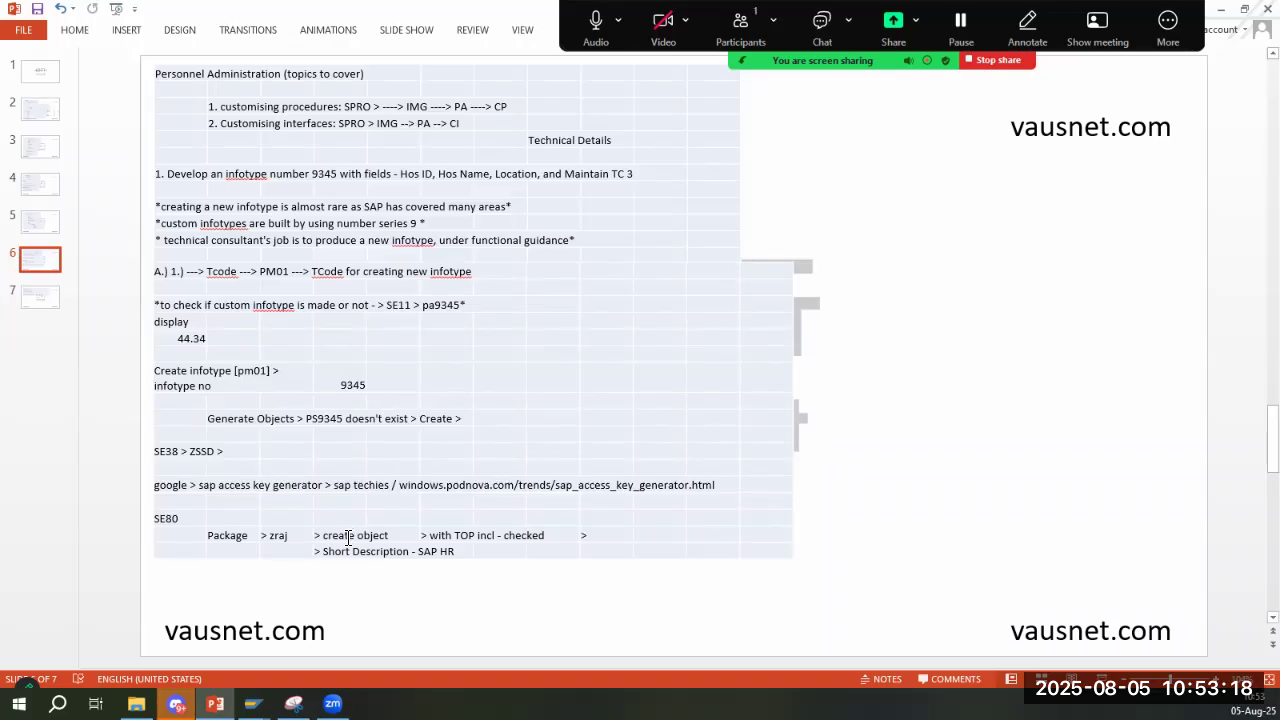
- Return to SAP's Repository Browser, change the object type to Package, and look up package ZRAJ
{"action": "key", "text": "alt+Tab"}
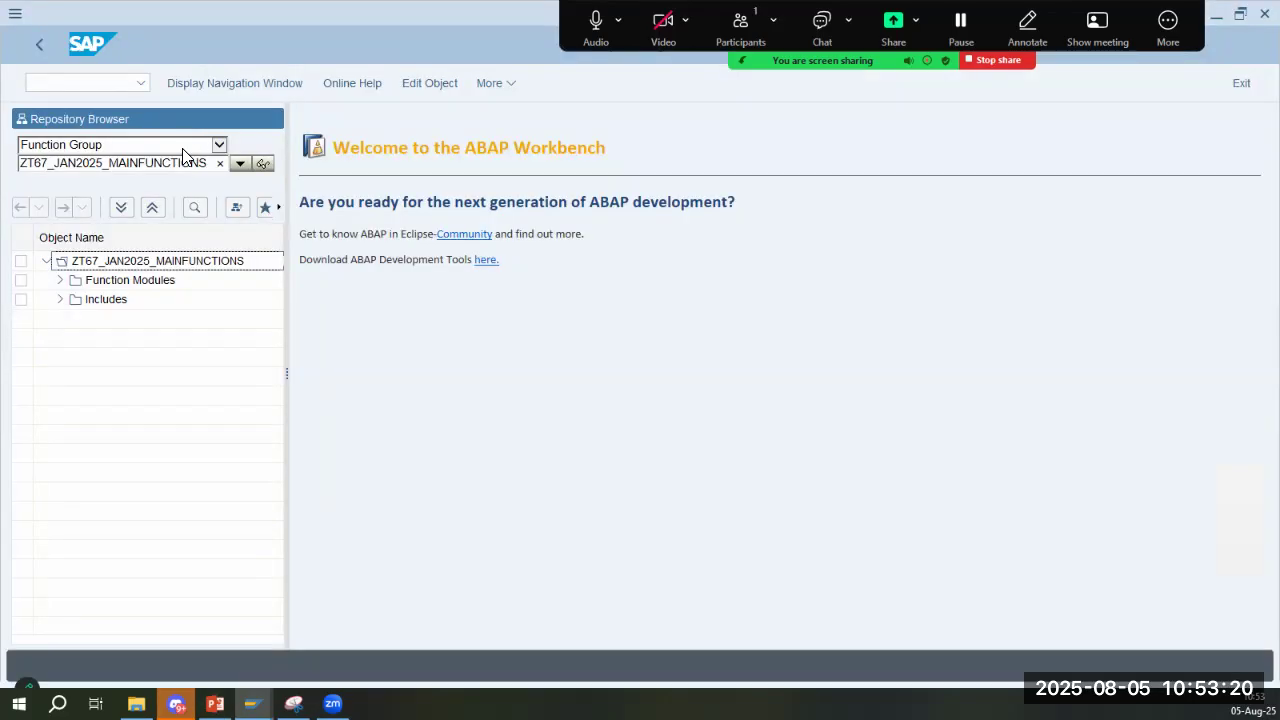
{"action": "left_click", "coordinate": [183, 146]}
{"action": "left_click", "coordinate": [147, 120]}
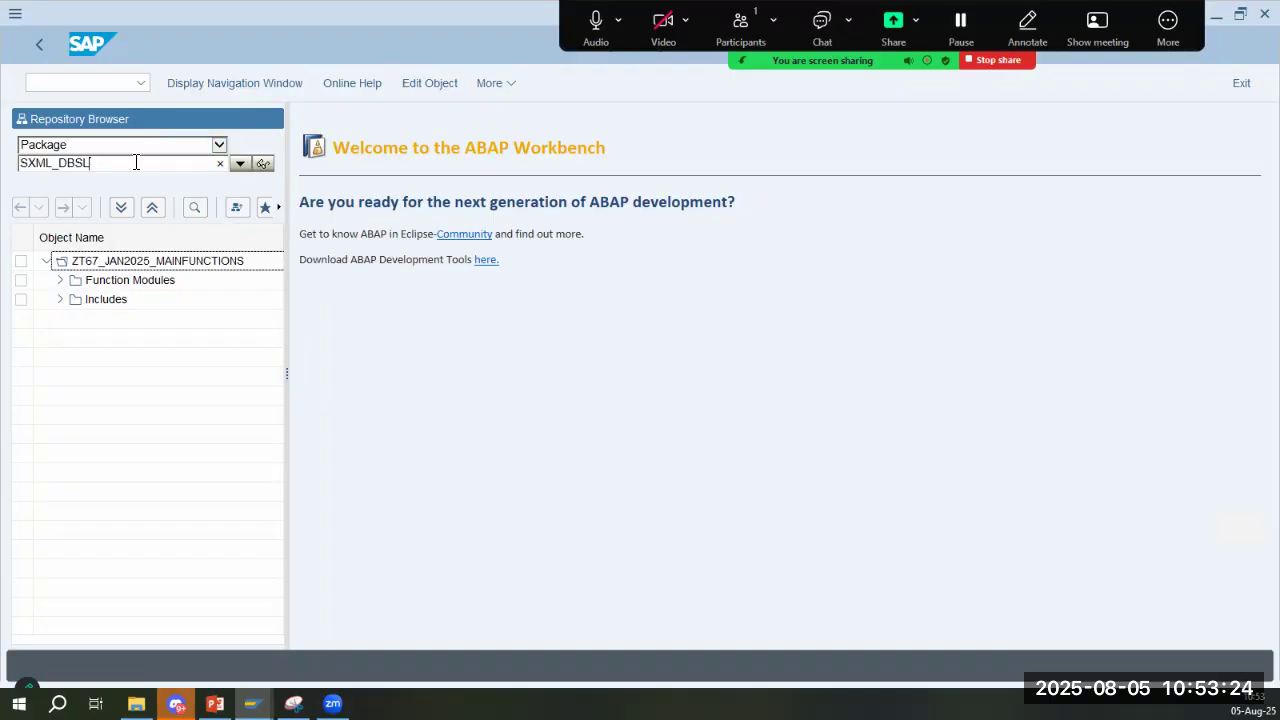
{"action": "double_click", "coordinate": [134, 163]}
{"action": "type", "text": "ZRA"}
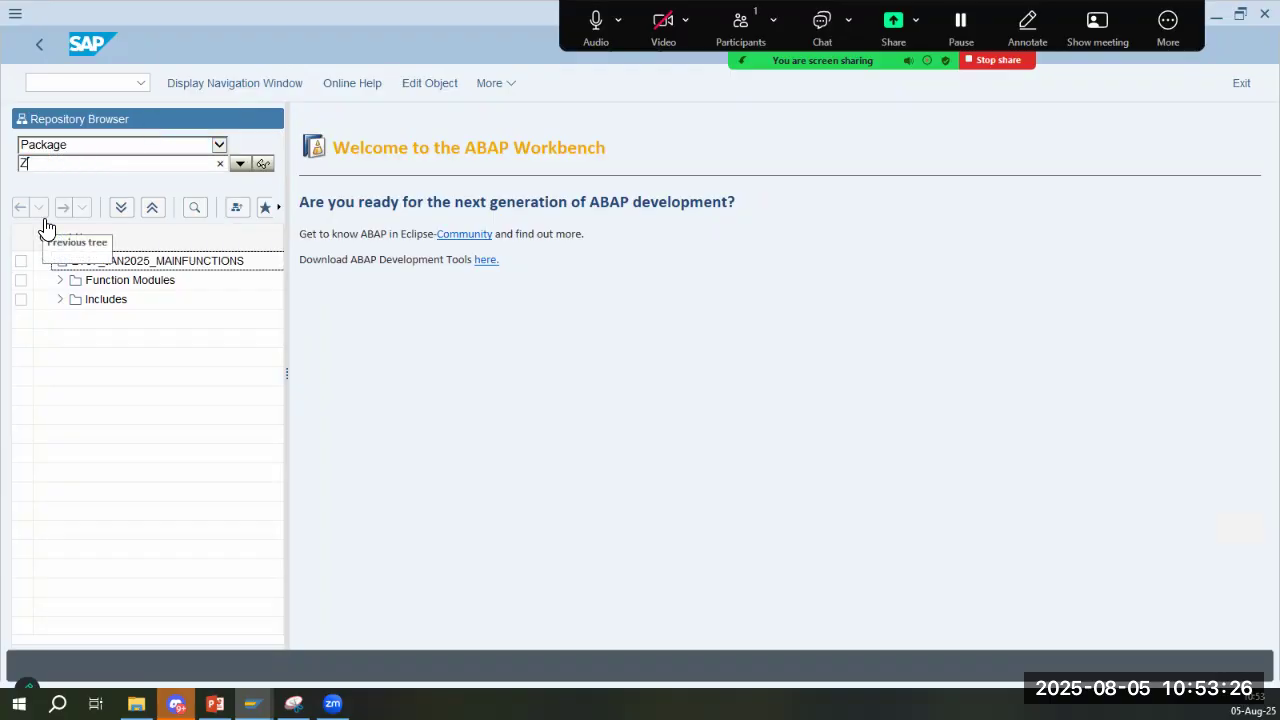
{"action": "type", "text": "J"}
{"action": "key", "text": "Return"}
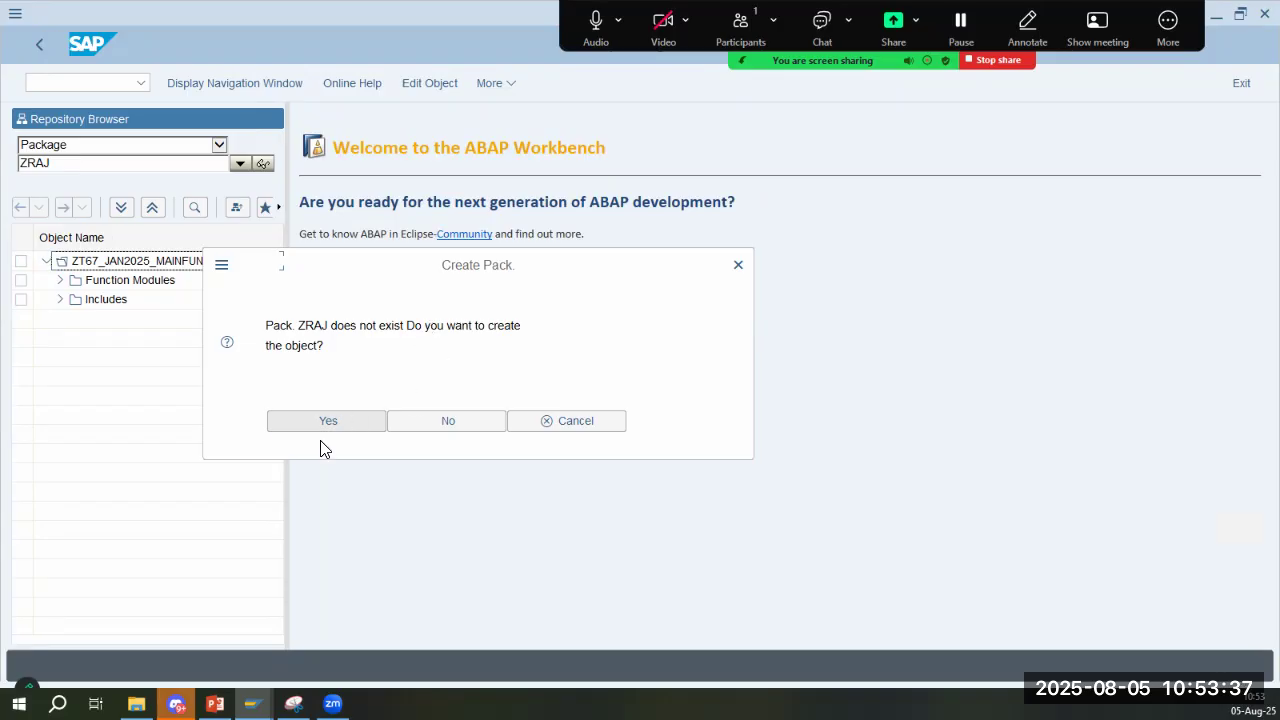
- Agree to create package ZRAJ in SAP, checking the create-object and short description notes on slide 6 in PowerPoint
{"action": "left_click", "coordinate": [332, 428]}
{"action": "key", "text": "alt+Tab"}
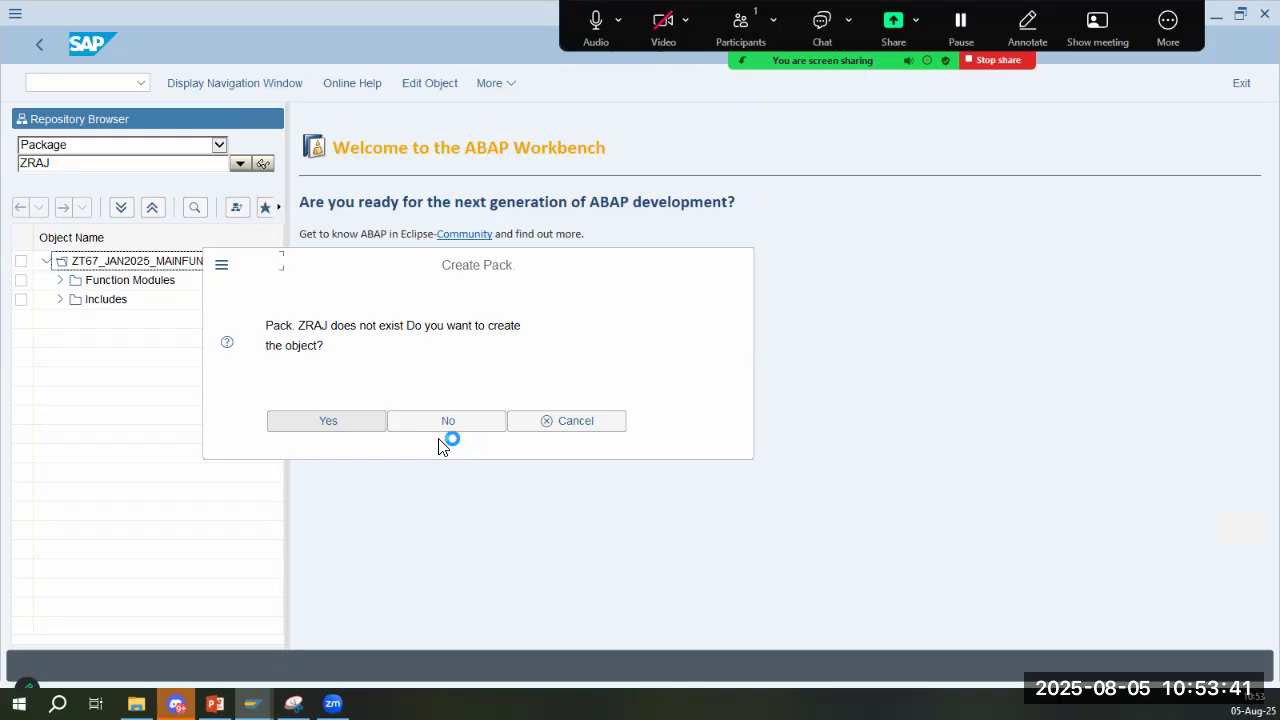
{"action": "left_click", "coordinate": [328, 419]}
{"action": "key", "text": "alt+Tab"}
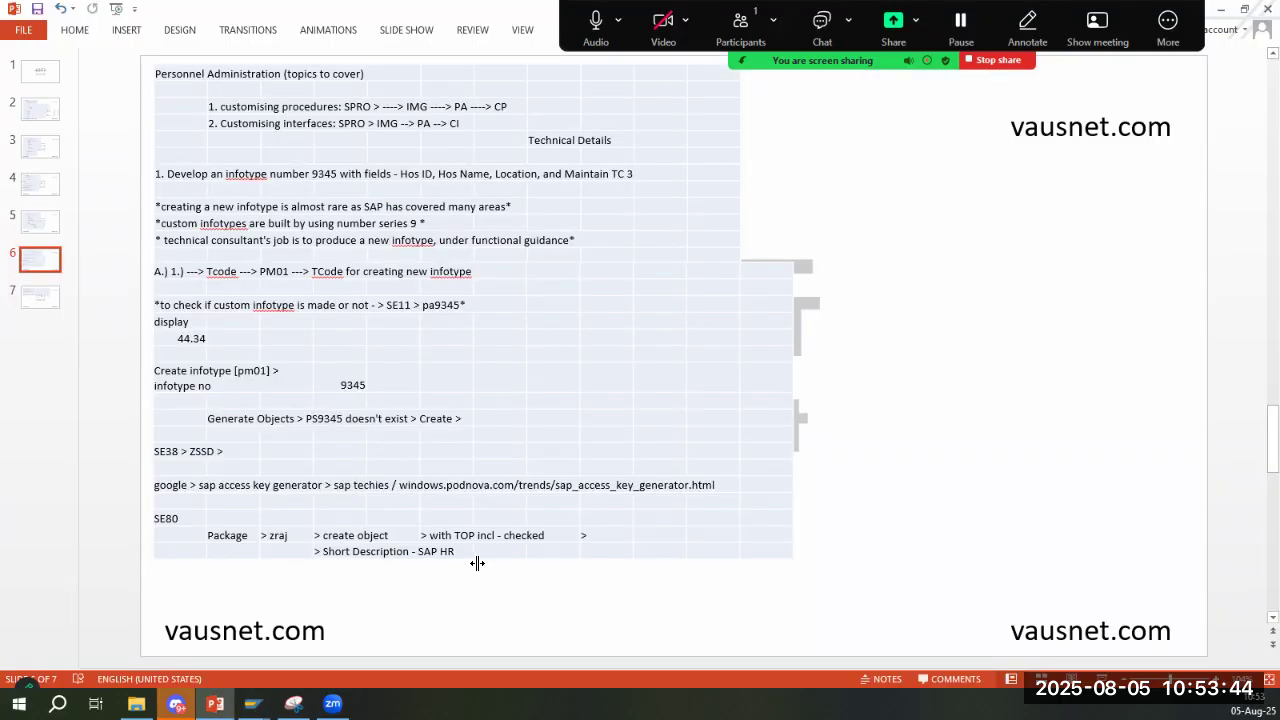
{"action": "key", "text": "alt+Tab"}
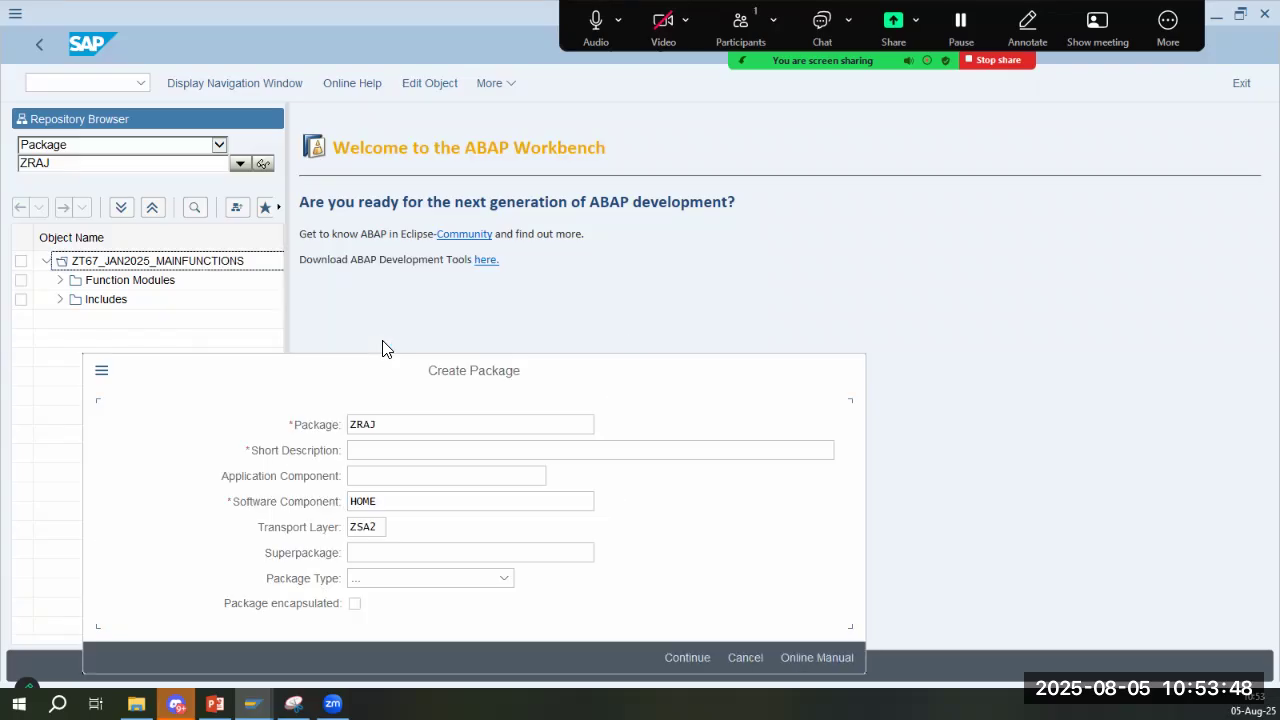
- Give package ZRAJ the short description SAP HR, check slide 7 in PowerPoint, and continue the package creation in SAP
{"action": "left_click", "coordinate": [416, 451]}
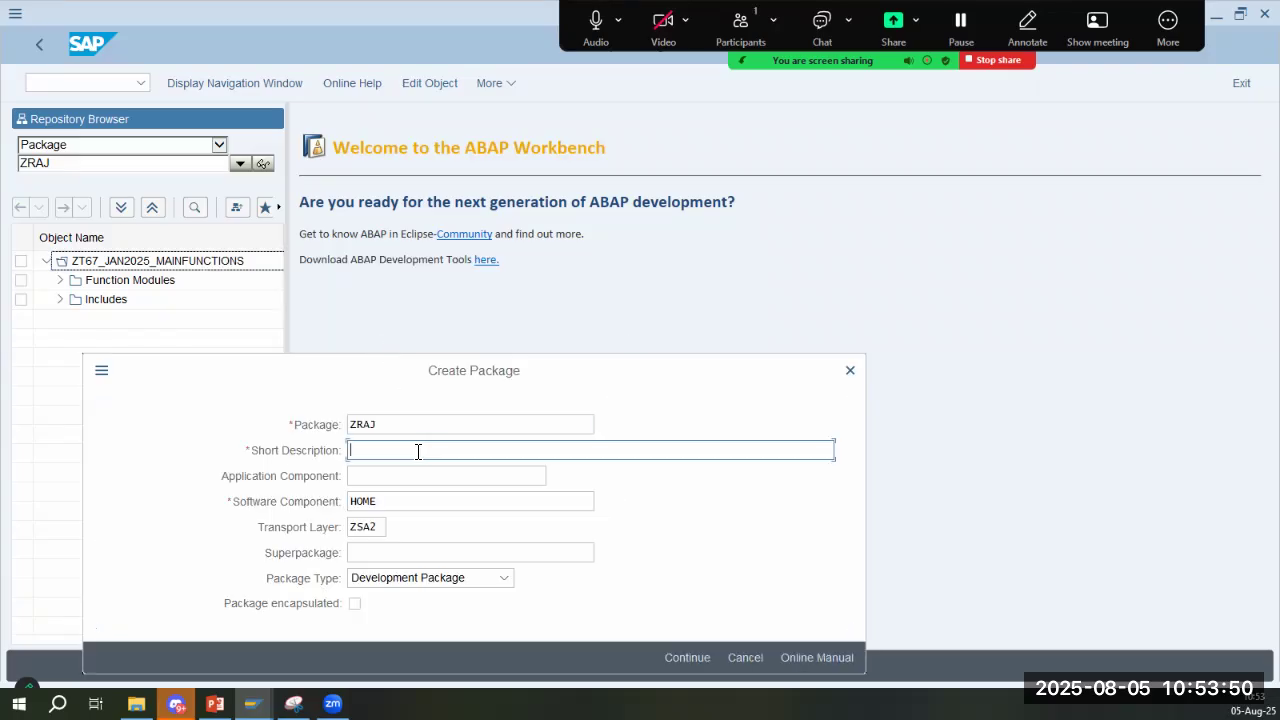
{"action": "type", "text": "SAP HR"}
{"action": "key", "text": "Tab"}
{"action": "key", "text": "alt+Tab"}
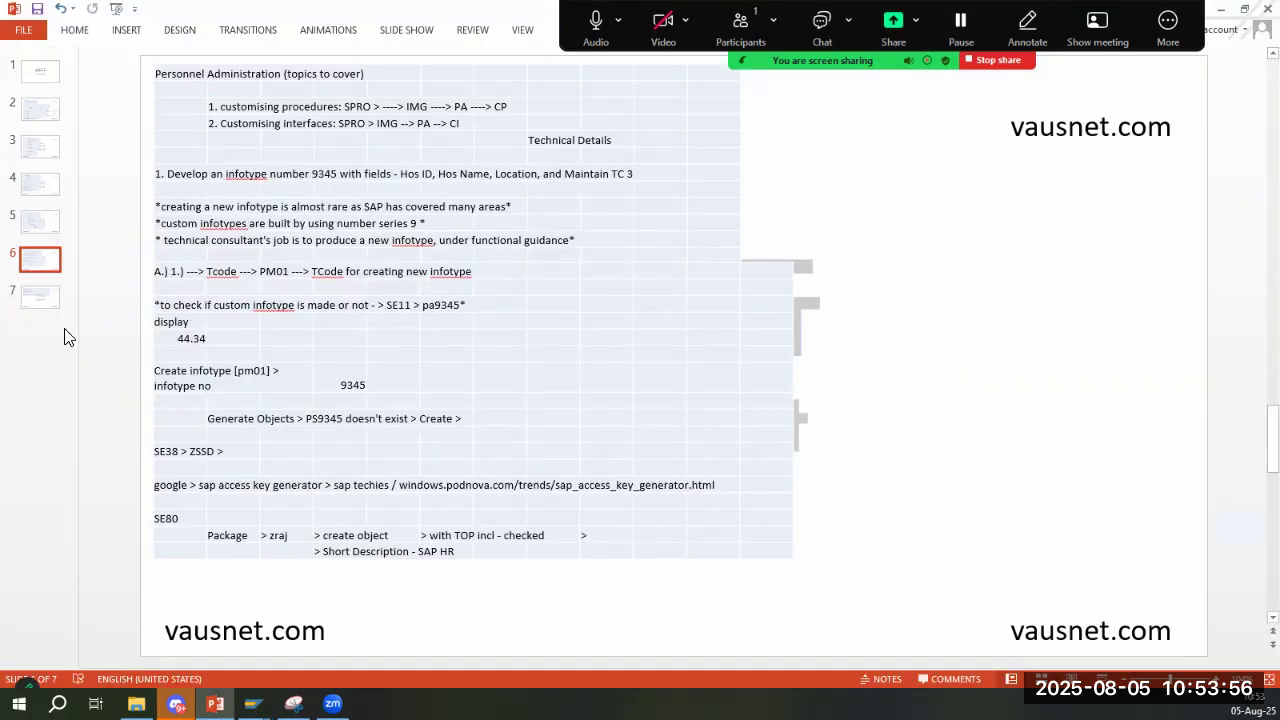
{"action": "left_click", "coordinate": [40, 296]}
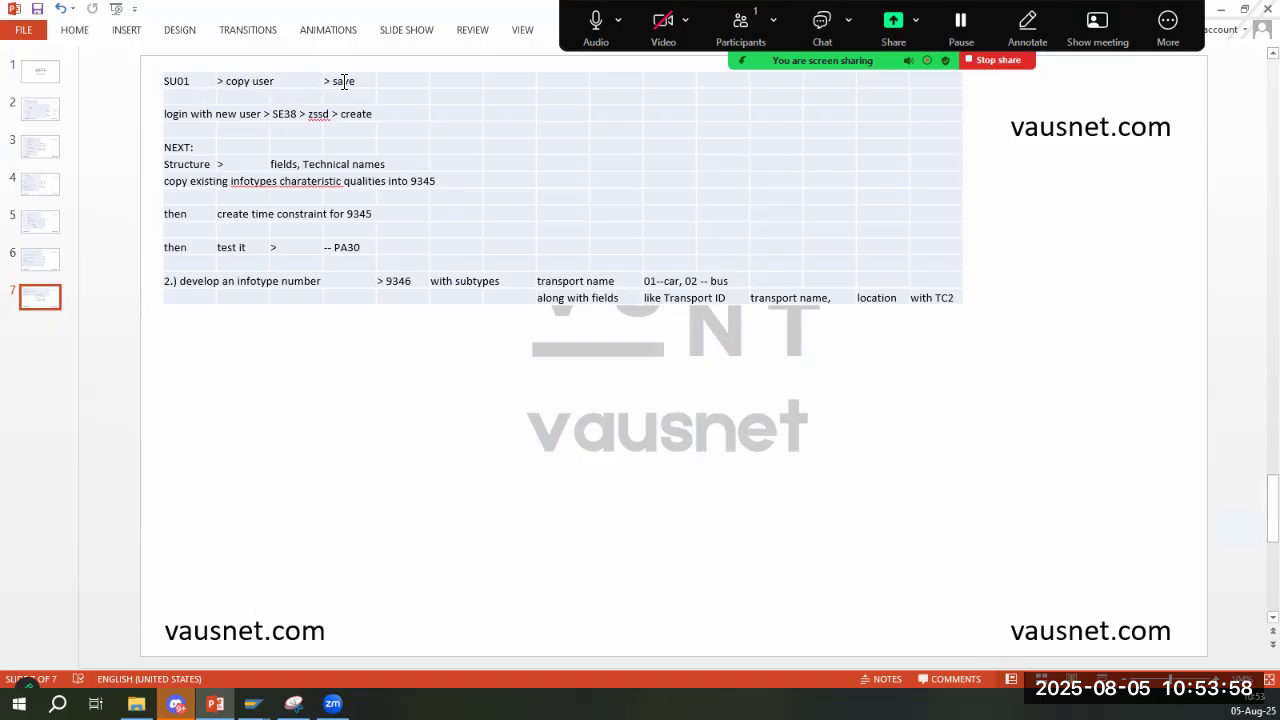
{"action": "key", "text": "alt+Tab"}
{"action": "left_click", "coordinate": [544, 475]}
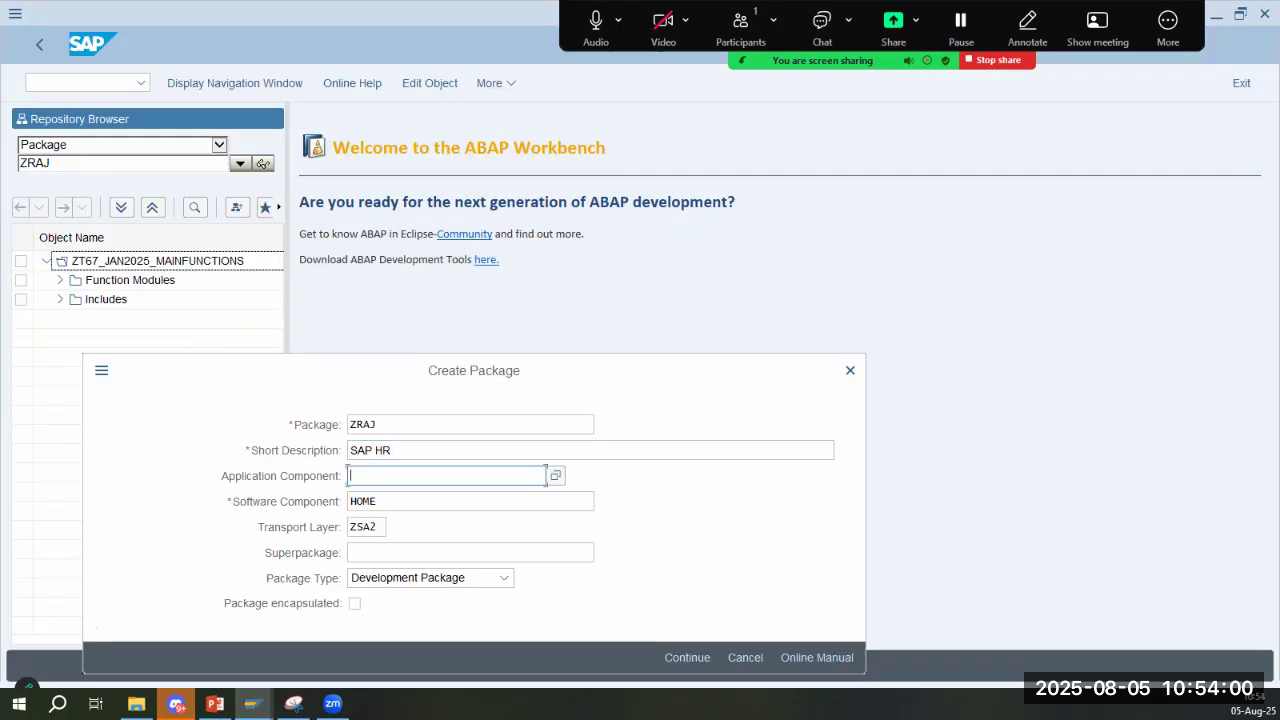
{"action": "key", "text": "Return"}
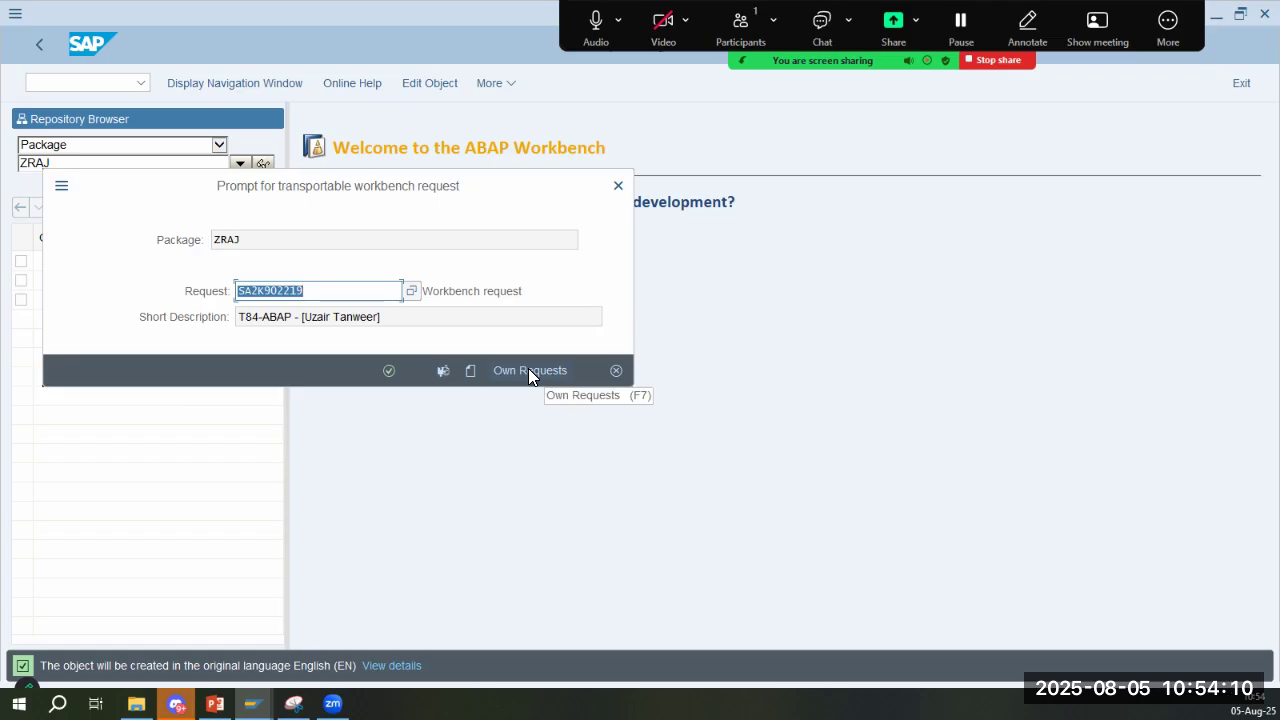
- From the own workbench requests, start a new request with the short description "SAP HCM: CALTEX [Customizations]"
{"action": "left_click", "coordinate": [530, 372]}
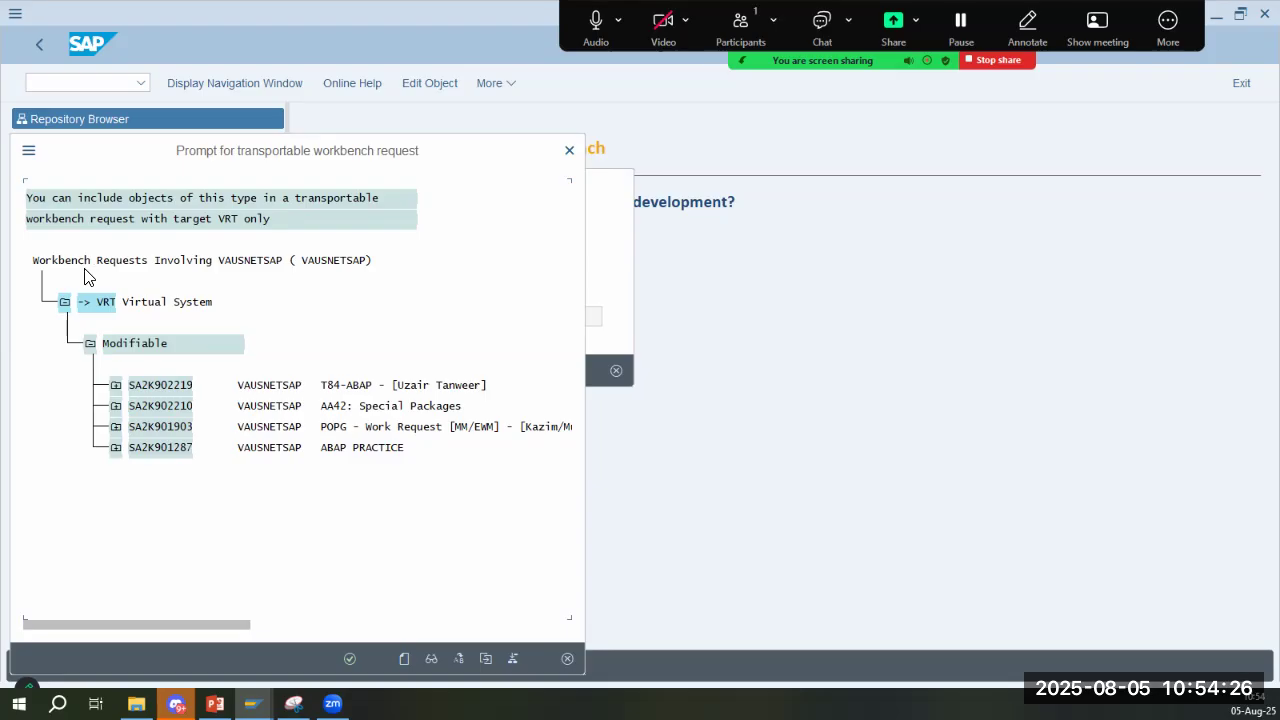
{"action": "double_click", "coordinate": [385, 413]}
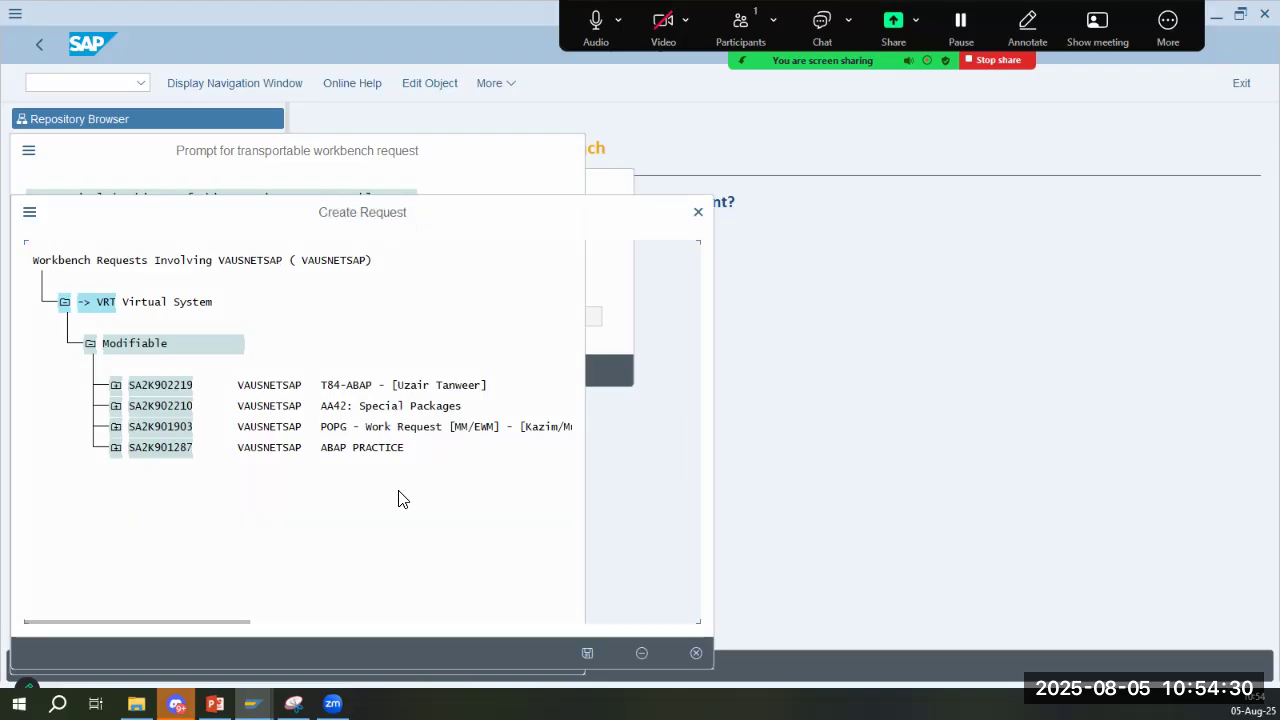
{"action": "type", "text": "sap"}
{"action": "key", "text": "BackSpace"}
{"action": "key", "text": "BackSpace"}
{"action": "key", "text": "BackSpace"}
{"action": "type", "text": "SAP HCM: "}
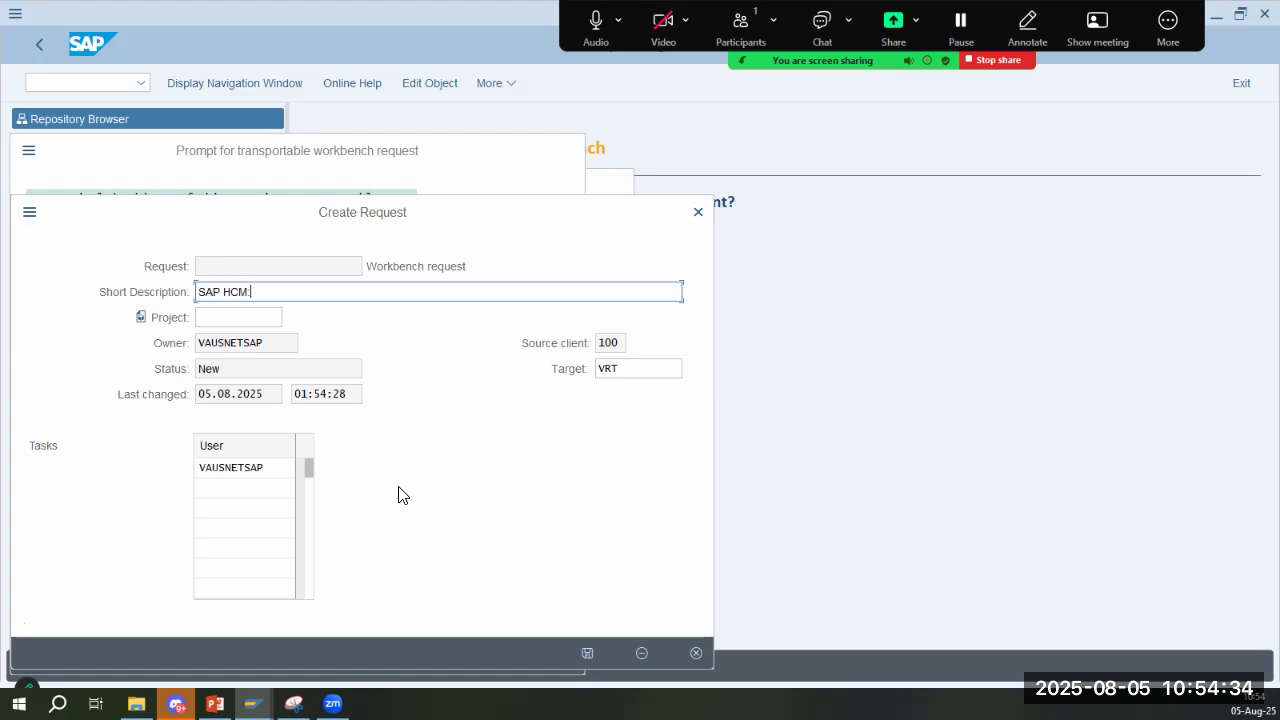
{"action": "type", "text": "CALTEX"}
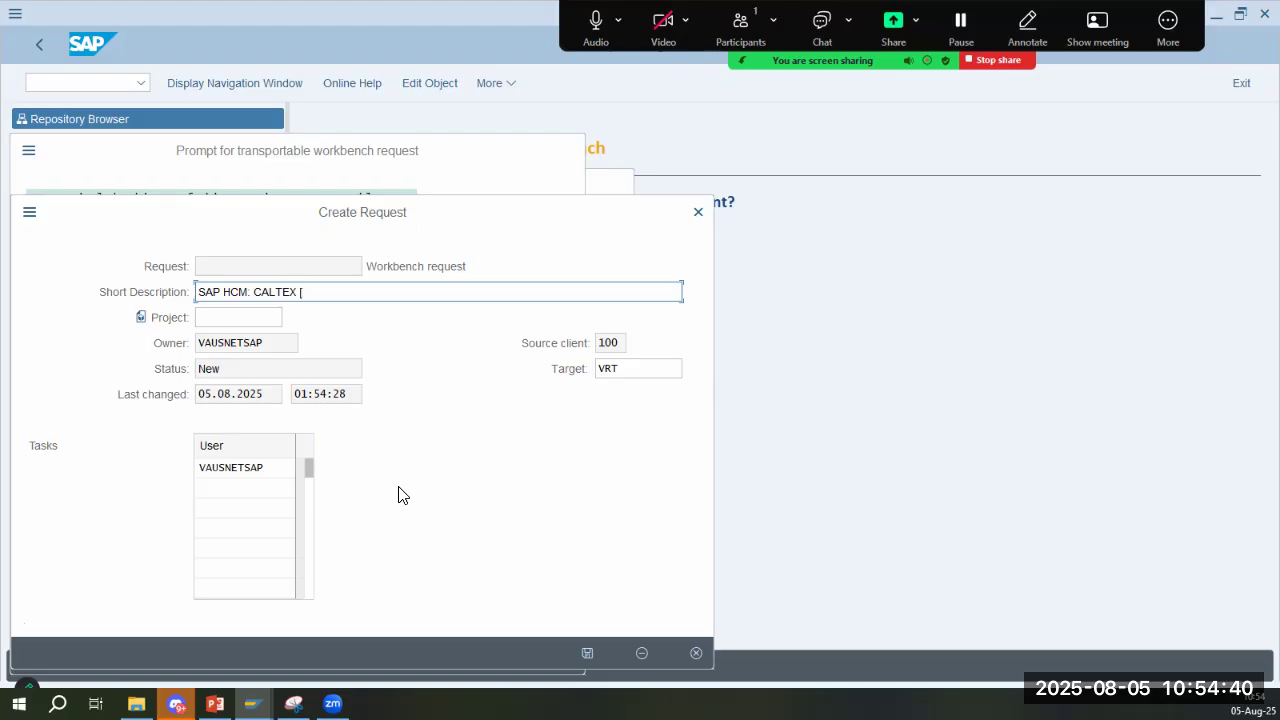
{"action": "type", "text": " [A"}
{"action": "key", "text": "BackSpace"}
{"action": "type", "text": "C"}
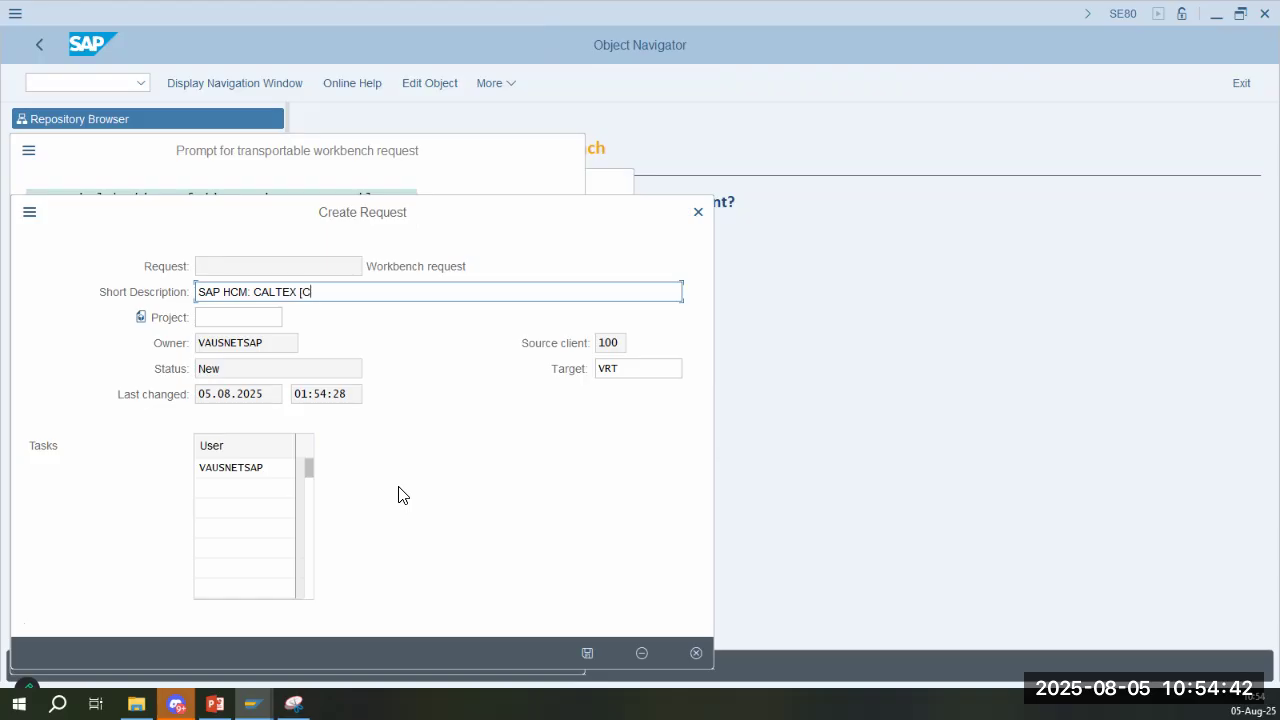
{"action": "type", "text": "ustomization]"}
{"action": "type", "text": "]"}
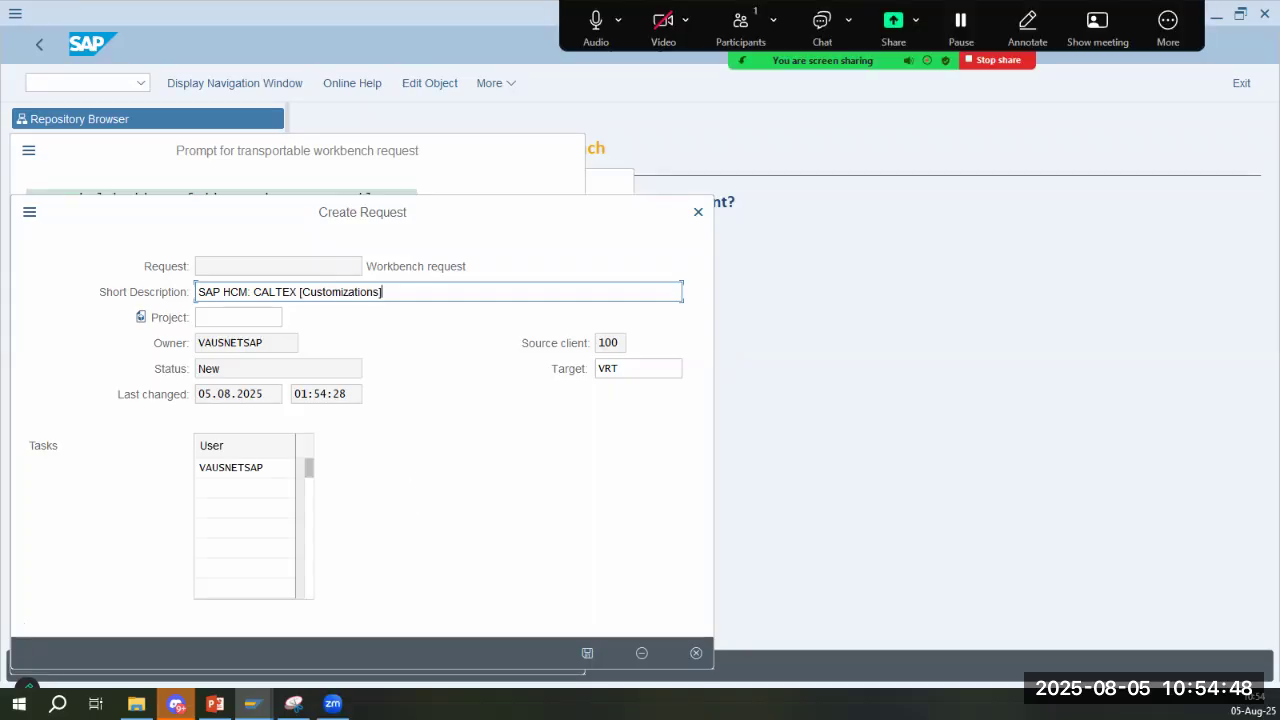
- Save the new workbench request and assign package ZRAJ to it
{"action": "left_click", "coordinate": [587, 653]}
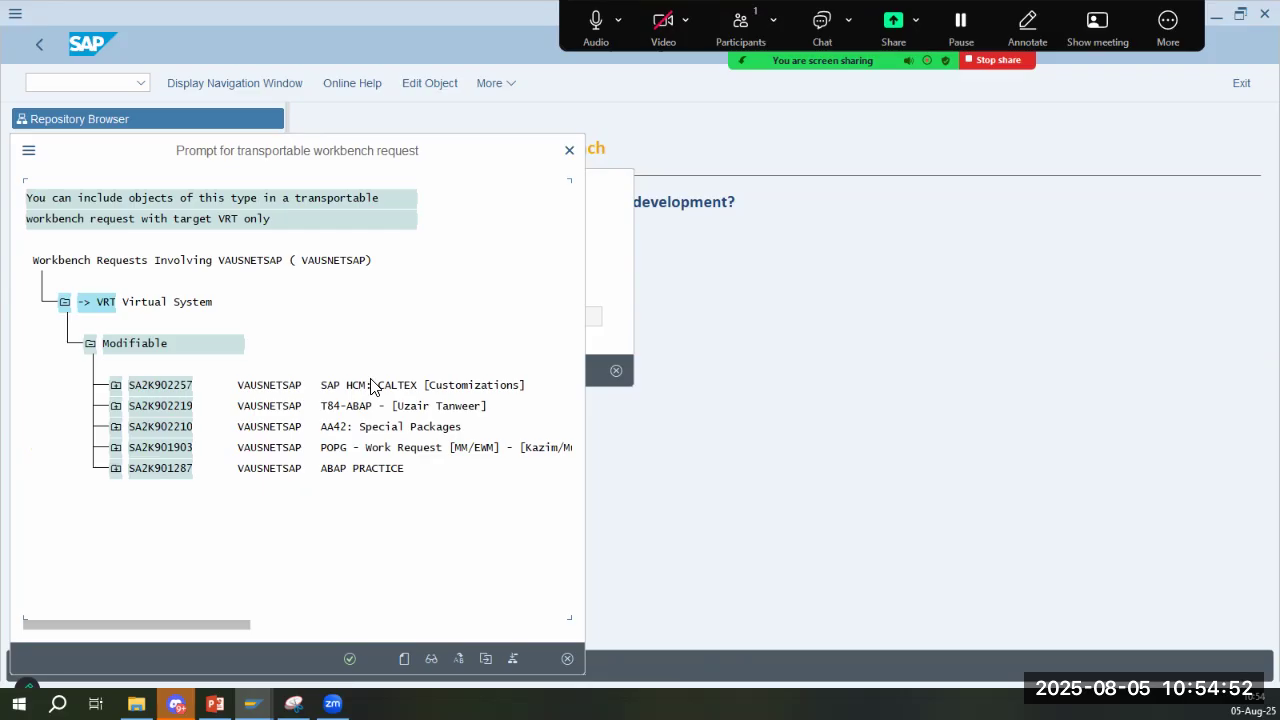
{"action": "double_click", "coordinate": [390, 384]}
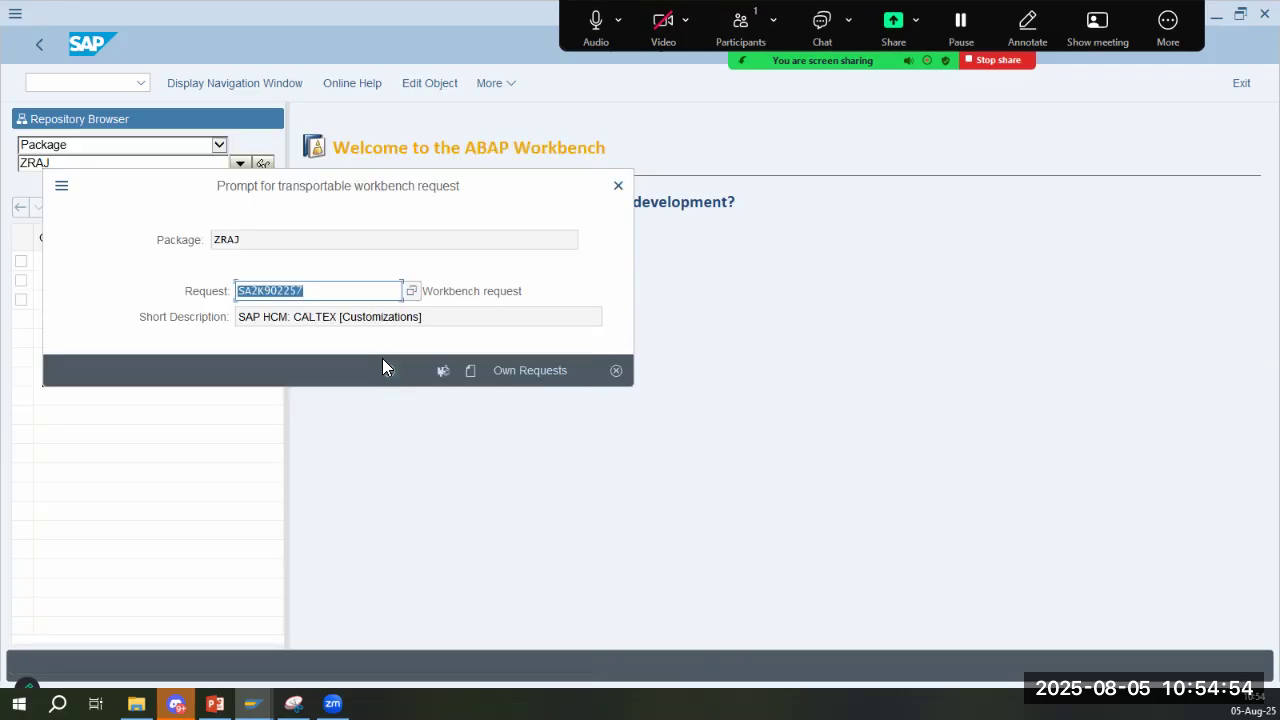
{"action": "left_click", "coordinate": [389, 371]}
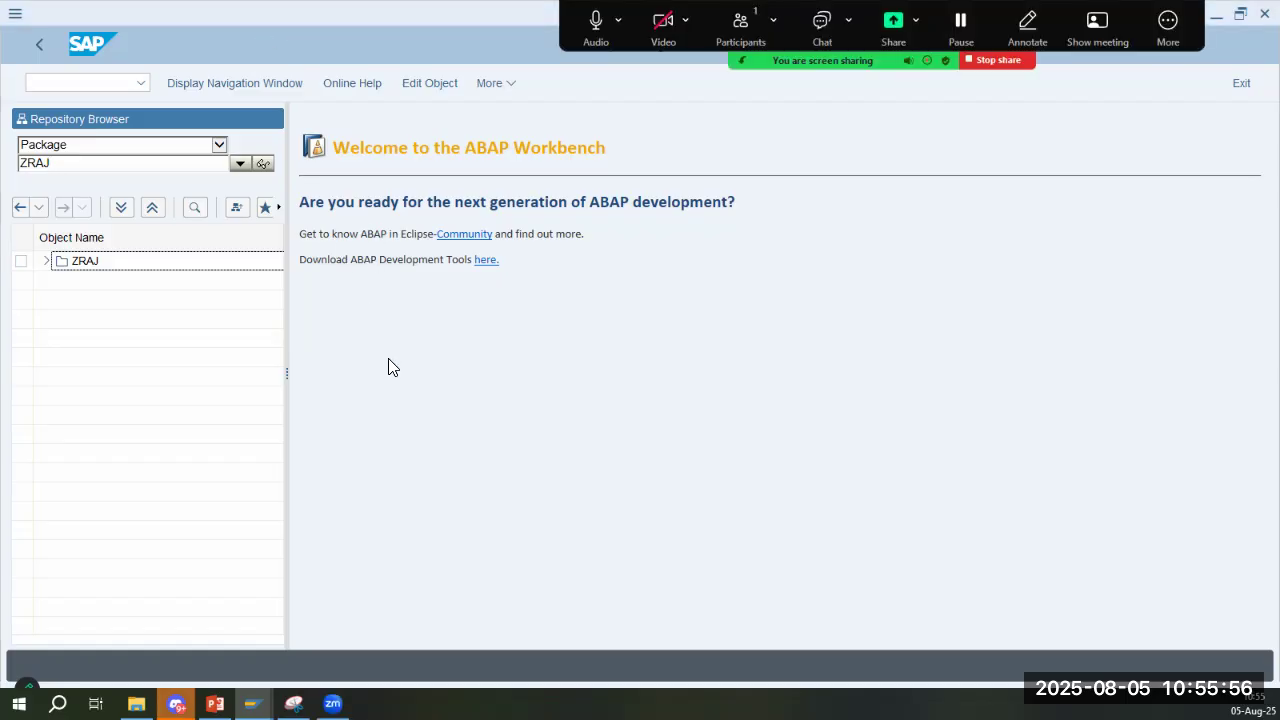
- Check the SE38 step on slide 7 in PowerPoint, and open transaction SE38 in place of SE80 in SAP
{"action": "key", "text": "alt+Tab"}
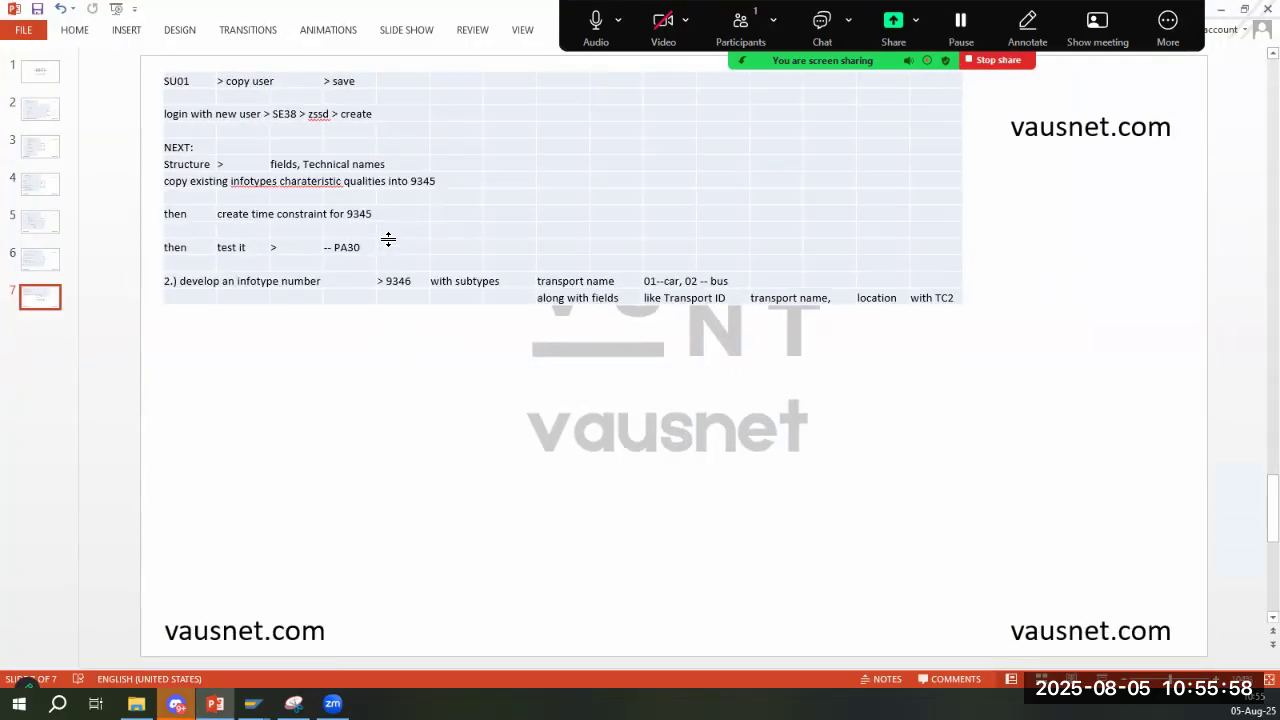
{"action": "left_click", "coordinate": [283, 114]}
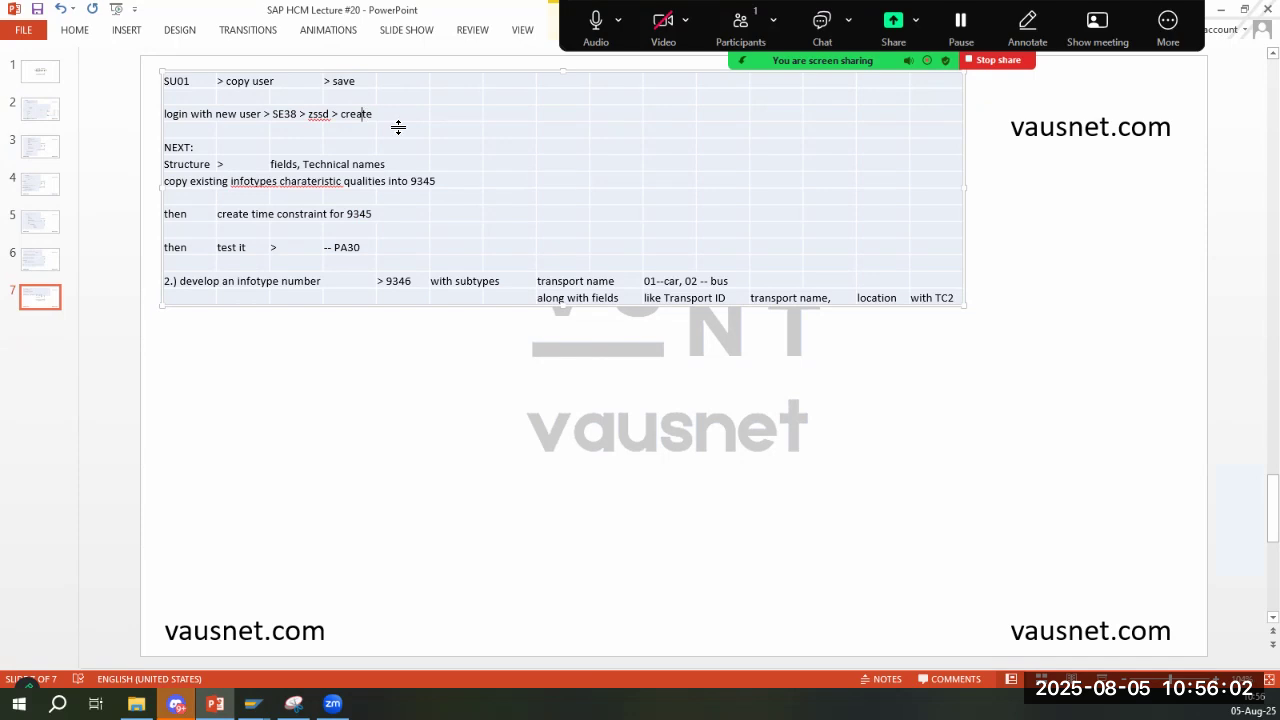
{"action": "key", "text": "alt+Tab"}
{"action": "double_click", "coordinate": [71, 163]}
{"action": "left_click", "coordinate": [62, 84]}
{"action": "type", "text": "/nse38"}
{"action": "key", "text": "alt+Tab"}
{"action": "key", "text": "alt+Tab"}
- Start creating program zssd in the ABAP Editor, glancing at slide 7's next steps in PowerPoint
{"action": "type", "text": "zssd"}
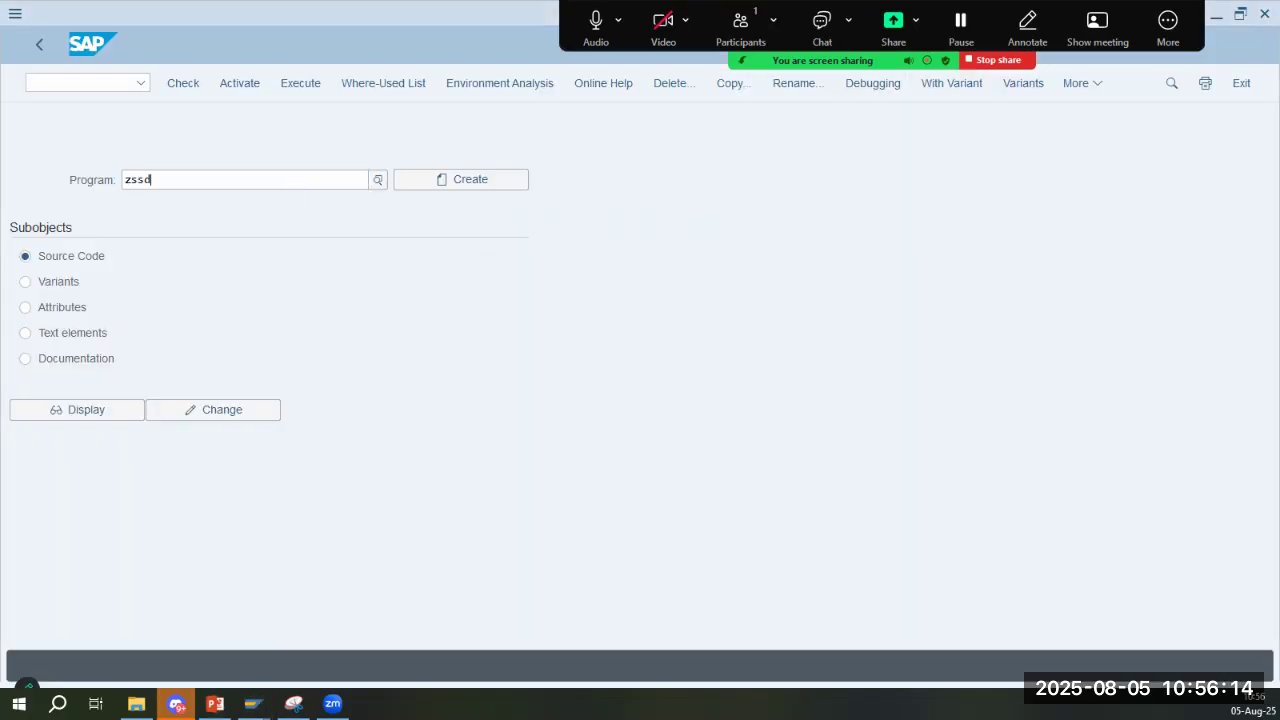
{"action": "key", "text": "Tab"}
{"action": "key", "text": "alt+Tab"}
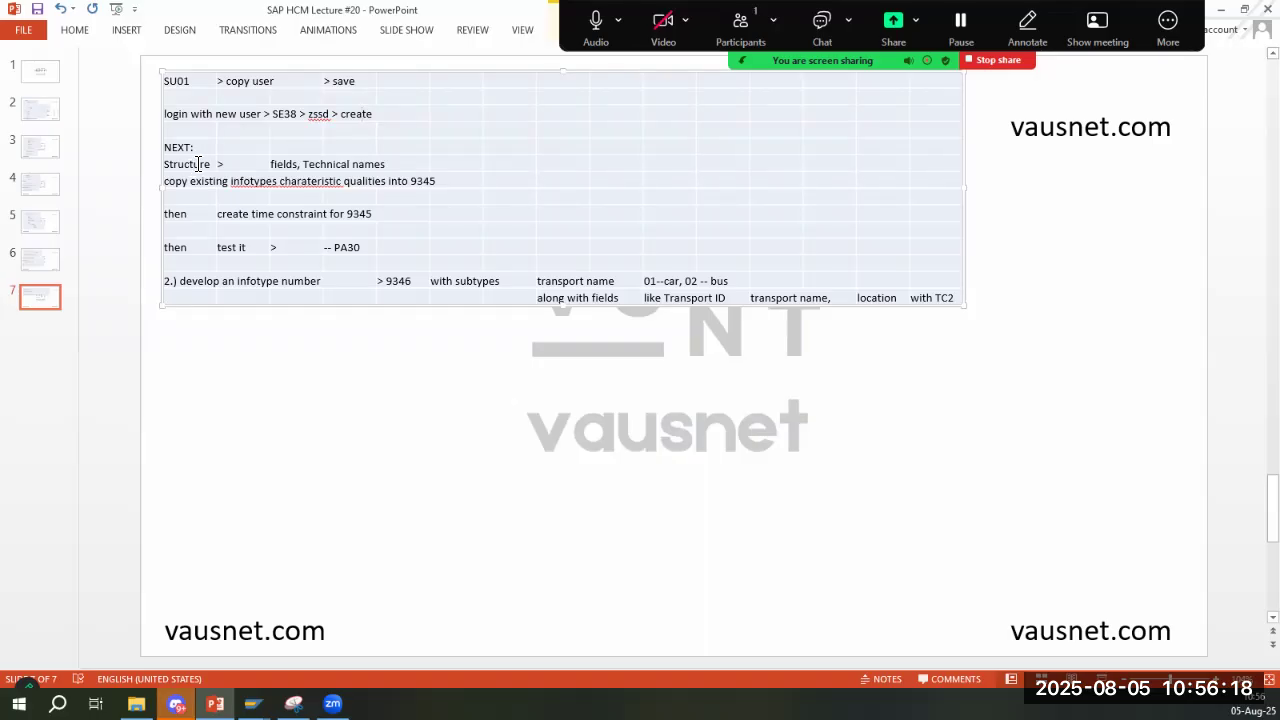
{"action": "key", "text": "alt+Tab"}
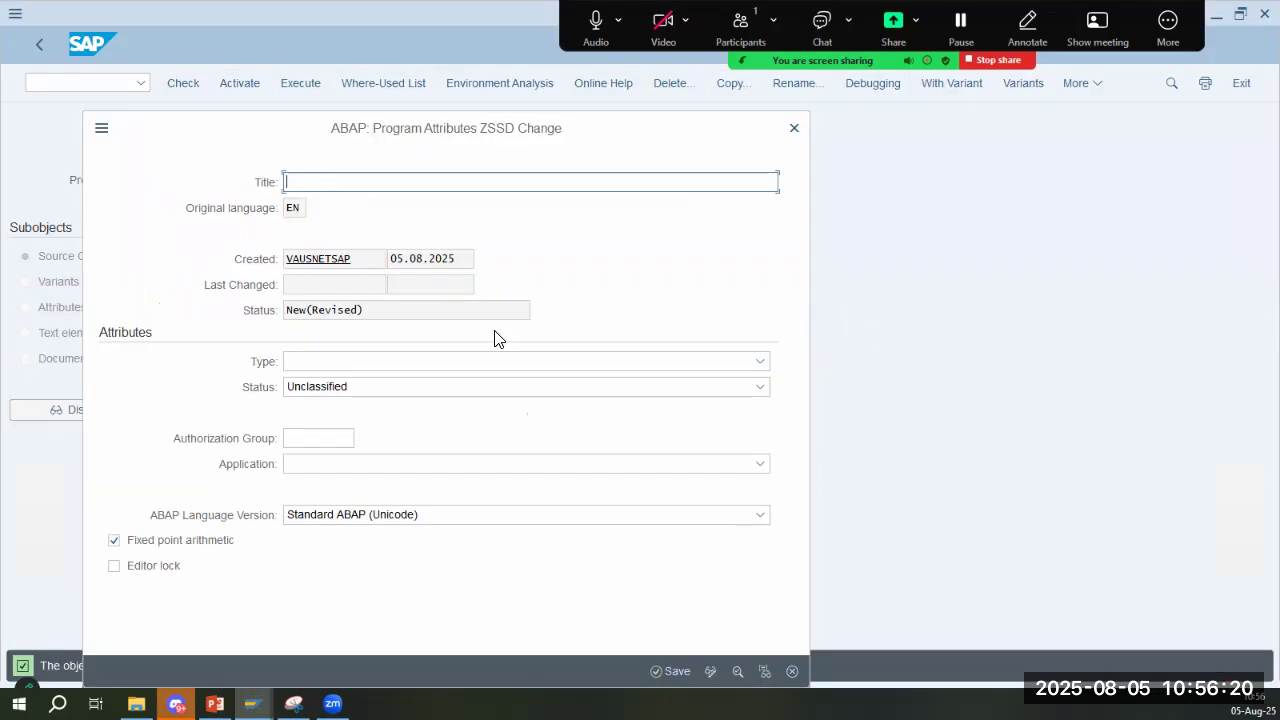
- Title the program "ZSSD: Omfp" and set its type to Executable program
{"action": "type", "text": "ZSSD: Omfp"}
{"action": "left_click", "coordinate": [360, 362]}
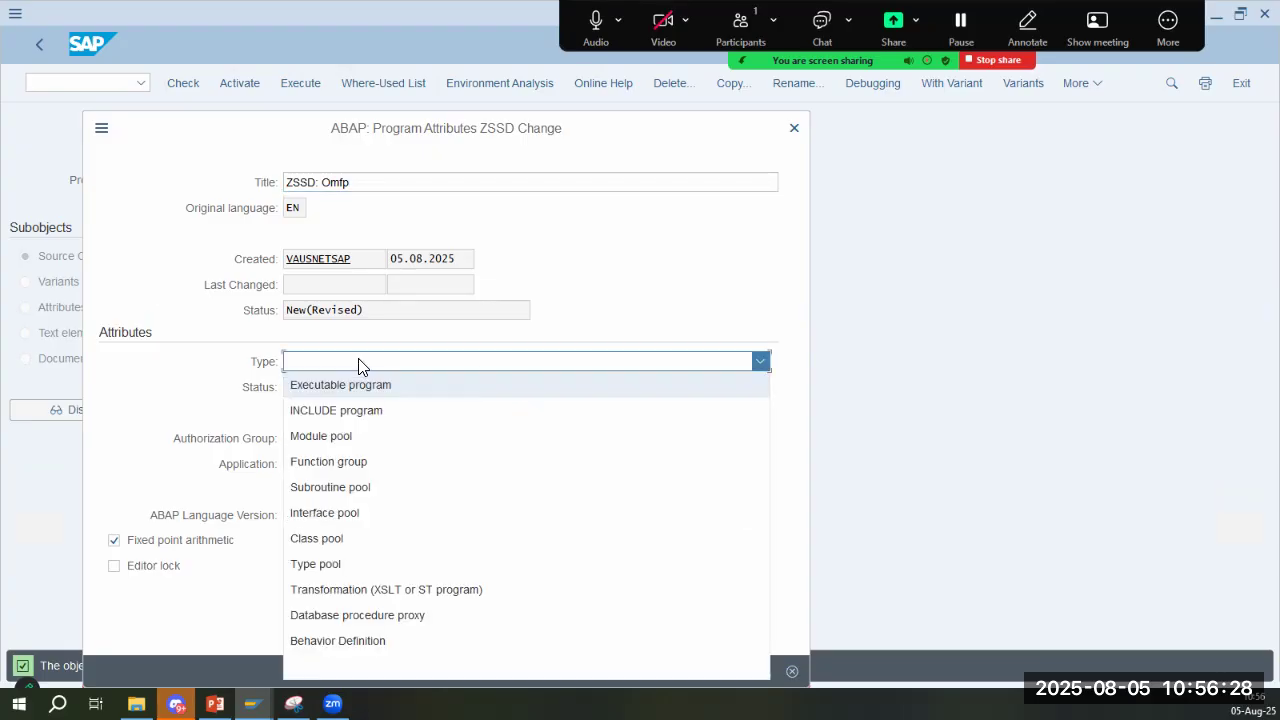
{"action": "left_click", "coordinate": [363, 390]}
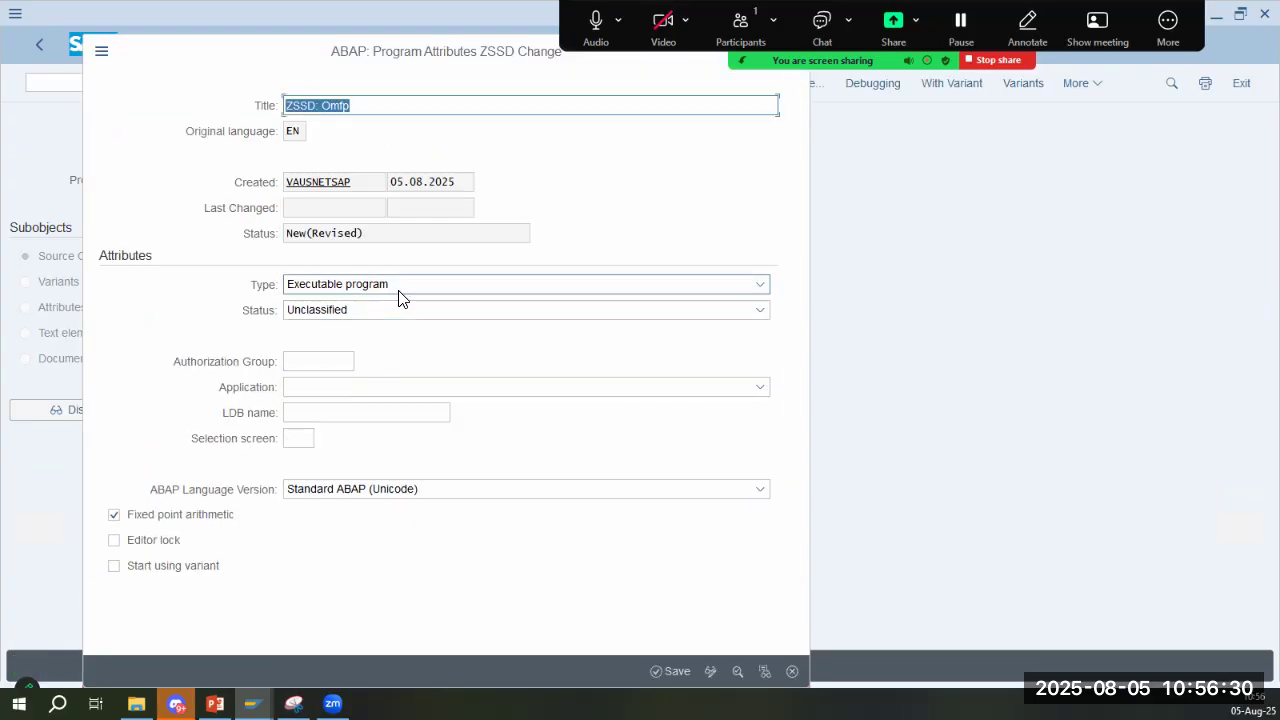
{"action": "left_click", "coordinate": [398, 288]}
{"action": "left_click", "coordinate": [390, 284]}
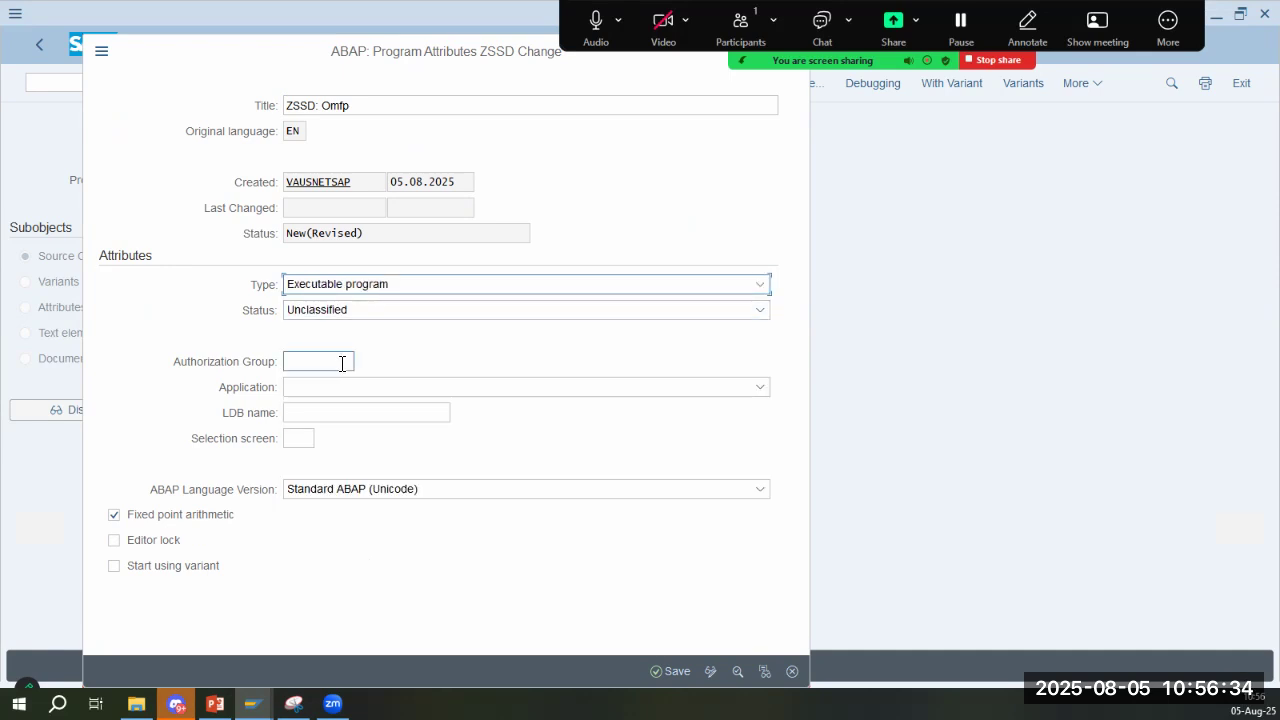
- Save the ZSSD program attributes as a local object, and review the remaining infotype 9345 steps on slide 7 in PowerPoint
{"action": "left_click", "coordinate": [671, 671]}
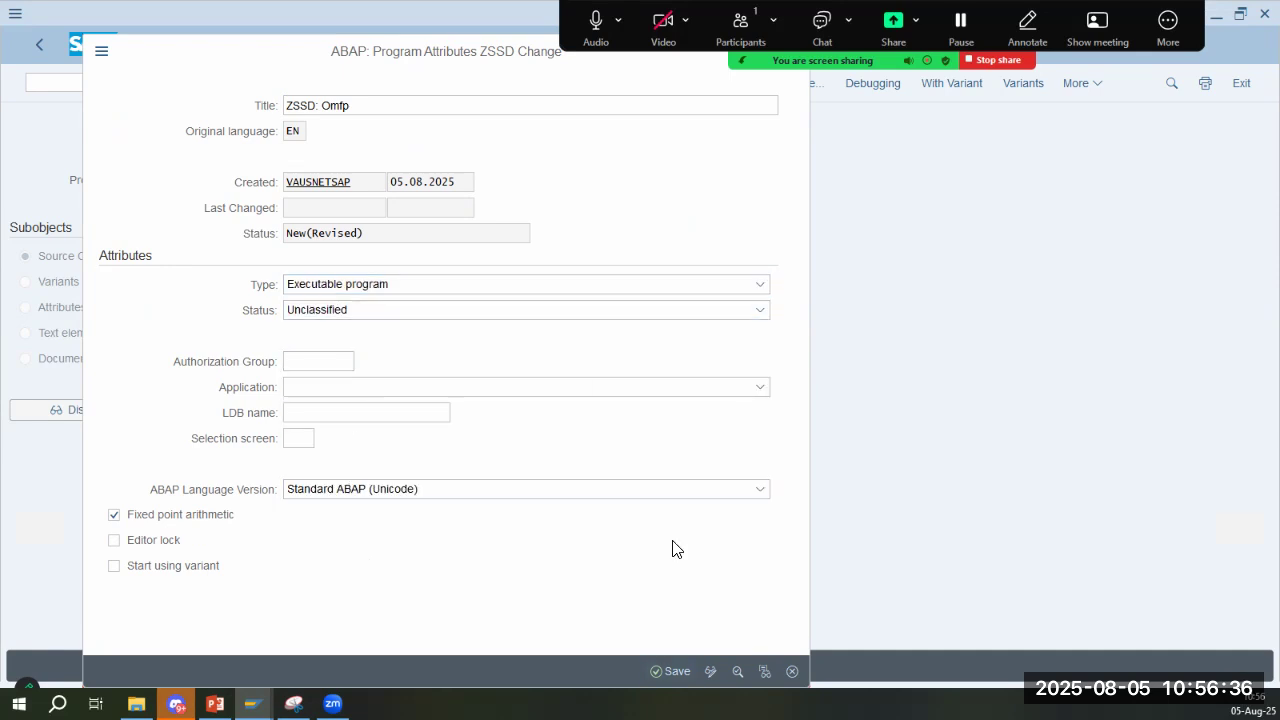
{"action": "left_click", "coordinate": [469, 520]}
{"action": "key", "text": "alt+Tab"}
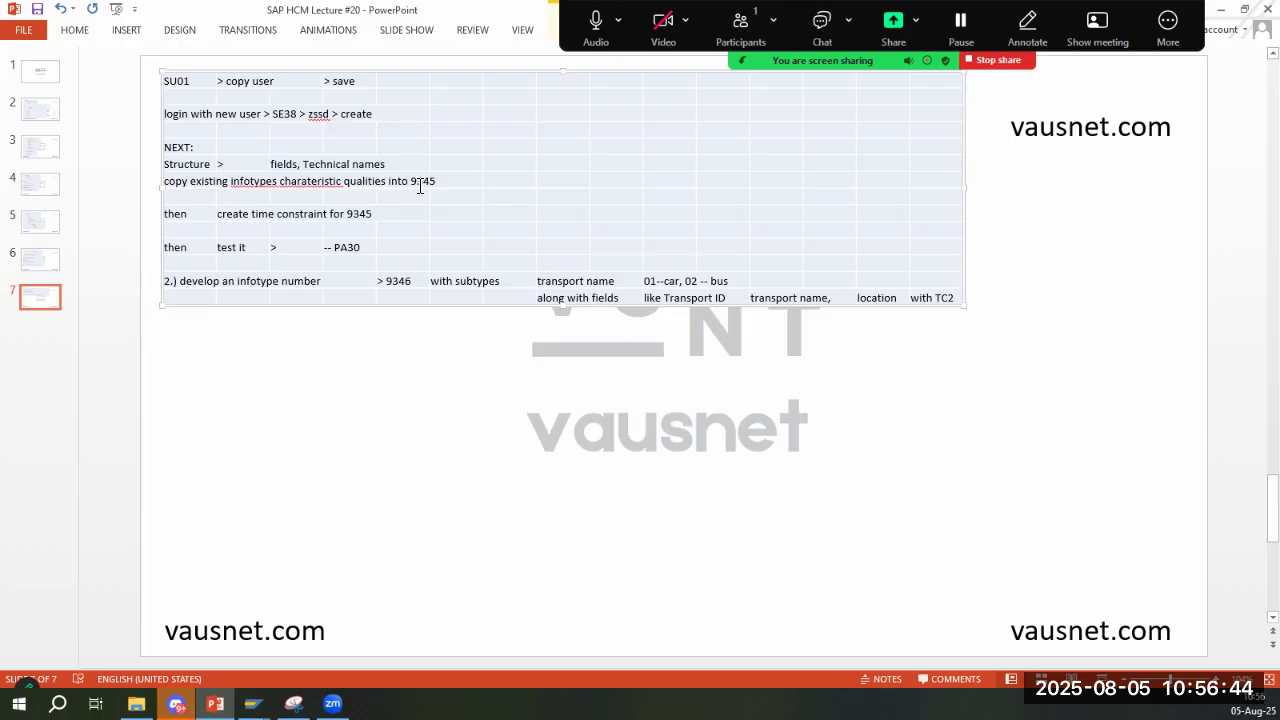
{"action": "key", "text": "alt+Tab"}
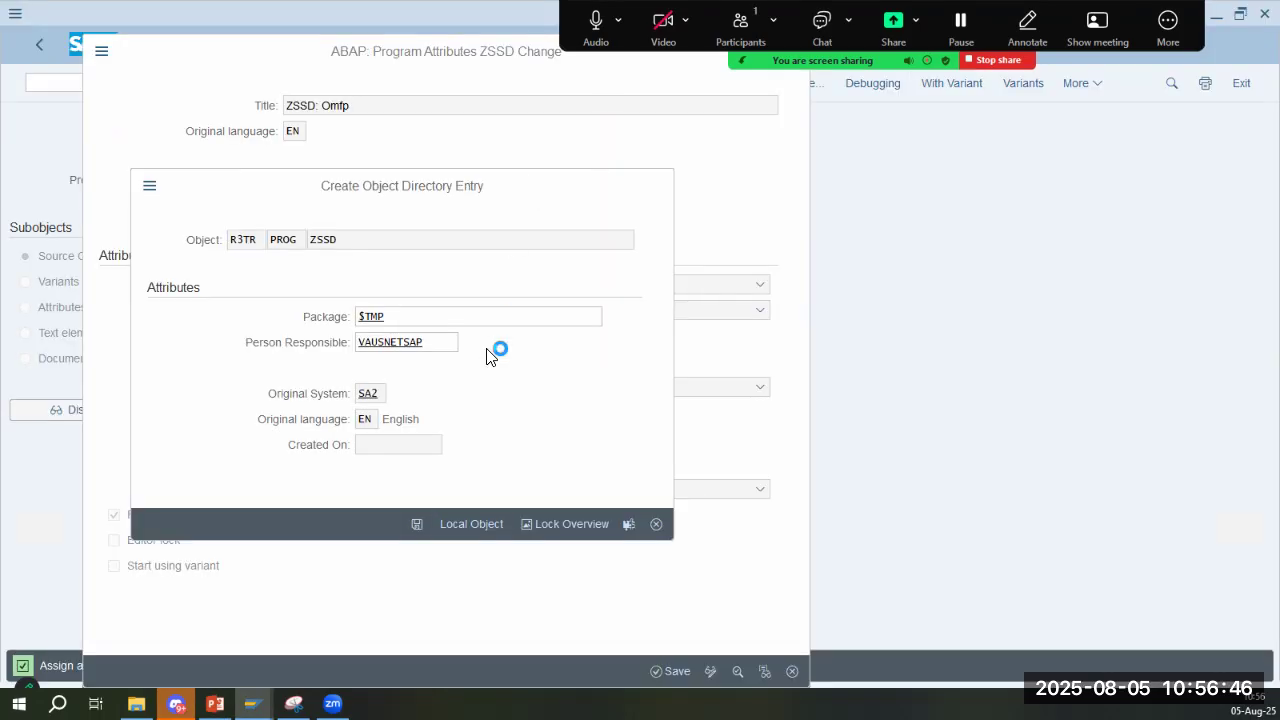
{"action": "key", "text": "alt+Tab"}
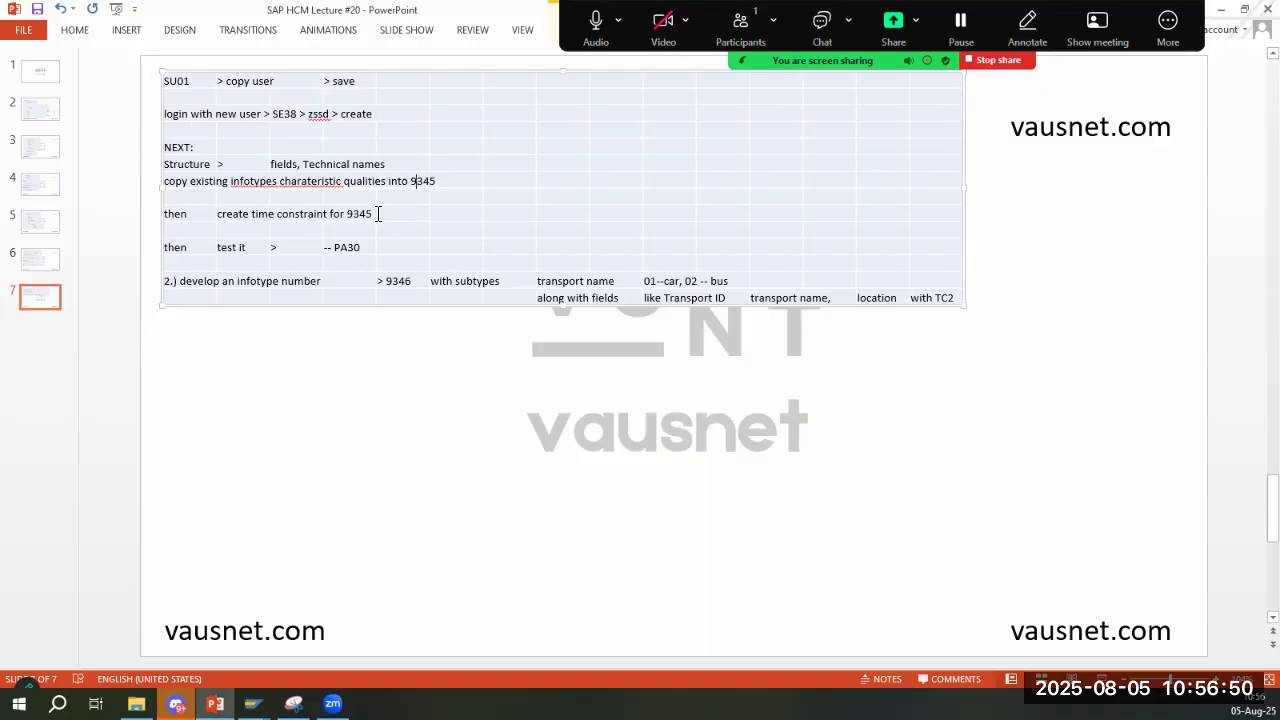
- Review the remaining infotype 9345 steps on slide 7 in PowerPoint, switching back to SAP to check program ZSSD
{"action": "key", "text": "alt+Tab"}
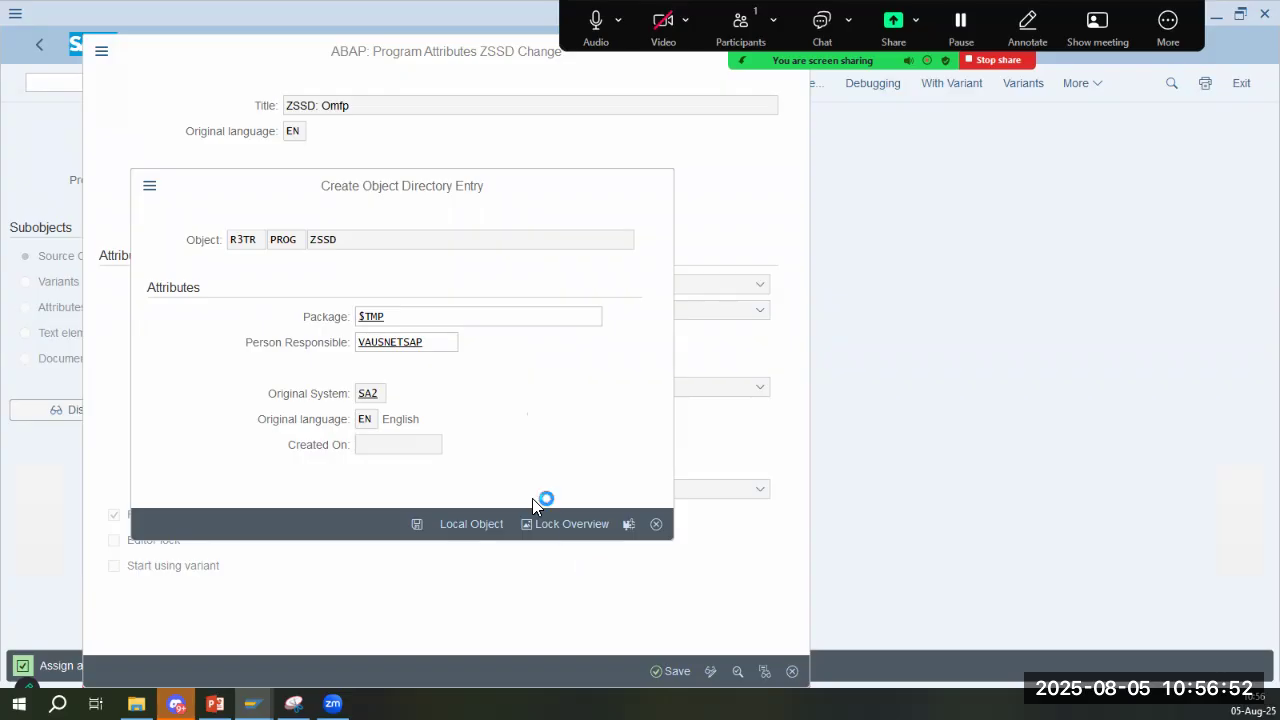
{"action": "key", "text": "alt+Tab"}
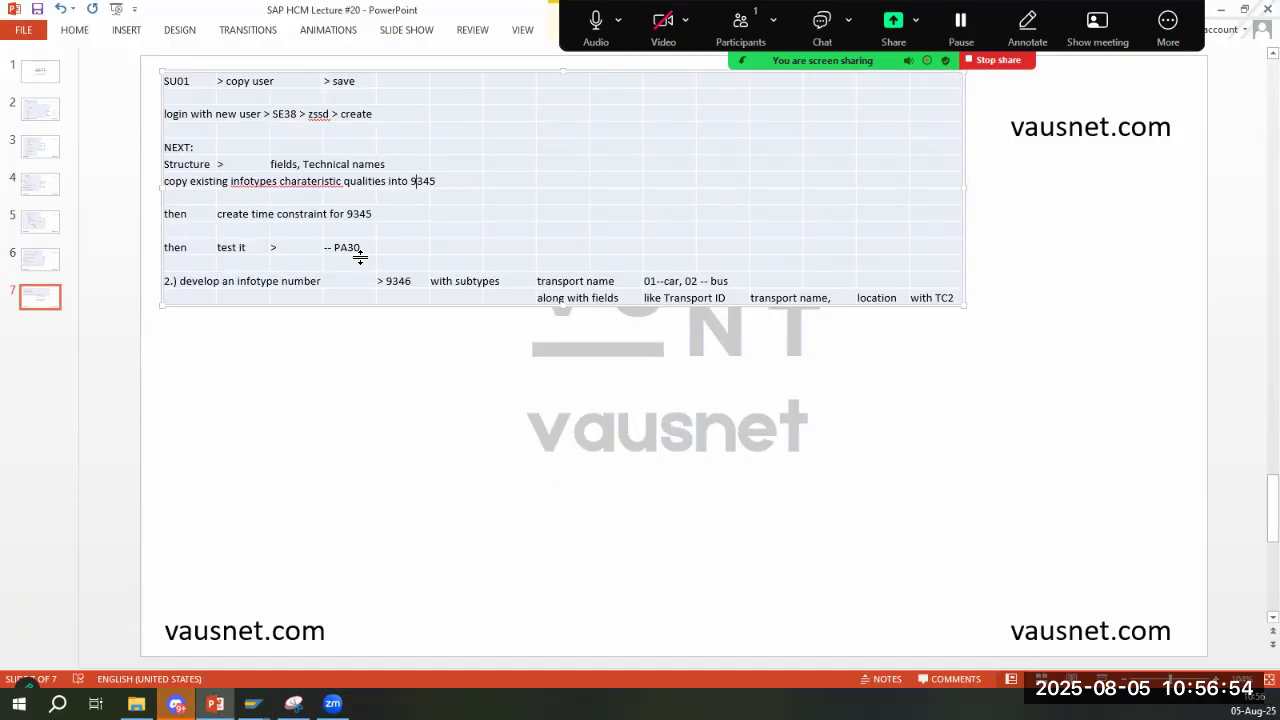
{"action": "key", "text": "alt+Tab"}
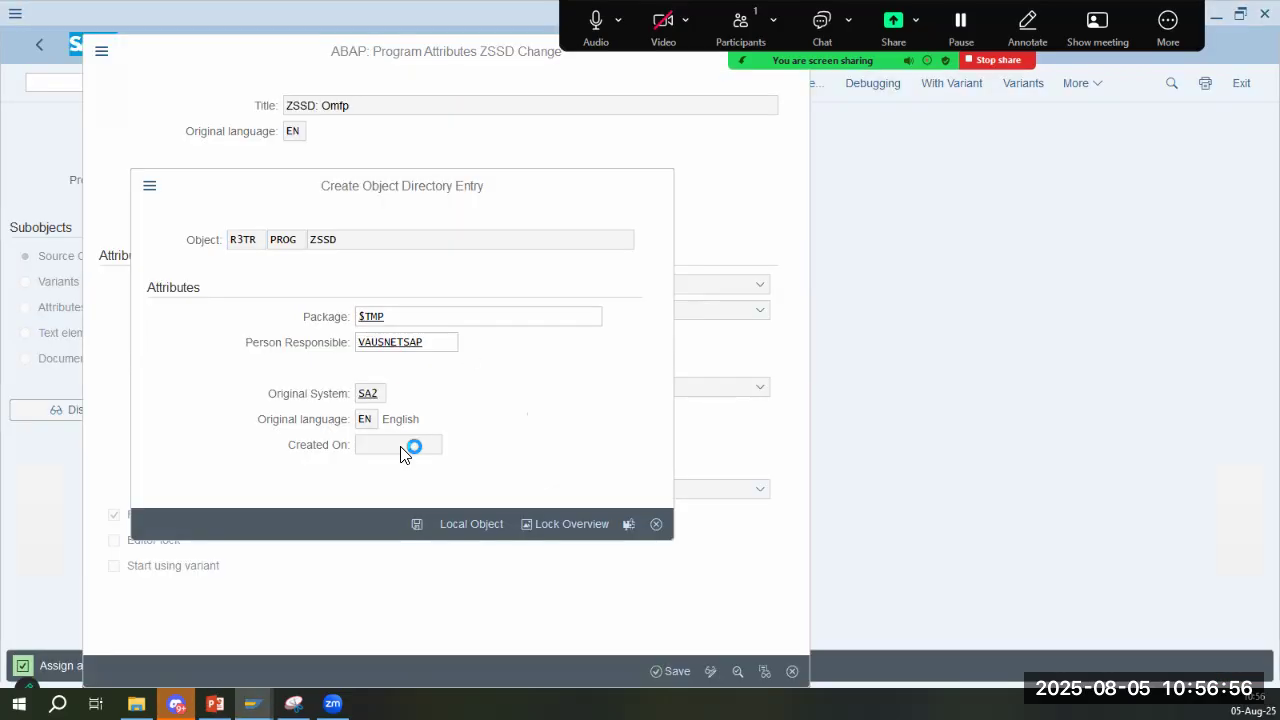
{"action": "key", "text": "alt+Tab"}
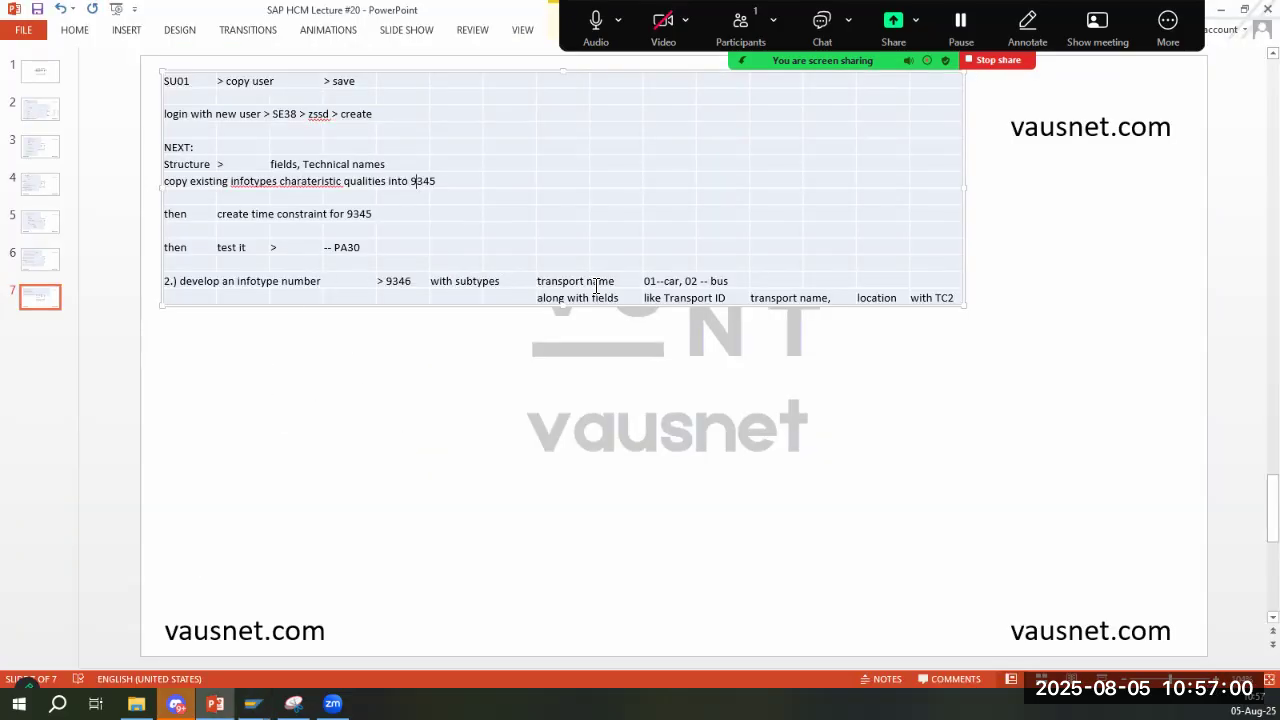
{"action": "key", "text": "alt+Tab"}
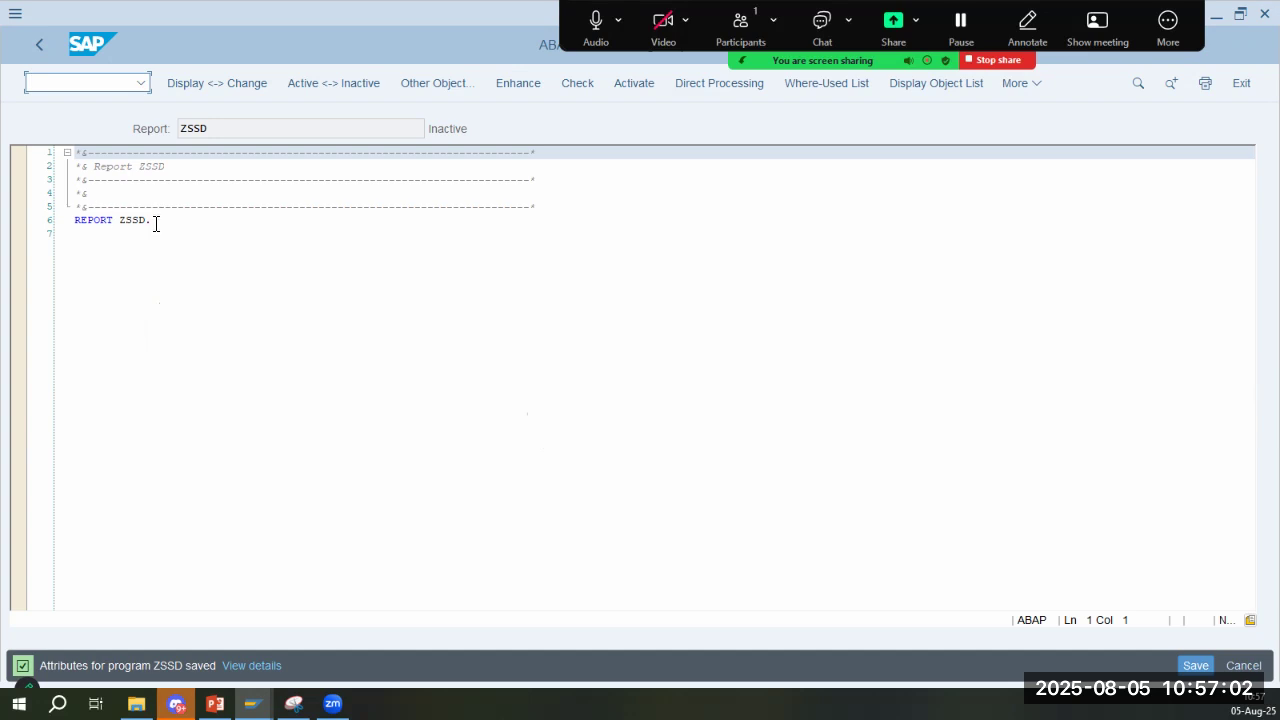
- Leave the ZSSD source code and switch to the SAP session maintaining infotype 9345, glancing at slide 7 in PowerPoint
{"action": "left_click", "coordinate": [154, 222]}
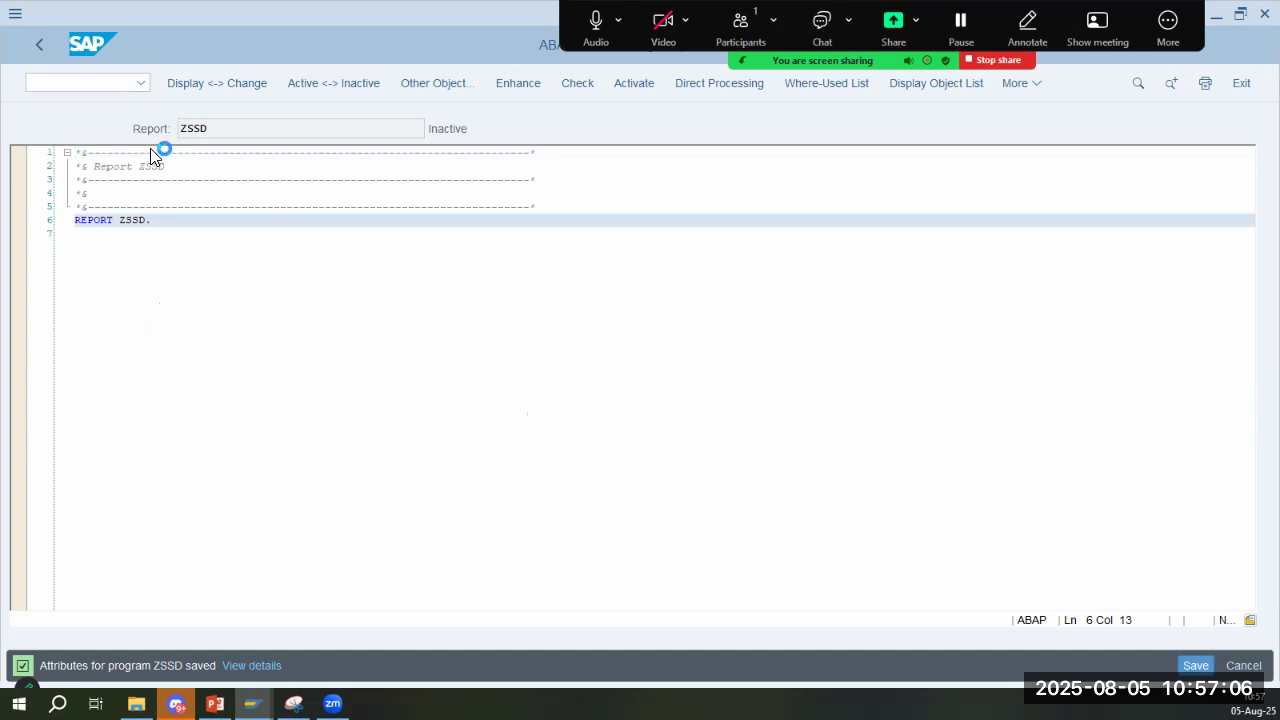
{"action": "left_click", "coordinate": [39, 47]}
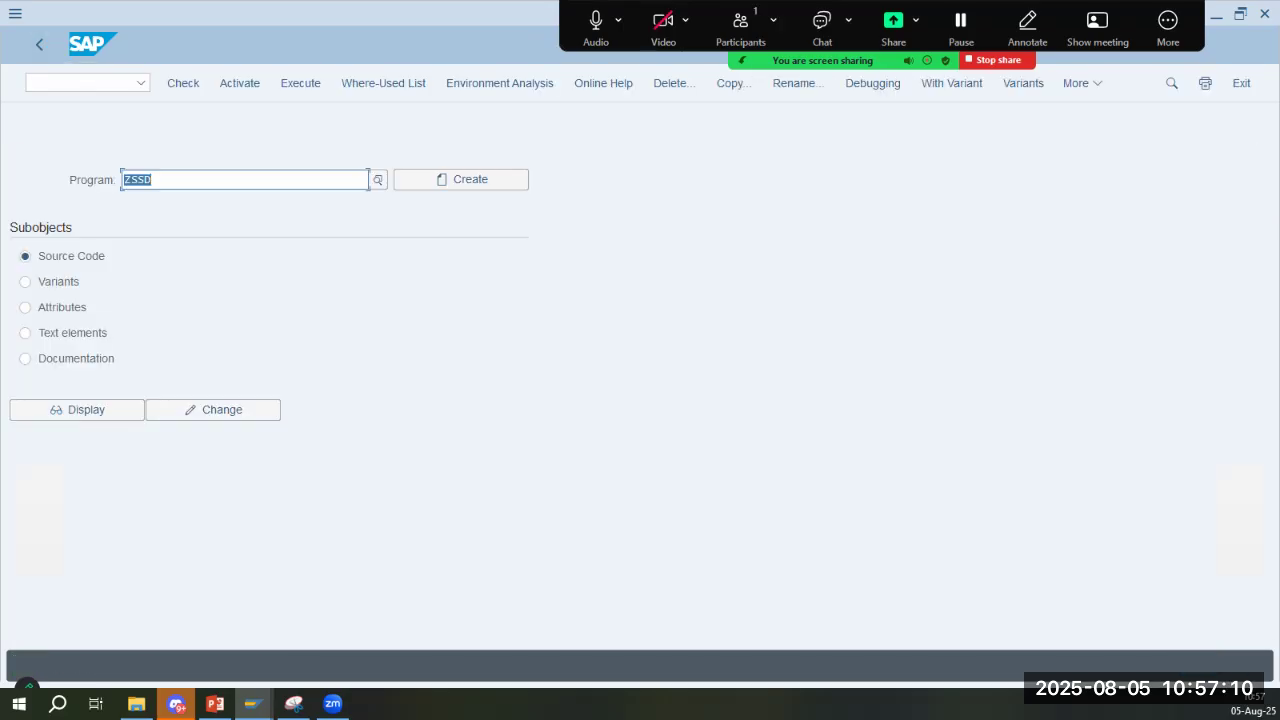
{"action": "key", "text": "alt+Tab"}
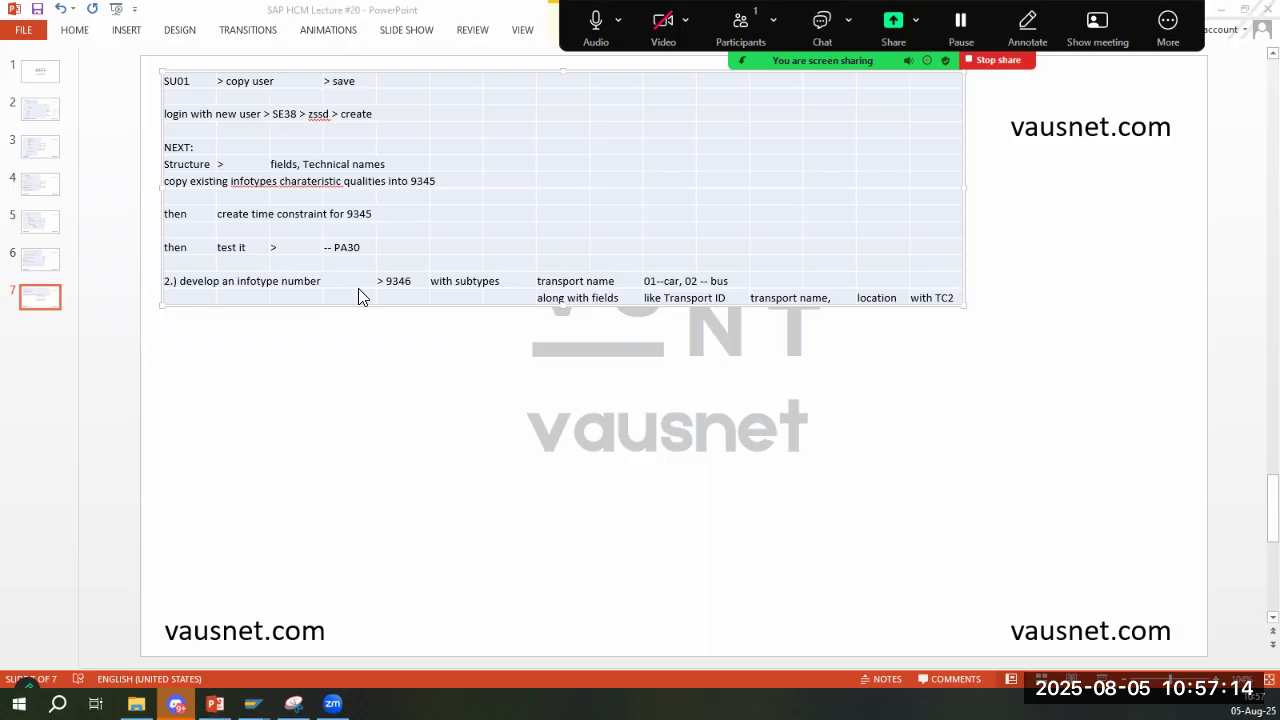
{"action": "key", "text": "alt+Tab"}
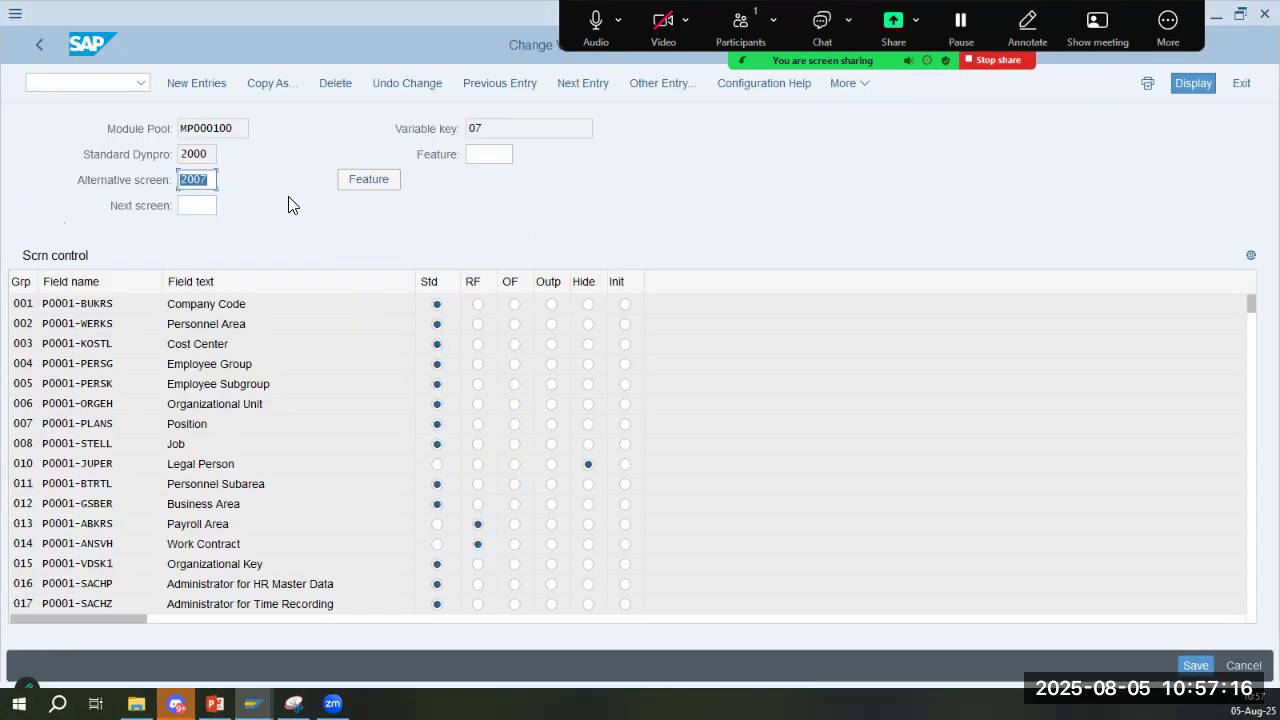
{"action": "key", "text": "alt+Tab"}
{"action": "key", "text": "alt+Tab"}
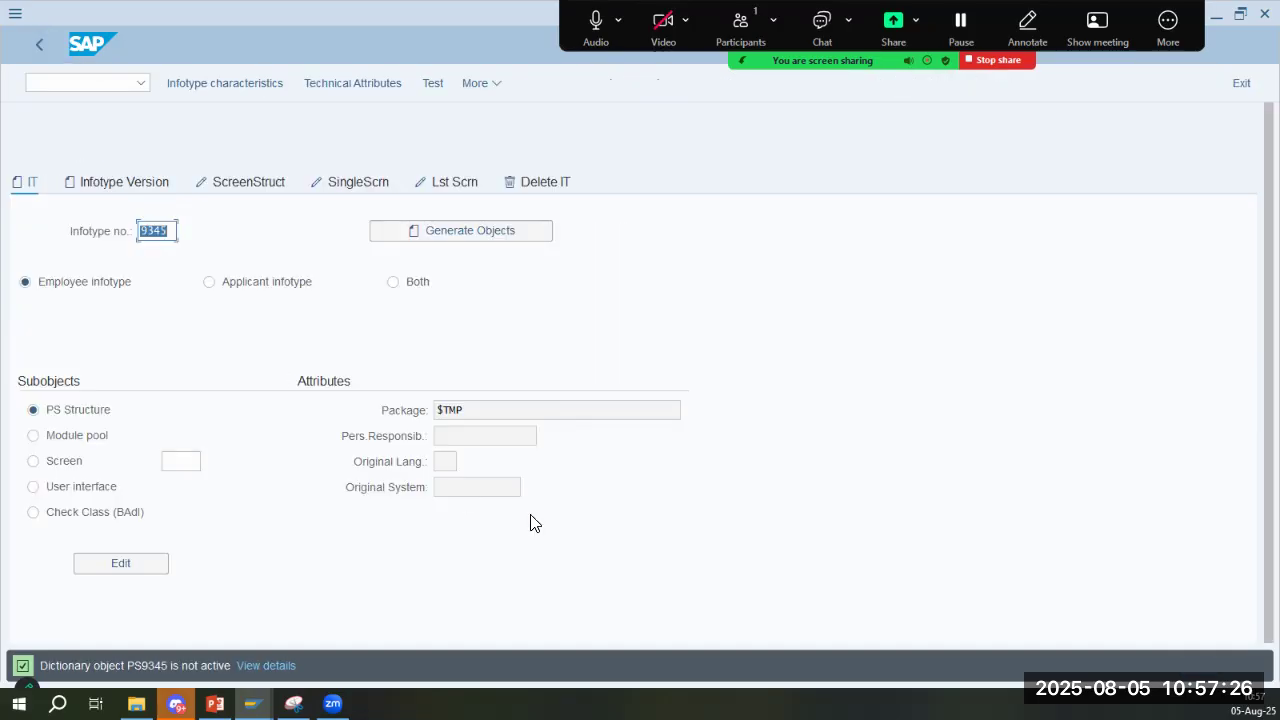
- Check the package assigned to infotype 9345 and try to delete the infotype
{"action": "left_click_drag", "start_coordinate": [480, 409], "coordinate": [432, 414]}
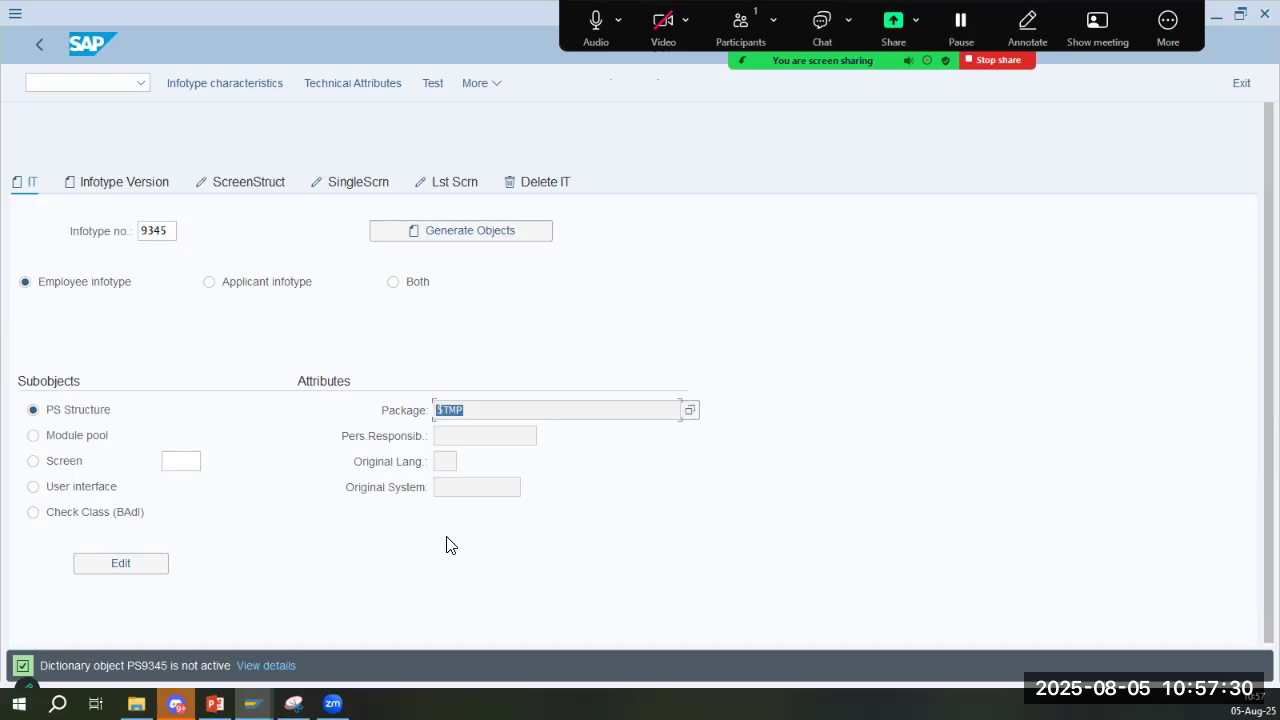
{"action": "left_click", "coordinate": [522, 411]}
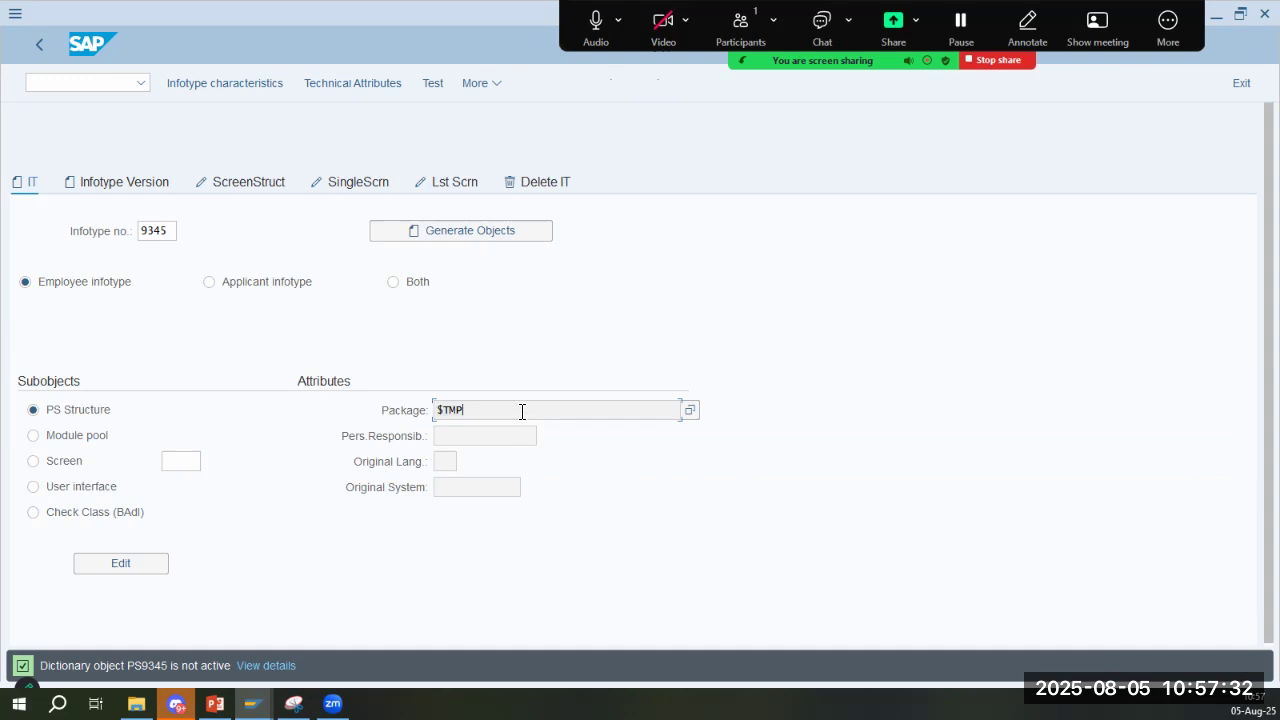
{"action": "left_click", "coordinate": [538, 184]}
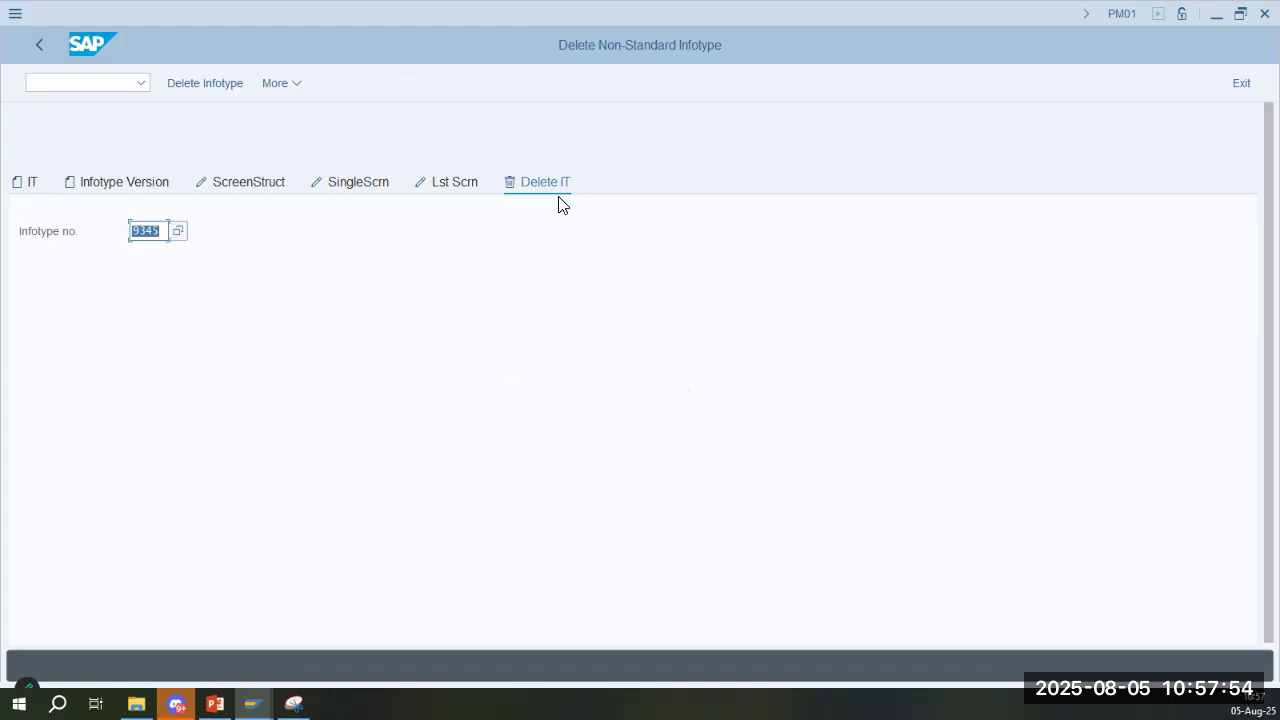
{"action": "left_click", "coordinate": [214, 86]}
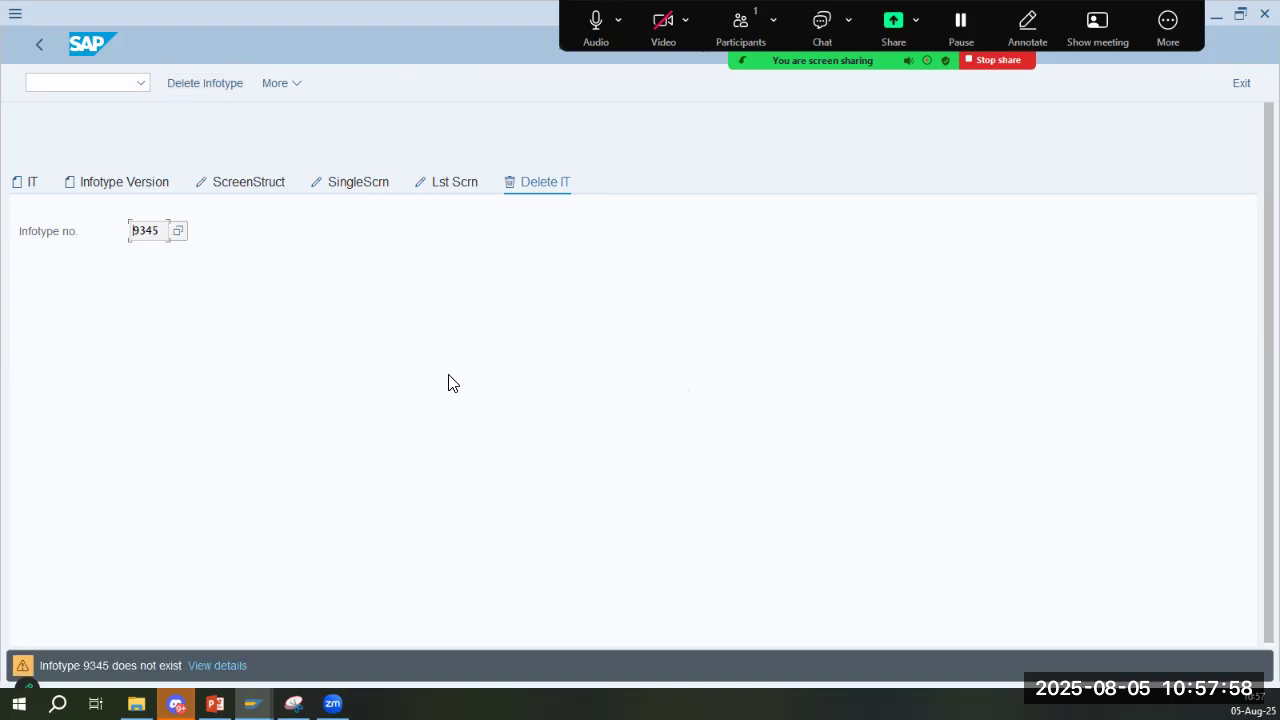
{"action": "key", "text": "Return"}
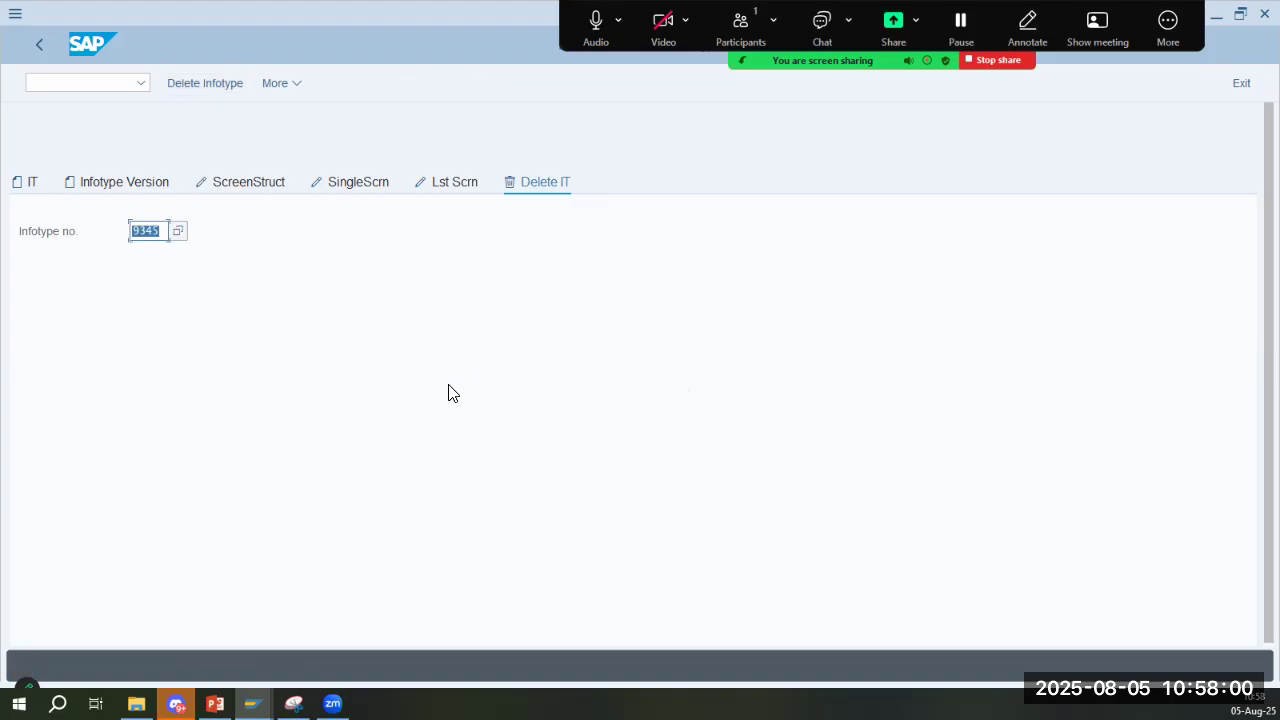
- Try to generate the objects for employee infotype 9345, creating its dictionary object
{"action": "left_click", "coordinate": [35, 185]}
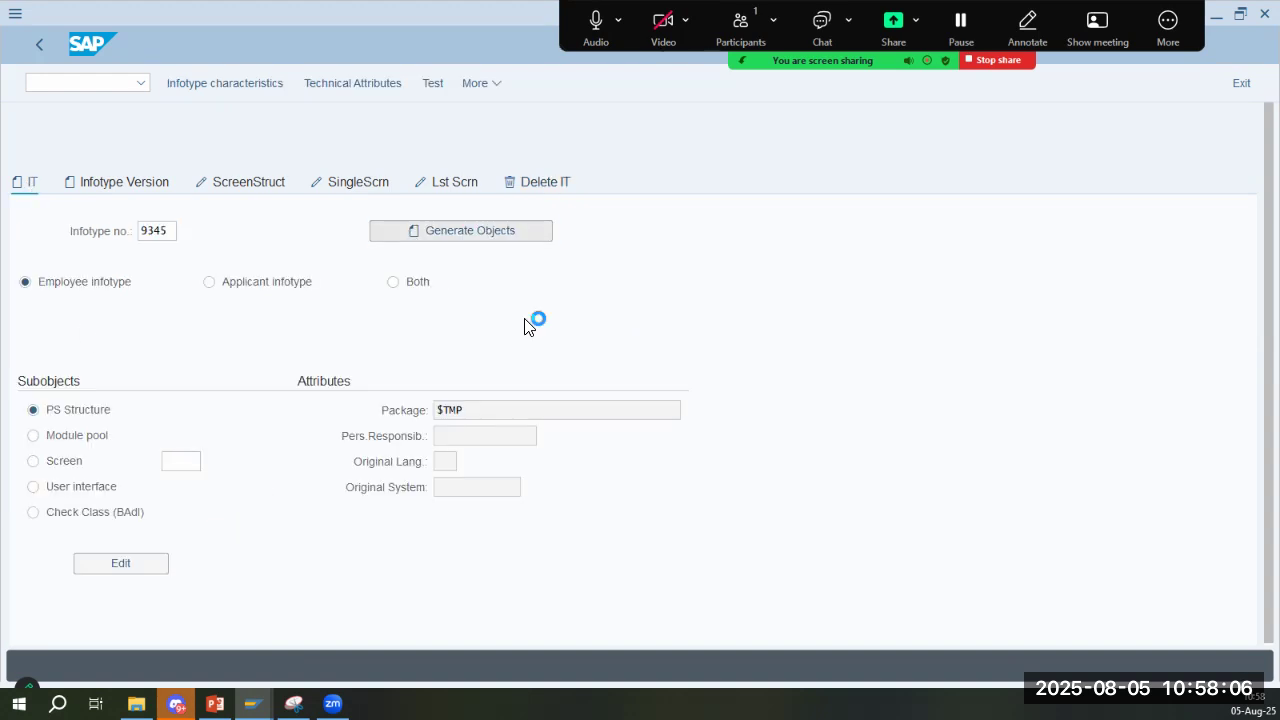
{"action": "left_click", "coordinate": [337, 414]}
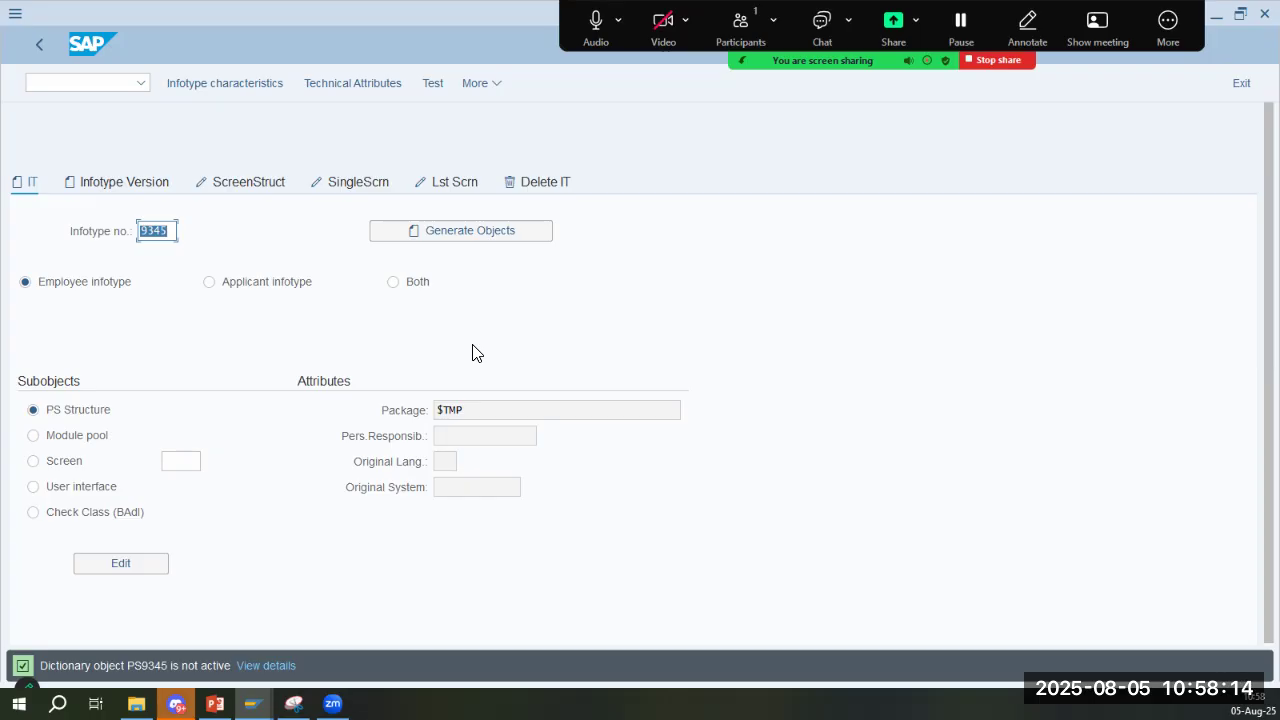
- Examine the infotype characteristics overview for existing infotypes, and return to infotype 9345
{"action": "left_click", "coordinate": [238, 86]}
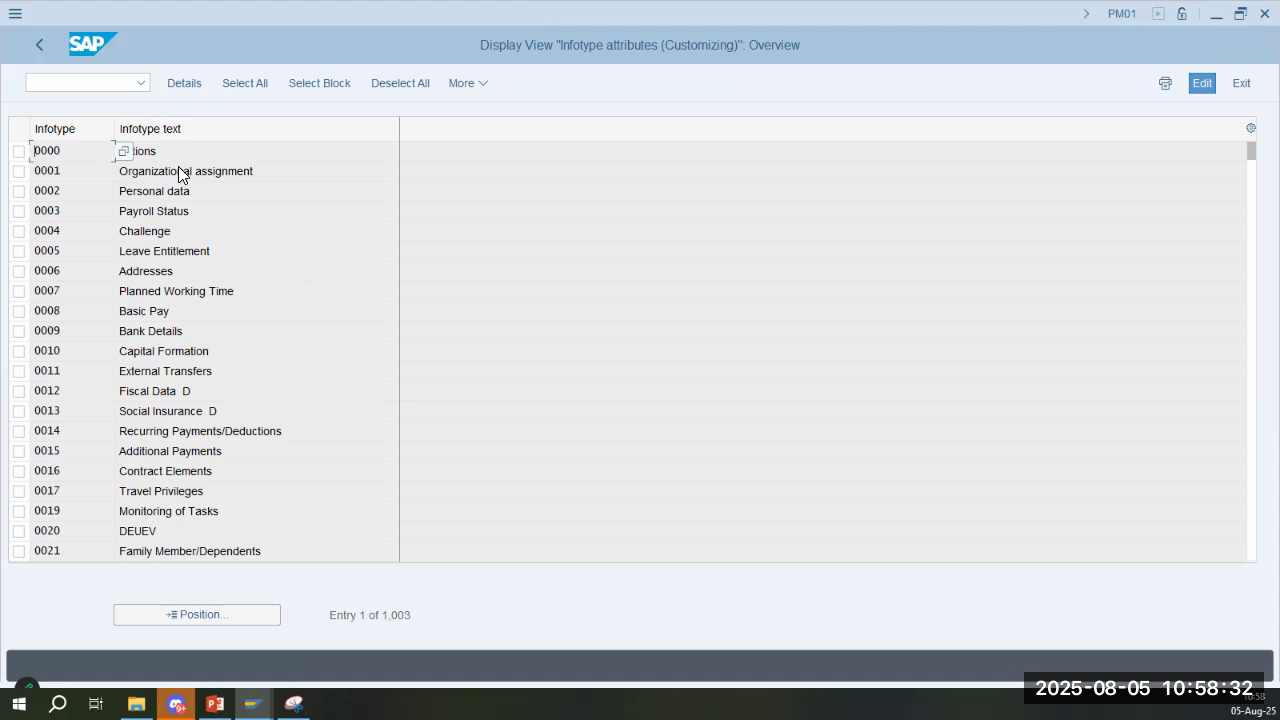
{"action": "left_click", "coordinate": [162, 195]}
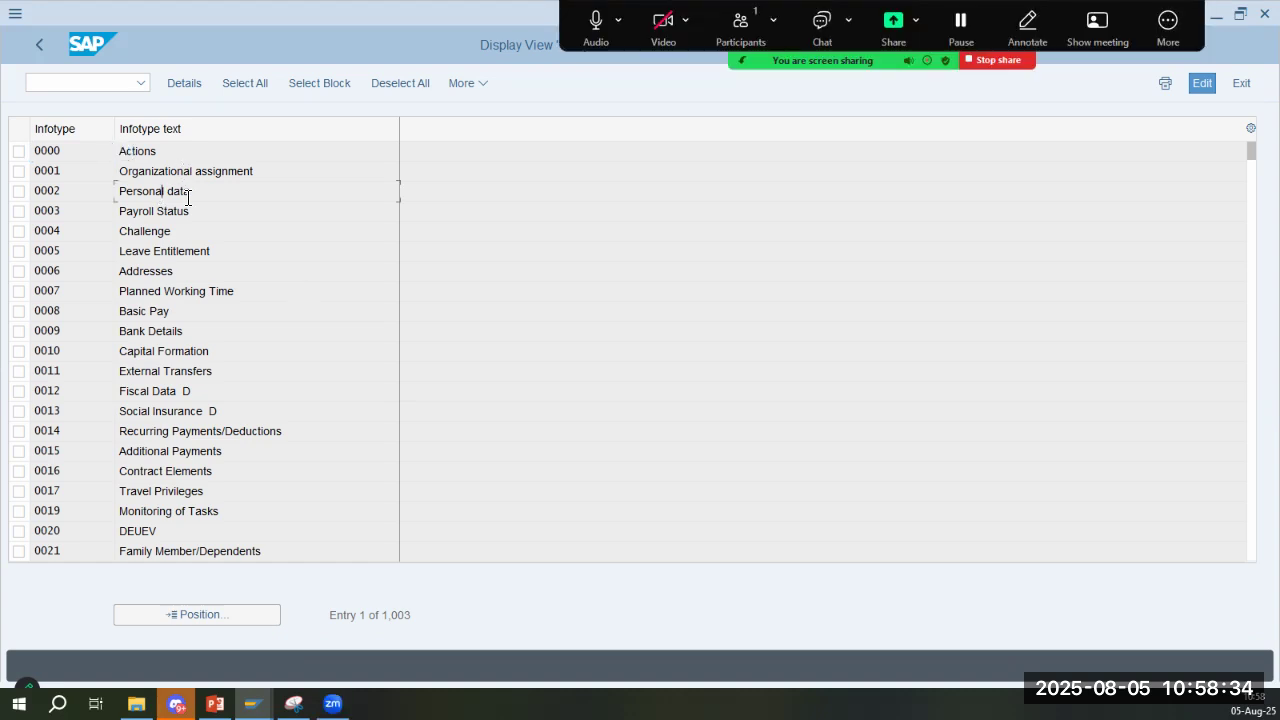
{"action": "left_click", "coordinate": [148, 431]}
{"action": "scroll", "coordinate": [214, 378], "scroll_direction": "down", "scroll_amount": 1}
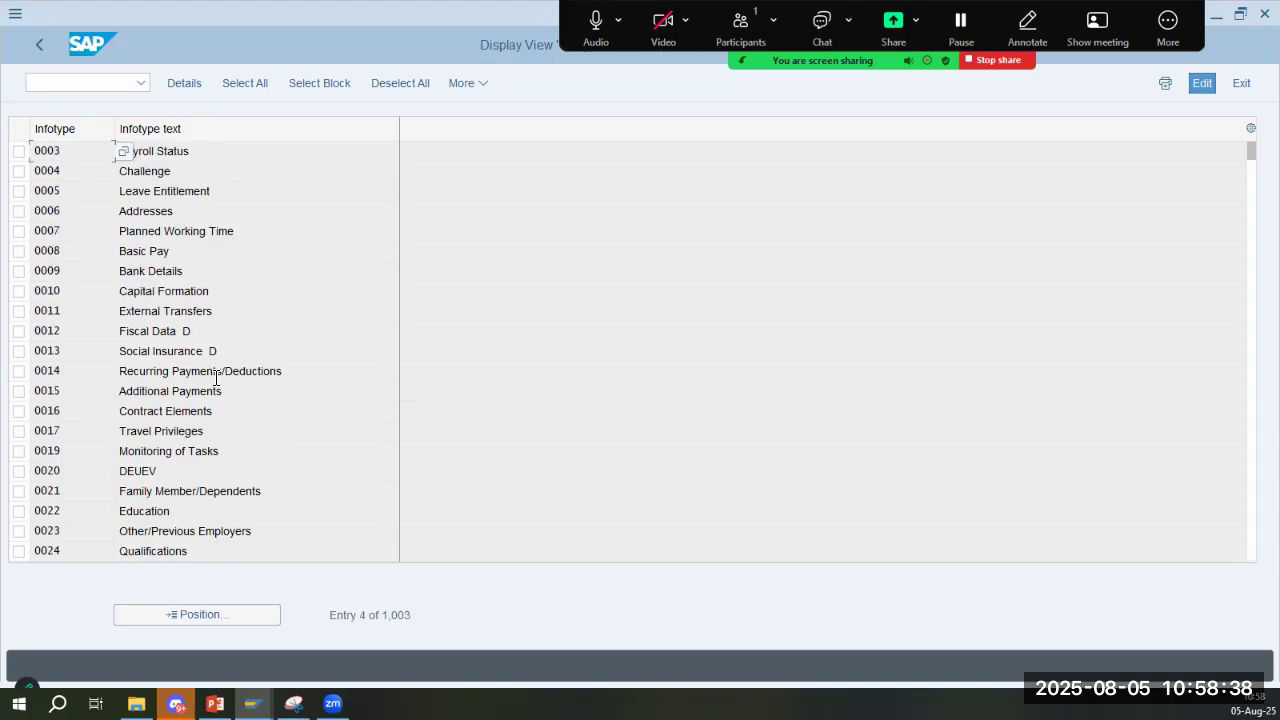
{"action": "scroll", "coordinate": [221, 409], "scroll_direction": "down", "scroll_amount": 1}
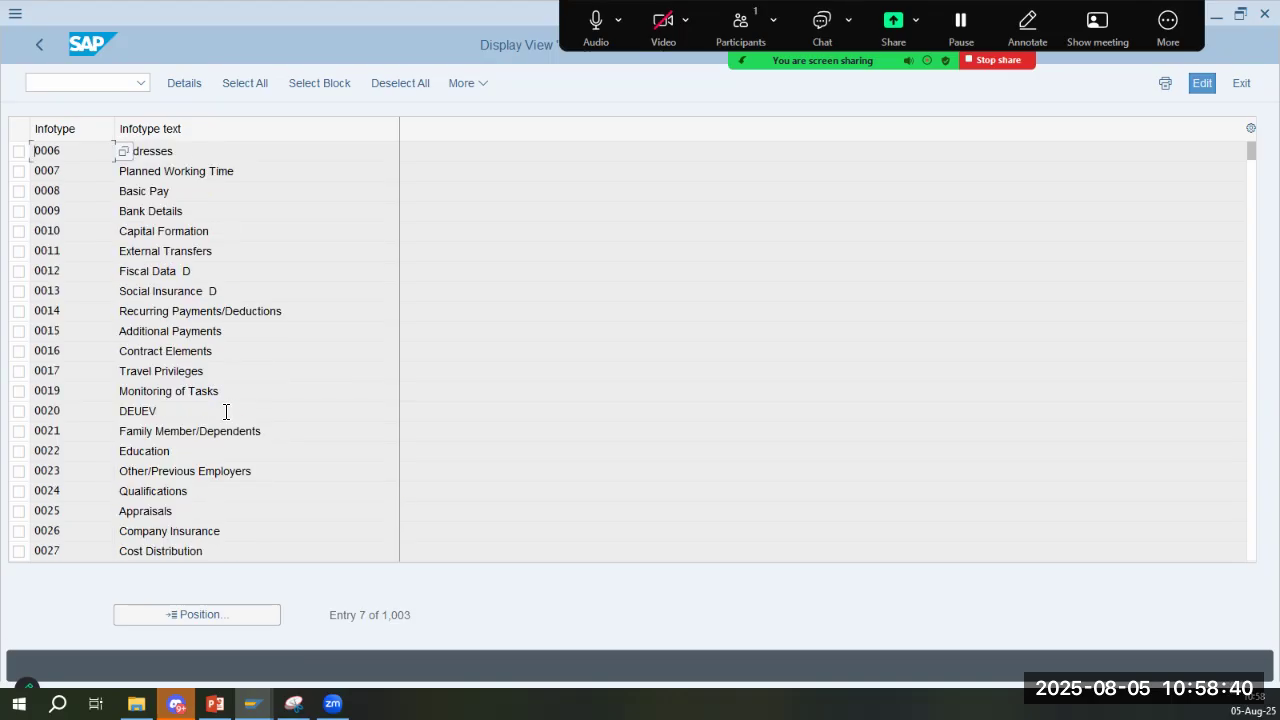
{"action": "scroll", "coordinate": [226, 412], "scroll_direction": "down", "scroll_amount": 2}
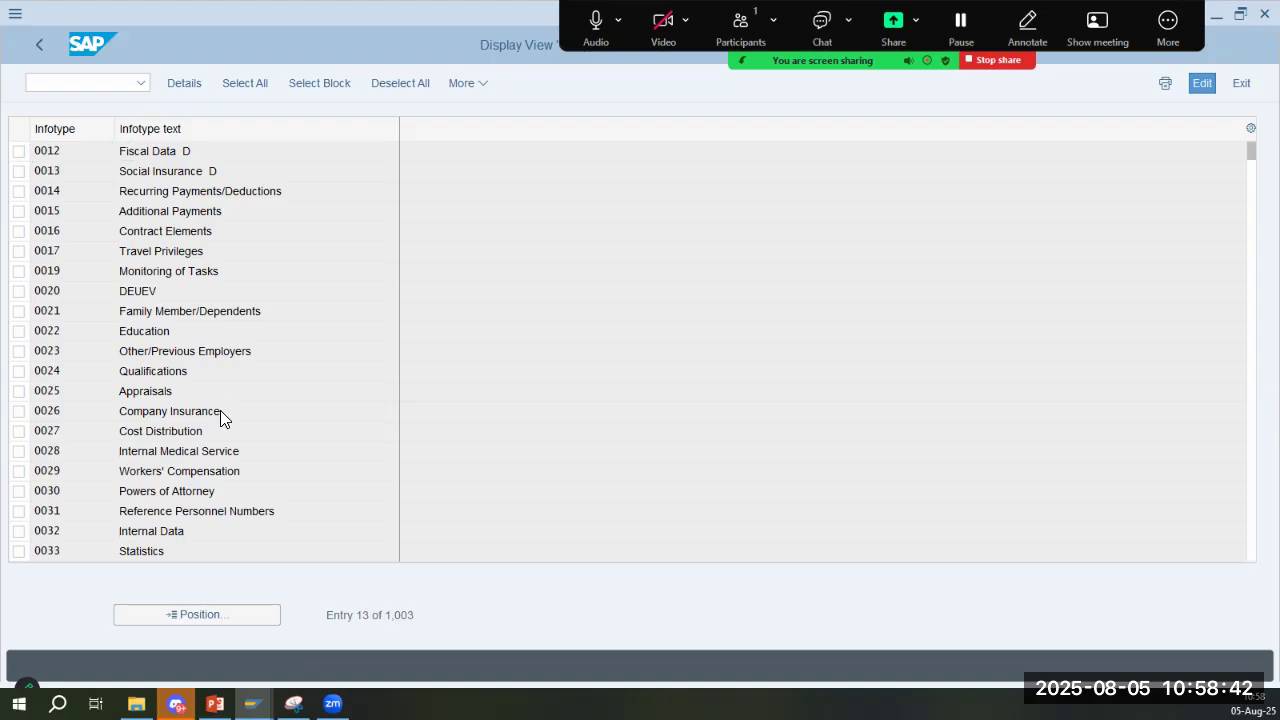
{"action": "scroll", "coordinate": [221, 410], "scroll_direction": "down", "scroll_amount": 2}
{"action": "left_click", "coordinate": [36, 45]}
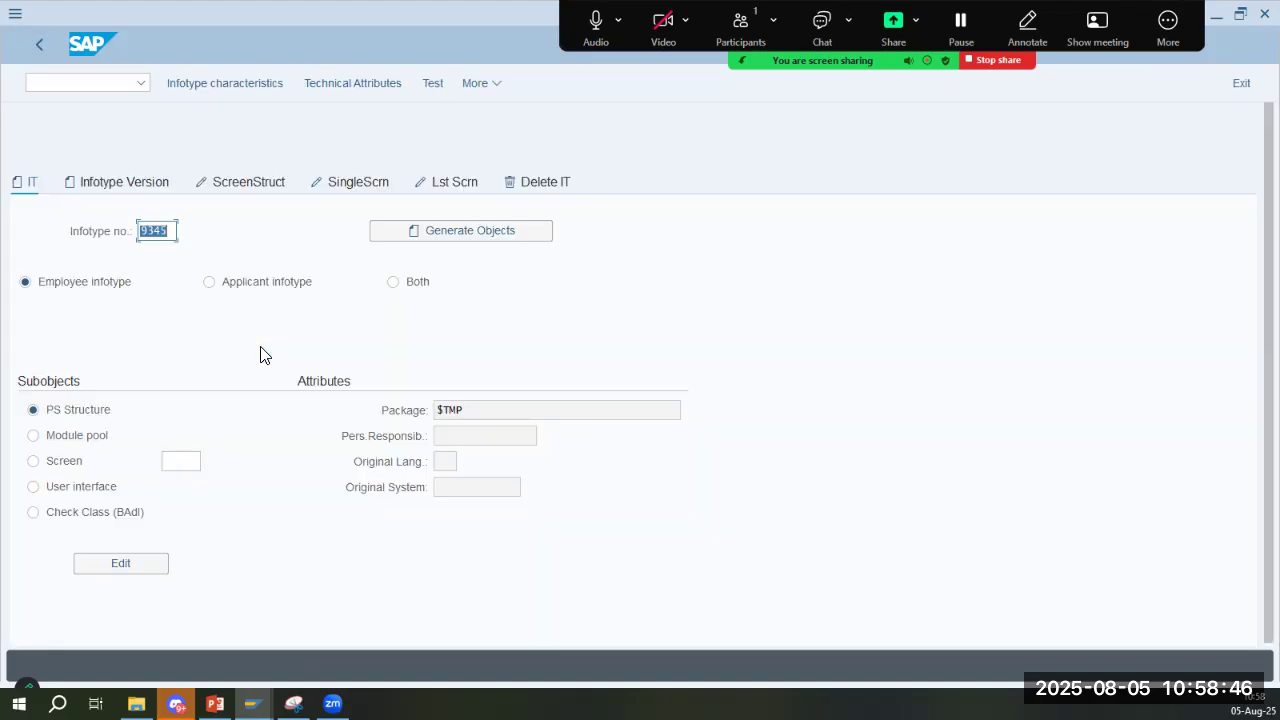
- Exit infotype maintenance to the SAP start screen and reopen transaction PM01
{"action": "left_click", "coordinate": [46, 42]}
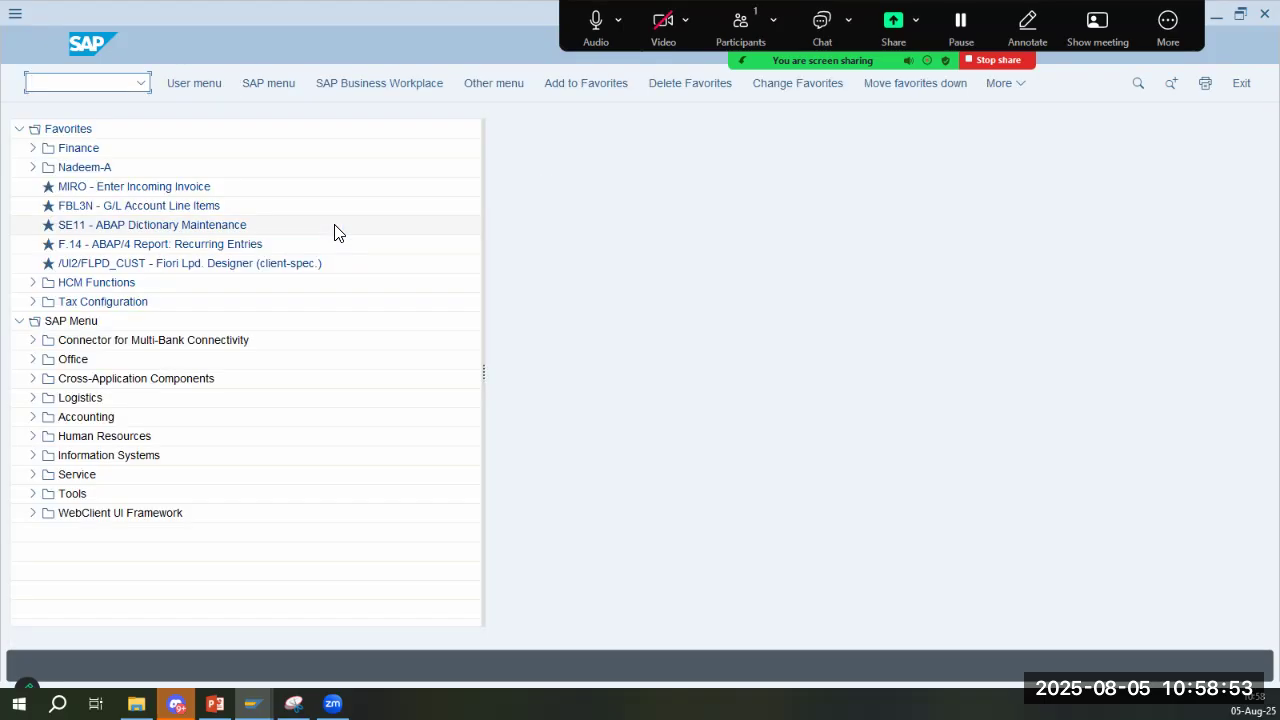
{"action": "left_click", "coordinate": [126, 88]}
{"action": "type", "text": "/nomppome"}
{"action": "key", "text": "Return"}
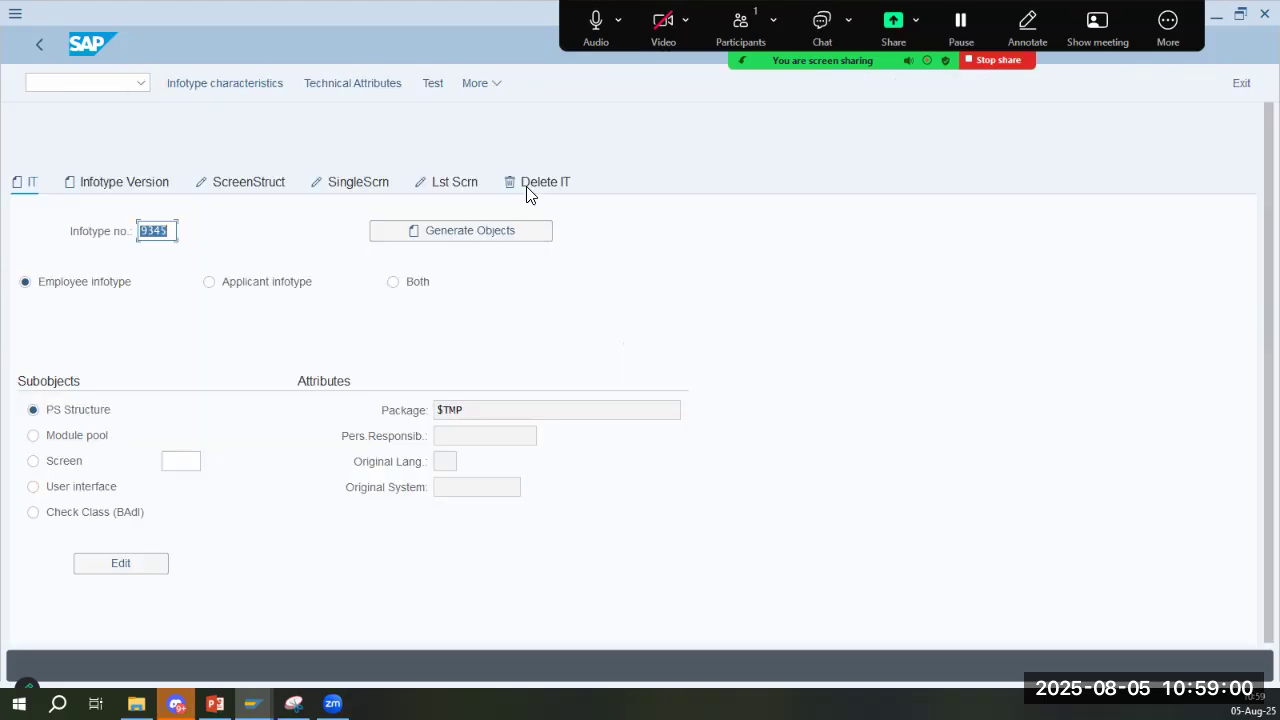
- Try again to delete infotype 9345 in the restarted transaction
{"action": "left_click", "coordinate": [529, 185]}
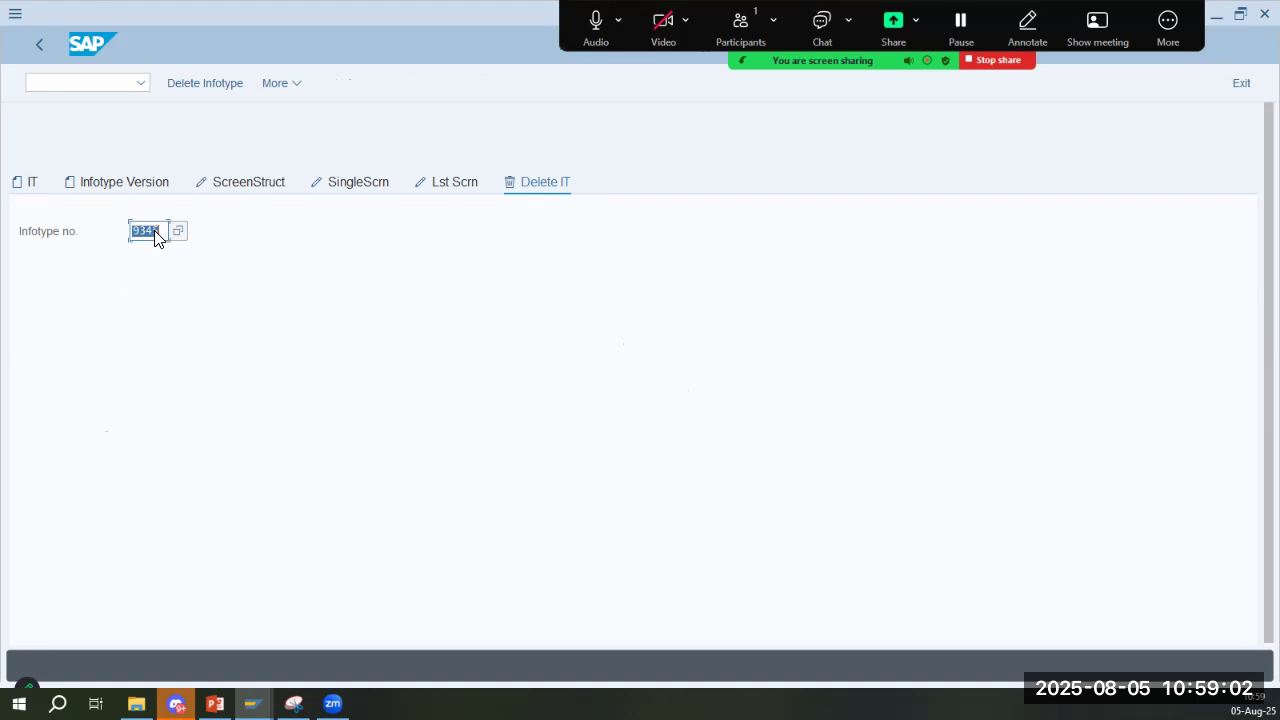
{"action": "left_click", "coordinate": [216, 84]}
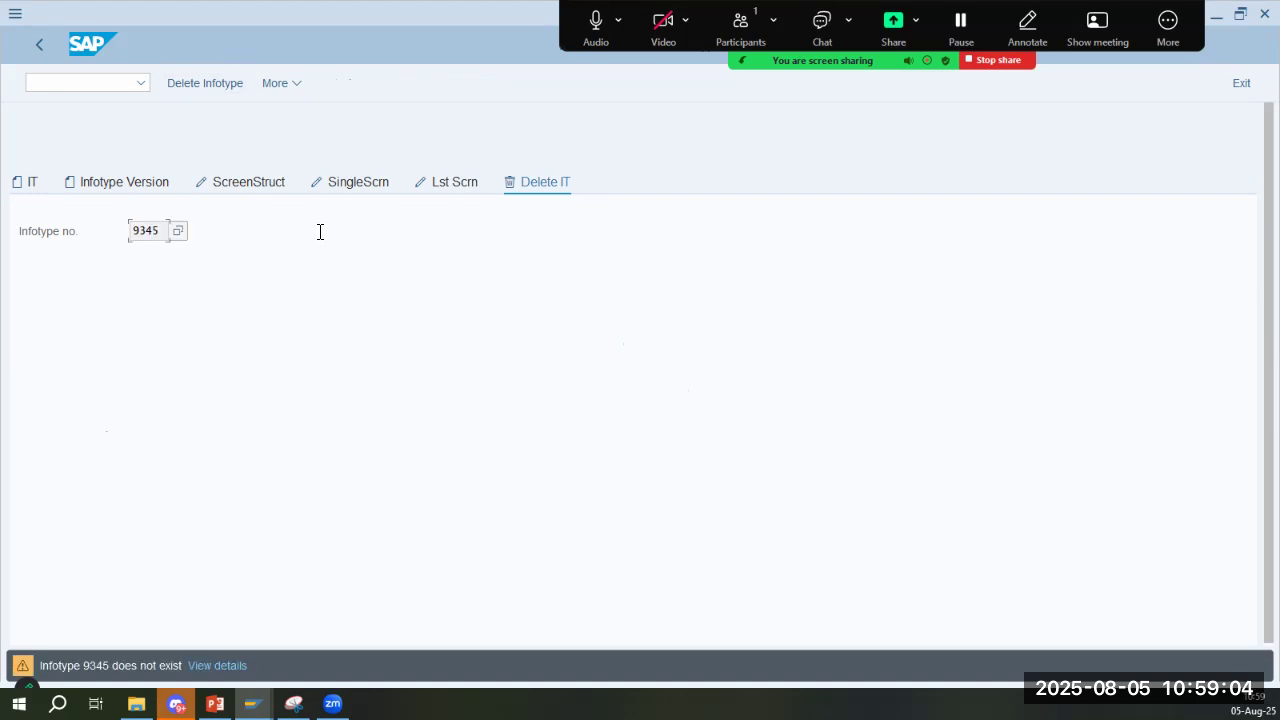
{"action": "key", "text": "Return"}
- Try again to generate the objects for employee infotype 9345, confirming creation of the dictionary object
{"action": "left_click", "coordinate": [30, 184]}
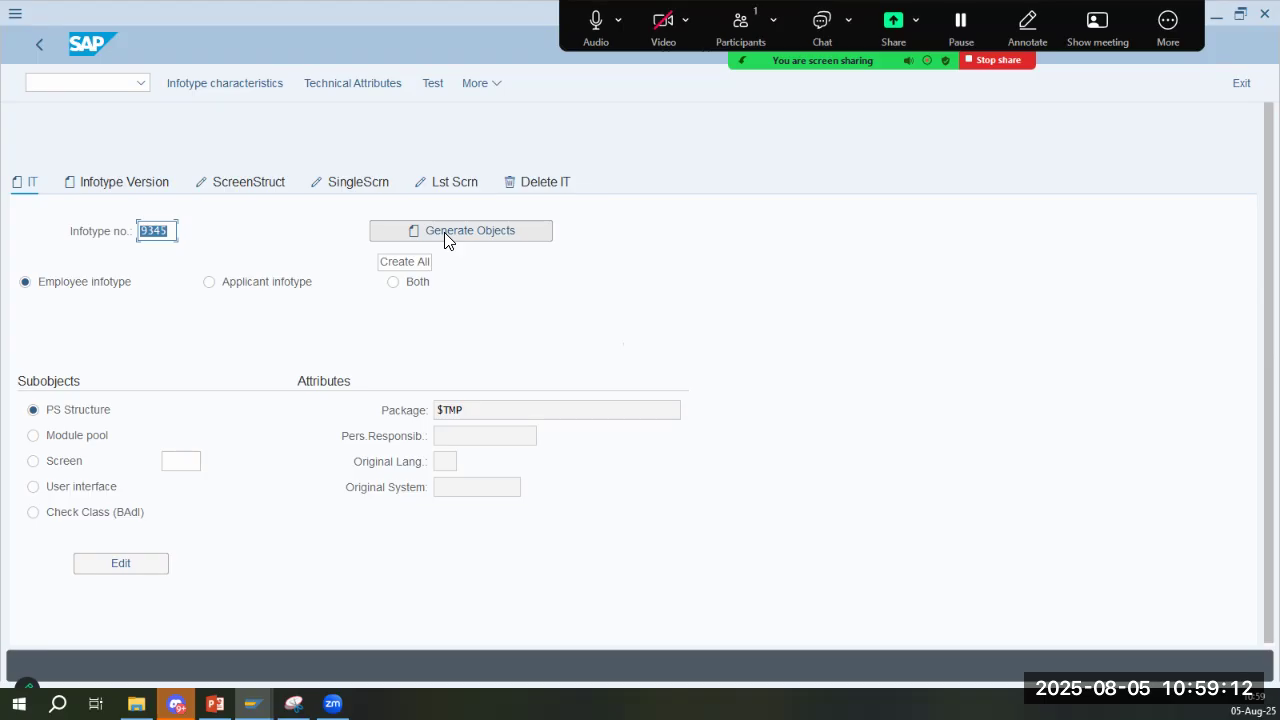
{"action": "left_click", "coordinate": [446, 240]}
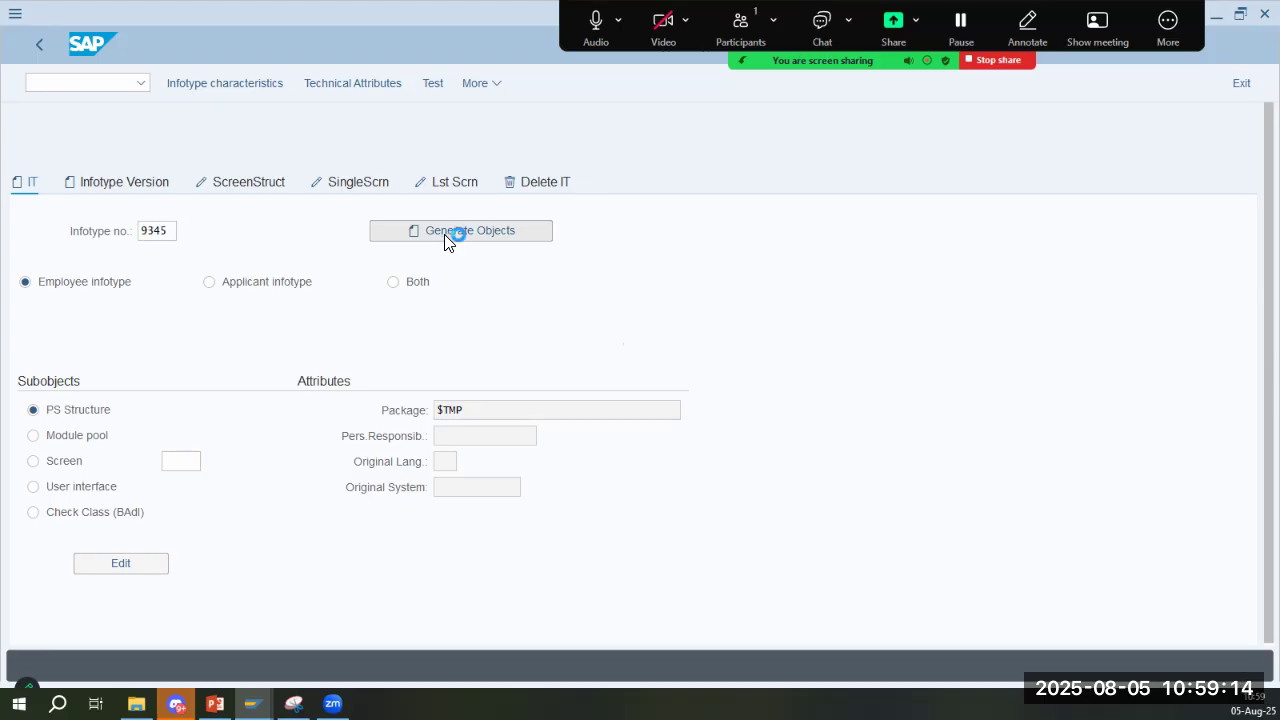
{"action": "left_click", "coordinate": [353, 430]}
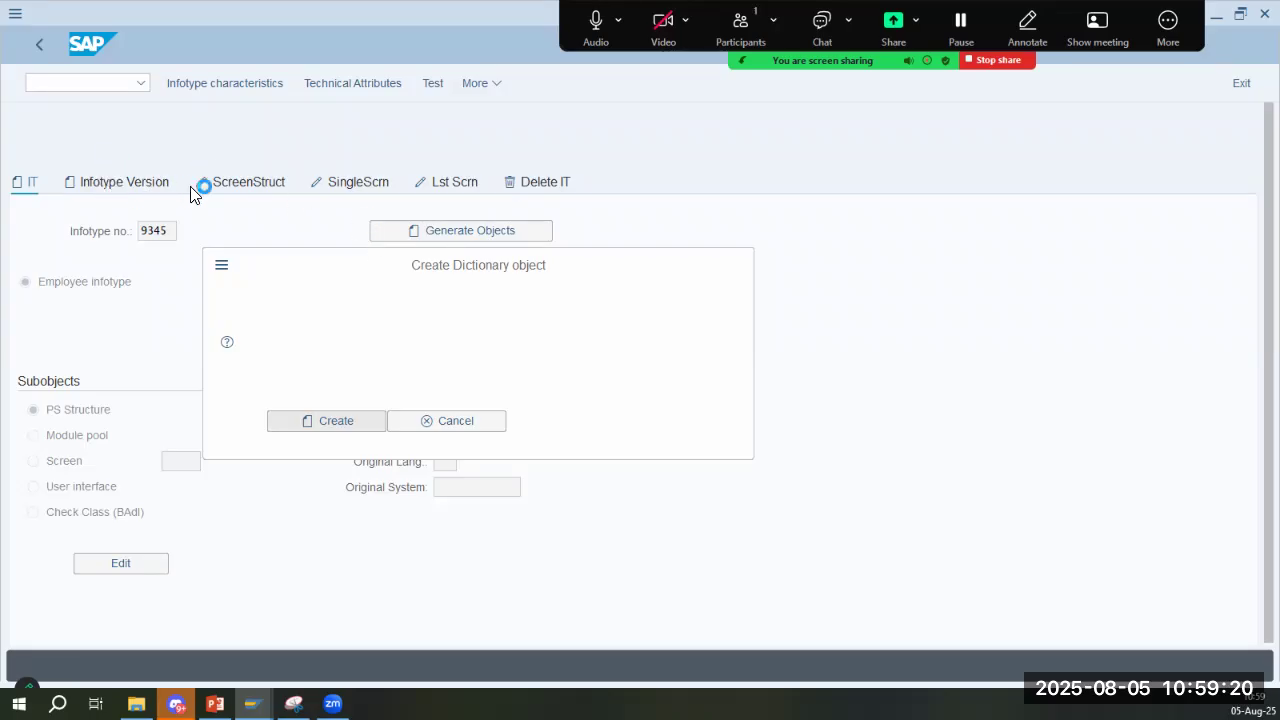
- Check the lecture slide's instructions for 9345, and browse the available country versions for the infotype version
{"action": "key", "text": "alt+Tab"}
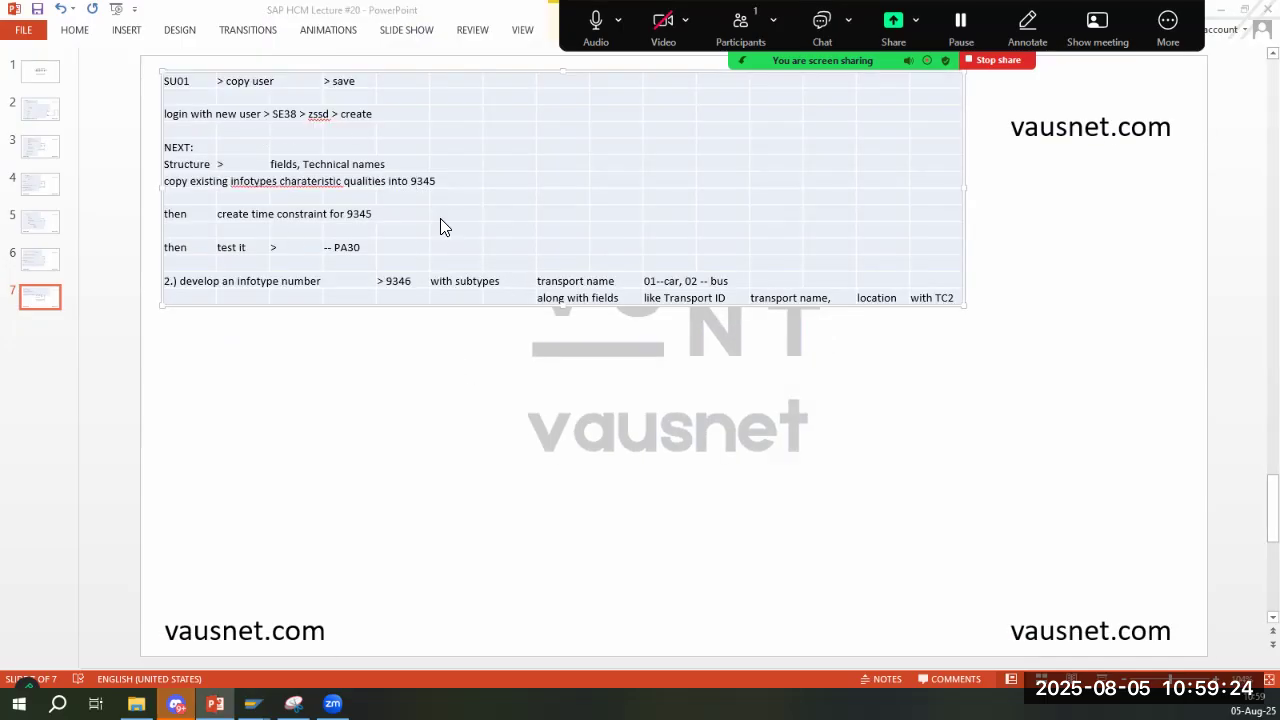
{"action": "key", "text": "alt+Tab"}
{"action": "left_click", "coordinate": [150, 182]}
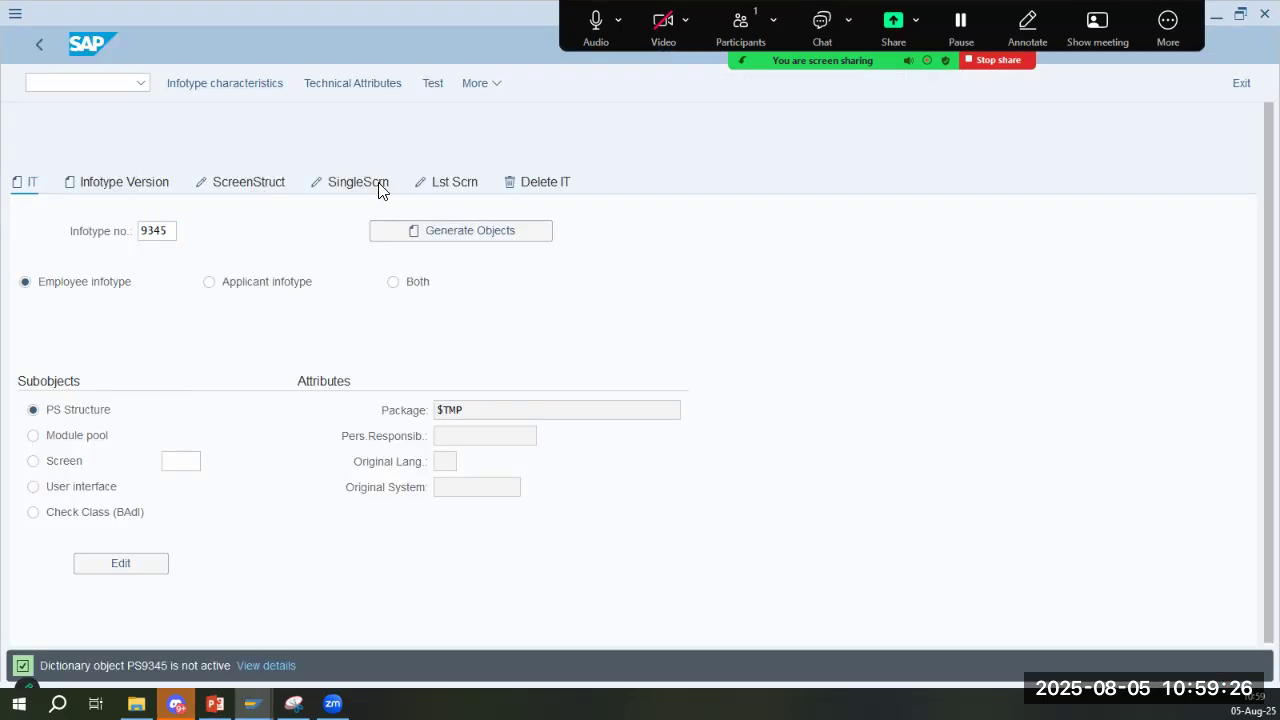
{"action": "left_click", "coordinate": [149, 258]}
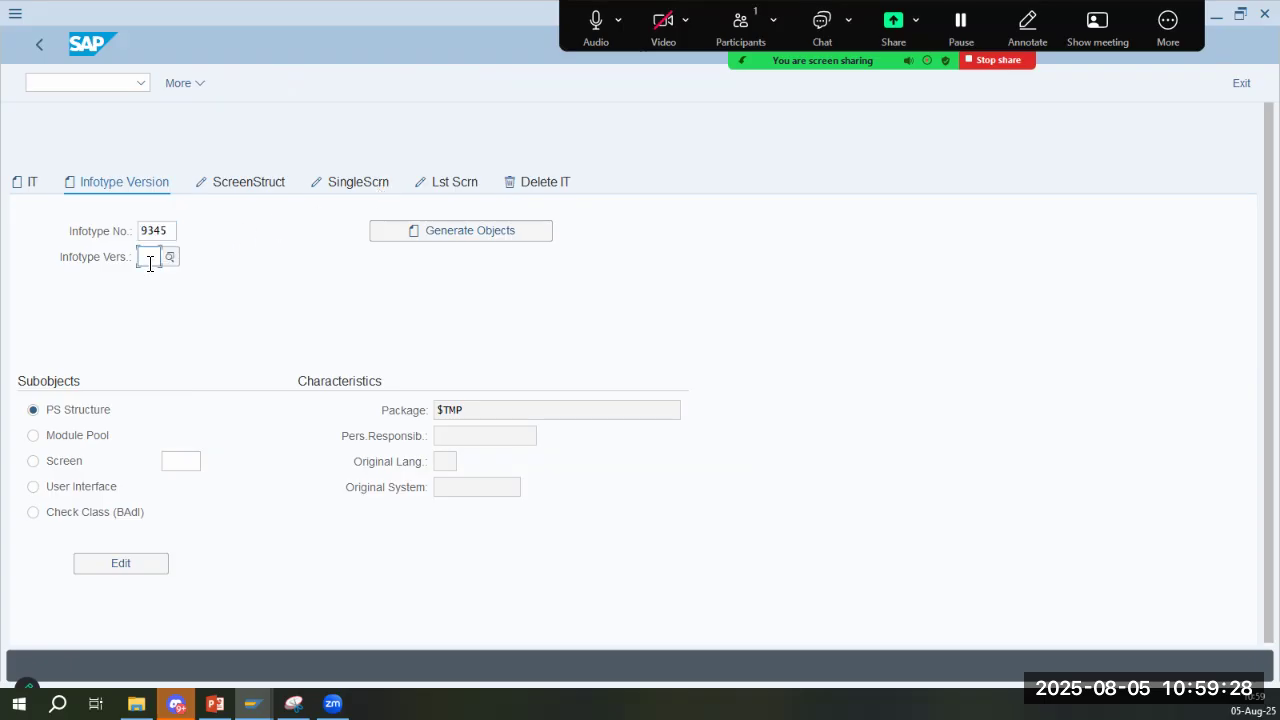
{"action": "left_click", "coordinate": [167, 258]}
{"action": "key", "text": "alt+Tab"}
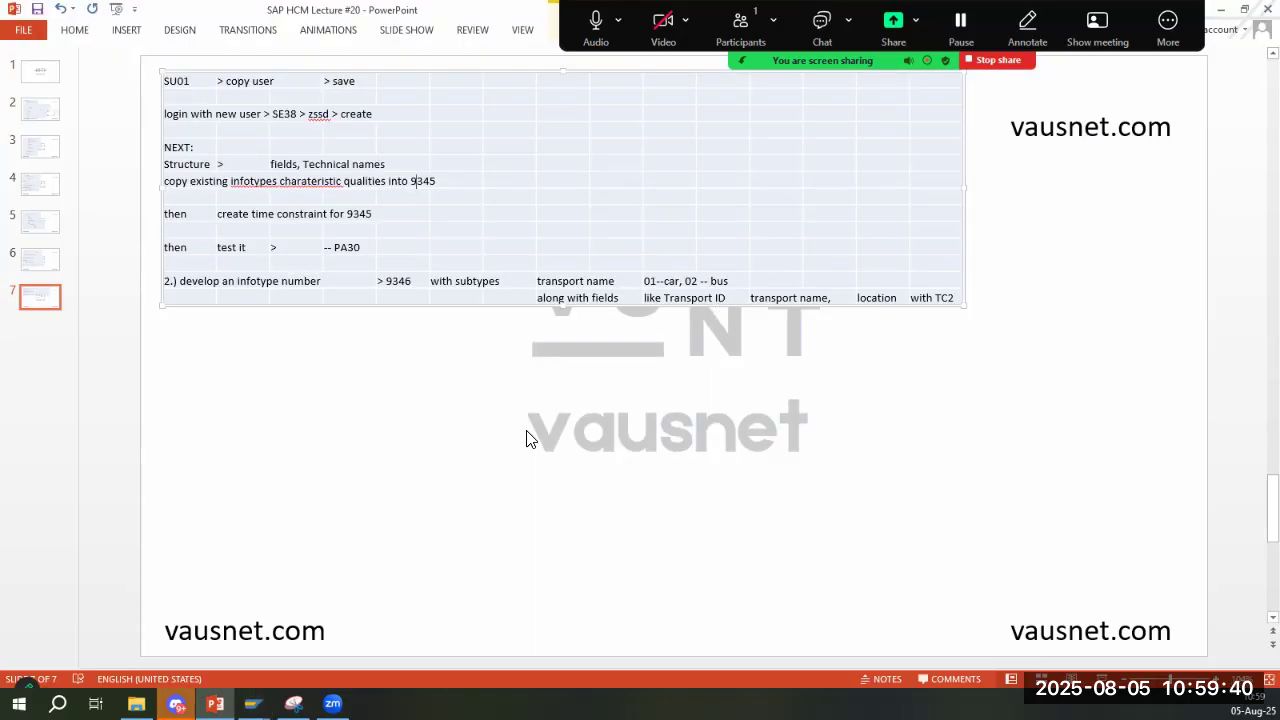
{"action": "key", "text": "alt+Tab"}
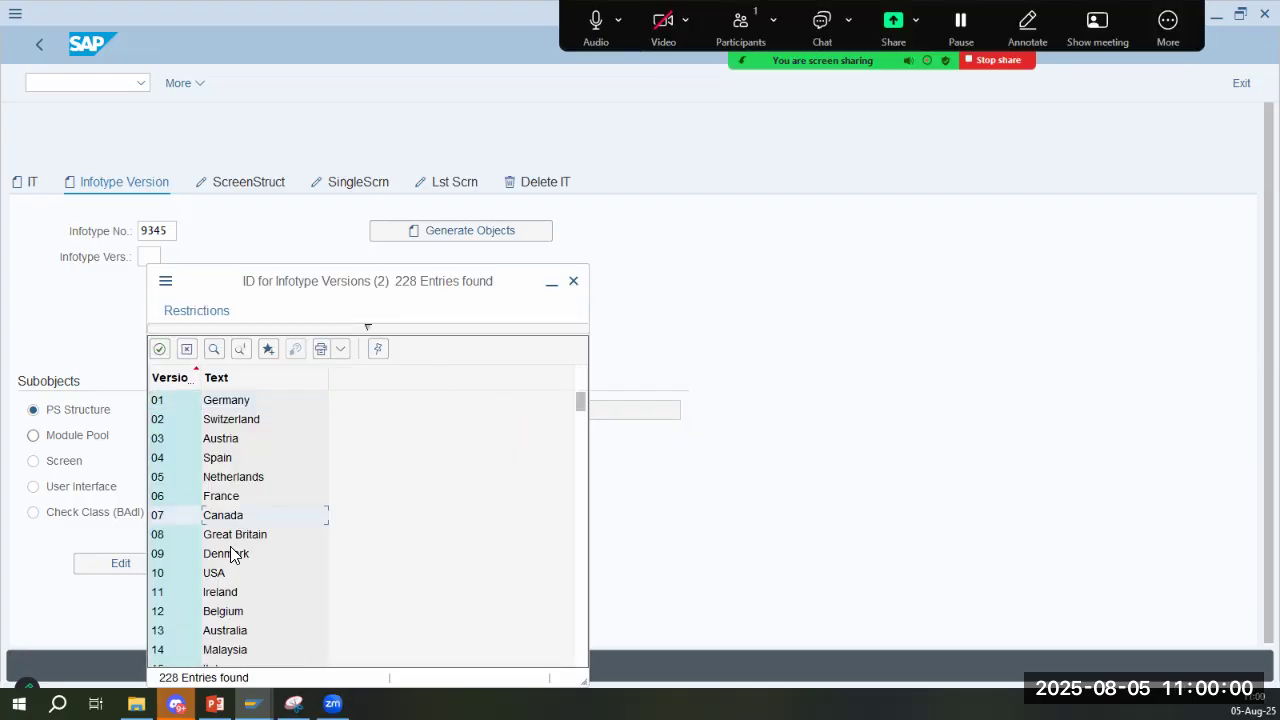
{"action": "left_click_drag", "start_coordinate": [230, 280], "coordinate": [792, 135]}
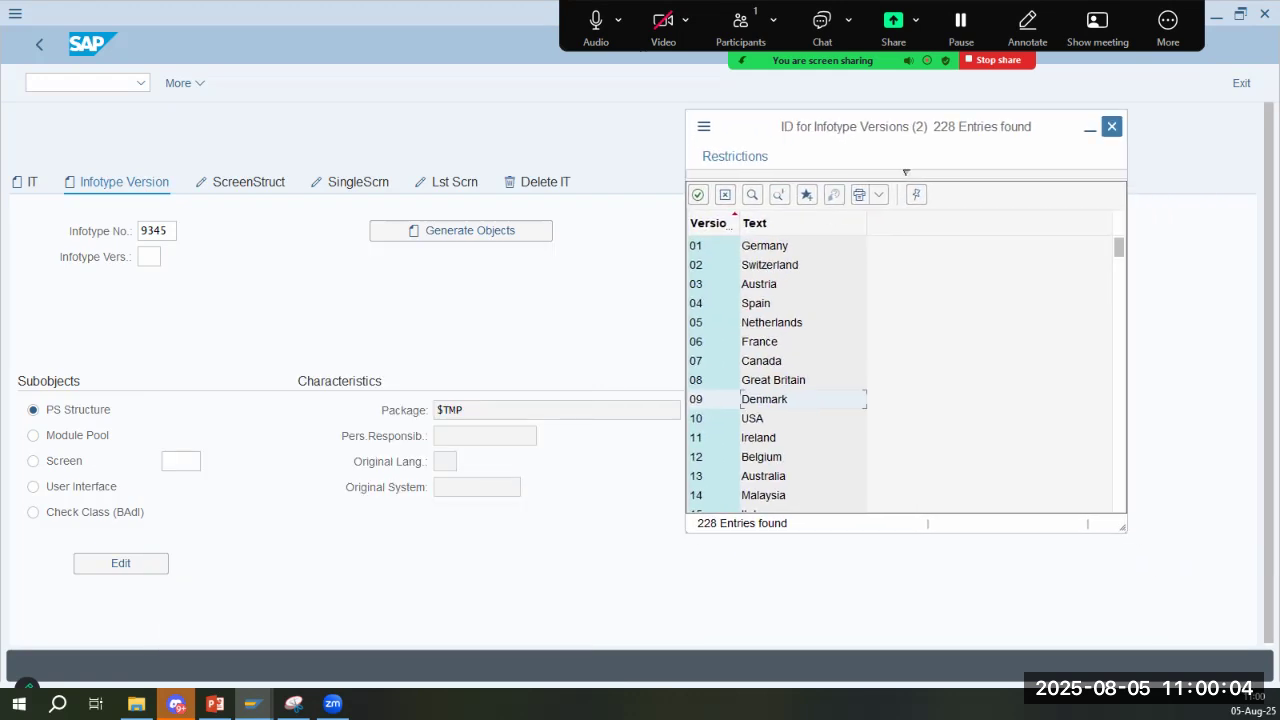
{"action": "left_click", "coordinate": [1112, 126]}
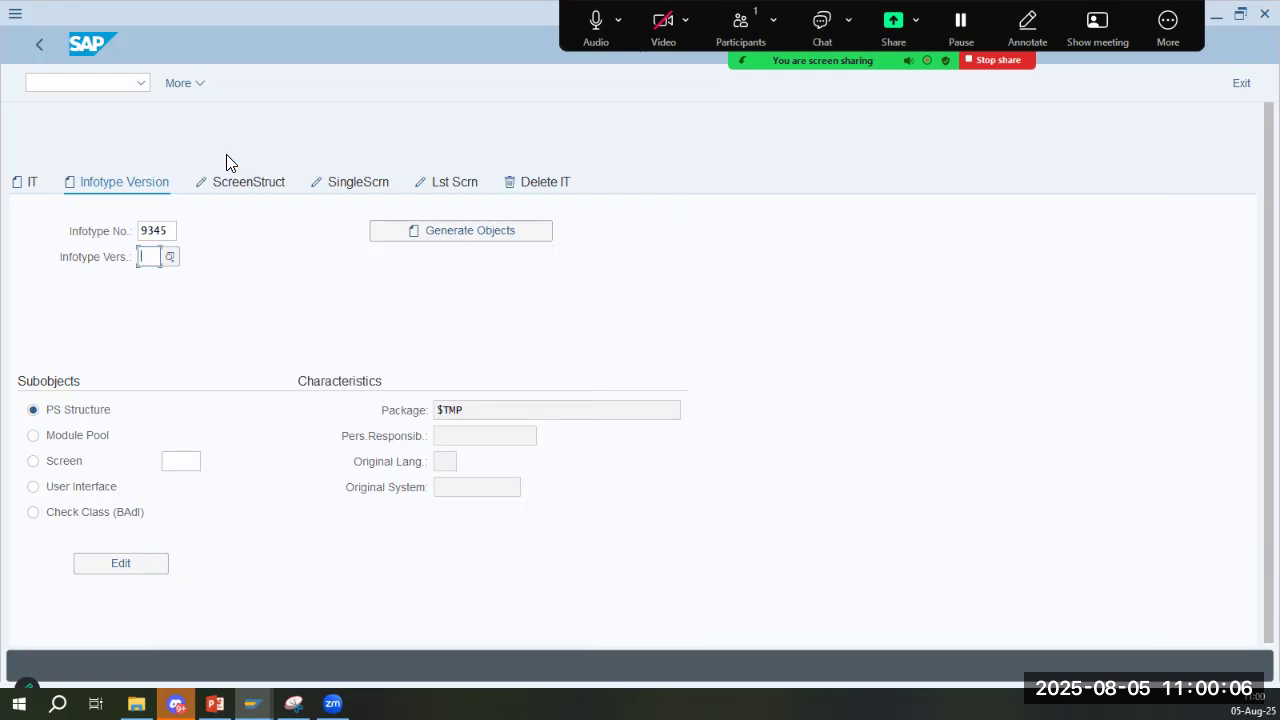
- Try to generate the objects for infotype 9345 at infotype version level, and check its screen structure settings
{"action": "left_click", "coordinate": [512, 230]}
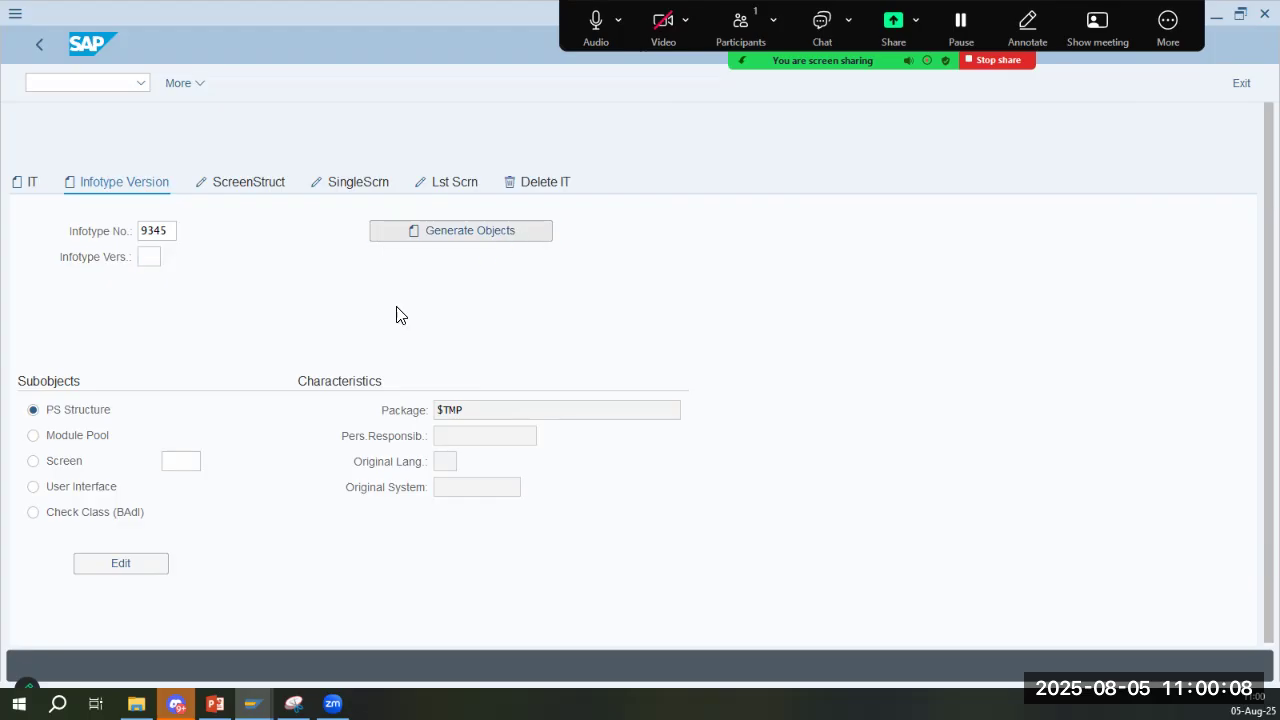
{"action": "left_click", "coordinate": [347, 421]}
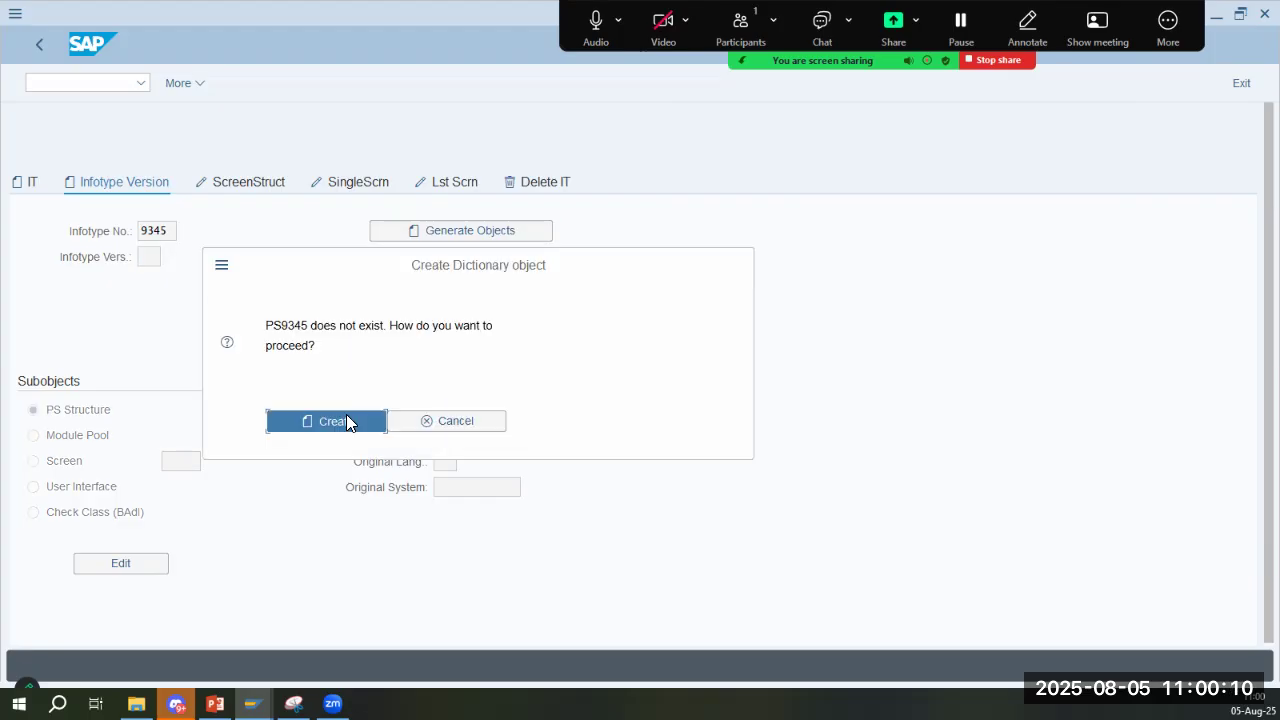
{"action": "left_click", "coordinate": [260, 188]}
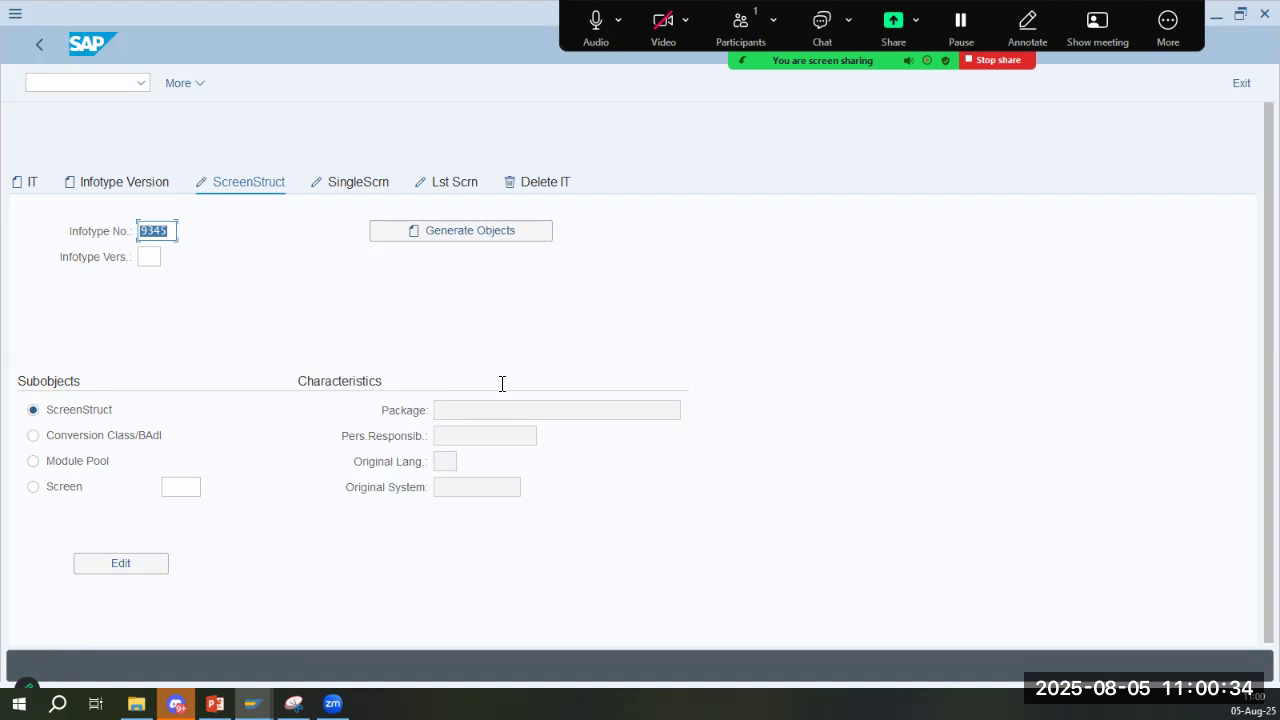
{"action": "left_click", "coordinate": [26, 190]}
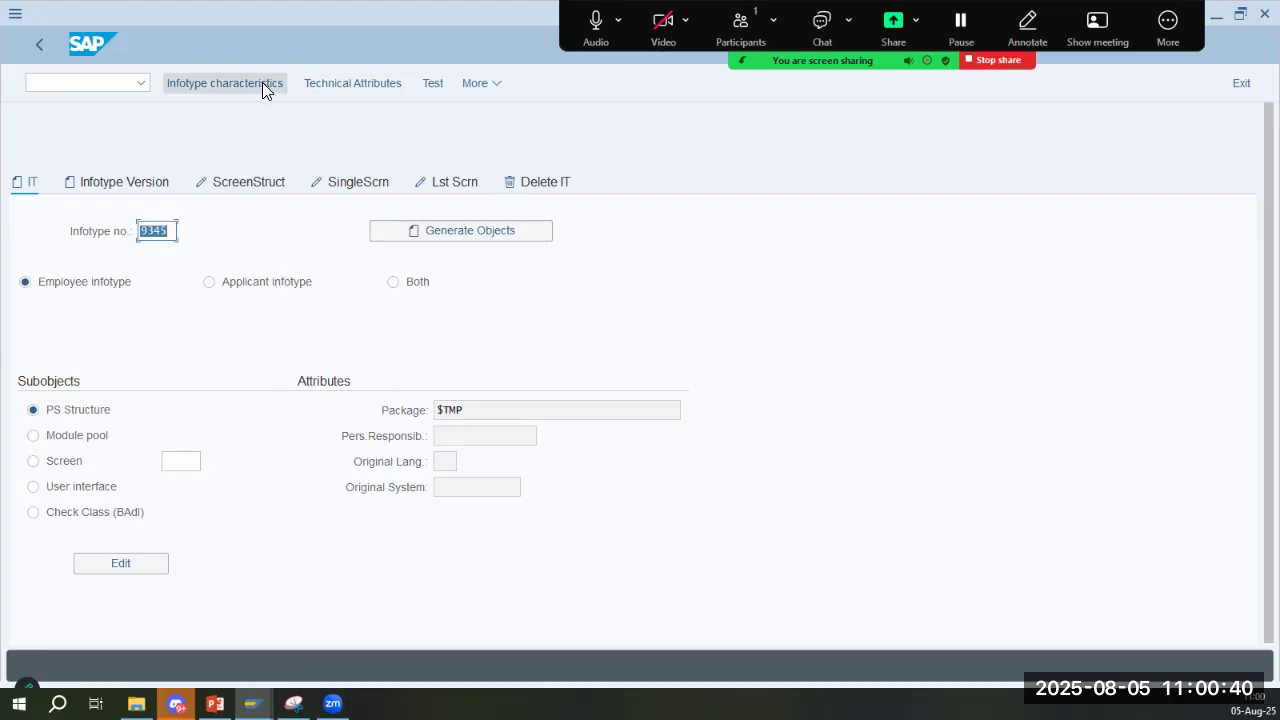
- Examine the characteristics of Bank Details infotype 0009 and the infotype overview, and return to infotype 9345
{"action": "left_click", "coordinate": [336, 170]}
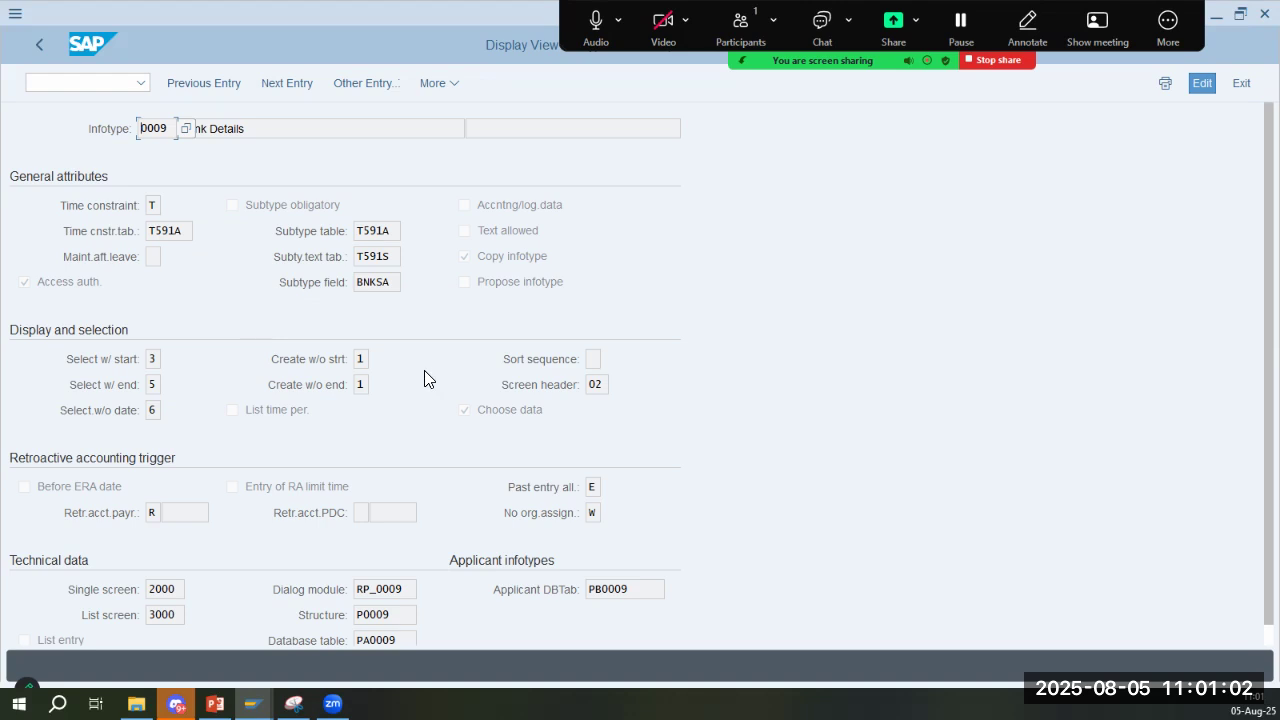
{"action": "scroll", "coordinate": [431, 390], "scroll_direction": "down", "scroll_amount": 1}
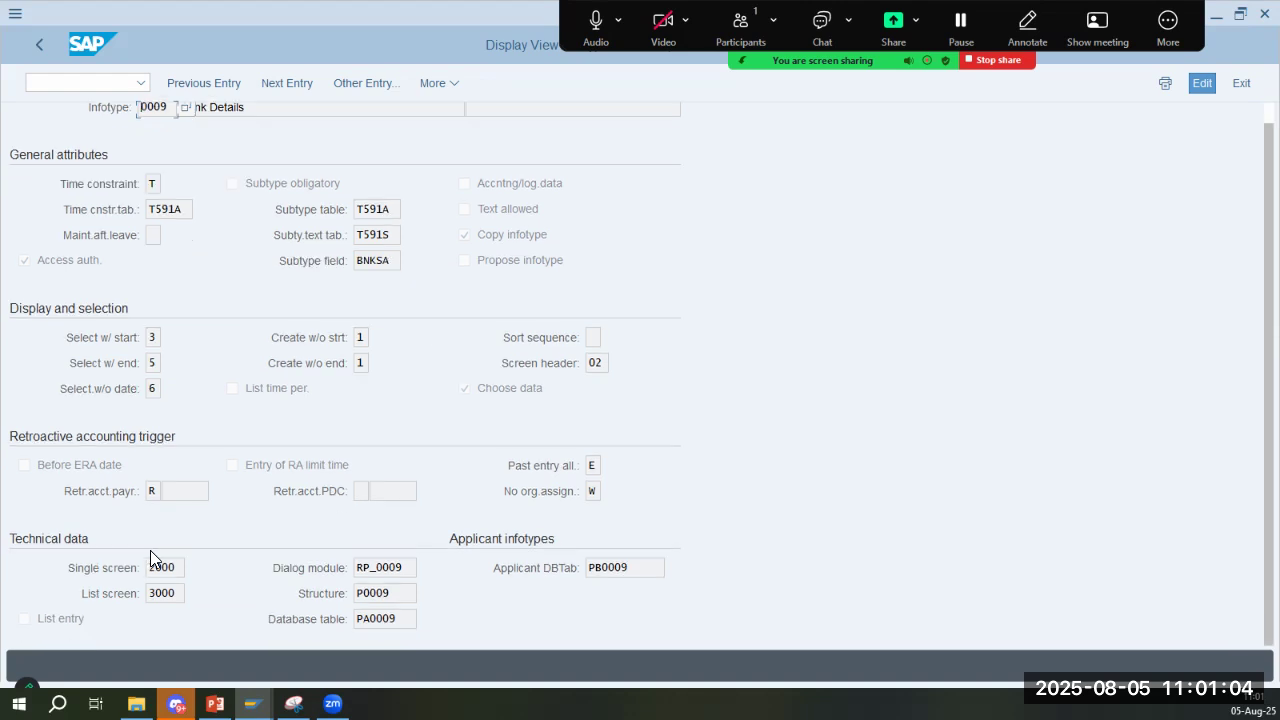
{"action": "left_click", "coordinate": [155, 594]}
{"action": "left_click", "coordinate": [41, 46]}
{"action": "left_click", "coordinate": [38, 48]}
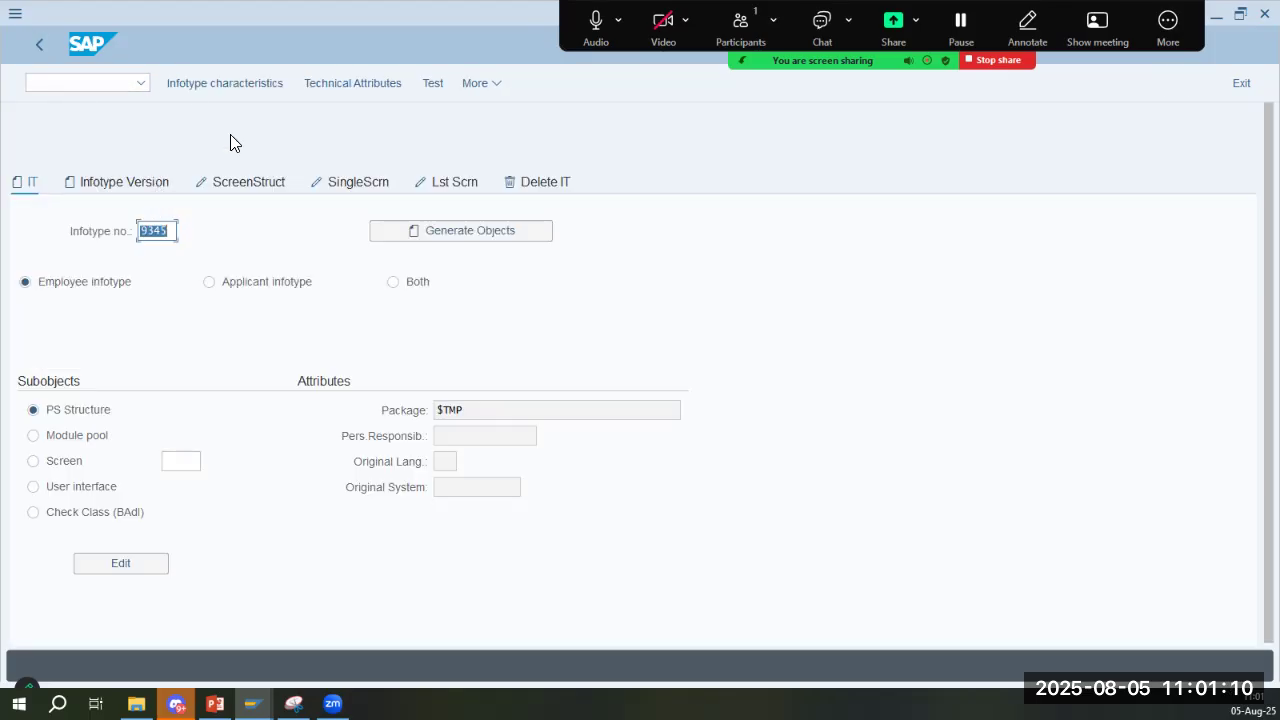
{"action": "left_click", "coordinate": [233, 86]}
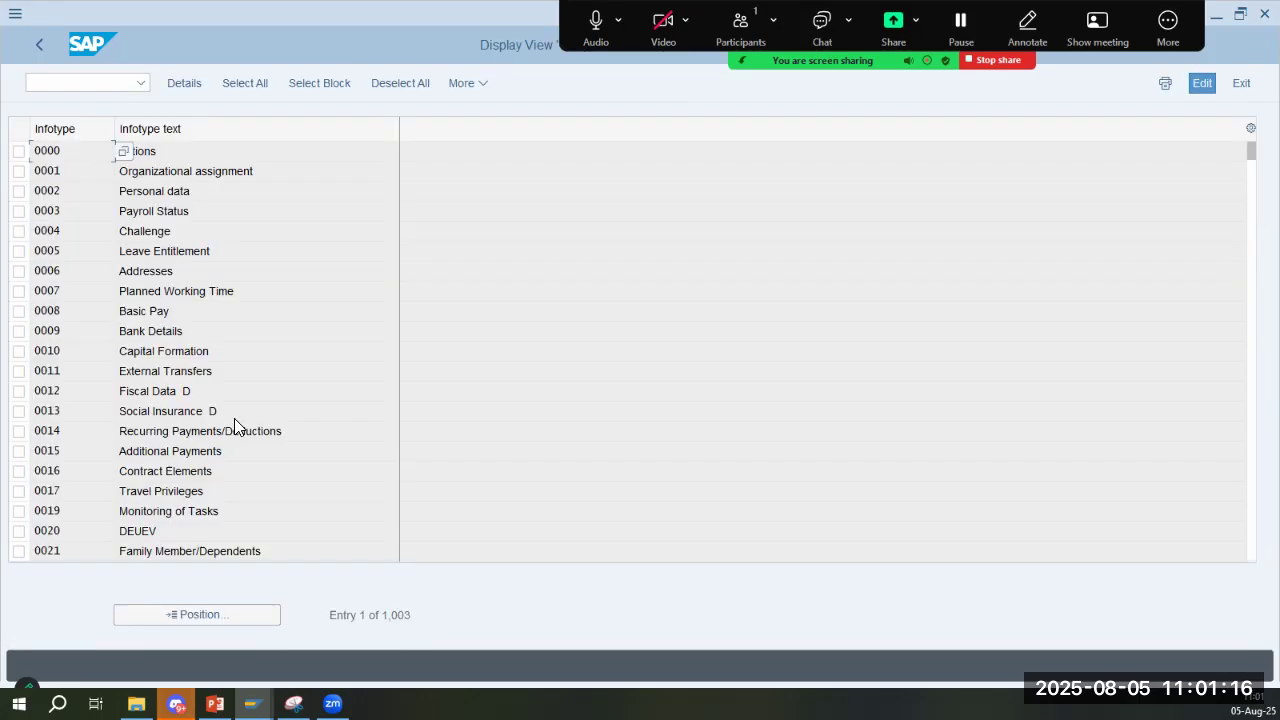
{"action": "left_click", "coordinate": [42, 44]}
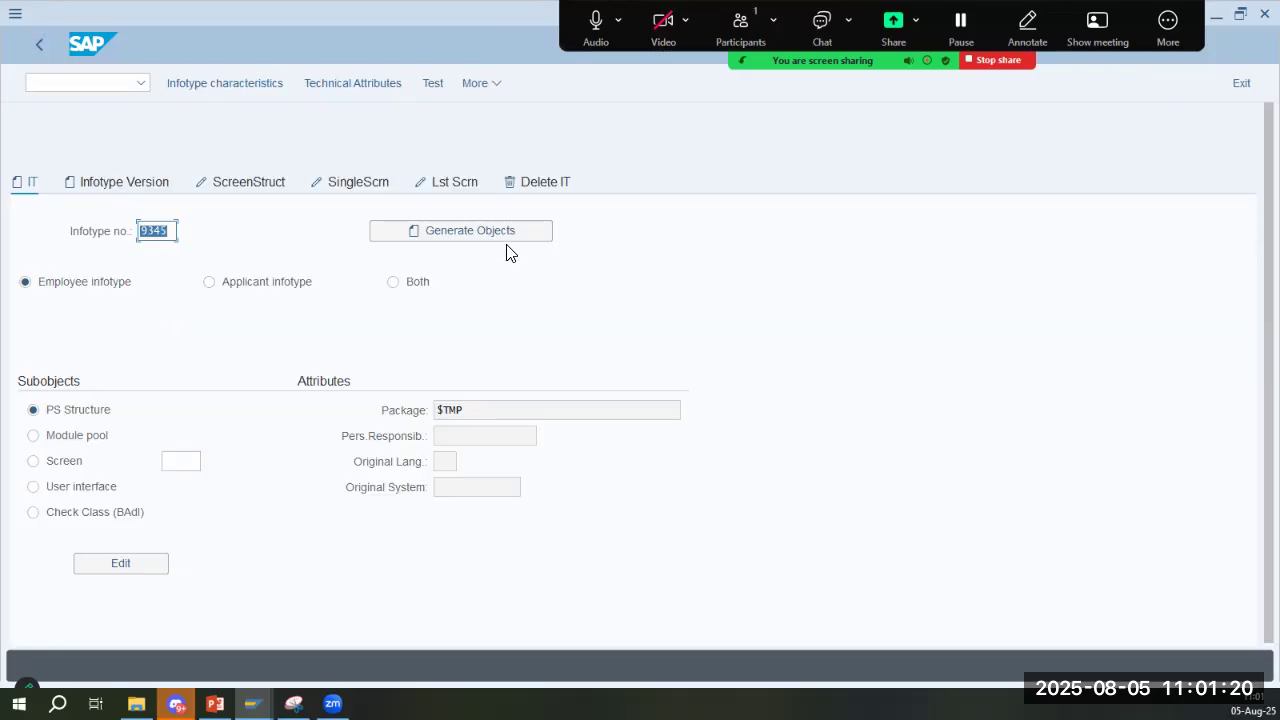
- Try to test infotype 9345, and open transaction SE16N in a new session
{"action": "left_click", "coordinate": [434, 87]}
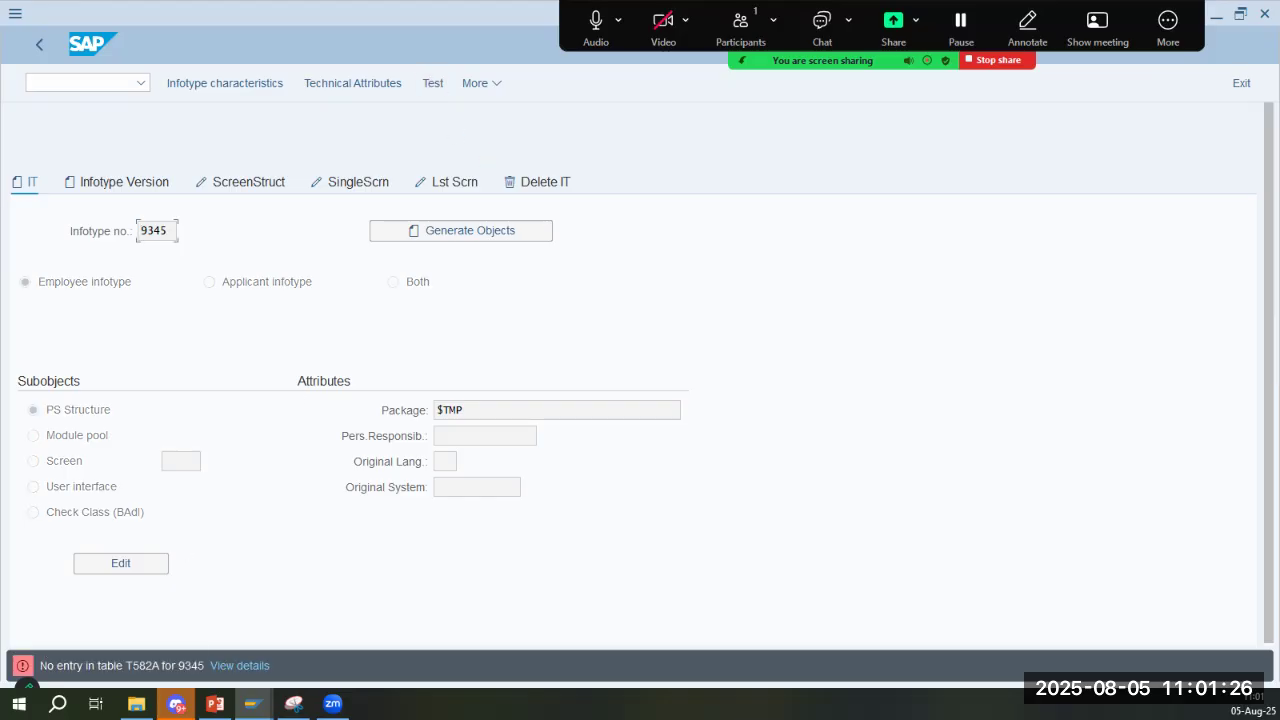
{"action": "left_click_drag", "start_coordinate": [153, 665], "coordinate": [159, 665]}
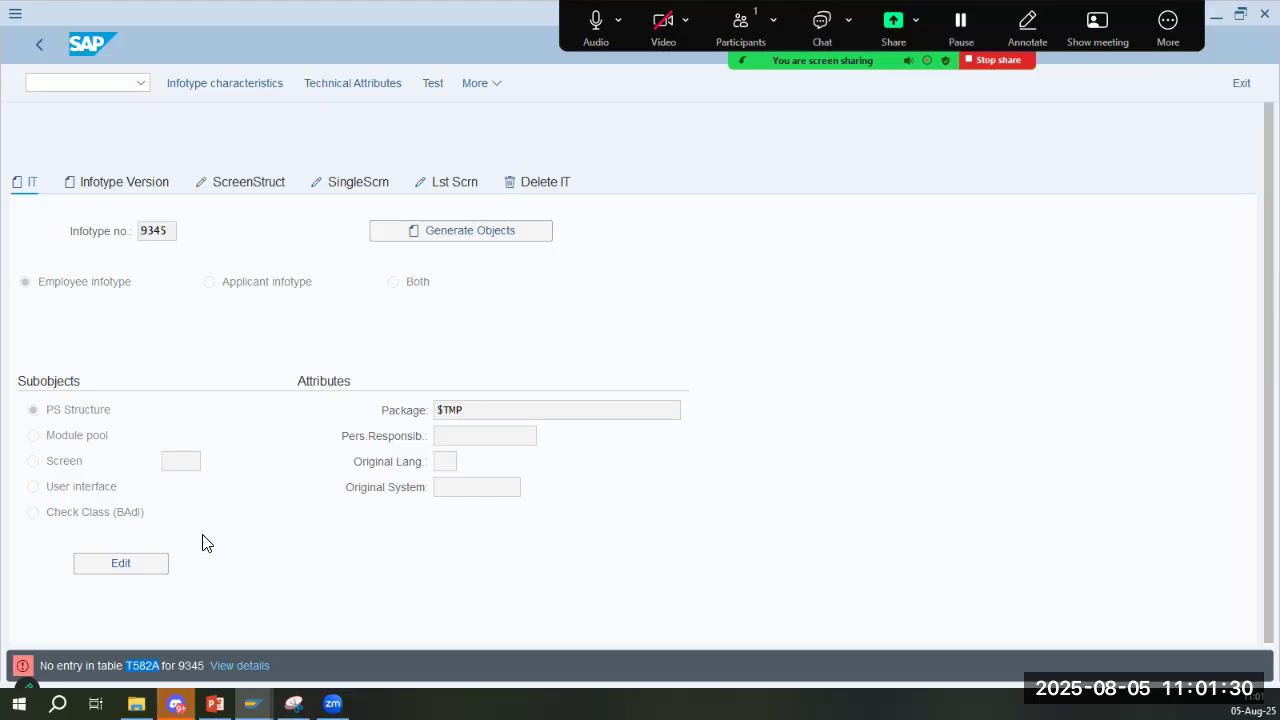
{"action": "left_click", "coordinate": [84, 90]}
{"action": "type", "text": "/n"}
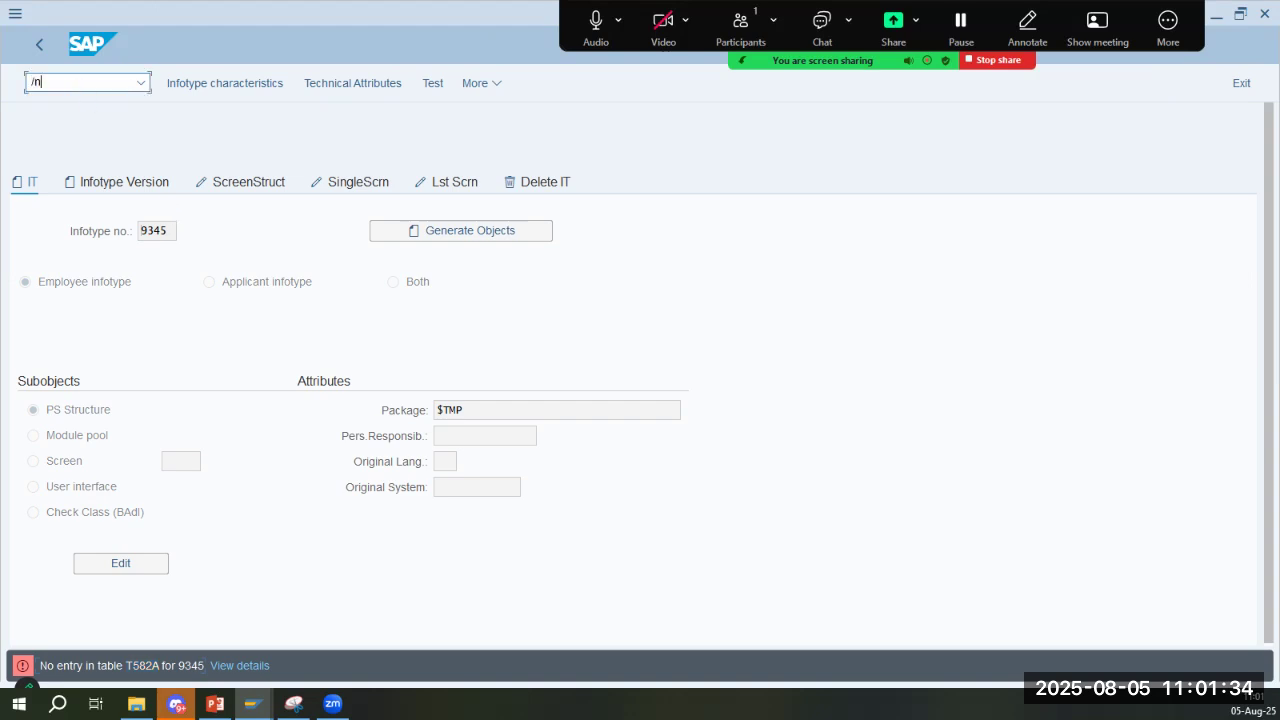
{"action": "type", "text": "o se16n"}
{"action": "key", "text": "Return"}
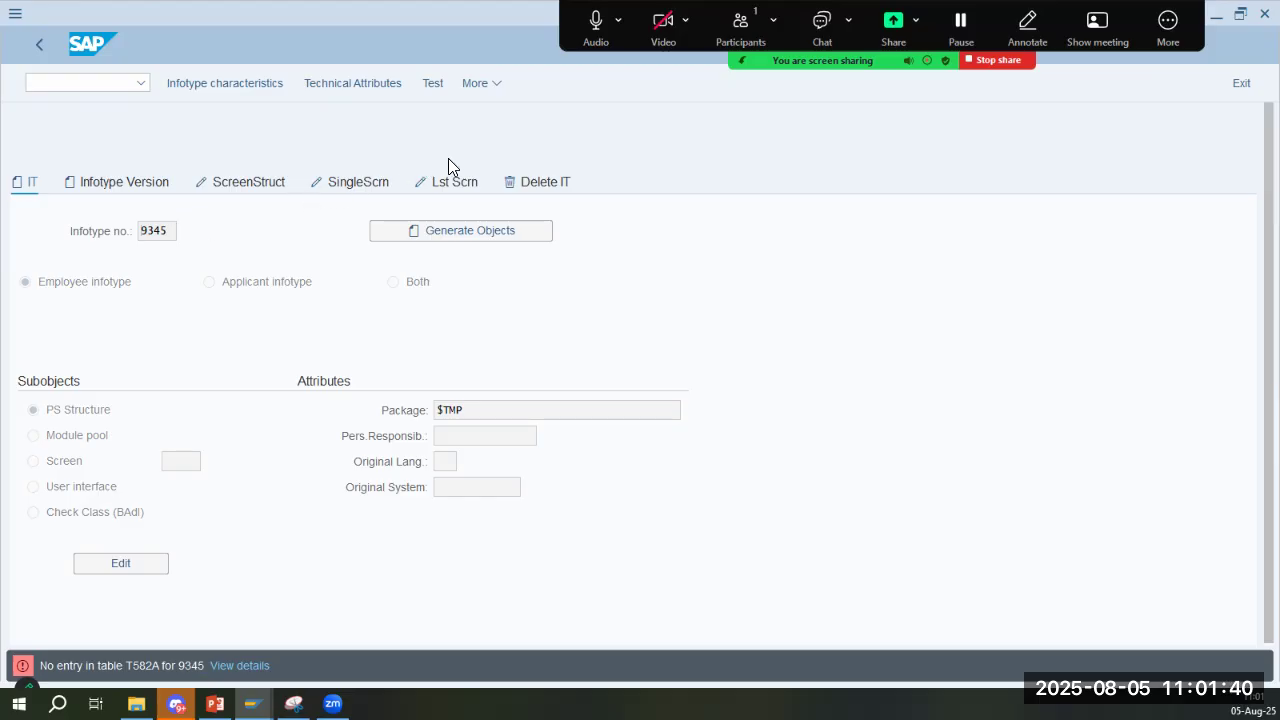
- Load table T582A to examine its description and selection fields, and return to the infotype 9345 session
{"action": "type", "text": "T582A"}
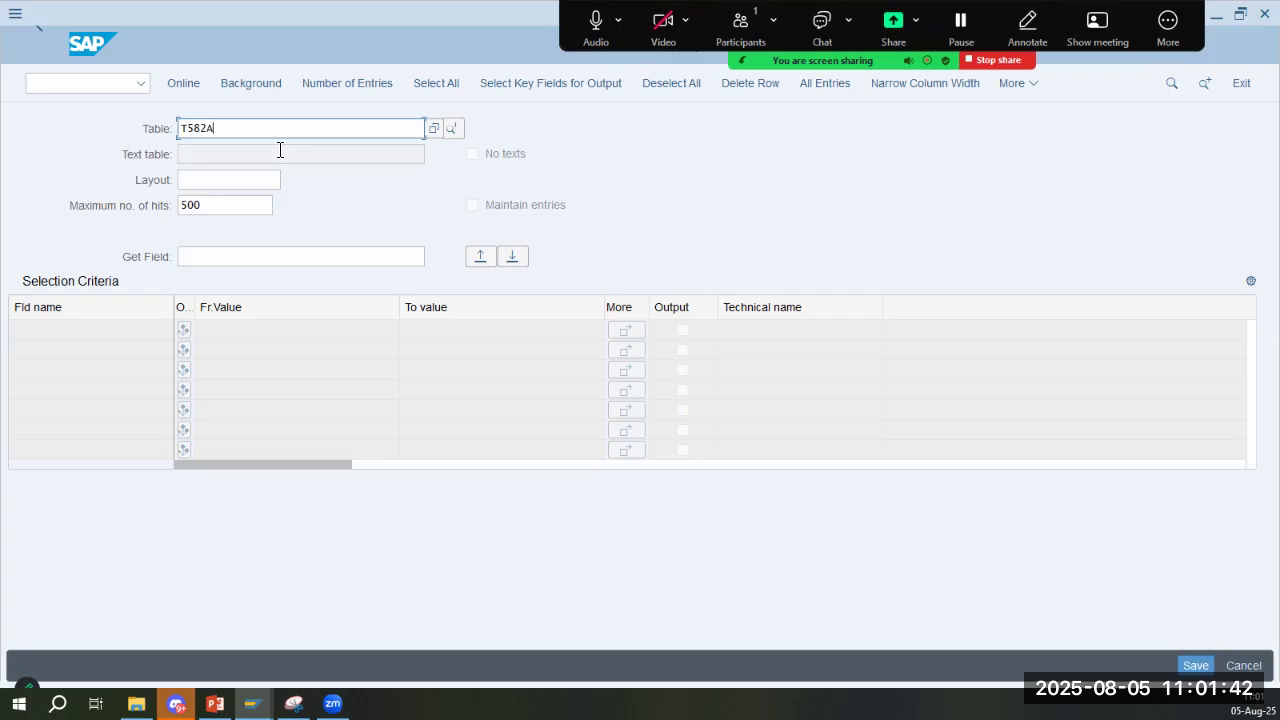
{"action": "key", "text": "Return"}
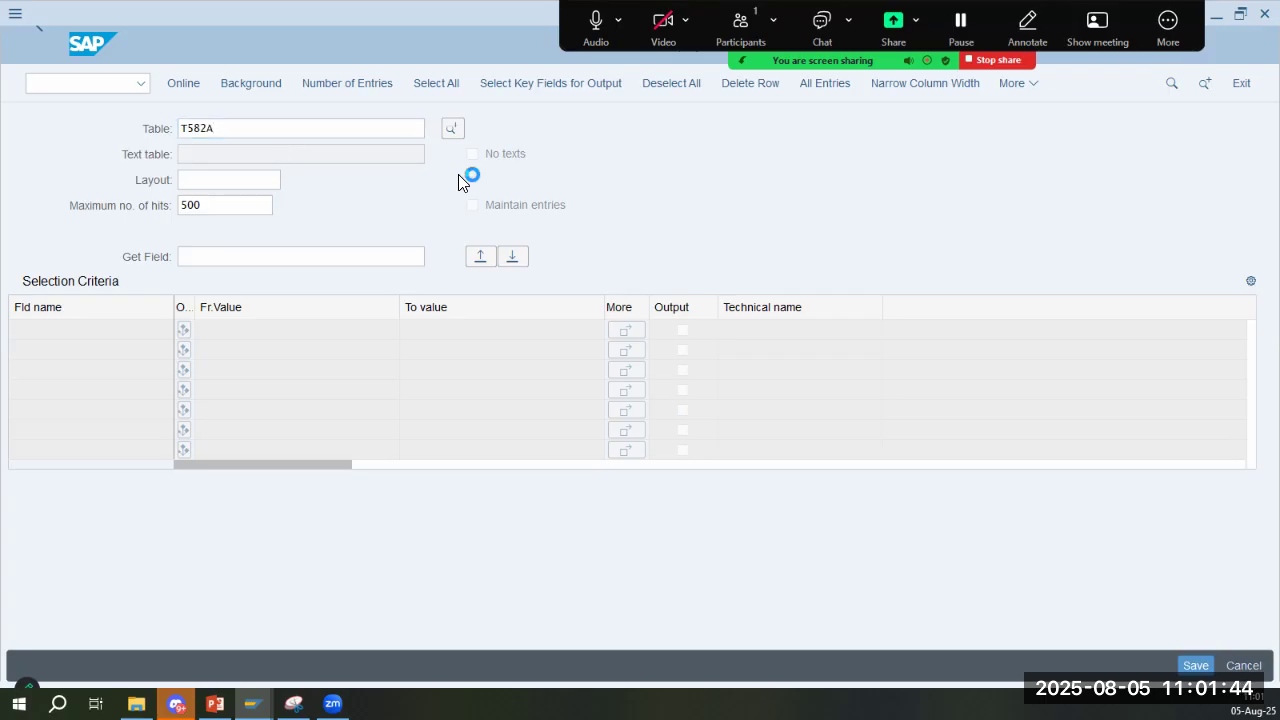
{"action": "left_click_drag", "start_coordinate": [532, 128], "coordinate": [686, 124]}
{"action": "left_click", "coordinate": [670, 187]}
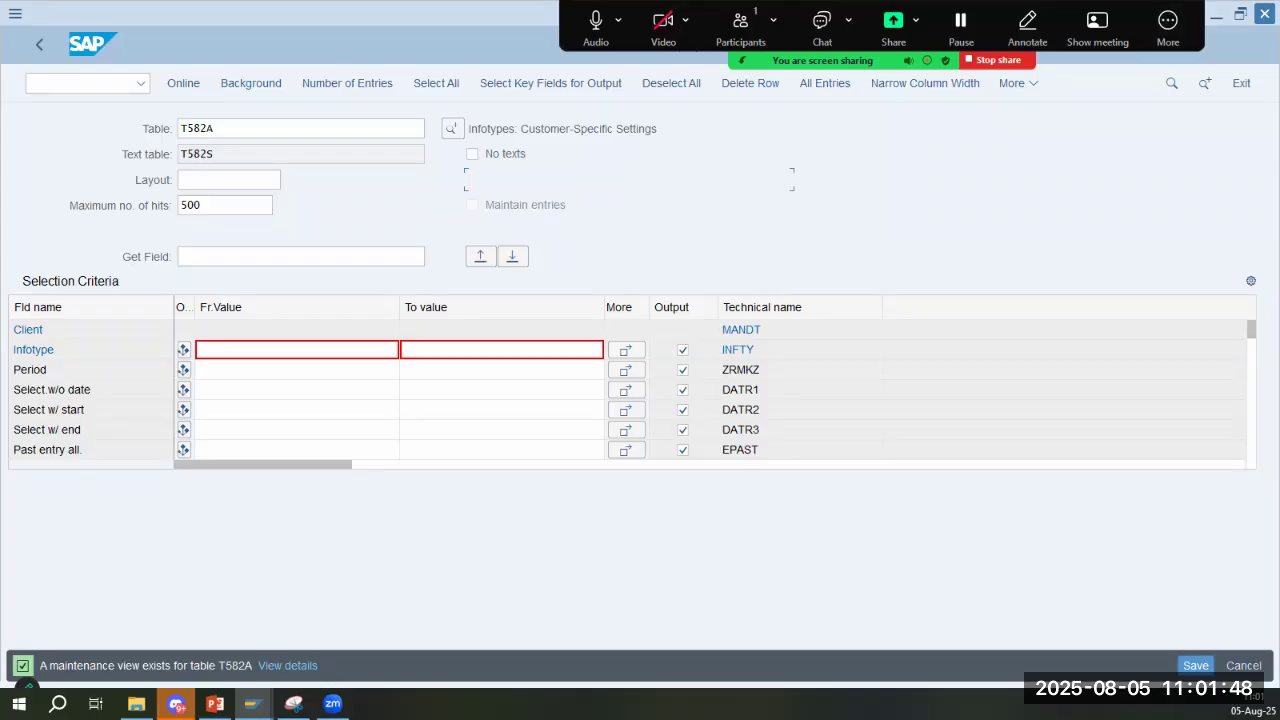
{"action": "key", "text": "alt+Tab"}
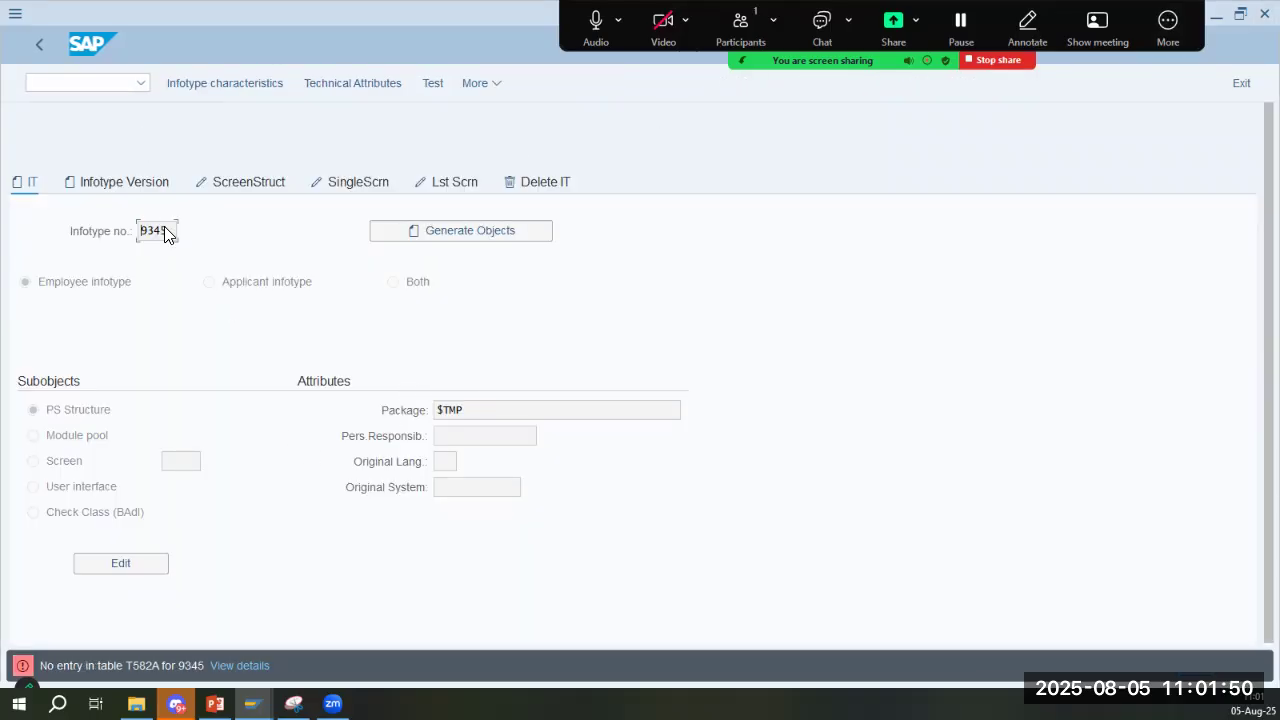